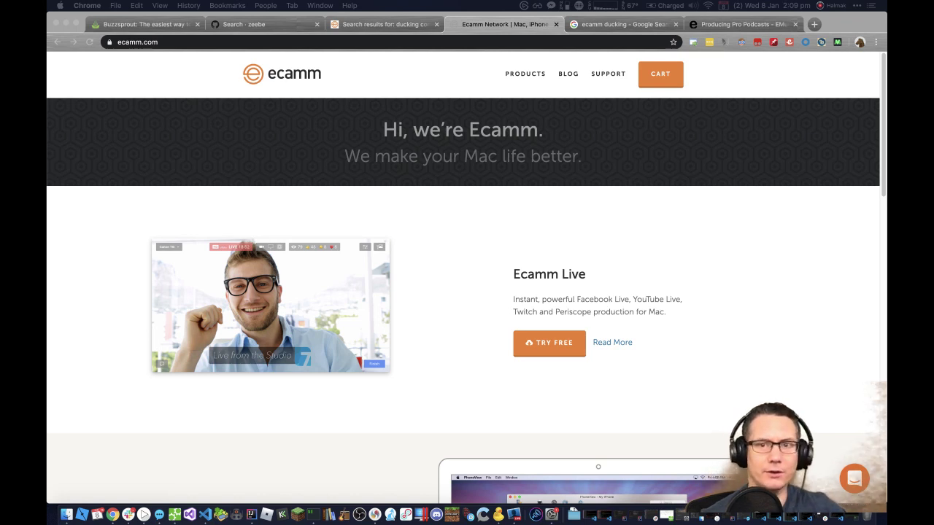
Step: Open a new browser tab and start entering a web address beginning with t
click(815, 25)
click(816, 25)
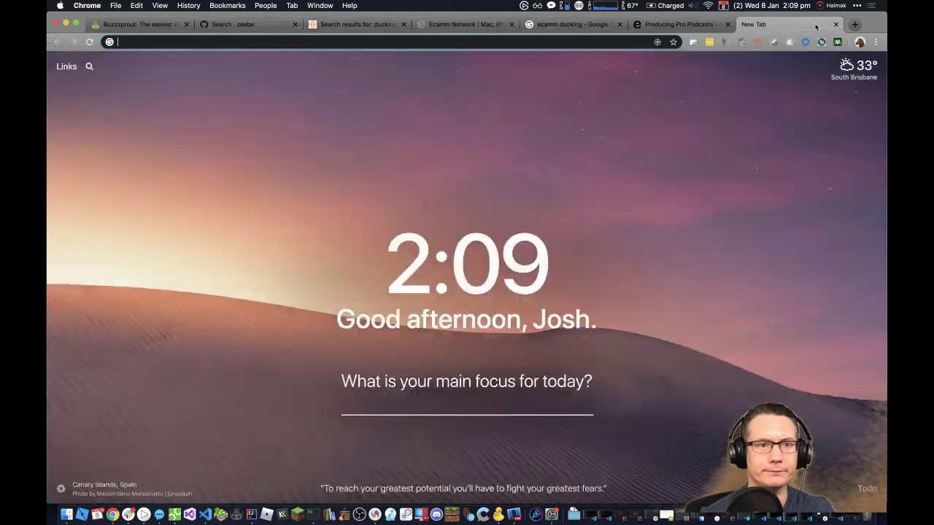
text(tw)
key(BackSpace)
key(BackSpace)
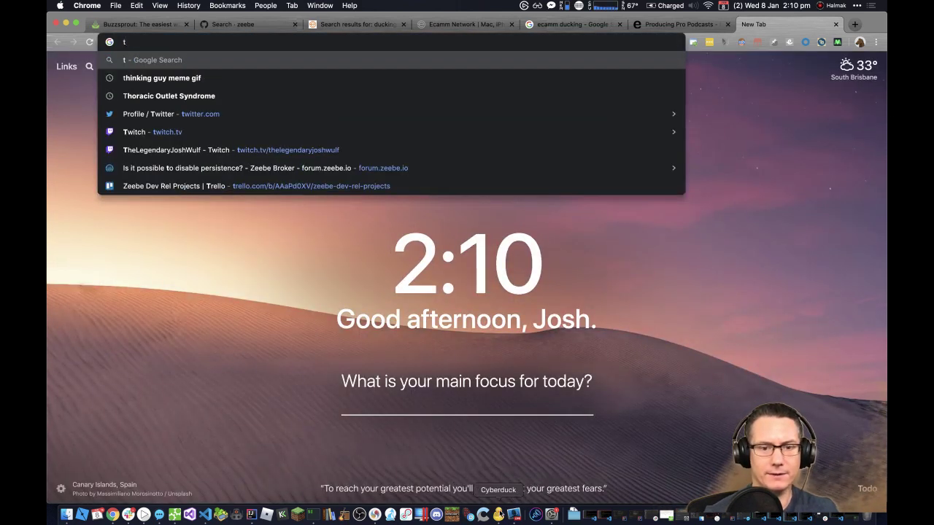
Step: Switch to the Chatterino chat client and reposition its window to view the channel's live chat
click(478, 519)
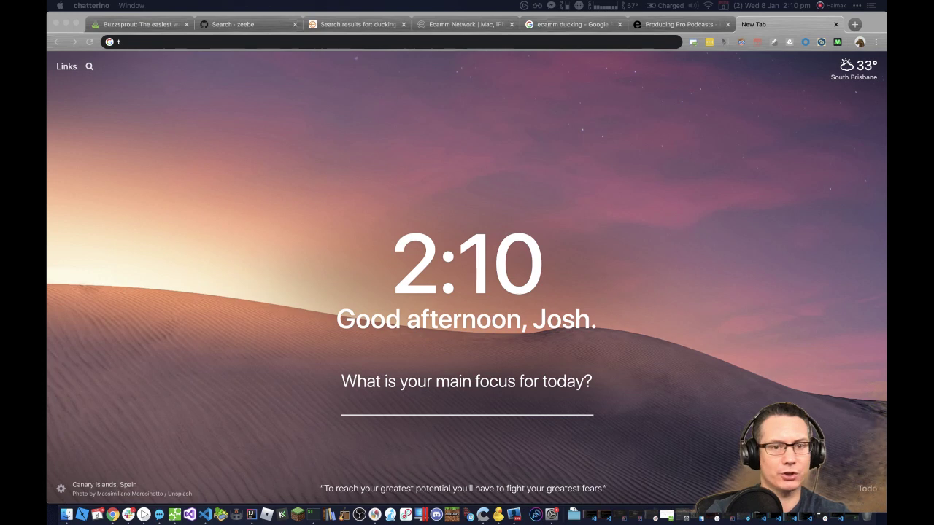
drag(528, 205, 415, 94)
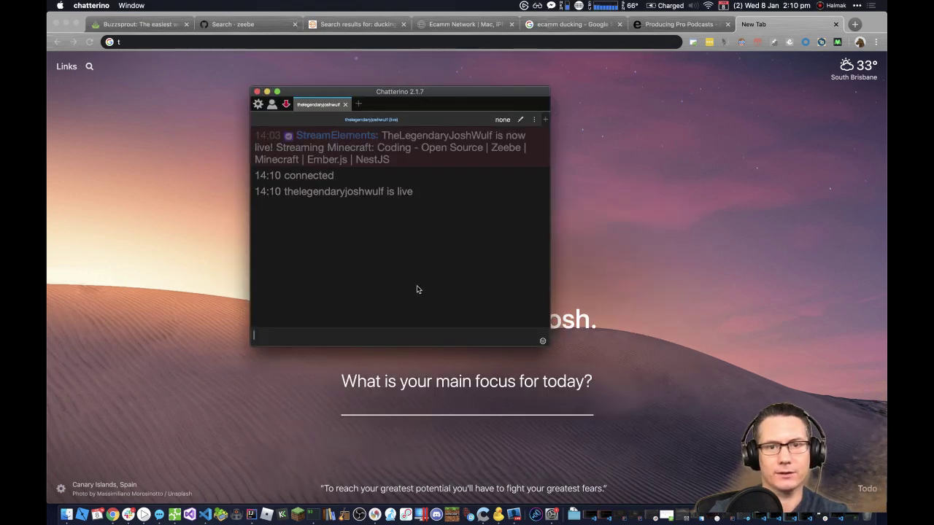
double_click(475, 148)
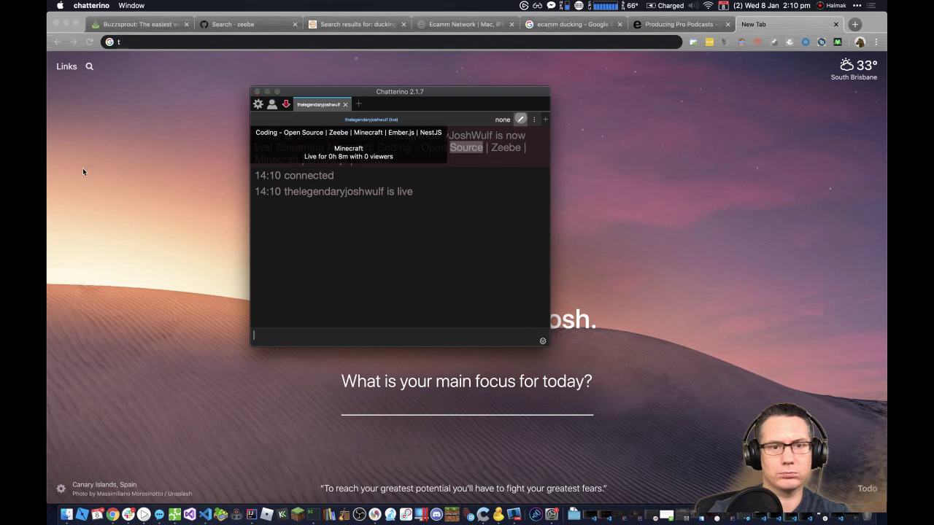
Step: Open Chatterino's settings and examine the moderation buttons page and the General options for chat, messages and chat title
click(520, 119)
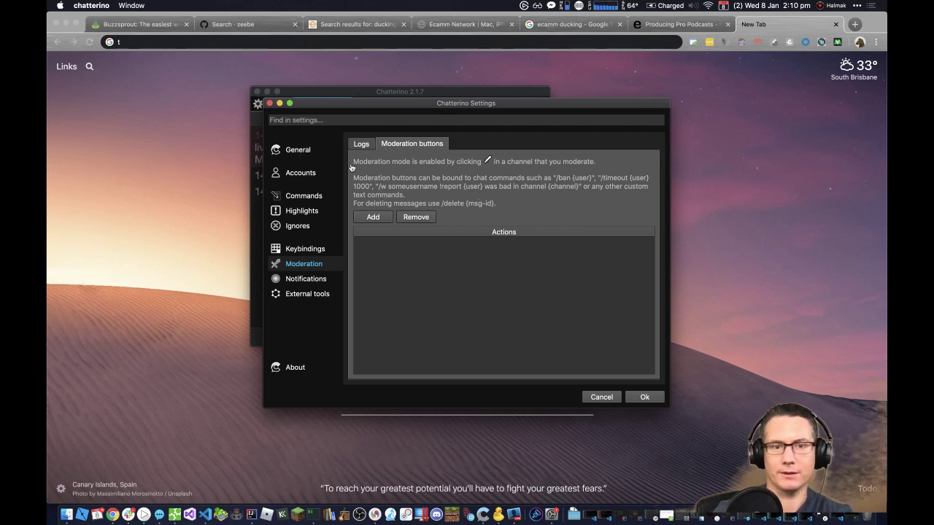
scroll(438, 211, down, 10)
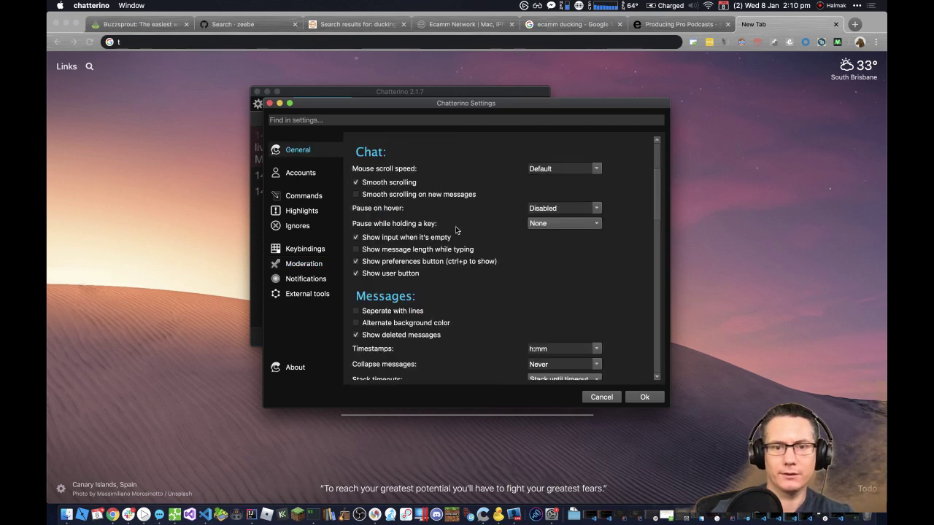
scroll(456, 231, down, 8)
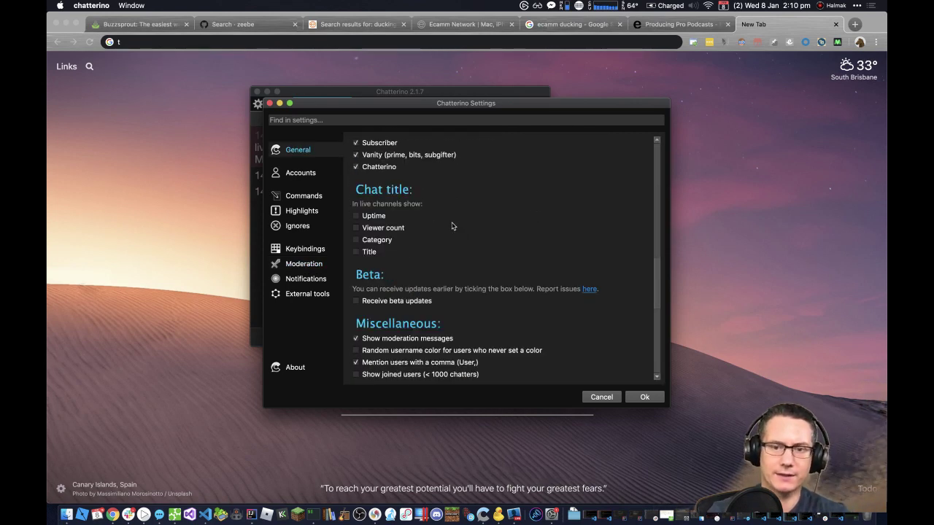
scroll(451, 227, down, 2)
scroll(445, 228, up, 10)
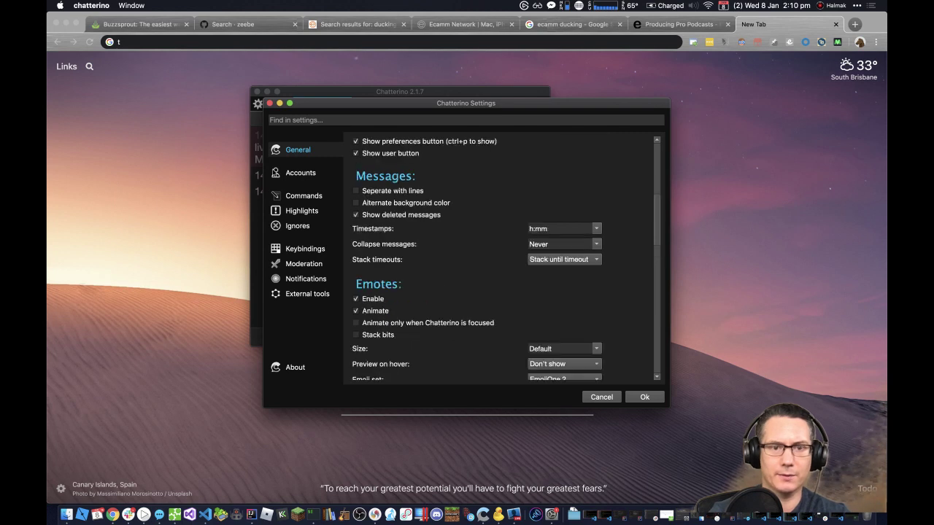
Step: Check the Accounts settings and select the Twitch account listed there
click(299, 173)
click(382, 176)
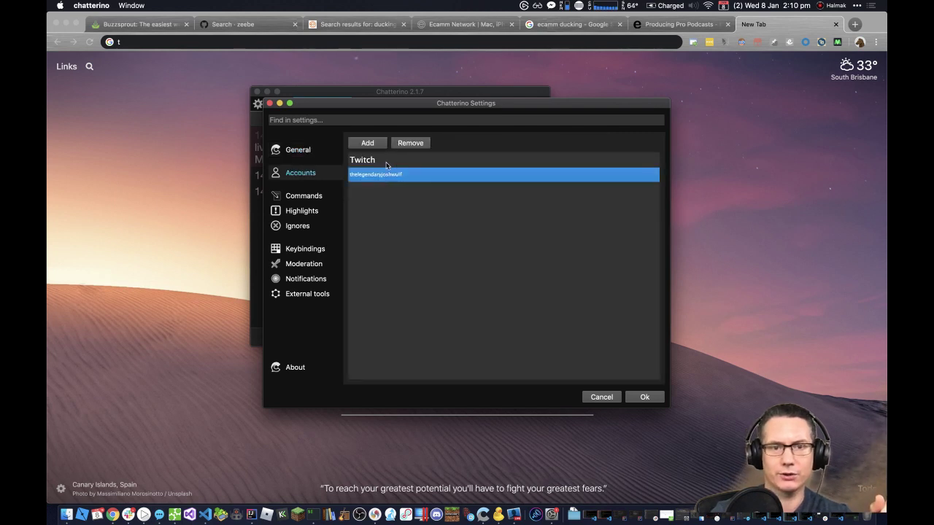
click(384, 163)
click(378, 176)
click(370, 164)
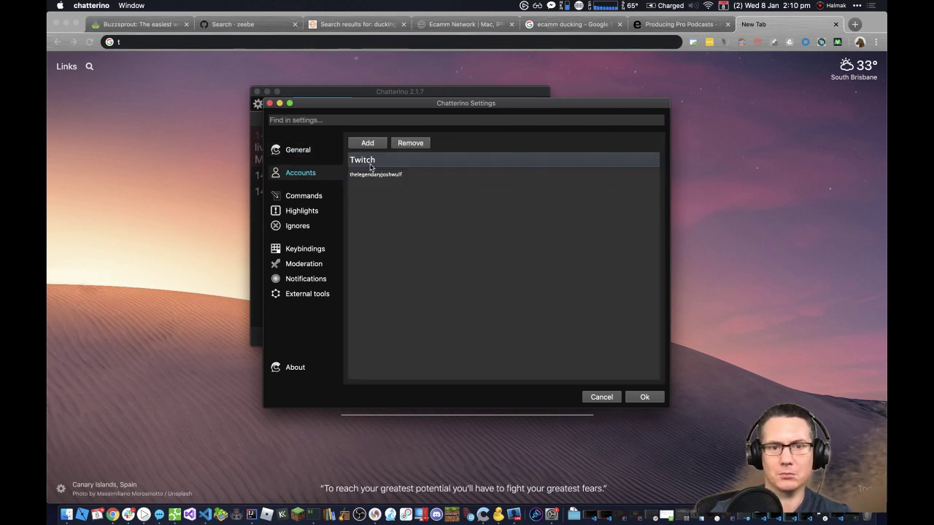
click(401, 178)
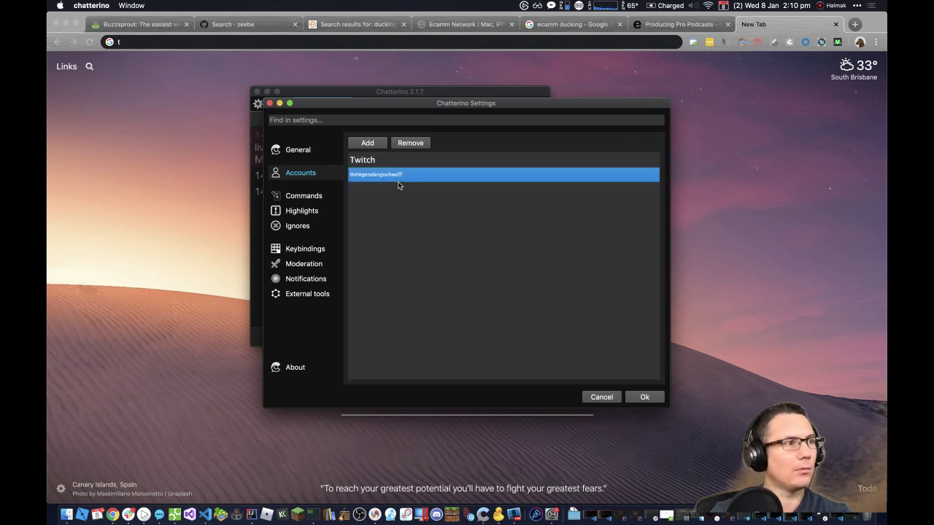
Step: Review the Notifications options, the Channel going live page and the External tools settings, and close the settings without saving
click(312, 281)
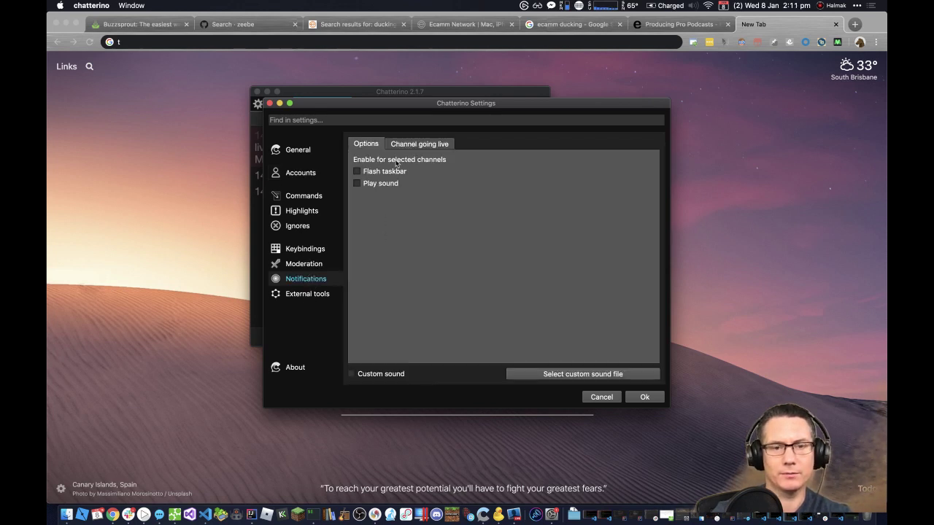
click(426, 144)
click(367, 145)
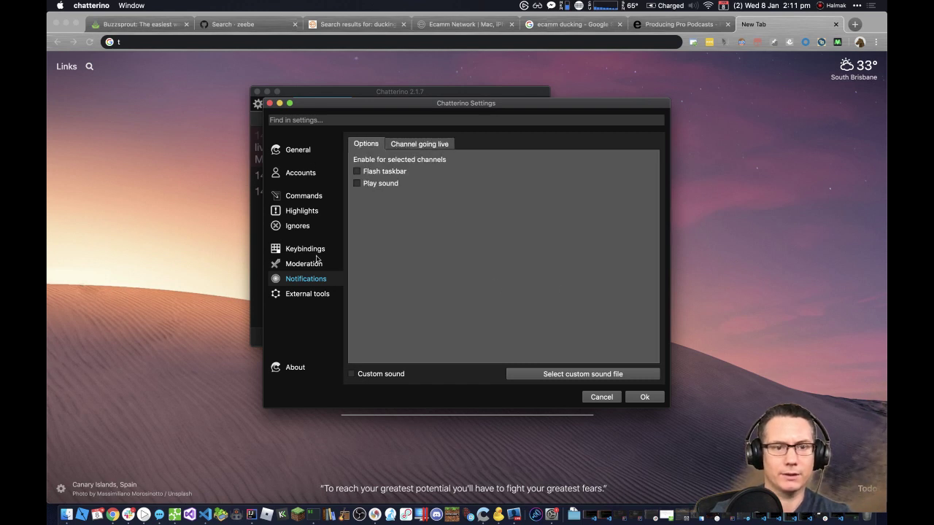
click(310, 295)
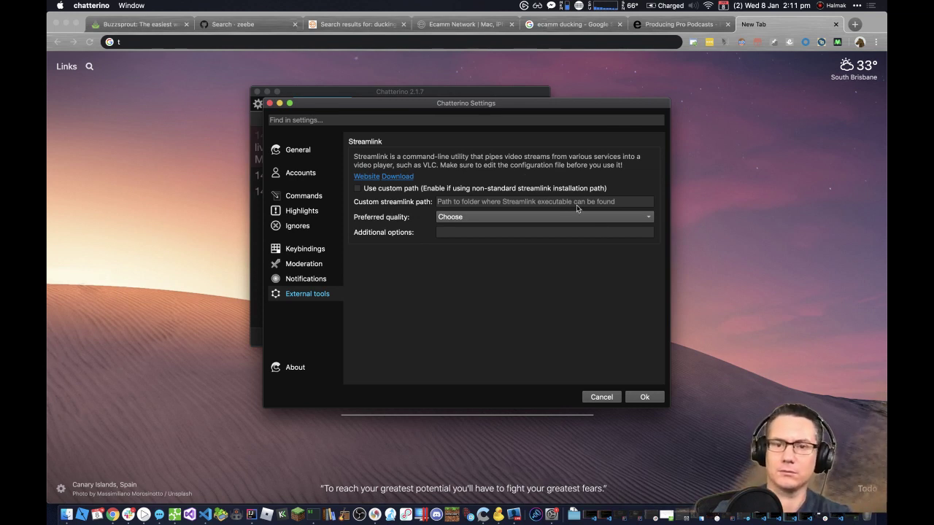
click(614, 399)
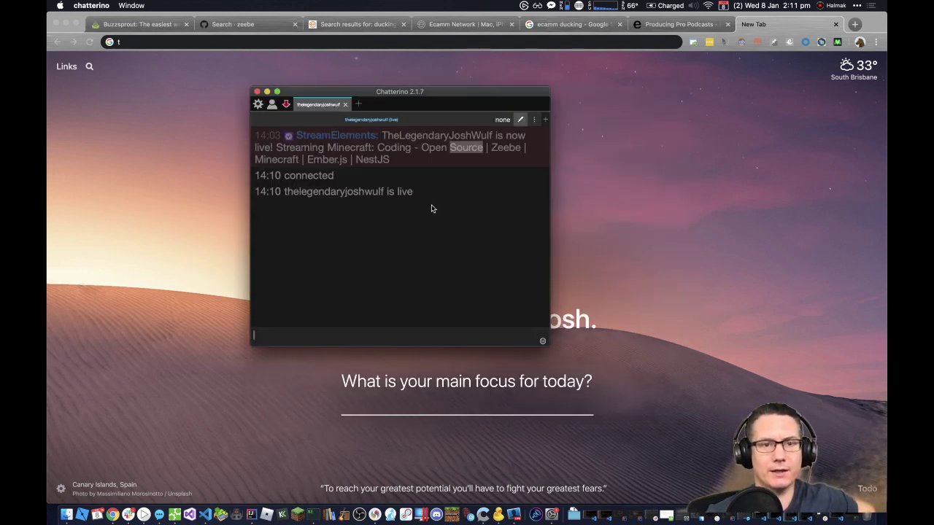
Step: Move the Chatterino window aside and load twitch.tv in the new Chrome tab
drag(444, 94, 630, 173)
click(416, 53)
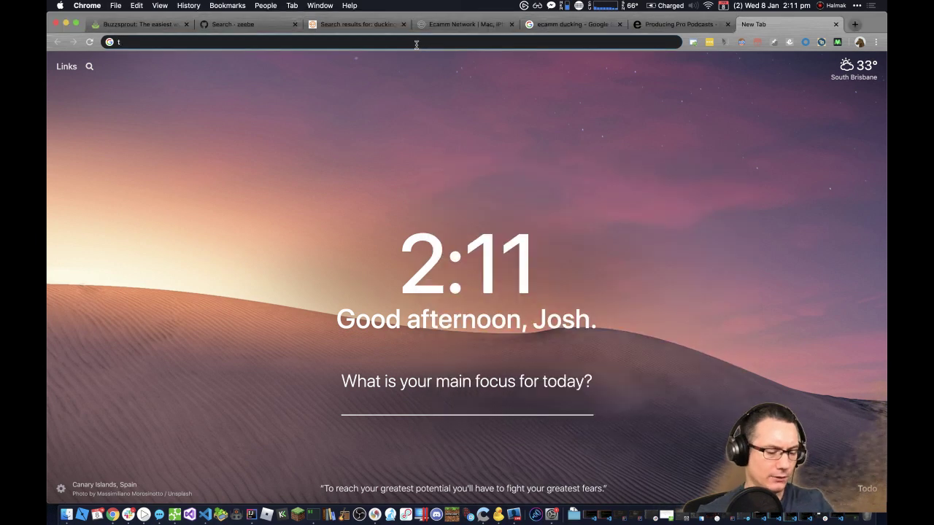
click(416, 45)
text(twitch.tv)
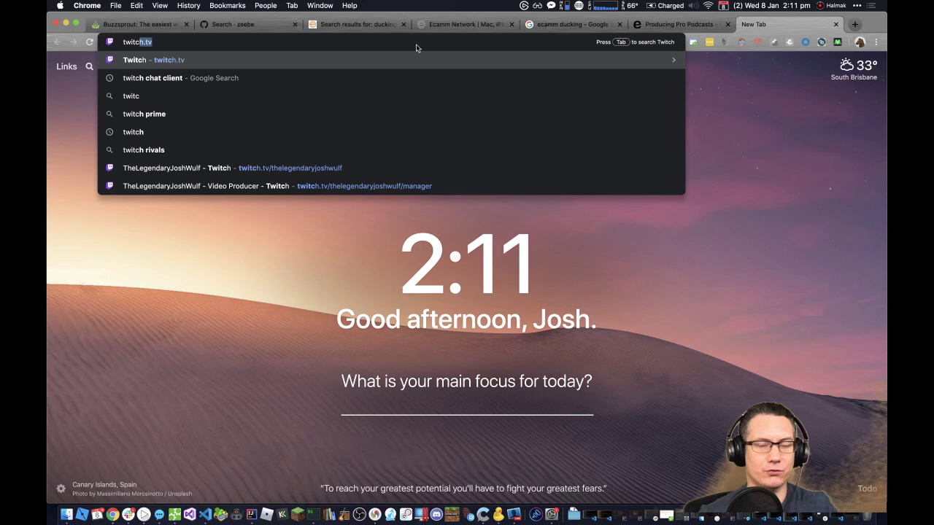
key(Return)
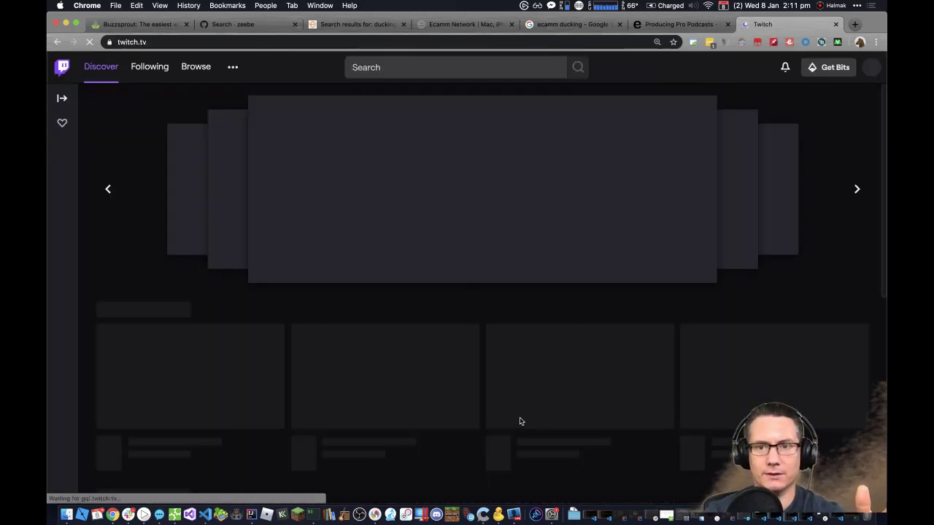
Step: Check the Twitch notifications and turn off the Online status in the account options
click(784, 72)
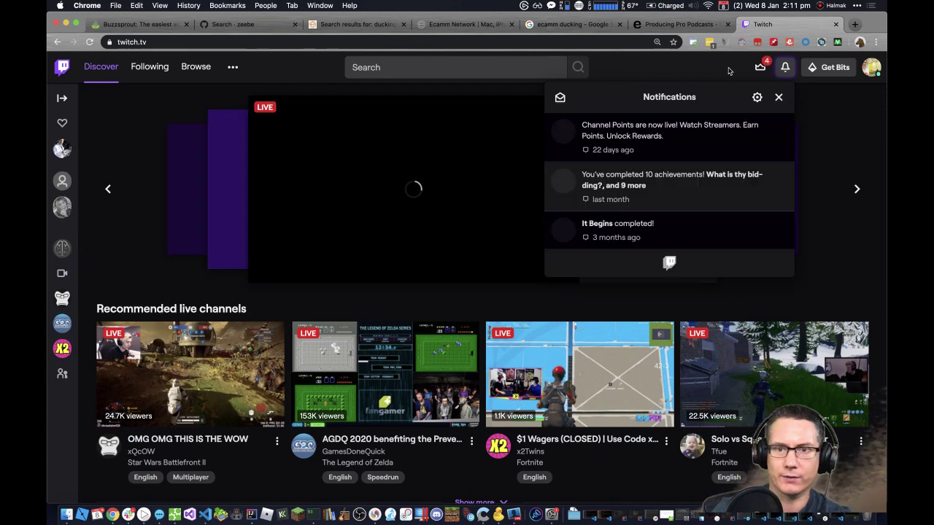
click(870, 67)
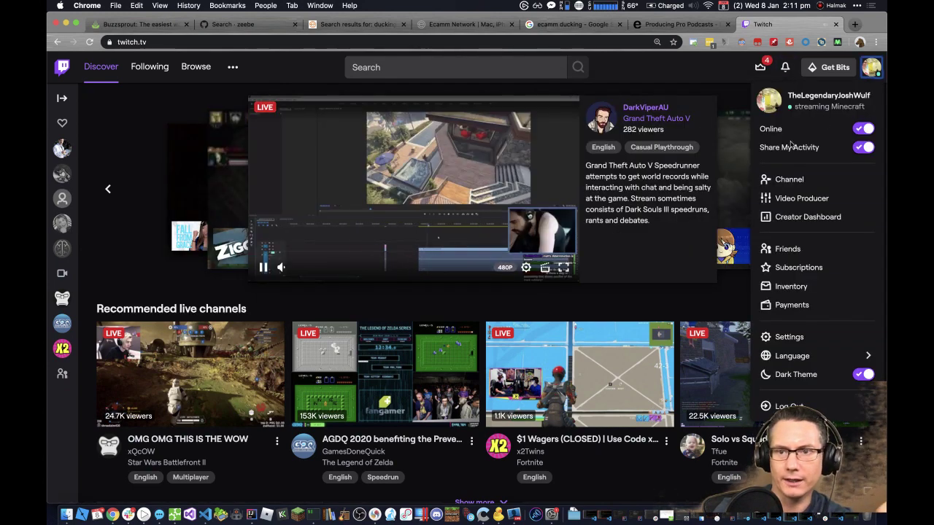
click(778, 131)
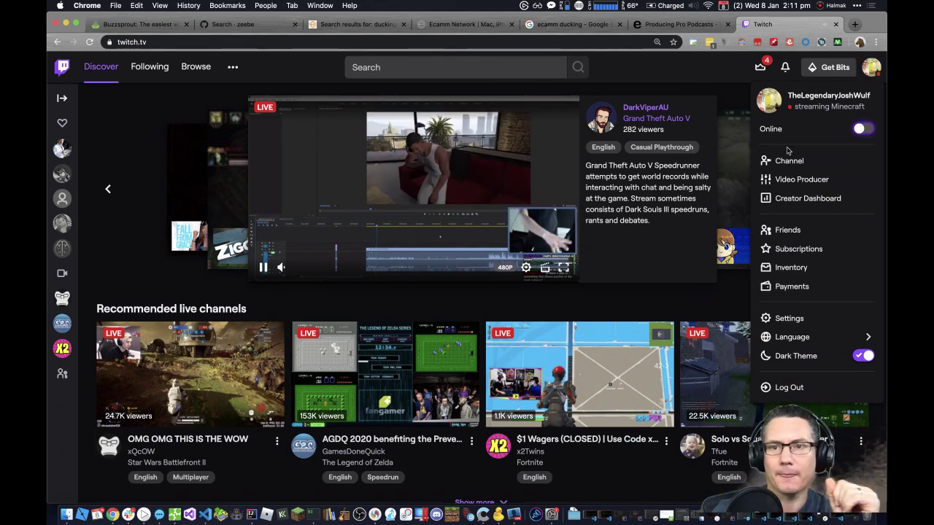
Step: Open the account's own Twitch channel page, pause the live video and look over the schedule panels below it
click(785, 167)
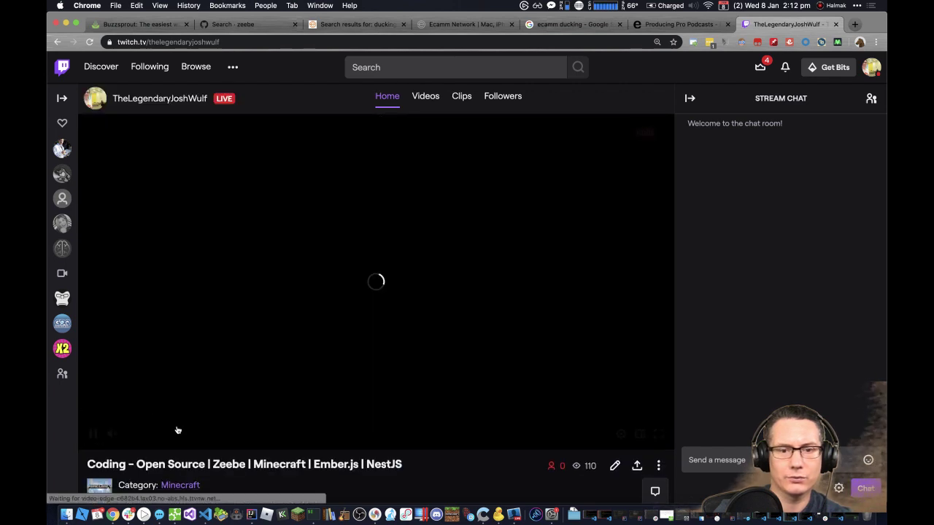
click(93, 434)
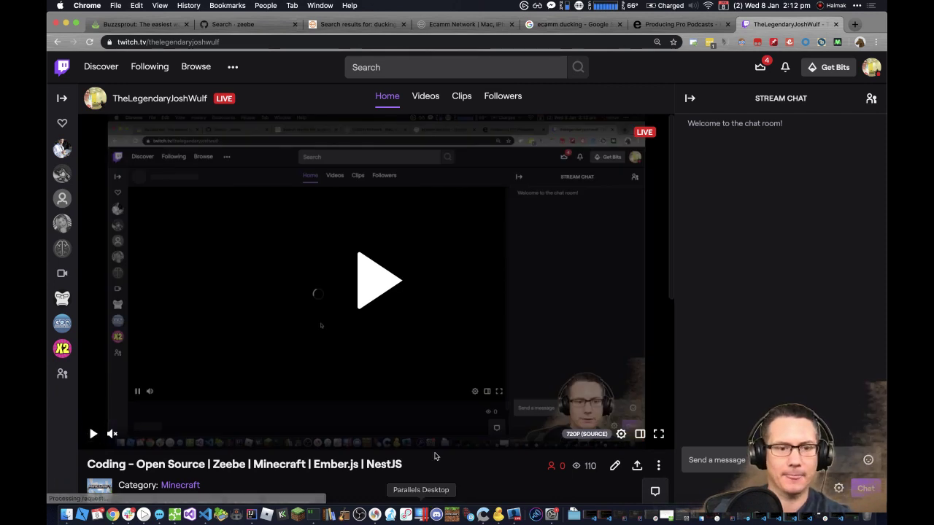
scroll(433, 455, down, 3)
scroll(433, 457, down, 5)
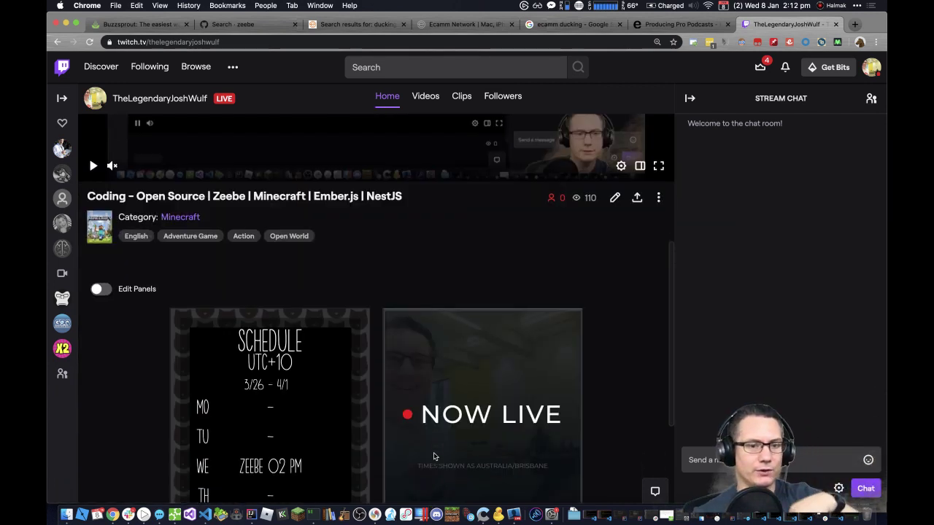
scroll(432, 458, down, 2)
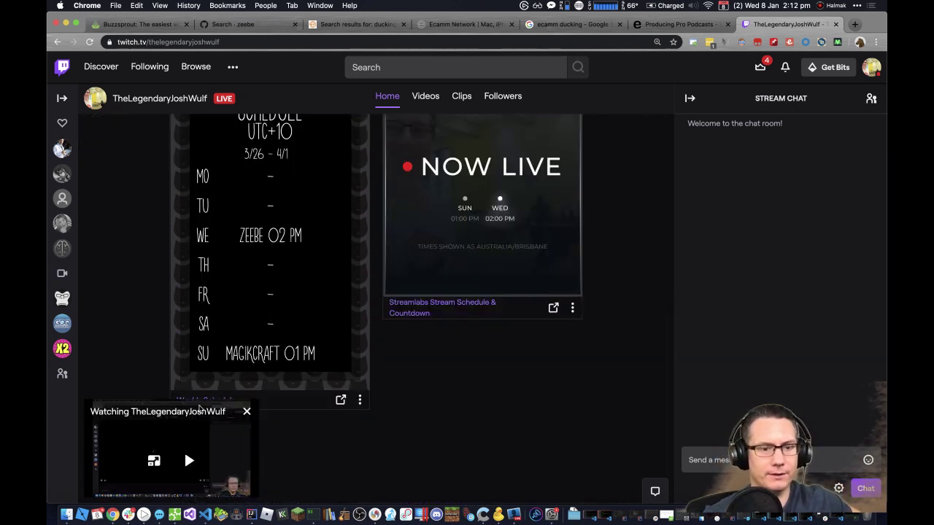
scroll(309, 429, down, 2)
Step: Try to move and dismiss the floating mini player covering the schedule panel, and return to the full-size channel video
mouse_move(194, 414)
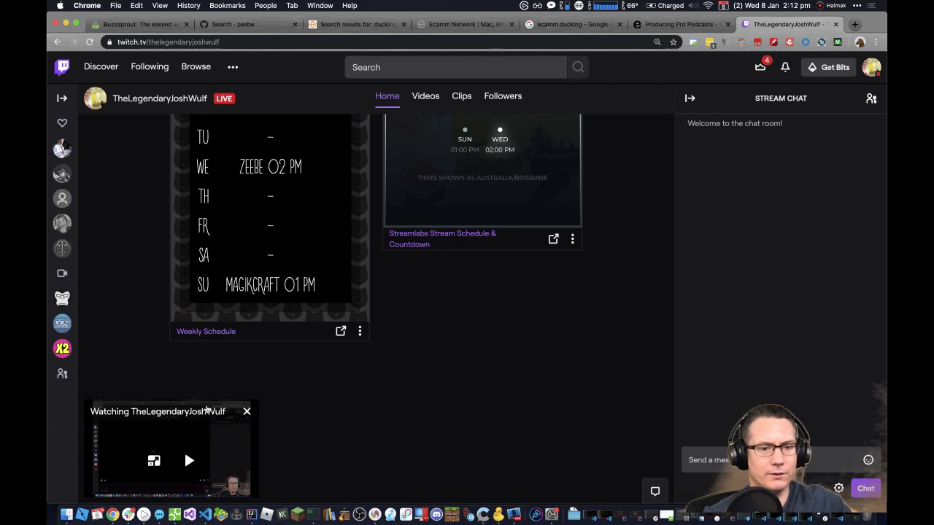
drag(193, 413, 216, 337)
scroll(226, 372, up, 10)
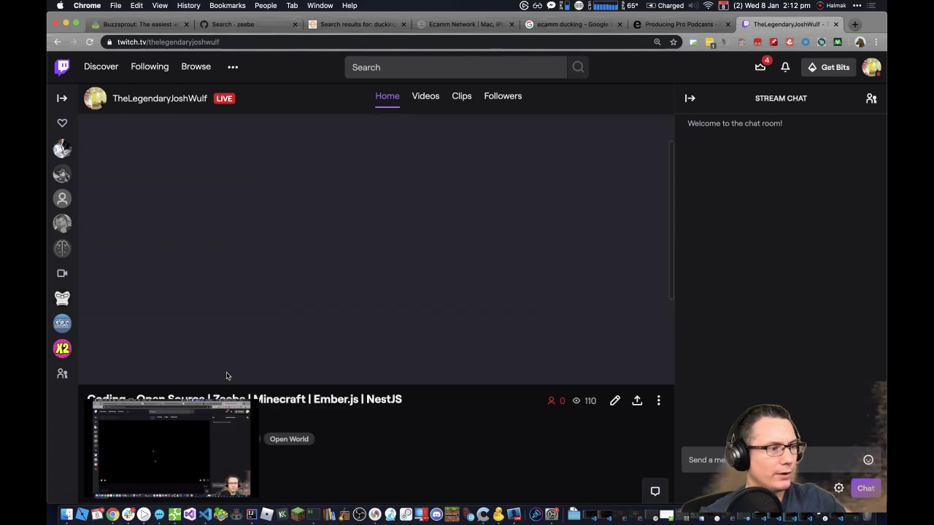
scroll(225, 376, down, 8)
scroll(225, 380, down, 1)
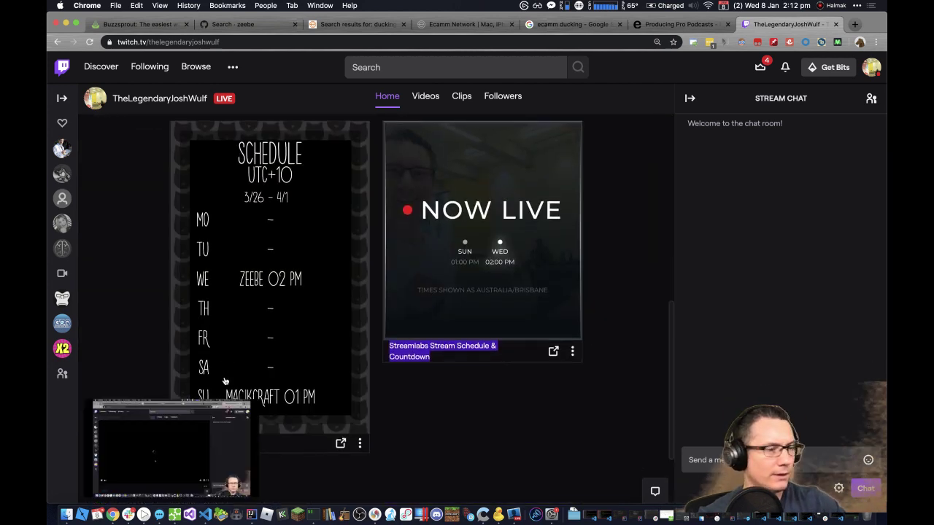
mouse_move(248, 413)
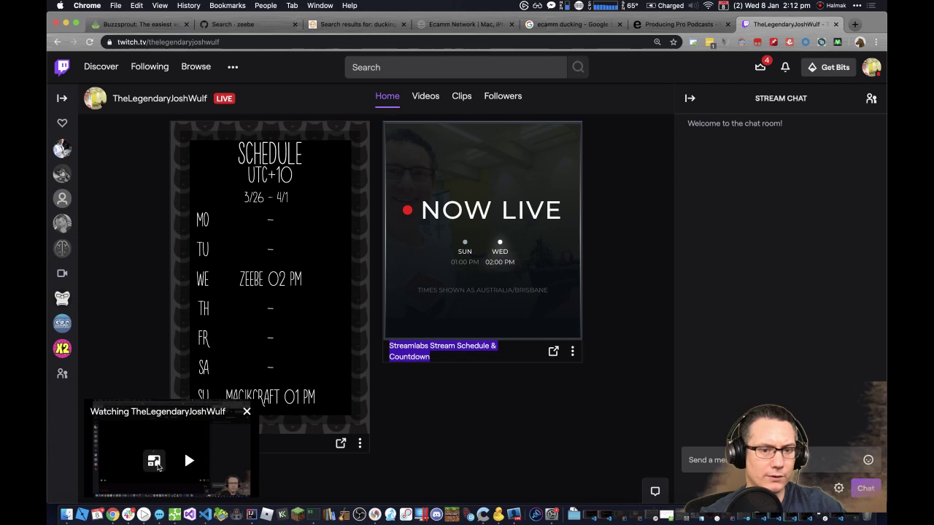
click(247, 411)
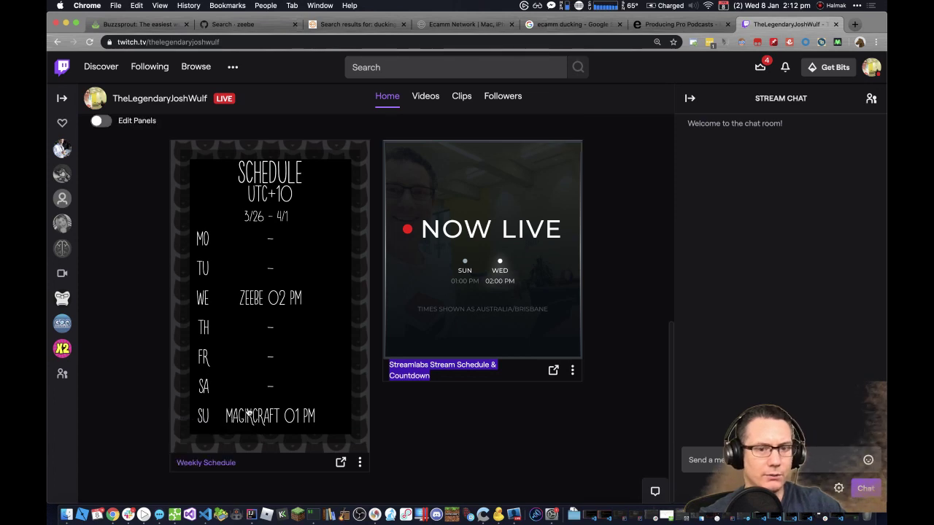
scroll(248, 412, down, 10)
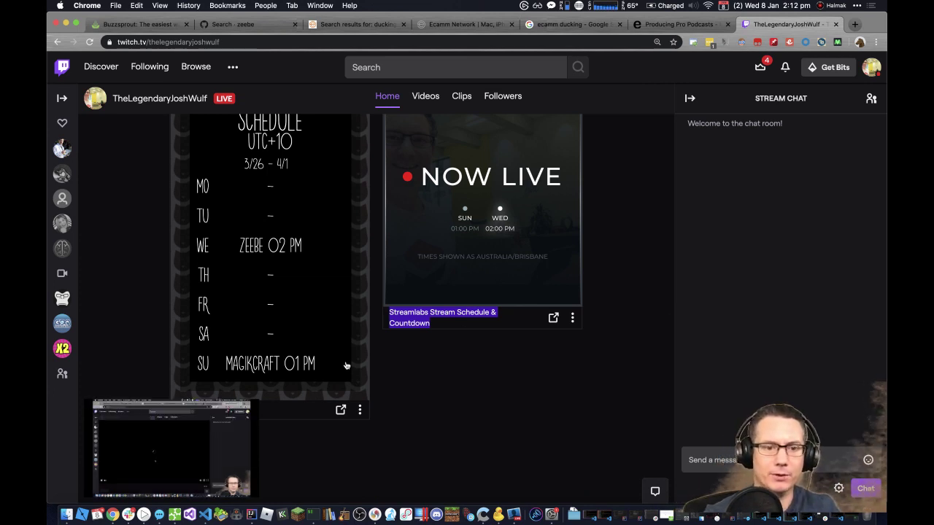
click(184, 450)
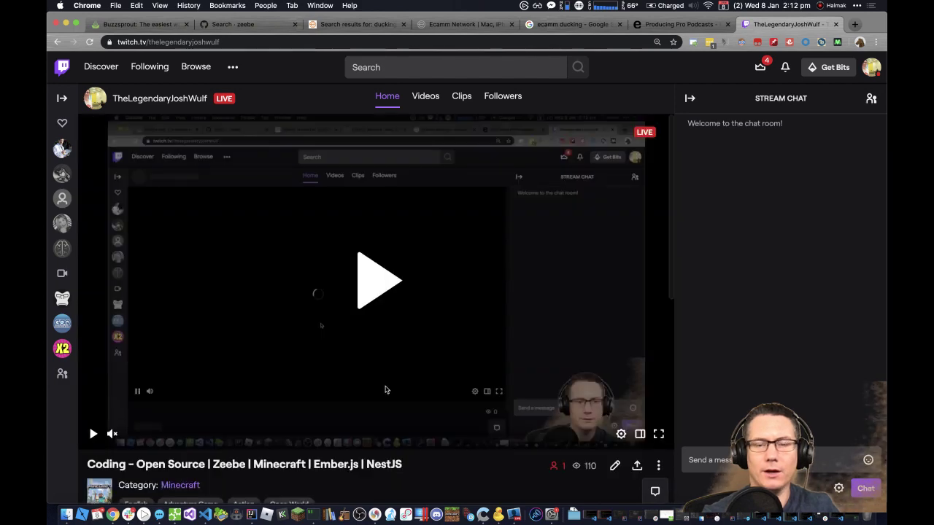
Step: Skim the Producing Pro Podcasts article on Electronic Musician from its introduction down to the related articles
click(680, 22)
scroll(581, 213, down, 15)
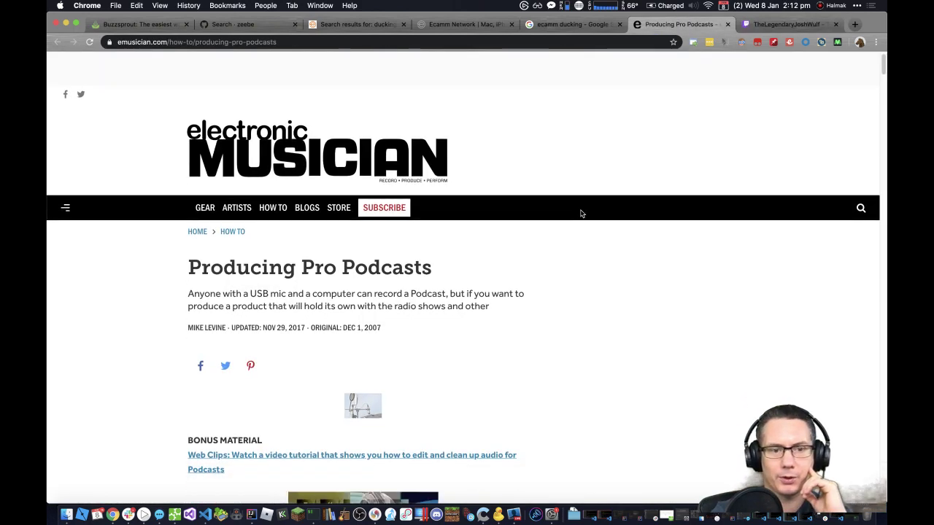
scroll(582, 214, down, 15)
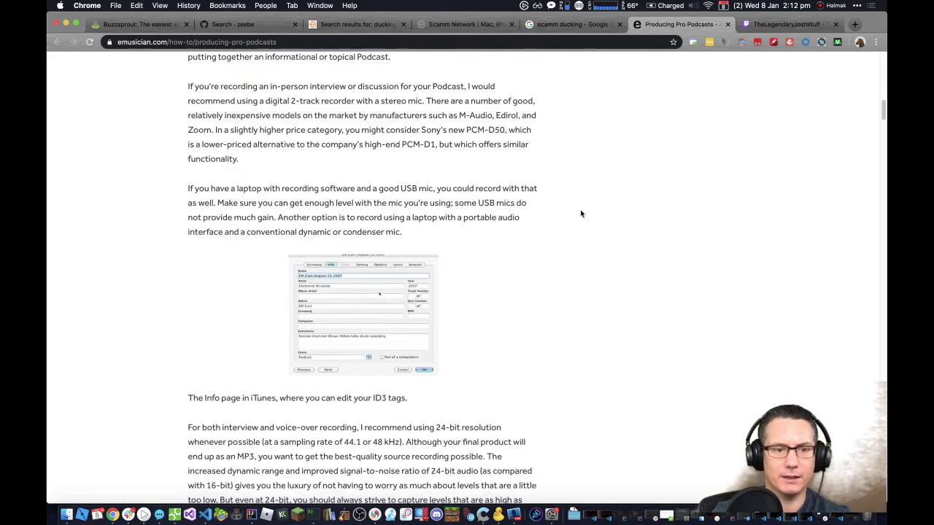
scroll(581, 214, down, 20)
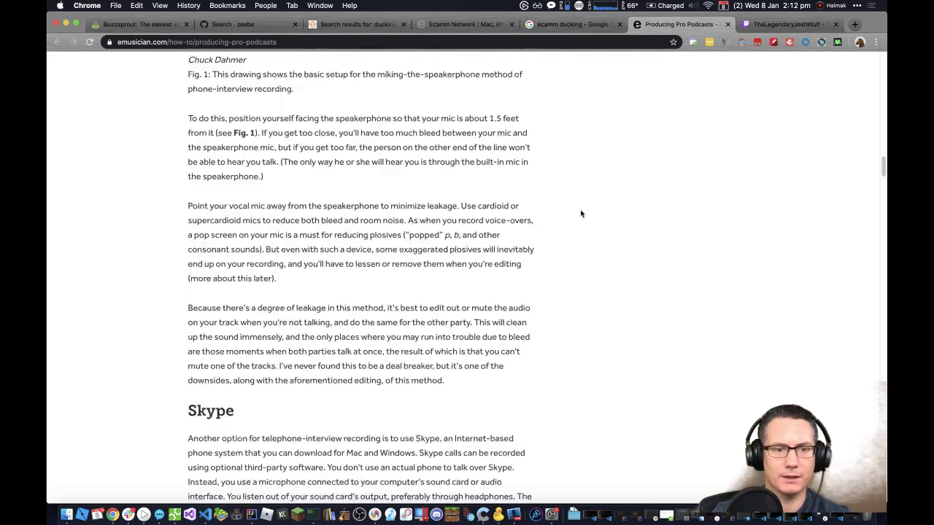
scroll(581, 214, down, 20)
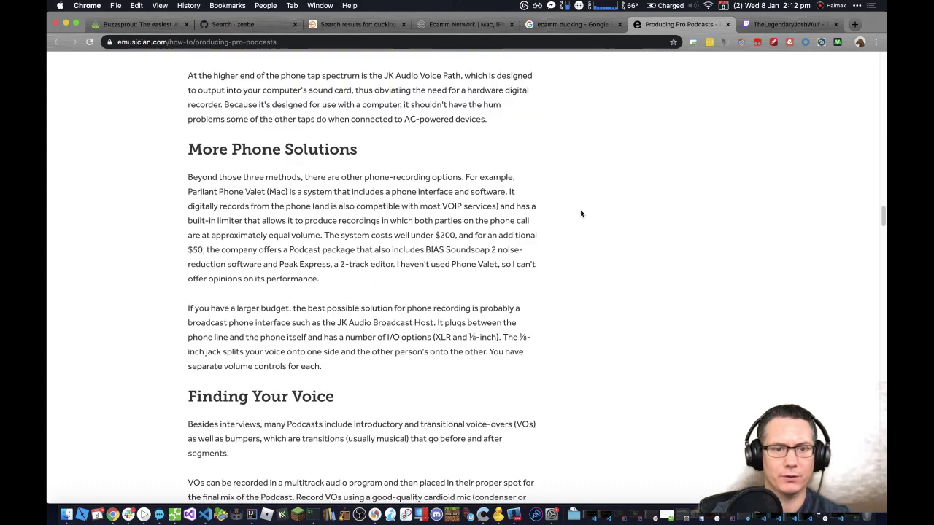
scroll(581, 213, down, 15)
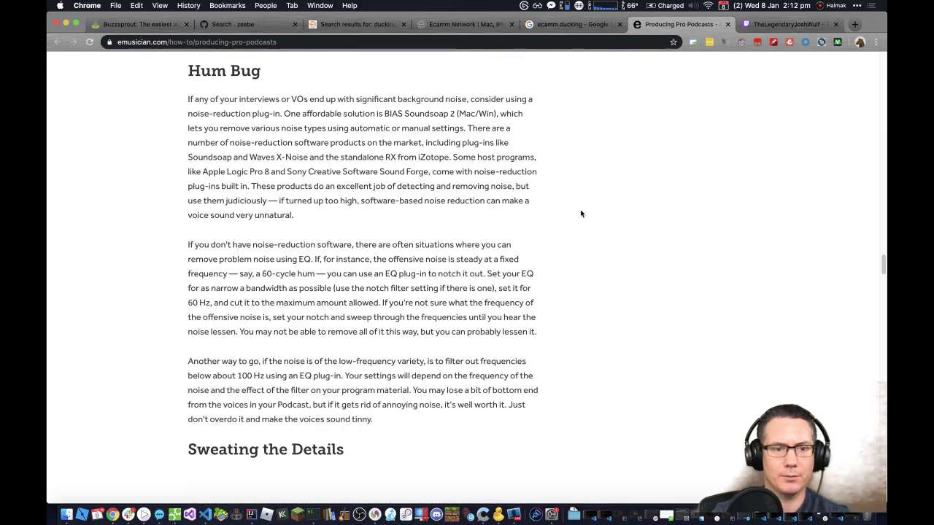
scroll(581, 213, up, 3)
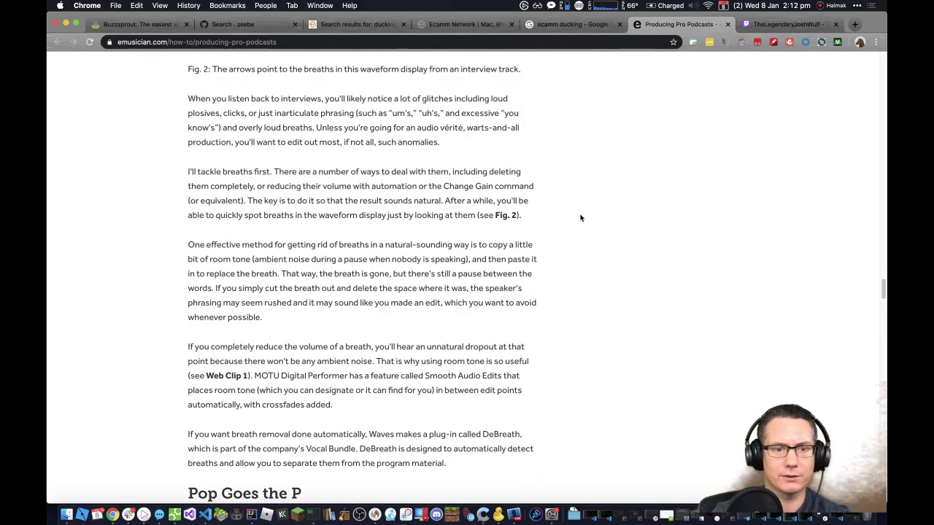
scroll(582, 218, down, 12)
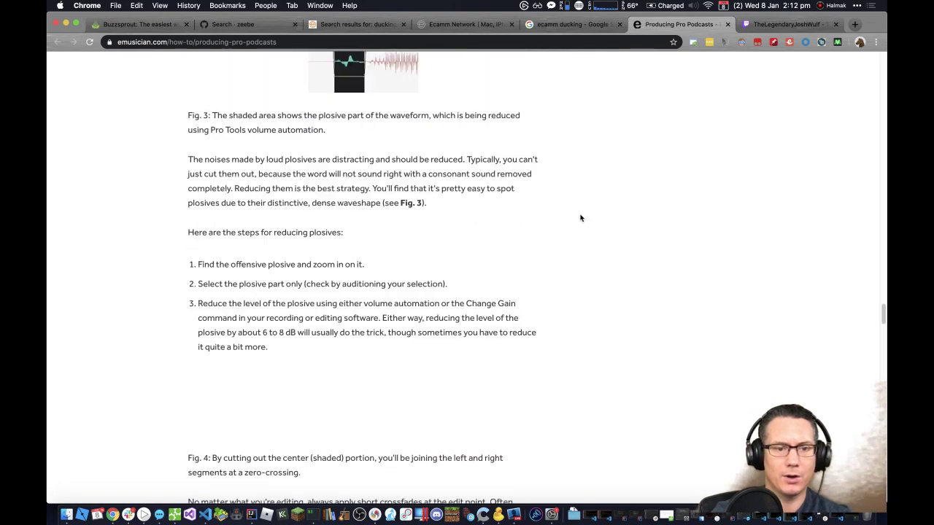
scroll(583, 218, down, 2)
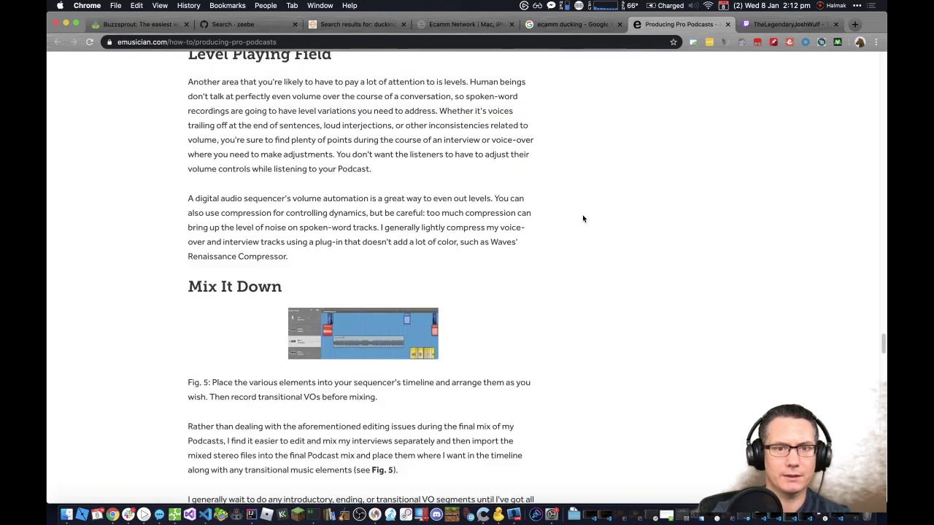
scroll(582, 218, down, 5)
scroll(582, 218, down, 15)
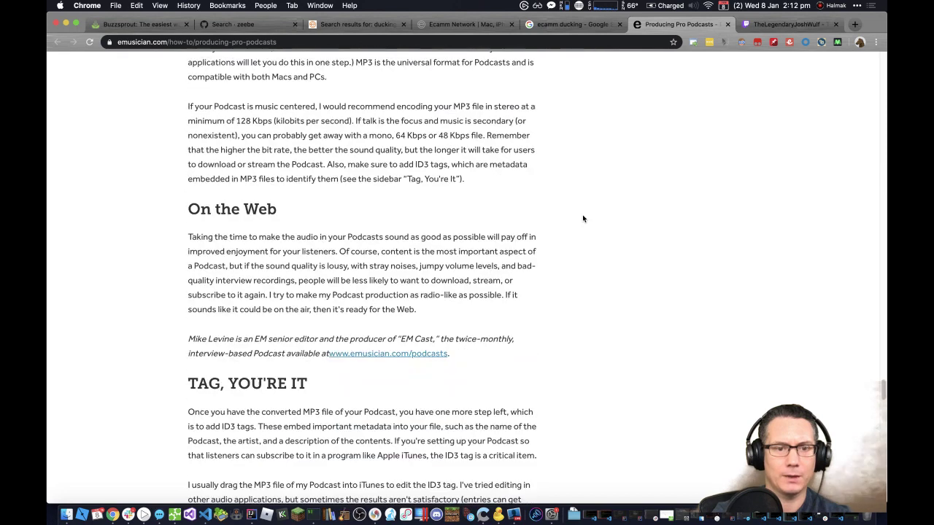
scroll(583, 219, down, 5)
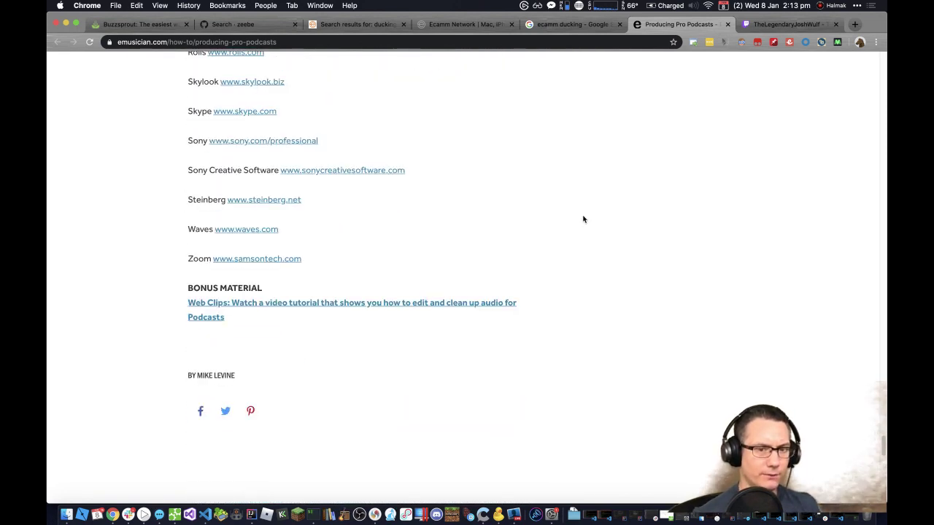
scroll(583, 219, down, 5)
Step: Search the podcast article's text for "ducking" and read the surrounding passage on bumper music and the podcast sequence
key(super+f)
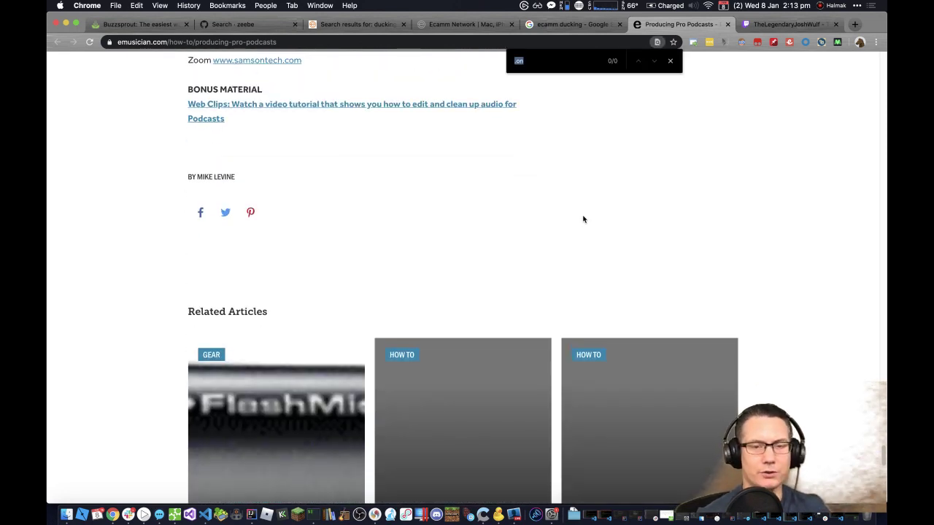
text(jd)
key(BackSpace)
key(BackSpace)
text(du)
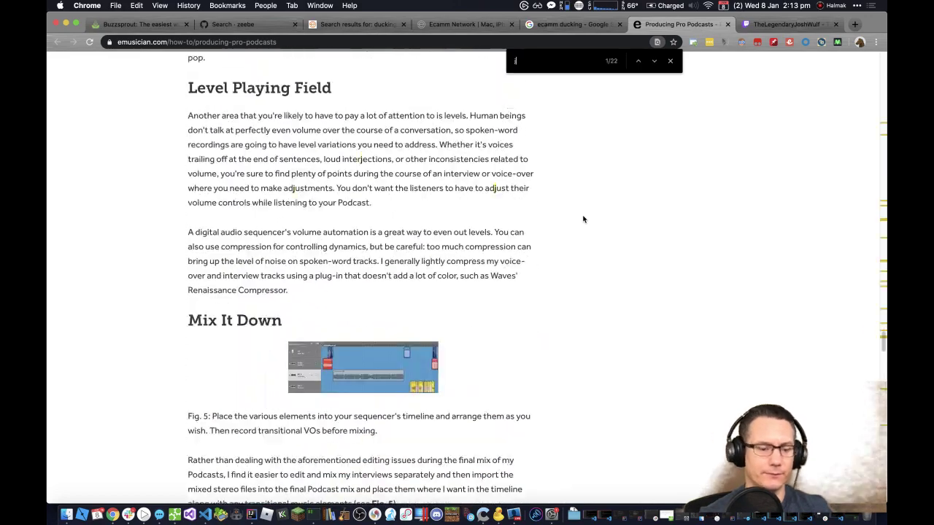
text(cking)
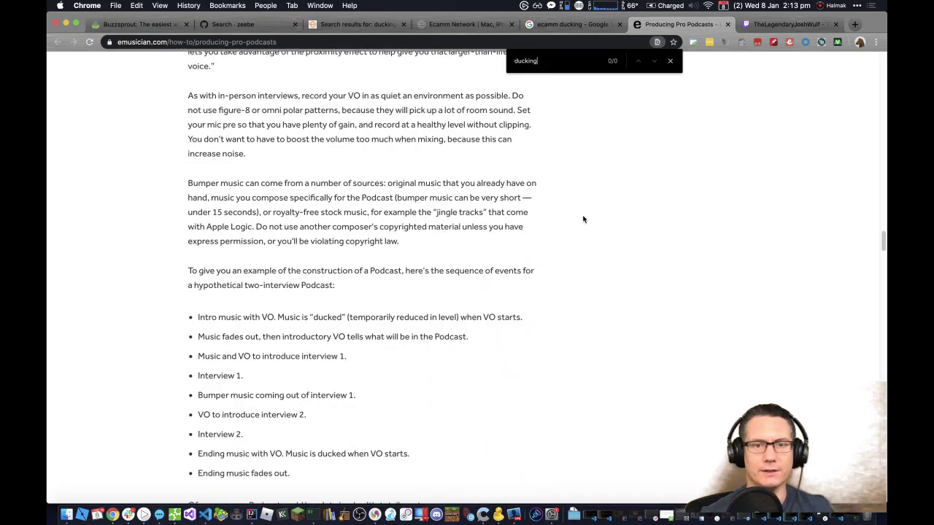
scroll(583, 219, down, 1)
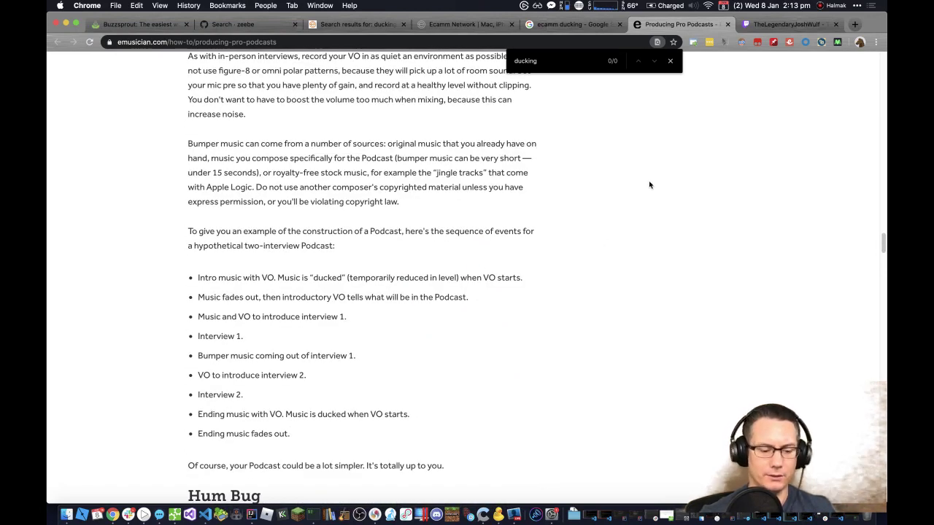
Step: Shorten the in-page search to "duck", go through the matches to the mixing section, and close the search
key(BackSpace)
key(BackSpace)
key(BackSpace)
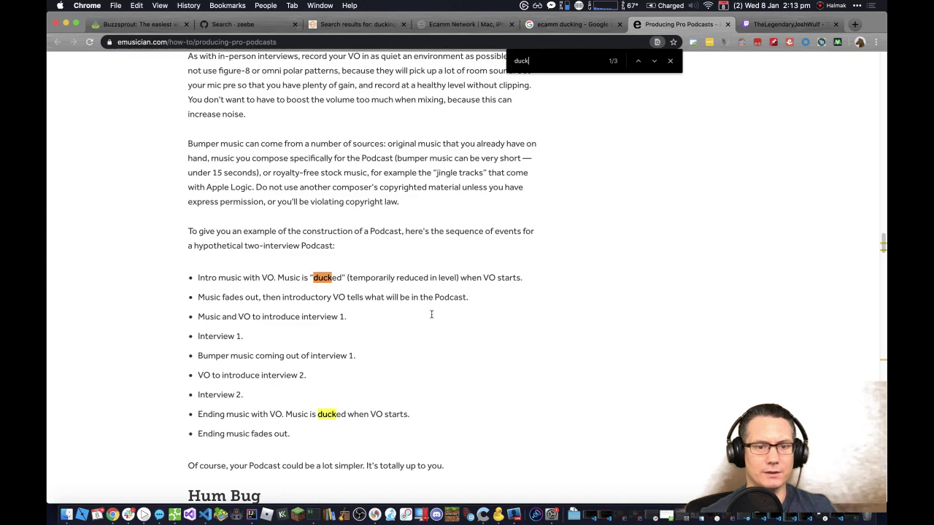
scroll(431, 314, down, 4)
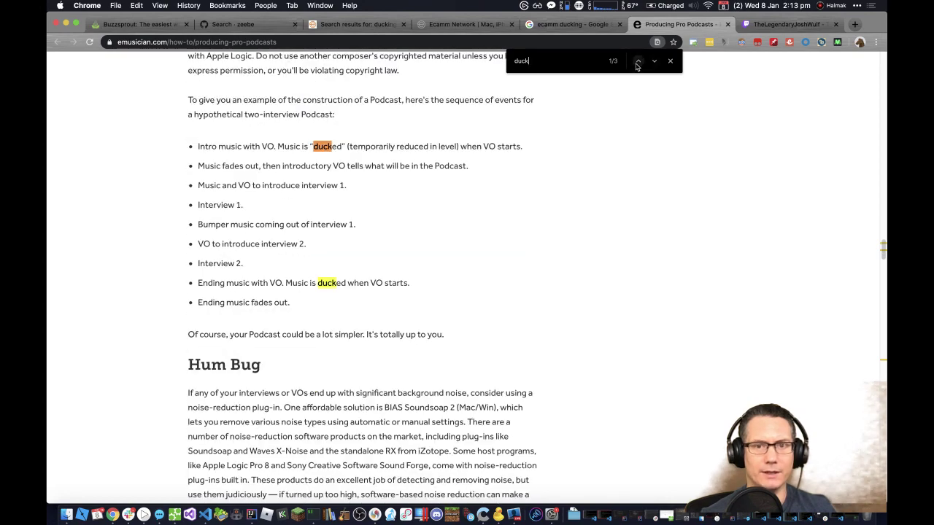
click(654, 61)
click(655, 61)
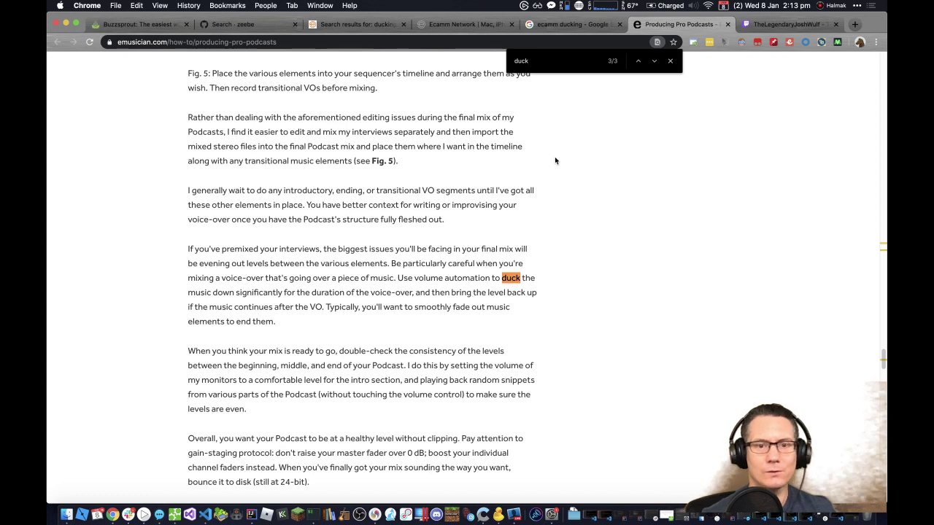
click(670, 60)
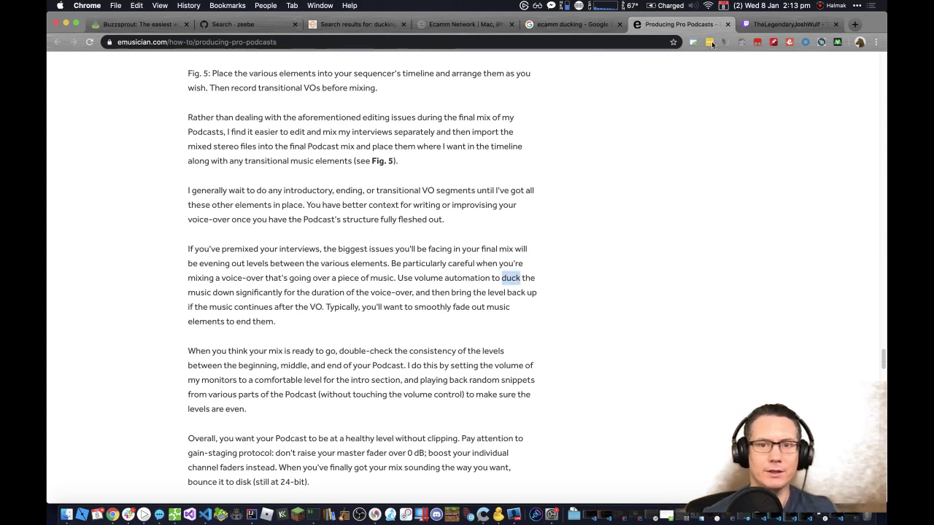
Step: Close the Producing Pro Podcasts article and bring up the already open Ecamm home page
click(726, 24)
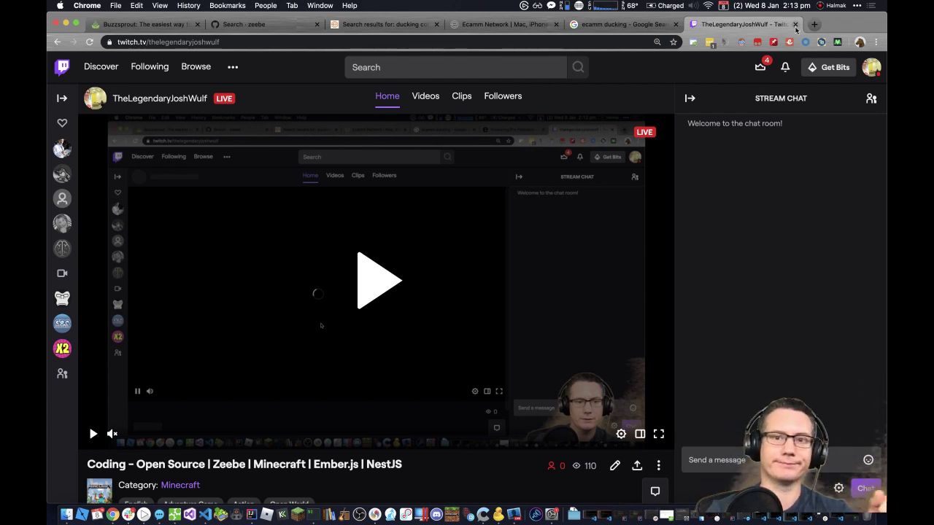
click(648, 26)
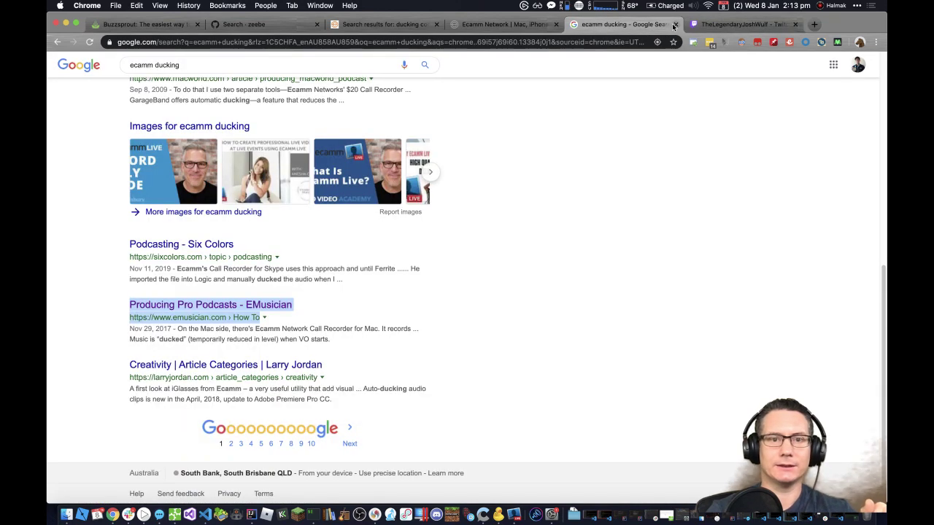
click(528, 32)
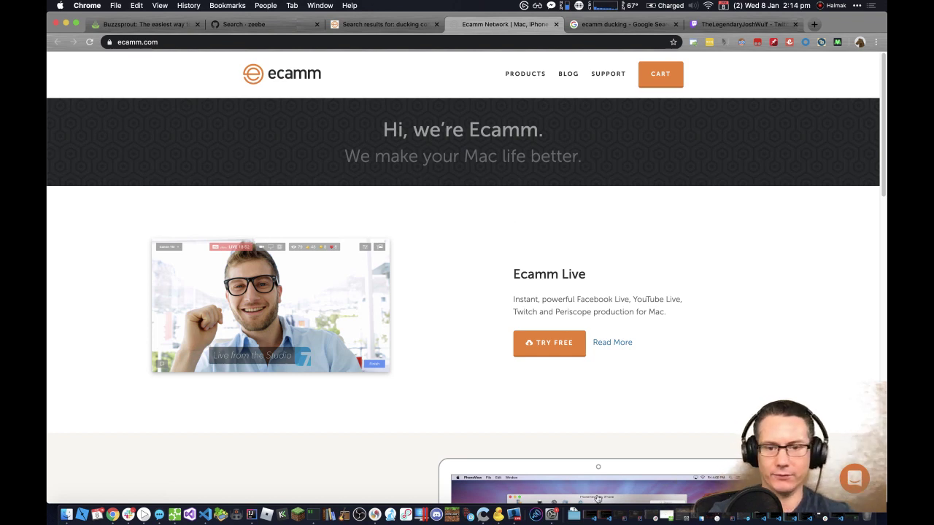
Step: Switch to Loopback, check its preferences for available options, and select the Channels 1 & 2 output block
click(515, 517)
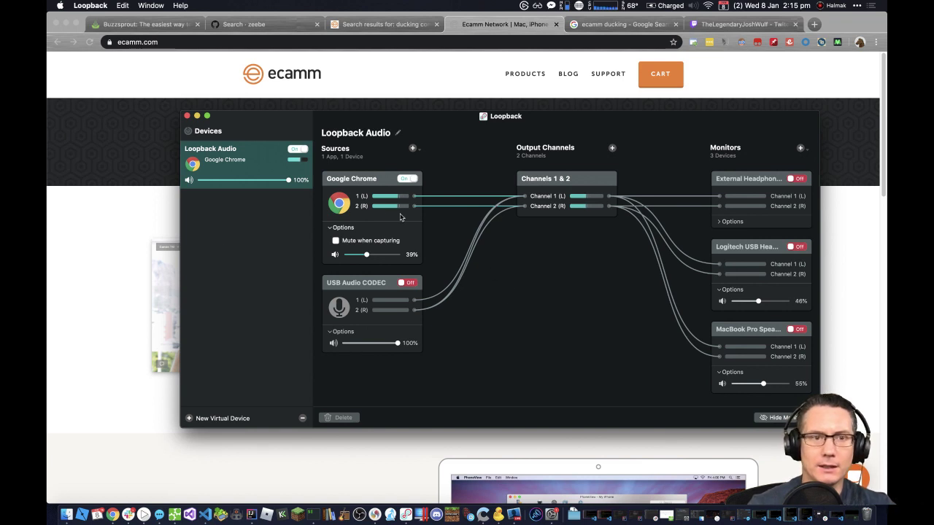
click(151, 6)
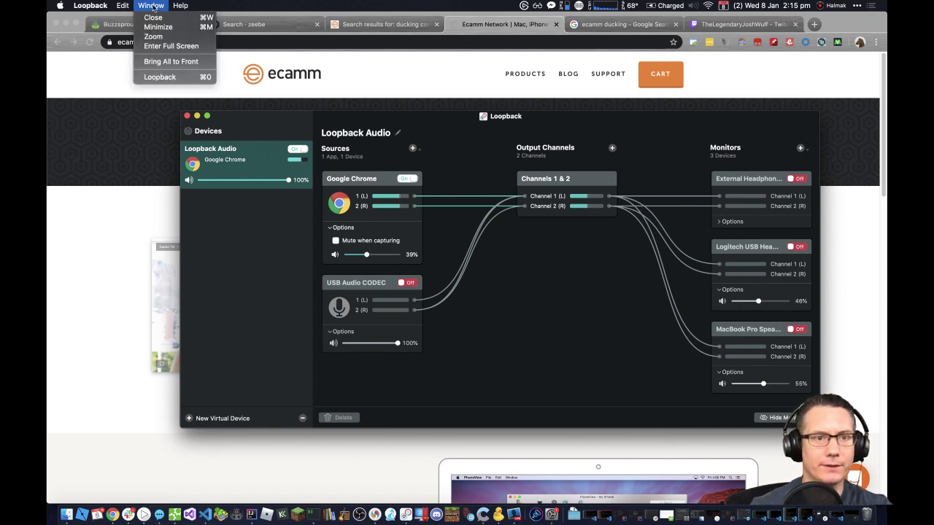
mouse_move(126, 7)
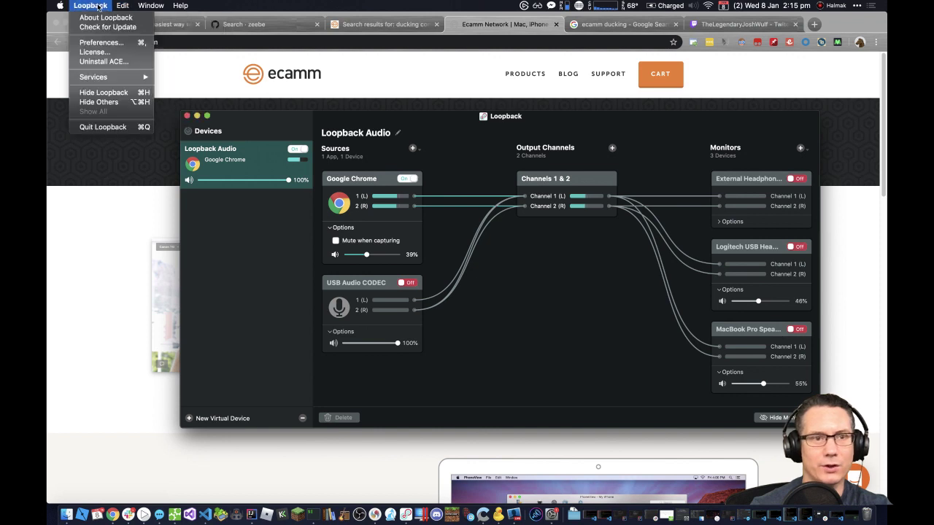
click(105, 41)
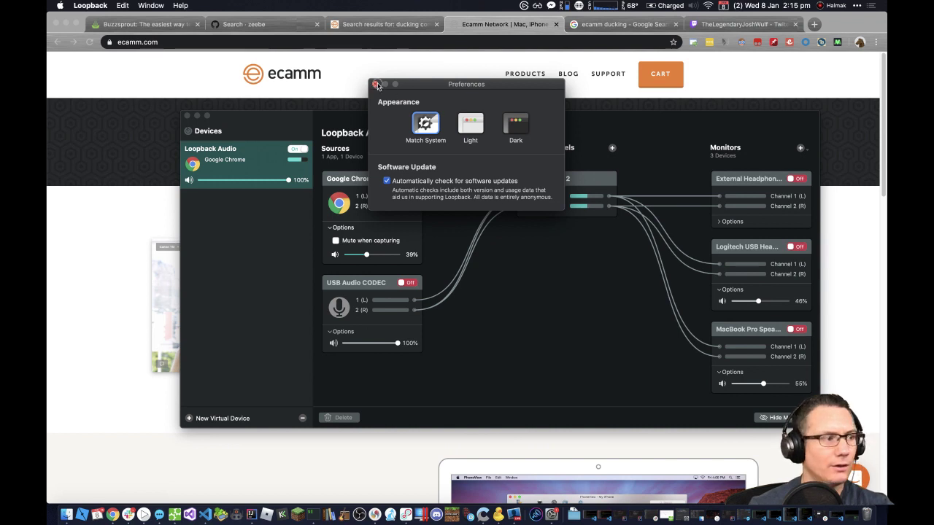
click(375, 85)
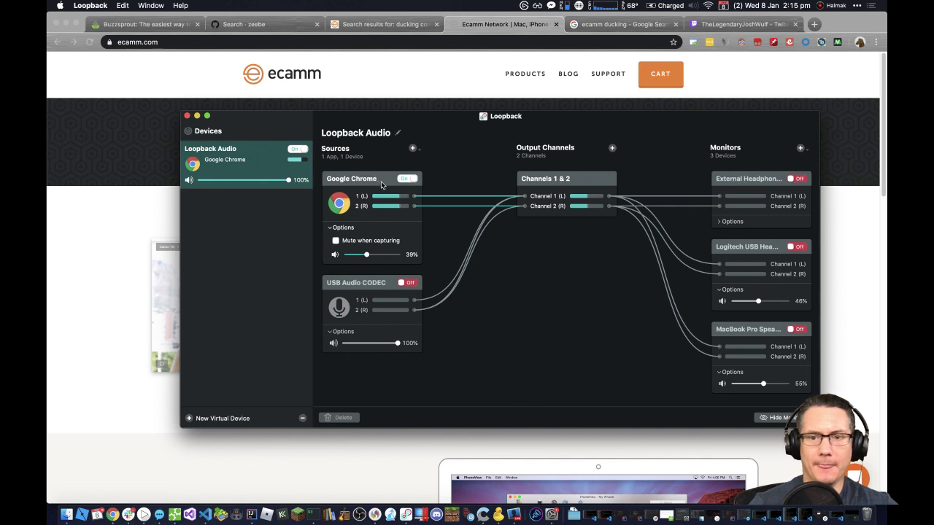
click(573, 184)
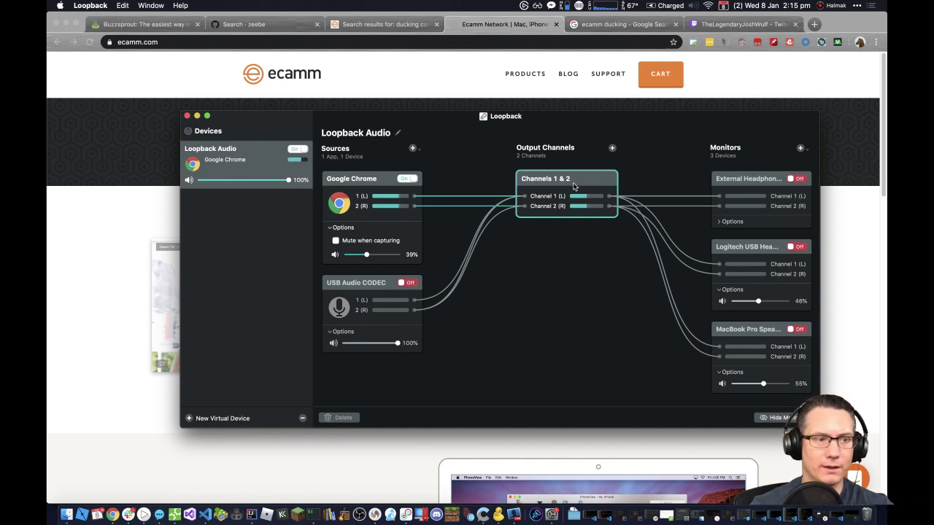
Step: Return to Chrome, change the Google query from the Ecamm search to "loopback ducking", and look over the results
click(415, 74)
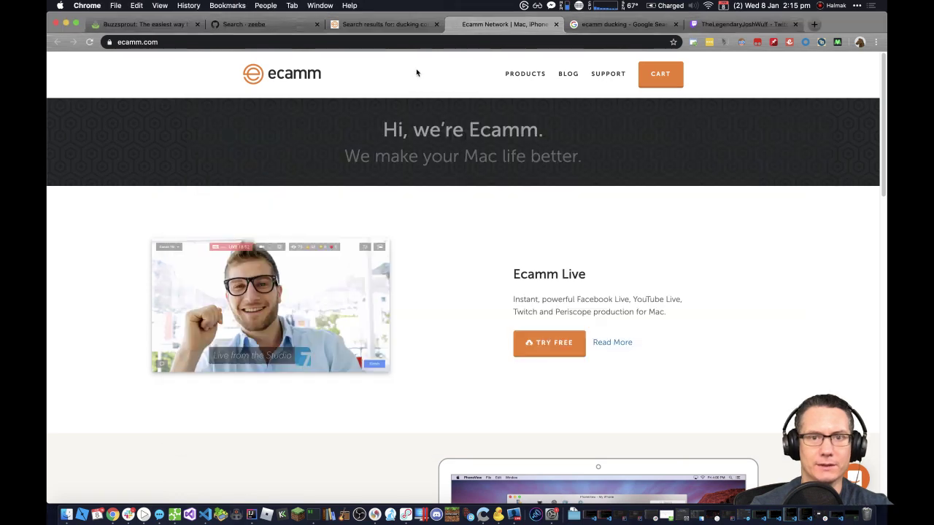
click(615, 30)
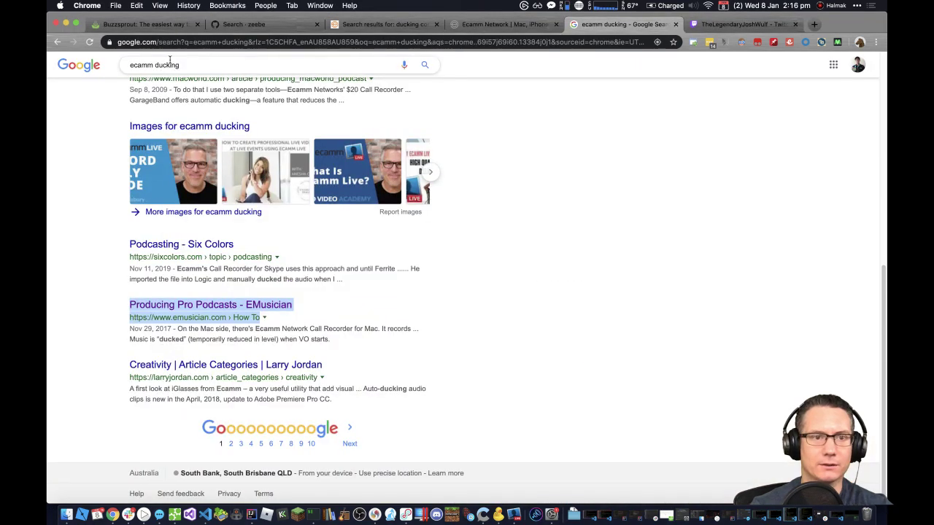
drag(155, 65, 62, 64)
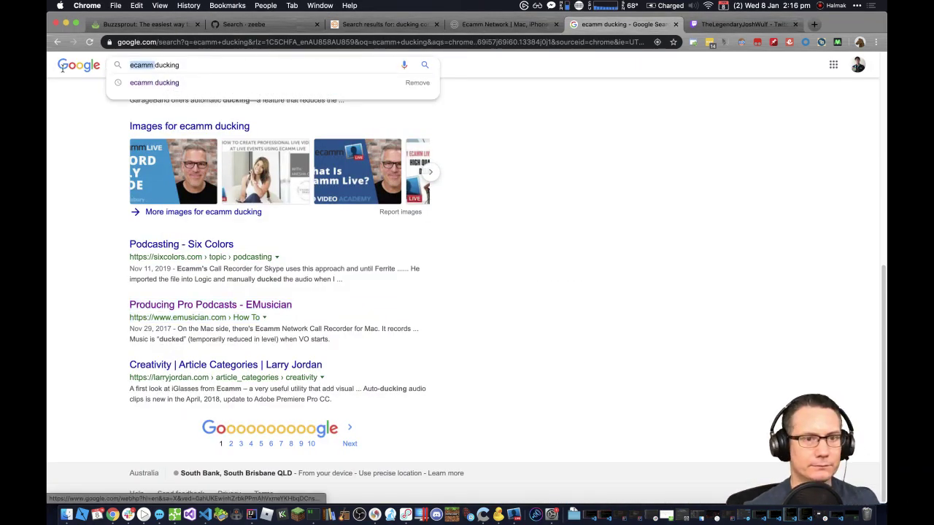
key(BackSpace)
text(loop)
key(Escape)
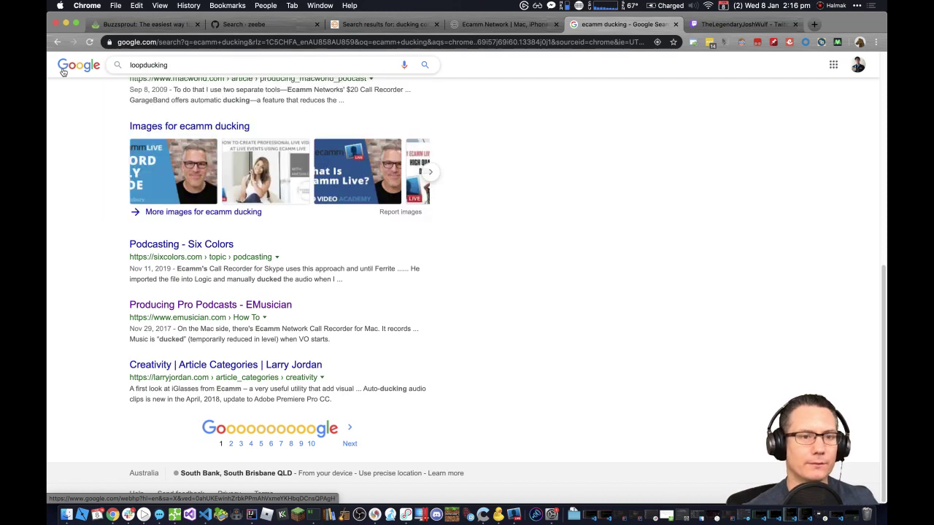
text(back)
key(Return)
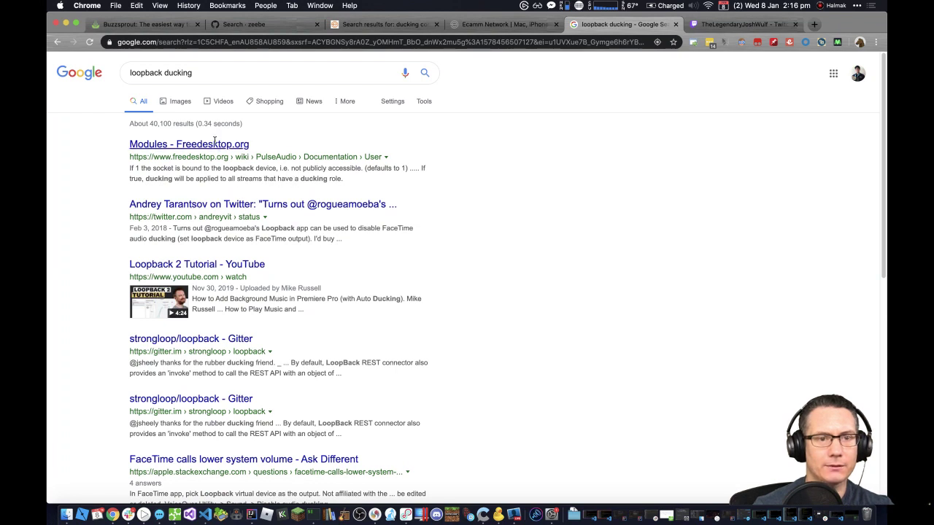
scroll(326, 175, down, 4)
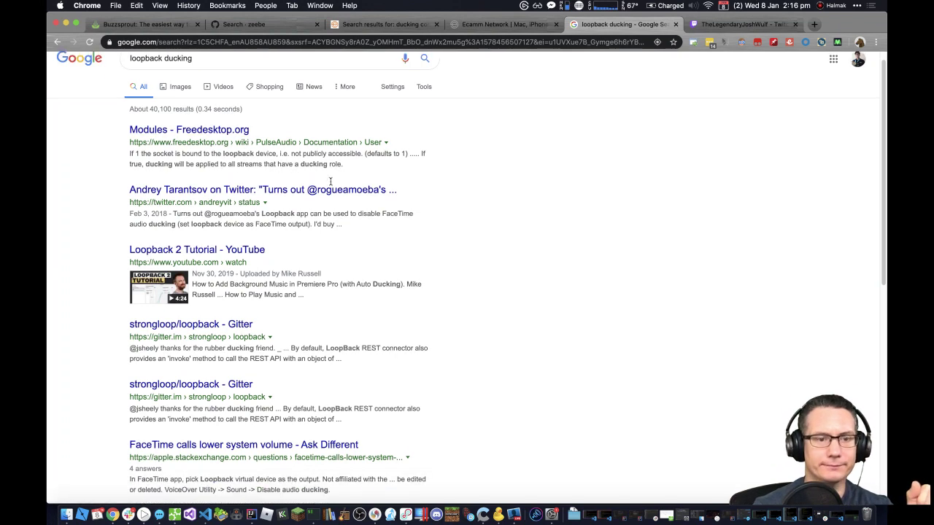
scroll(330, 186, down, 1)
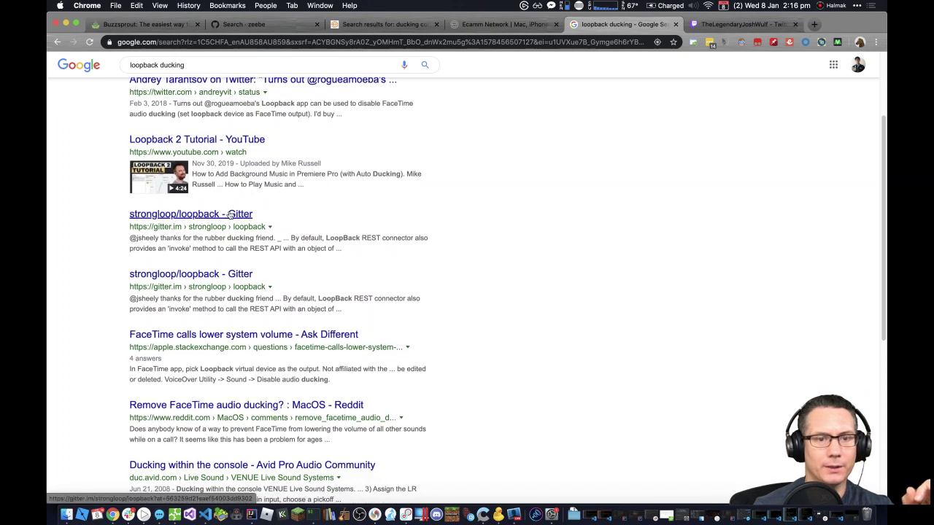
scroll(229, 214, down, 2)
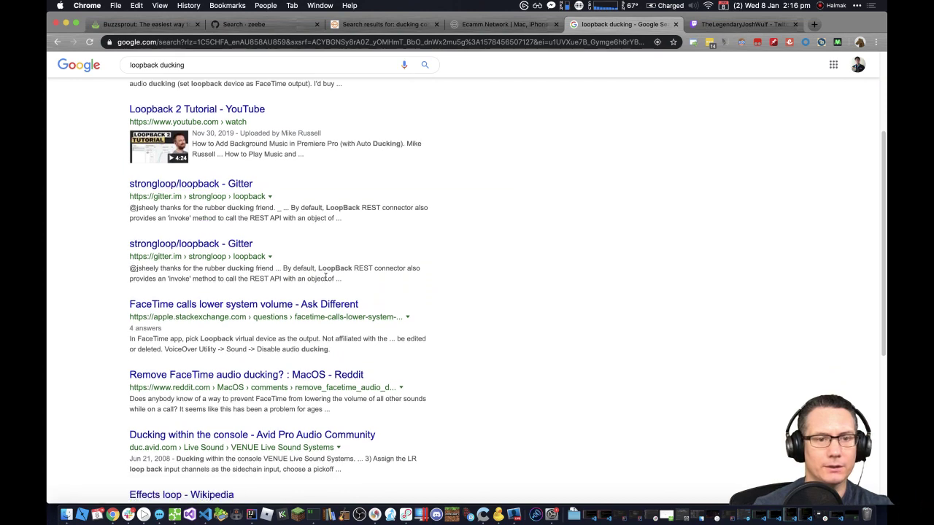
Step: Look through the rest of the "loopback ducking" results and bring the already open Ecamm home page back into view
scroll(379, 270, down, 8)
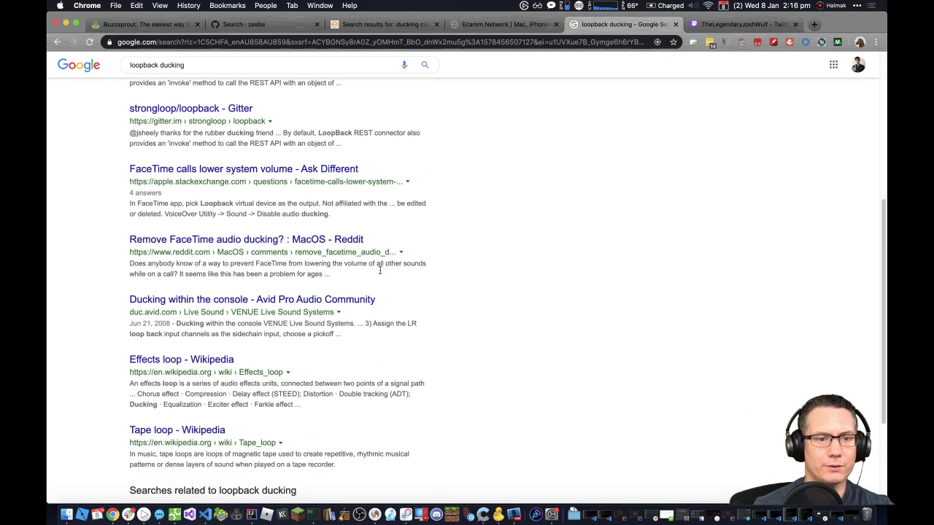
scroll(379, 271, down, 4)
scroll(379, 269, down, 1)
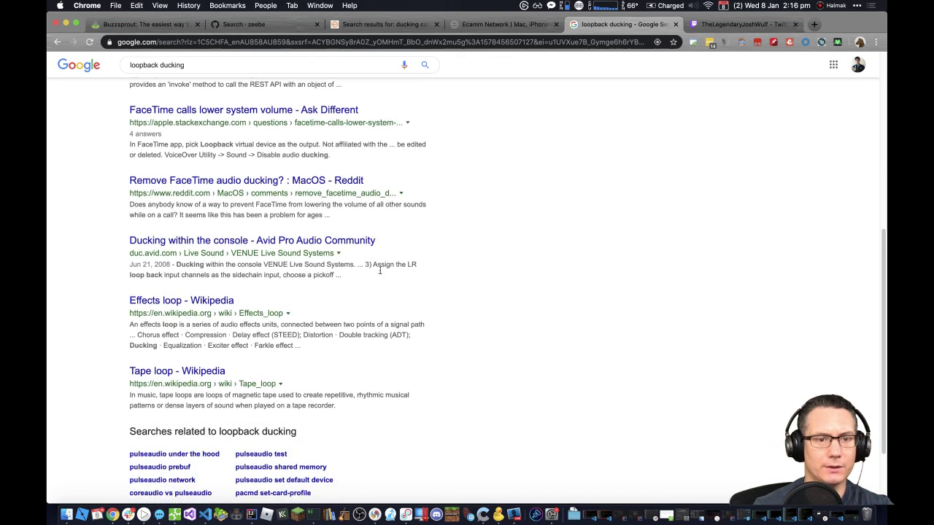
scroll(379, 271, down, 6)
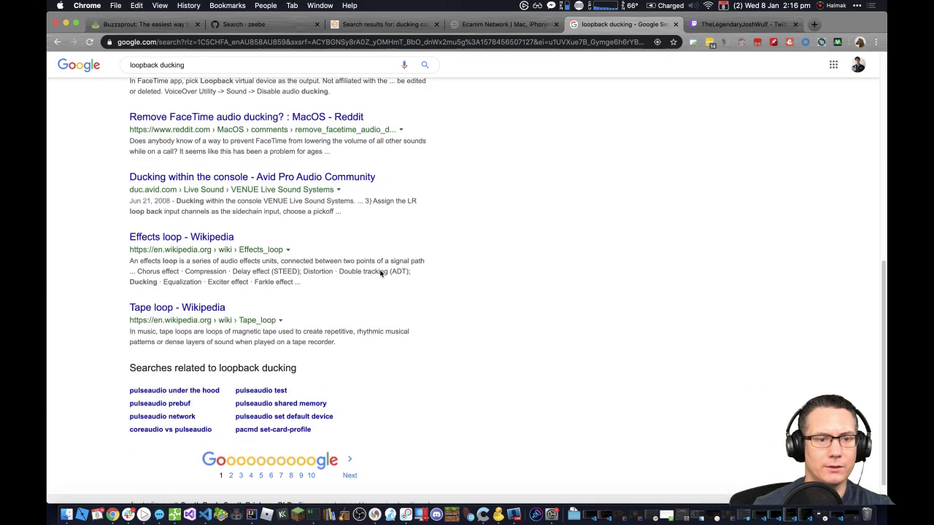
scroll(379, 271, up, 20)
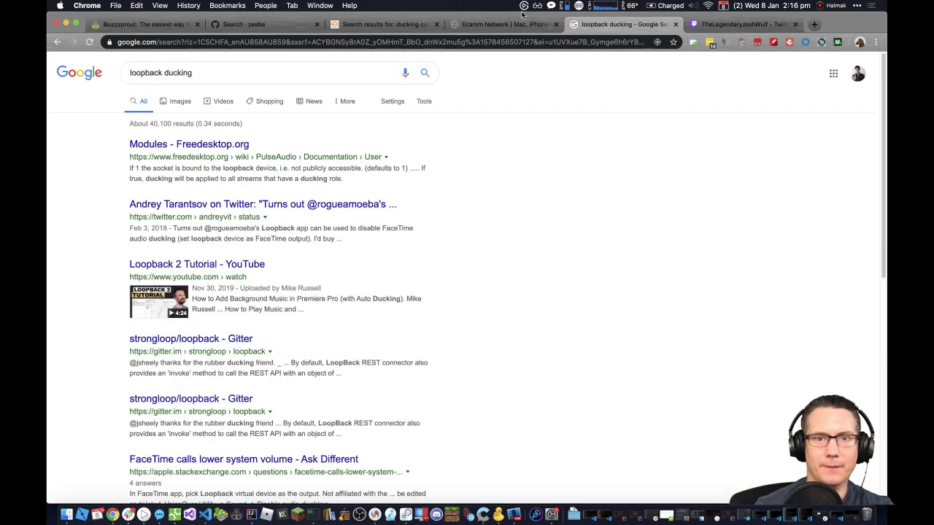
click(490, 26)
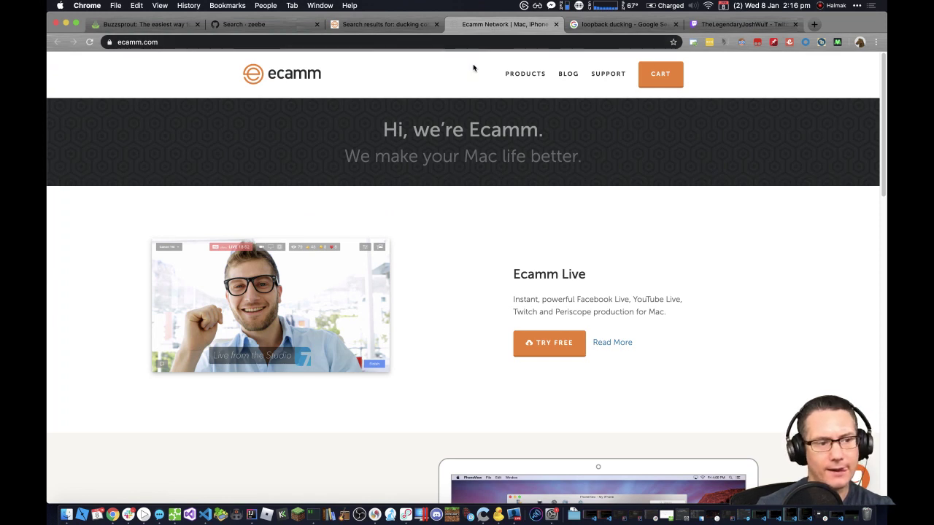
Step: Return to the Google results and replace the query with "ecamm compressor"
click(598, 26)
click(293, 42)
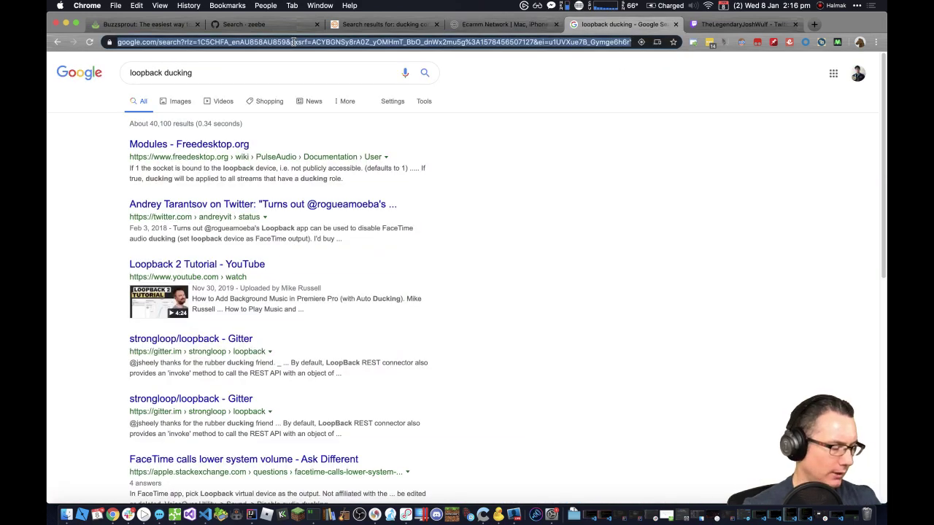
text(ec)
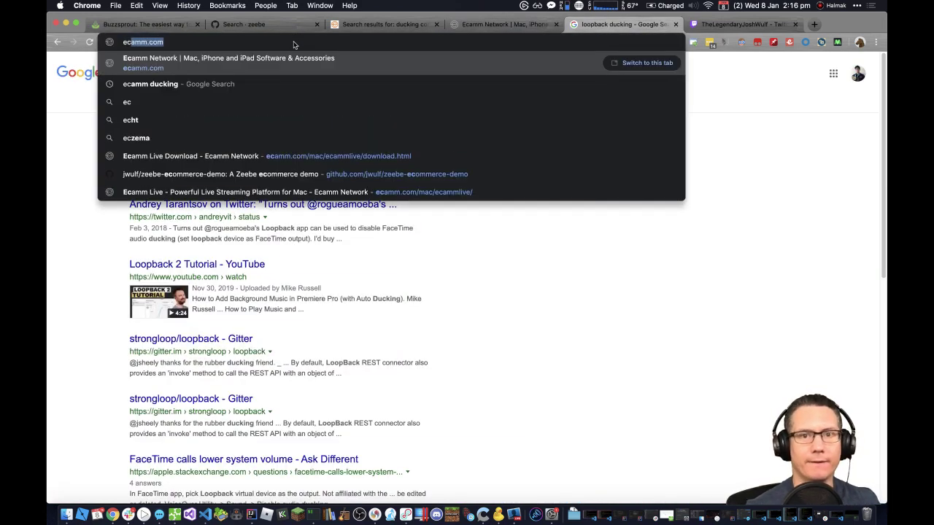
text(amm)
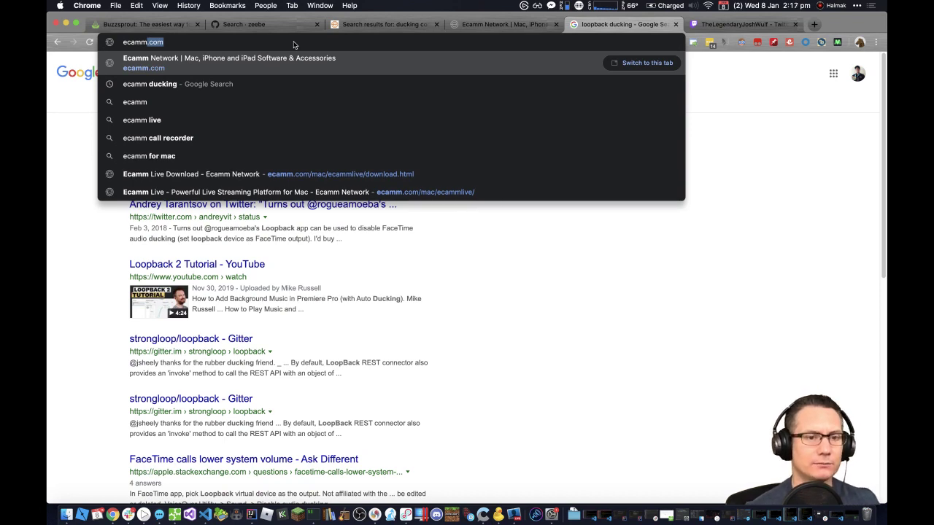
text( comp)
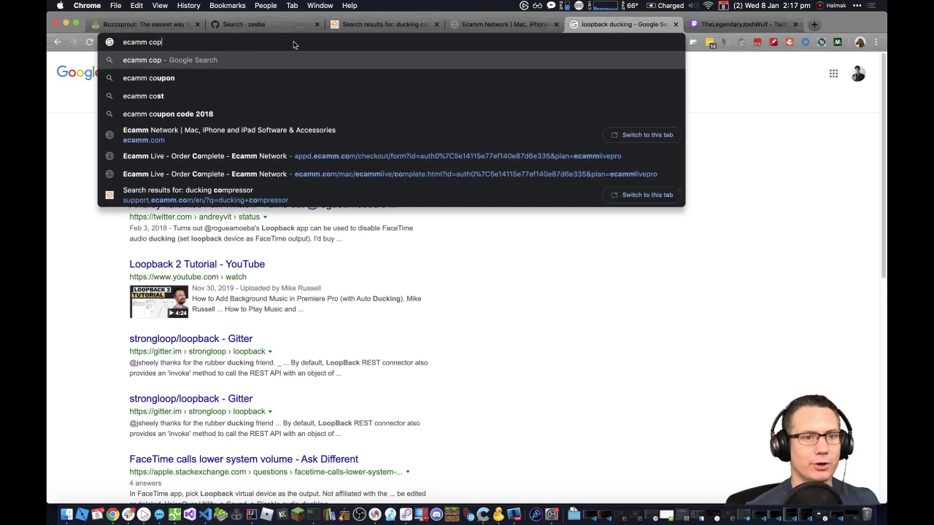
text(ressor)
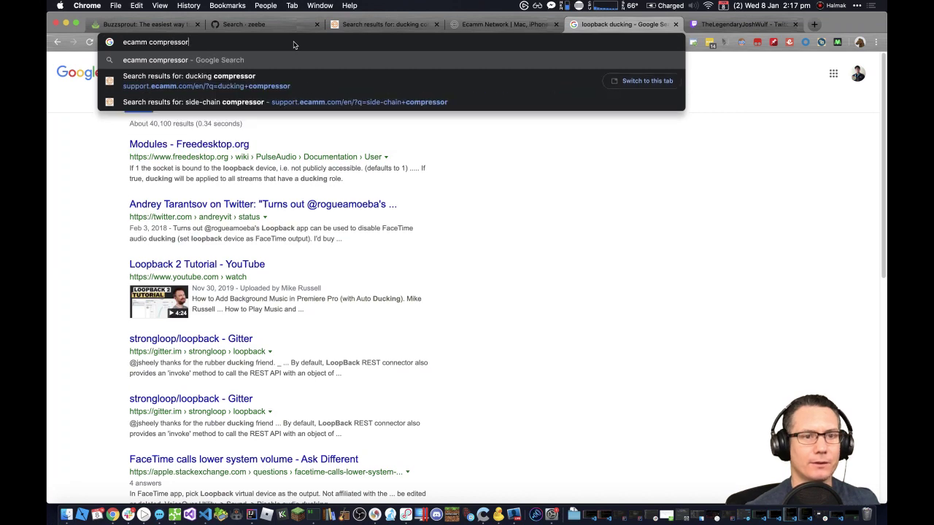
key(Return)
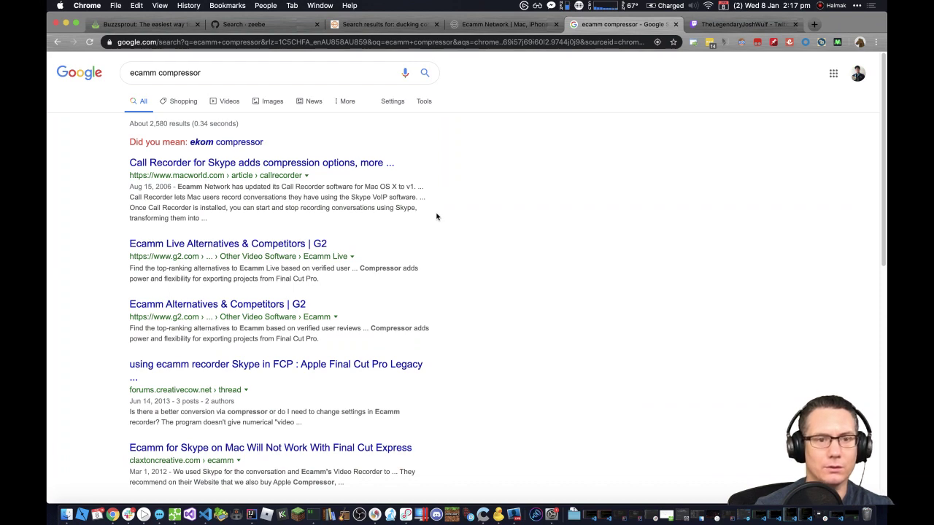
Step: Open G2's "Ecamm Live Alternatives & Competitors" result in a new tab
scroll(437, 216, down, 3)
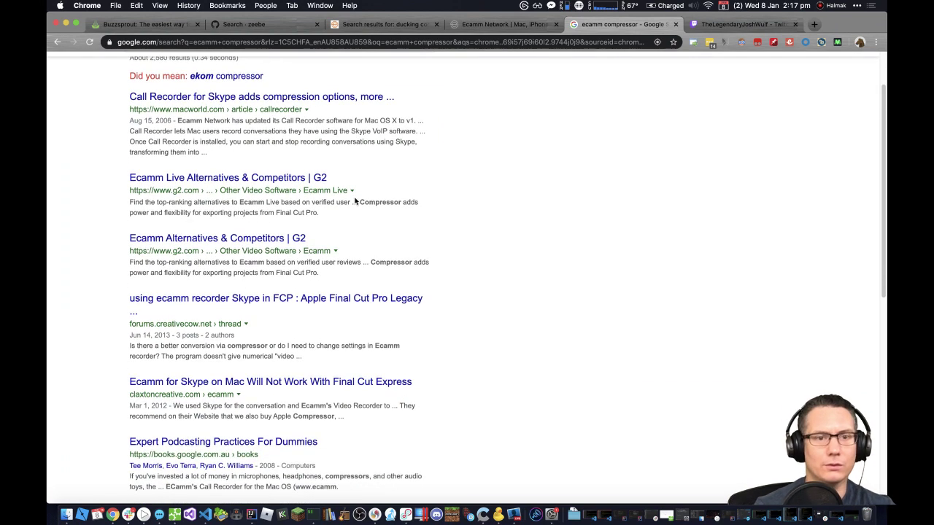
right_click(283, 177)
click(427, 179)
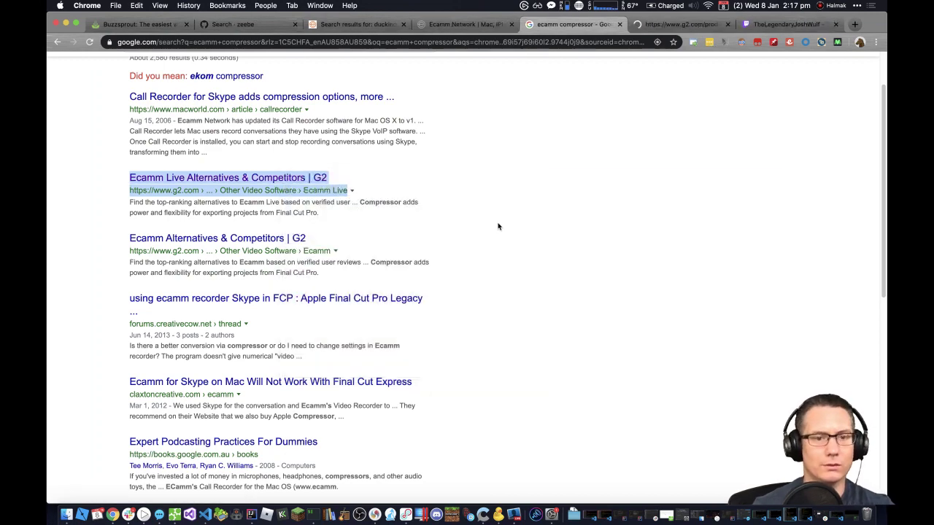
Step: Look over the remaining "ecamm compressor" results, glance at the opened G2 alternatives page, and return to the results
scroll(498, 226, down, 10)
scroll(499, 226, down, 5)
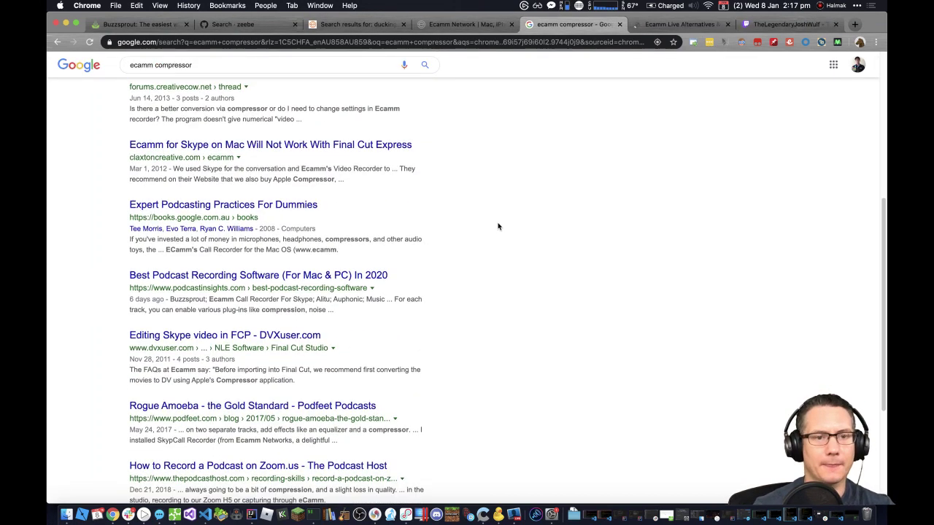
scroll(498, 226, down, 2)
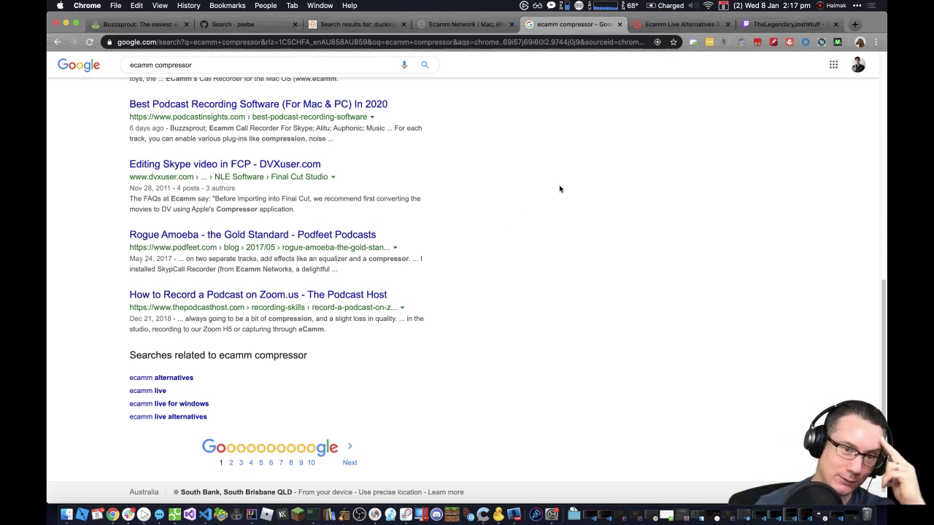
click(775, 25)
click(674, 24)
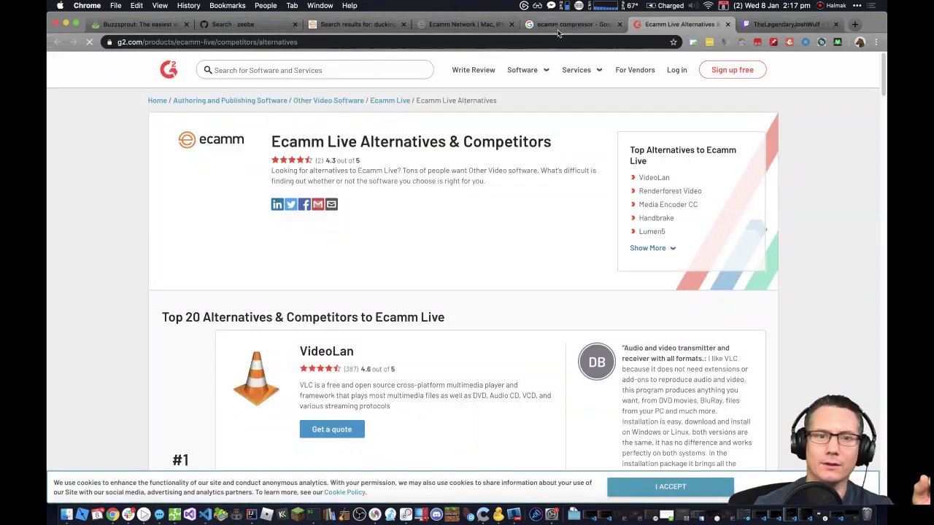
click(562, 24)
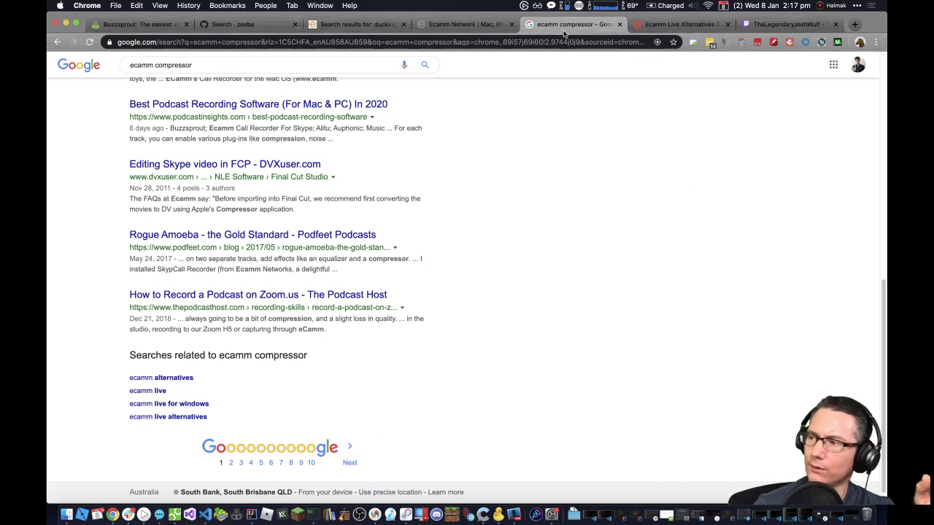
Step: Replace the "ecamm compressor" results with the Rogue Amoeba website, rogueamoeba.com
click(334, 42)
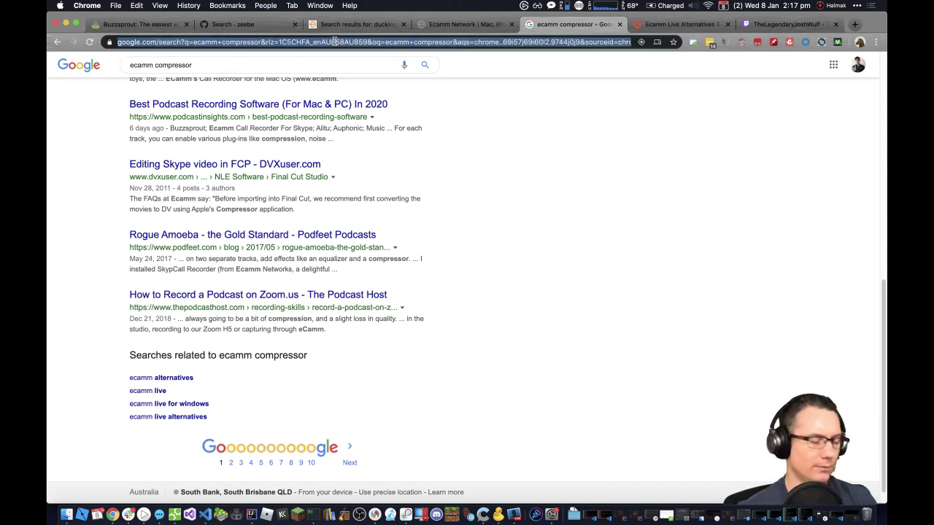
text(r)
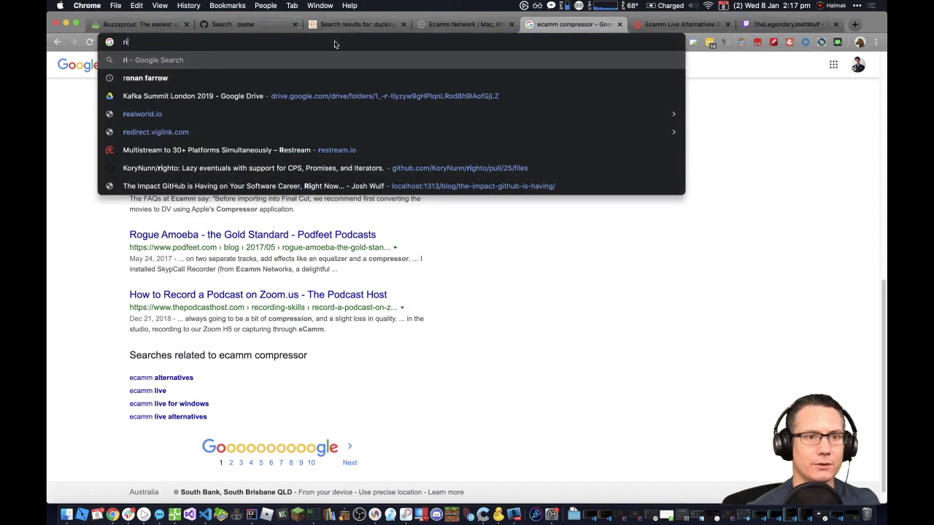
text(d)
key(BackSpace)
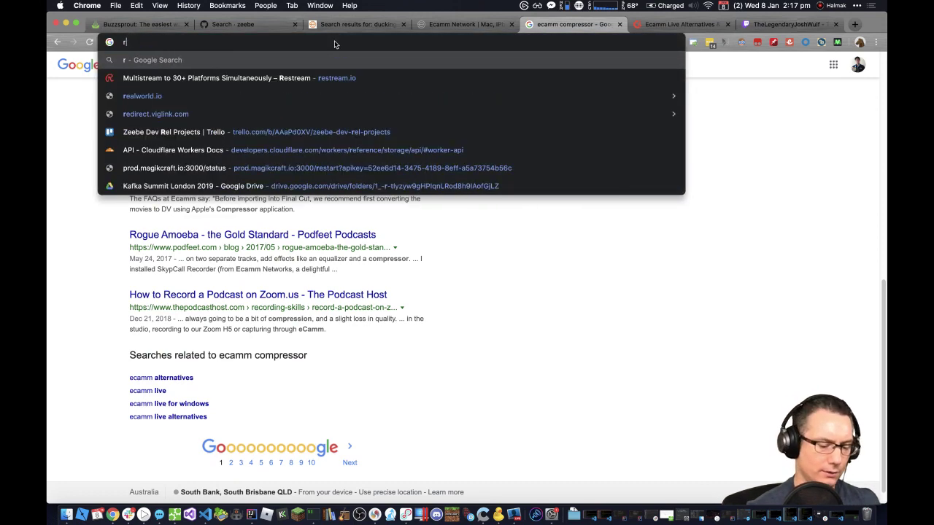
text(d)
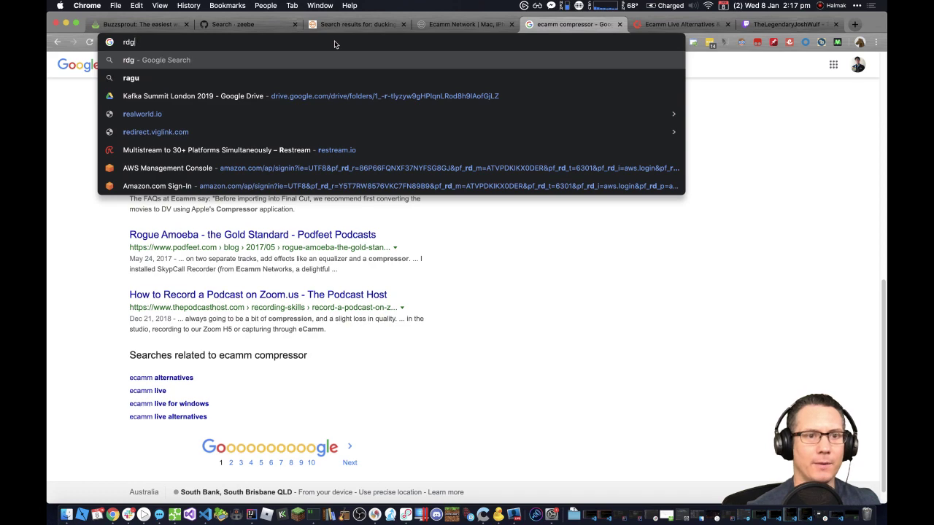
key(Escape)
text(od)
key(Escape)
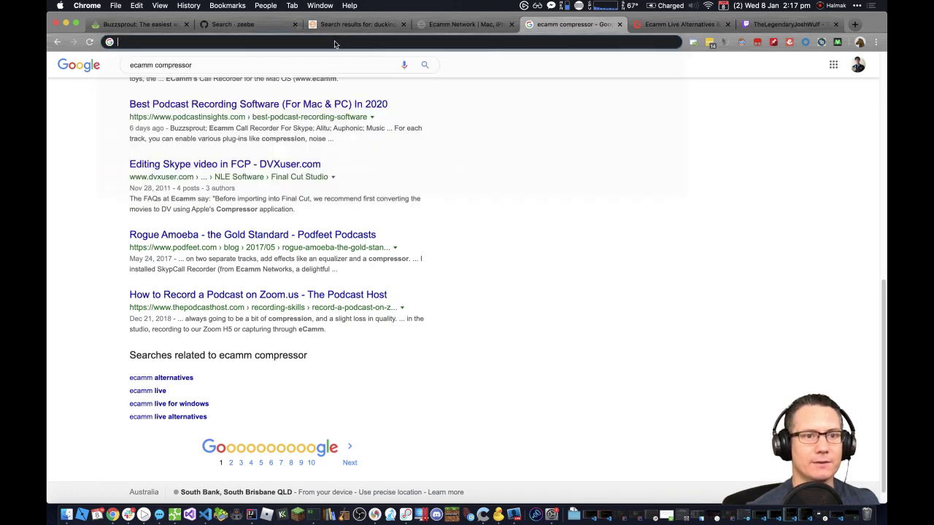
text(roguea)
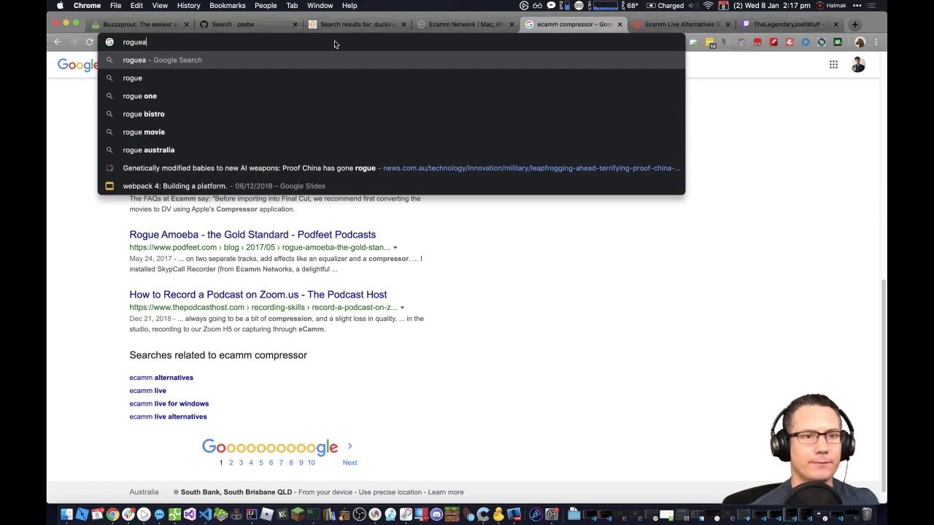
text(m)
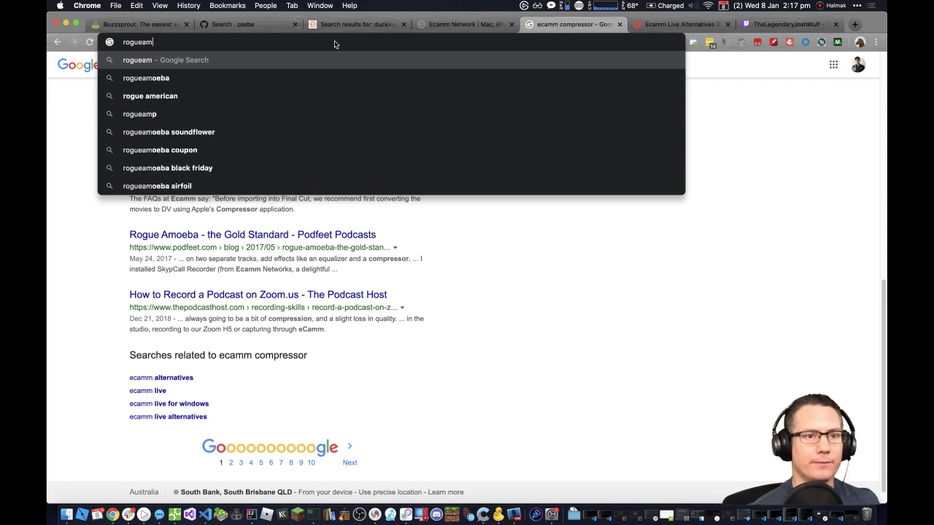
key(Down)
key(Return)
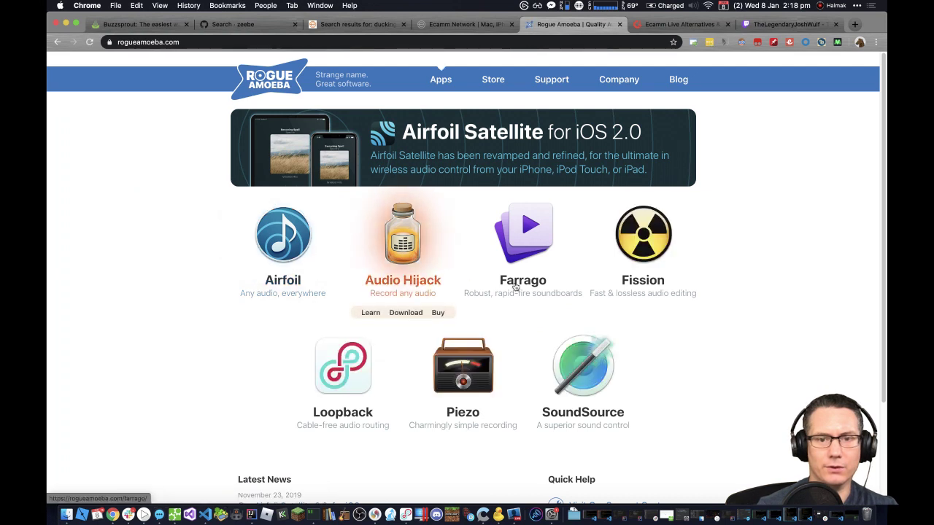
Step: Open the Farrago and SoundSource product pages from the Rogue Amoeba home page, each in a new tab
mouse_move(520, 287)
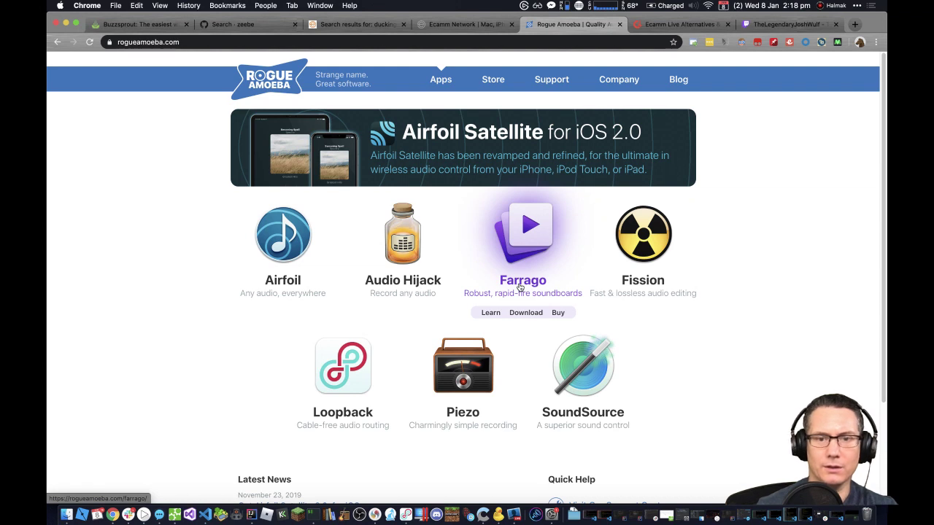
right_click(520, 287)
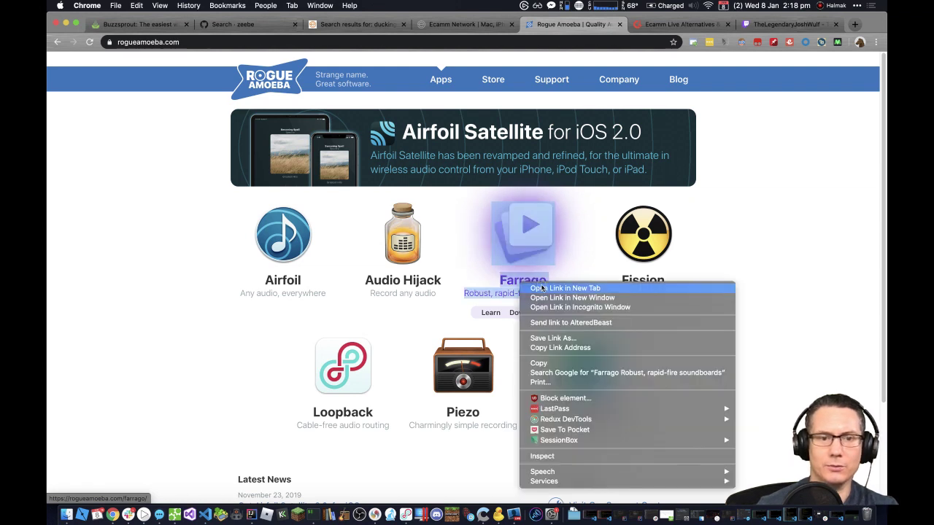
click(541, 288)
scroll(521, 286, down, 2)
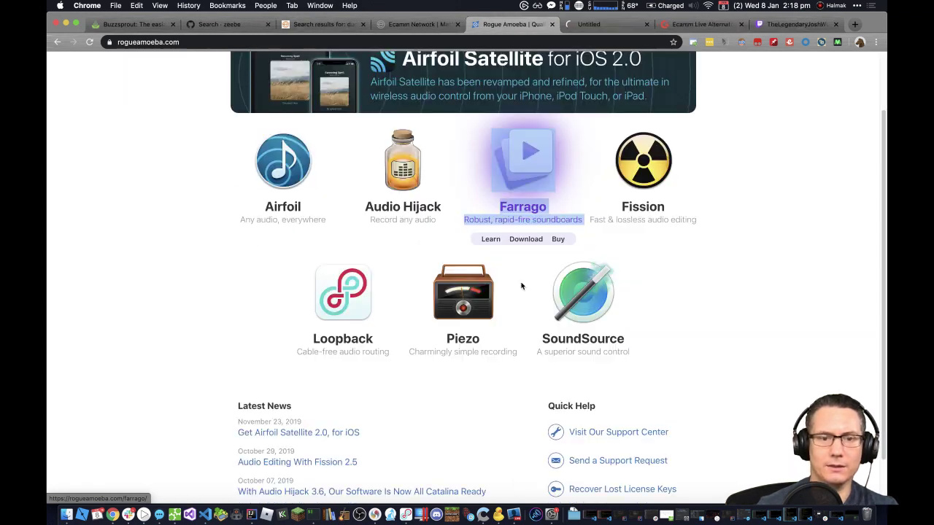
right_click(572, 343)
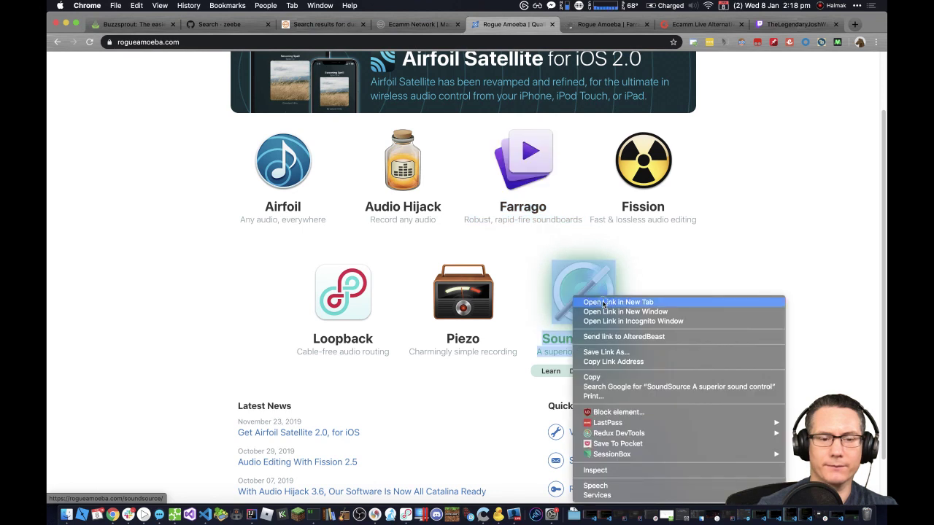
click(602, 302)
scroll(567, 306, down, 2)
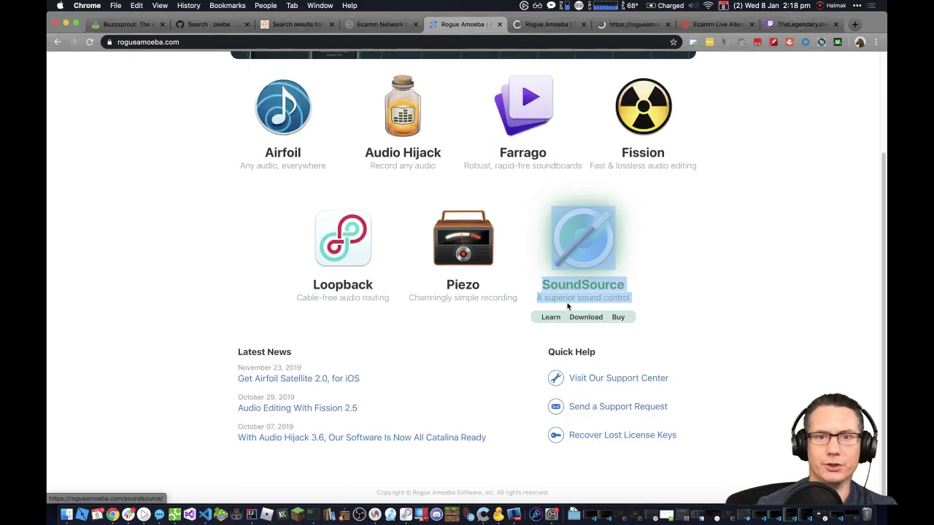
Step: Read the Farrago product page's description of its audio playback features and close the page
key(ctrl+Tab)
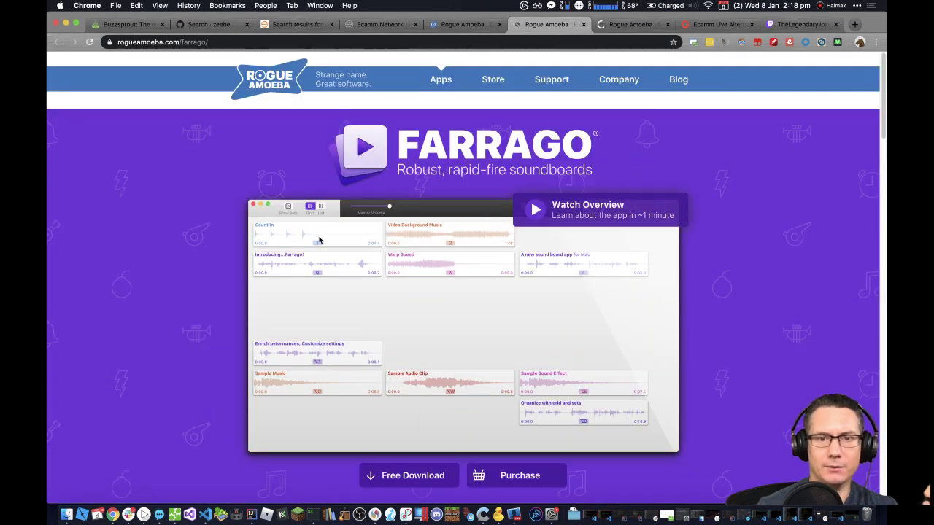
scroll(482, 333, down, 10)
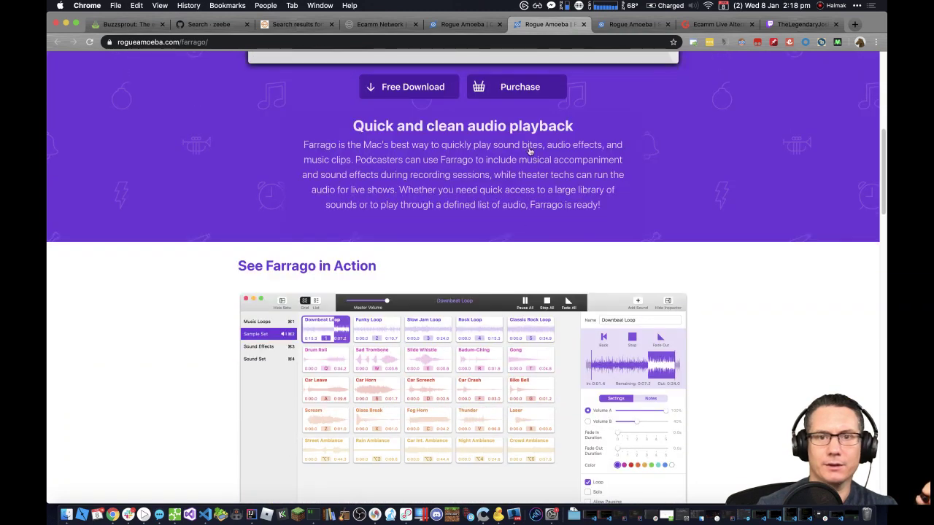
click(582, 25)
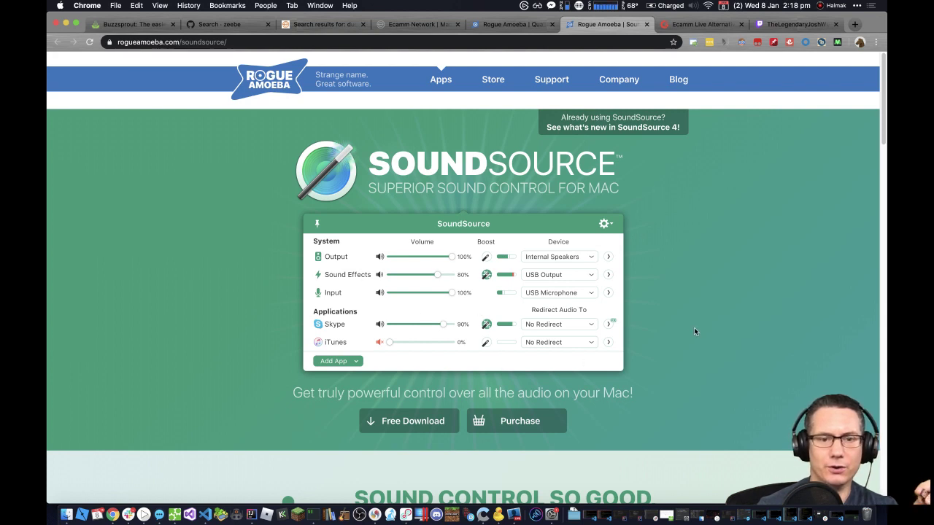
Step: Read the SoundSource product page's overview and fundamental features, down to the section for getting the app
scroll(694, 332, down, 5)
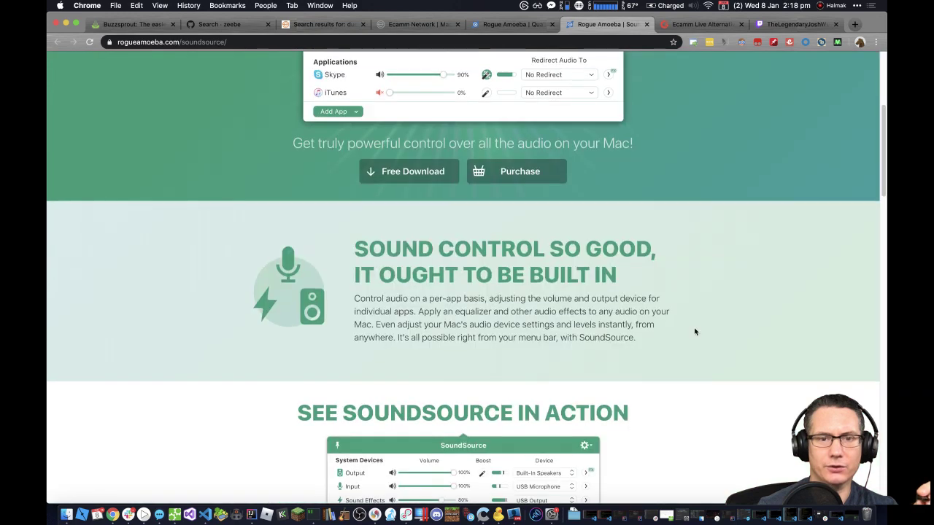
scroll(694, 332, down, 3)
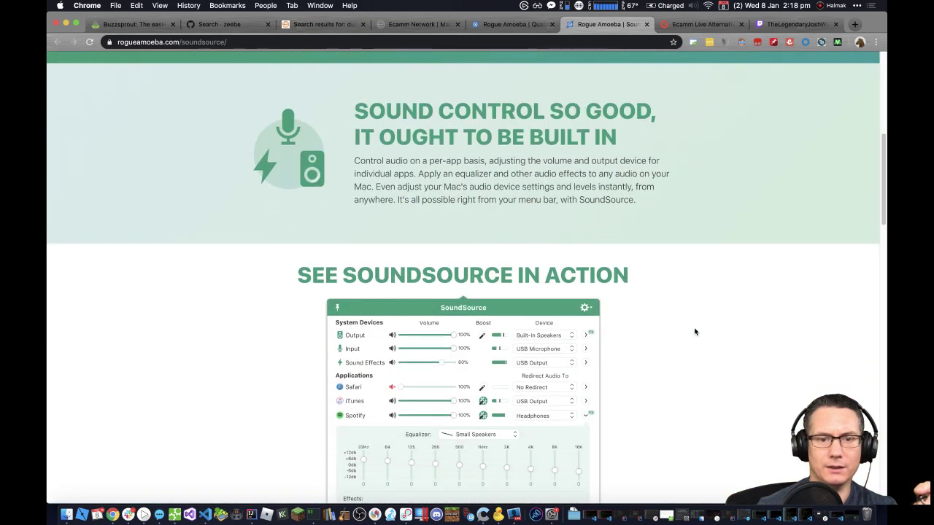
scroll(694, 332, down, 2)
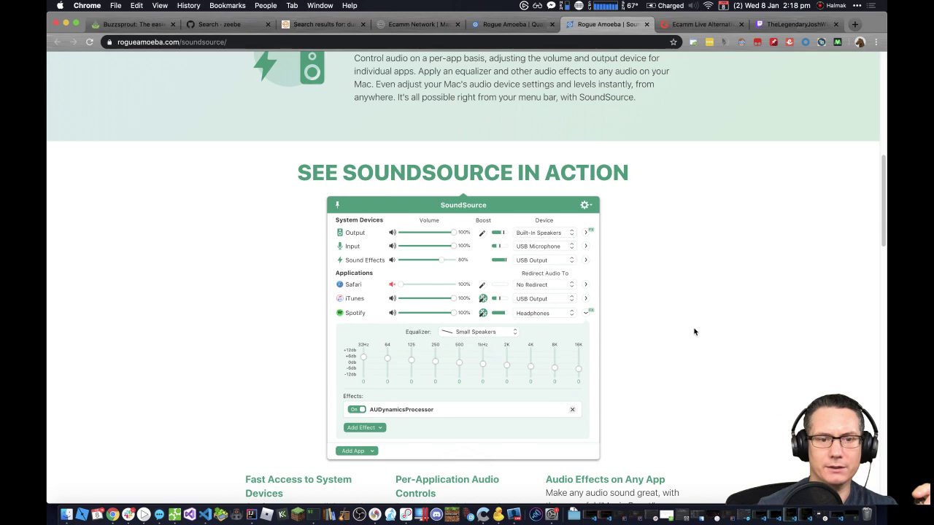
scroll(694, 332, down, 4)
scroll(693, 332, down, 4)
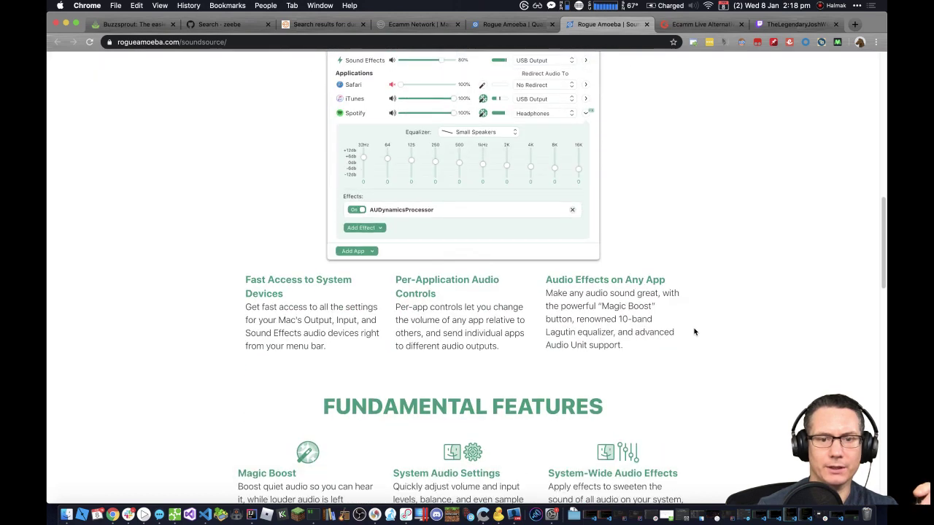
scroll(694, 332, down, 6)
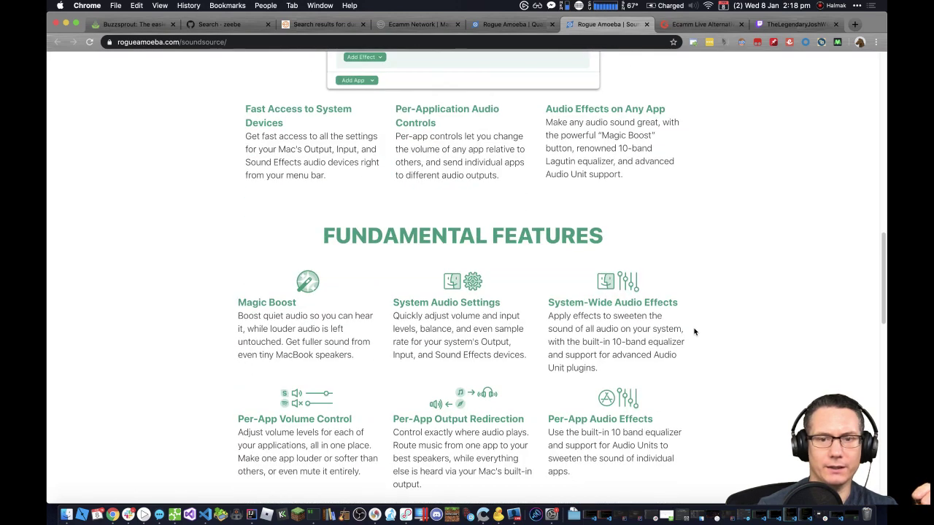
scroll(694, 332, down, 7)
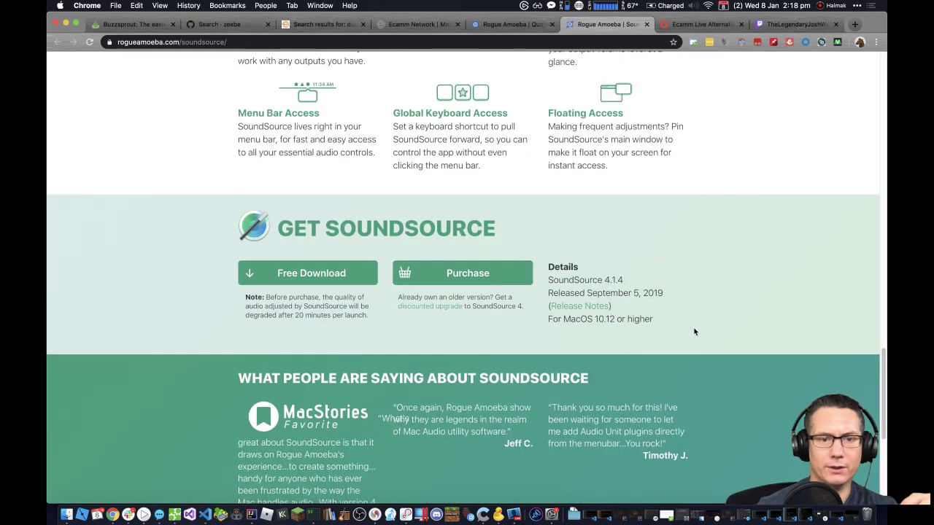
Step: Download the free SoundSource trial, SoundSource.zip, and open the SoundSource purchase page
click(348, 285)
click(487, 412)
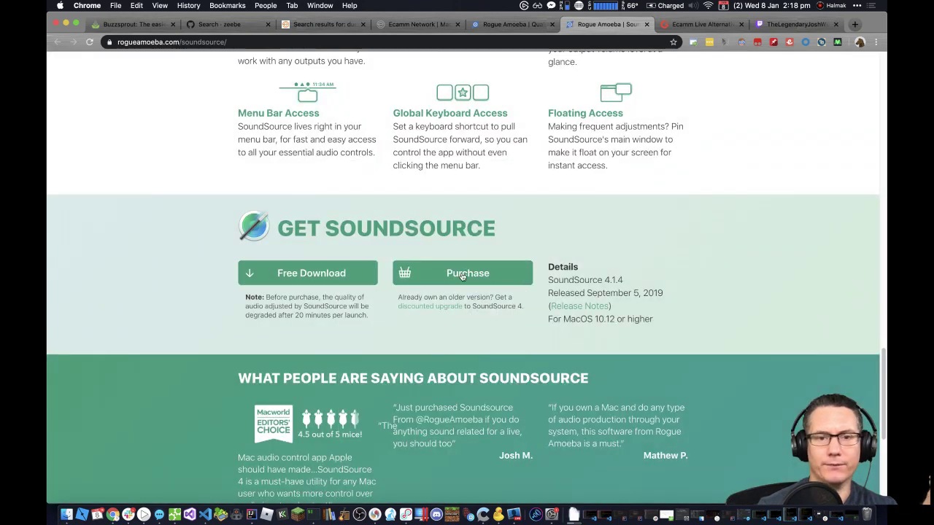
click(461, 275)
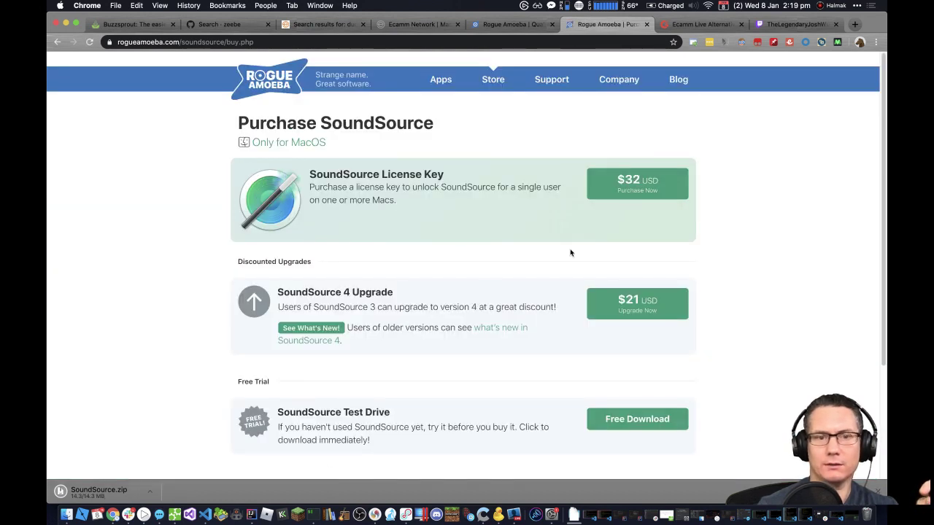
Step: Reload the SoundSource purchase page repeatedly to check how the license key price changes while loading
click(91, 42)
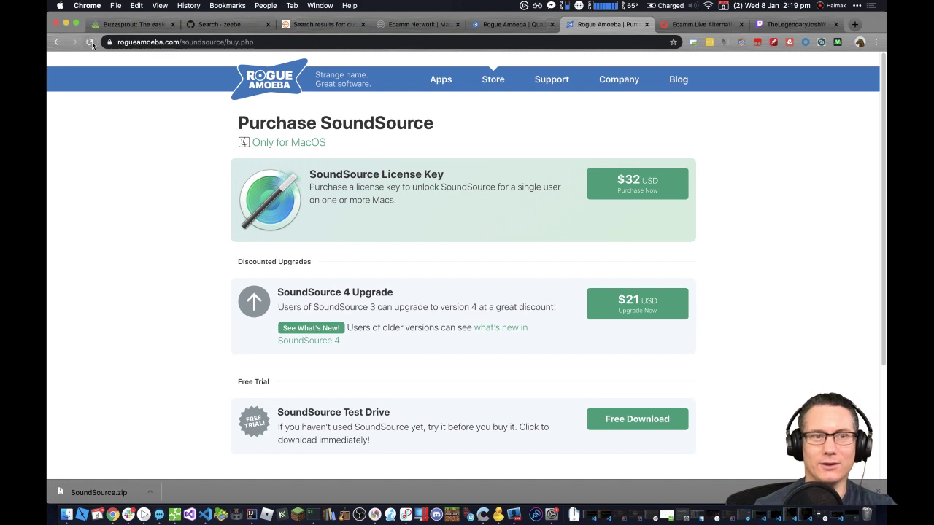
click(90, 42)
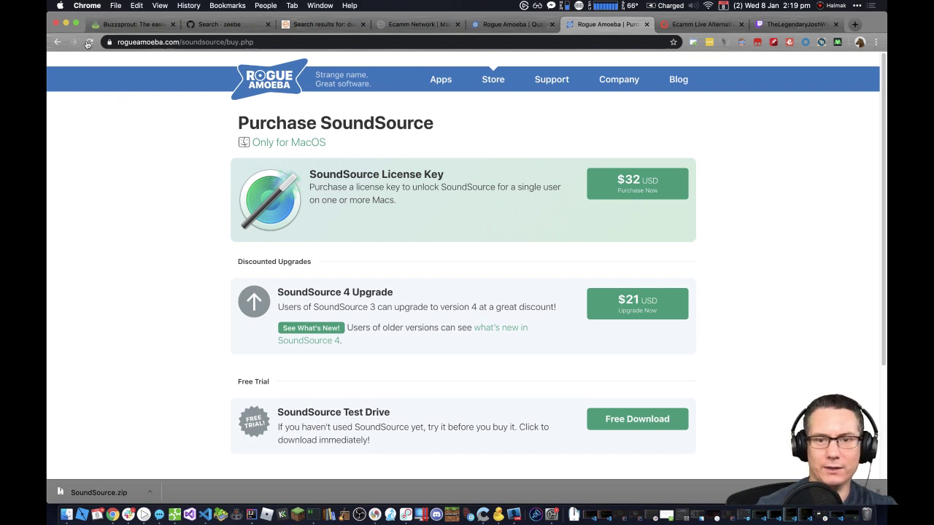
click(89, 41)
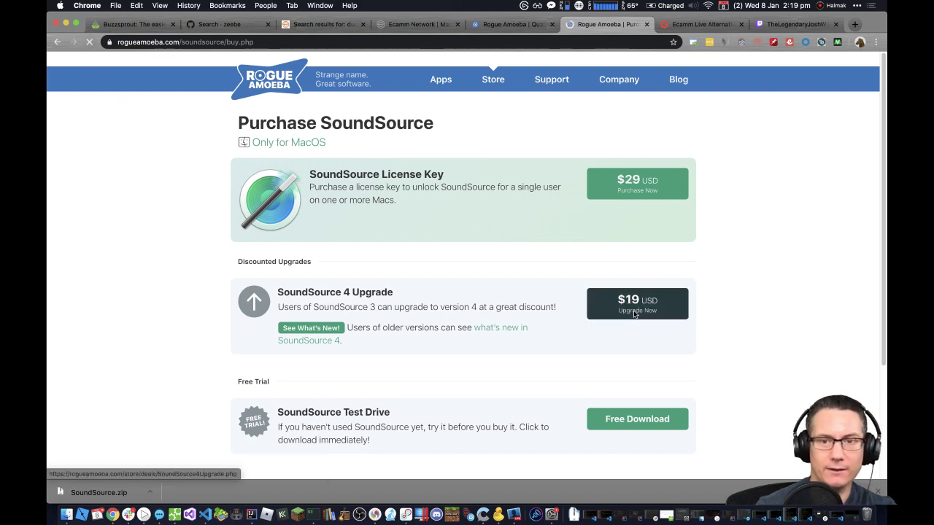
Step: Try to start the SoundSource license key purchase while the page is loading, going back to the product page for a second attempt
click(630, 191)
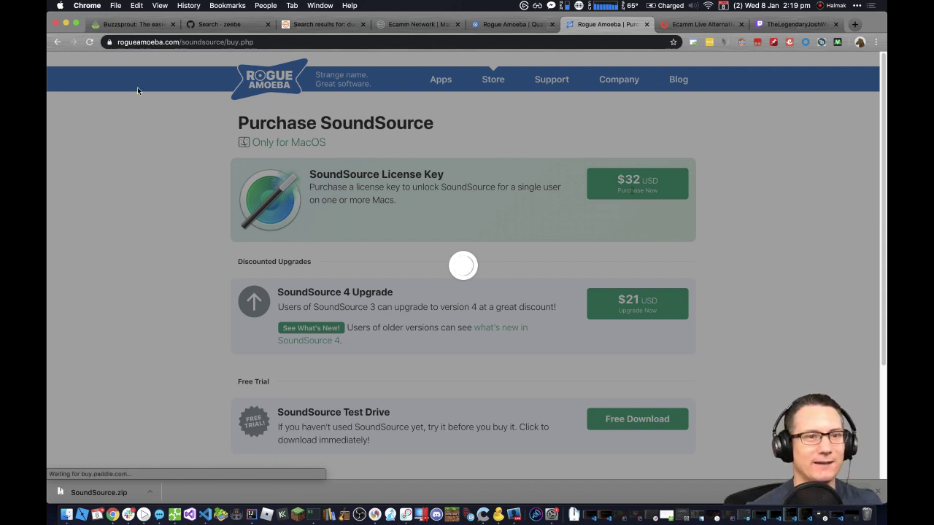
click(58, 42)
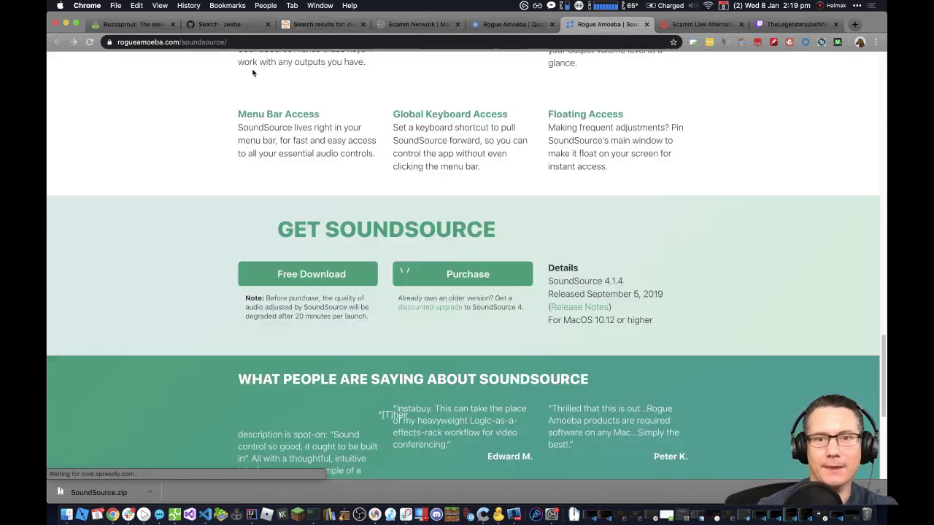
click(435, 264)
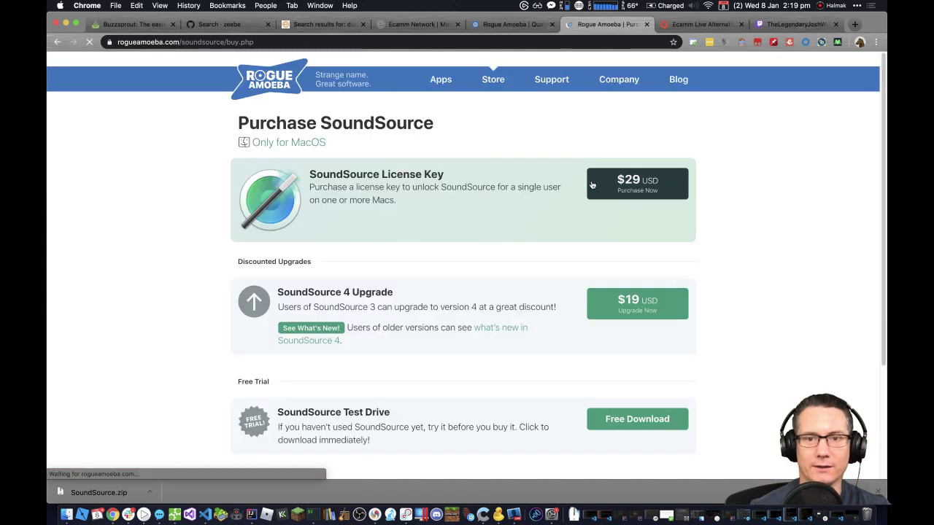
click(609, 183)
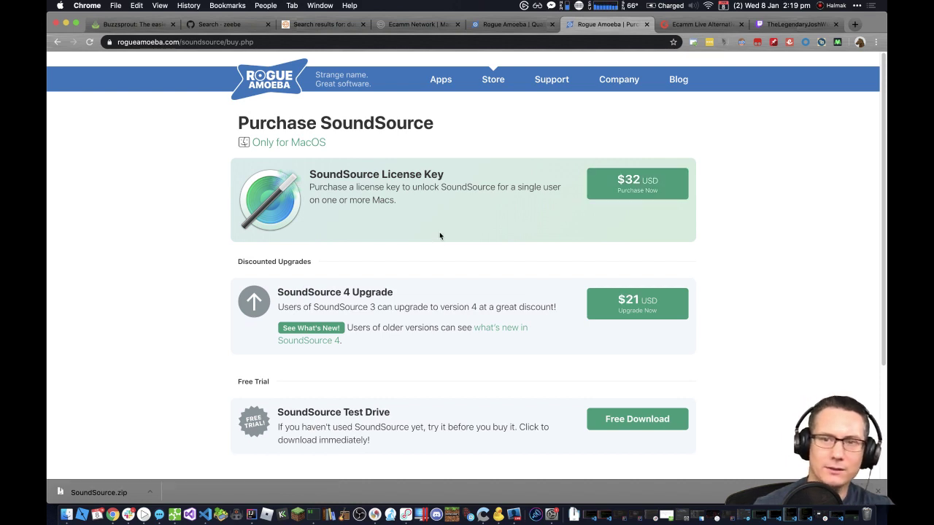
Step: Open the developer tools' network log for the purchase page and reload the page to record its requests
click(874, 42)
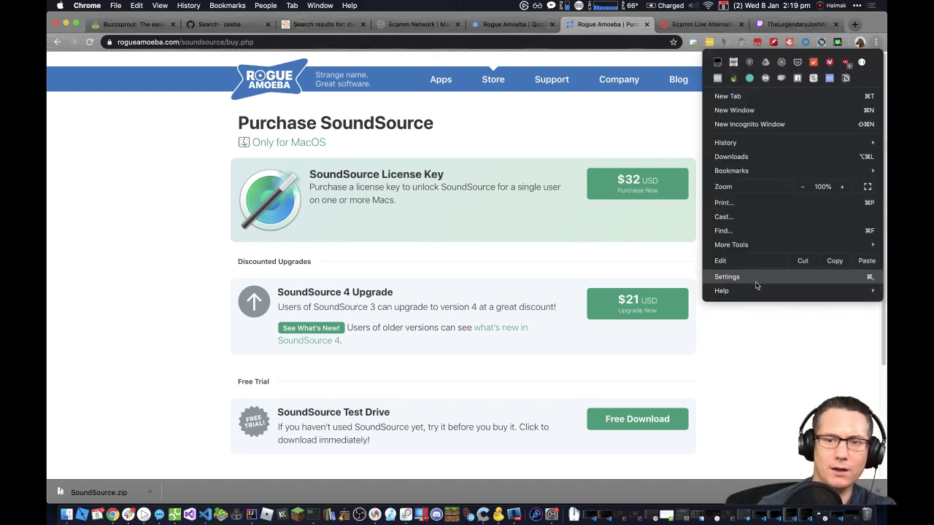
mouse_move(771, 243)
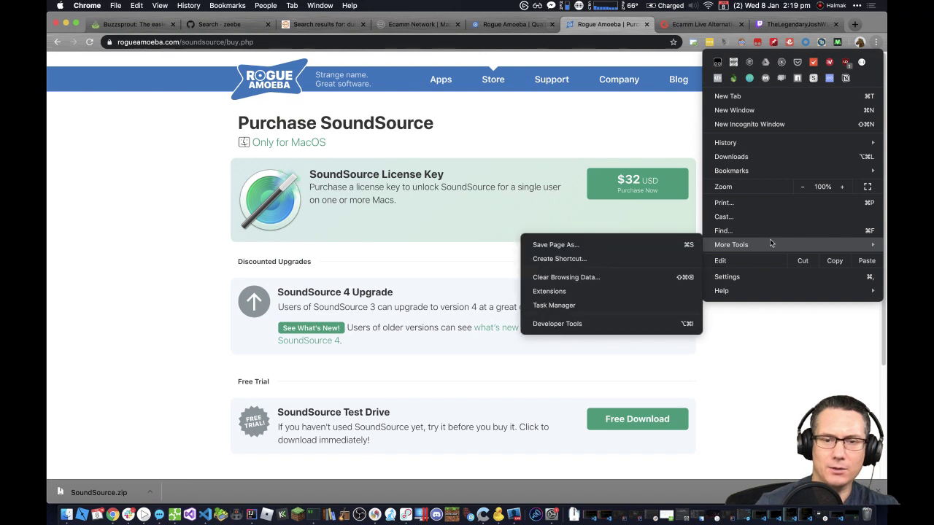
click(586, 323)
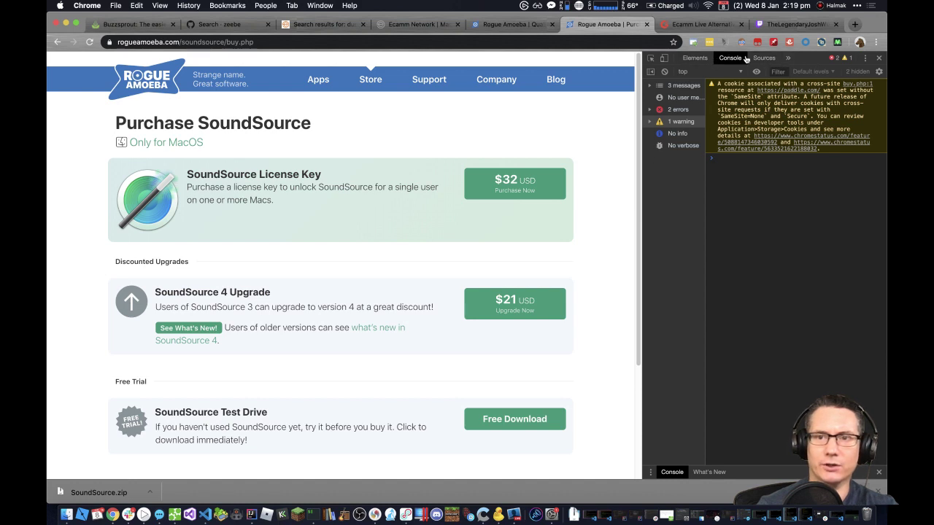
click(787, 58)
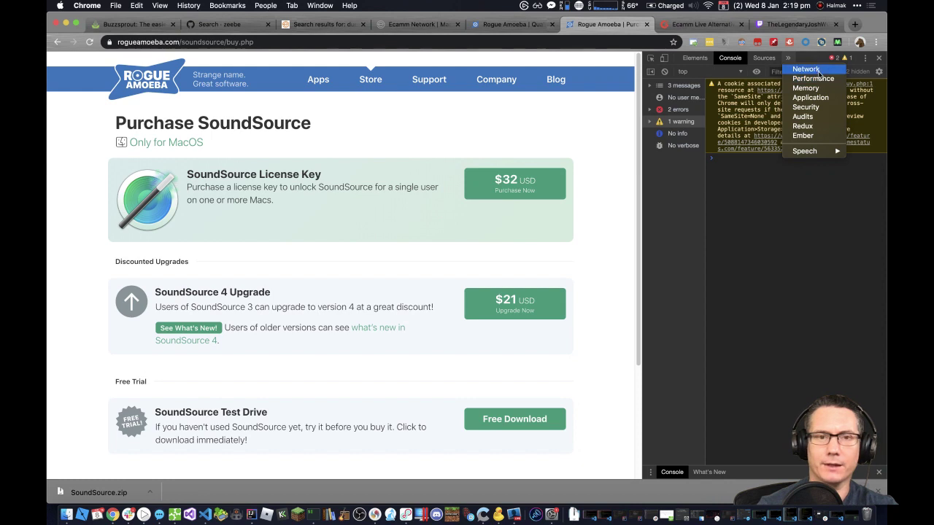
click(806, 69)
click(88, 41)
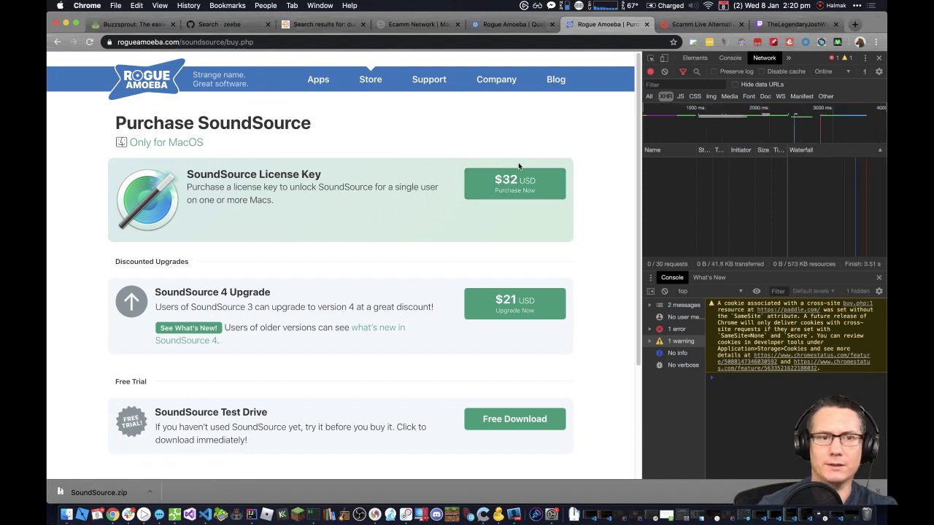
click(89, 42)
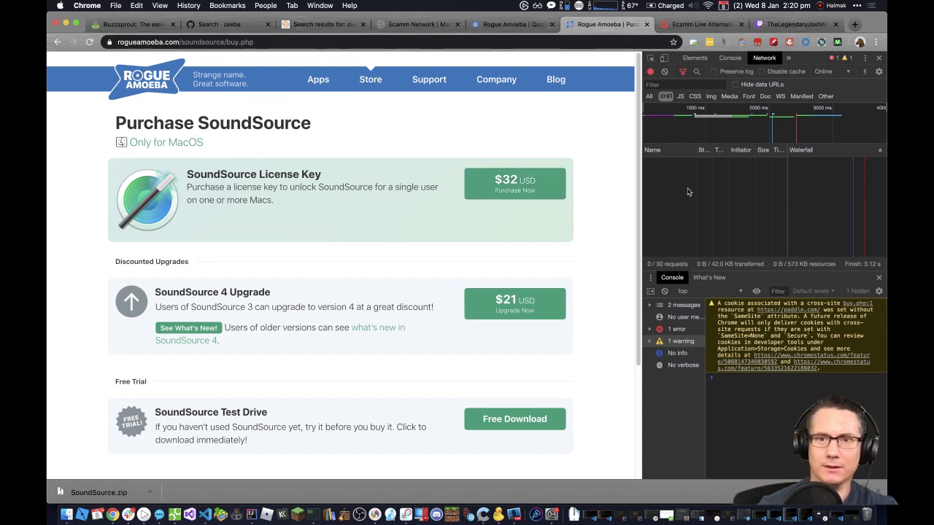
Step: Show all request types and examine the prices request's response, expanding the product entry to read its price data
click(649, 96)
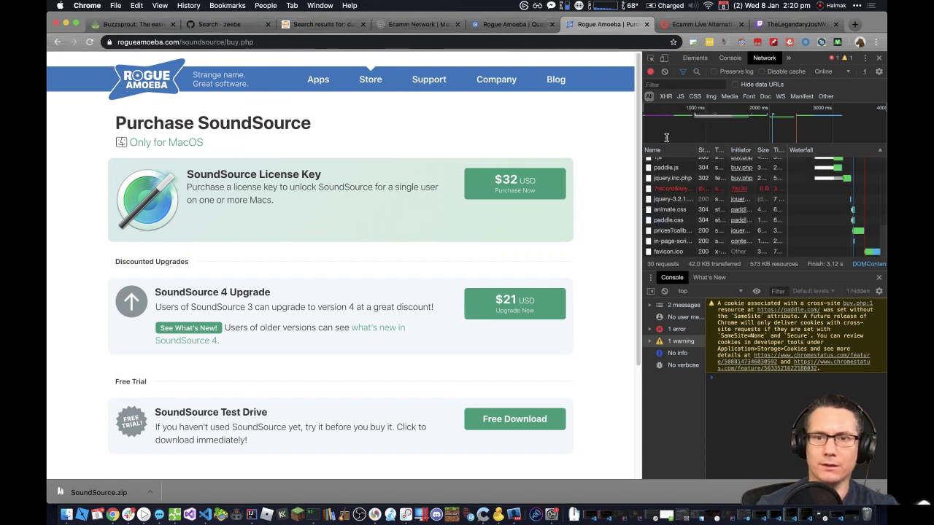
click(678, 231)
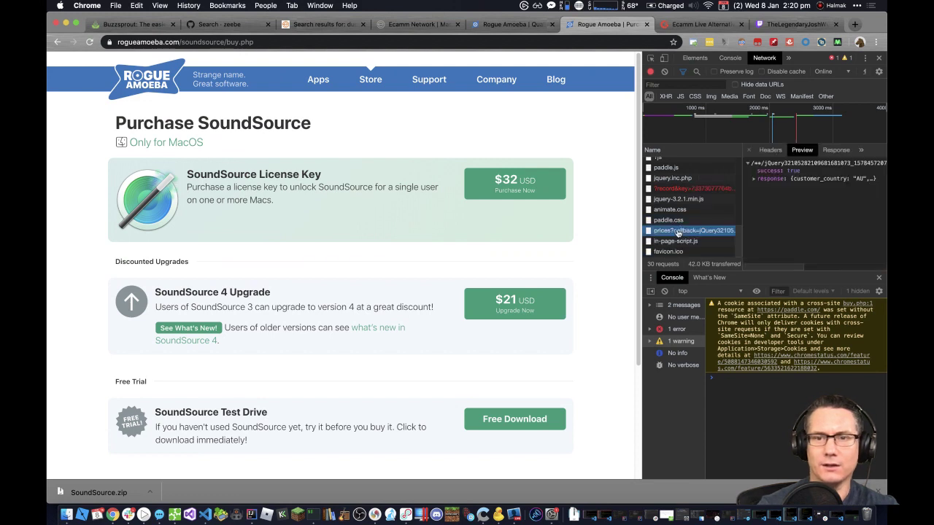
click(754, 179)
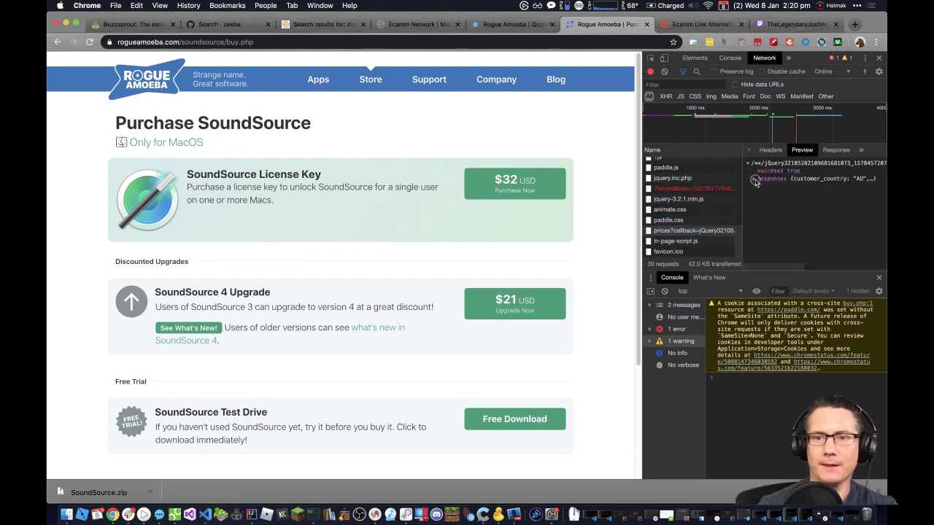
click(759, 196)
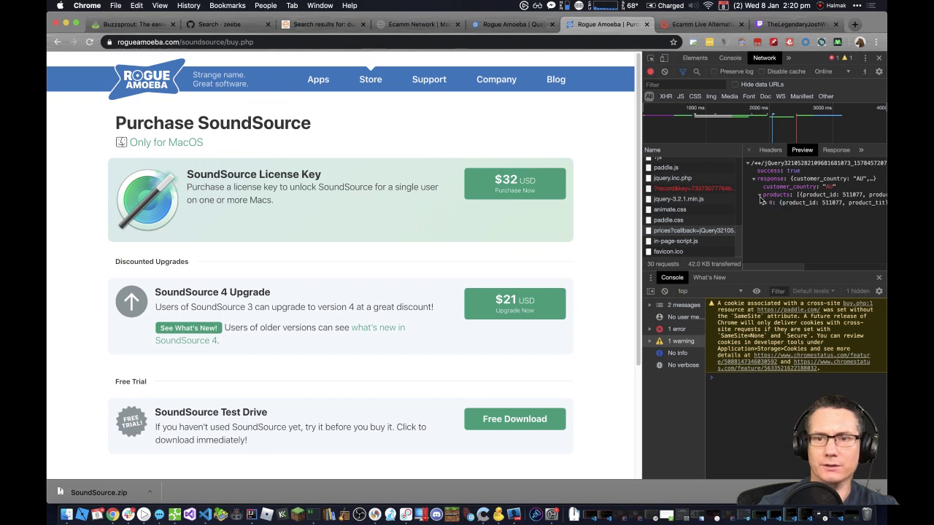
click(765, 203)
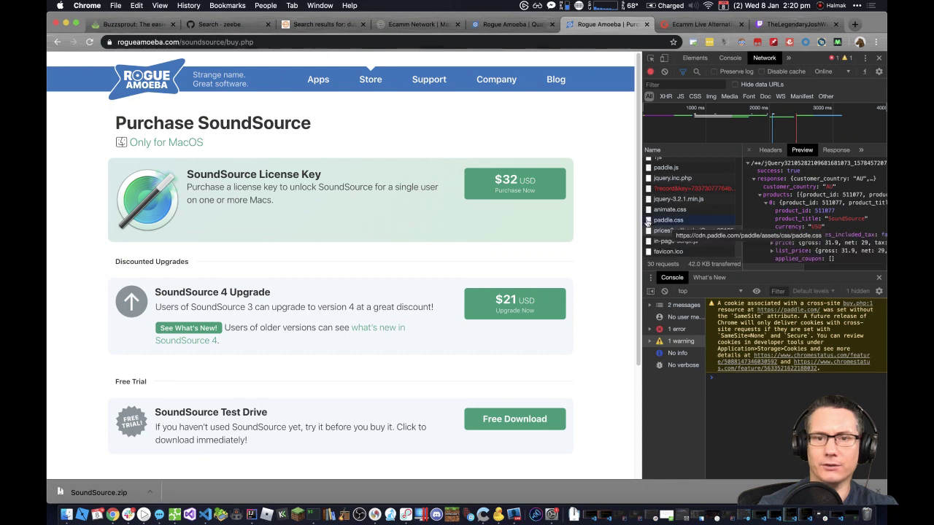
drag(645, 219, 488, 219)
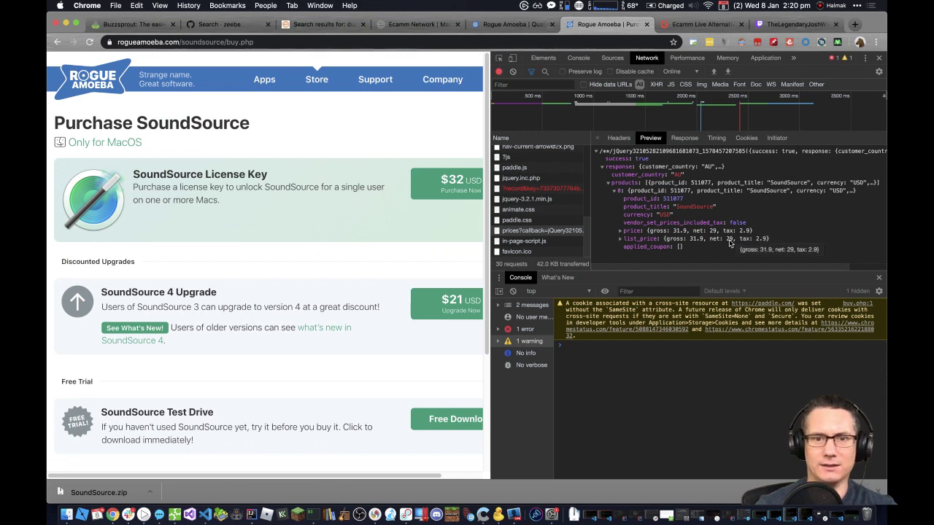
scroll(556, 250, up, 8)
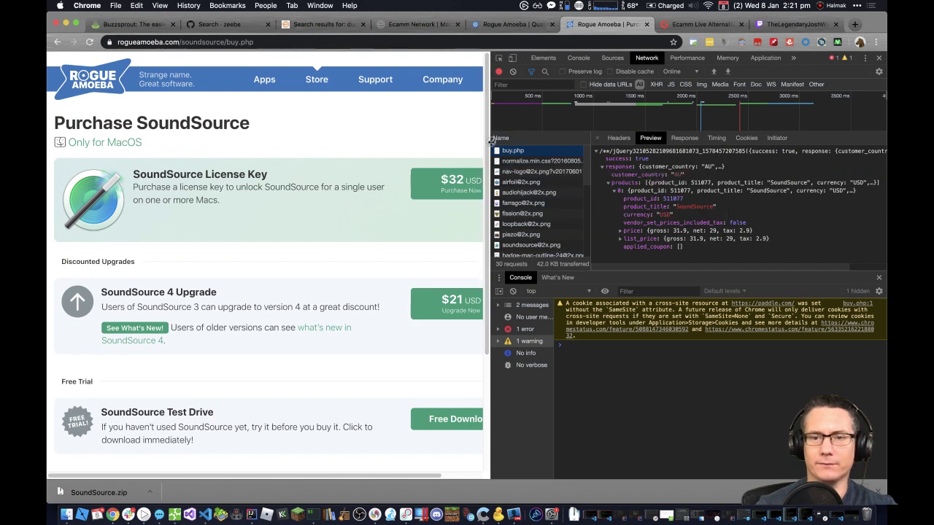
drag(490, 143, 649, 139)
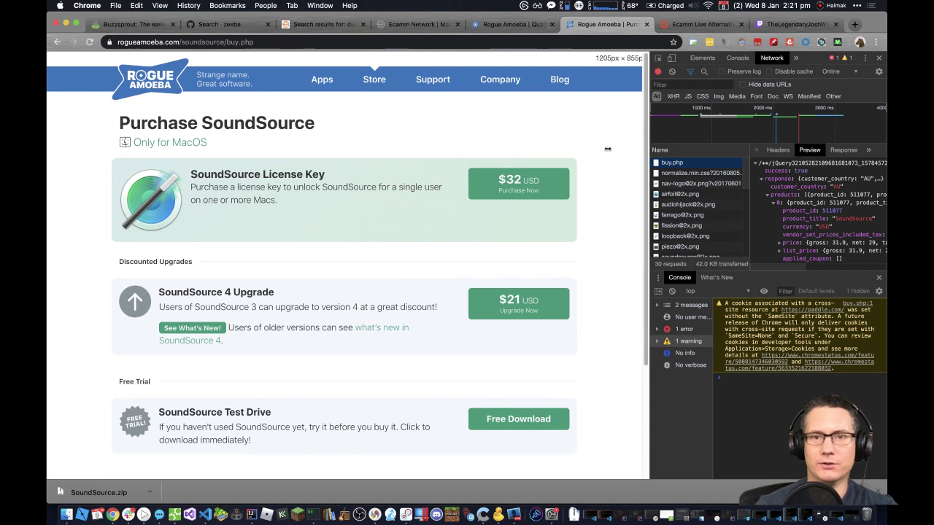
Step: Extract the downloaded SoundSource.zip and launch the SoundSource application from the Downloads folder, allowing it to open
click(109, 494)
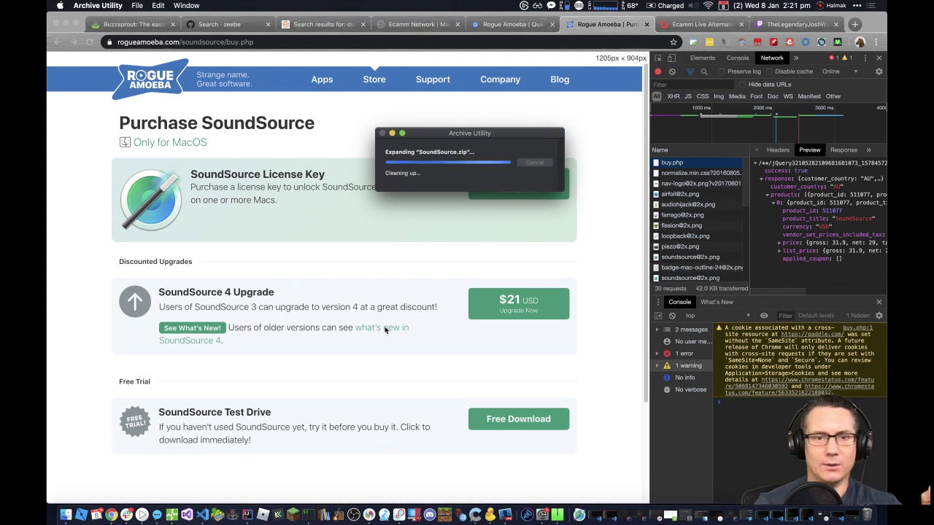
click(67, 515)
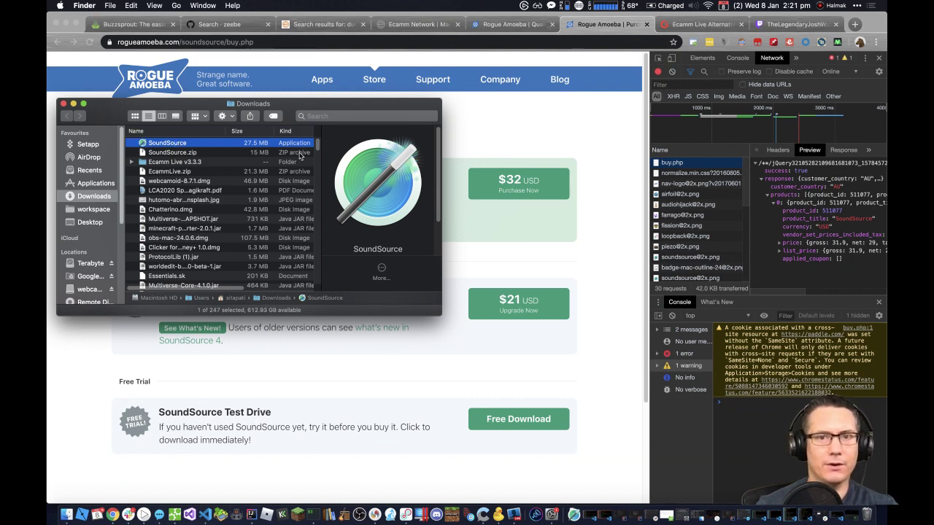
double_click(399, 164)
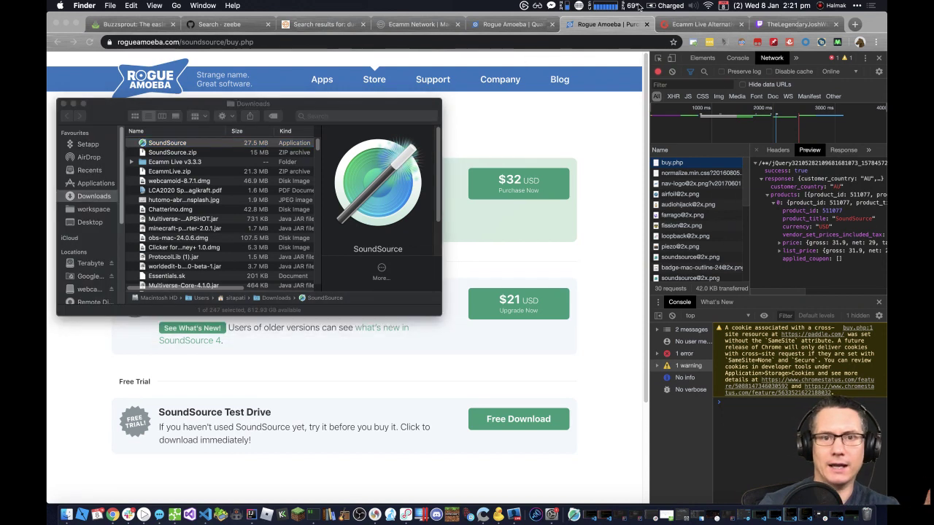
click(556, 184)
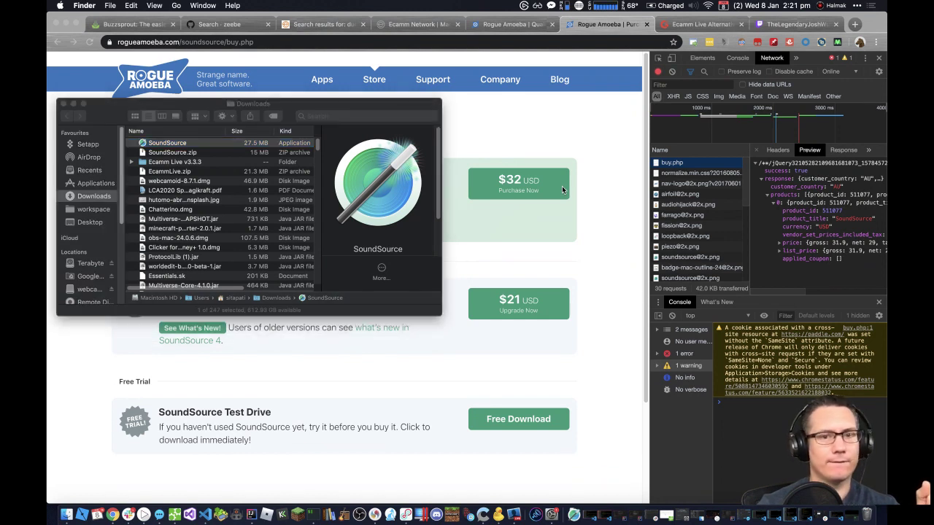
Step: Go through all pages of the SoundSource Quick Tour and close it at the end
click(631, 402)
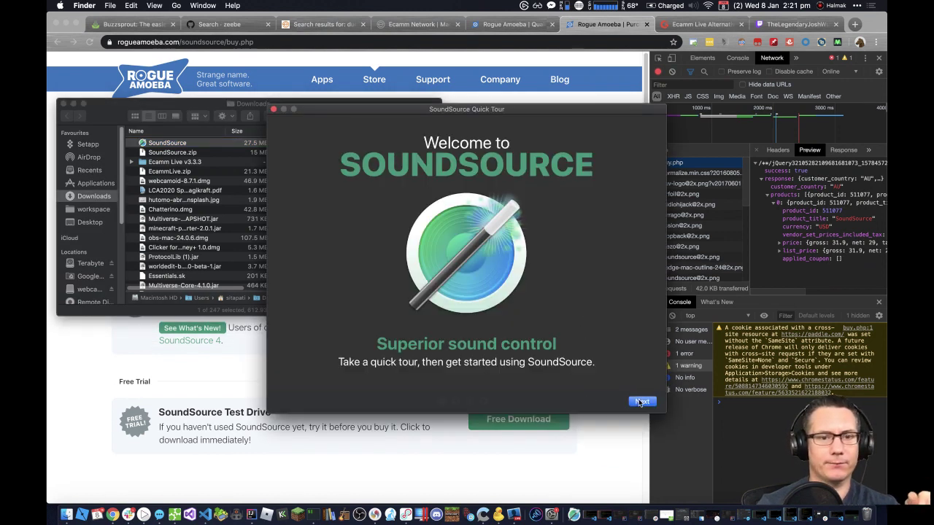
click(641, 401)
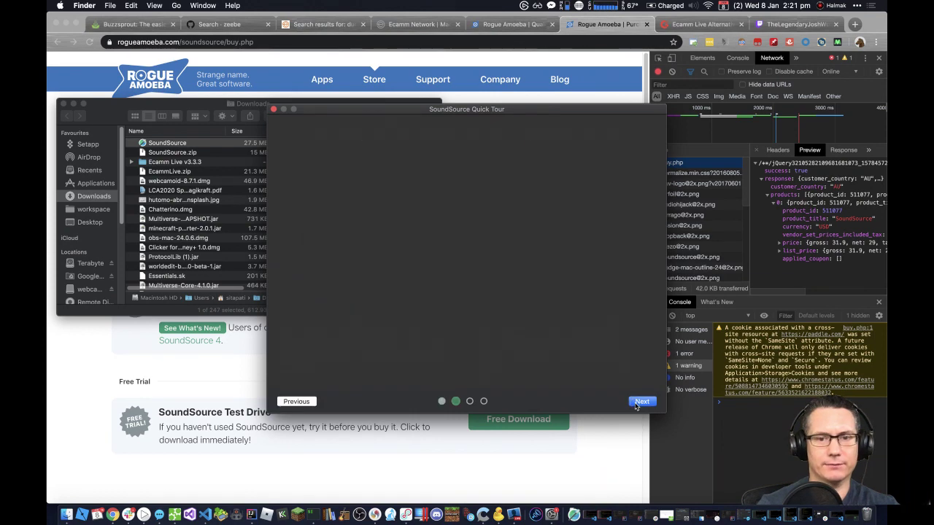
click(635, 404)
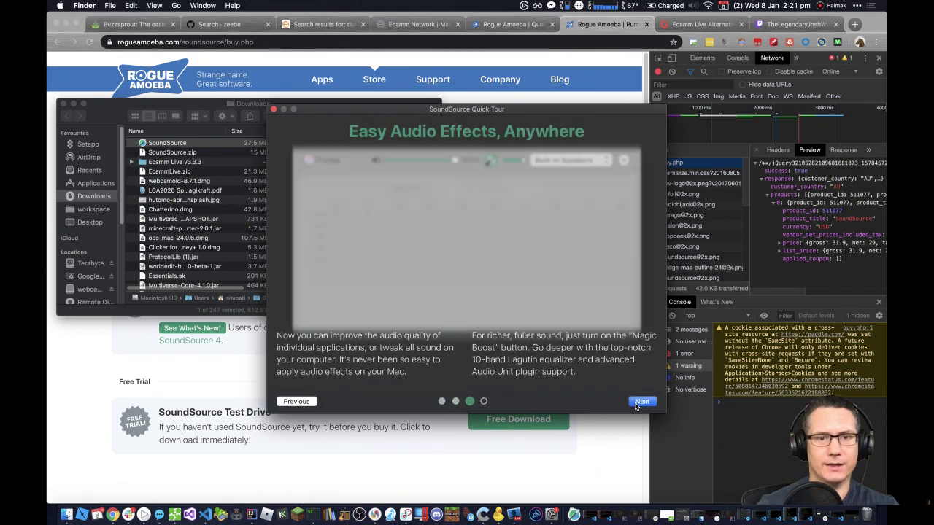
click(635, 405)
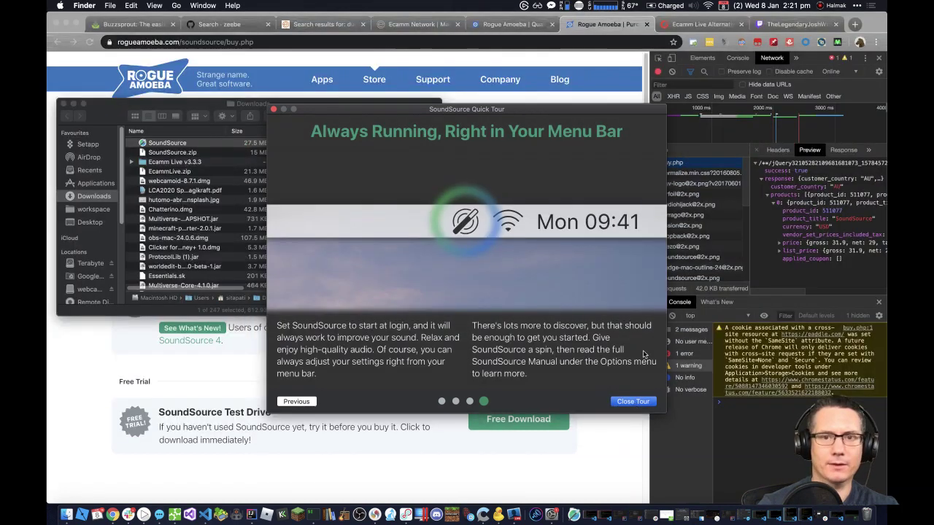
click(633, 402)
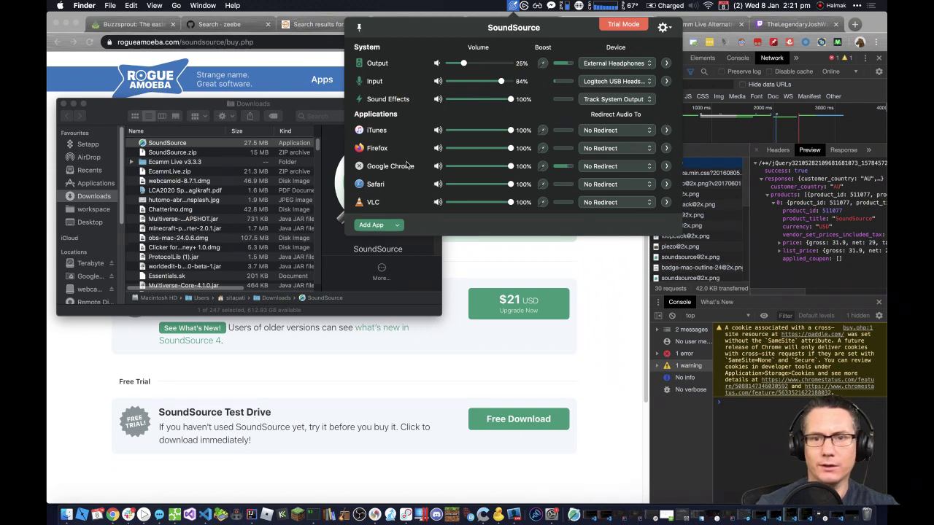
Step: Add the Apple AUMultibandCompressor effect to Google Chrome's audio in SoundSource and expand the compressor's gain and band details
click(635, 169)
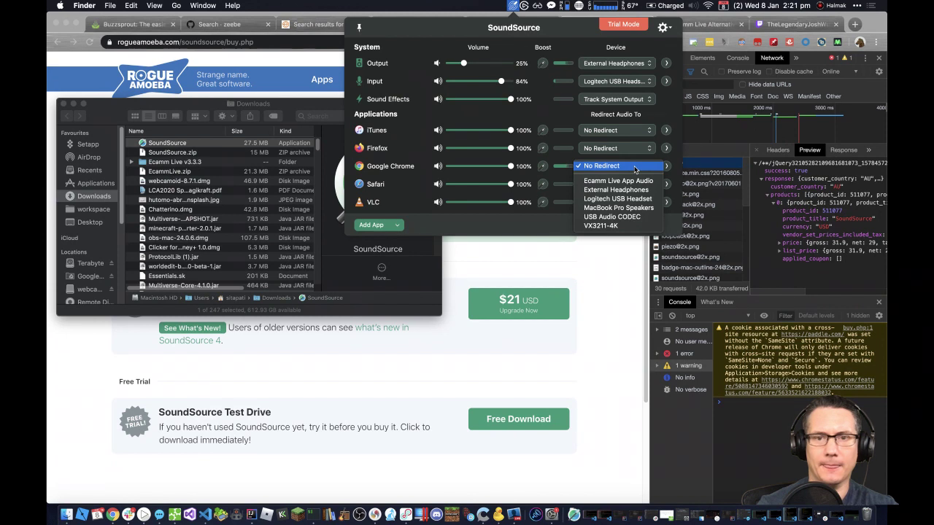
click(661, 152)
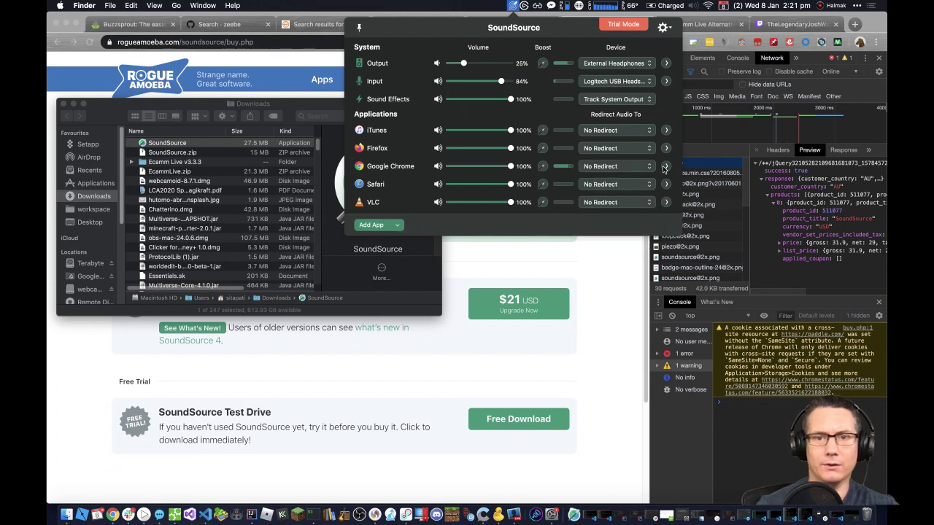
click(664, 167)
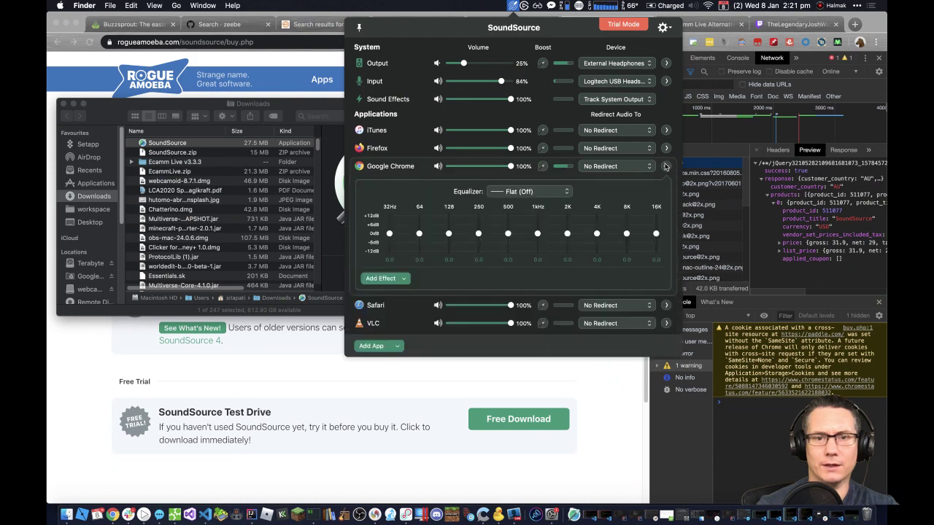
click(382, 279)
mouse_move(391, 292)
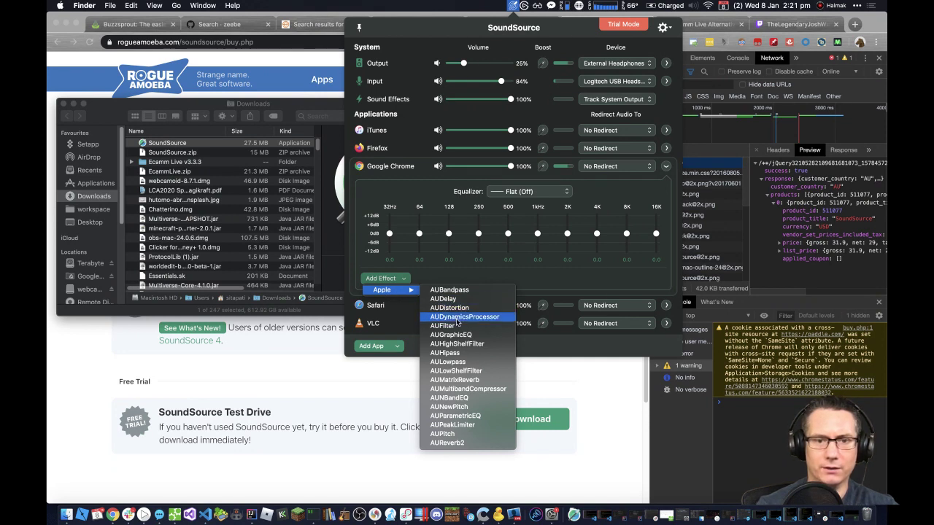
click(461, 391)
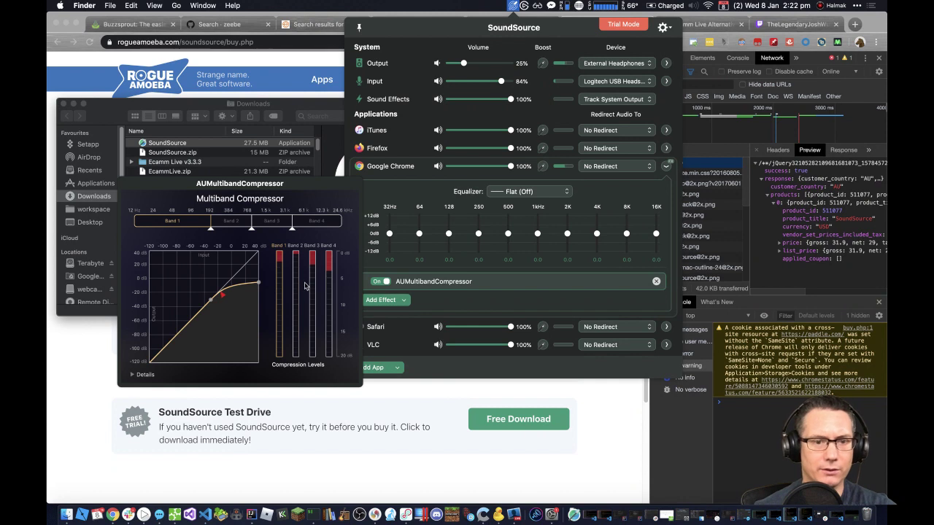
click(133, 375)
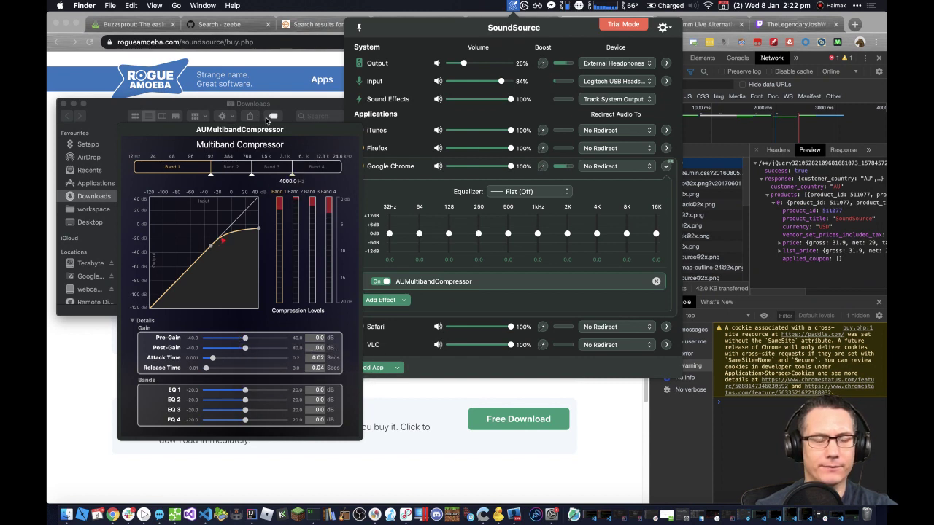
drag(270, 129, 244, 110)
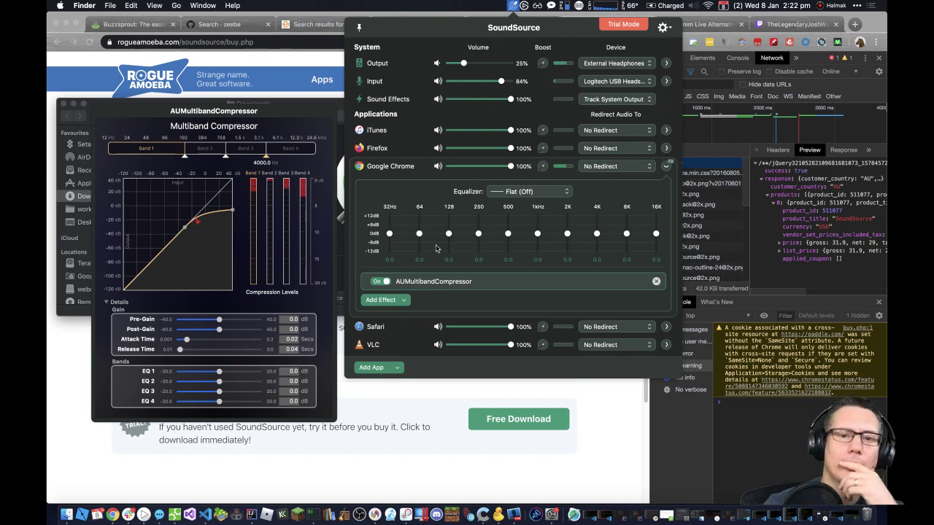
Step: Look through the other available Apple effects for Google Chrome, and switch the AUMultibandCompressor off and on again to compare
click(402, 305)
mouse_move(405, 314)
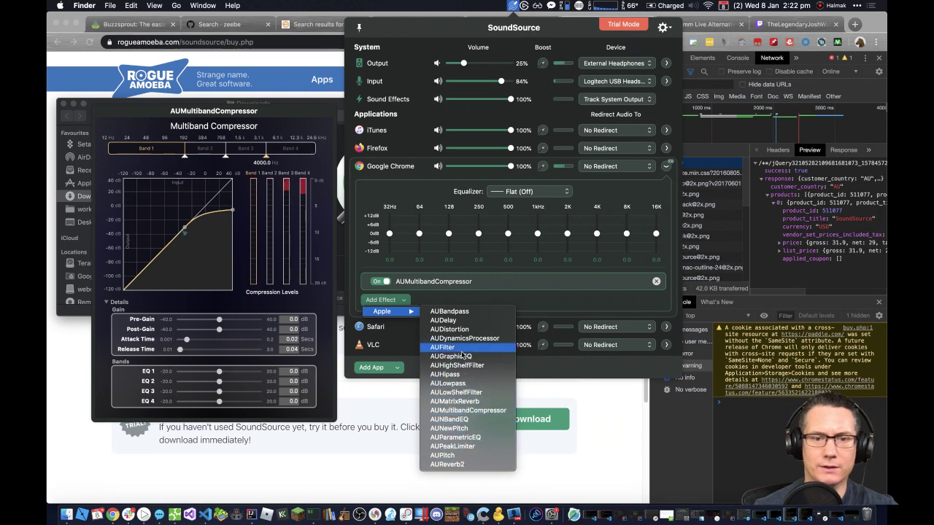
click(453, 297)
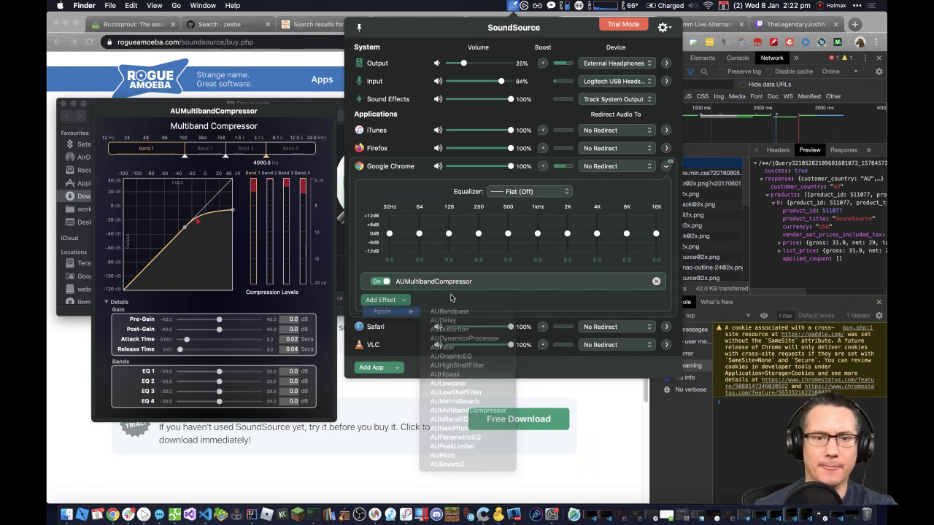
click(382, 282)
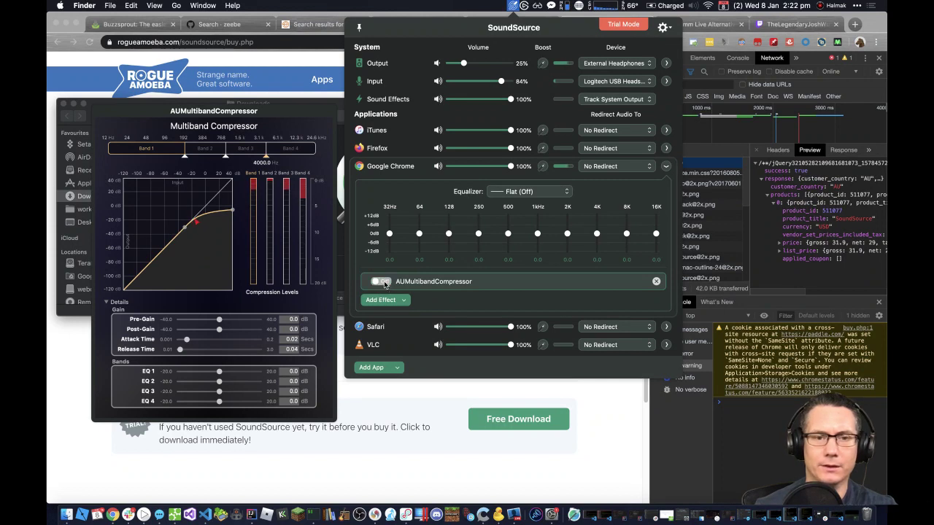
click(381, 282)
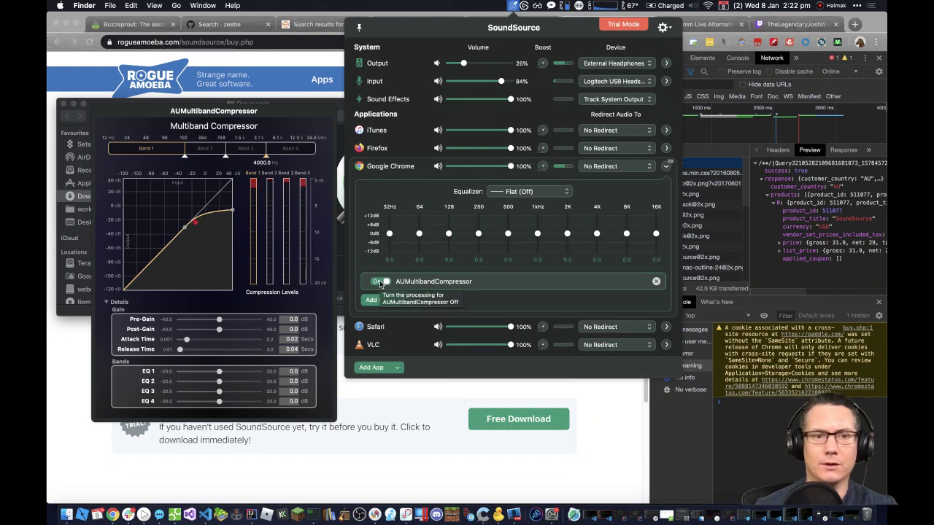
Step: Switch to Chrome and search Google for "apple audio units plugins side-chain compressor"
click(390, 442)
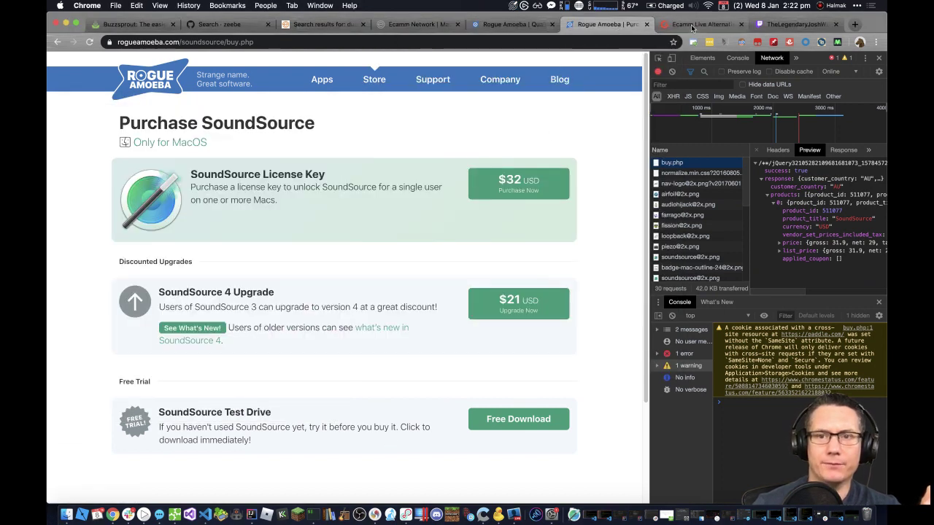
click(508, 42)
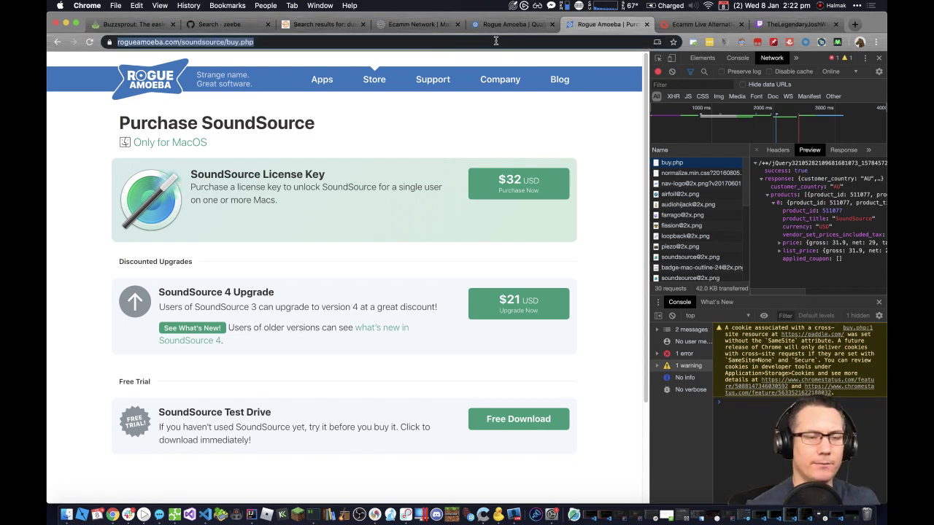
text(appl)
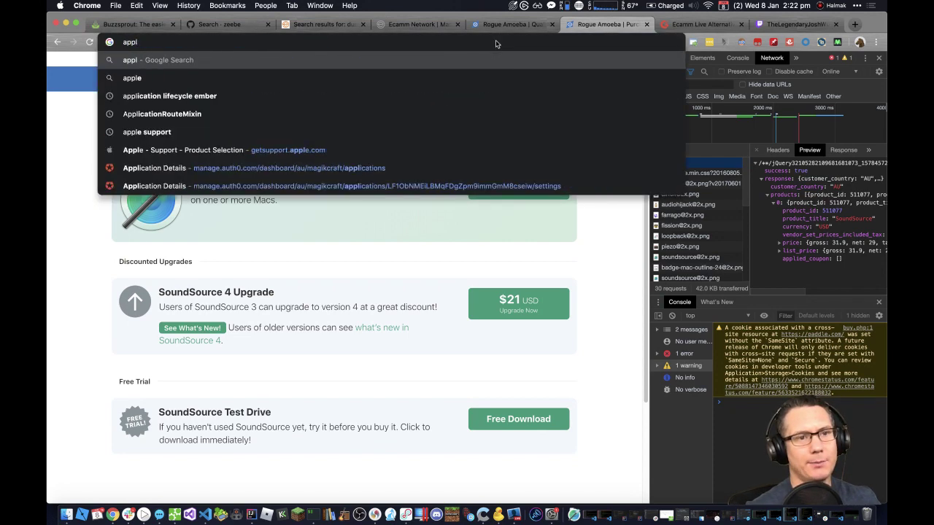
text(e audi)
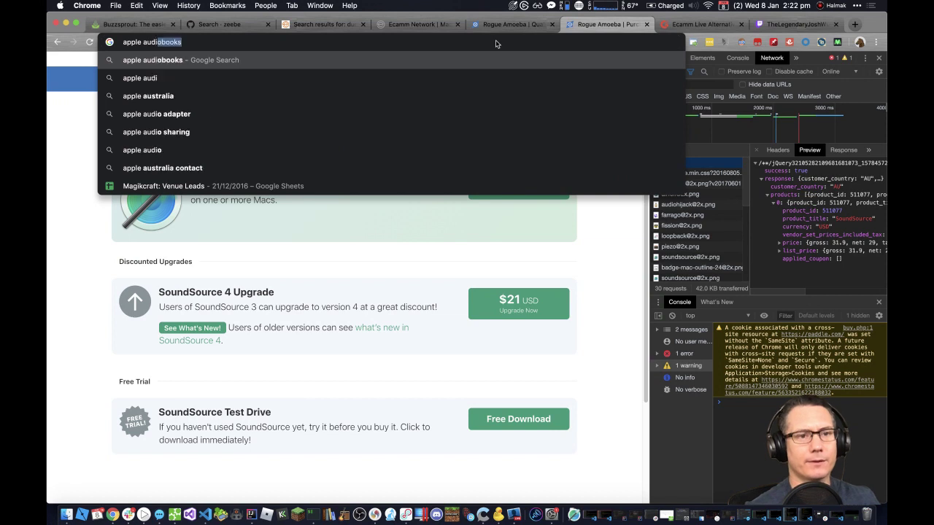
text(o ue)
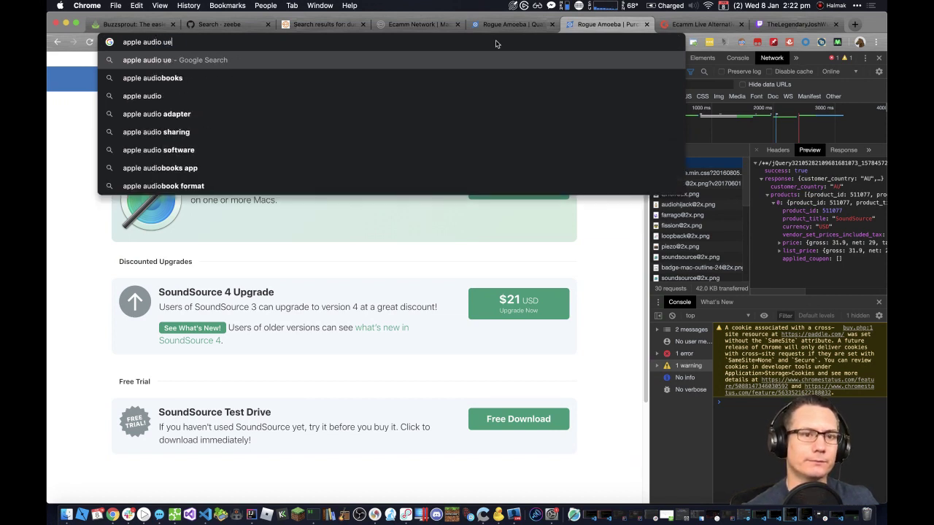
key(BackSpace)
text(nit)
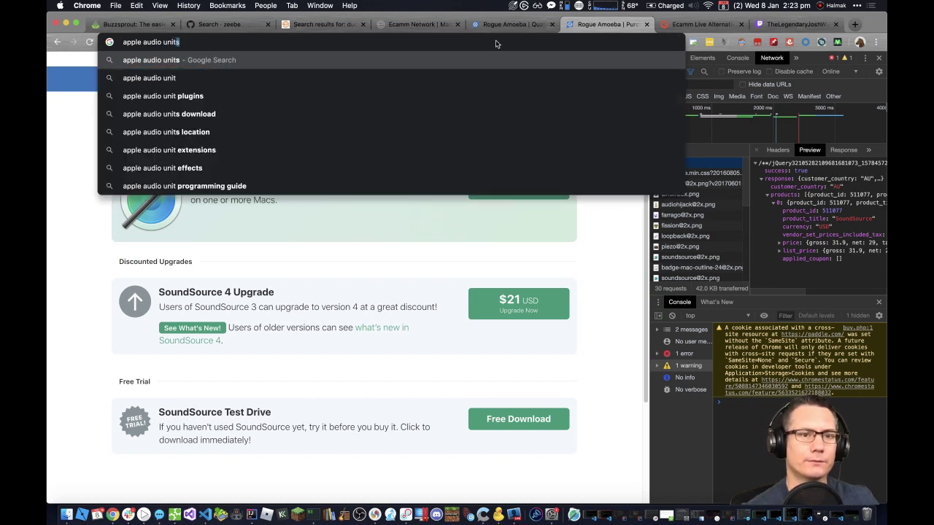
text(s ple)
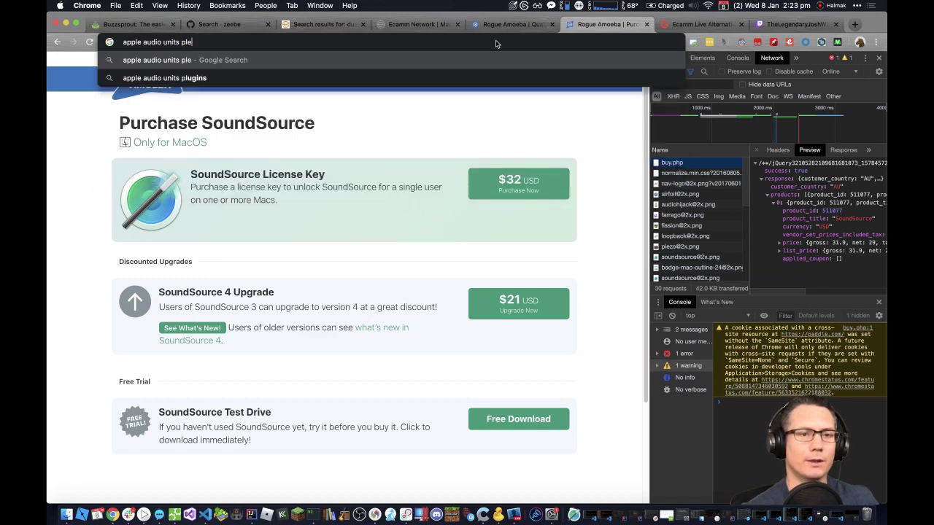
key(BackSpace)
text(ugins)
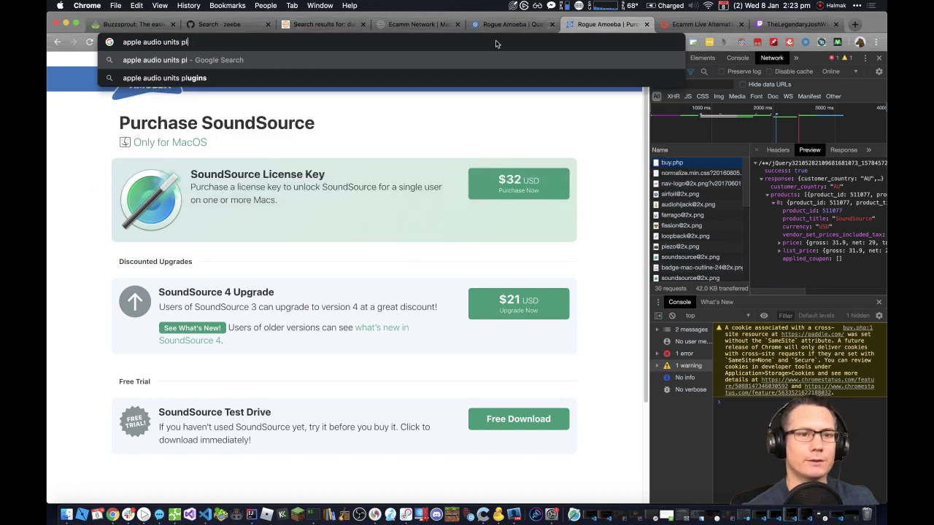
text( si)
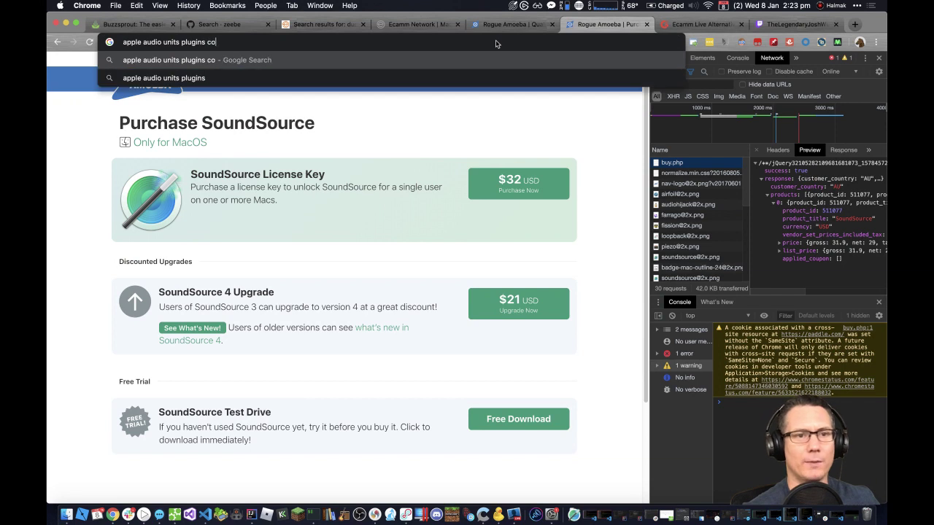
text(de)
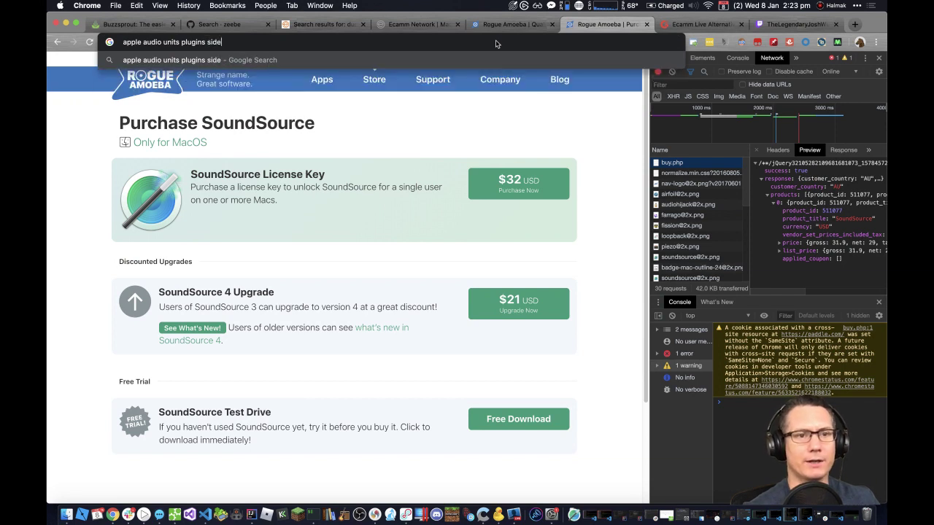
text(-chain)
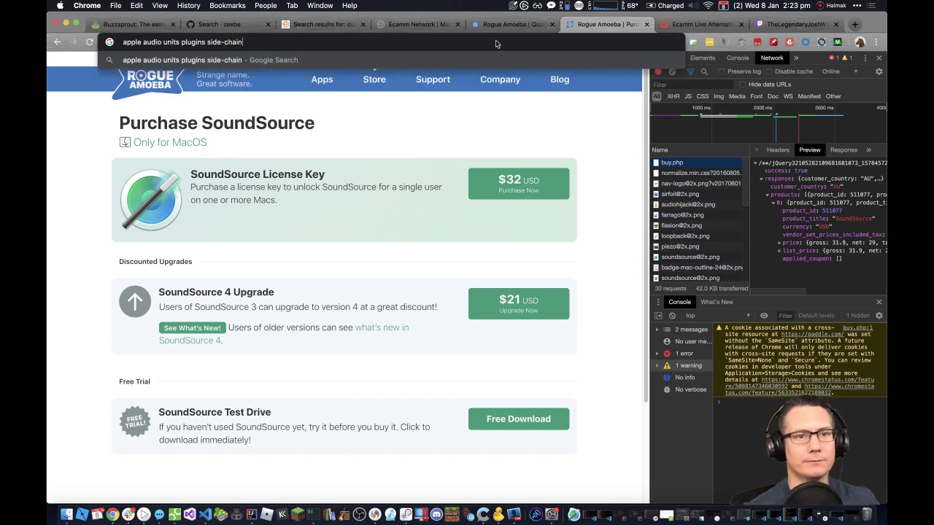
text( compressor)
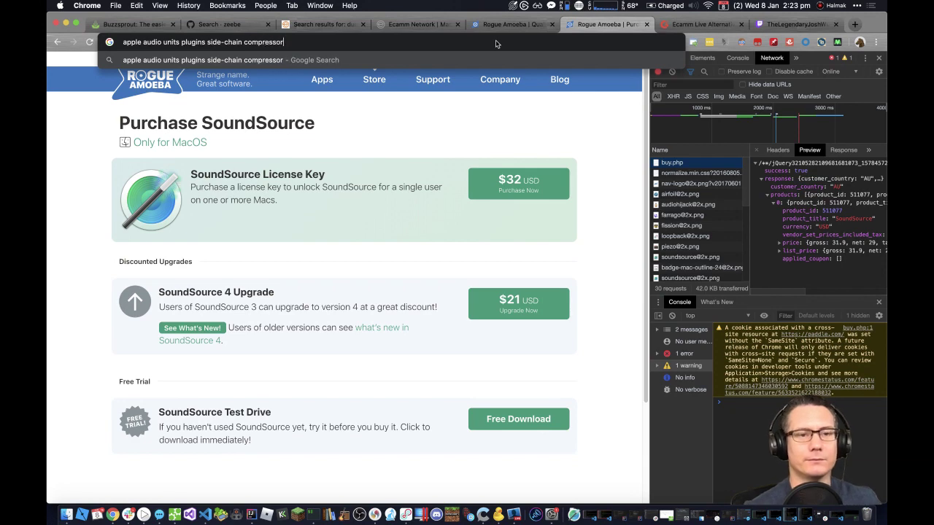
key(Return)
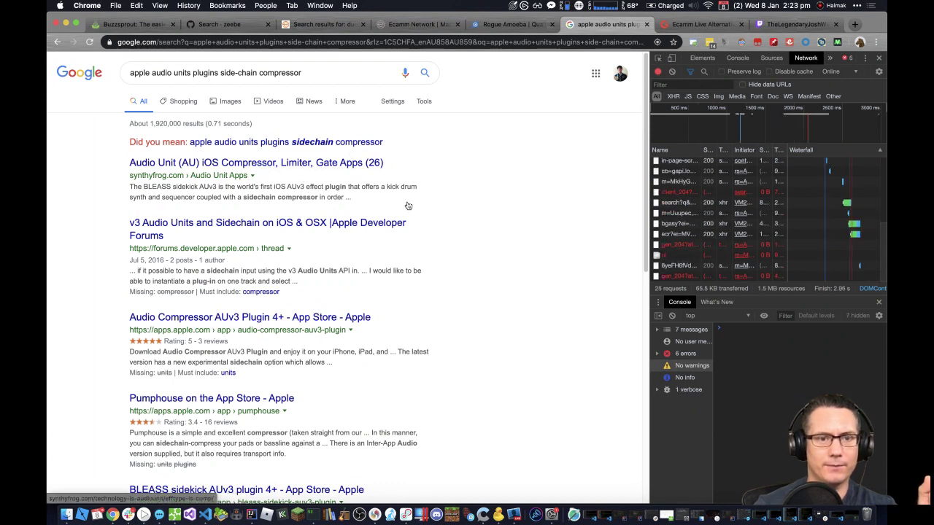
Step: Open the Apple Developer Forums sidechain thread, Pumphouse and Audio Compressor AUv3 Plugin search results in separate new tabs
right_click(244, 225)
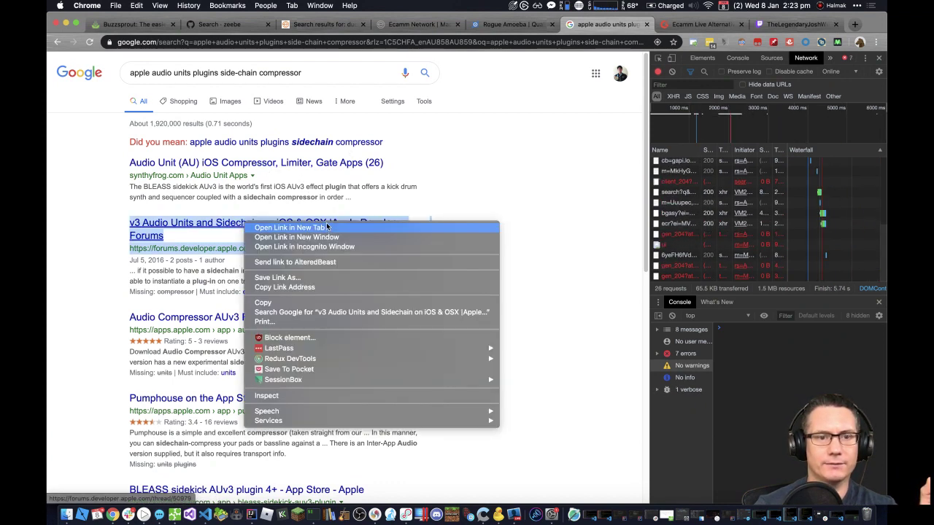
click(306, 226)
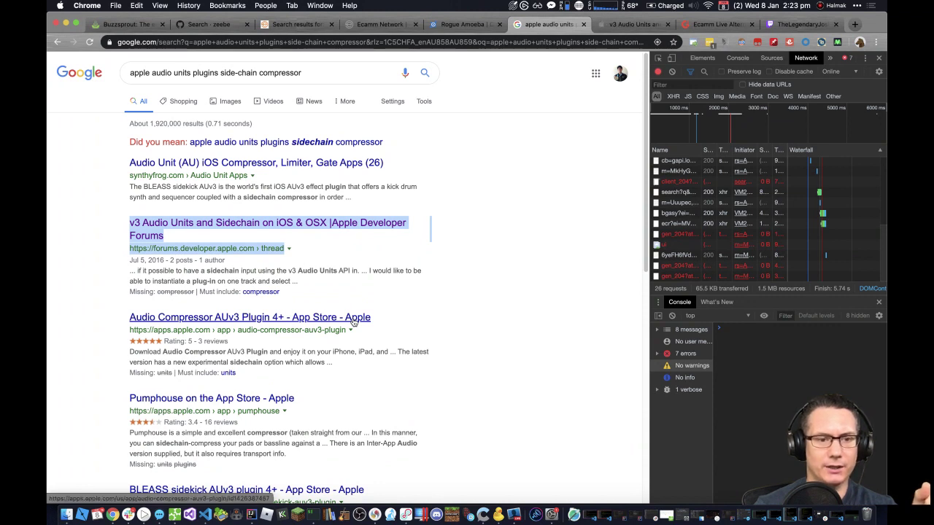
scroll(354, 327, down, 1)
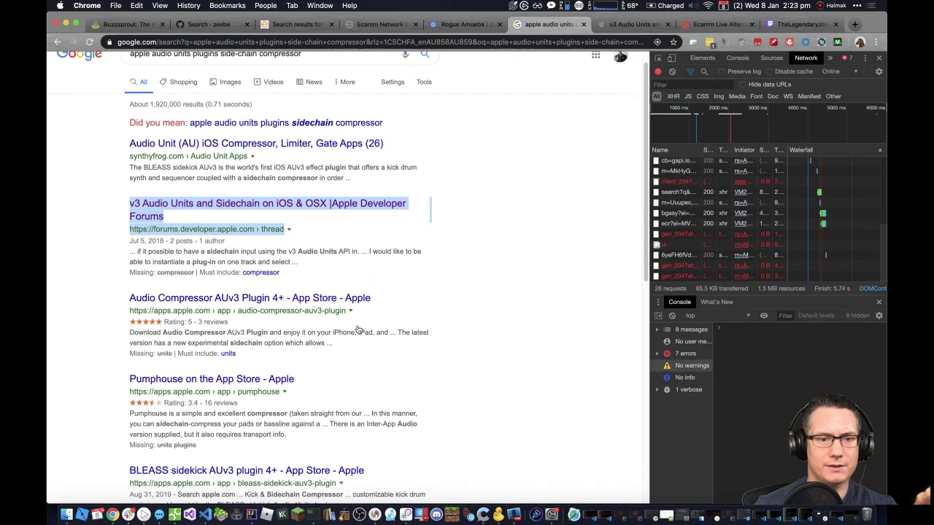
scroll(357, 330, down, 3)
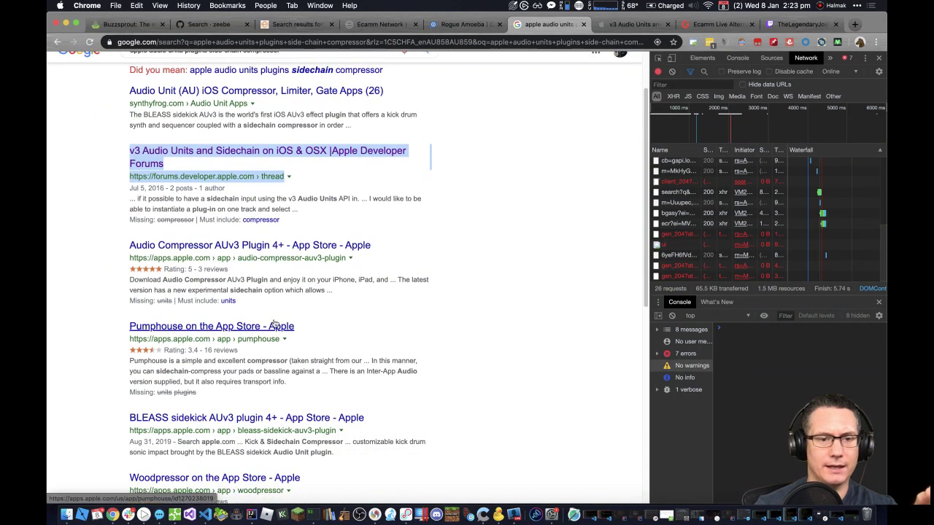
right_click(274, 323)
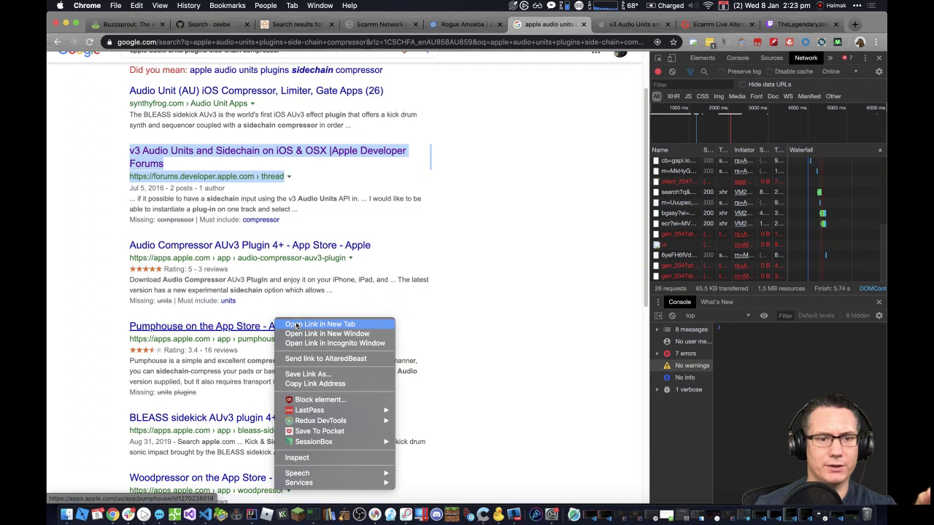
click(295, 325)
right_click(253, 242)
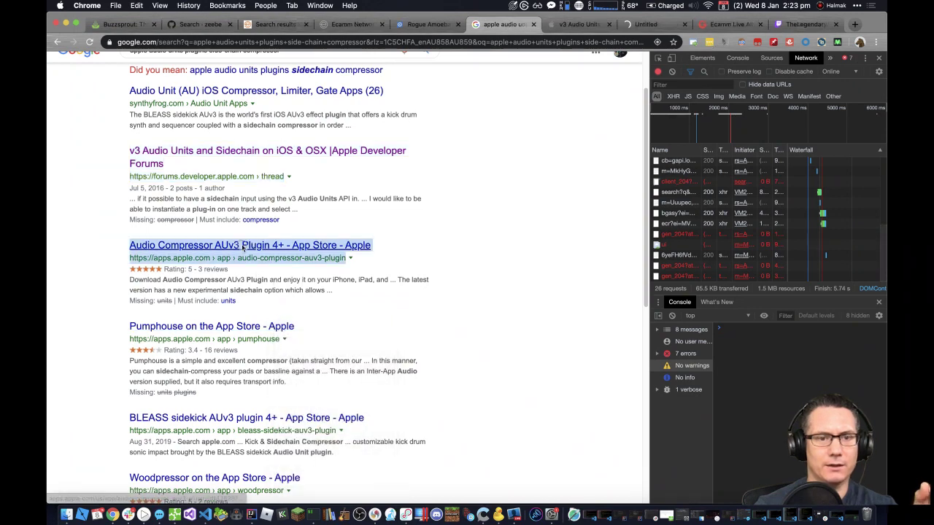
click(299, 248)
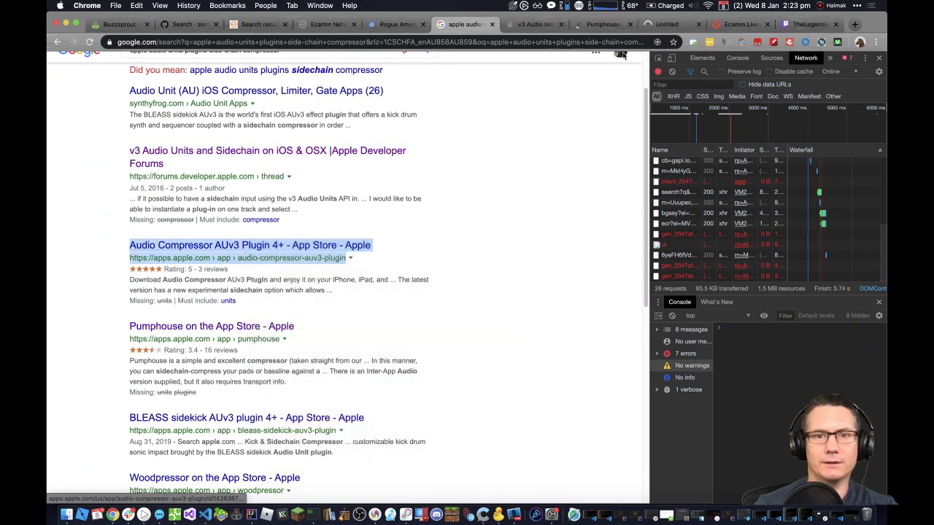
Step: Read the "v3 Audio Units and Sidechain on iOS & OSX" forum thread through to its last reply and close its tab
click(544, 26)
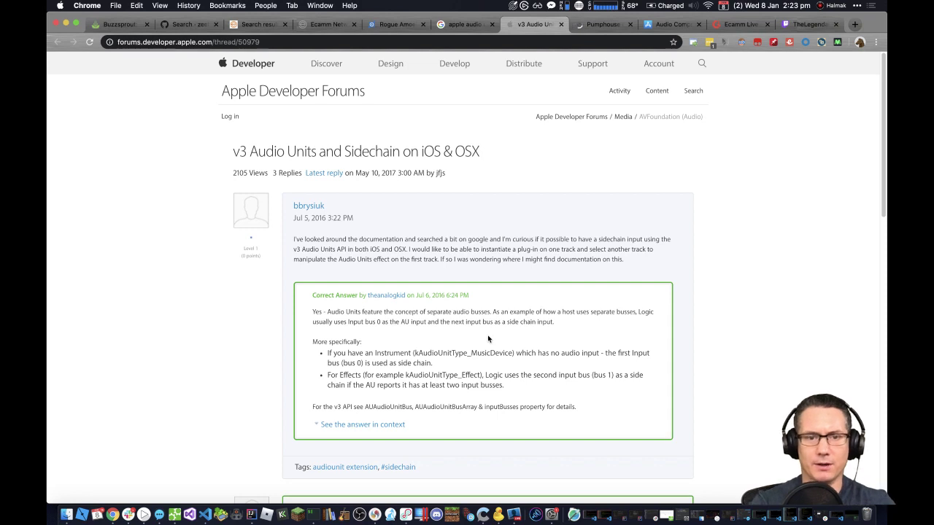
scroll(487, 344, down, 1)
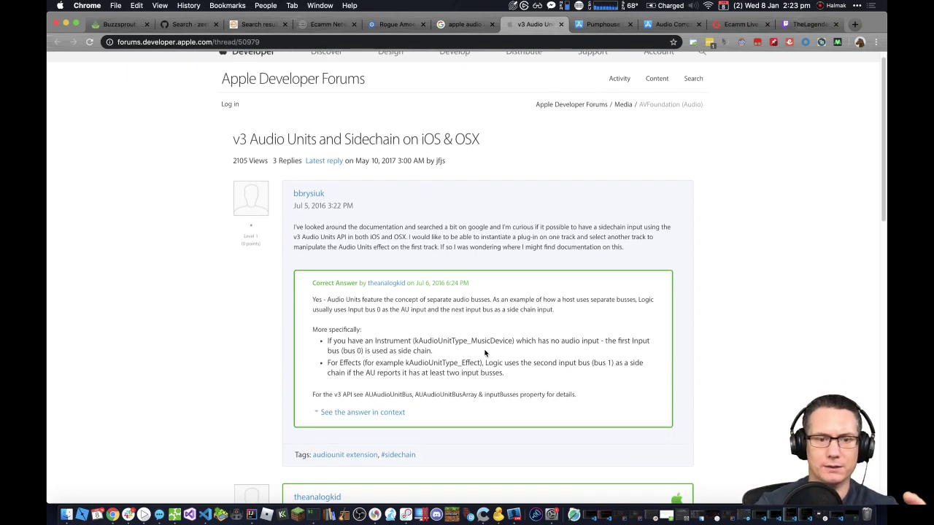
scroll(484, 353, down, 5)
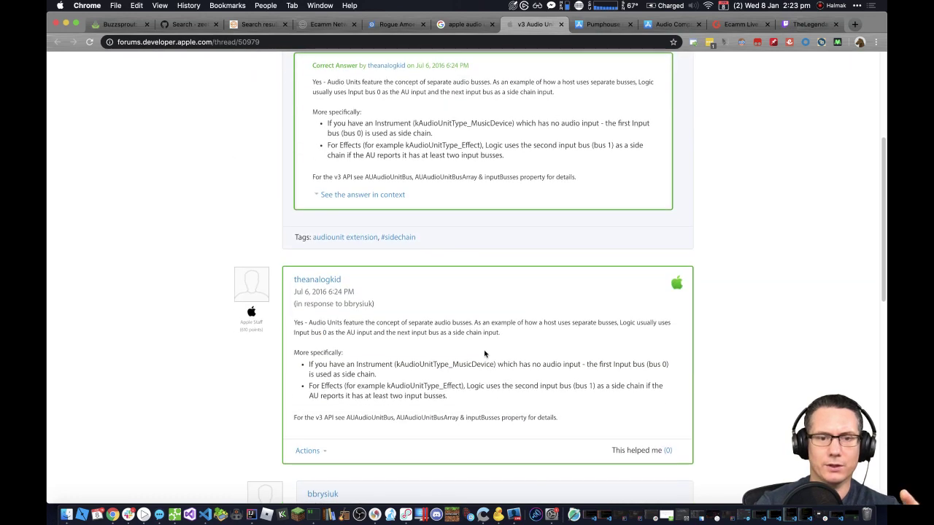
scroll(484, 353, down, 6)
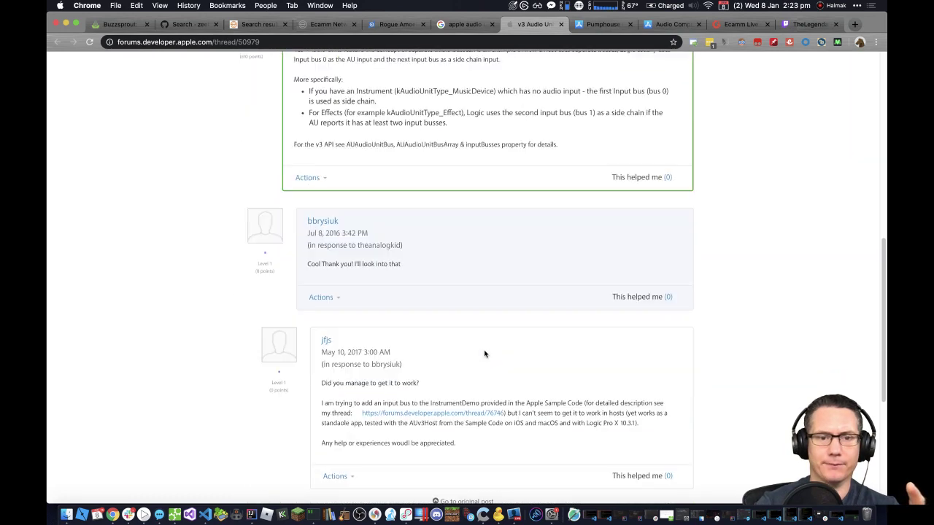
scroll(485, 354, down, 1)
scroll(484, 353, down, 3)
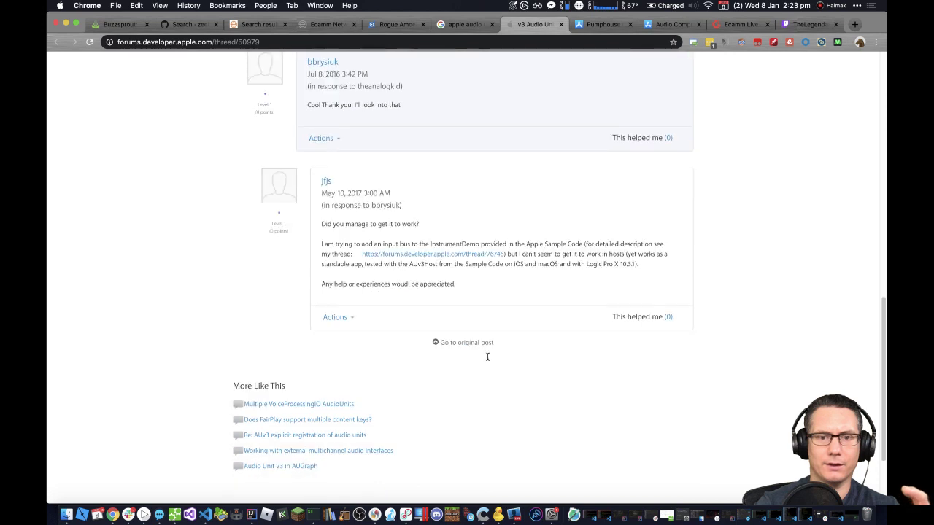
click(560, 24)
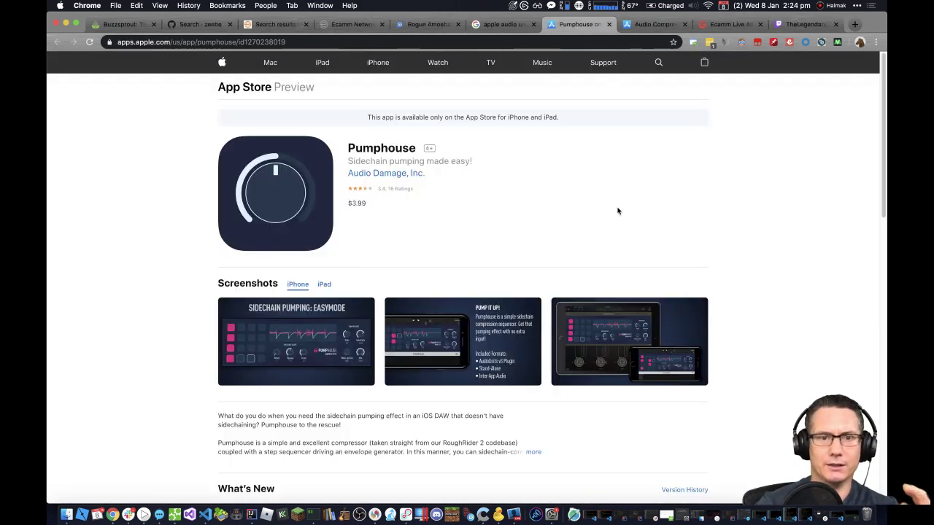
Step: Read through the Pumphouse App Store page, including its description, reviews, compatibility information and the developer's other apps
scroll(618, 211, down, 3)
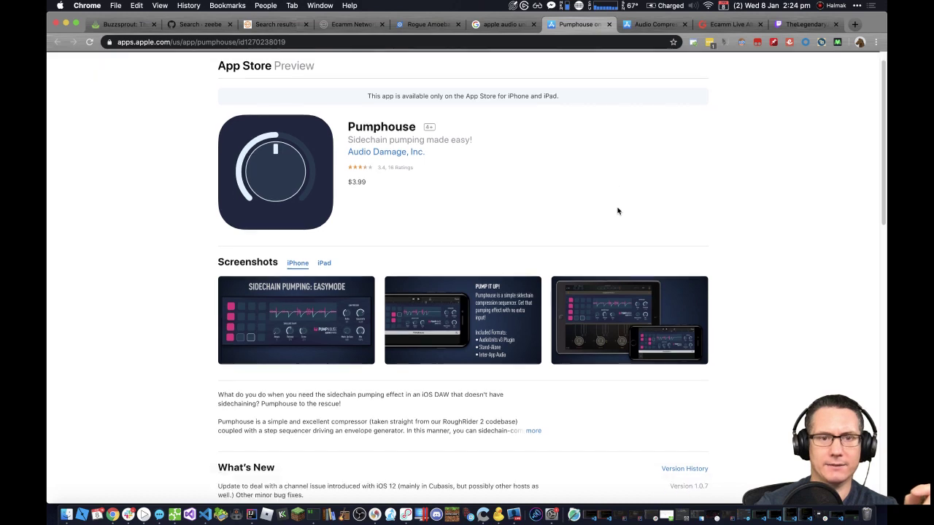
scroll(617, 211, down, 2)
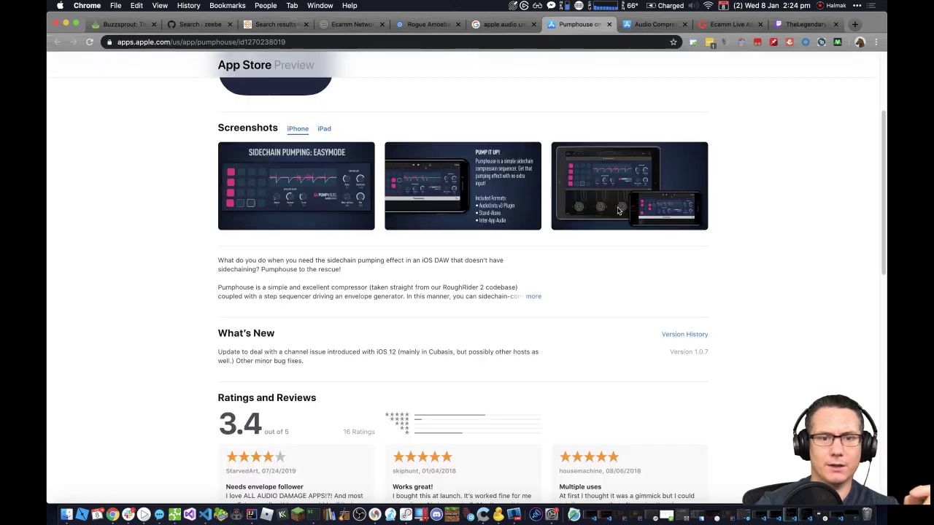
scroll(618, 211, down, 2)
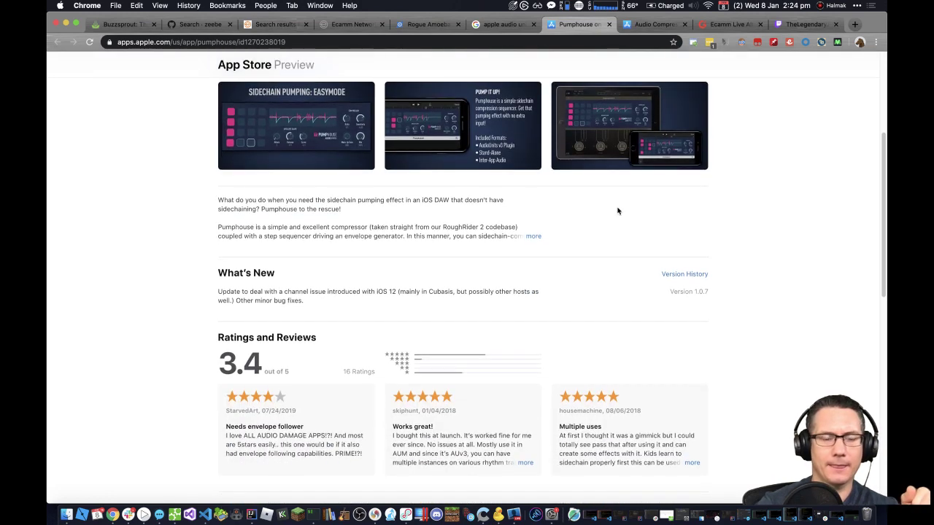
scroll(617, 211, down, 1)
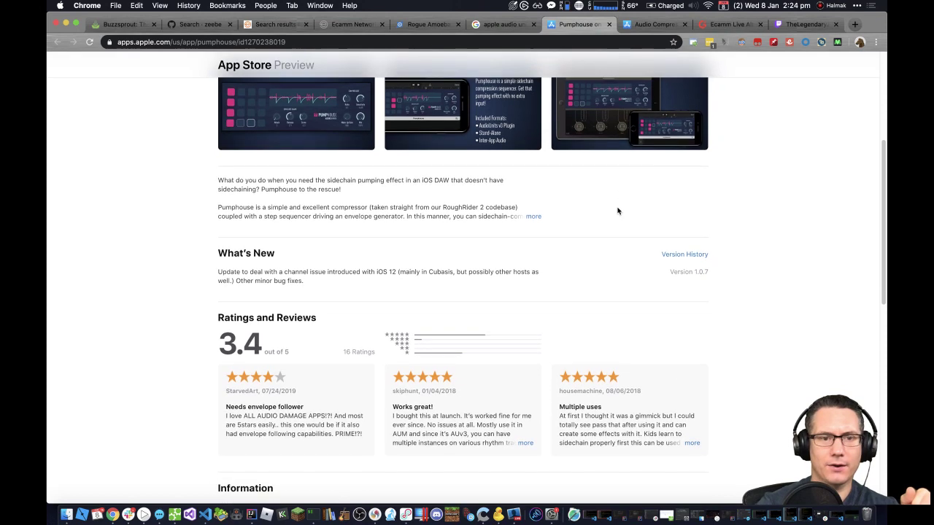
scroll(617, 211, down, 1)
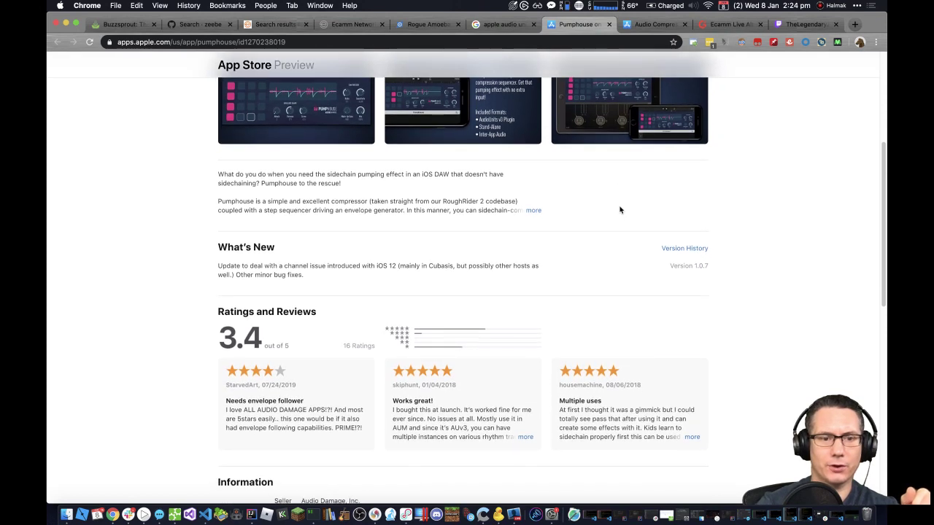
scroll(619, 210, down, 10)
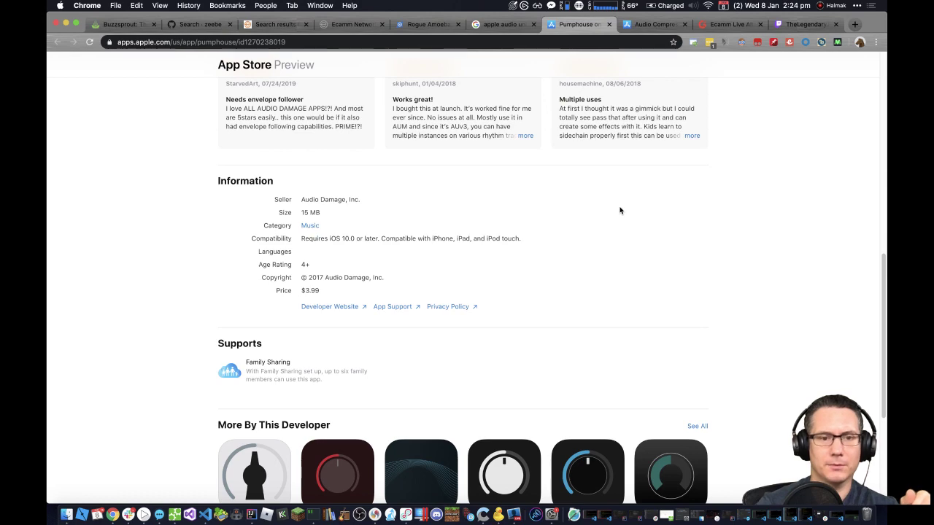
scroll(619, 211, down, 4)
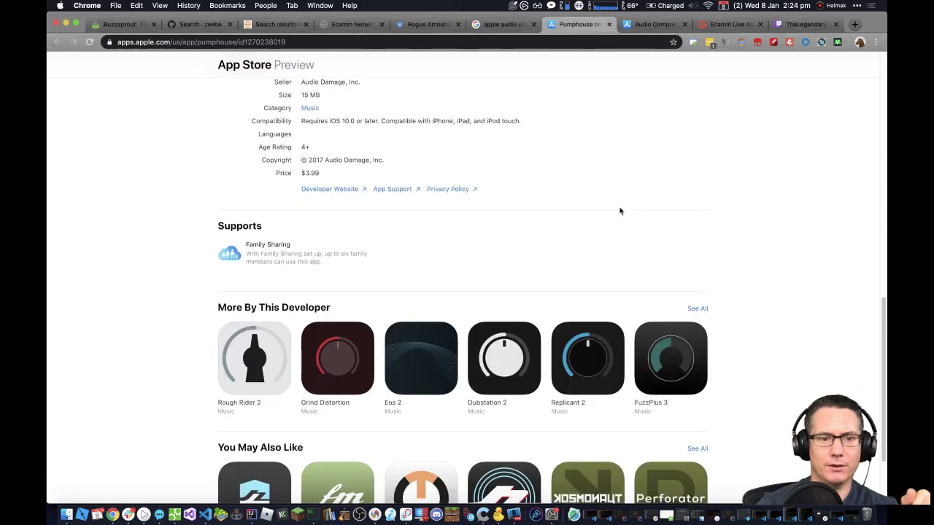
scroll(620, 211, down, 3)
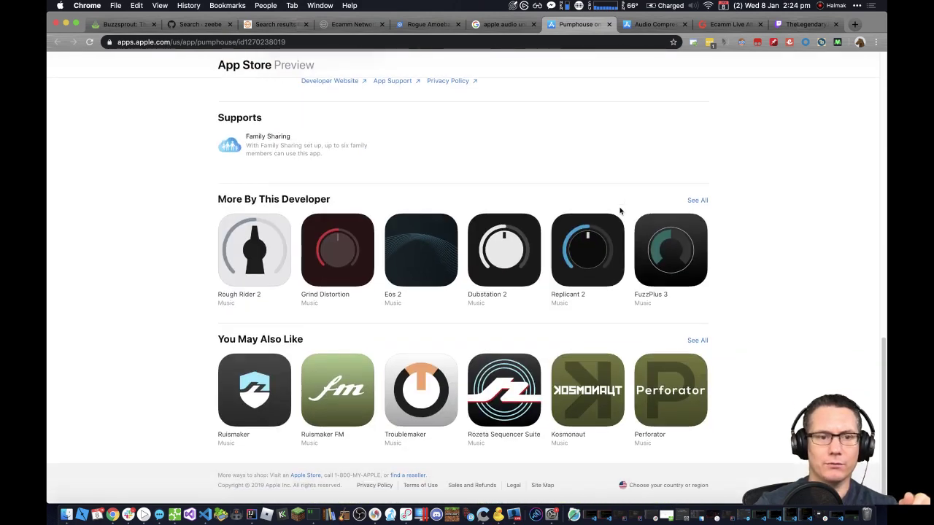
Step: Check the same developer's Rough Rider 2 page, return to Pumphouse and close that tab
click(250, 294)
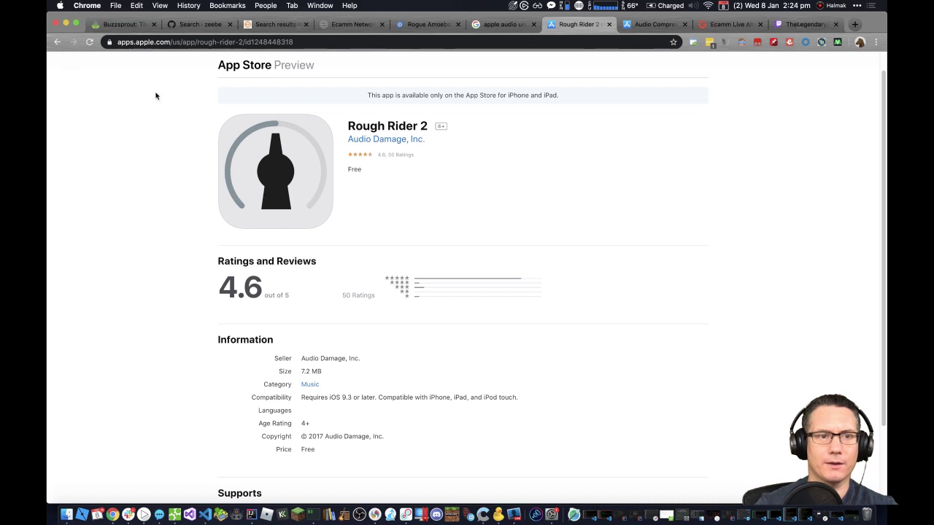
click(56, 43)
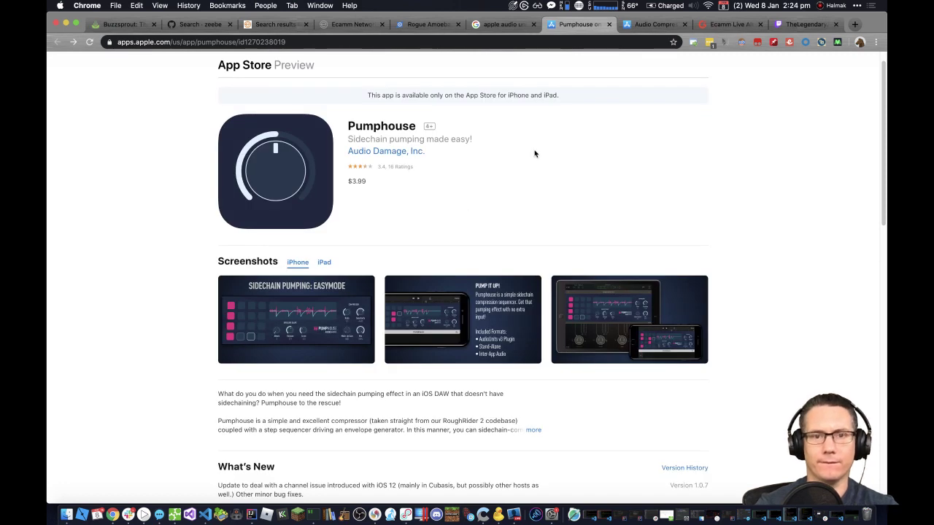
click(608, 25)
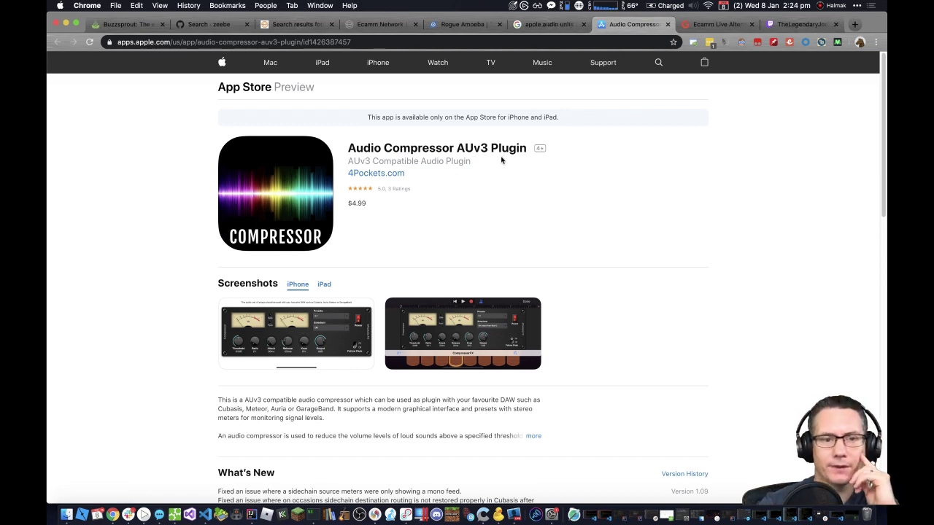
scroll(489, 172, down, 2)
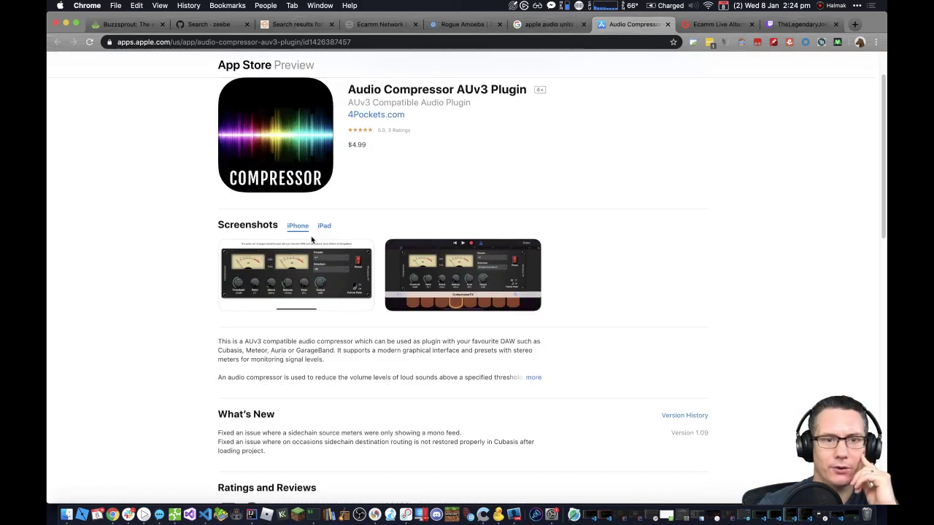
scroll(357, 226, up, 2)
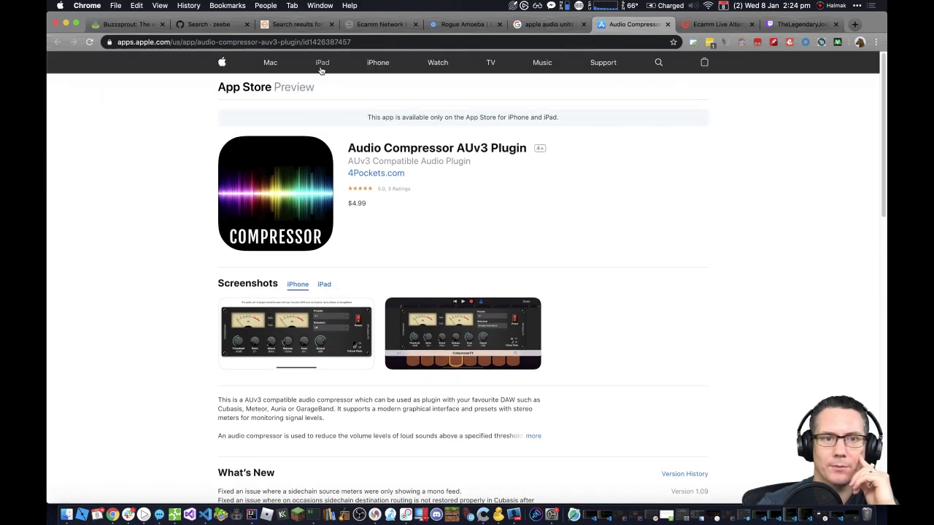
click(268, 63)
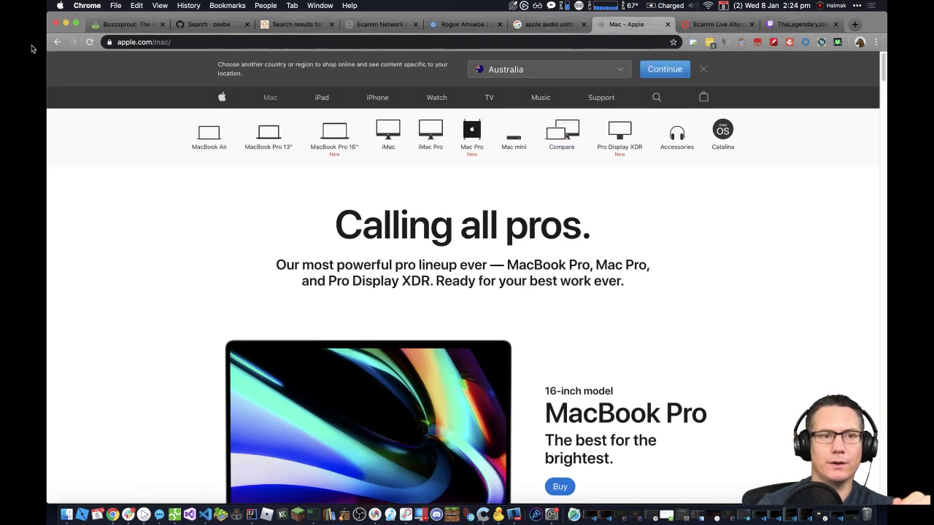
click(62, 44)
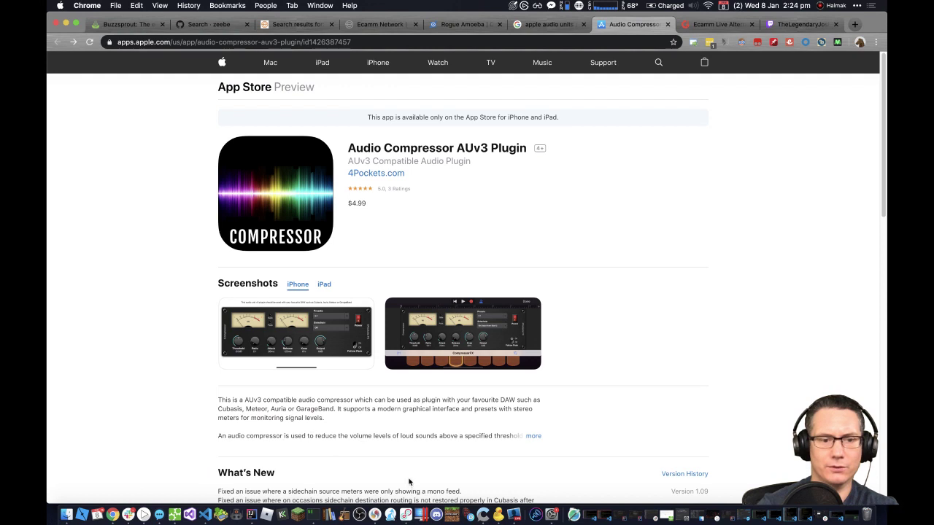
click(667, 25)
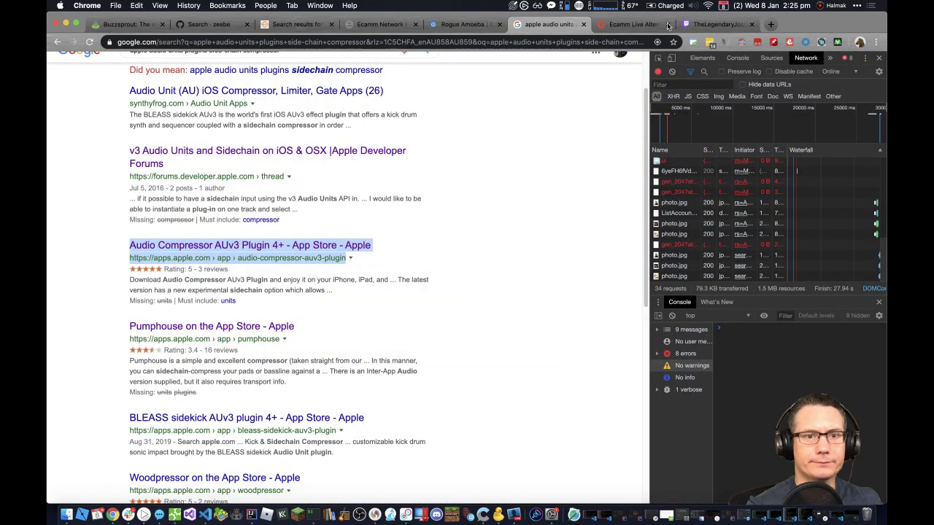
Step: Search Spotlight for "app store" and launch the App Store entry located on Macintosh HD
key(super+space)
text(appl)
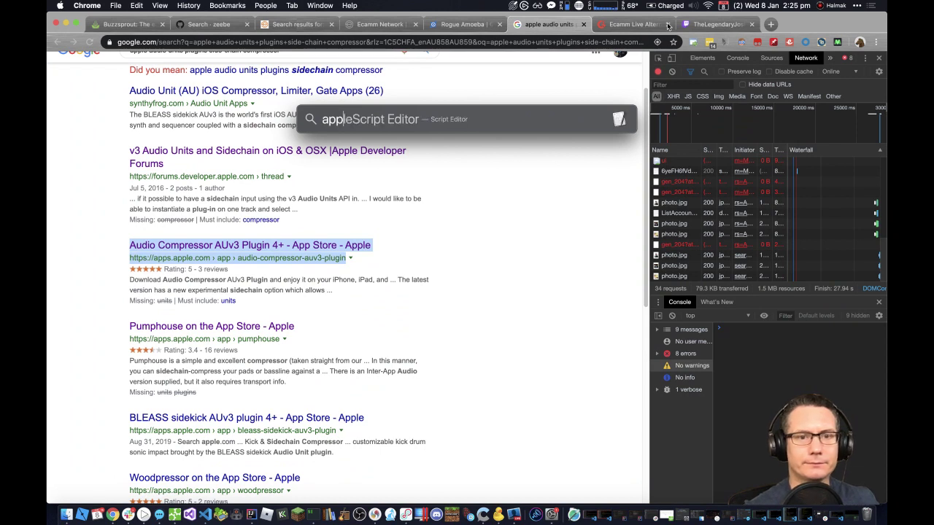
key(BackSpace)
text(store)
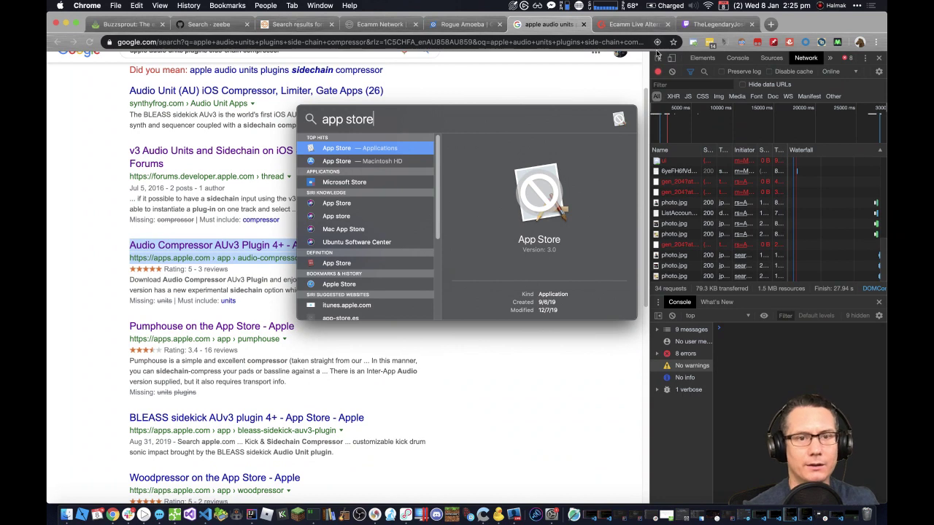
double_click(334, 161)
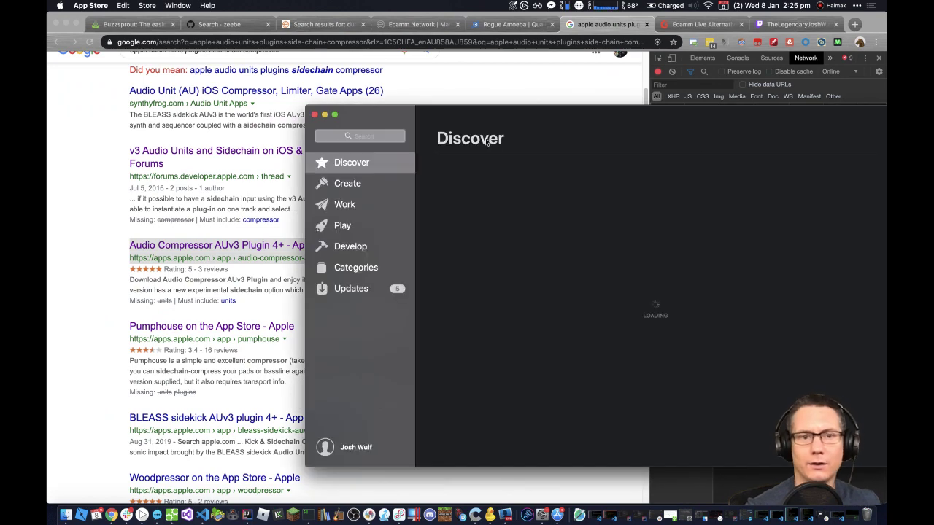
Step: Search the Mac App Store for "side chain compressor"
click(388, 140)
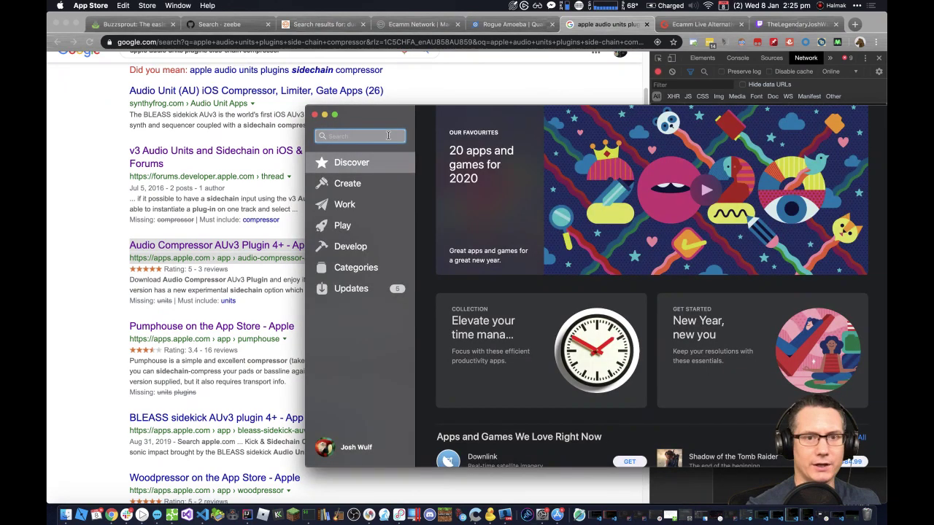
text(side)
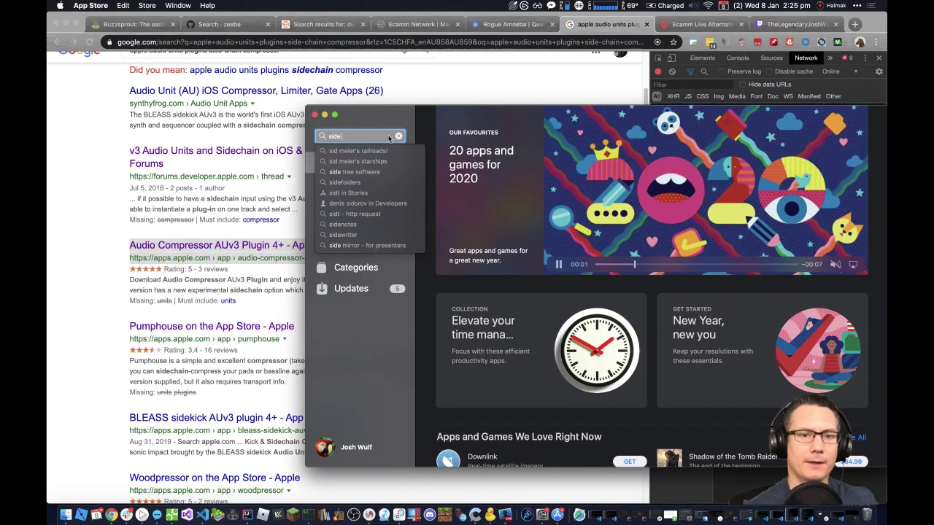
text( cha)
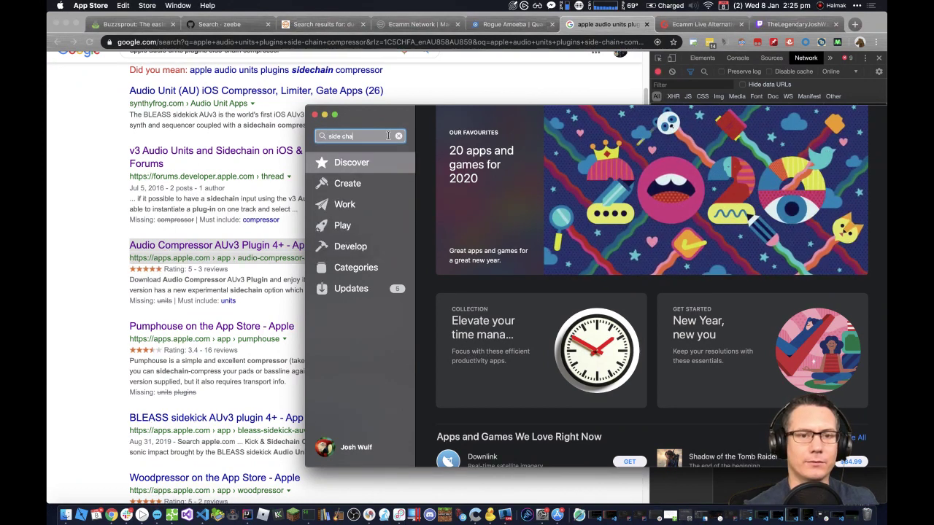
text(in comp)
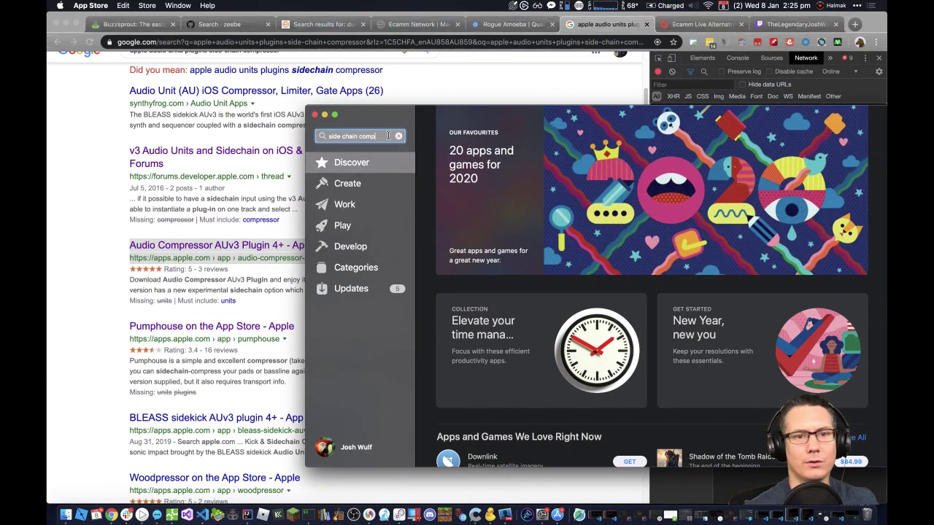
text(ressor)
key(Return)
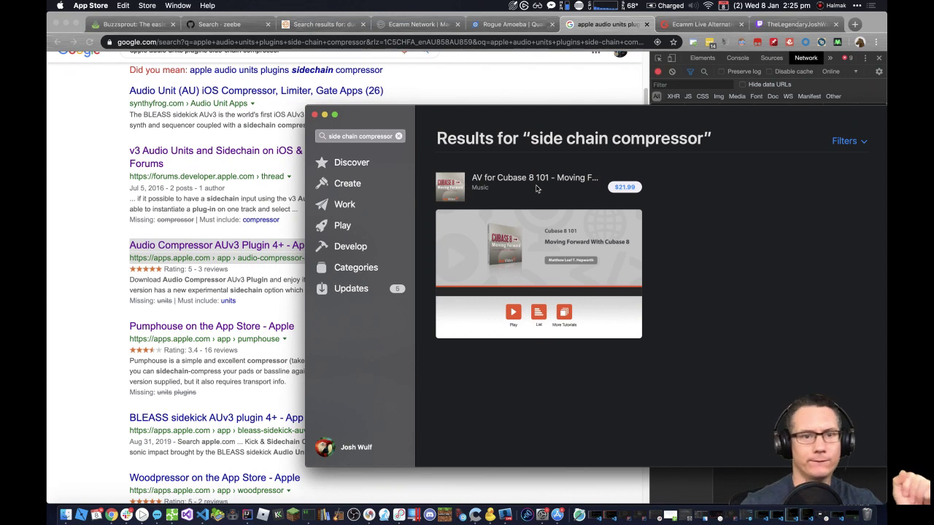
Step: Return to the Google results in Chrome and open the Woodpressor and New Free Side Chain Compressor results in new tabs
click(518, 88)
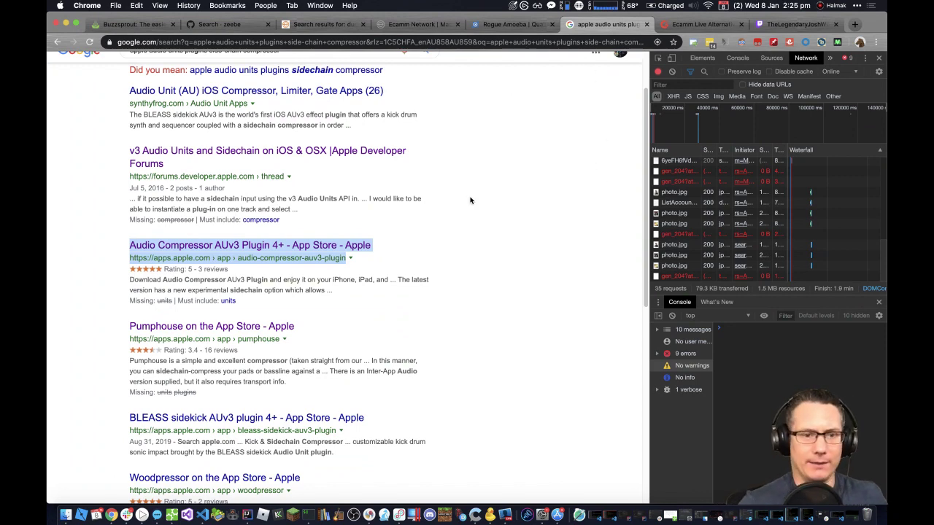
scroll(468, 304, down, 5)
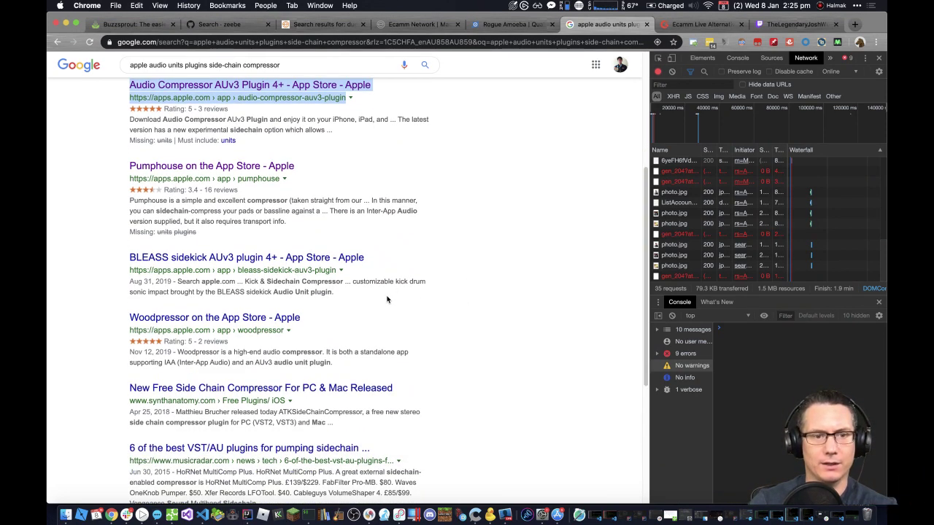
scroll(387, 299, down, 1)
scroll(387, 299, down, 1)
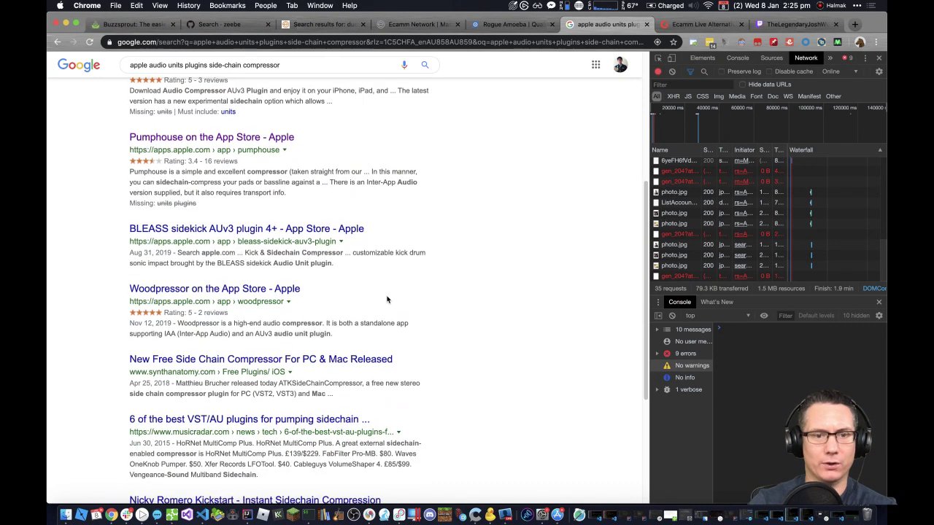
right_click(276, 292)
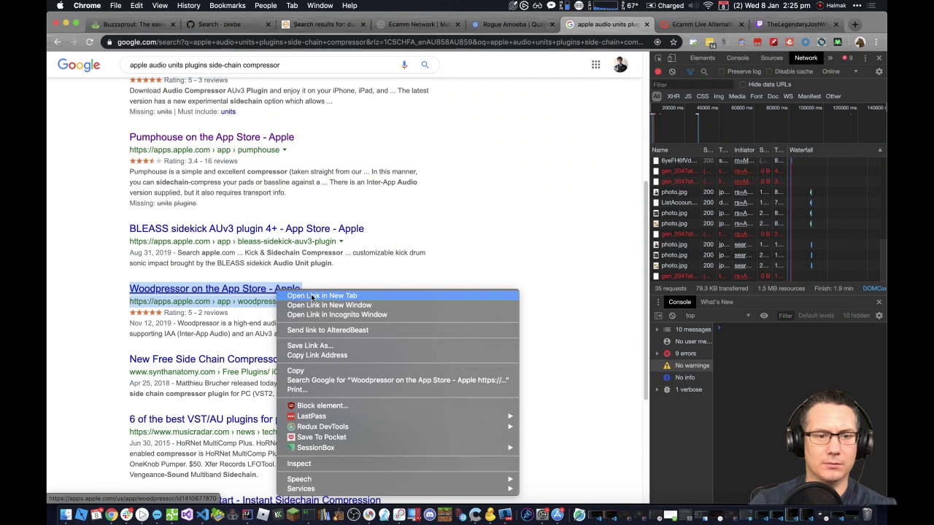
click(312, 297)
scroll(417, 302, down, 2)
right_click(210, 300)
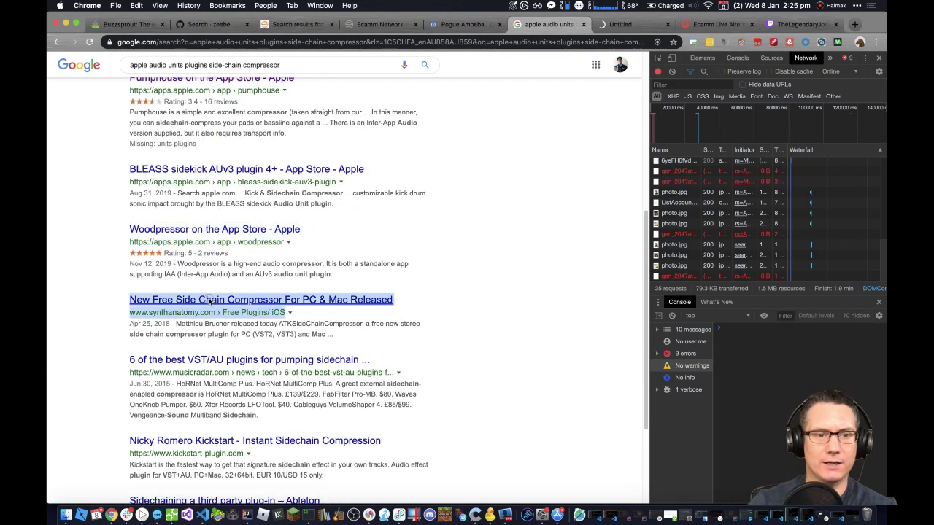
click(277, 303)
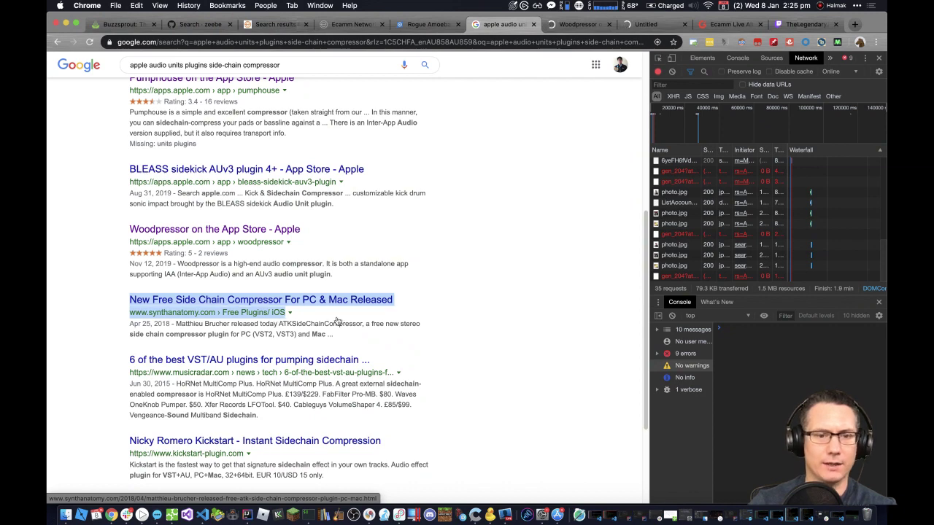
Step: Open the results for the 6 best VST/AU sidechain plugins and for Kickstart in new tabs
scroll(437, 328, down, 3)
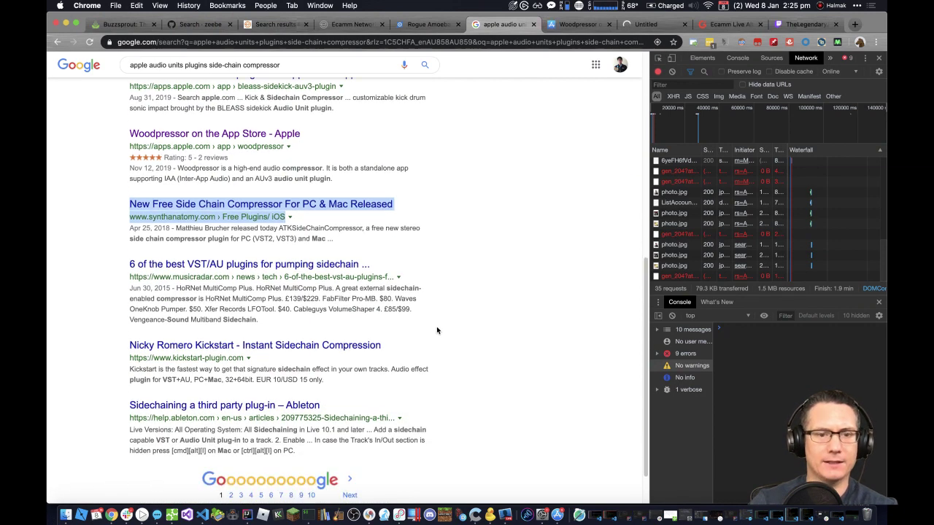
right_click(212, 267)
click(266, 287)
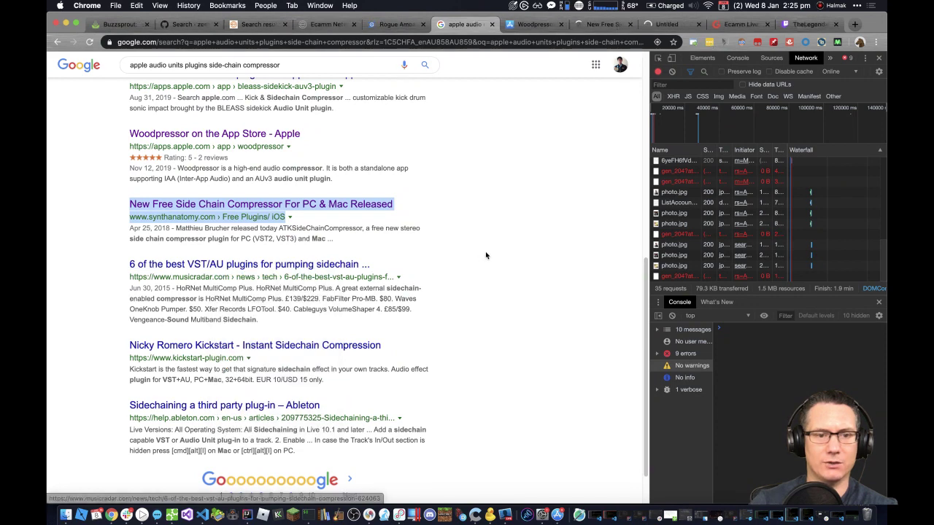
right_click(348, 344)
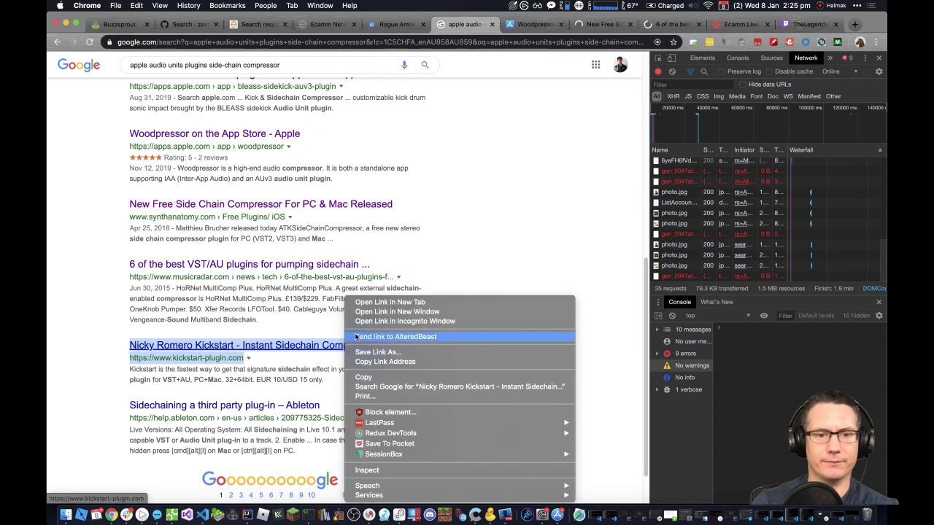
click(387, 302)
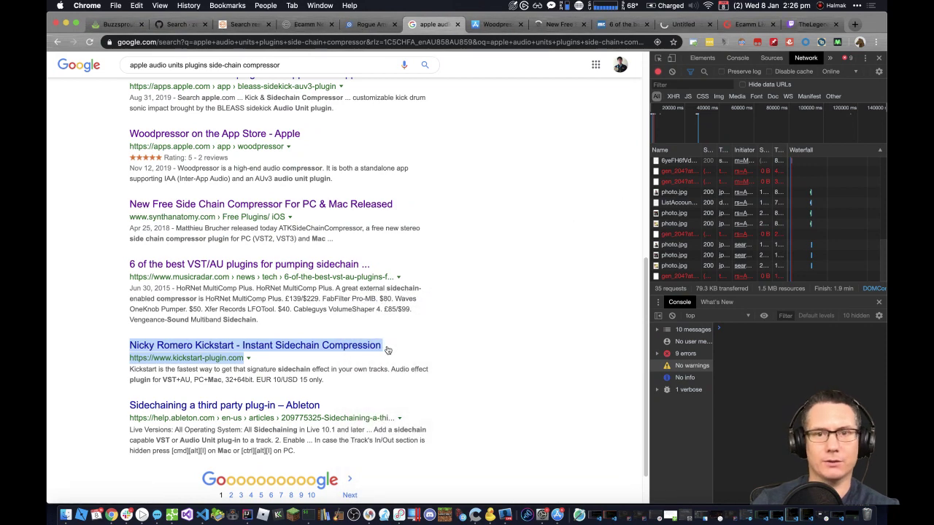
Step: Check Woodpressor's platform availability, close its tab, and read the Synth Anatomy article about the free ATKSideChainCompressor plugin
click(495, 26)
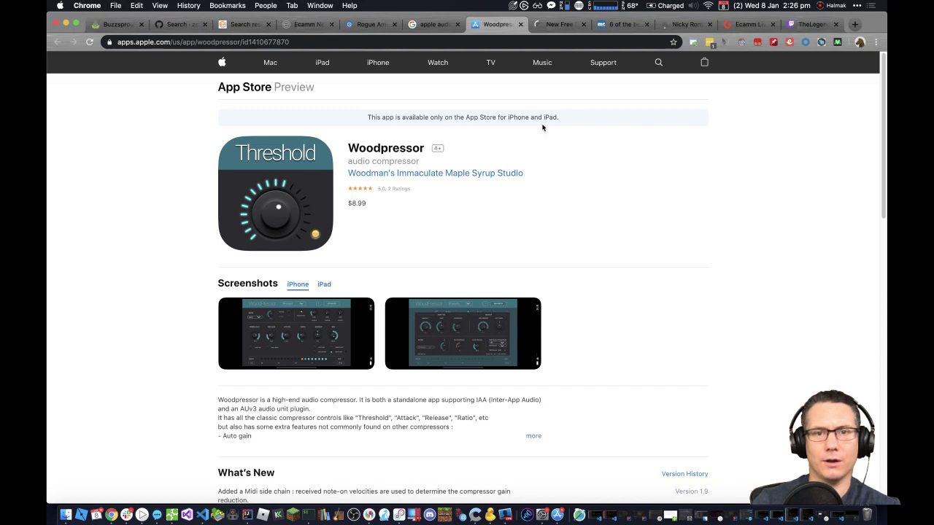
click(520, 26)
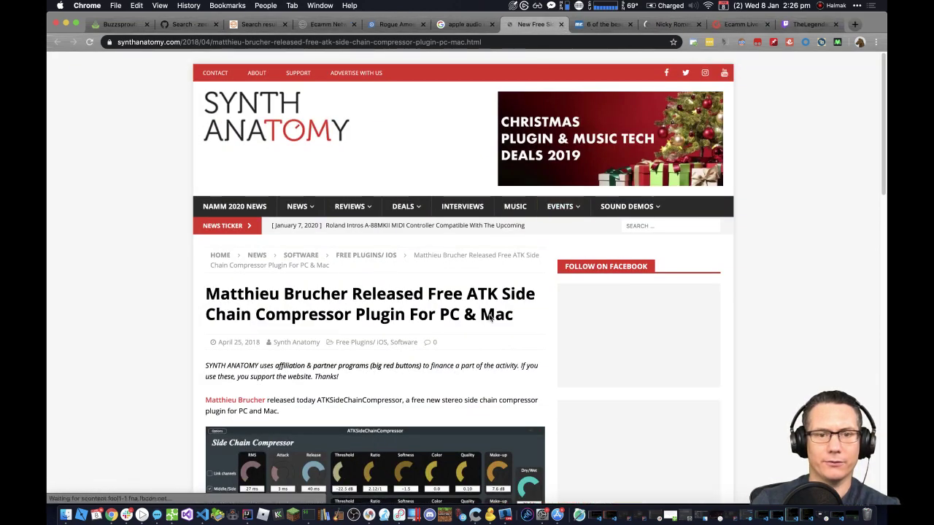
scroll(491, 315, down, 3)
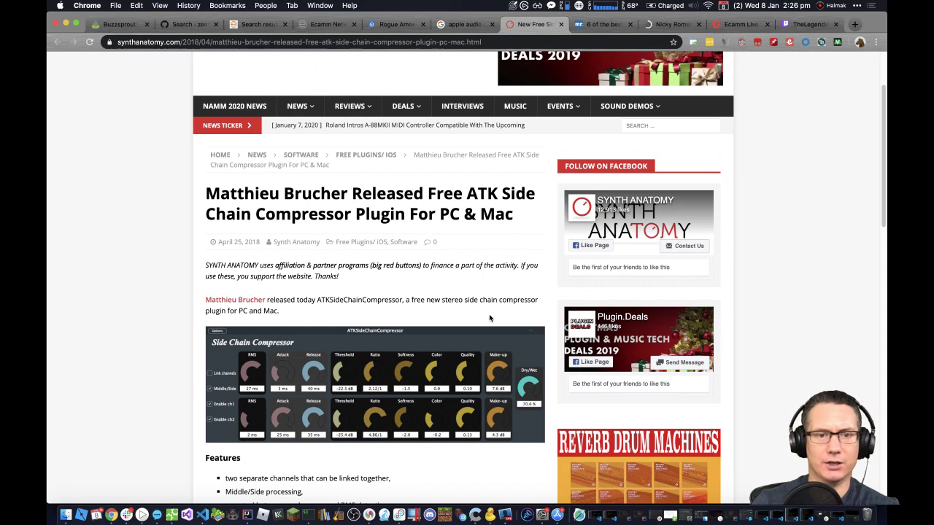
scroll(489, 318, down, 1)
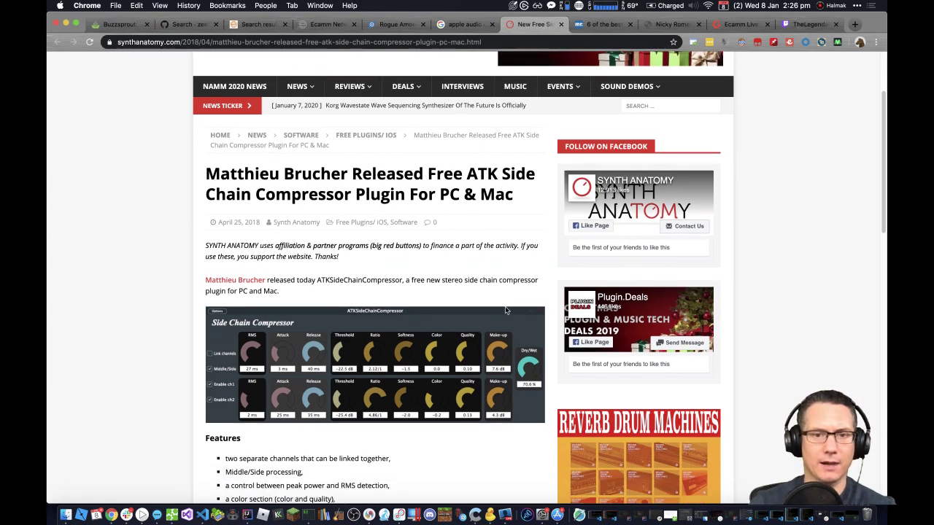
scroll(507, 311, down, 3)
scroll(504, 309, down, 3)
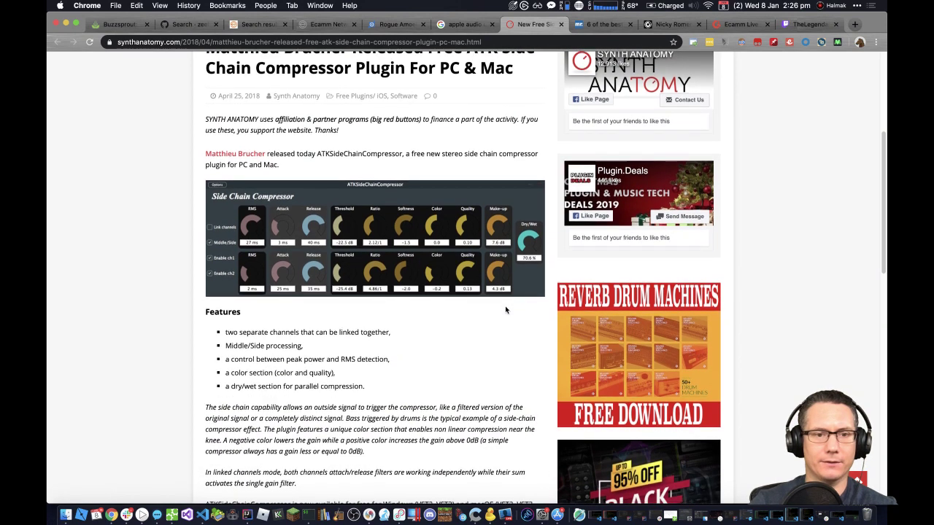
scroll(505, 309, down, 4)
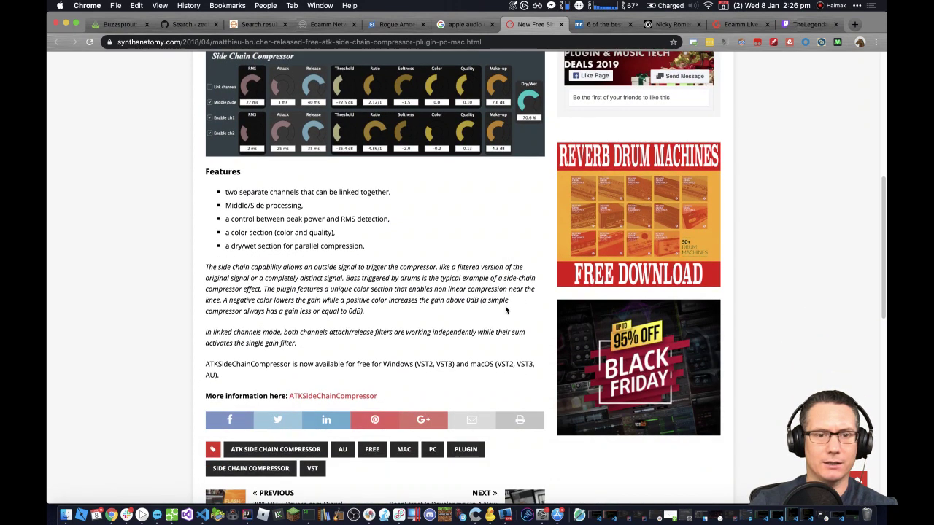
scroll(506, 310, down, 3)
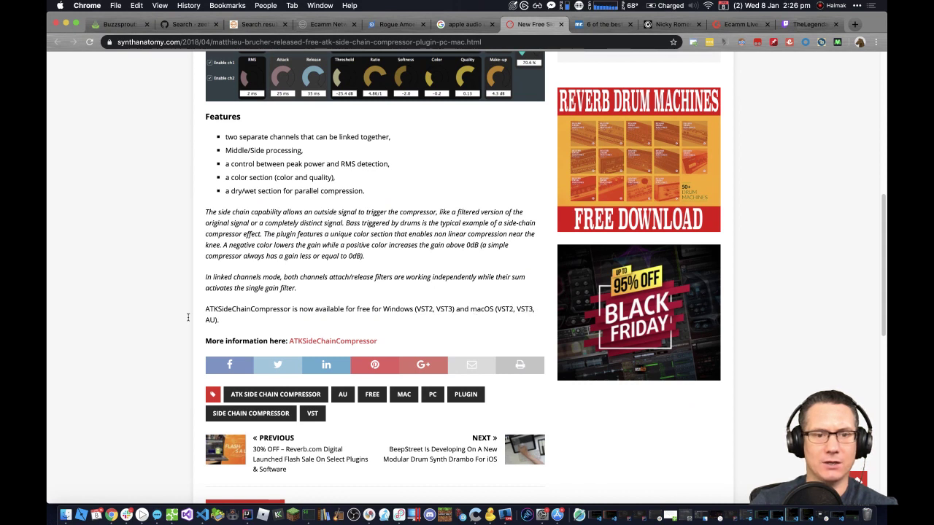
Step: Follow the article's ATKSideChainCompressor link to the product page and download the latest Mac disk image from SourceForge
click(349, 342)
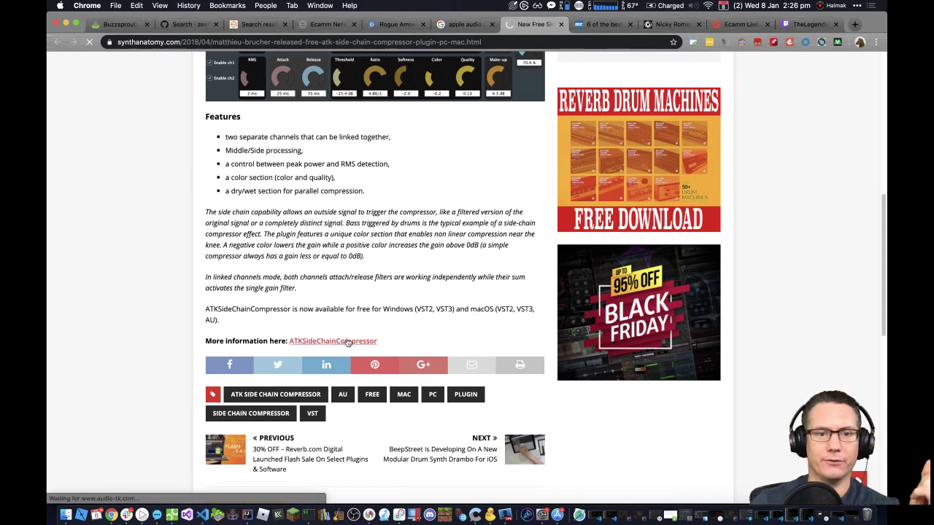
scroll(348, 342, up, 5)
scroll(349, 342, up, 6)
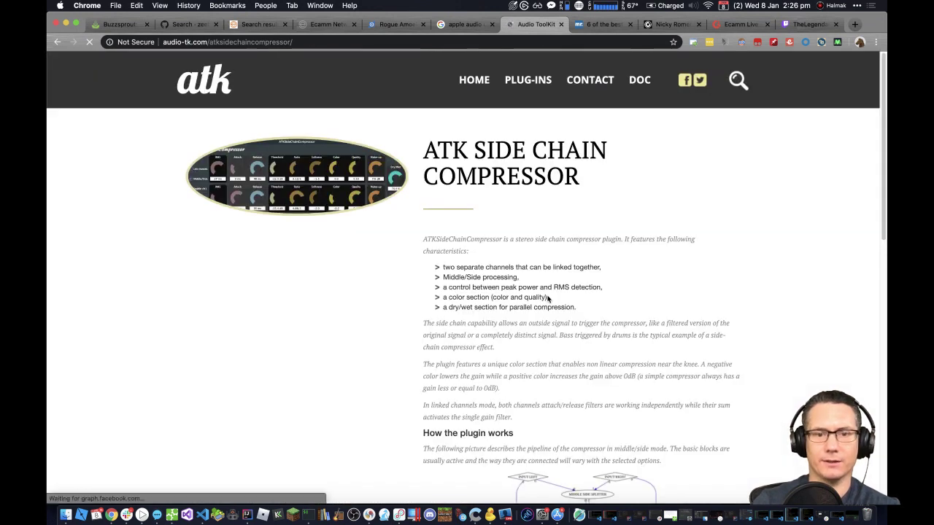
scroll(547, 295, down, 4)
scroll(547, 295, down, 10)
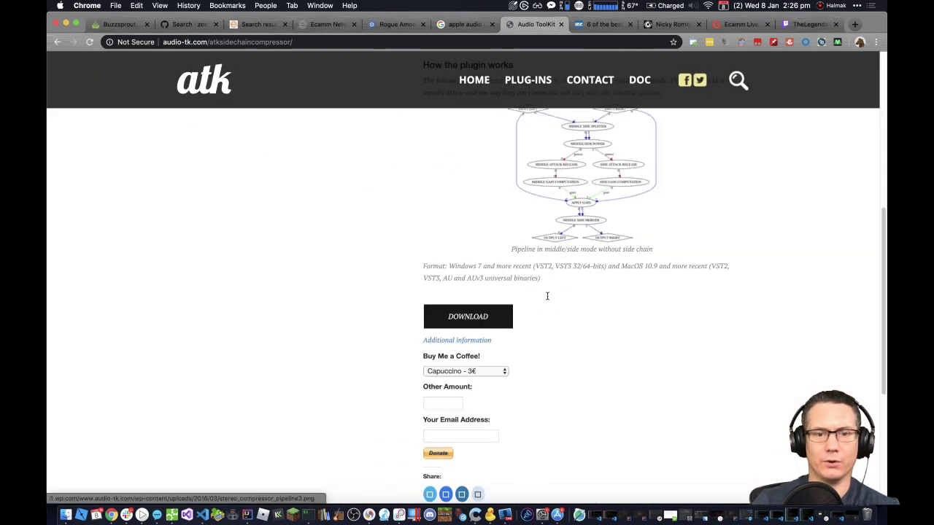
click(482, 313)
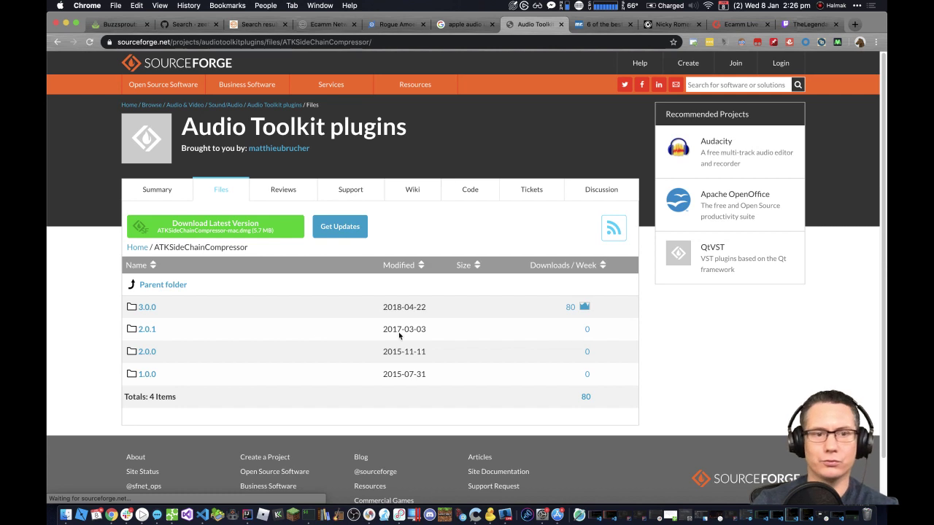
click(218, 227)
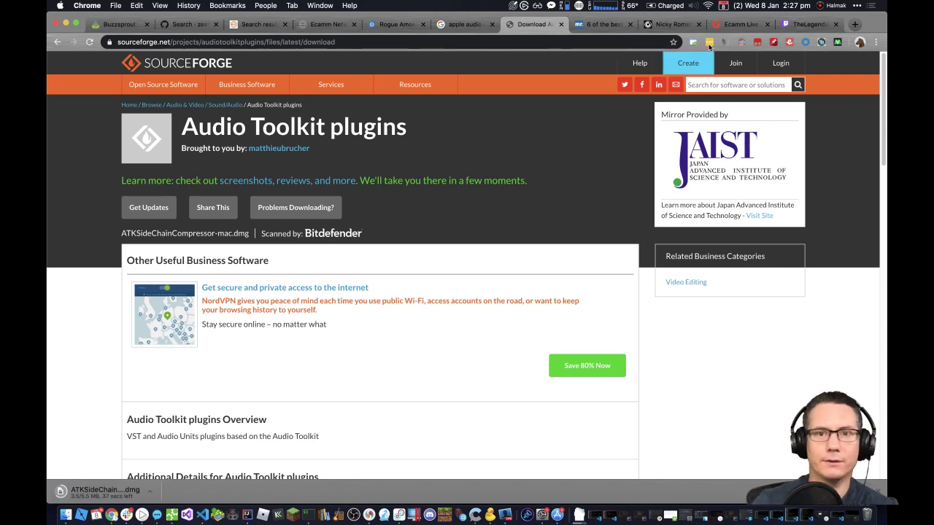
Step: Check the system's CPU usage, the Chatterino chat window and the live Twitch channel page during the download
click(605, 7)
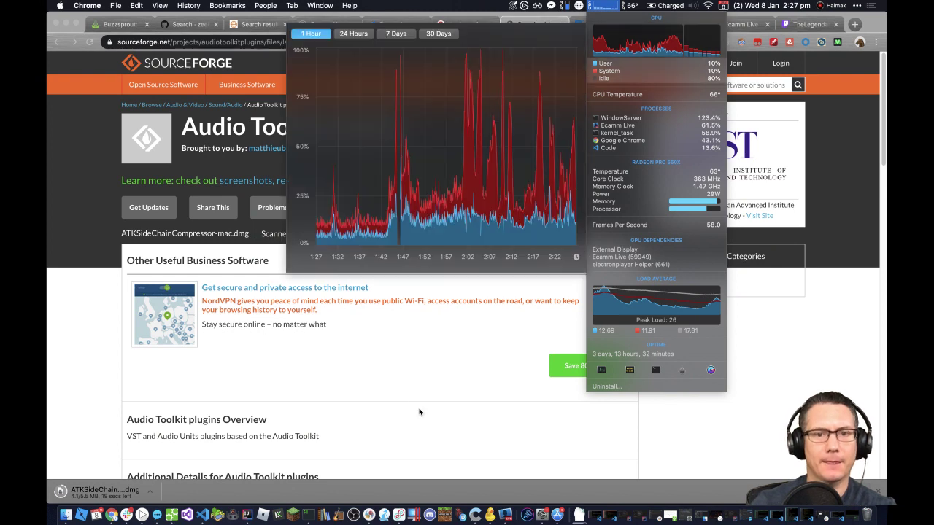
click(423, 390)
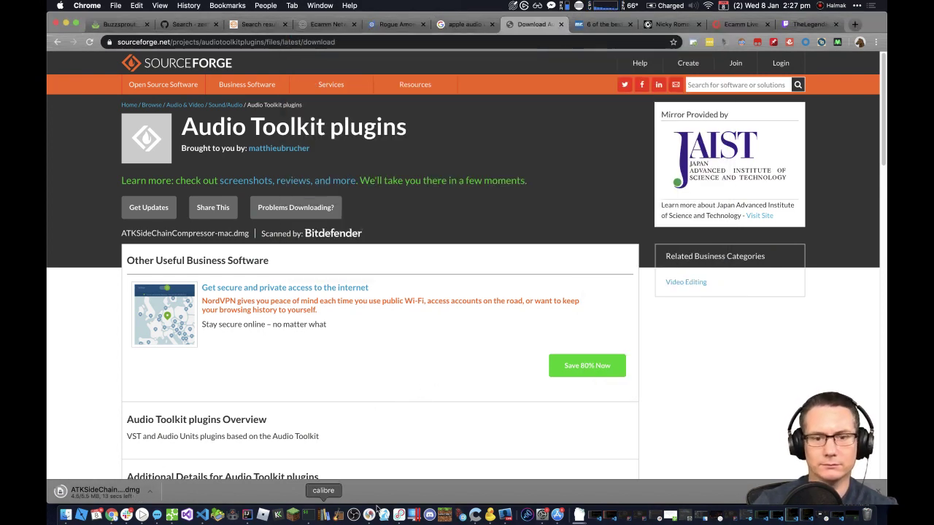
click(473, 515)
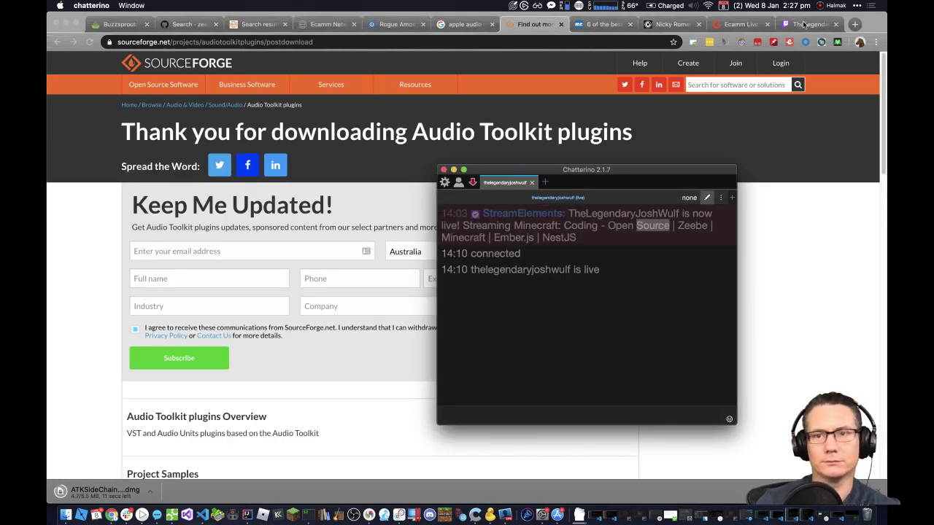
click(803, 24)
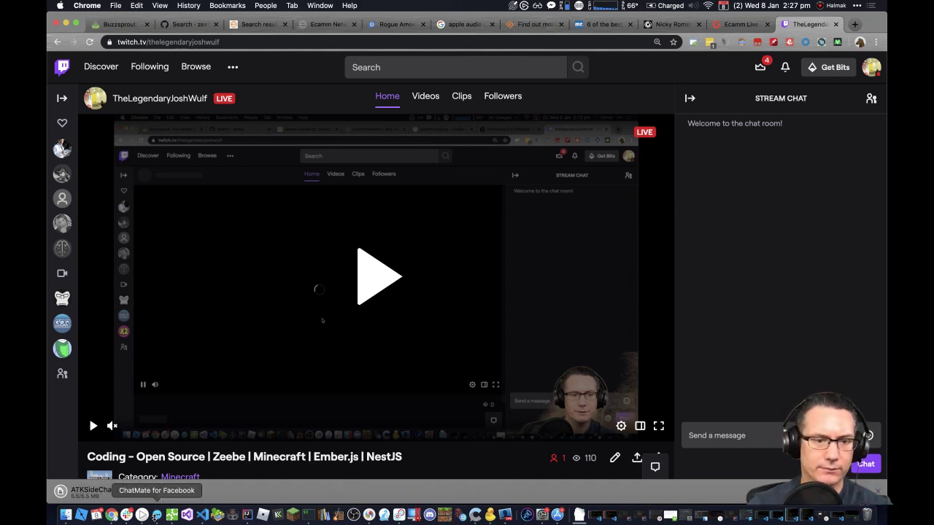
Step: Open the downloaded ATKSideChainCompressor disk image, try to launch its installer package and dismiss the alert
click(102, 492)
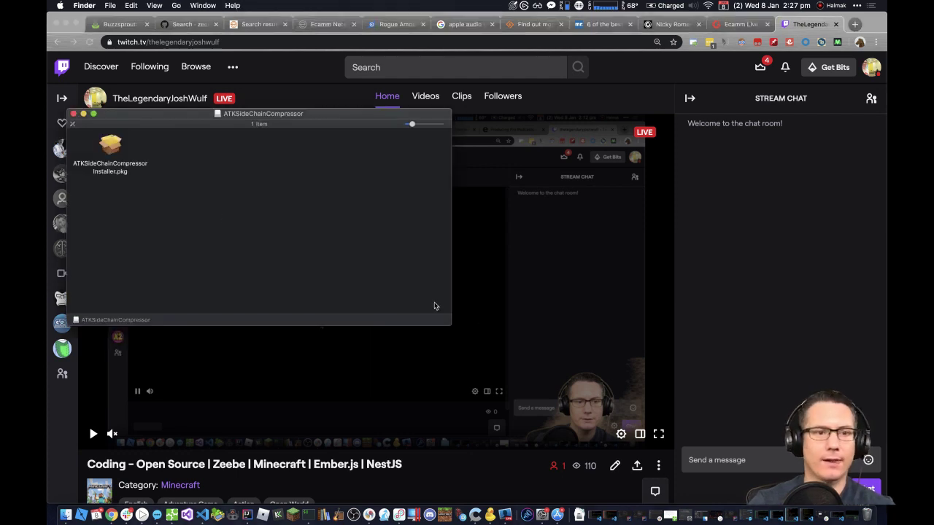
double_click(115, 150)
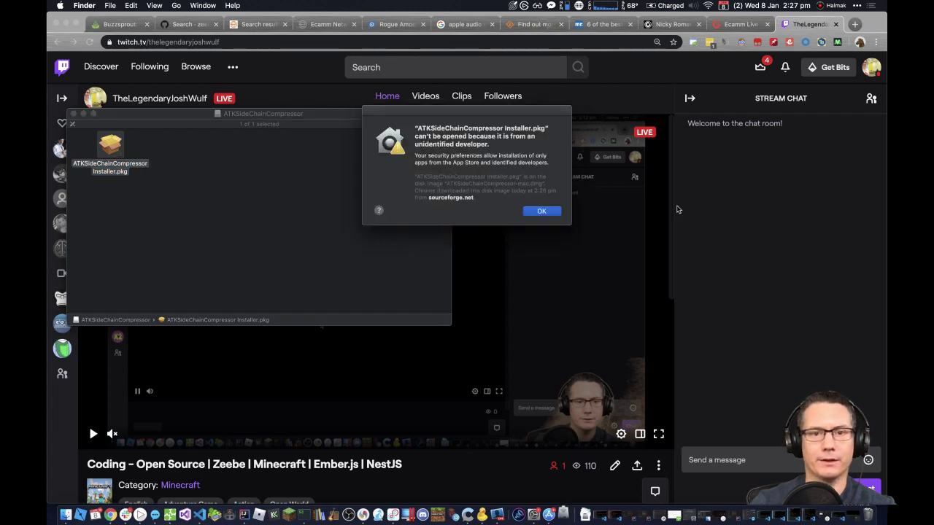
click(541, 211)
Step: Allow the blocked ATKSideChainCompressor installer to open anyway in the System Preferences security settings and confirm opening it
click(539, 515)
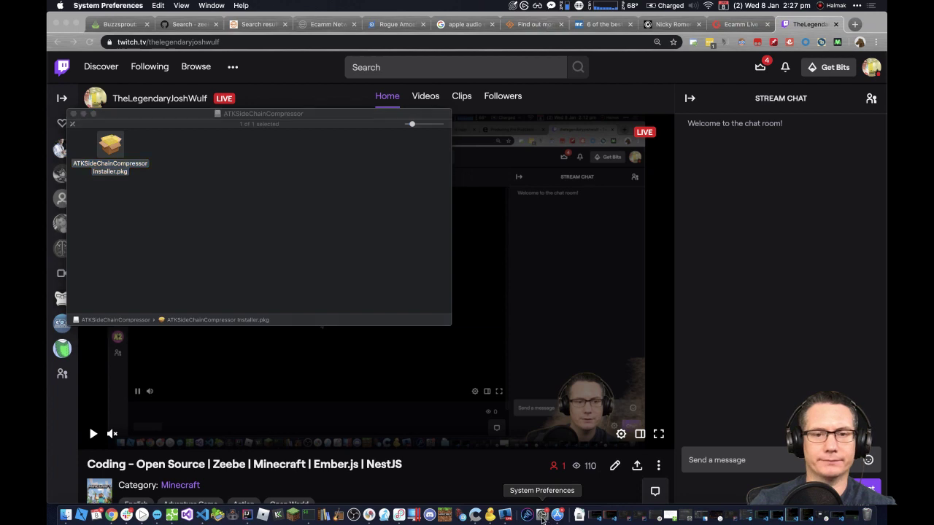
click(783, 224)
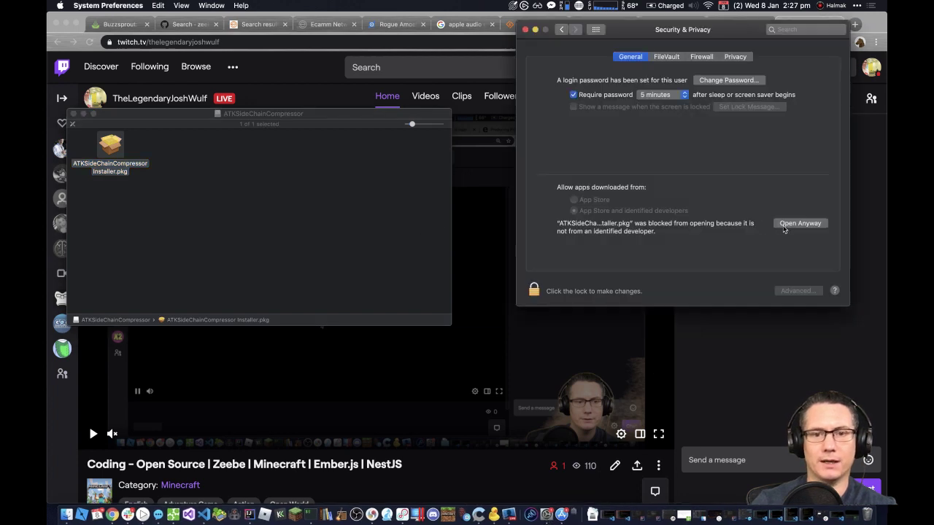
click(507, 211)
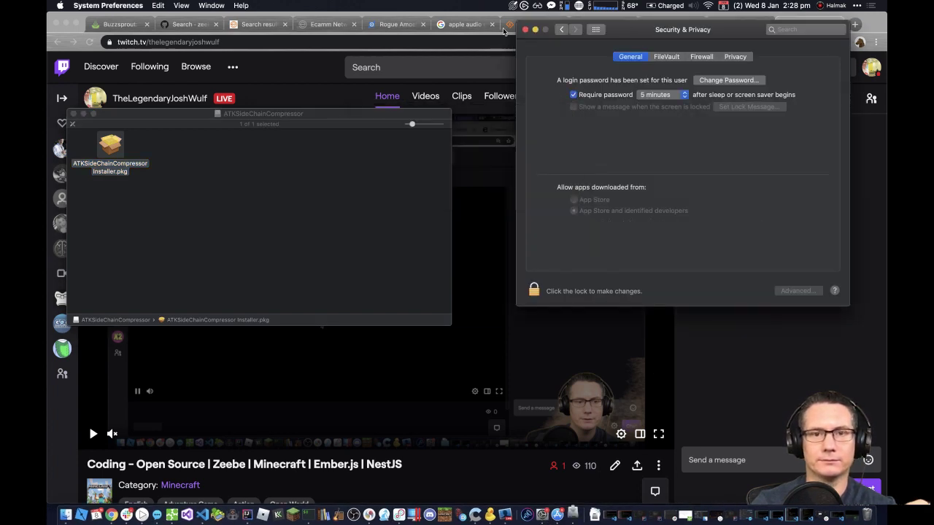
click(535, 30)
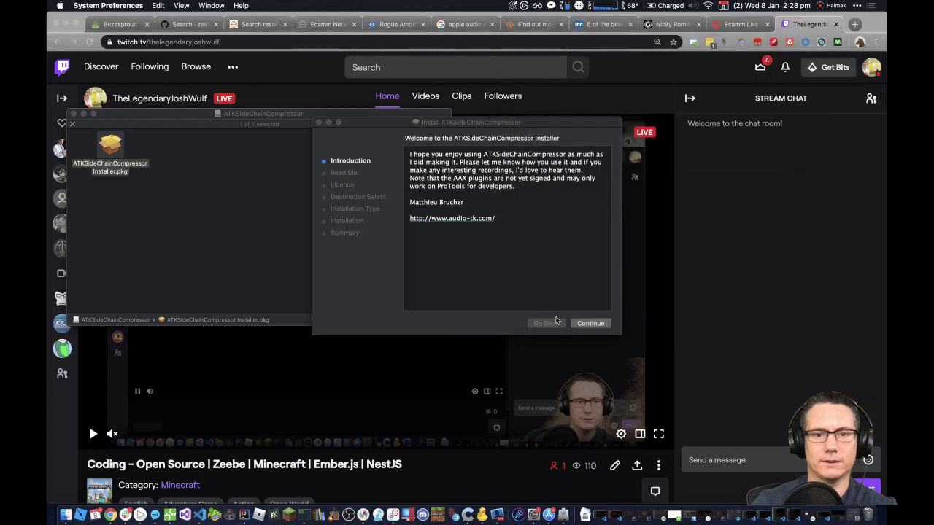
Step: Run the standard ATKSideChainCompressor installation on Macintosh HD, agreeing to the licence, and move the installer to the bin when finished
click(583, 323)
click(587, 324)
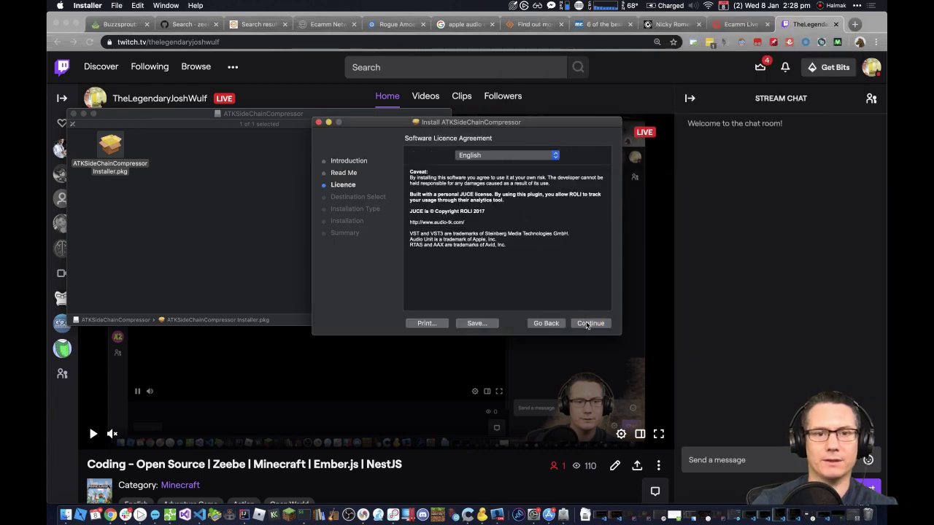
click(546, 323)
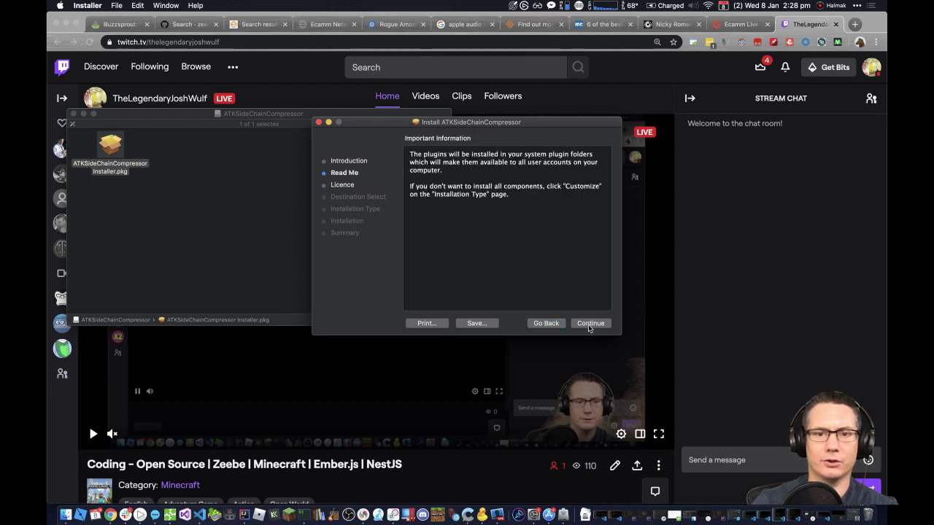
click(589, 324)
click(590, 324)
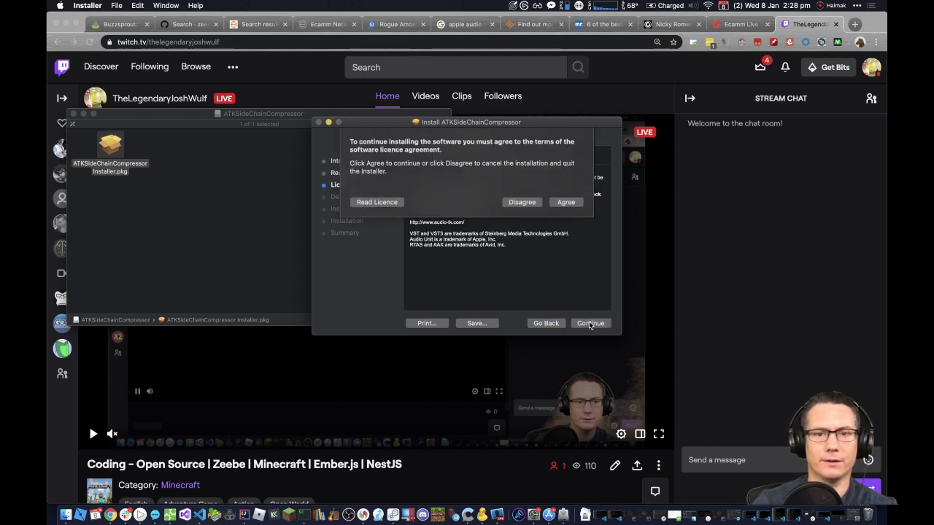
click(568, 191)
click(589, 323)
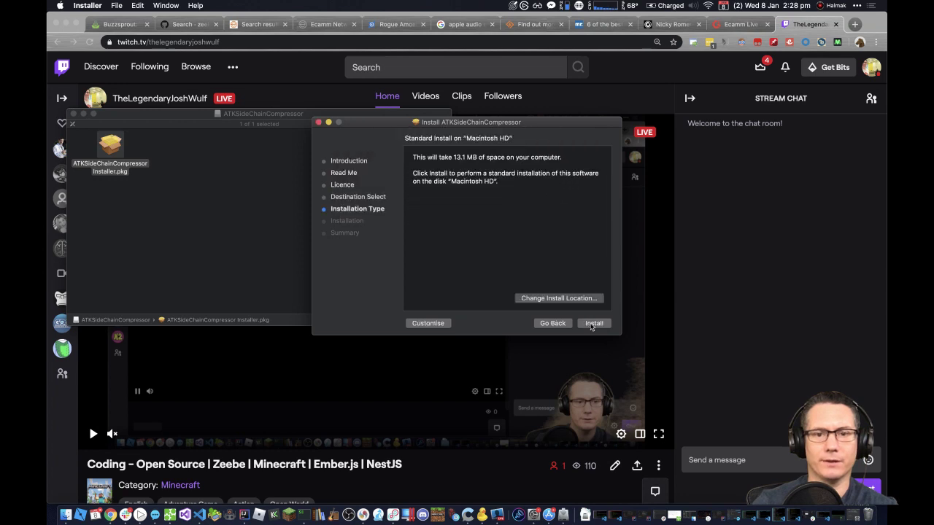
click(592, 324)
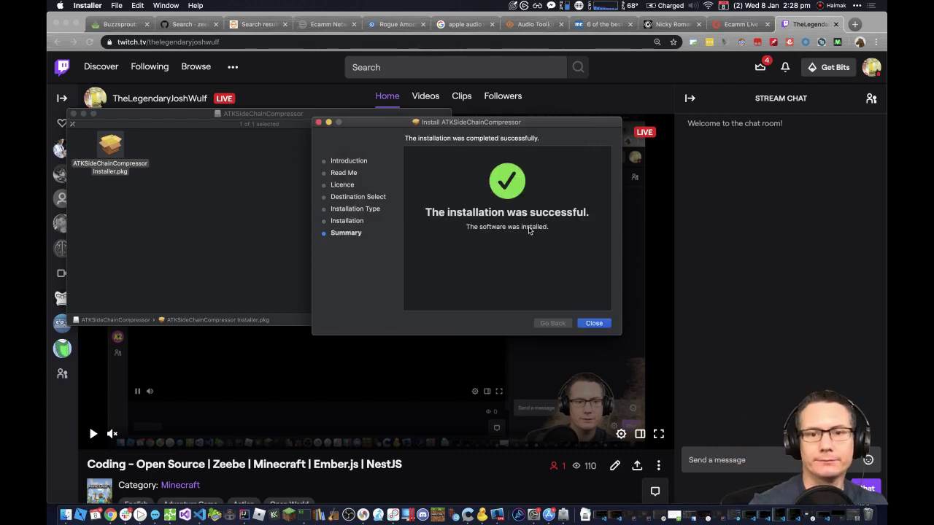
click(584, 330)
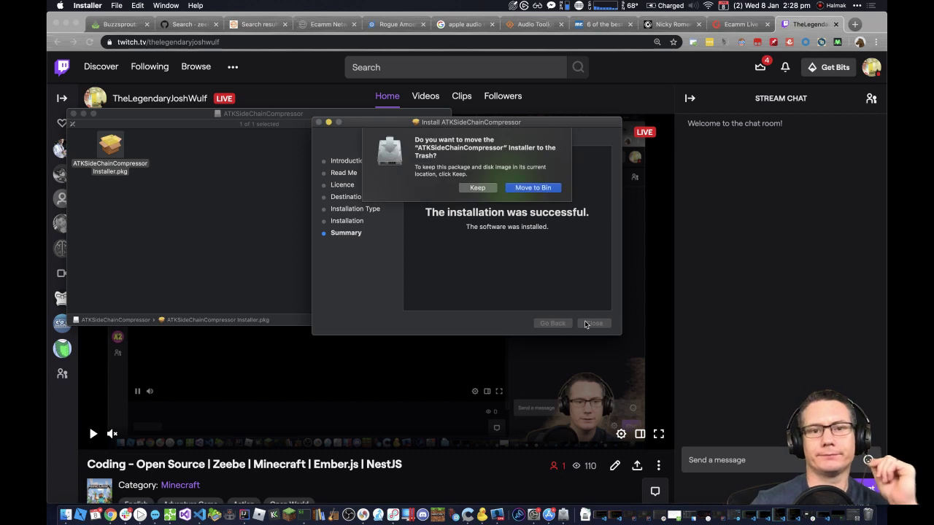
click(534, 189)
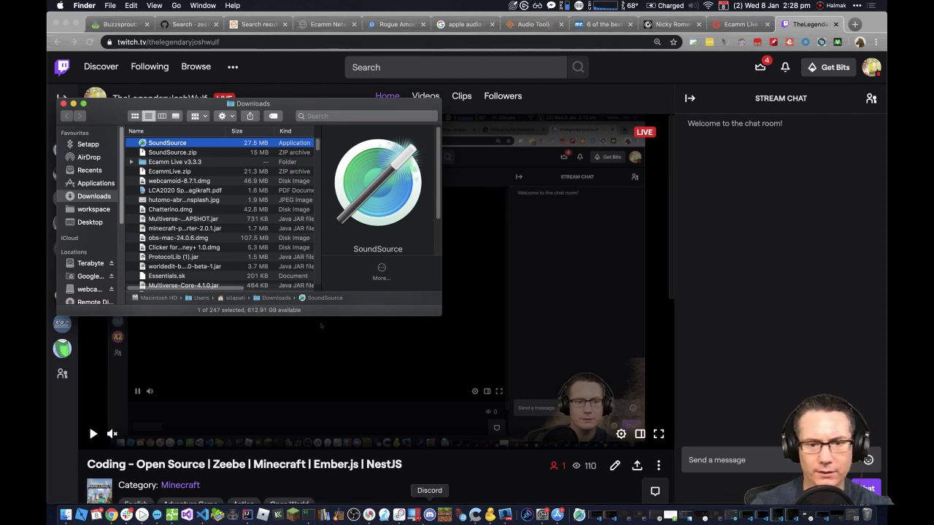
Step: Switch to SoundSource, remove the AUMultibandCompressor effect from Google Chrome, and check the available effects for the new plugin
click(513, 7)
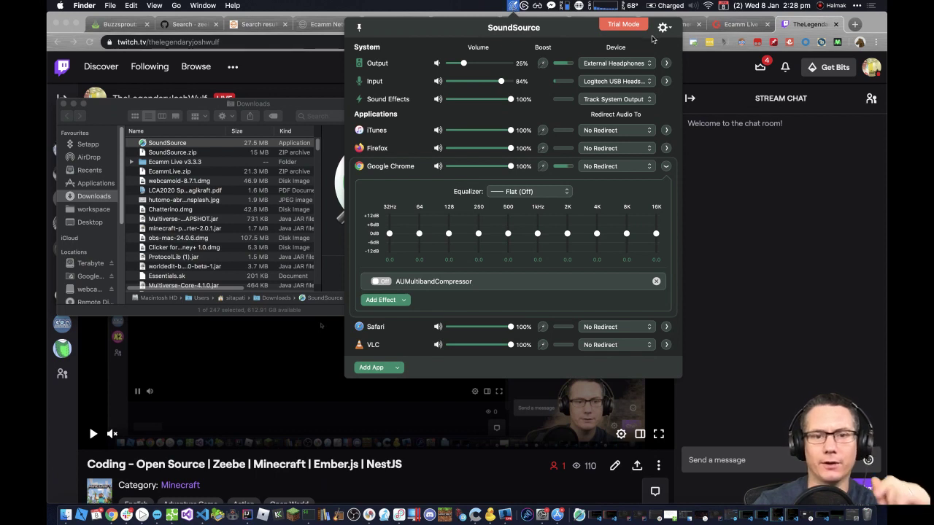
click(655, 283)
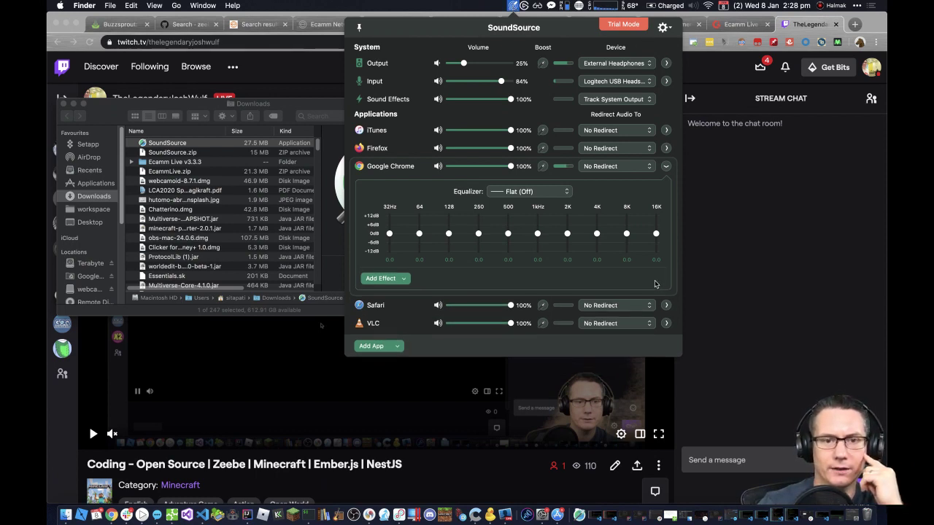
click(405, 280)
mouse_move(405, 289)
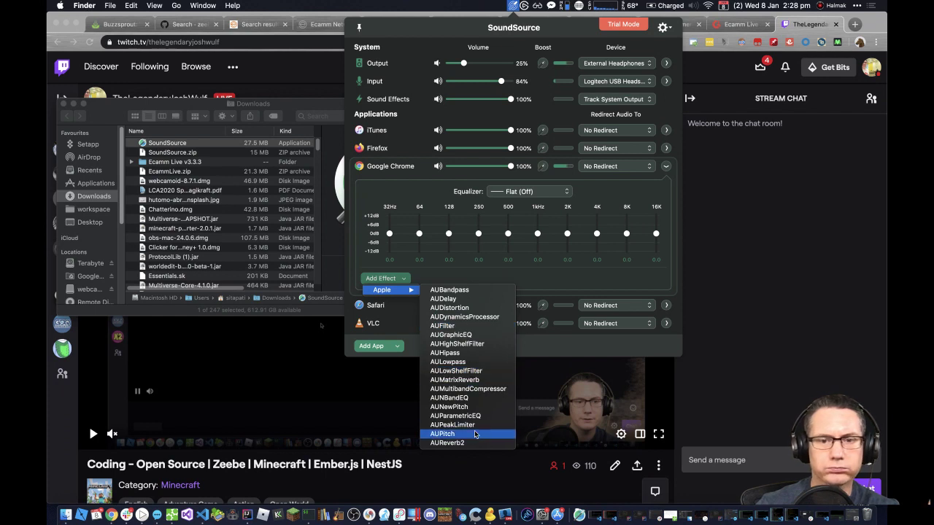
click(621, 352)
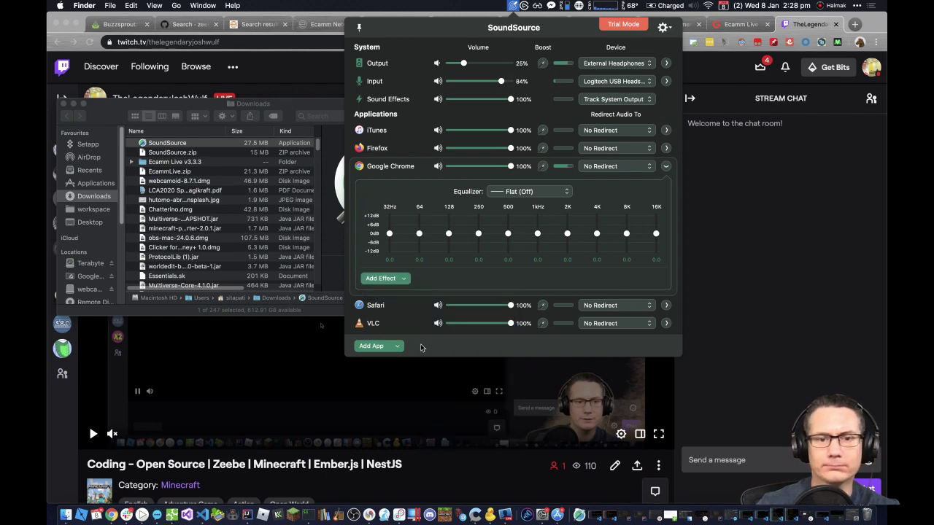
Step: Check the applications that can be added in SoundSource and review its preferences for plugin options
click(396, 347)
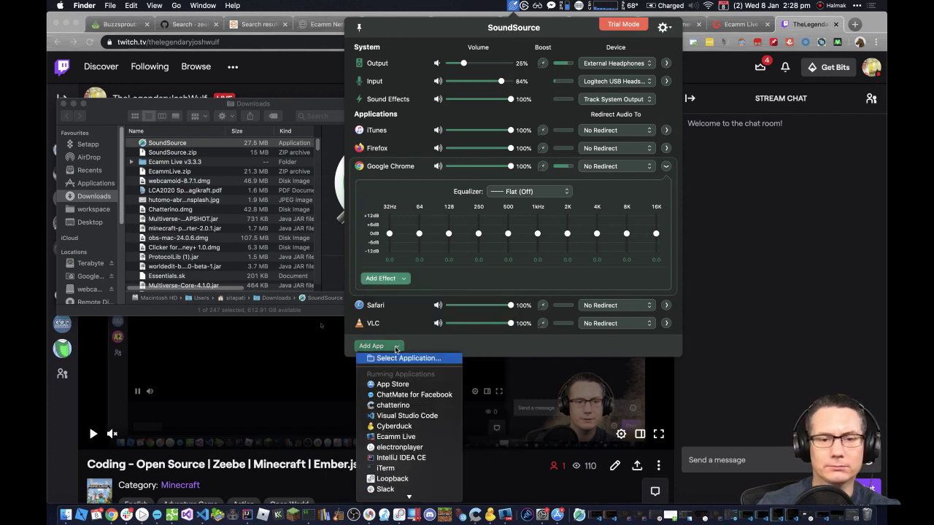
click(482, 349)
click(664, 30)
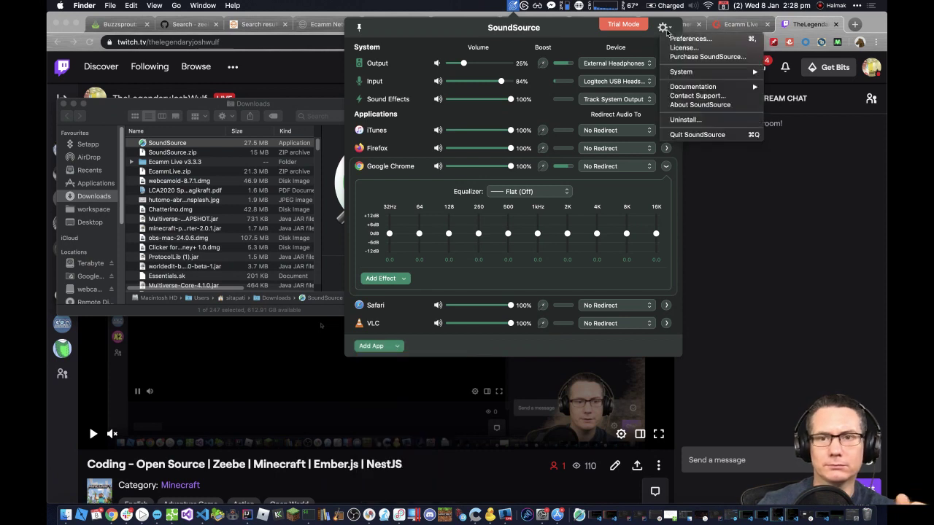
click(675, 39)
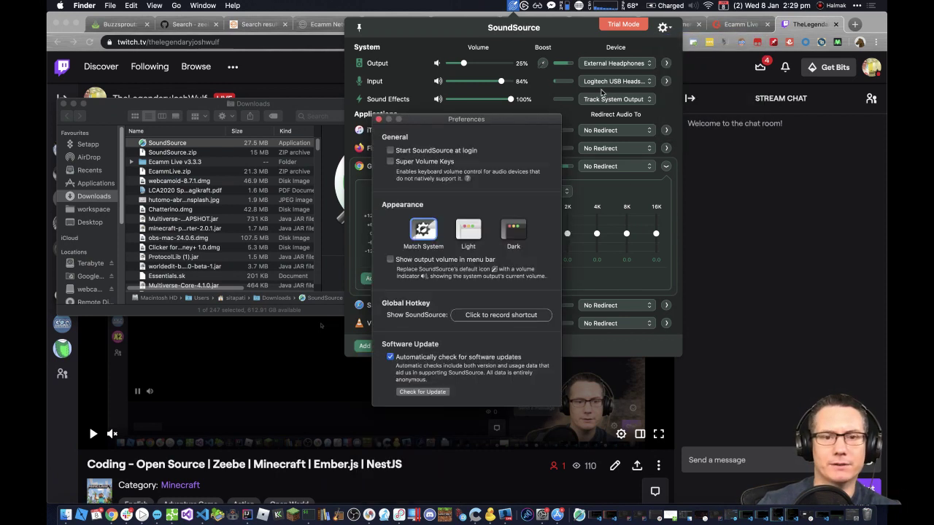
click(379, 120)
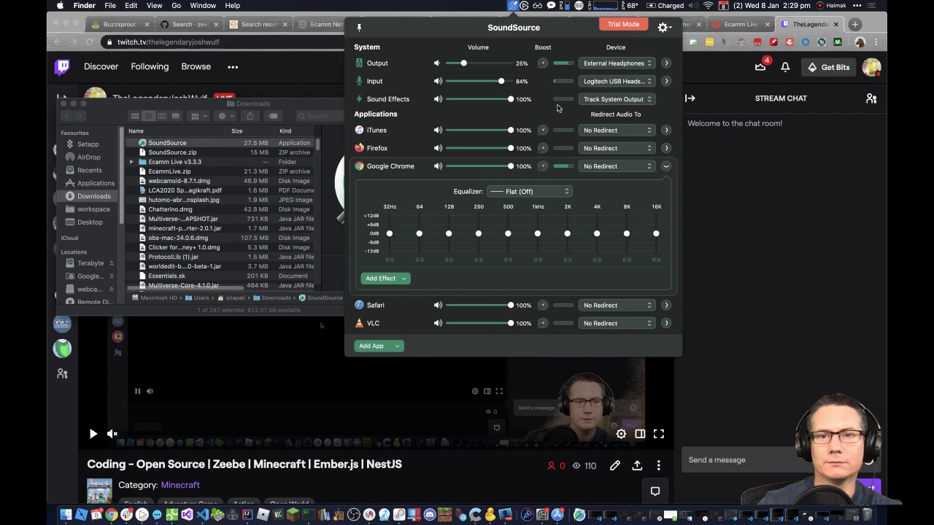
Step: Open the SoundSource manual and read the Audio Effects page on where Audio Unit plugins must be installed
click(662, 28)
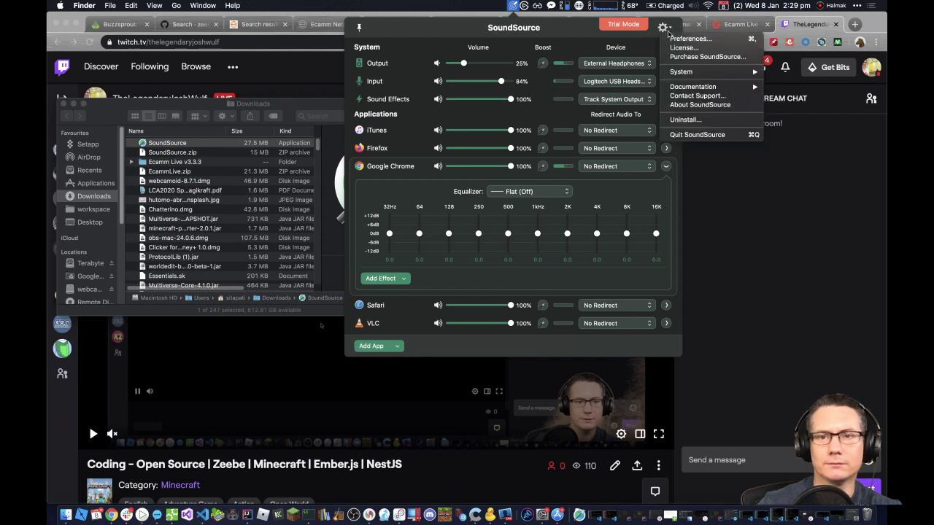
mouse_move(729, 86)
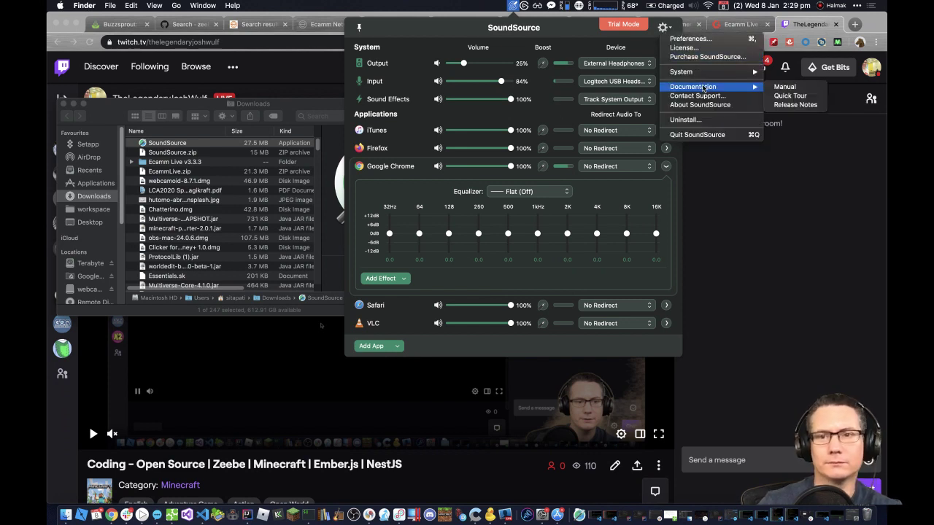
click(784, 87)
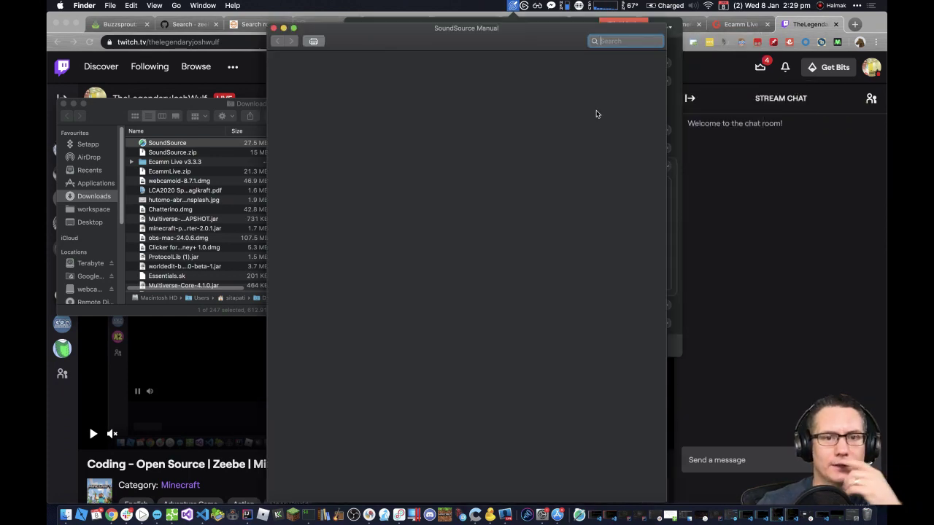
click(304, 186)
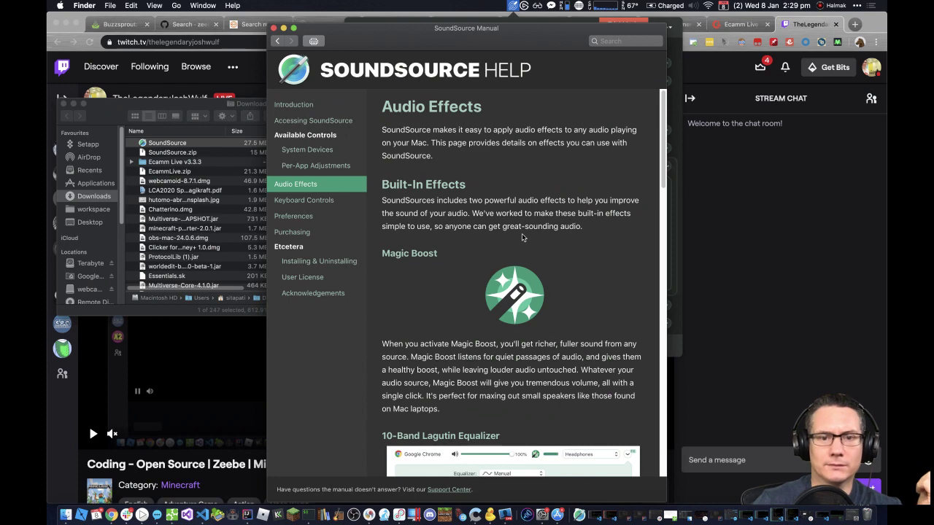
scroll(521, 237, down, 4)
scroll(522, 238, down, 10)
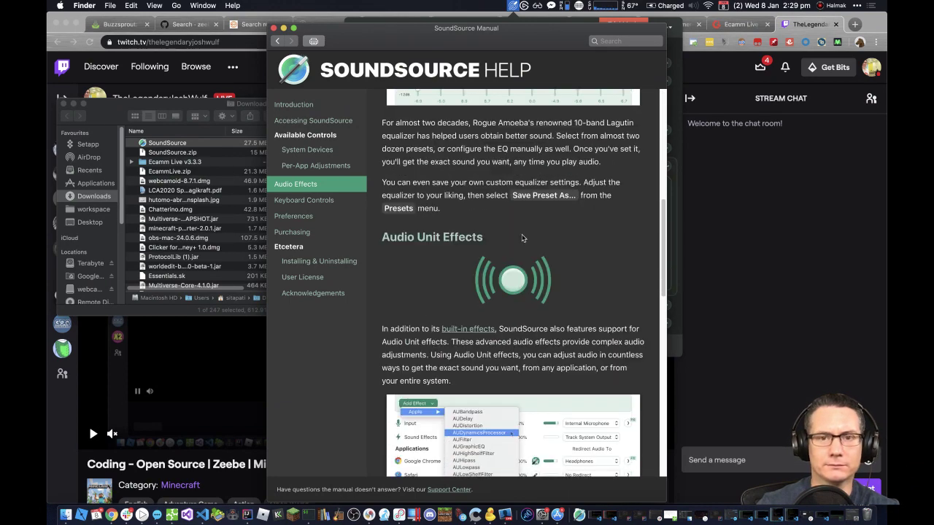
scroll(521, 238, up, 3)
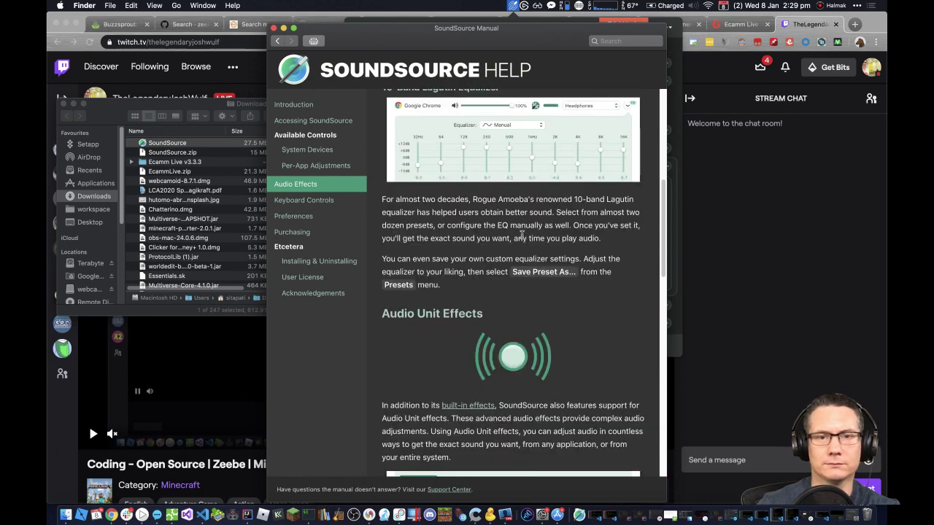
scroll(522, 234, down, 6)
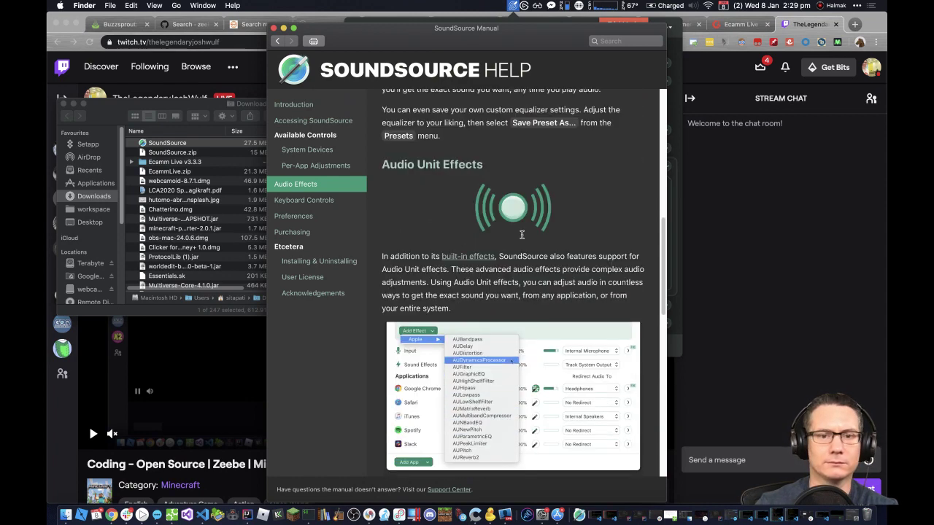
scroll(523, 240, down, 5)
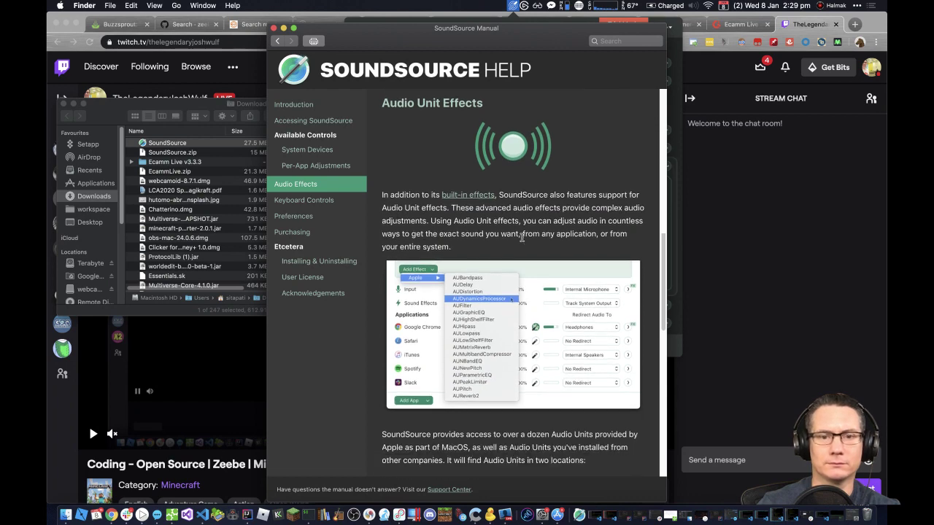
scroll(523, 241, down, 1)
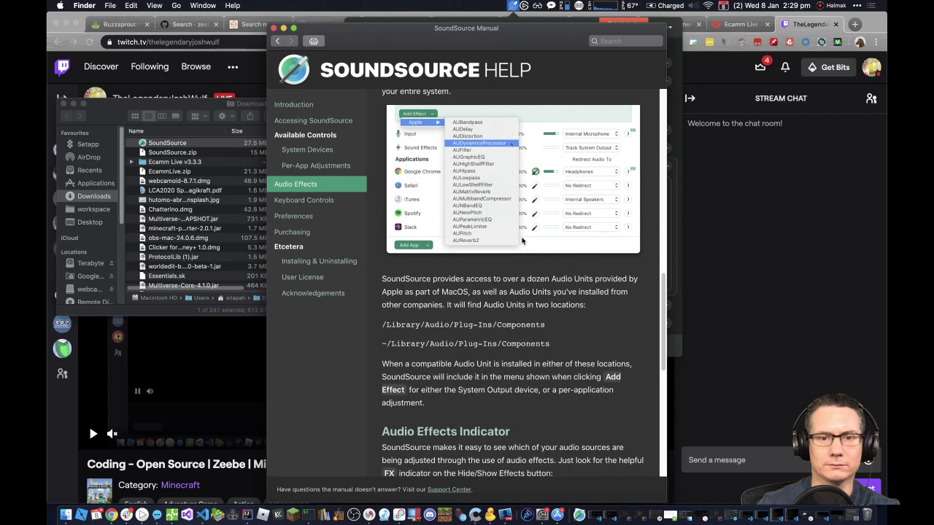
scroll(522, 240, down, 1)
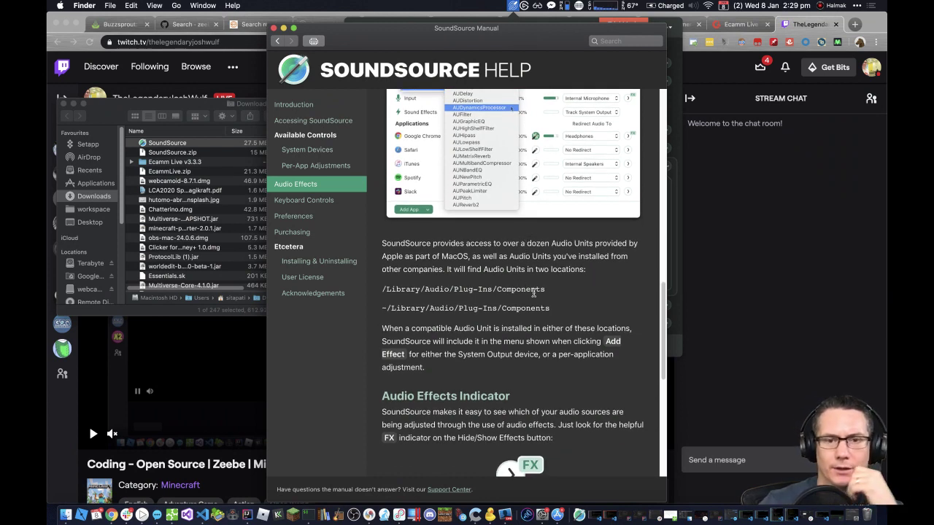
Step: Copy the plugin folder path /Library/Audio/Plug-Ins/Components from the manual
drag(546, 290, 376, 290)
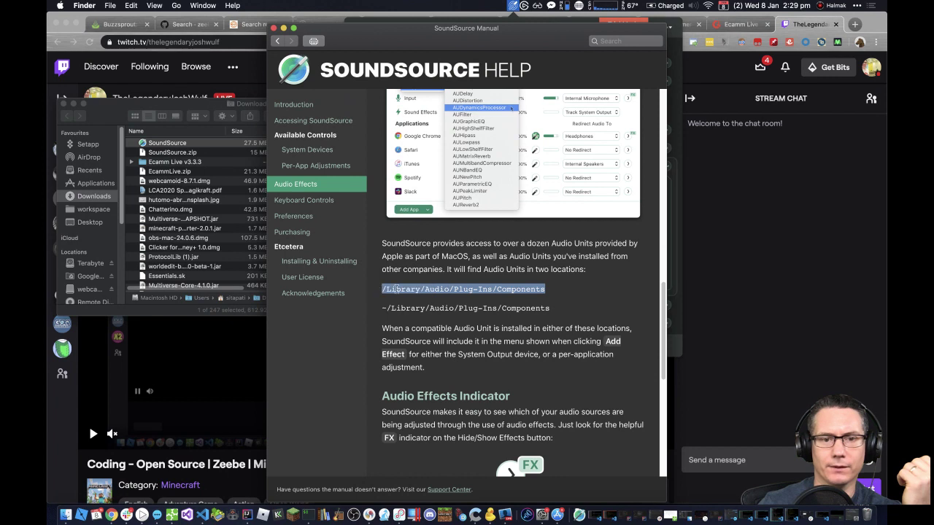
right_click(400, 289)
click(443, 321)
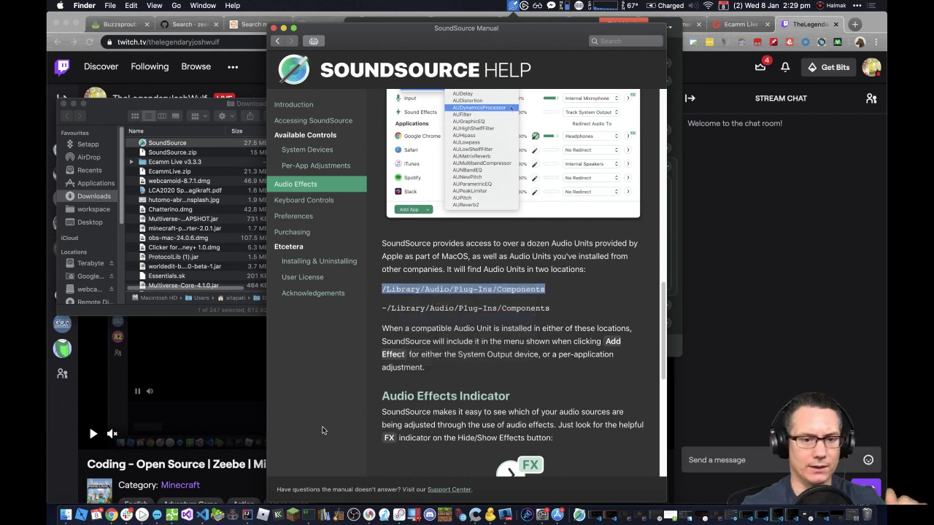
Step: Switch to the iTerm2 terminal and list the contents of /Library/Audio/Plug-Ins/Components with ls
click(307, 515)
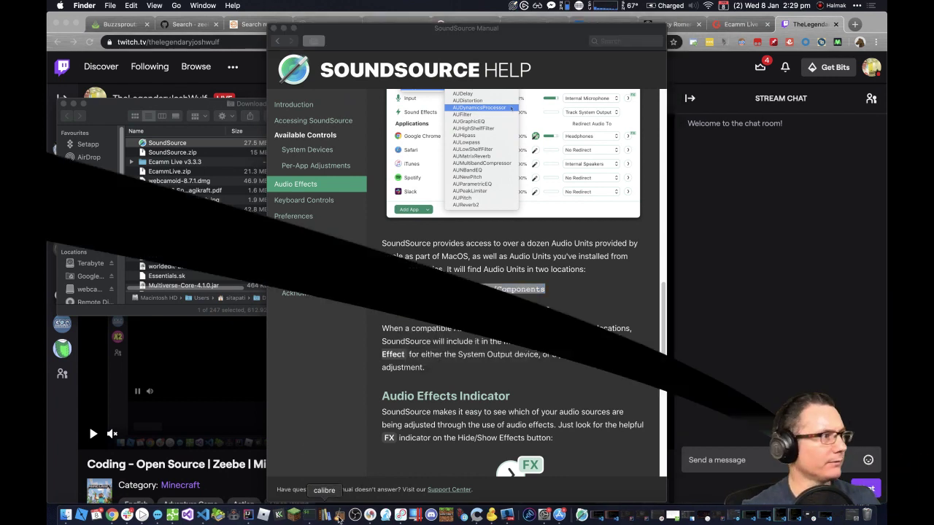
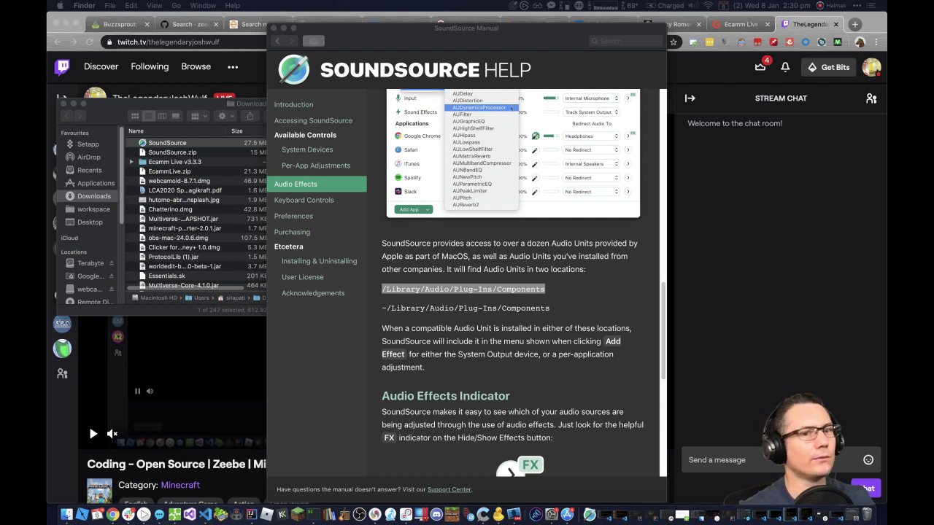
key(alt+space)
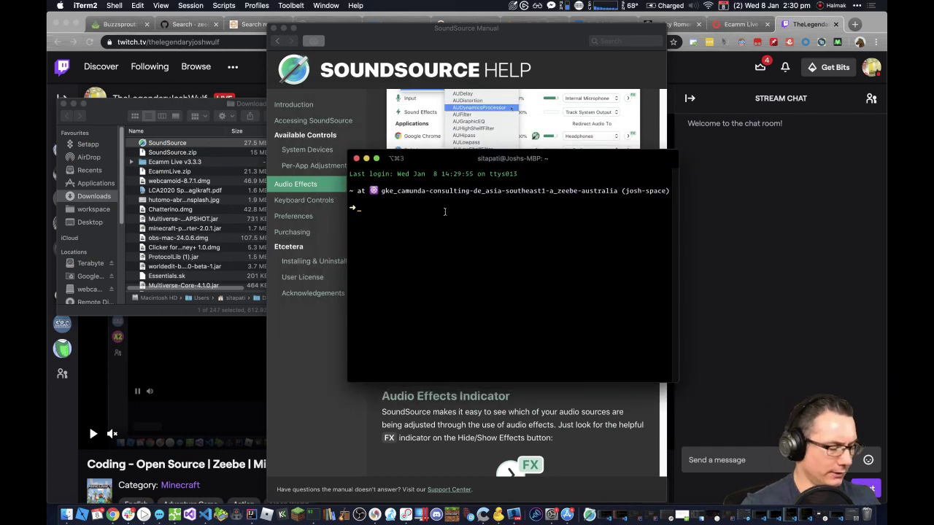
text(ls)
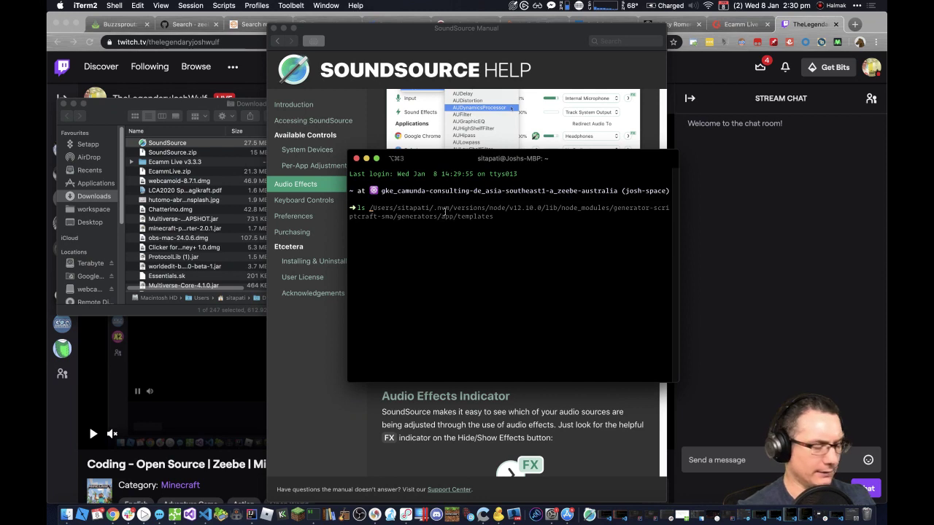
key(alt+space)
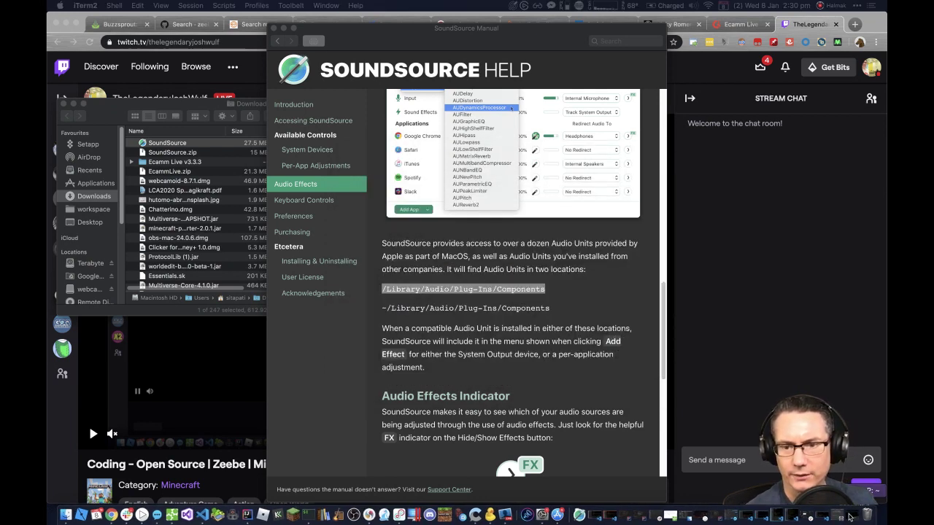
key(alt+space)
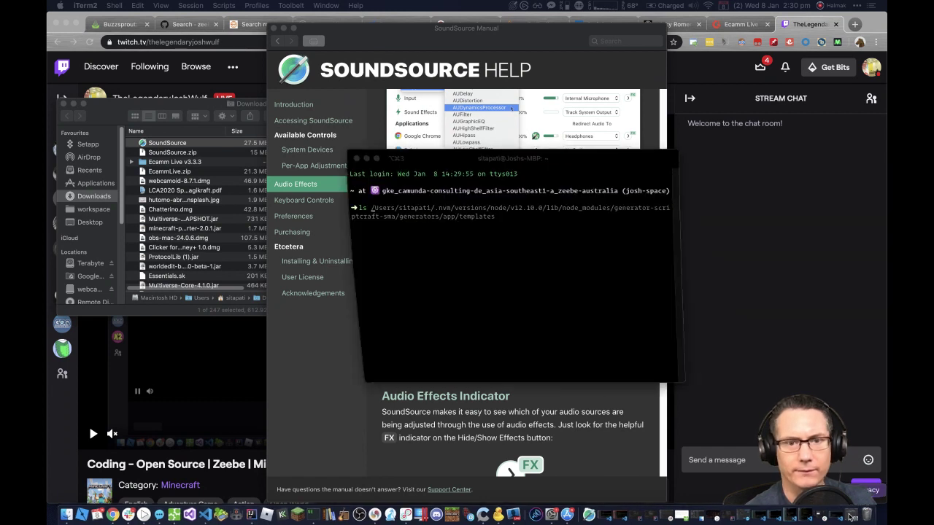
text(/Library/Audio/Plug-Ins/Components)
key(Return)
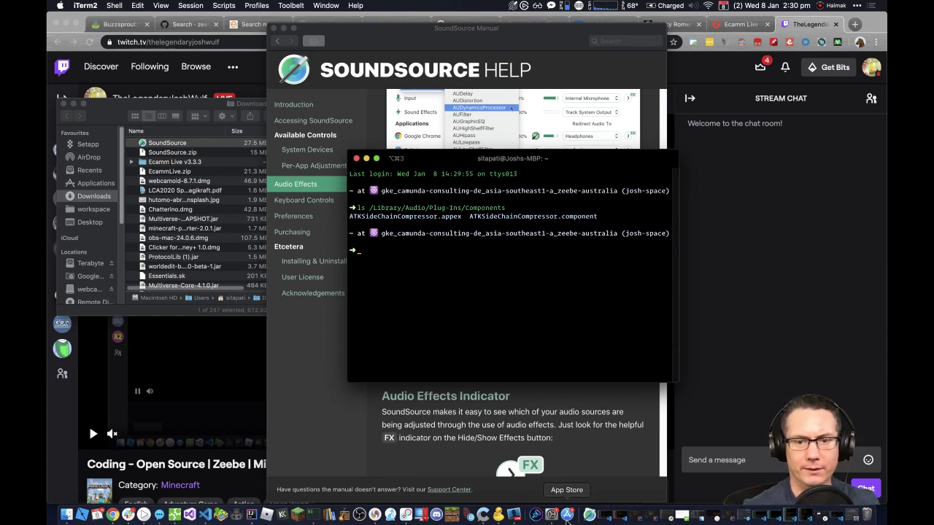
Step: Return to SoundSource, close its manual, and check the effects available for Google Chrome
click(513, 6)
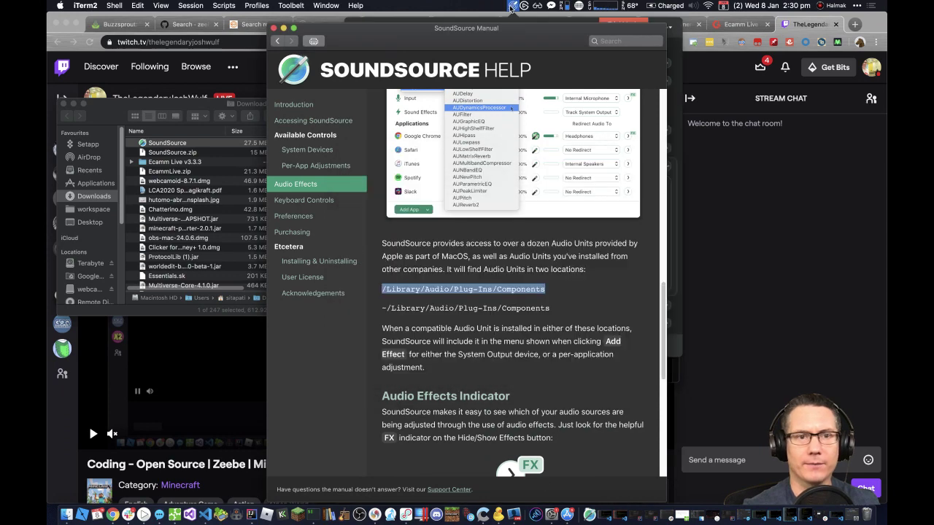
click(273, 27)
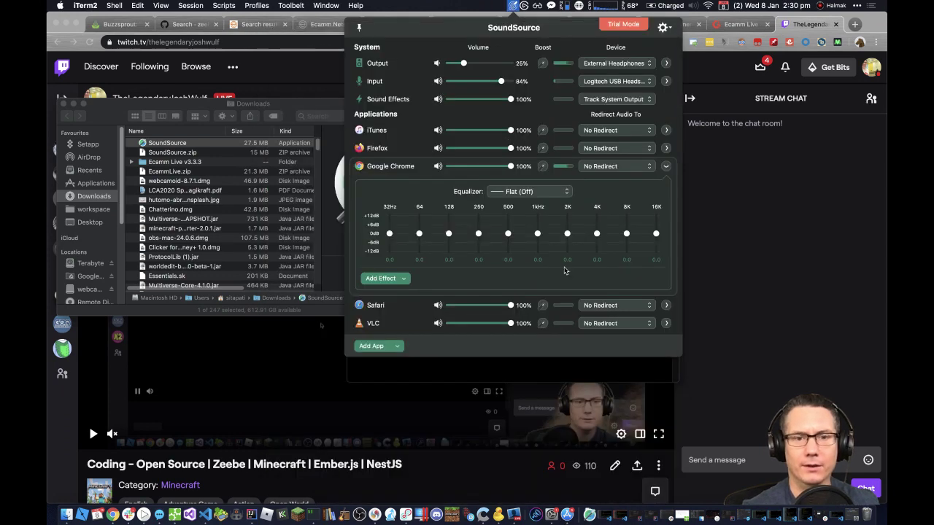
click(385, 281)
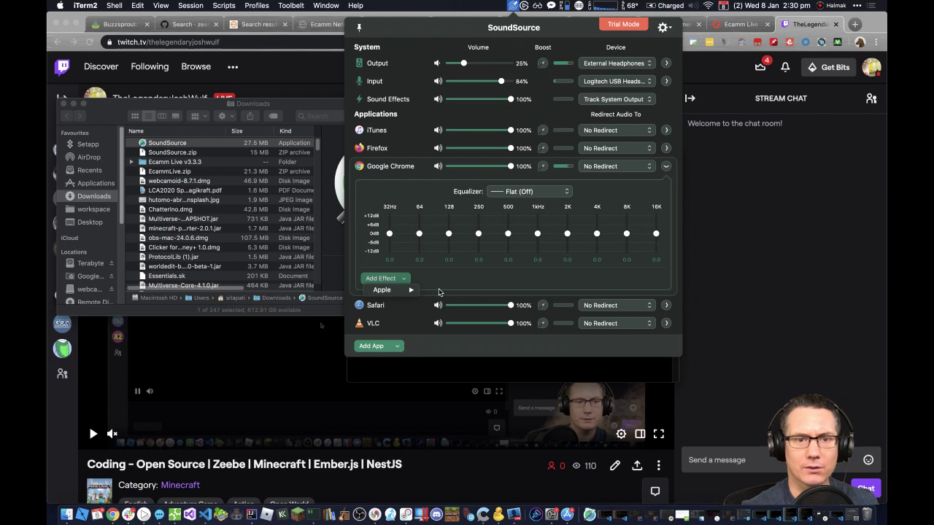
mouse_move(408, 290)
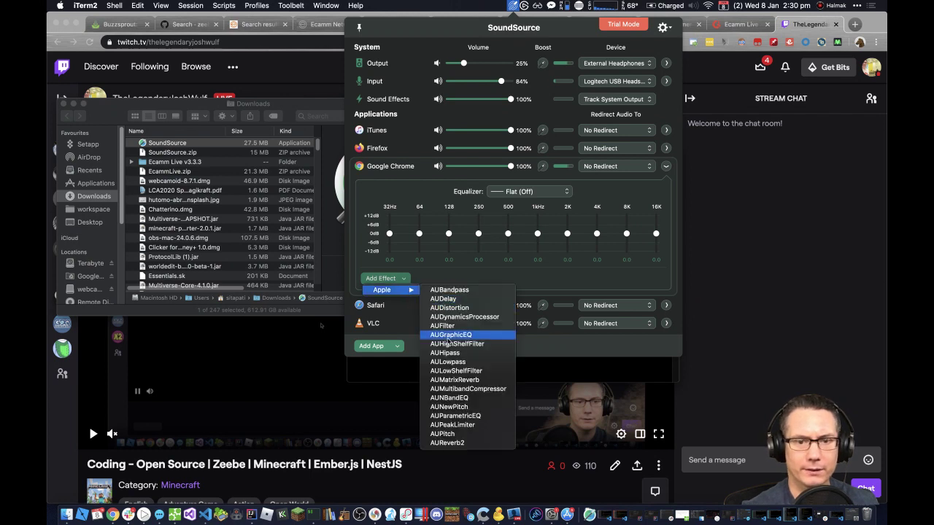
click(580, 291)
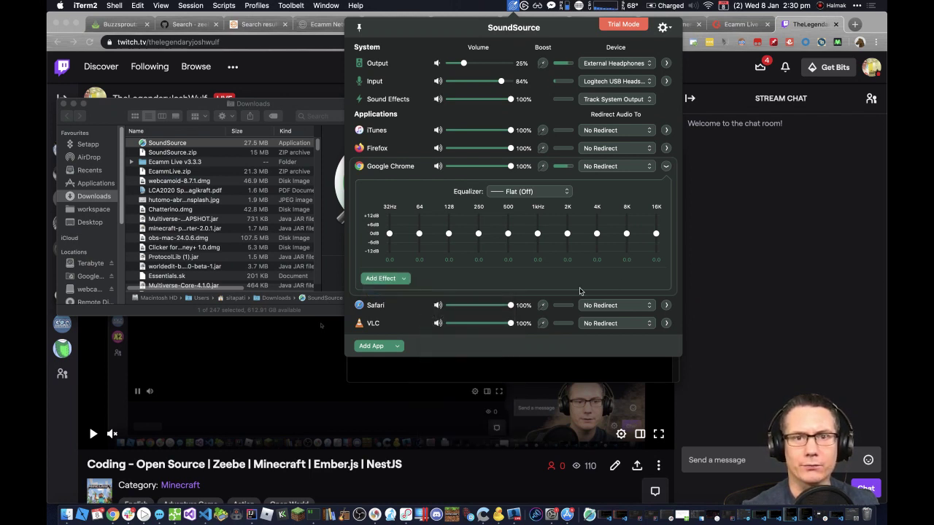
Step: Quit and relaunch SoundSource, choosing to start it manually rather than at login
right_click(516, 5)
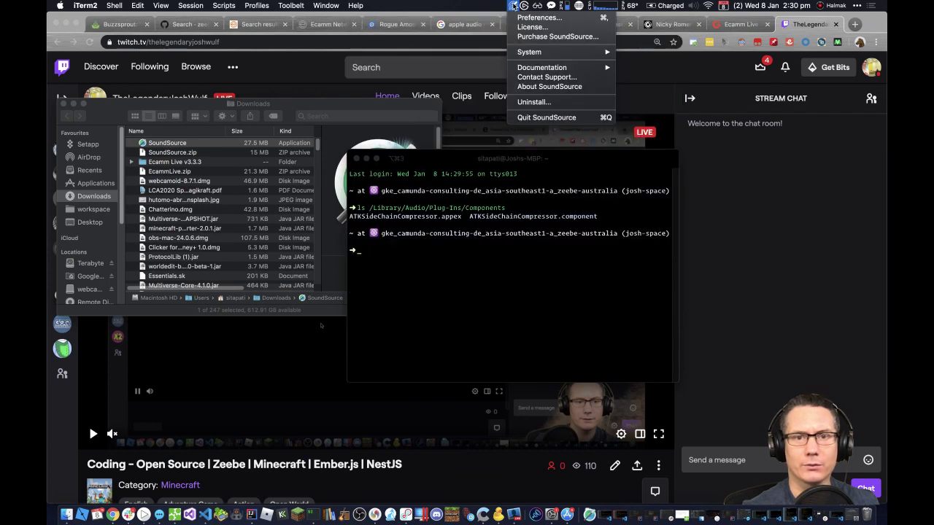
click(557, 121)
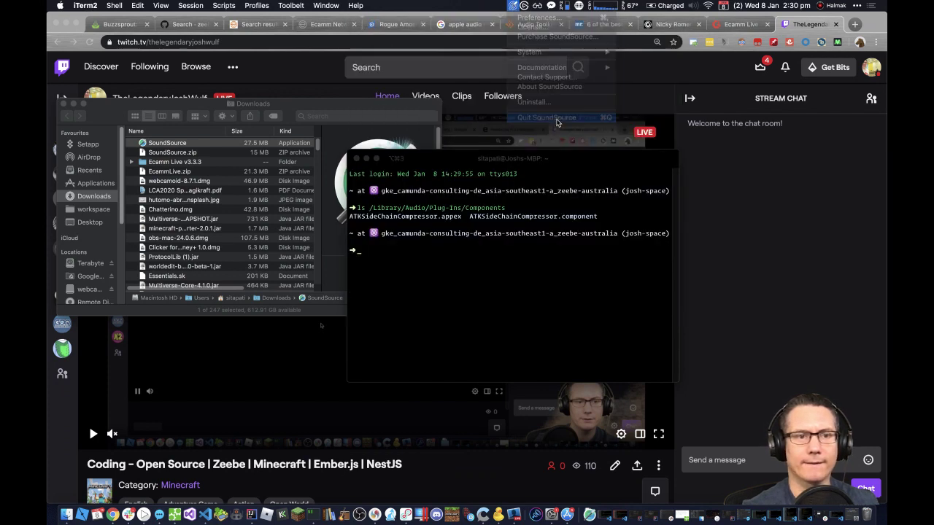
click(202, 146)
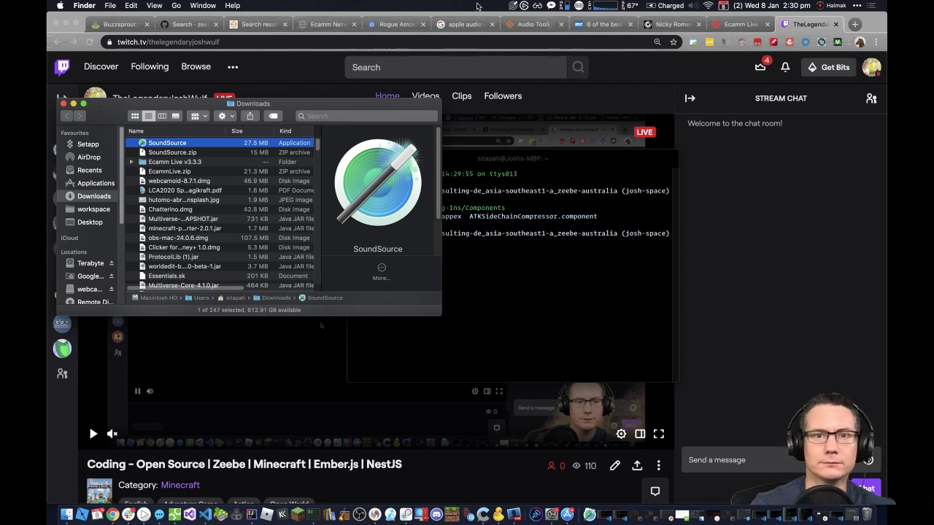
click(514, 5)
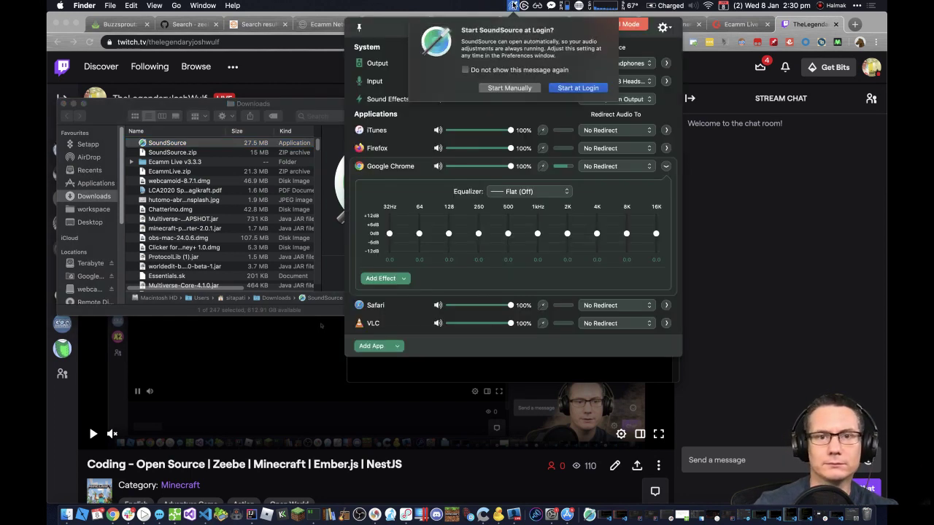
click(518, 88)
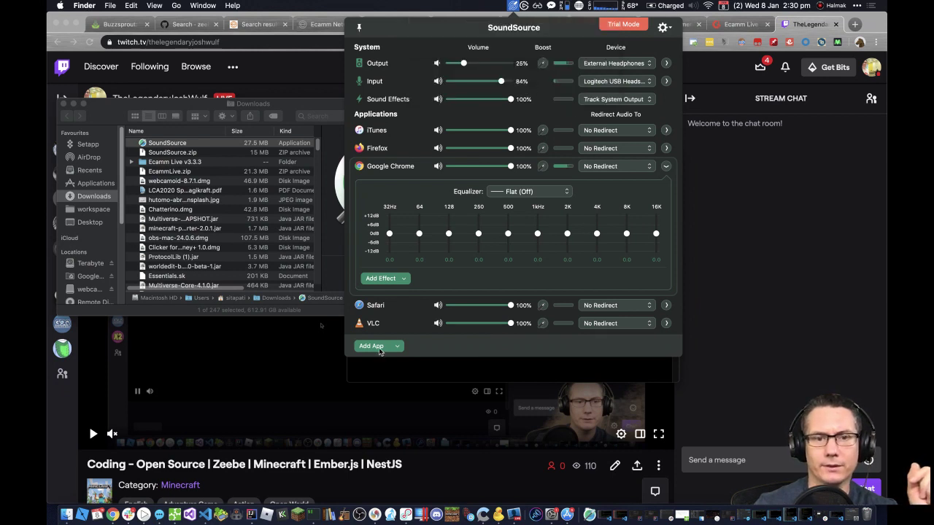
Step: Add the ATKSideChainCompressor effect to Google Chrome
click(403, 282)
mouse_move(433, 300)
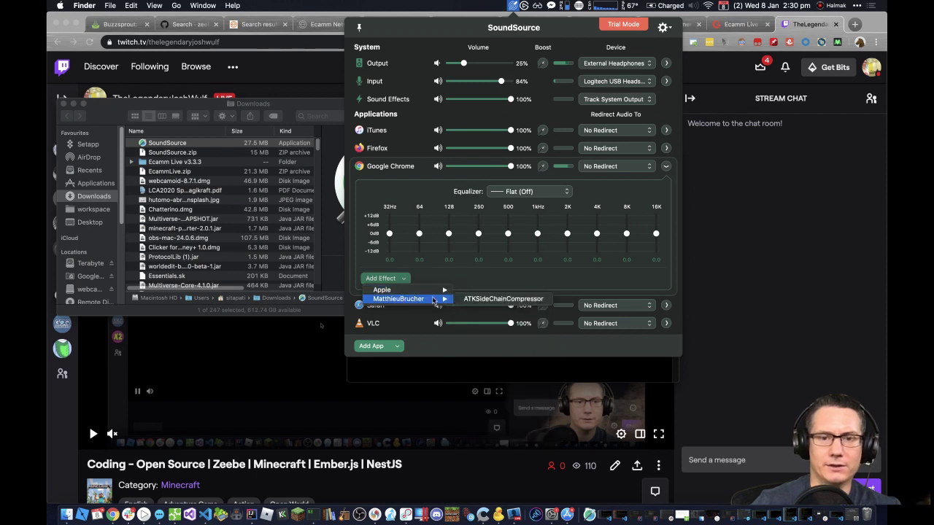
click(469, 299)
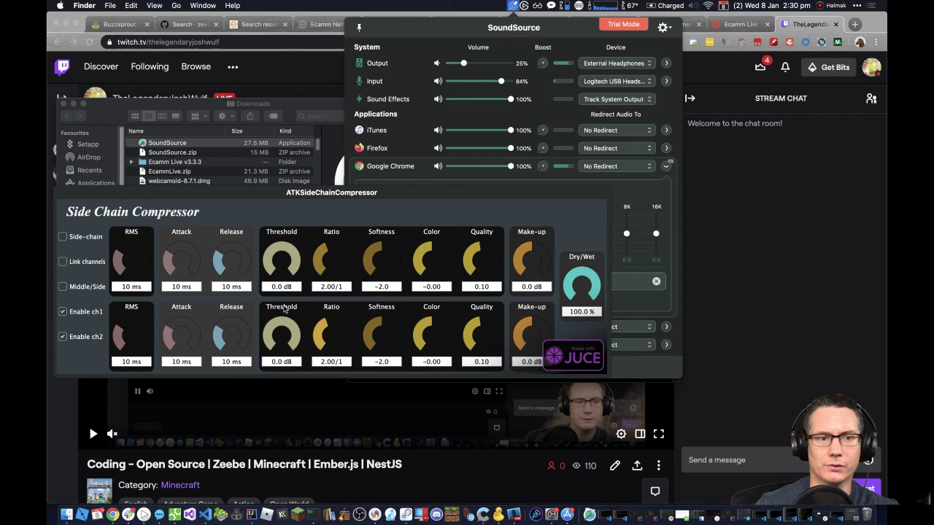
Step: Turn on Side-chain and Link channels in the ATKSideChainCompressor effect and reposition its window
click(63, 238)
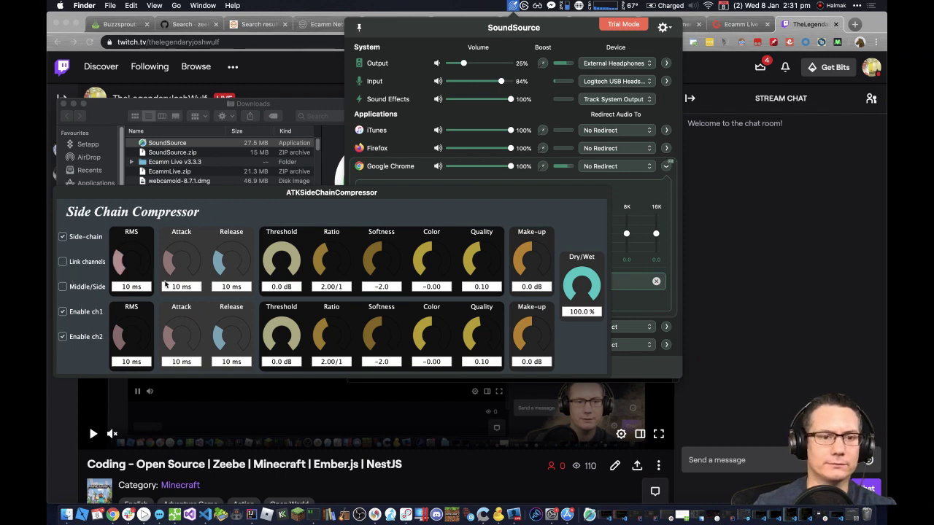
click(64, 262)
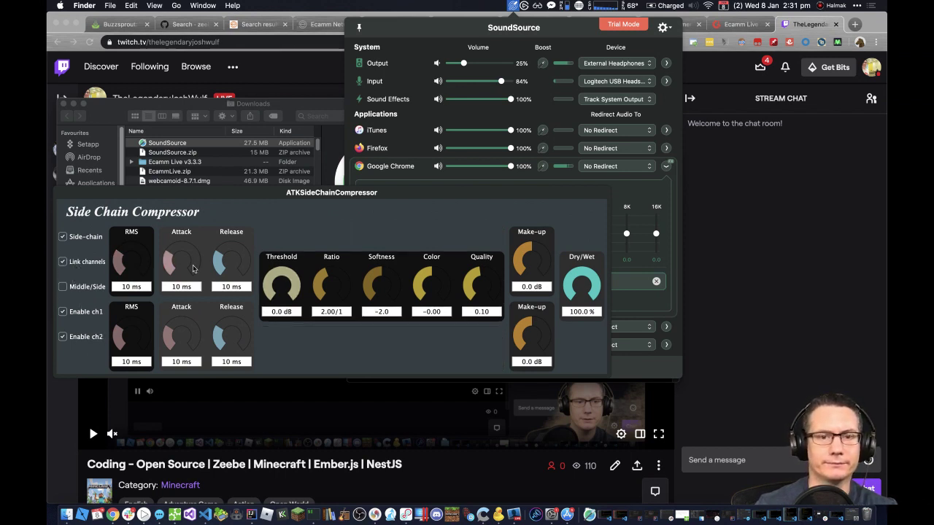
drag(254, 195, 291, 68)
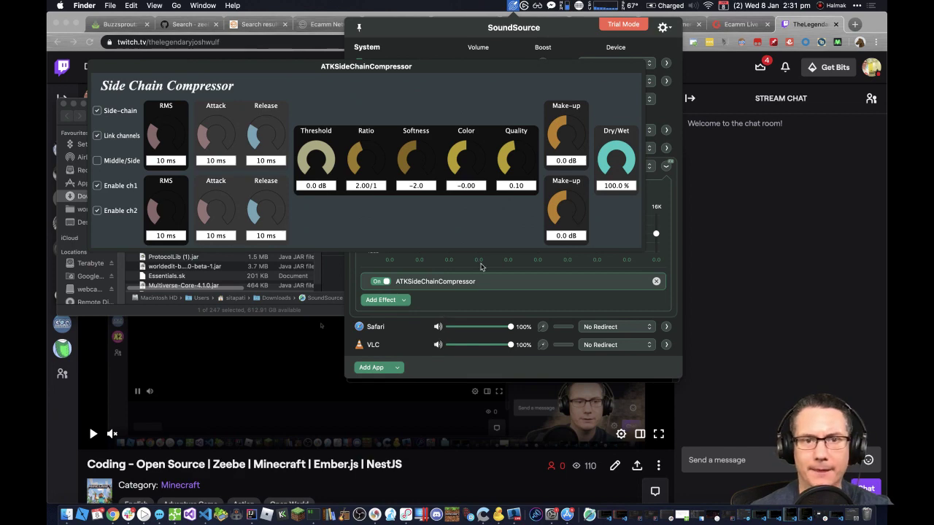
drag(482, 67, 576, 180)
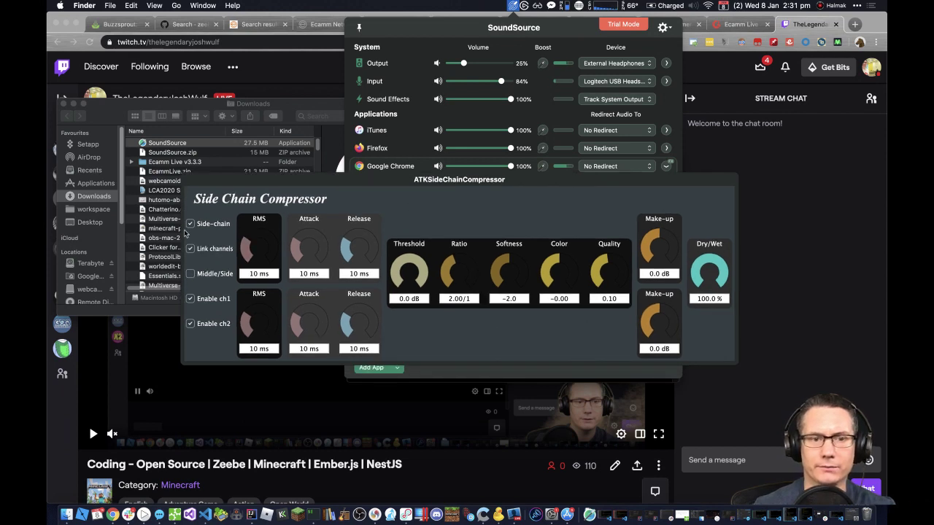
click(189, 275)
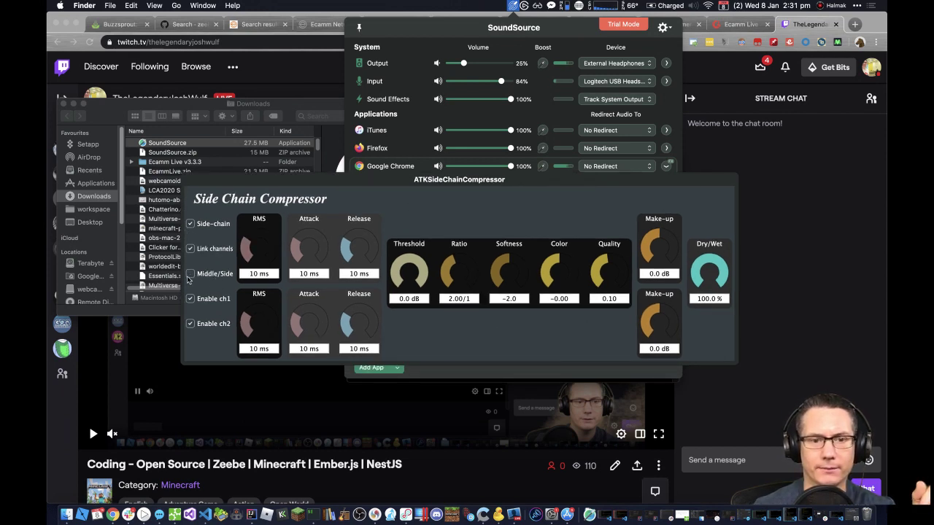
click(189, 275)
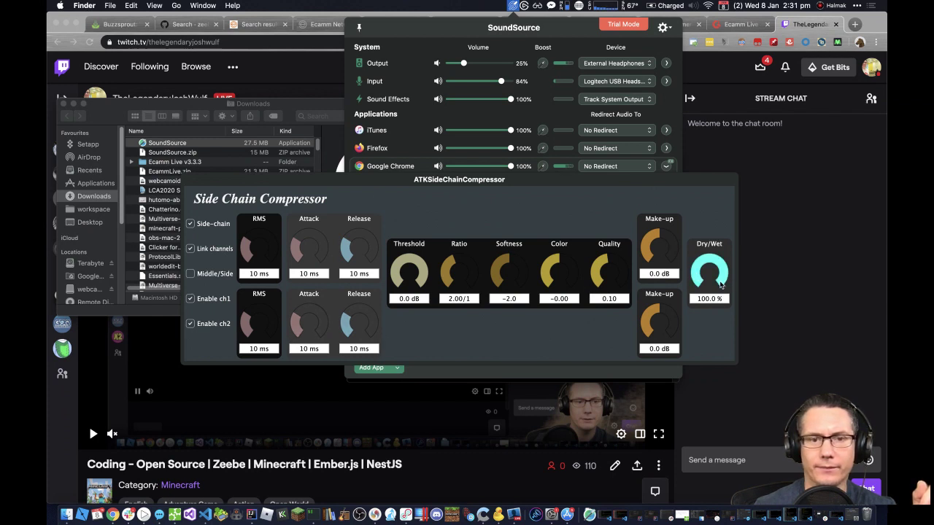
Step: Switch to Chrome and look through the open Kickstart plugin and MusicRadar sidechain compression pages
click(738, 28)
click(739, 28)
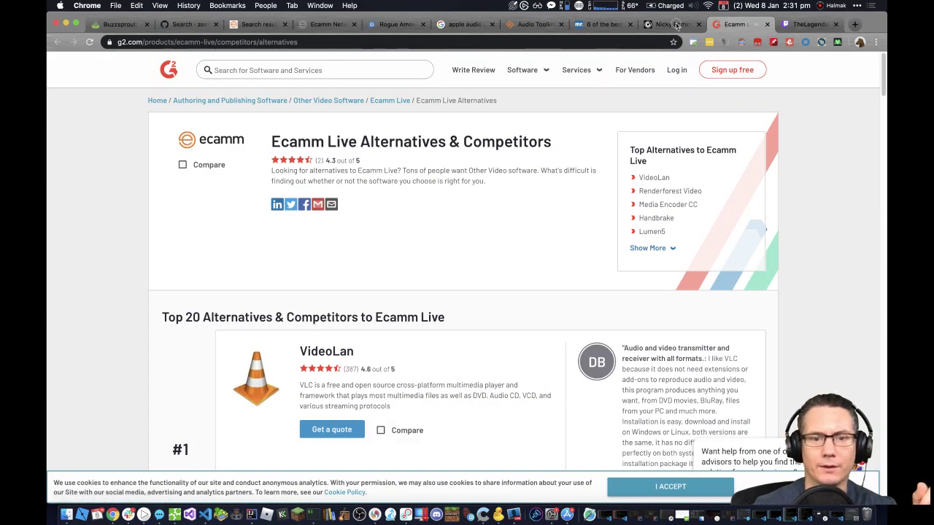
click(671, 24)
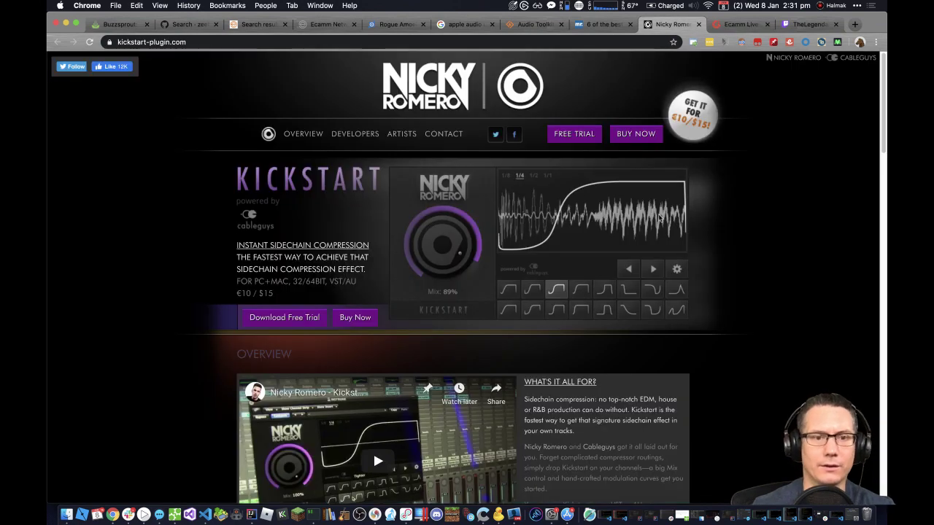
scroll(594, 341, down, 3)
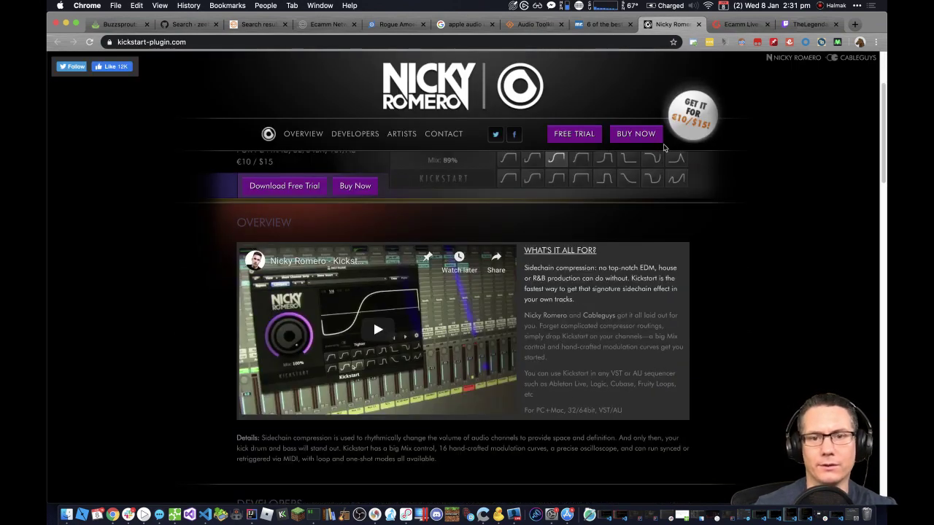
click(602, 24)
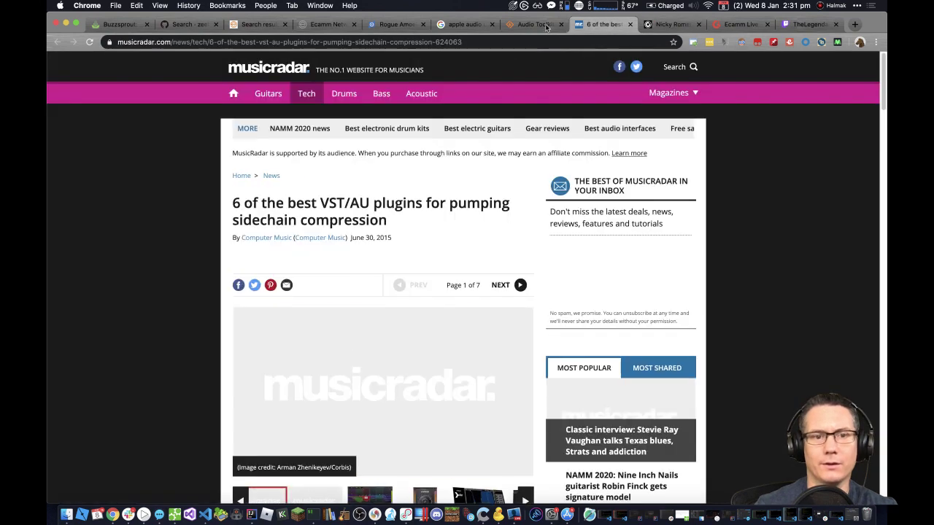
Step: Look over the SourceForge Audio Toolkit plugins project and go back through its pages to the ATK Side Chain Compressor product page
click(536, 24)
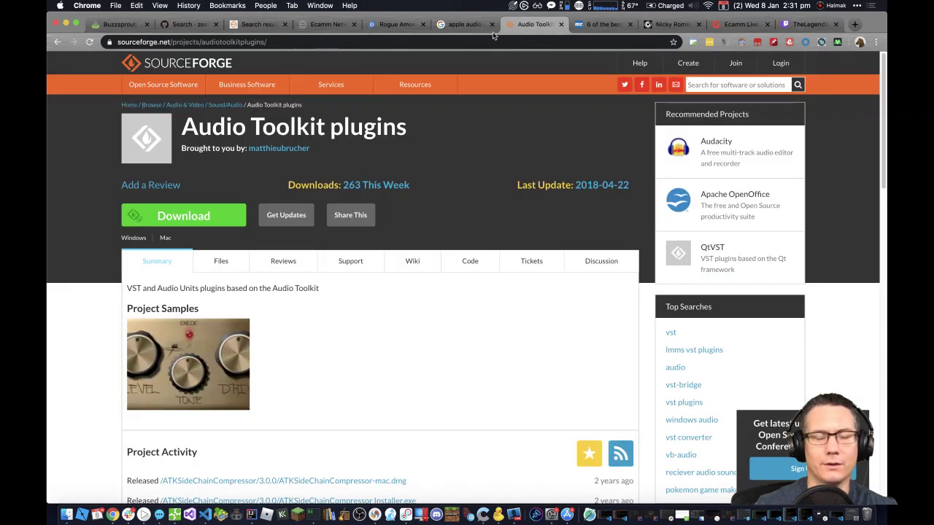
scroll(97, 215, down, 5)
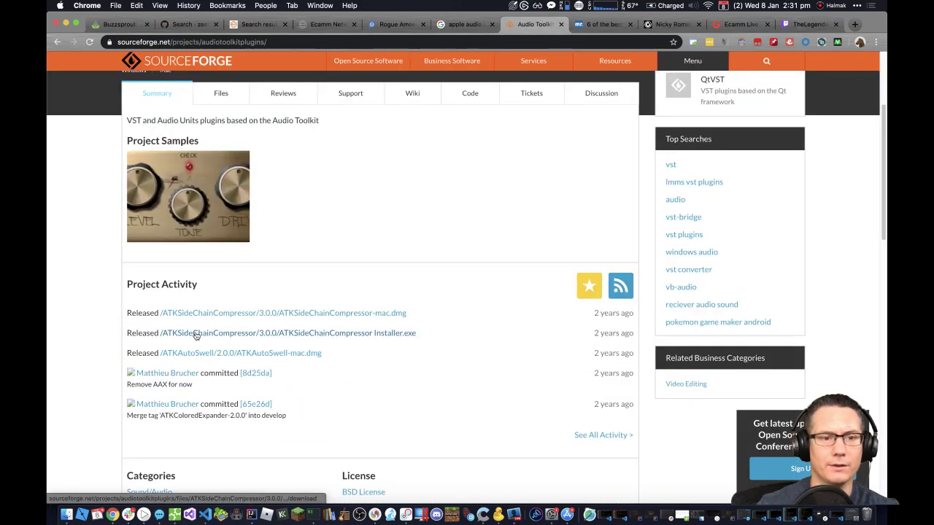
click(56, 42)
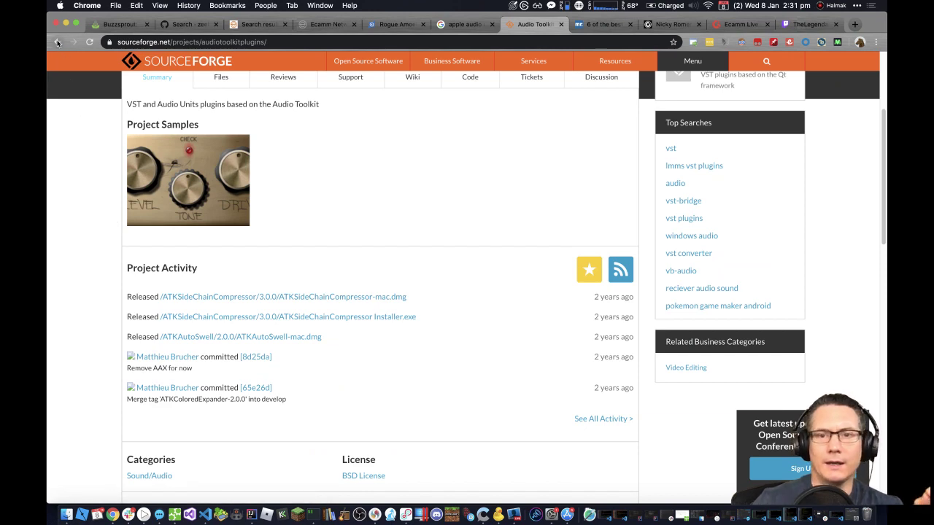
scroll(448, 358, down, 5)
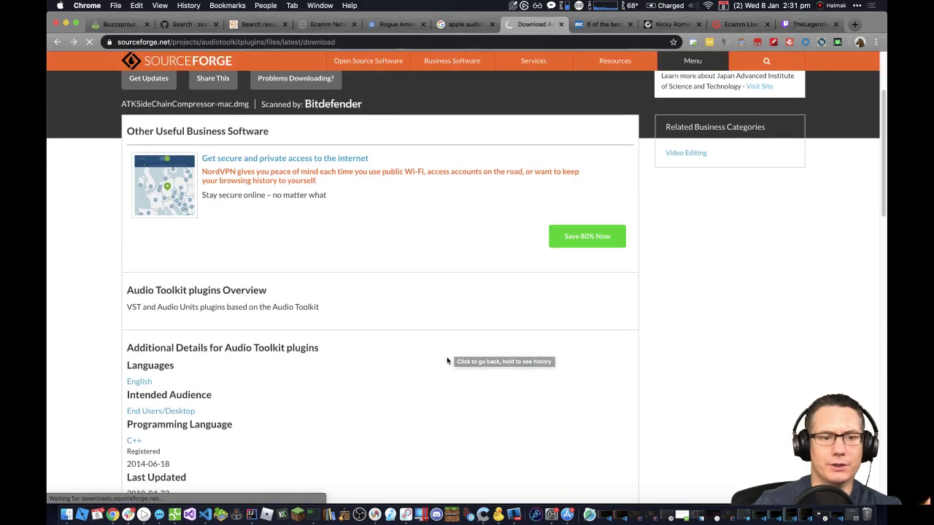
scroll(447, 361, down, 5)
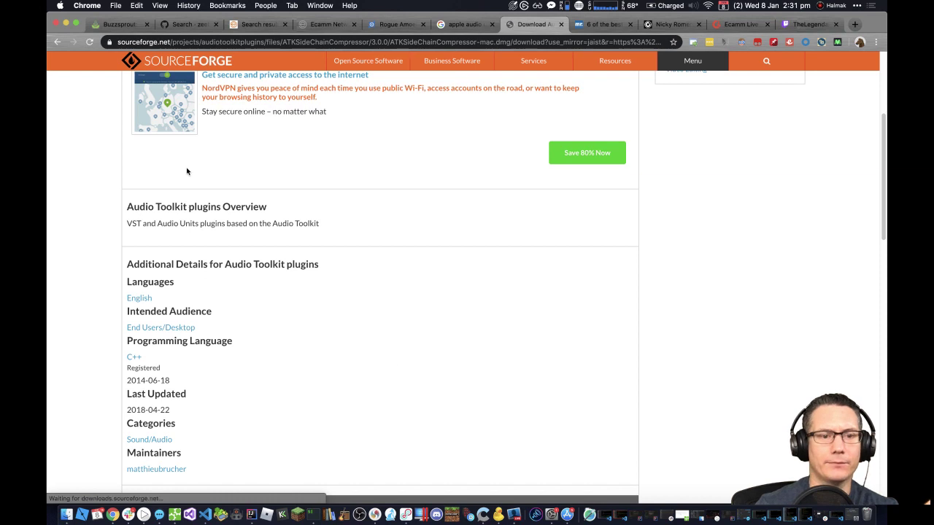
click(57, 42)
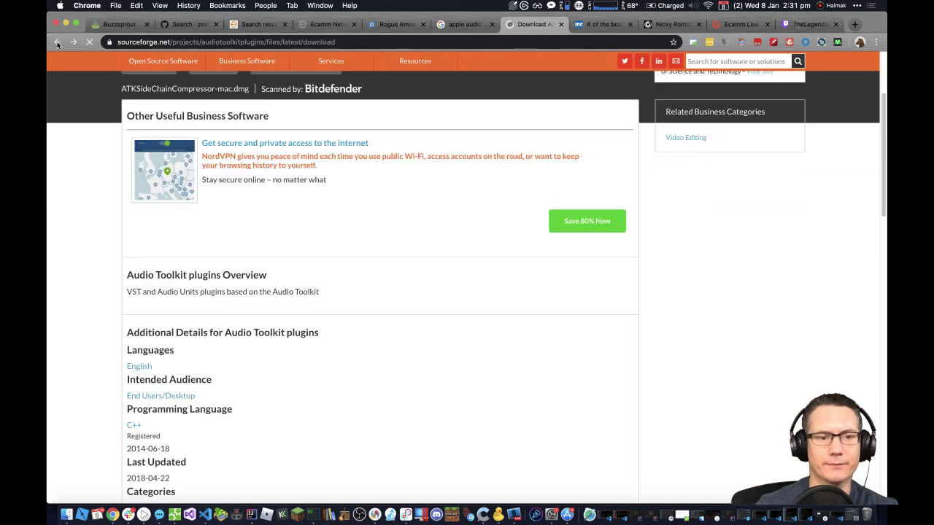
click(57, 42)
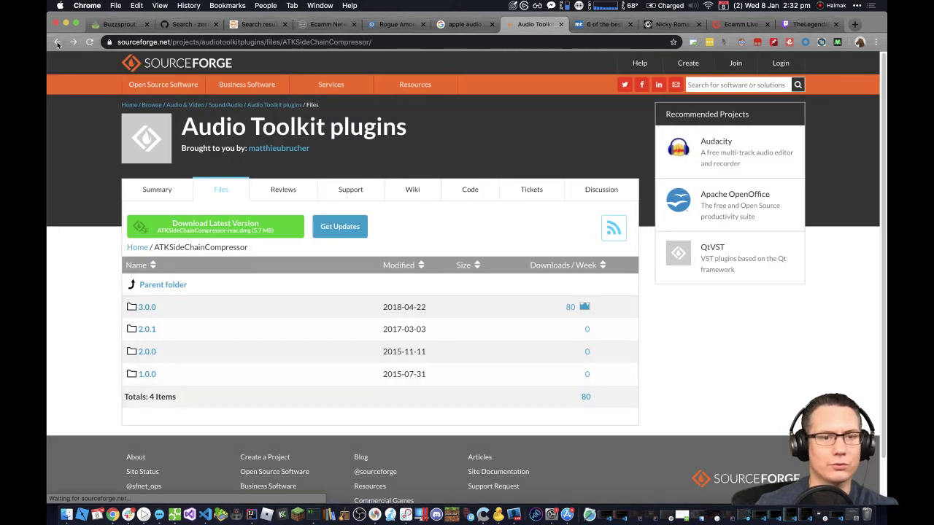
click(57, 42)
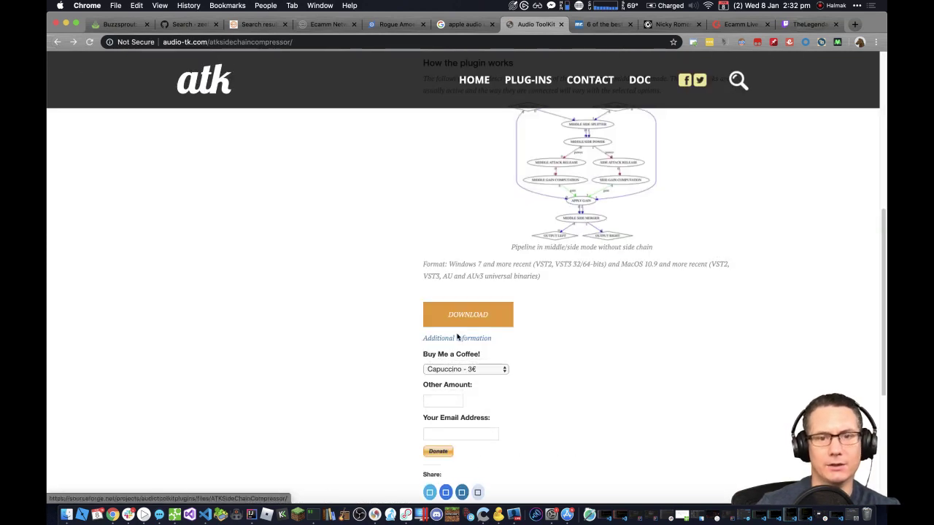
Step: Read the ATK Side Chain Compressor page's feature description, pipeline diagram and supported plugin formats
scroll(372, 383, up, 3)
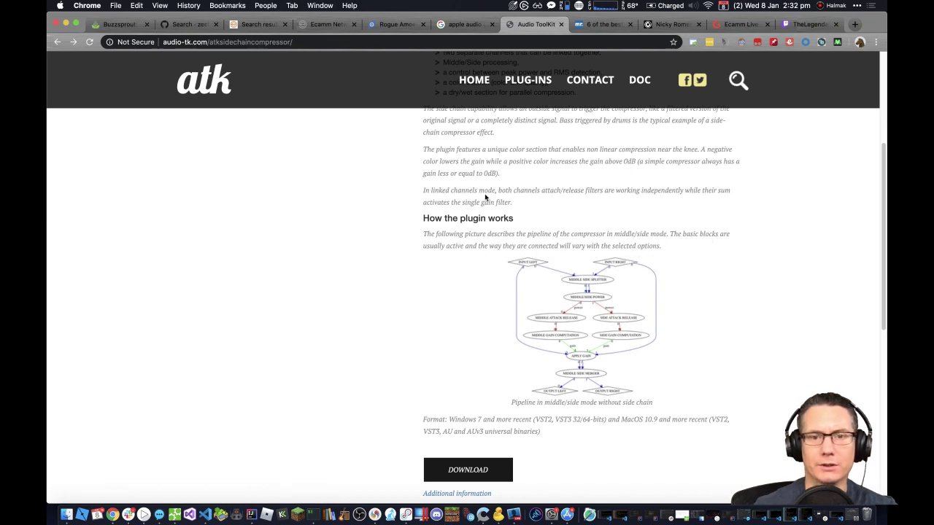
scroll(653, 197, up, 4)
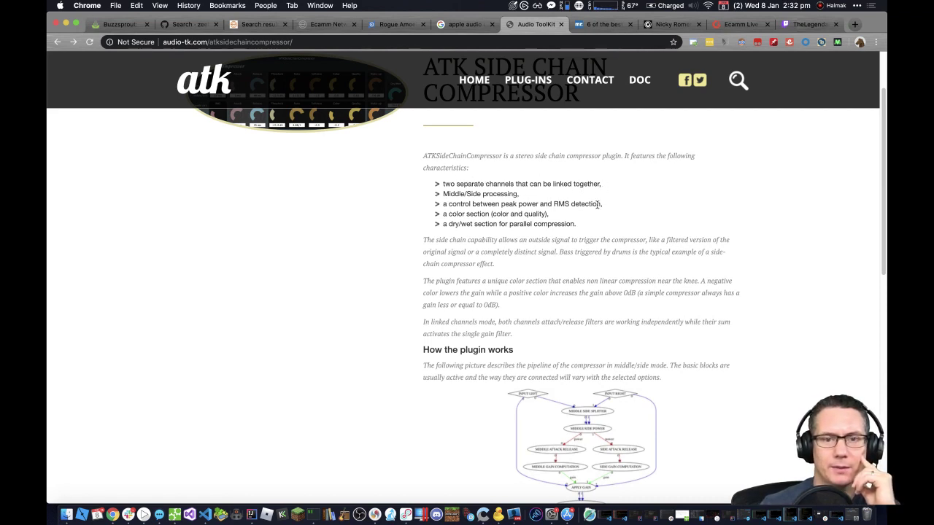
scroll(603, 217, down, 3)
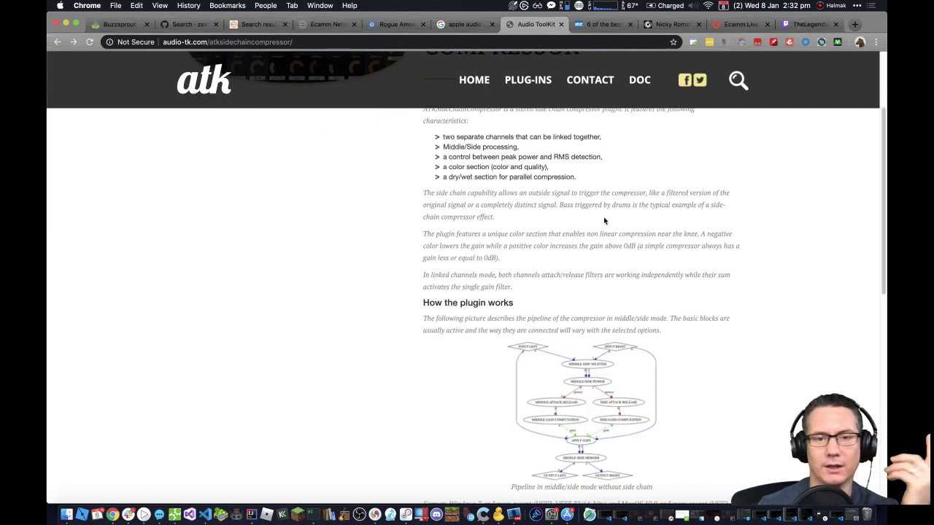
scroll(603, 218, down, 1)
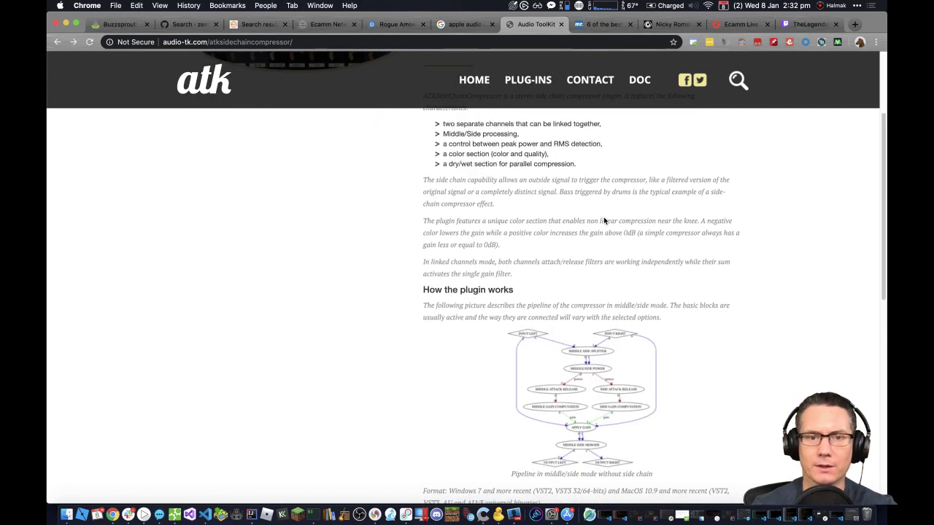
scroll(603, 220, down, 1)
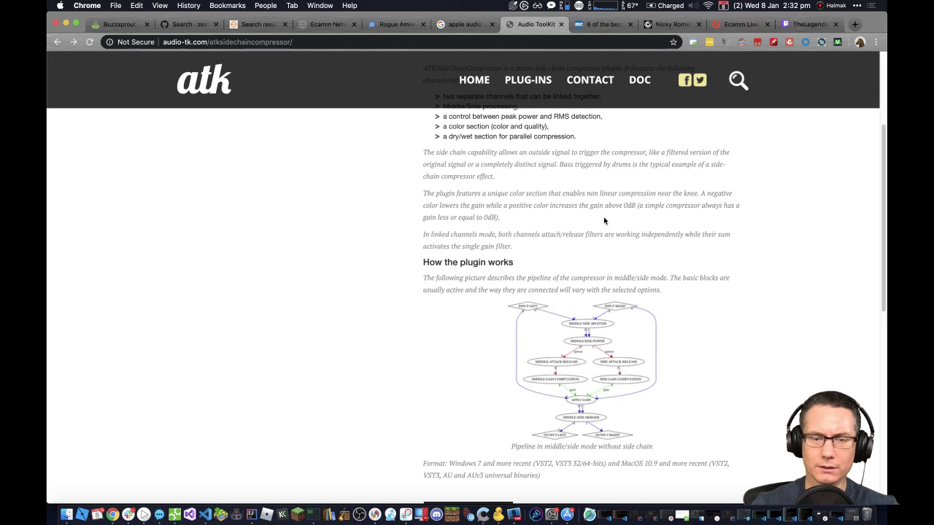
scroll(603, 220, down, 5)
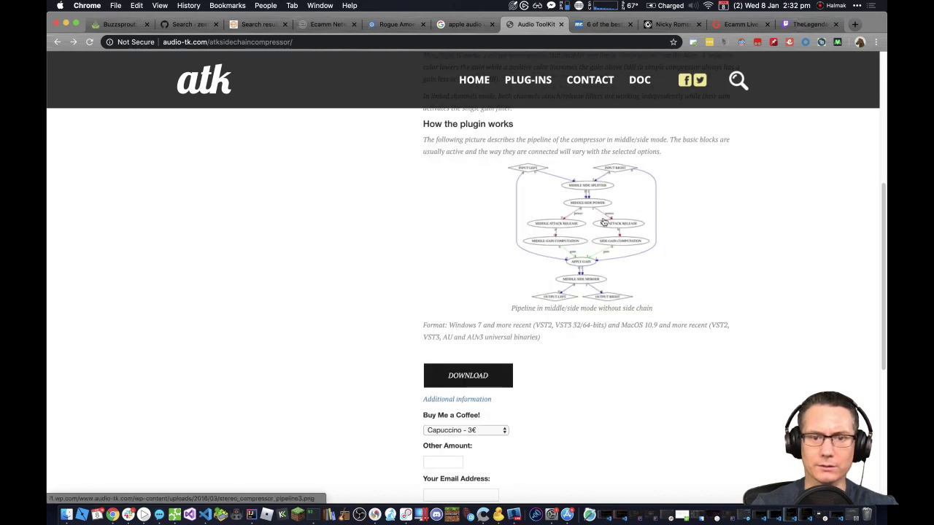
scroll(603, 221, down, 7)
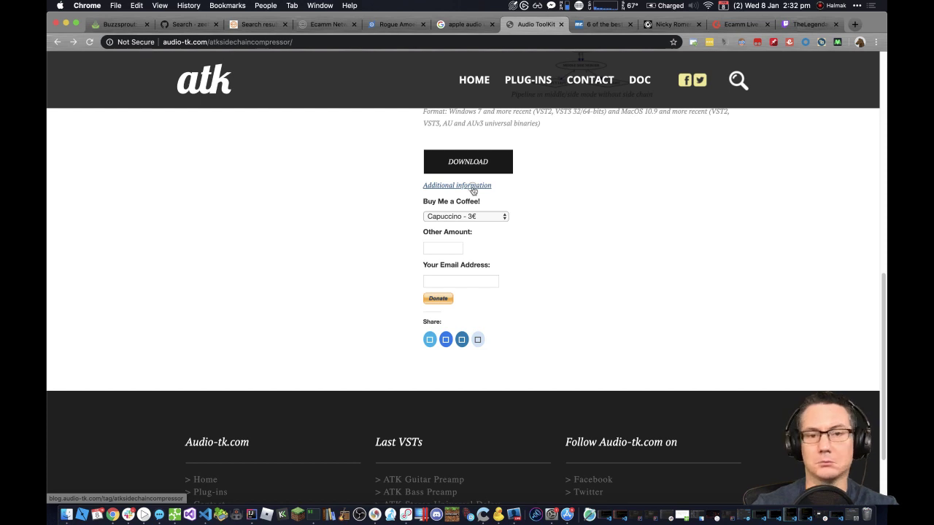
Step: Open the plugin's additional information, look through the ATKSideChainCompressor blog posts and open the full 1.0.0 announcement
click(473, 186)
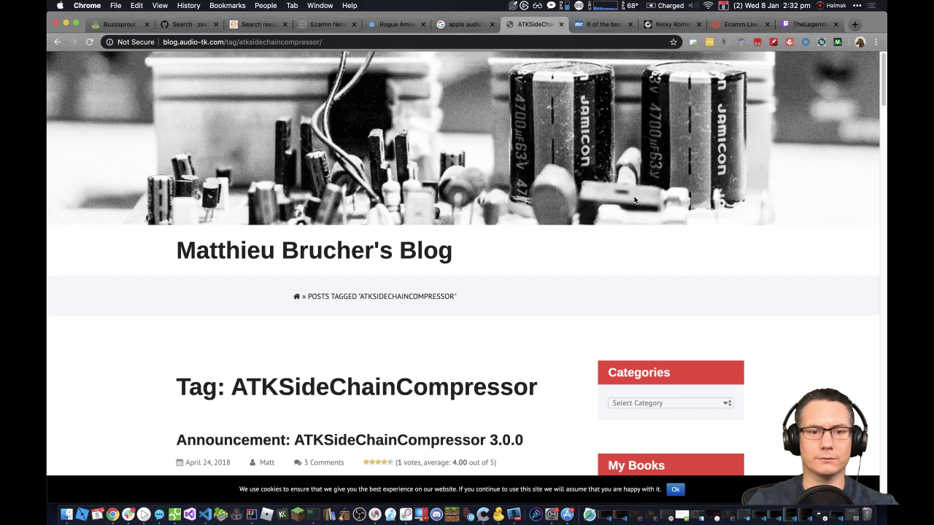
scroll(597, 296, down, 5)
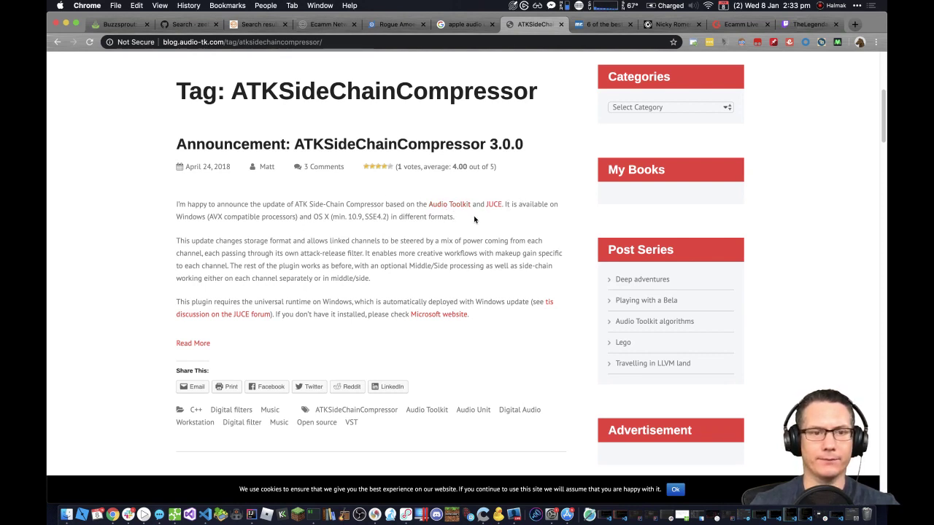
scroll(474, 223, down, 1)
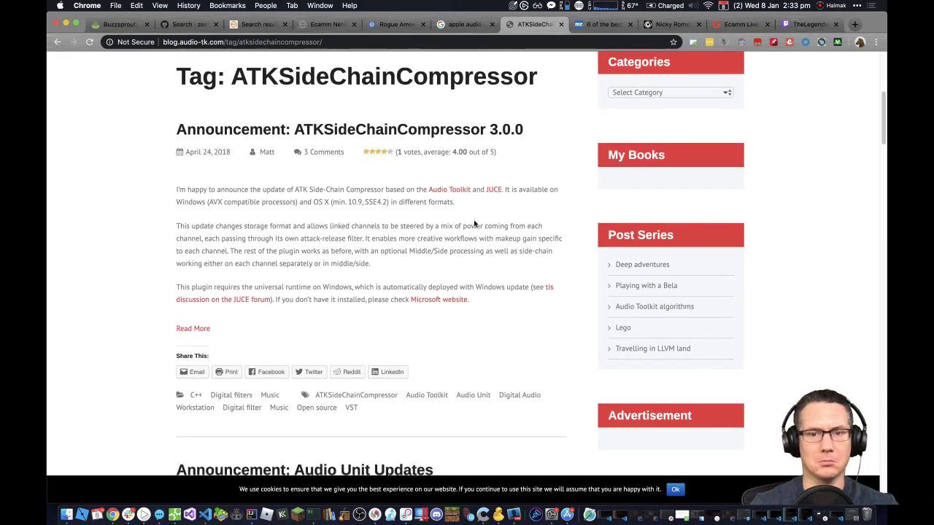
scroll(474, 224, down, 10)
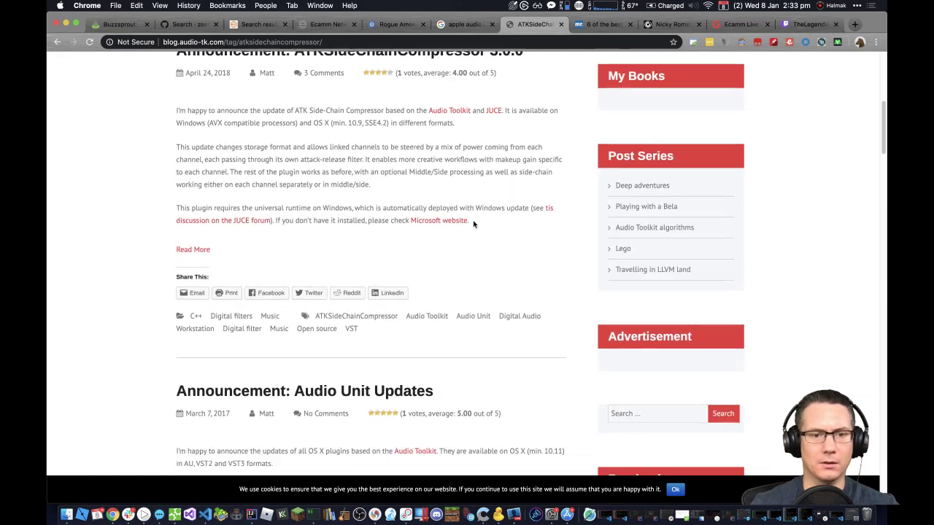
scroll(472, 224, down, 7)
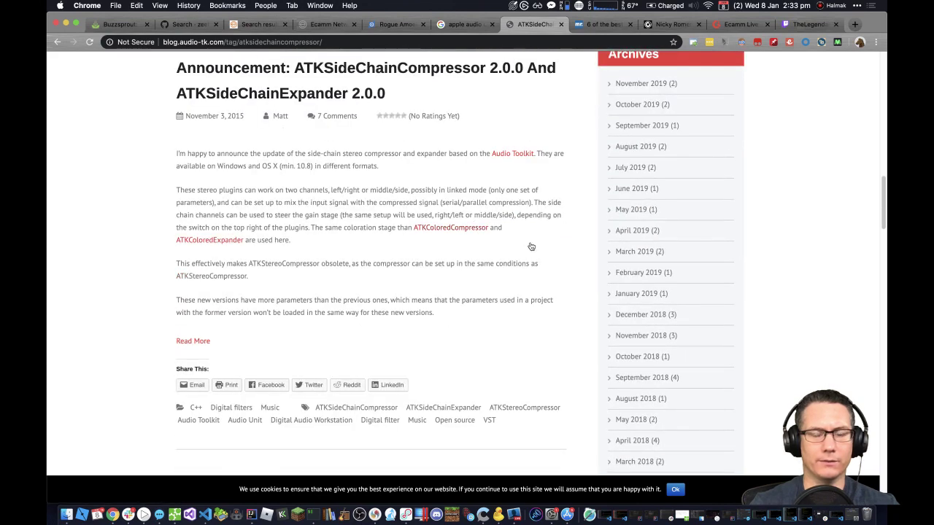
scroll(530, 246, down, 2)
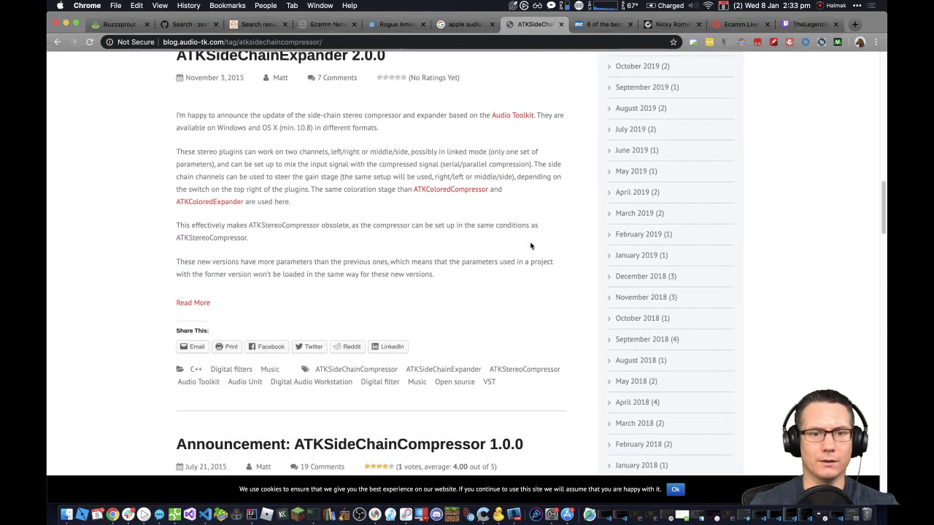
scroll(531, 246, down, 3)
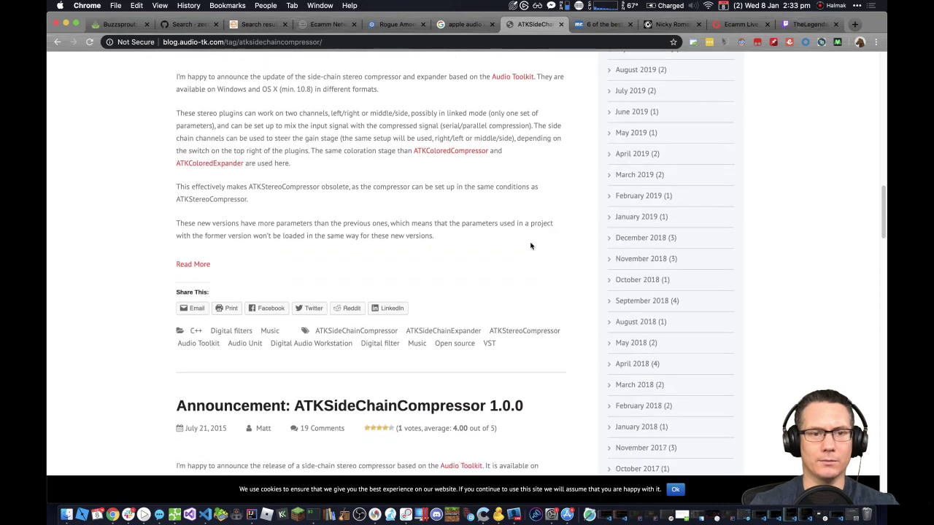
scroll(530, 246, down, 4)
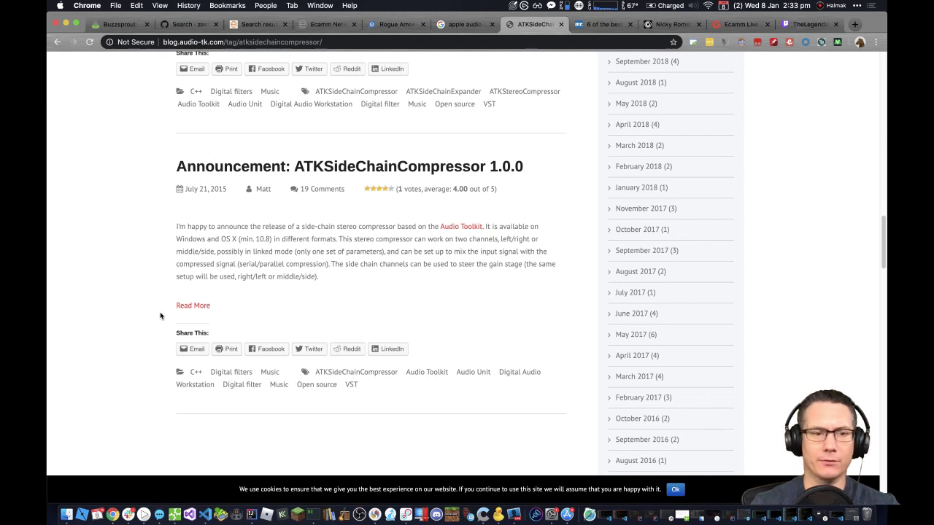
click(200, 306)
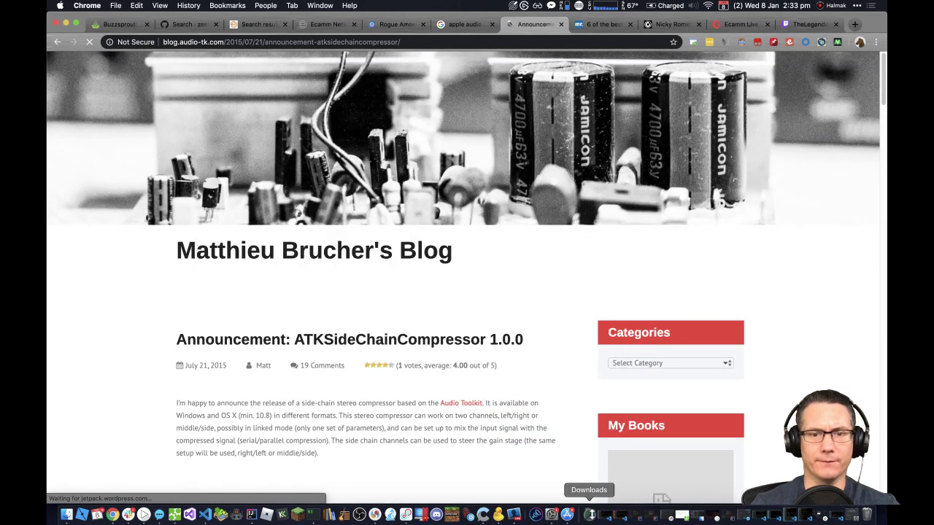
click(589, 515)
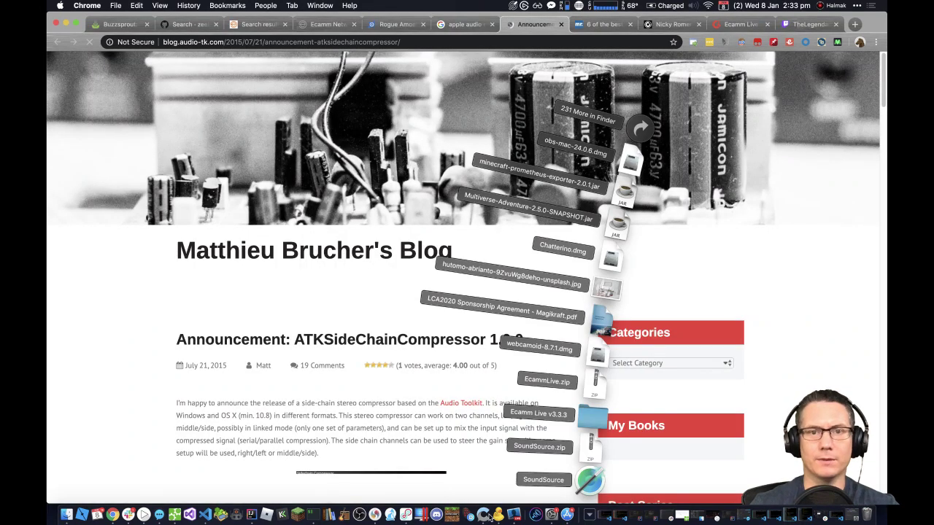
Step: Switch to SoundSource, try the Bass Booster equalizer preset on Google Chrome and return the equalizer to Flat (Off)
click(513, 6)
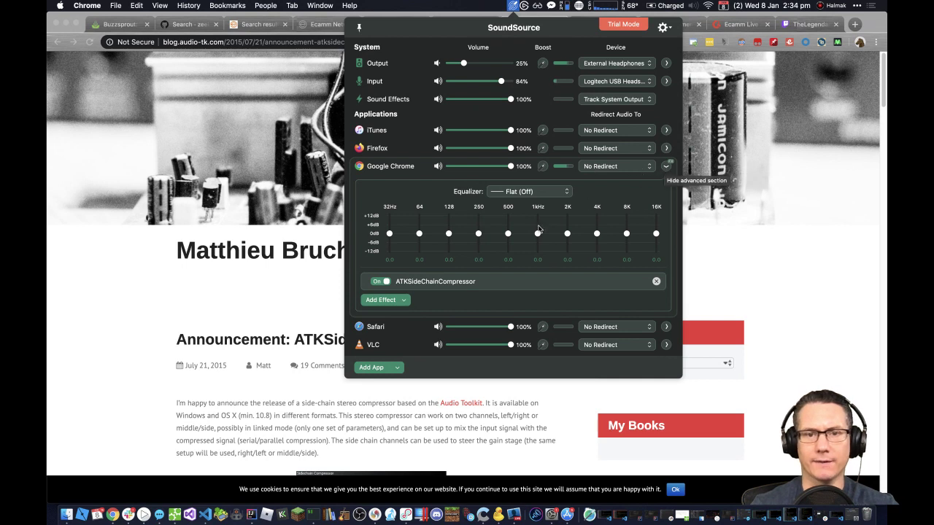
click(526, 192)
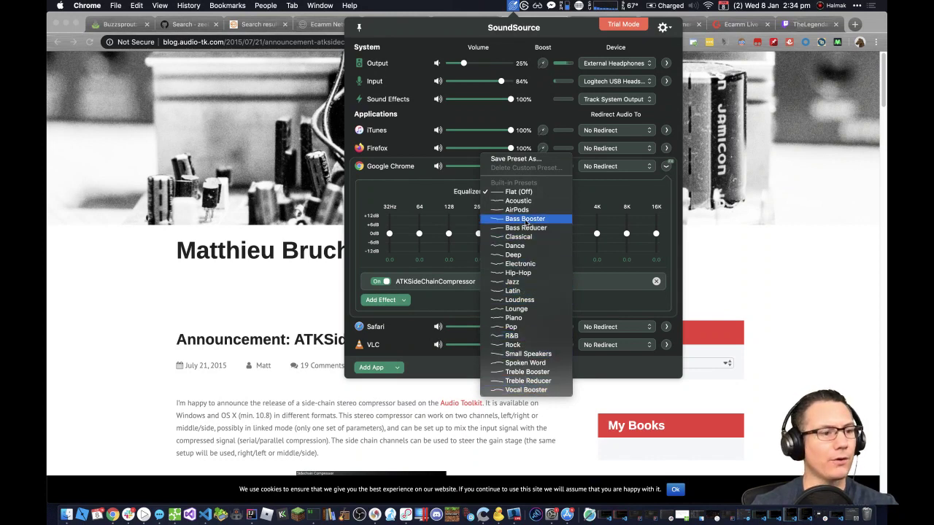
click(525, 219)
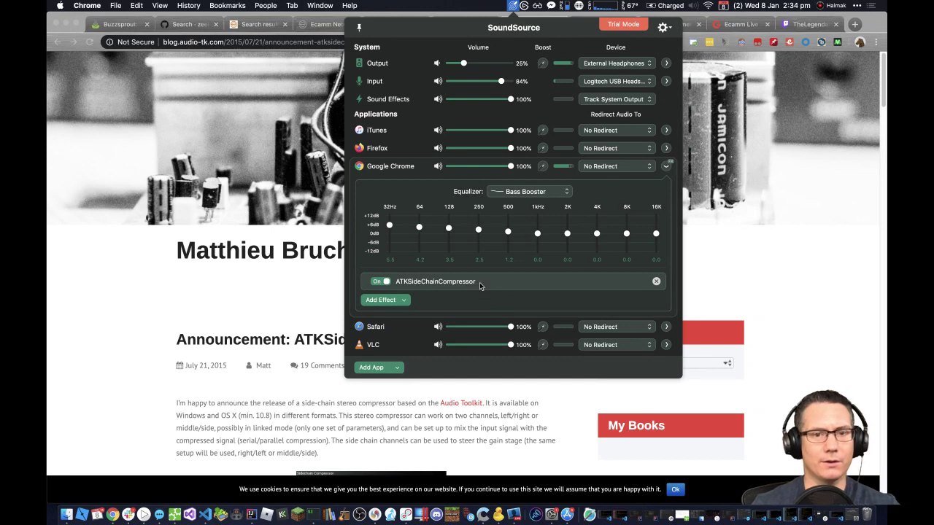
click(542, 192)
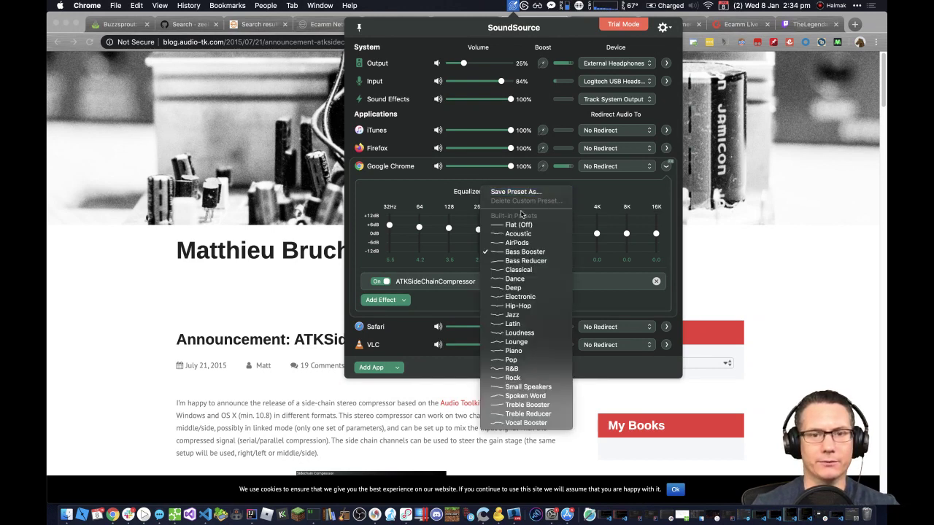
click(522, 225)
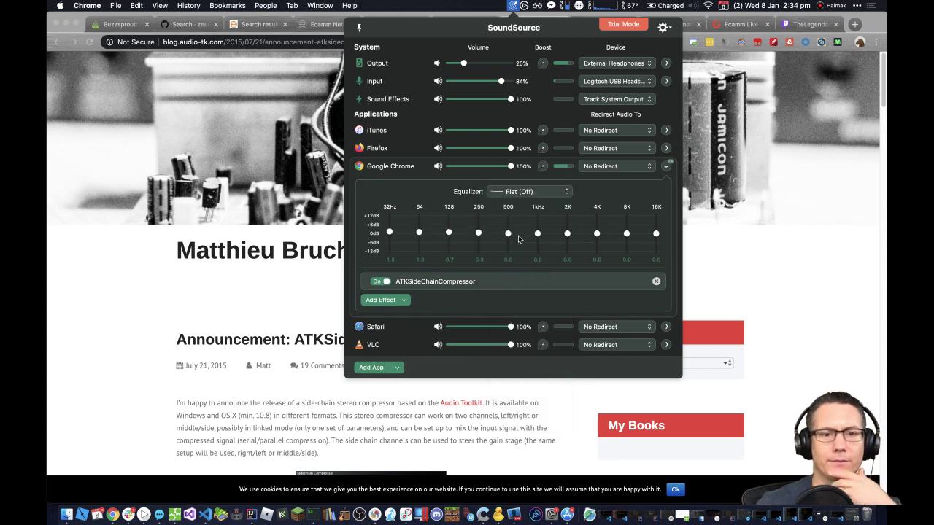
Step: Open the ATKSideChainCompressor effect's settings for Google Chrome and examine its controls
click(429, 282)
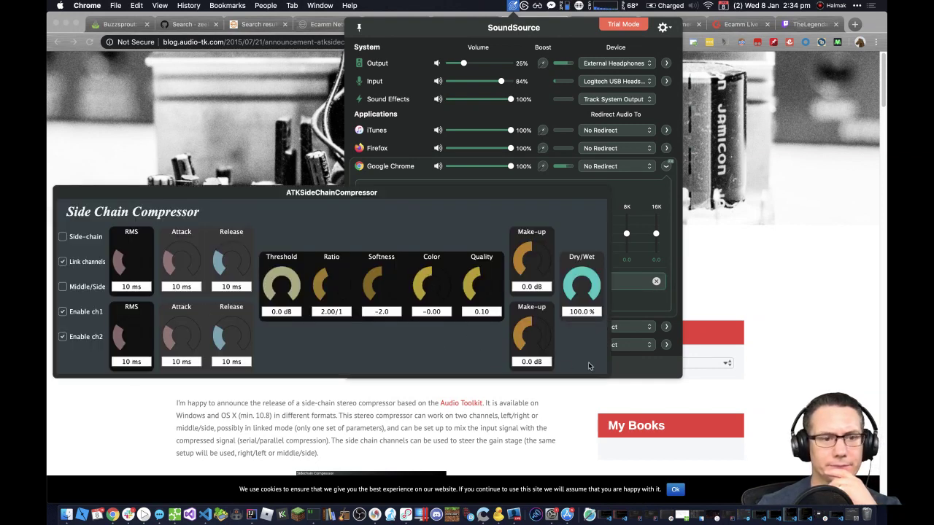
drag(137, 267, 119, 252)
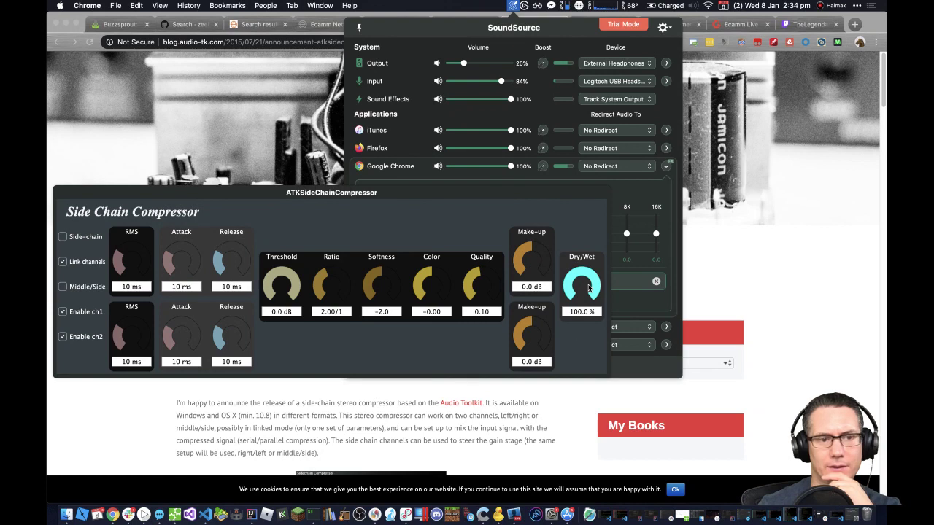
Step: Try the Side-chain option on and off in Google Chrome's ATKSideChainCompressor effect, and close the effect's window
click(63, 238)
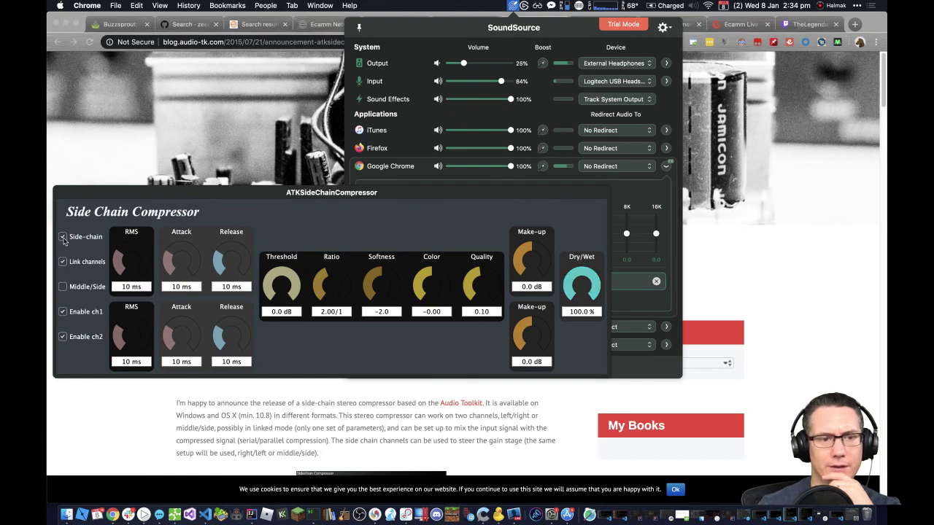
drag(210, 192, 274, 139)
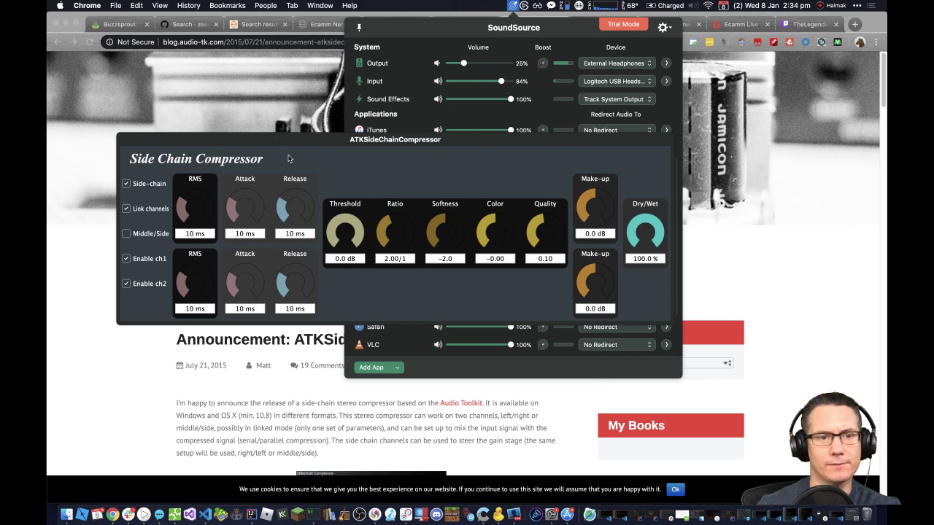
click(438, 375)
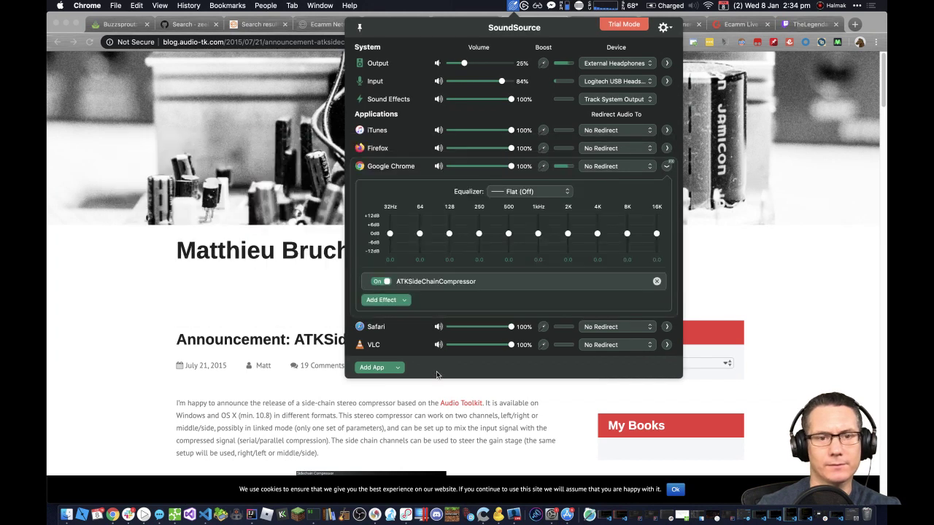
click(409, 283)
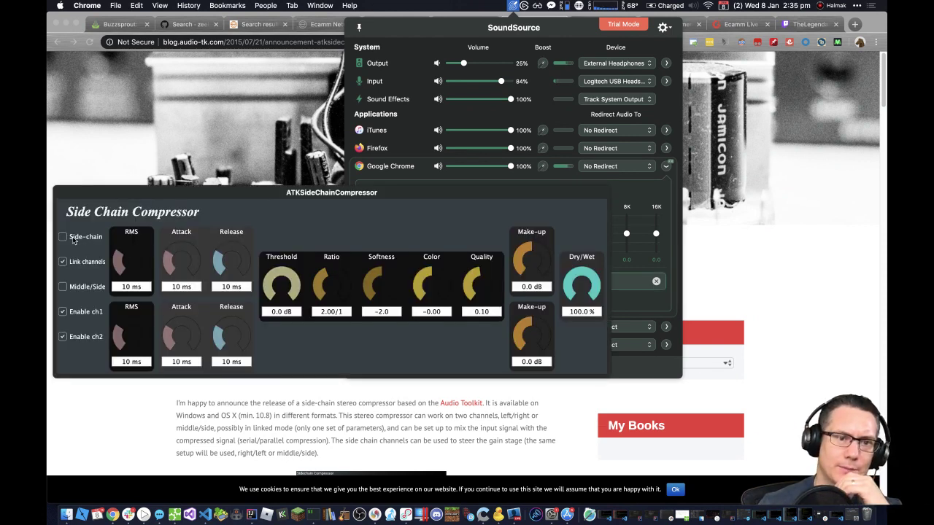
click(63, 237)
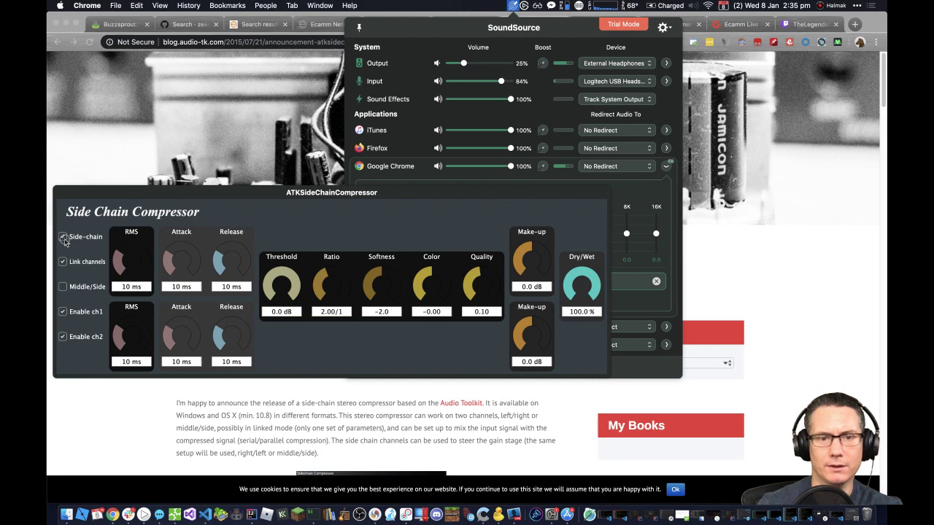
click(63, 237)
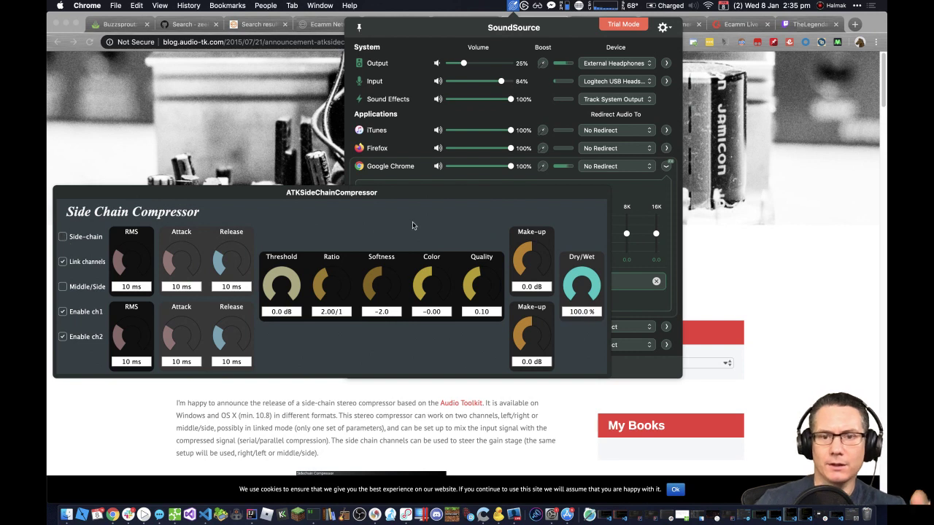
click(656, 191)
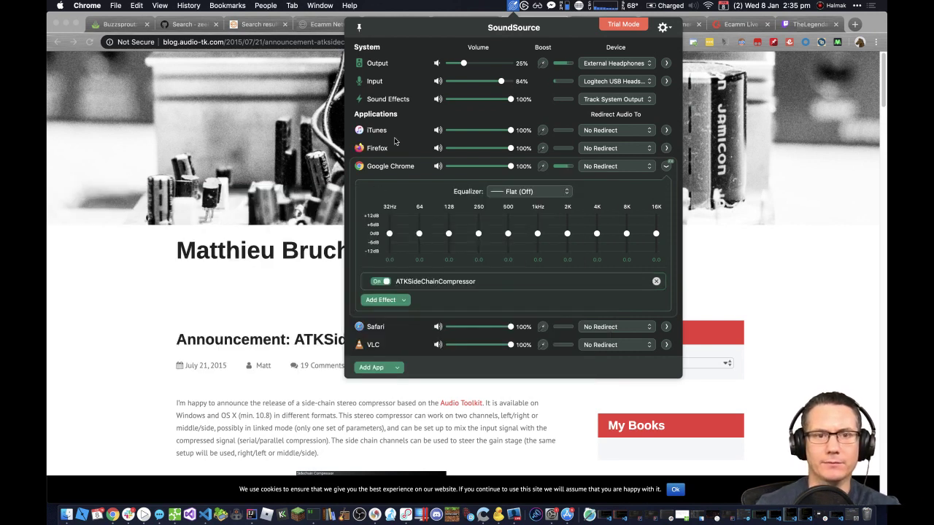
Step: Check the output devices available for sound effects and the system, and set SoundSource's Output volume to 47%
click(636, 100)
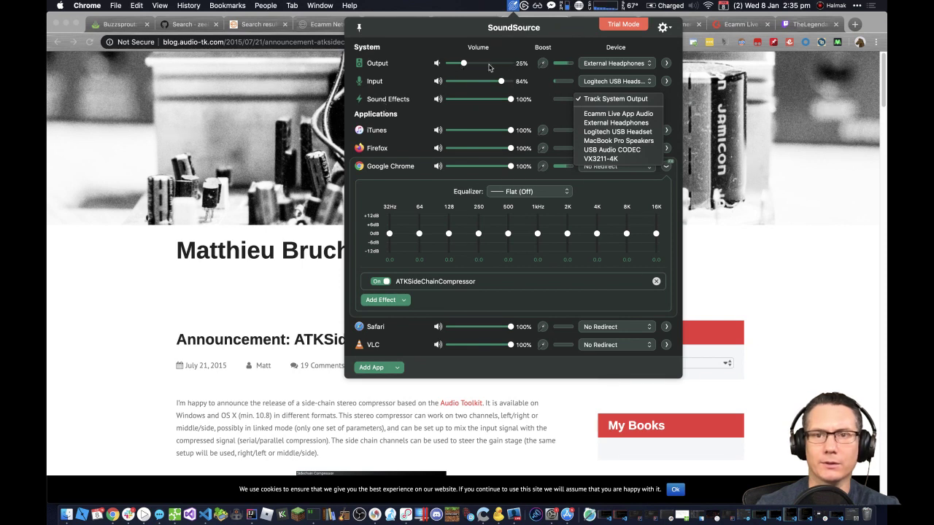
click(692, 5)
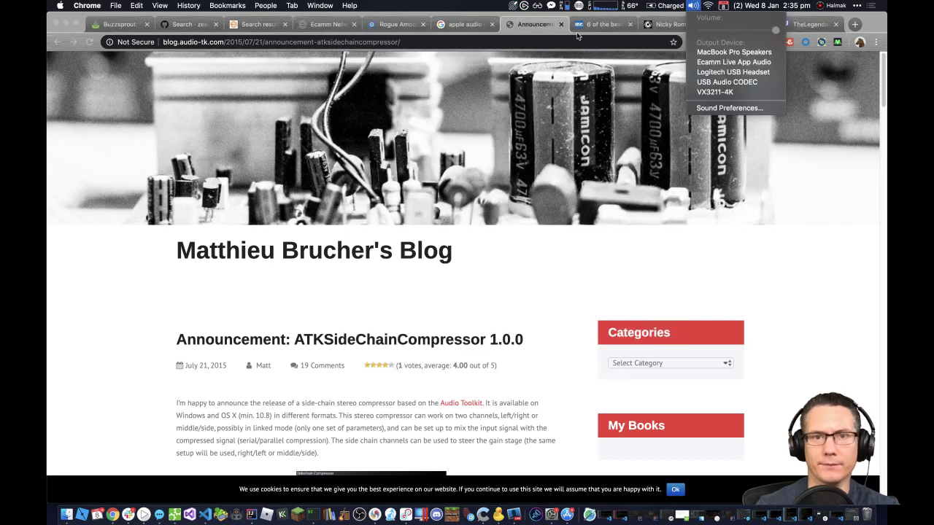
click(513, 6)
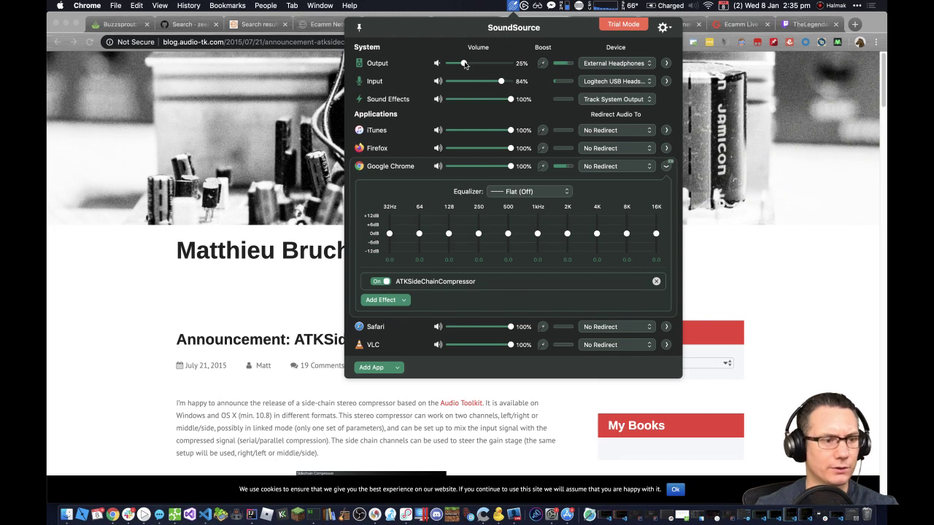
mouse_move(464, 64)
mouse_down()
mouse_move(499, 65)
mouse_move(479, 65)
mouse_up()
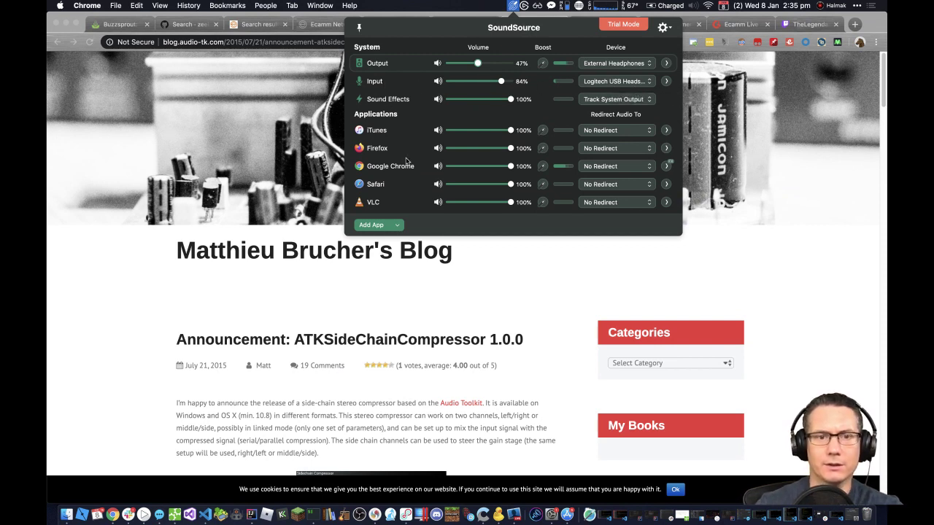
mouse_move(407, 164)
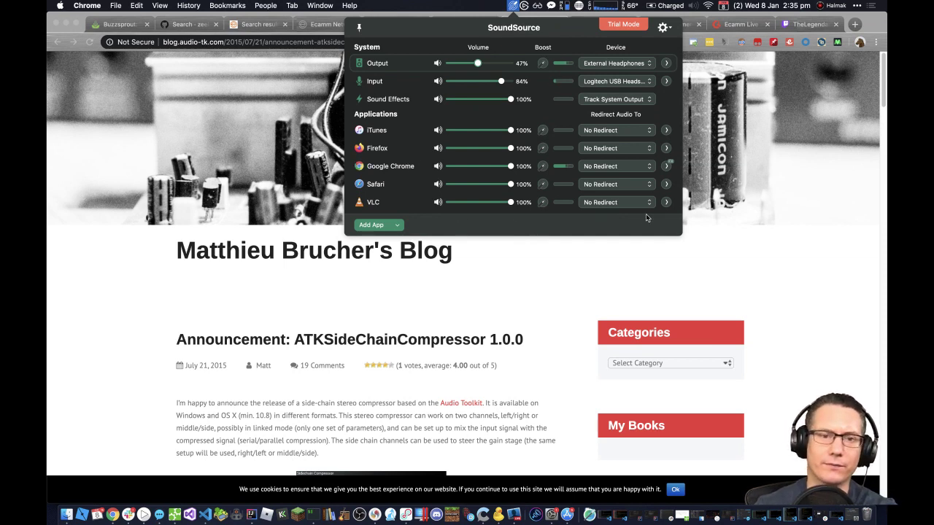
mouse_move(423, 187)
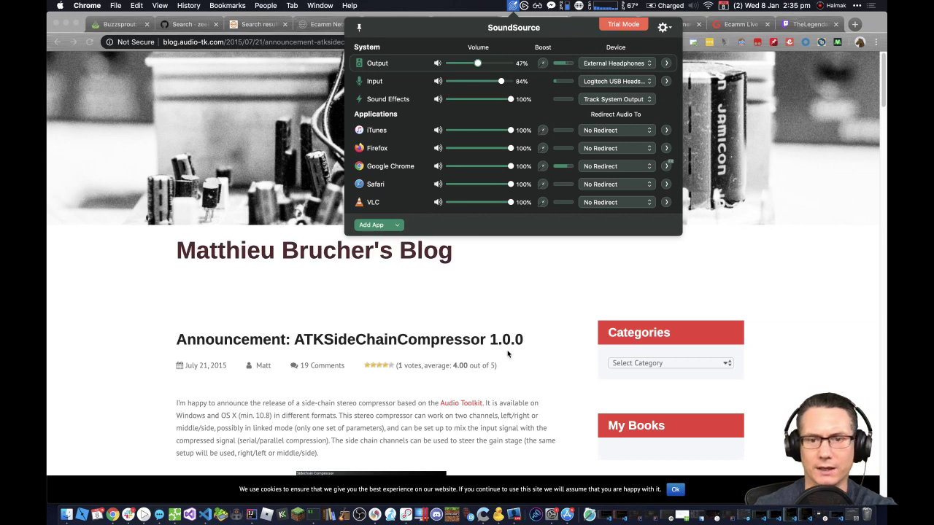
click(418, 295)
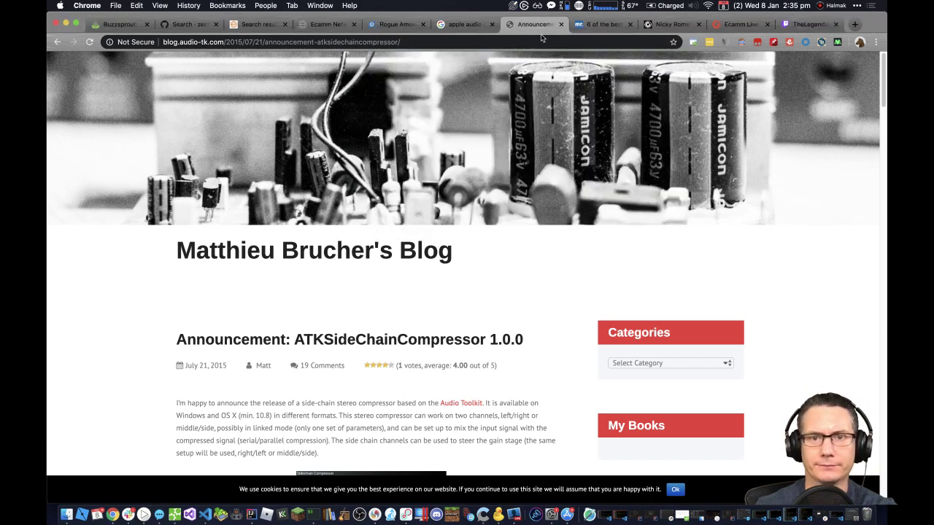
Step: Look through the first three pages of the open MusicRadar article on the best plugins for sidechain compression
click(595, 25)
scroll(497, 213, down, 5)
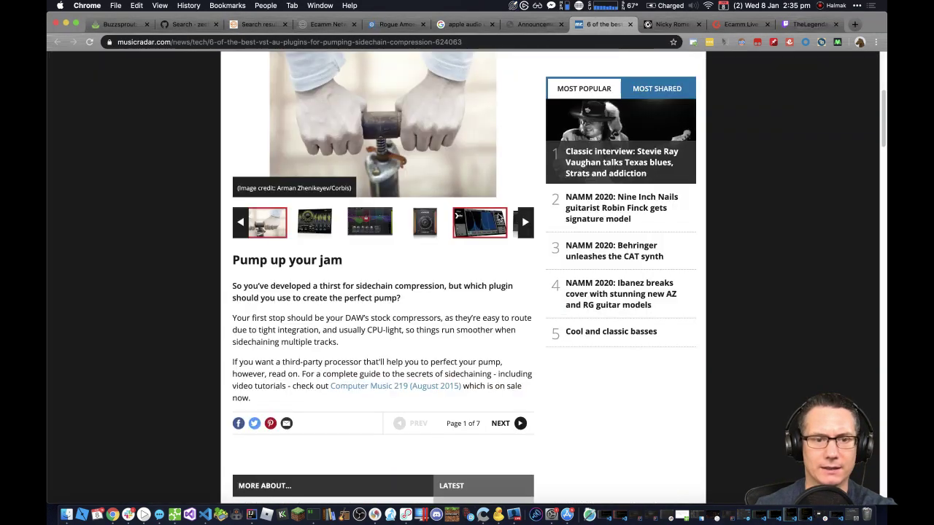
scroll(499, 217, down, 15)
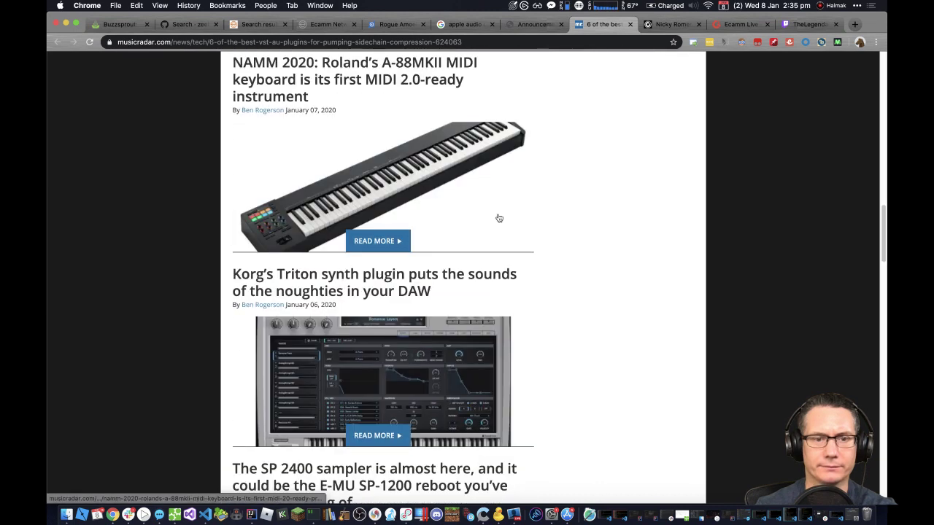
scroll(499, 217, down, 5)
scroll(499, 218, up, 20)
scroll(499, 218, down, 5)
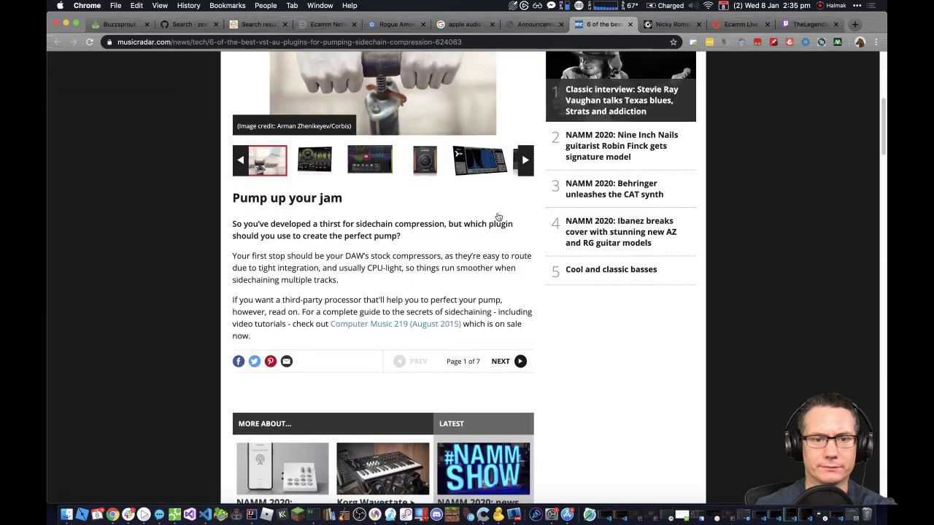
scroll(498, 217, down, 3)
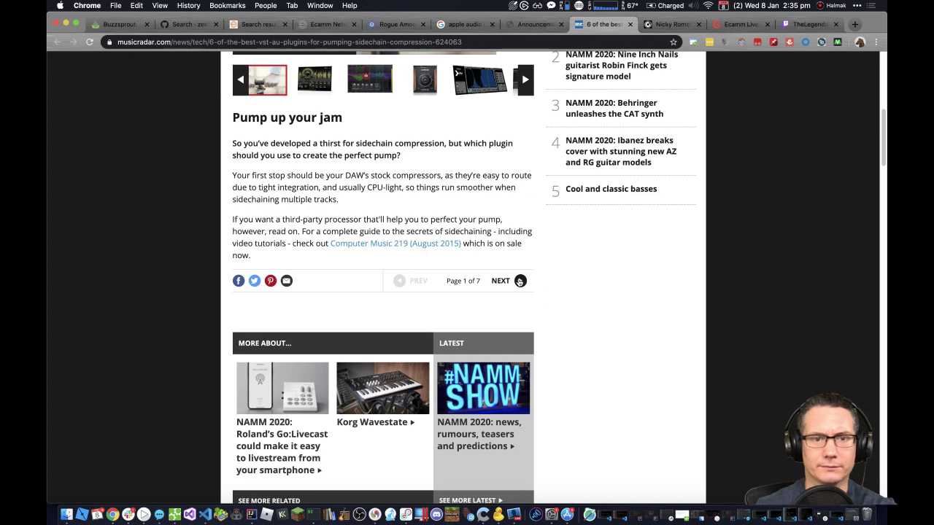
click(520, 282)
scroll(520, 283, down, 4)
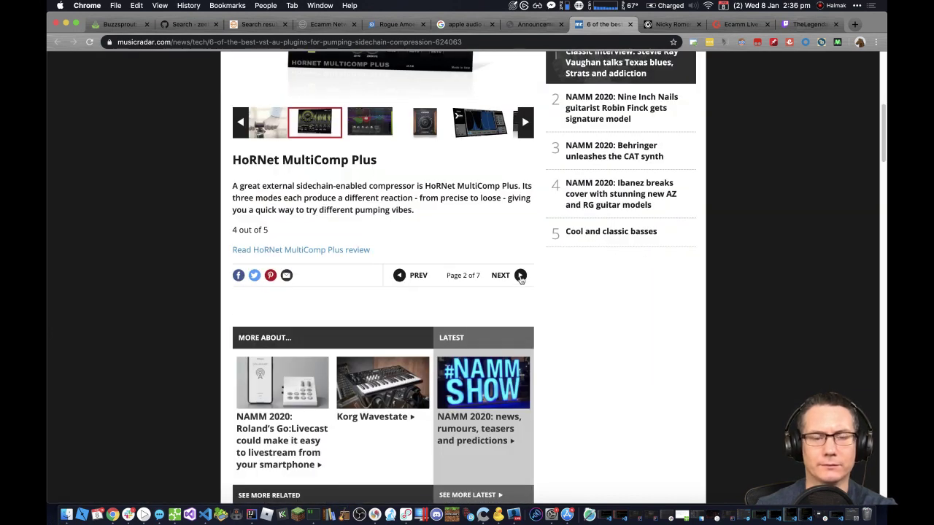
click(520, 277)
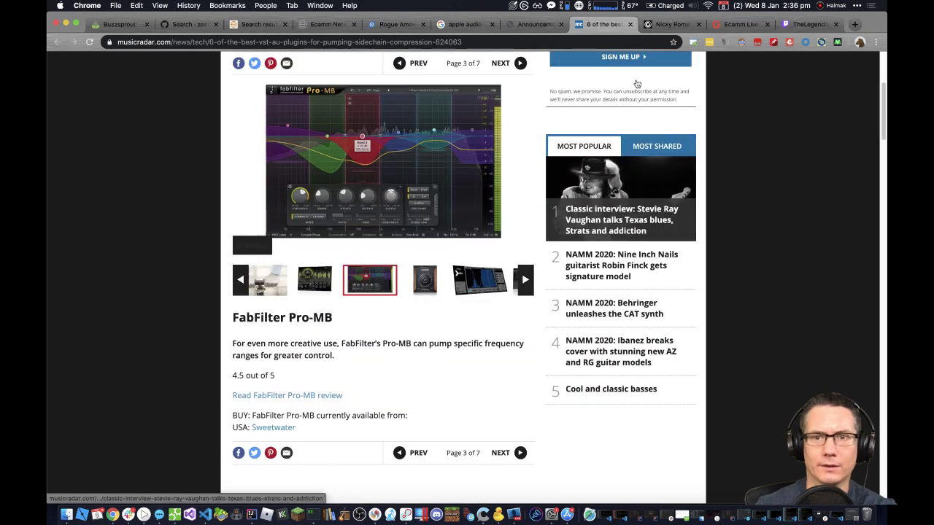
Step: Examine the overview and developer sections of the Kickstart sidechain plugin page
click(670, 24)
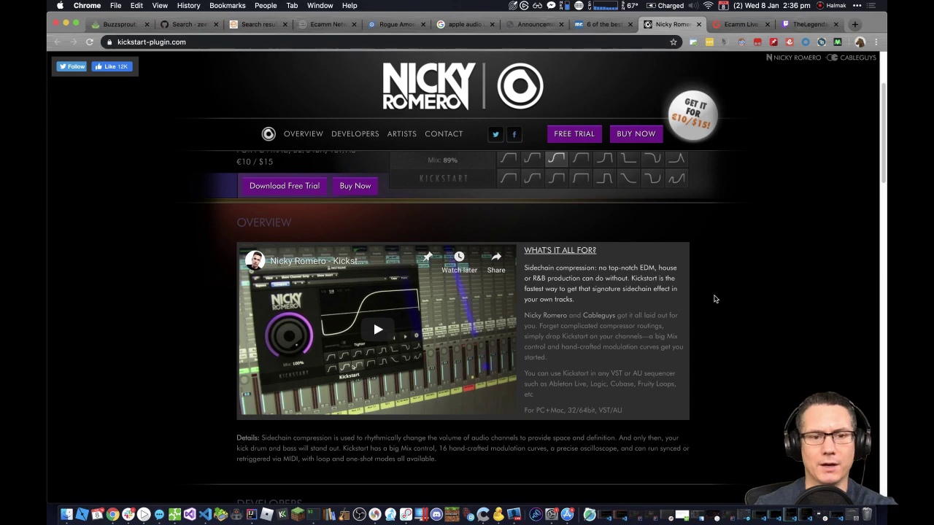
scroll(715, 299, down, 5)
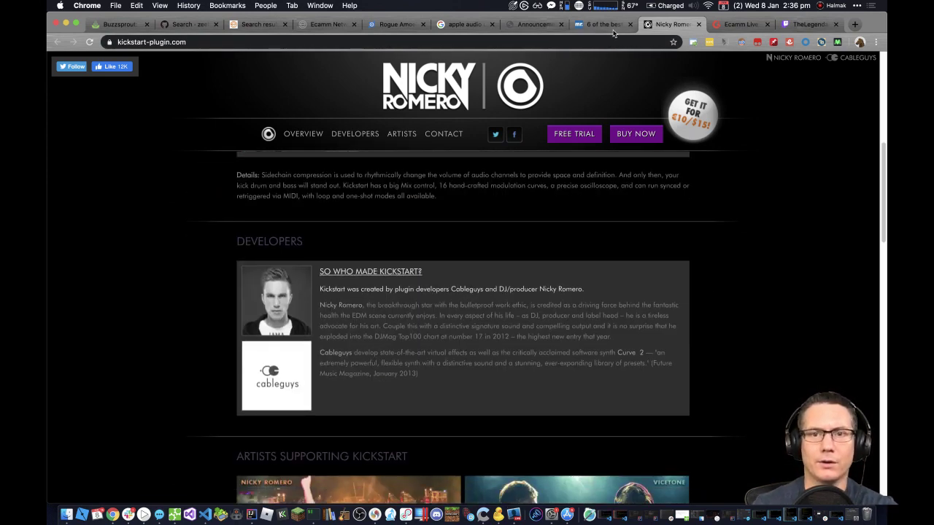
click(581, 28)
Step: Examine G2's list of top 20 Ecamm Live alternatives and competitors from start to end
click(715, 25)
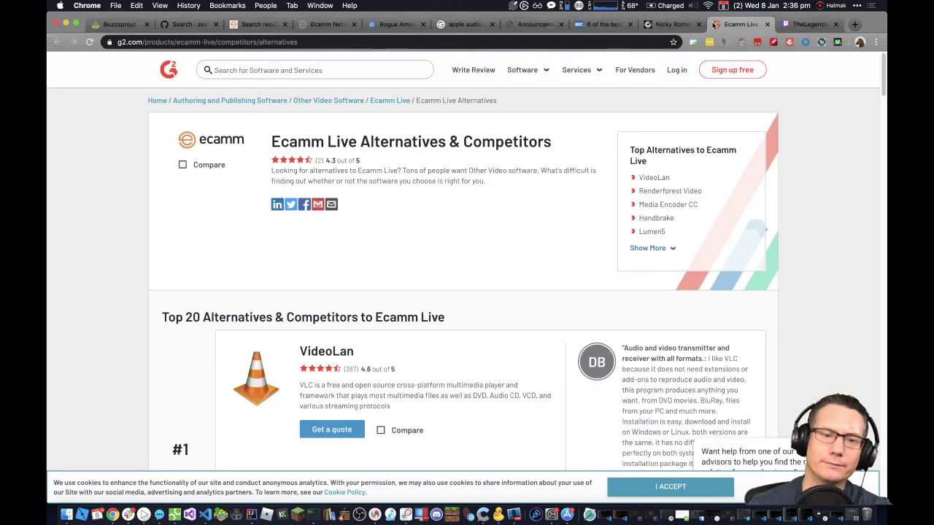
scroll(583, 224, down, 15)
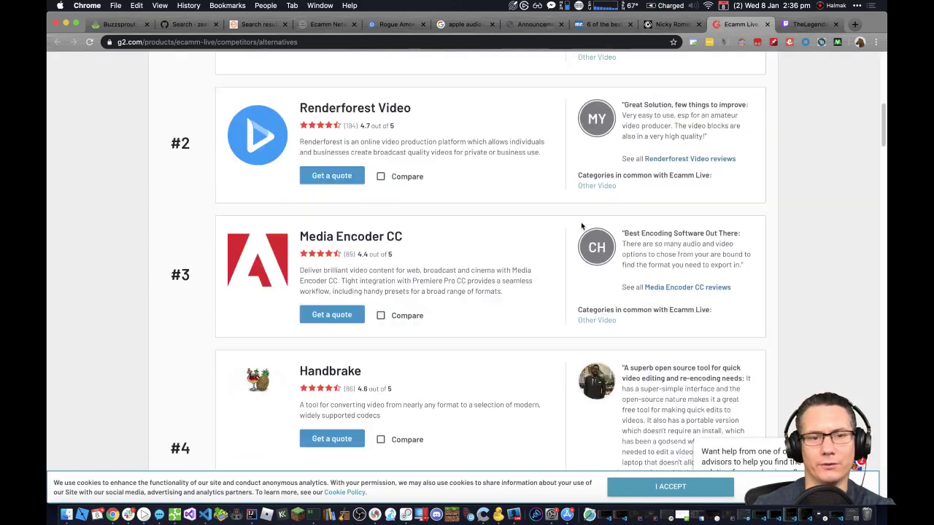
scroll(581, 225, down, 18)
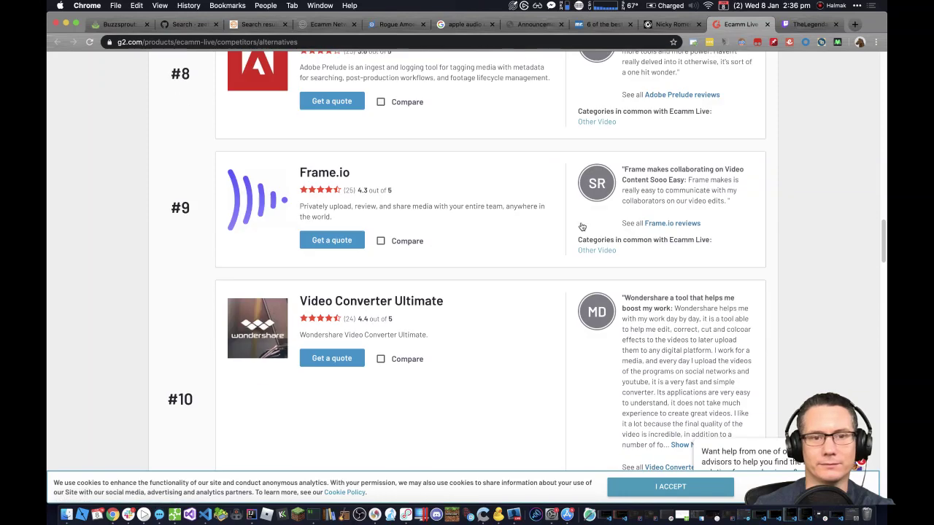
scroll(581, 226, down, 18)
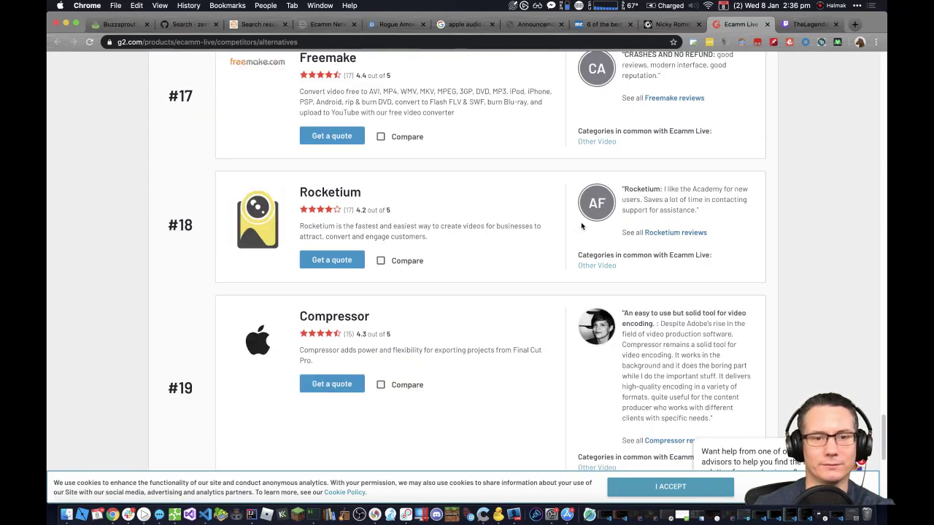
scroll(582, 226, up, 1)
scroll(582, 226, down, 4)
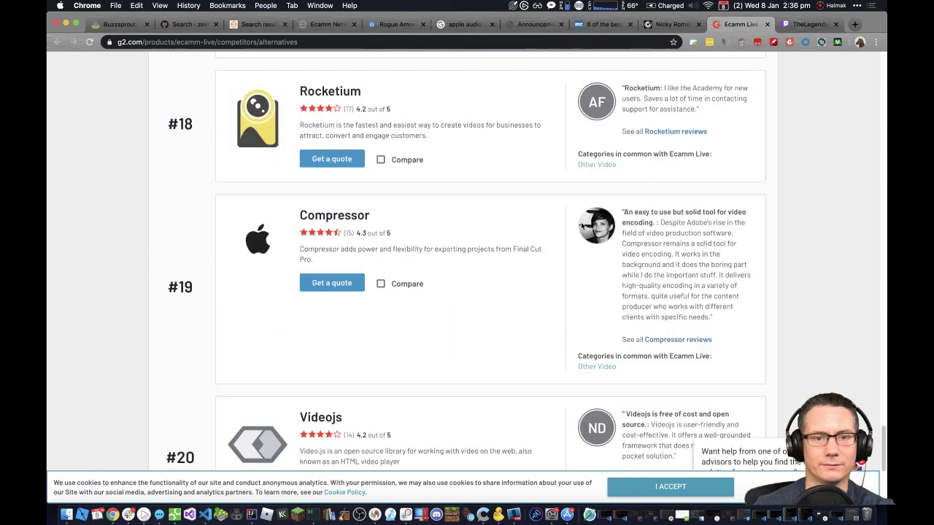
scroll(581, 226, down, 5)
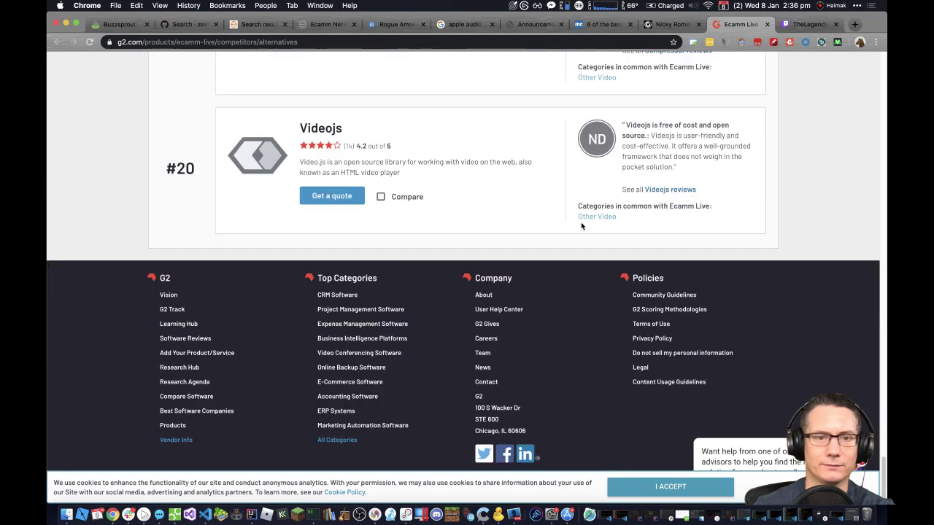
scroll(581, 227, up, 12)
scroll(582, 226, up, 12)
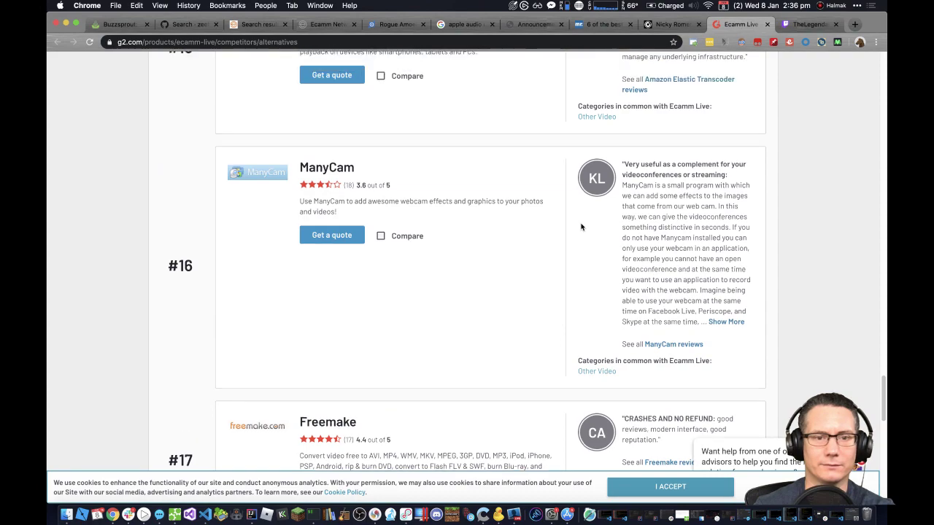
scroll(581, 226, up, 7)
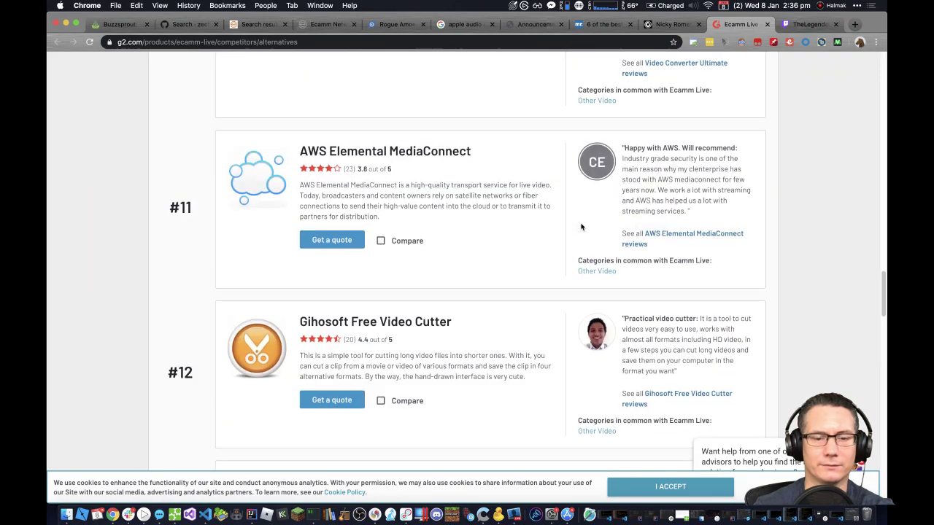
scroll(582, 226, up, 7)
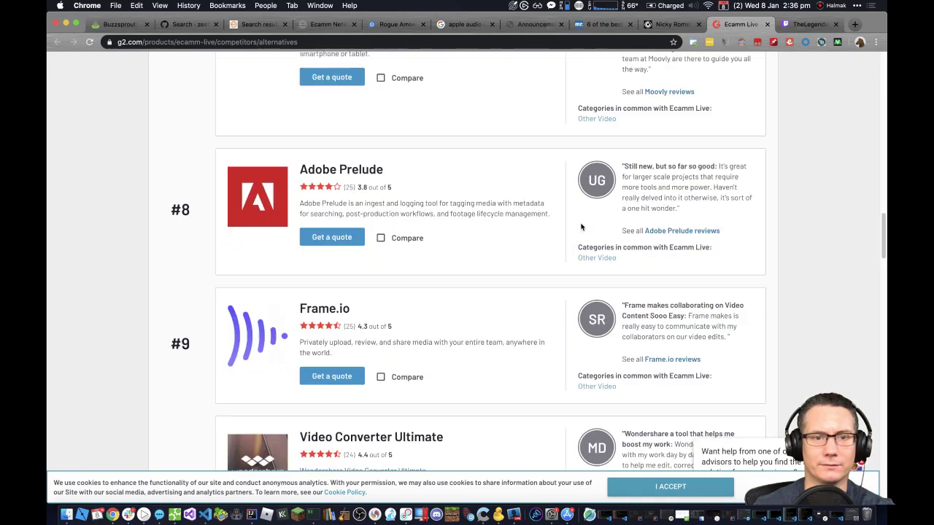
scroll(581, 226, up, 10)
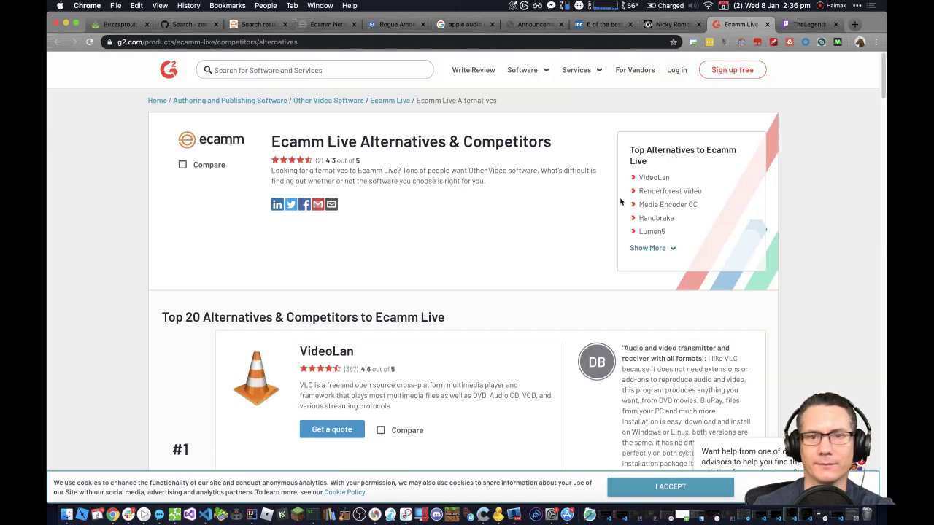
Step: Search Google for "side-chain compressor mac"
click(597, 41)
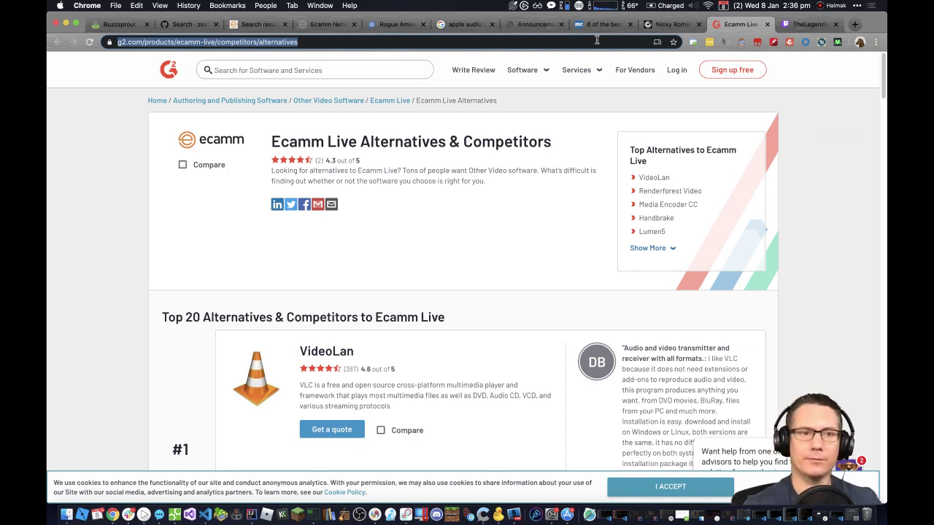
text(side)
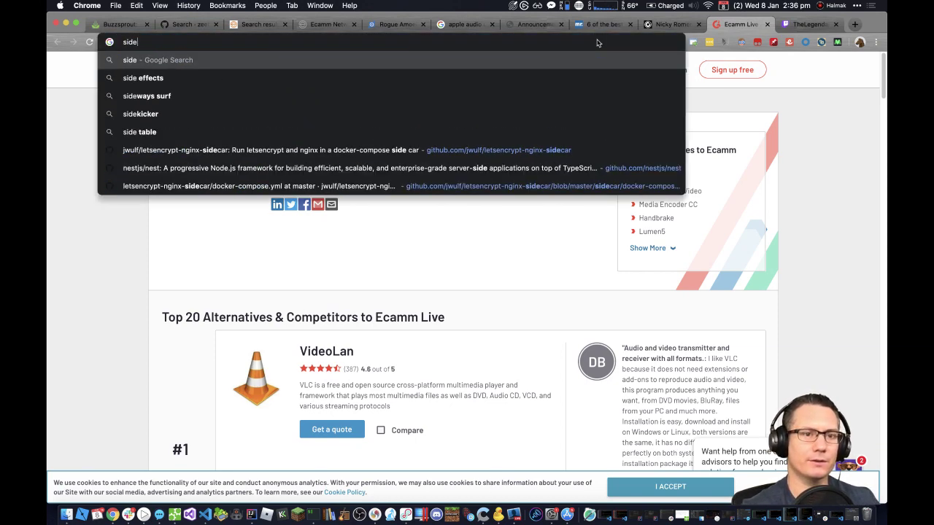
text(-chai)
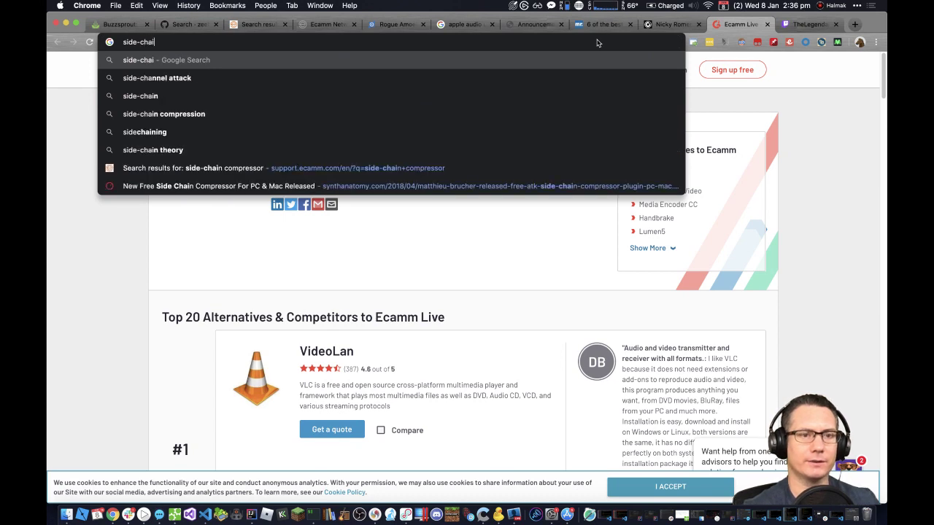
text(n compr)
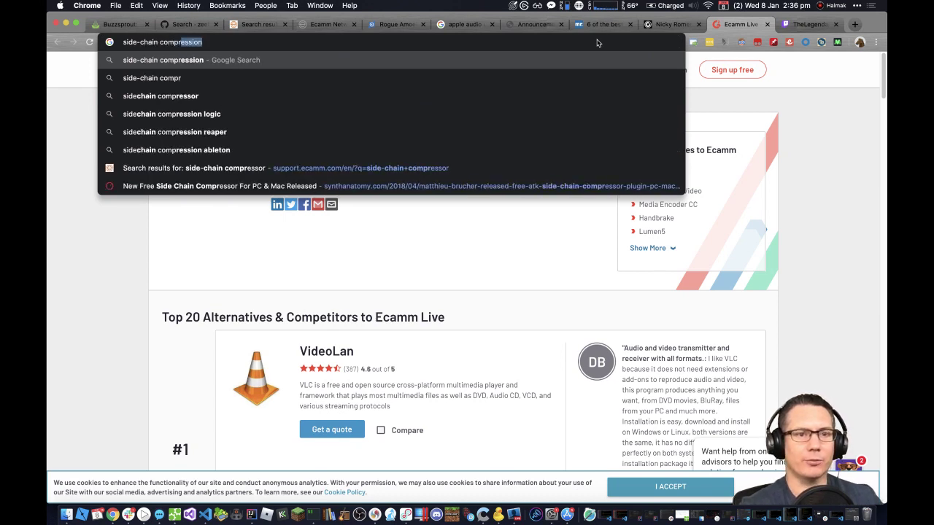
text(essor mac)
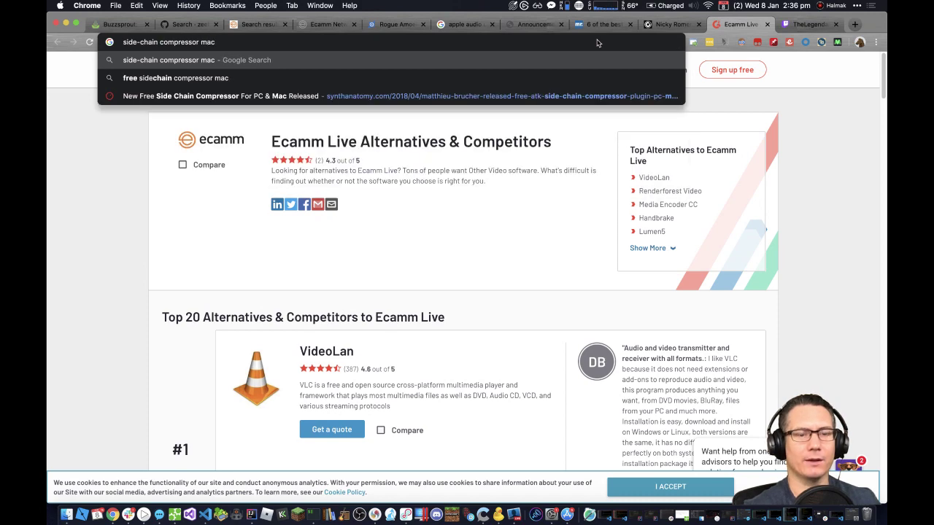
key(Return)
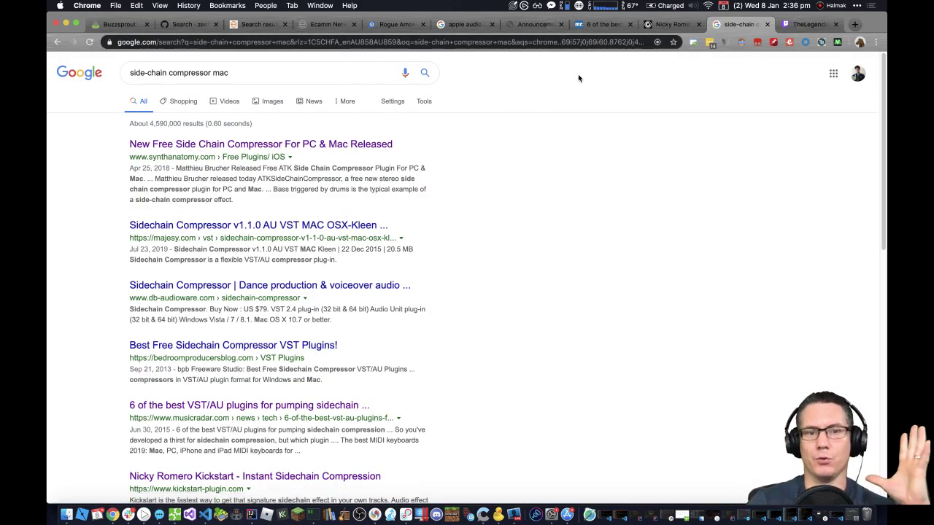
Step: Open the Sidechain Compressor v1.1.0 AU VST result in a new tab and look through the rest of the first results page
right_click(270, 226)
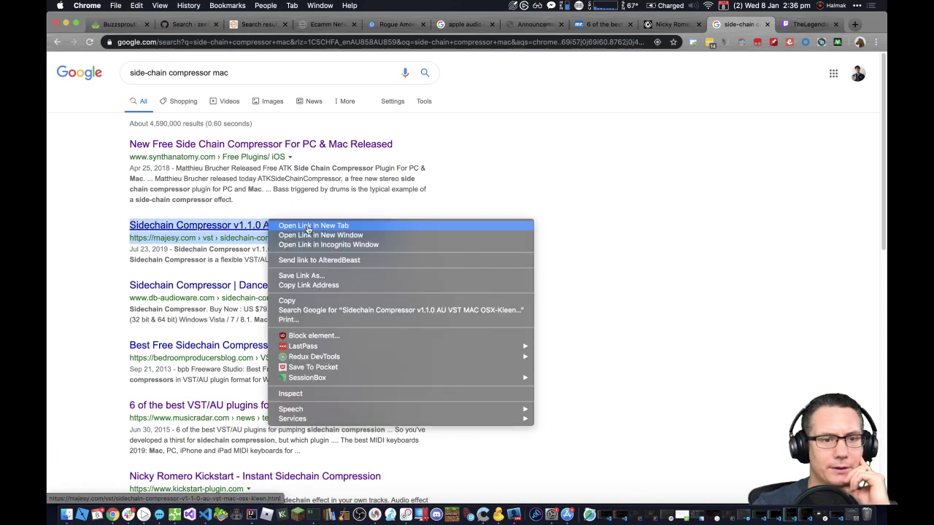
click(308, 226)
scroll(329, 266, down, 1)
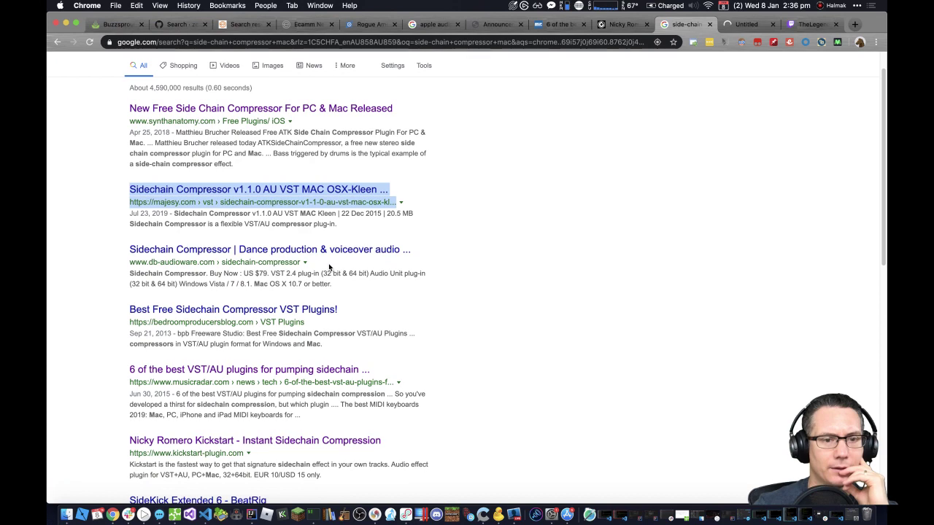
scroll(329, 267, down, 6)
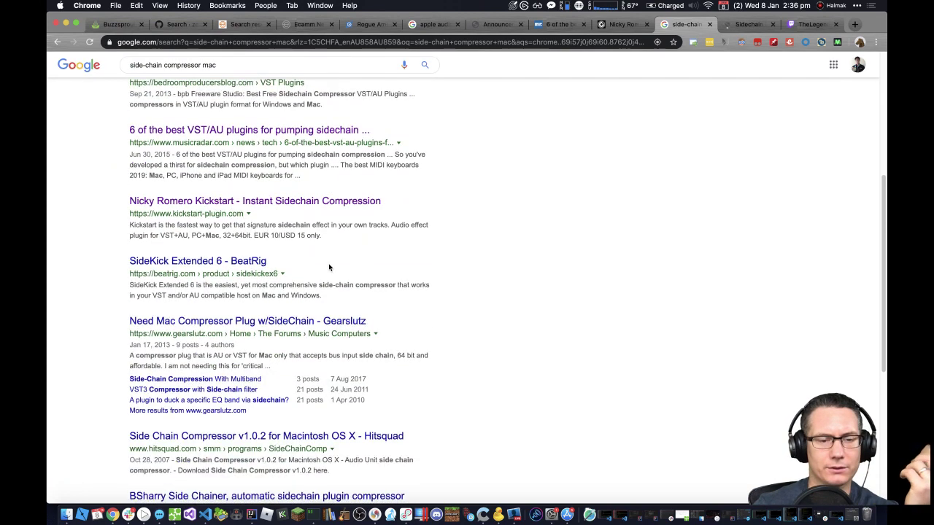
scroll(328, 267, down, 1)
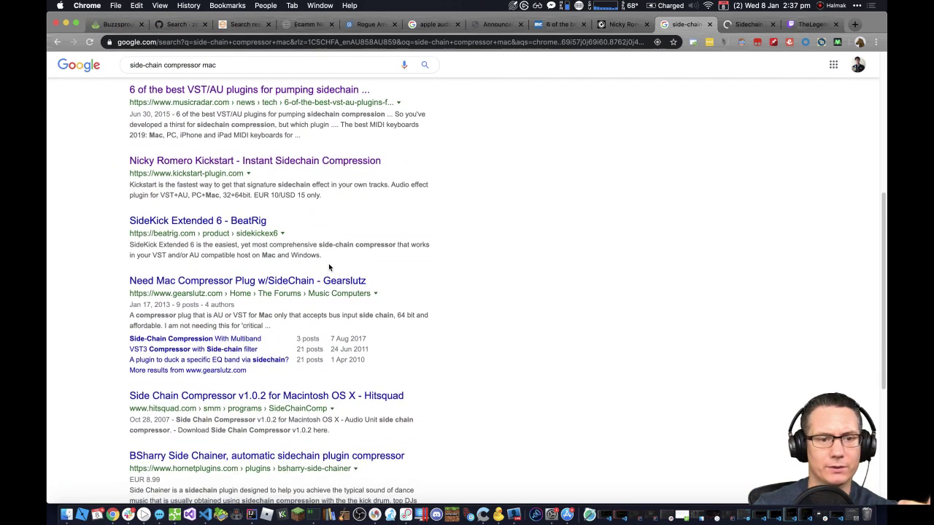
scroll(328, 267, down, 5)
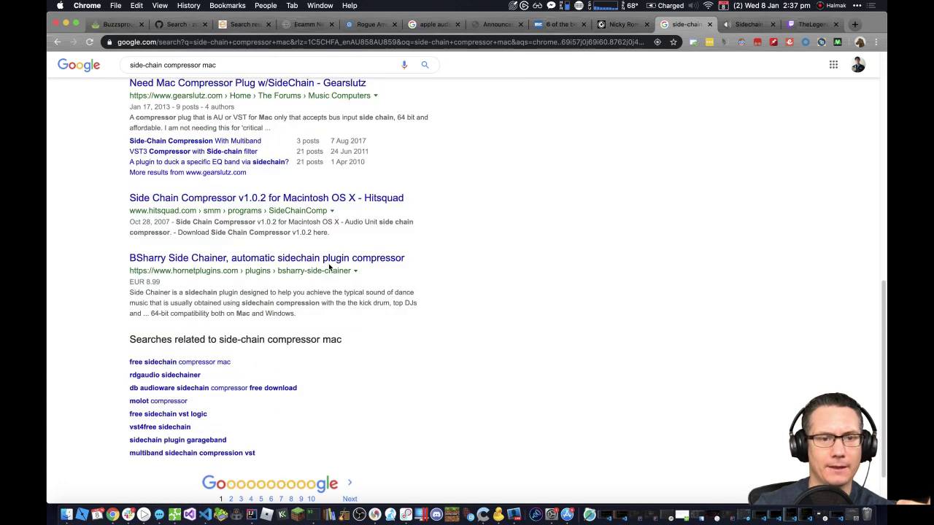
scroll(328, 267, down, 1)
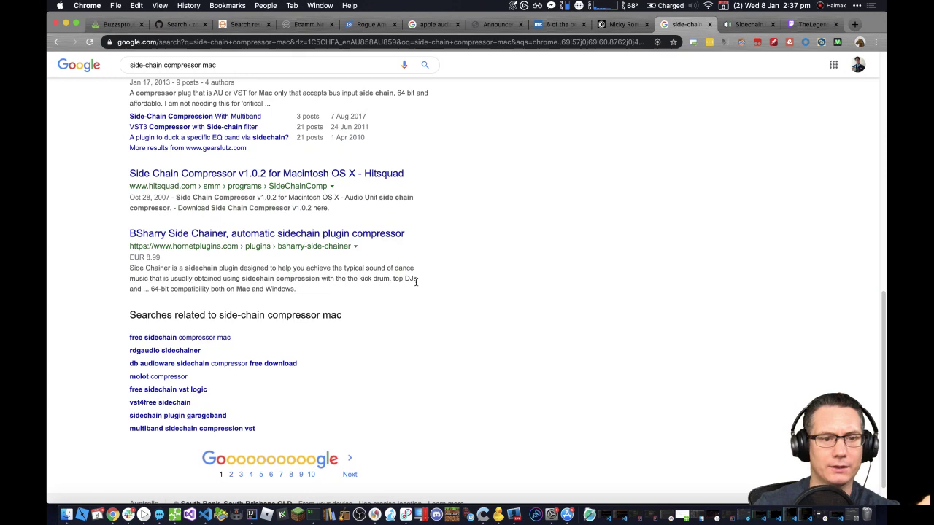
scroll(416, 282, down, 1)
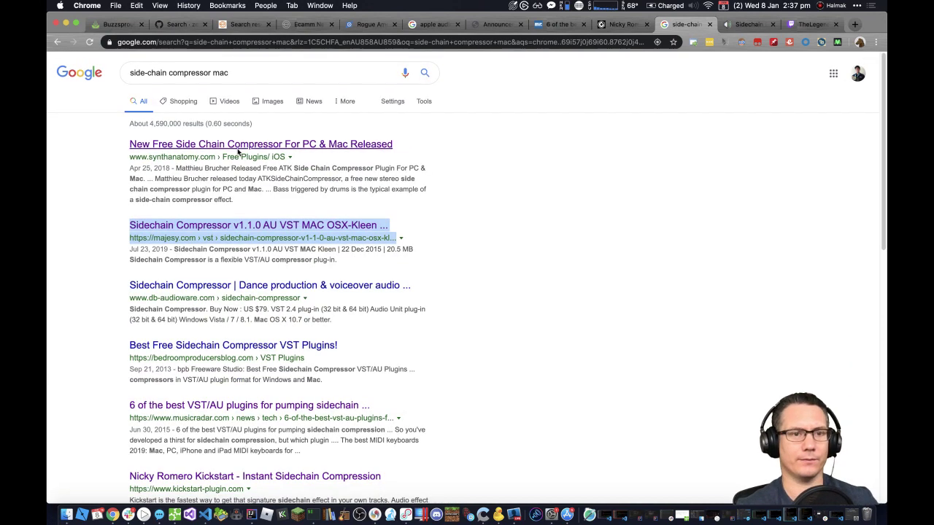
Step: Change the Google search to "mic ducking mac" and run it
drag(210, 74, 102, 74)
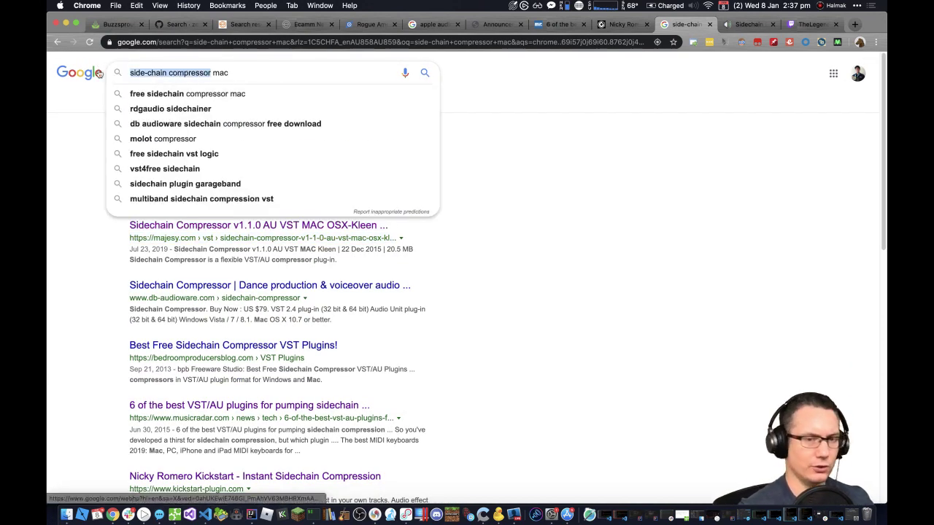
text(mic d)
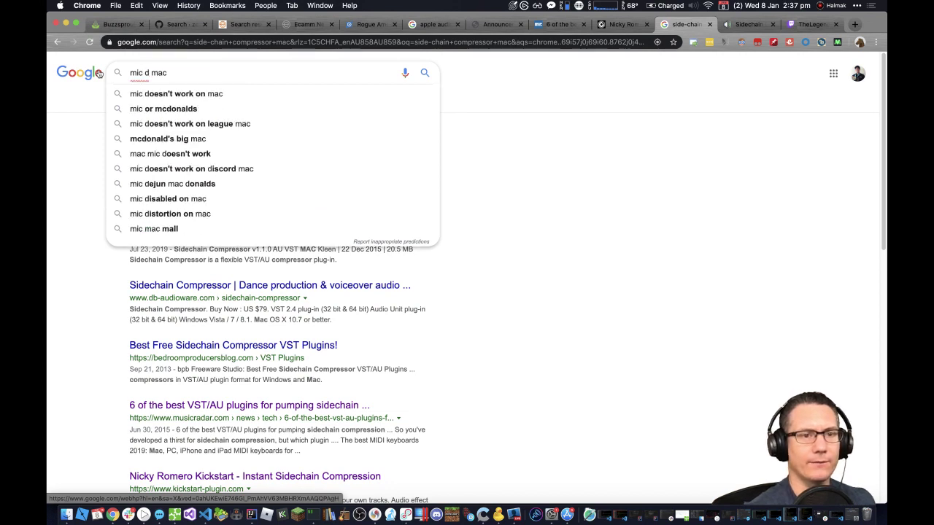
text(ec)
key(BackSpace)
key(BackSpace)
text(uck)
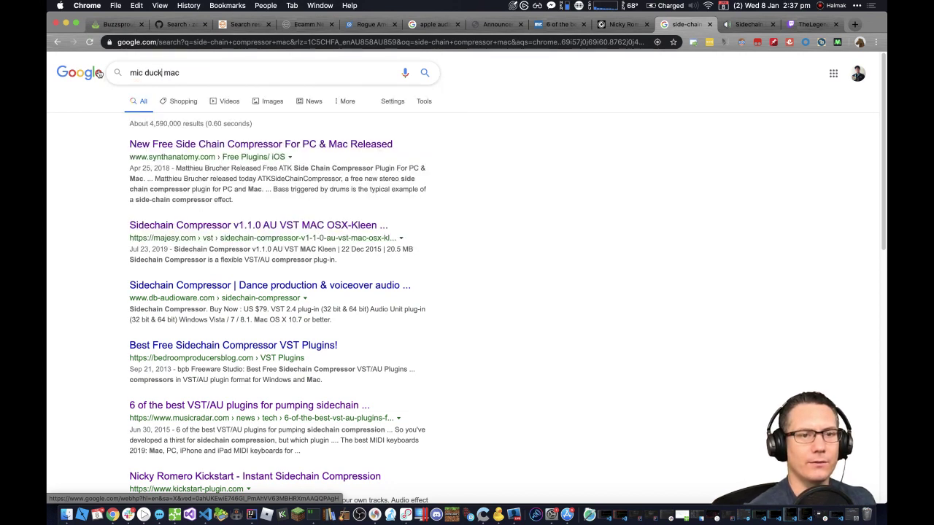
text(ing)
key(Return)
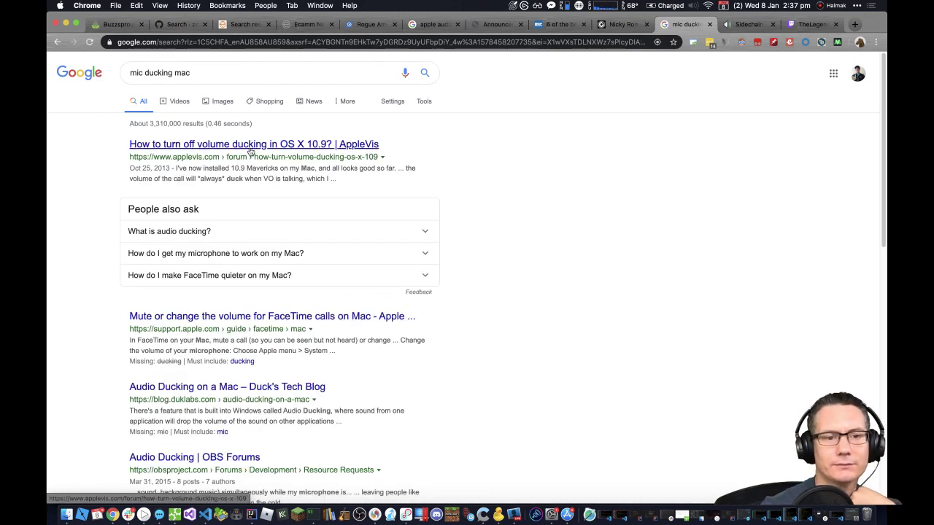
Step: Open the "Audio Ducking on a Mac" result from Duck's Tech Blog in a new tab
scroll(249, 153, down, 5)
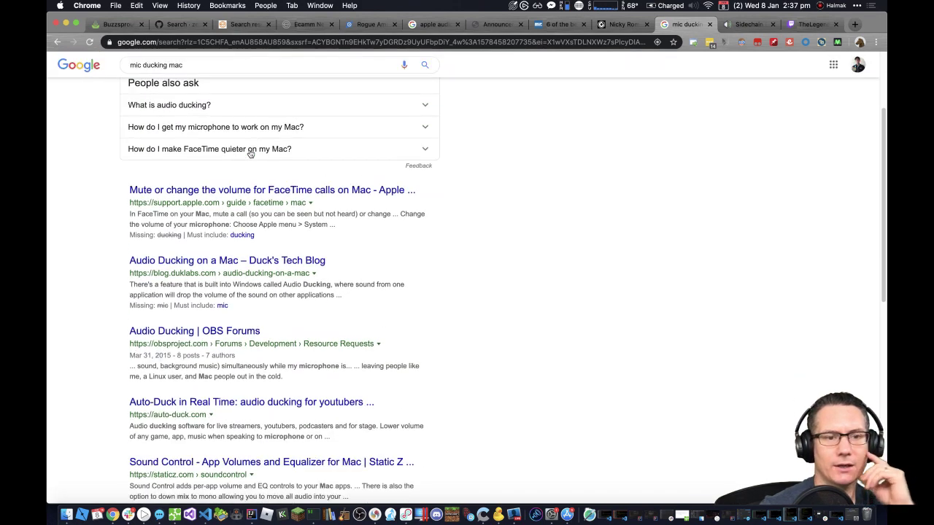
scroll(250, 157, down, 1)
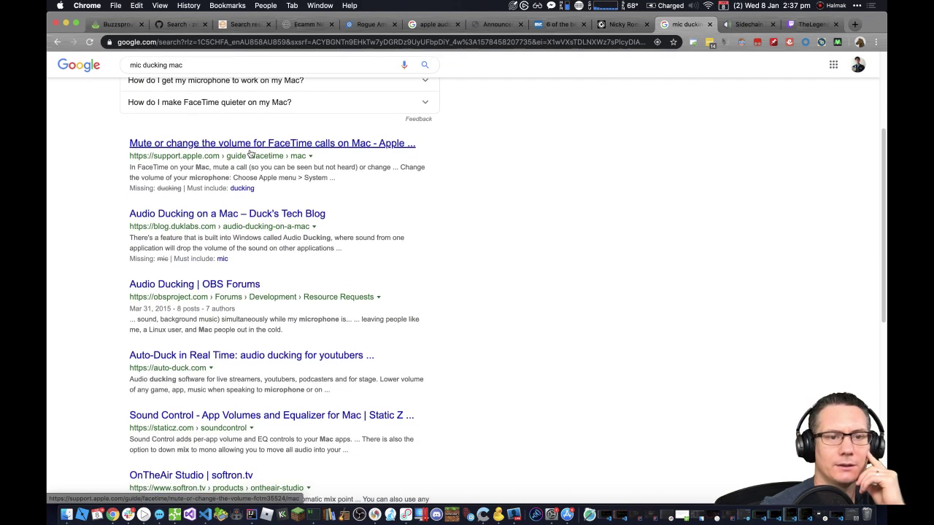
right_click(250, 213)
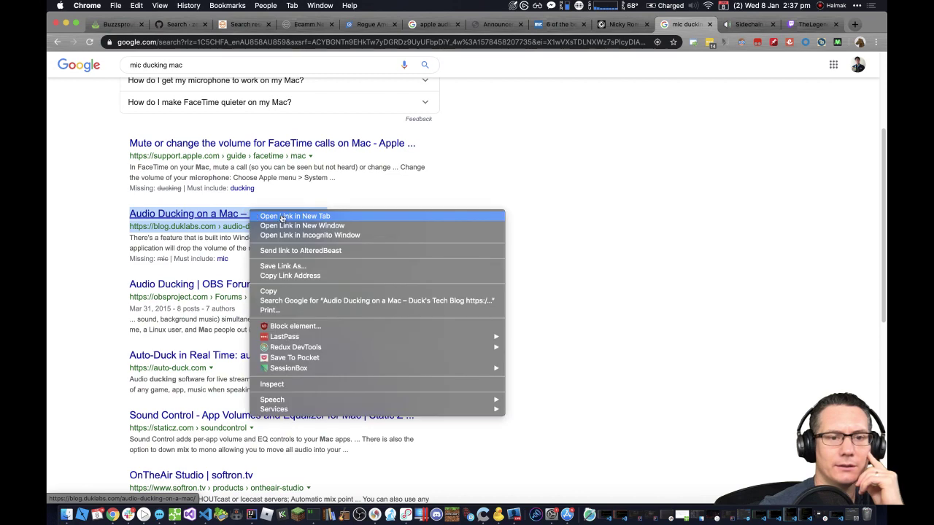
click(283, 216)
Step: Open the Auto-Duck in Real Time and Static Z Sound Control results in new tabs, and look over the remaining results
scroll(369, 259, down, 2)
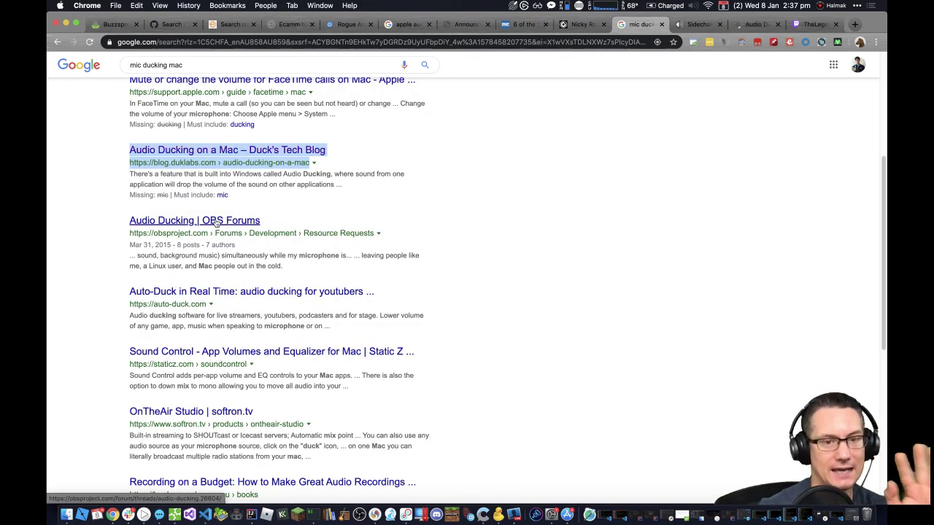
scroll(306, 266, down, 1)
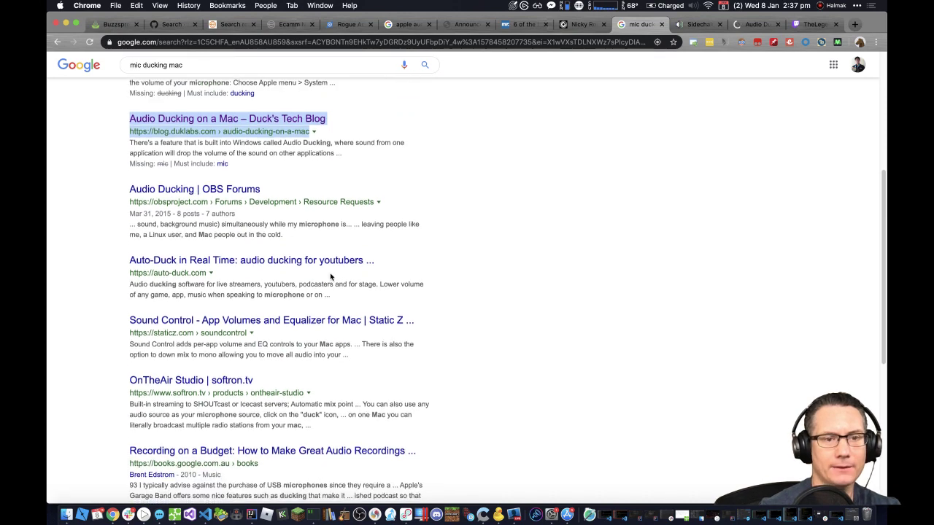
right_click(280, 260)
click(325, 262)
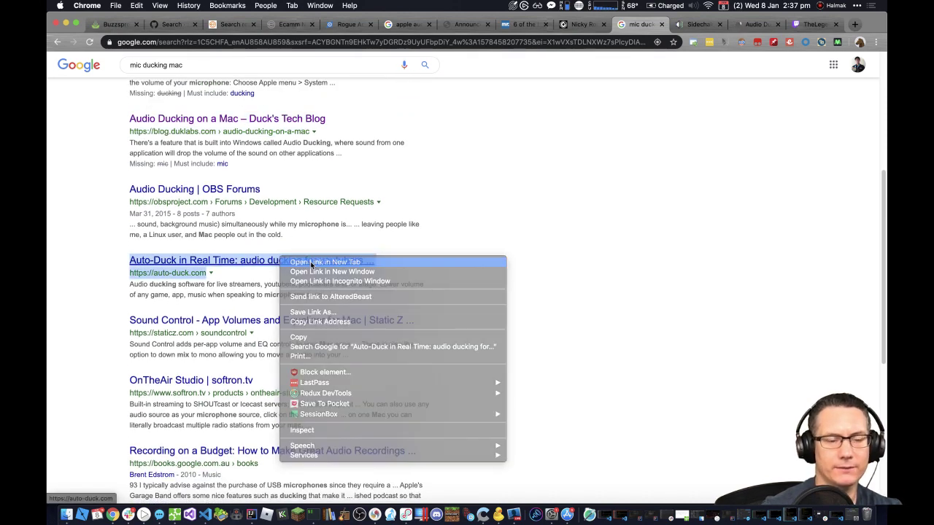
scroll(422, 278, down, 5)
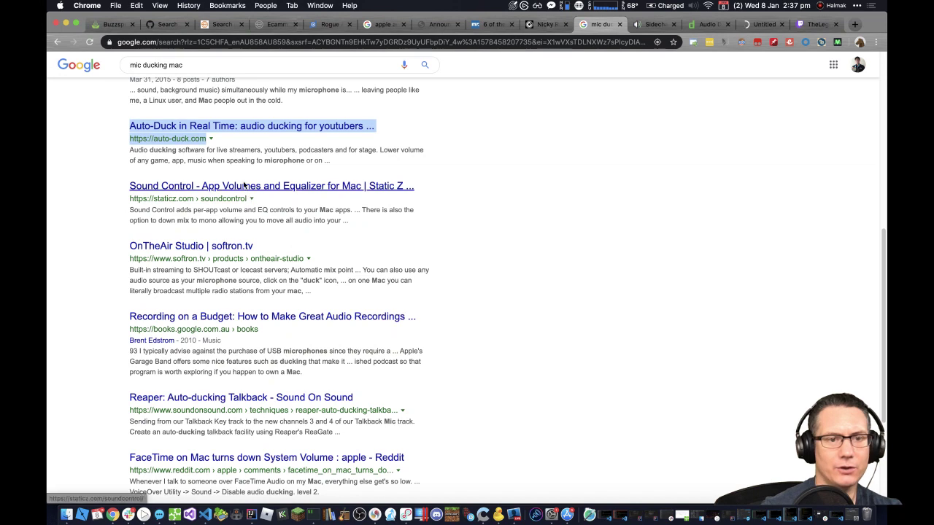
right_click(245, 185)
click(280, 188)
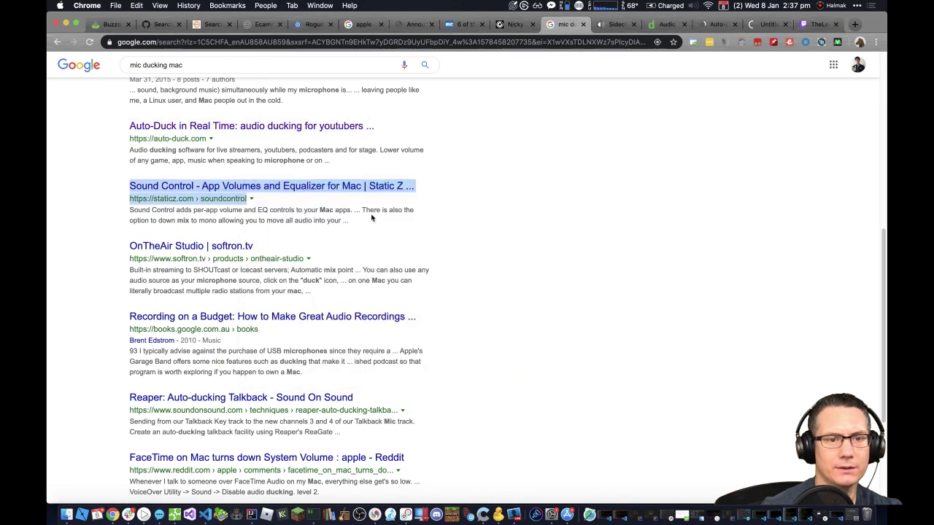
scroll(432, 279, down, 1)
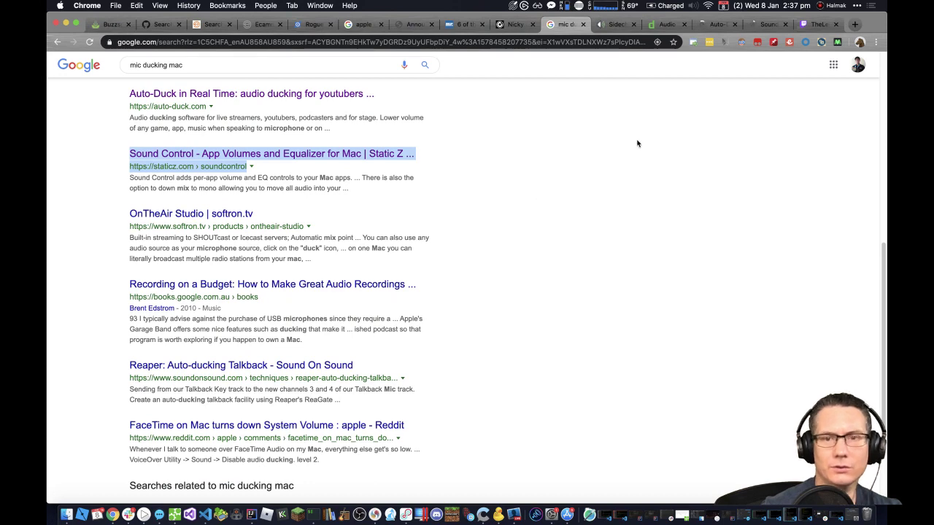
Step: Examine the Sidechain Compressor v1.1.0 page's description, features, compatibility note and installation instructions
click(614, 25)
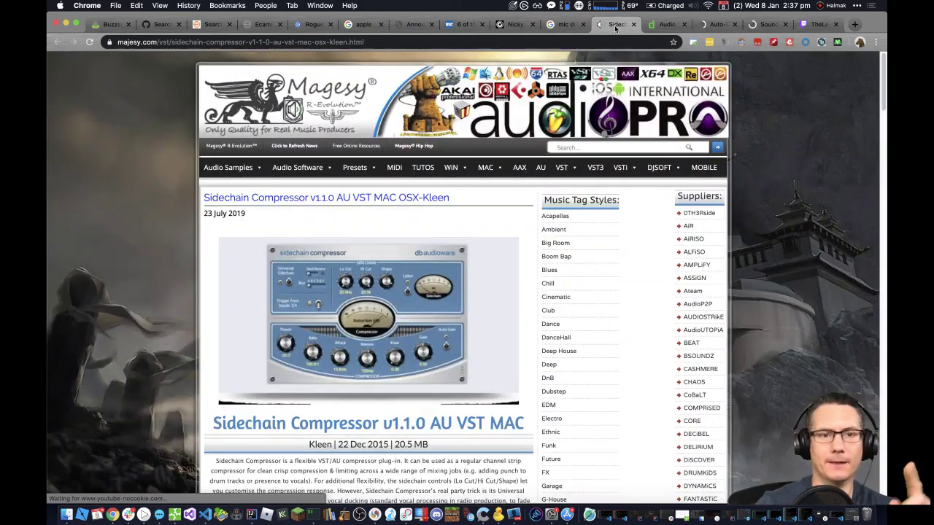
scroll(455, 245, down, 2)
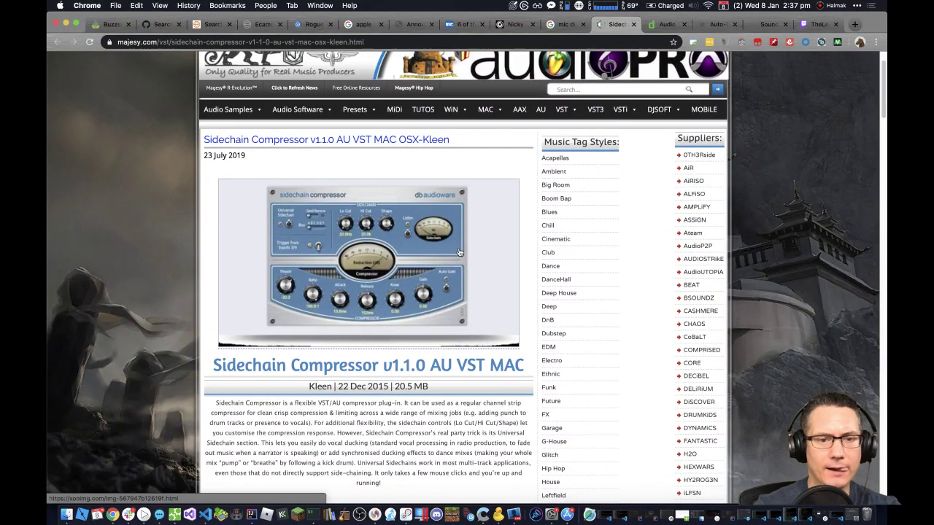
scroll(458, 252, down, 10)
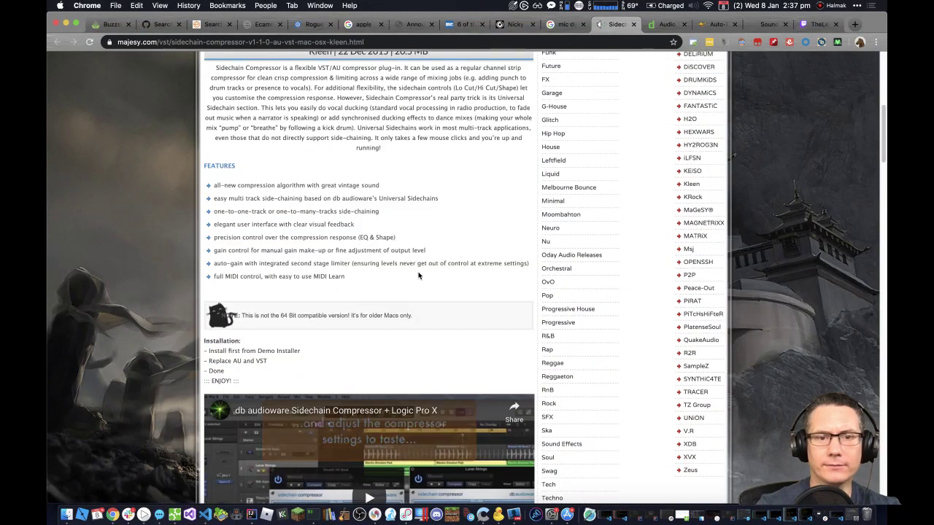
scroll(418, 276, down, 5)
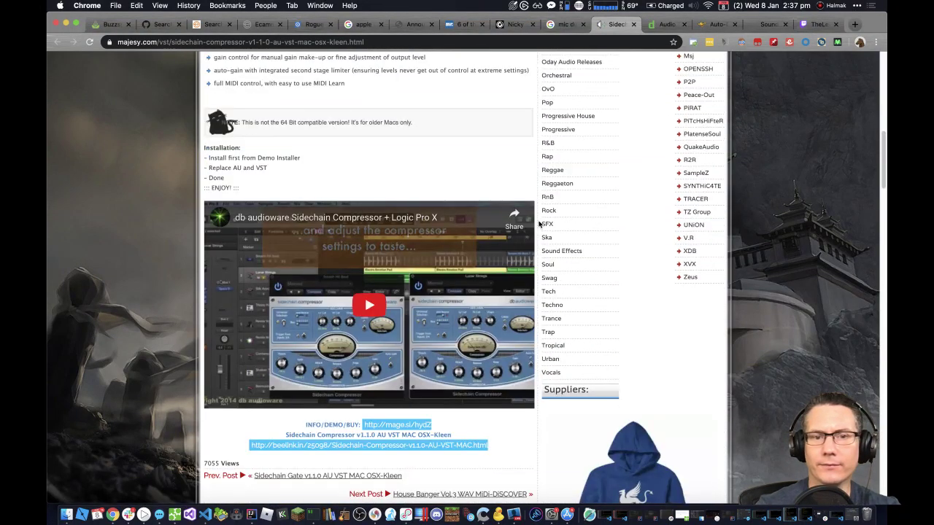
Step: Read through Duck Labs' "Audio Ducking on a Mac" article, examining its Audio Hijack session setup, Ducking module and example signal chains
click(665, 26)
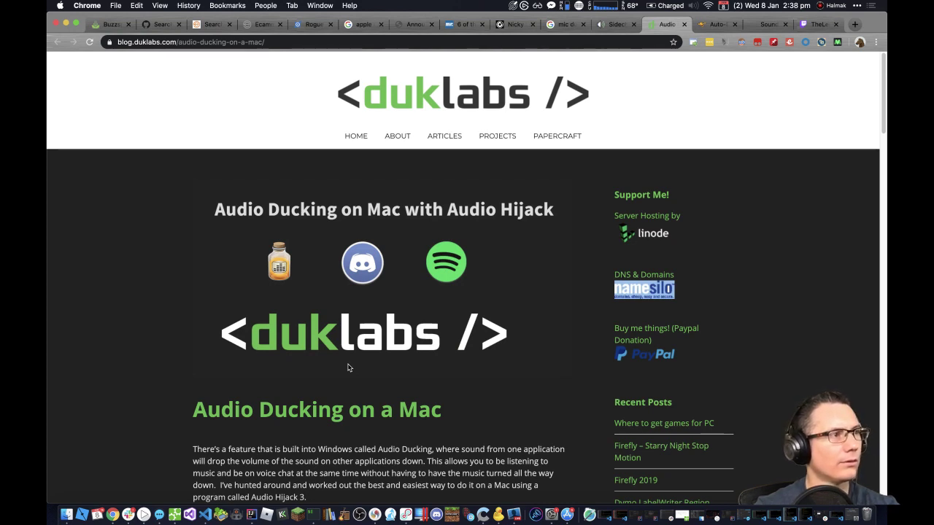
scroll(348, 368, down, 1)
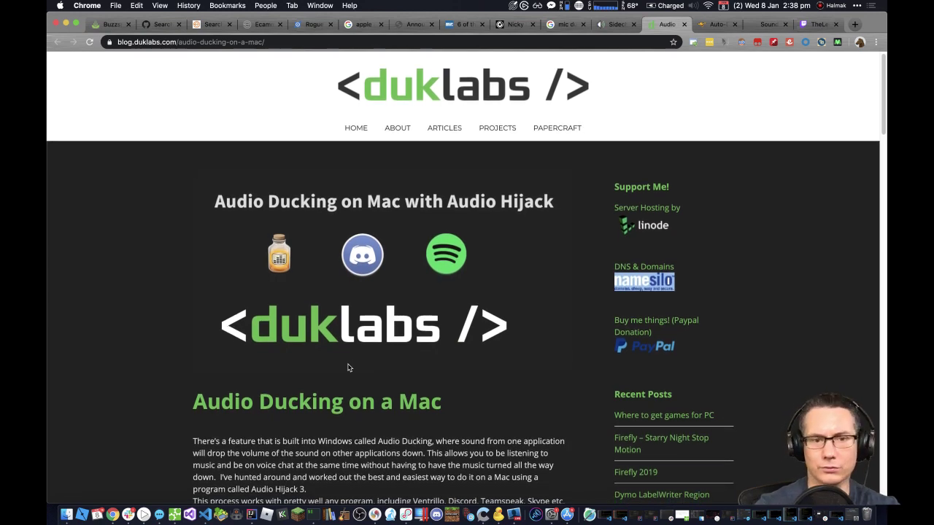
scroll(348, 368, down, 5)
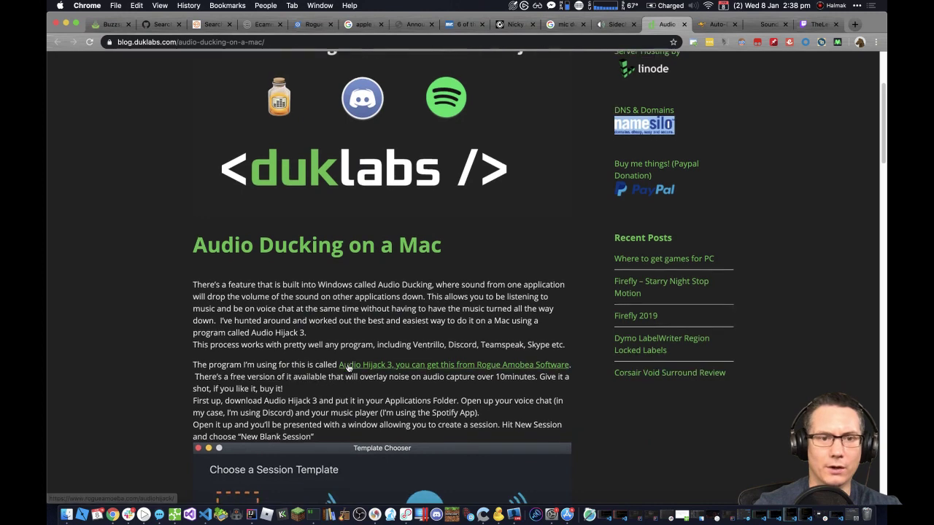
scroll(348, 367, down, 8)
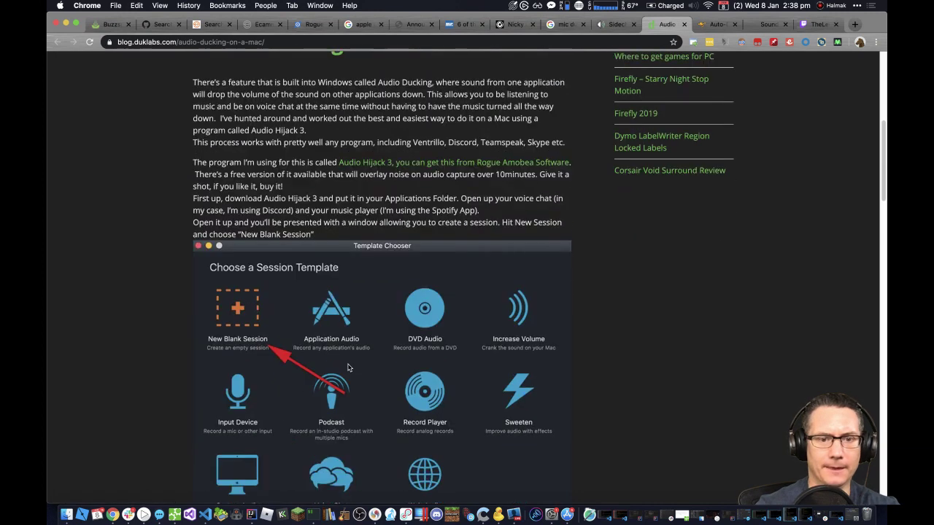
scroll(348, 368, down, 13)
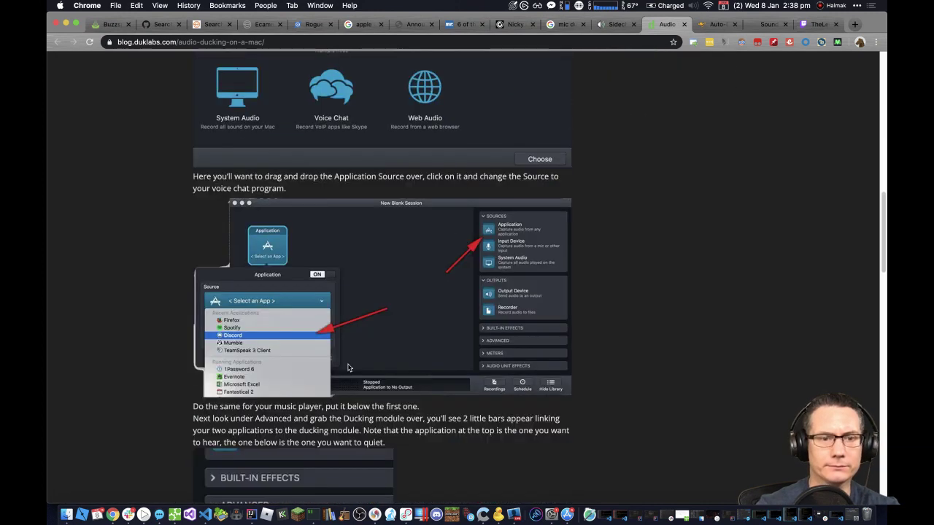
scroll(348, 368, down, 5)
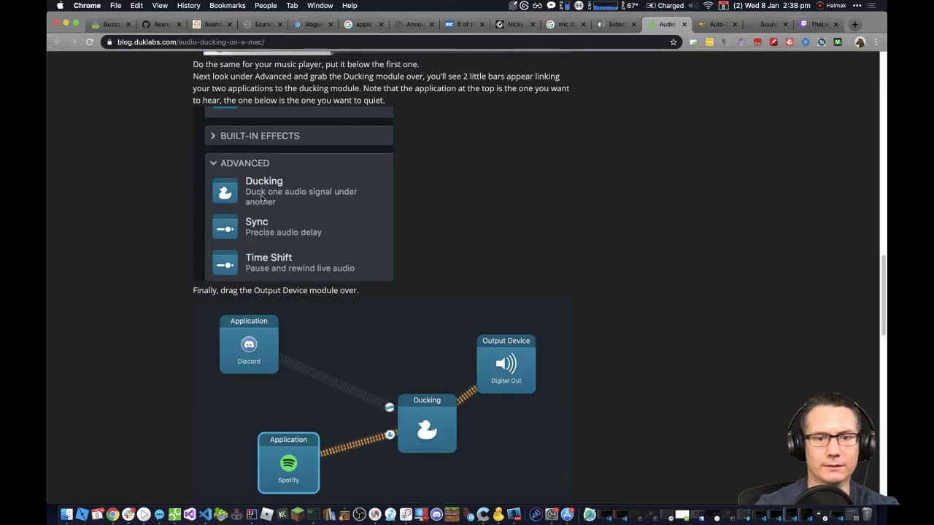
scroll(336, 356, down, 20)
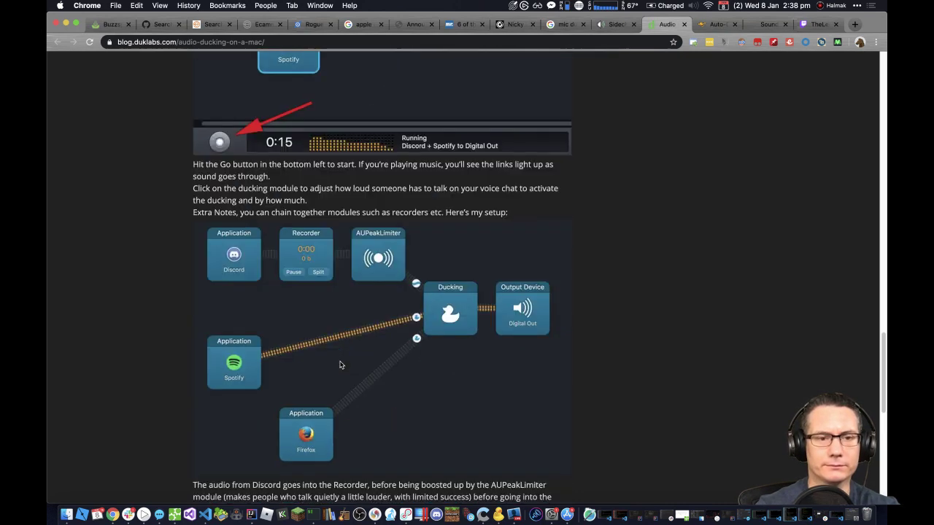
scroll(340, 364, down, 3)
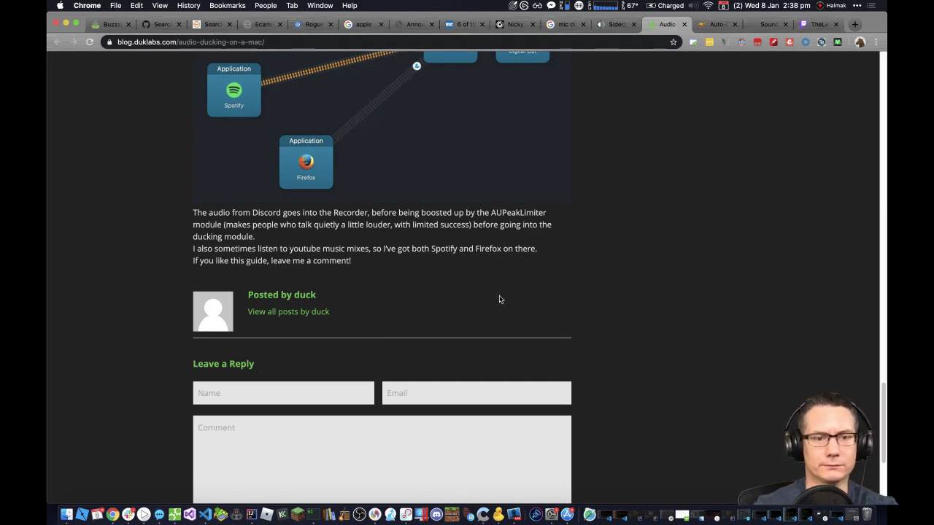
scroll(499, 299, up, 20)
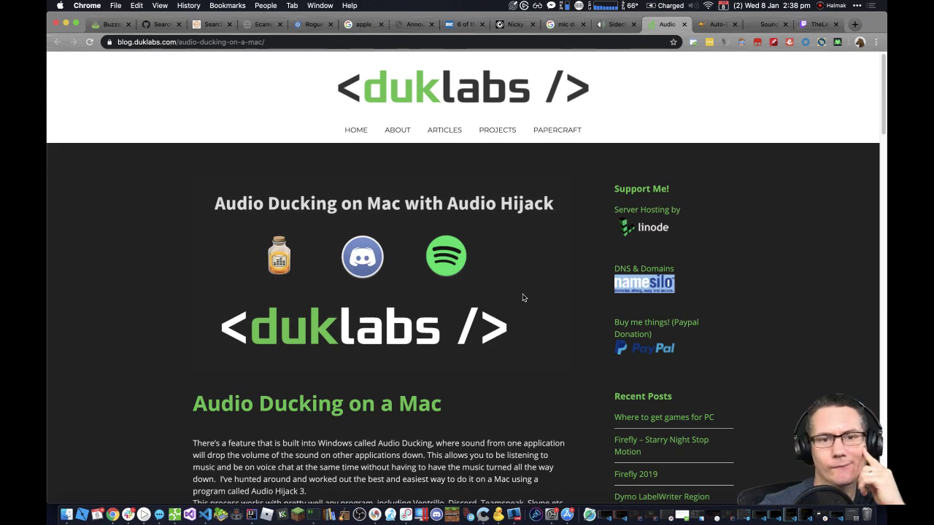
Step: Open the article's Audio Hijack 3 link to Rogue Amoeba in a new tab and switch to it
scroll(523, 296, down, 2)
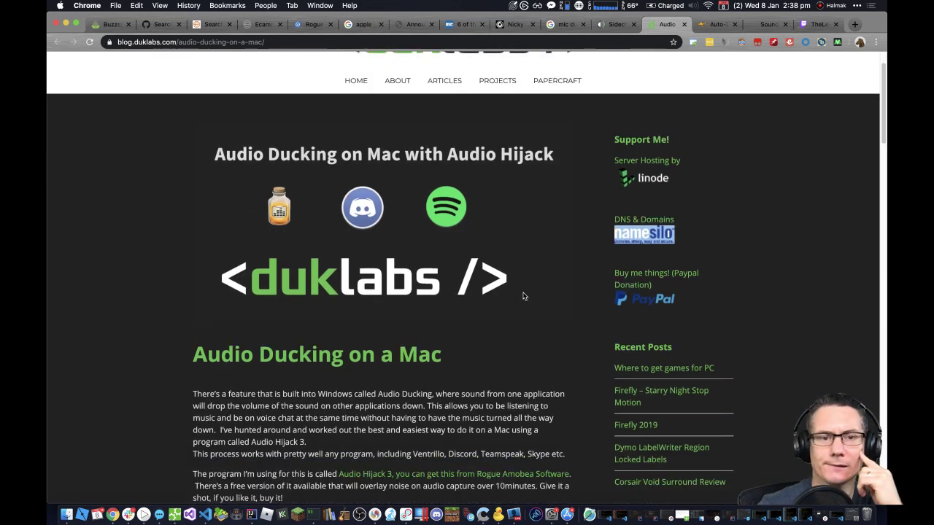
scroll(522, 296, down, 10)
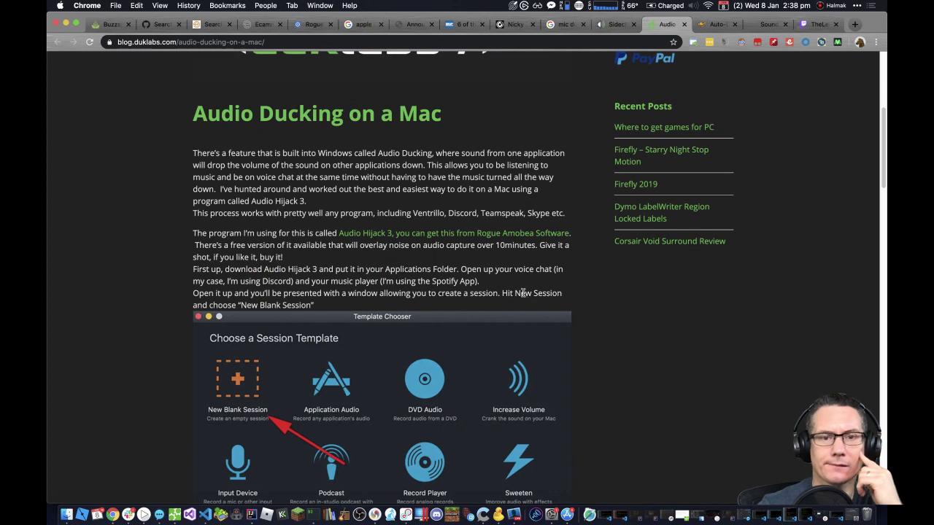
right_click(476, 233)
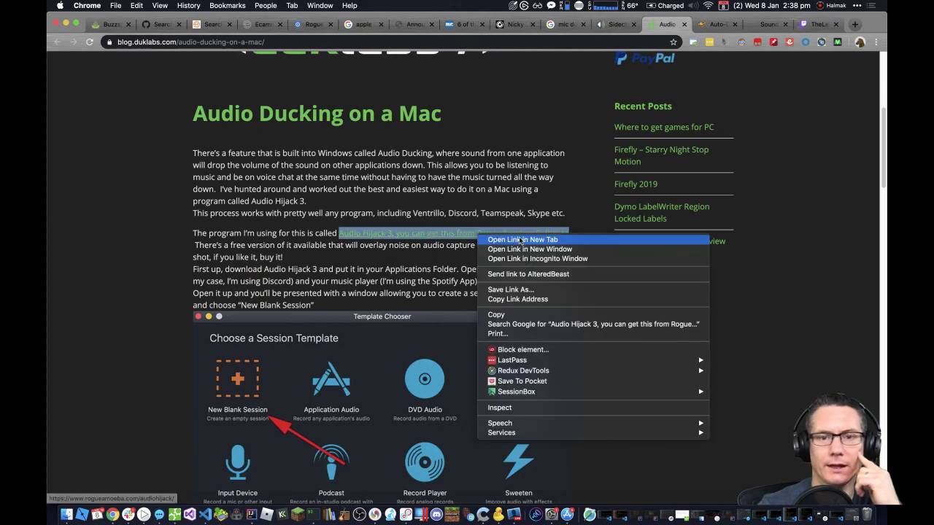
click(523, 240)
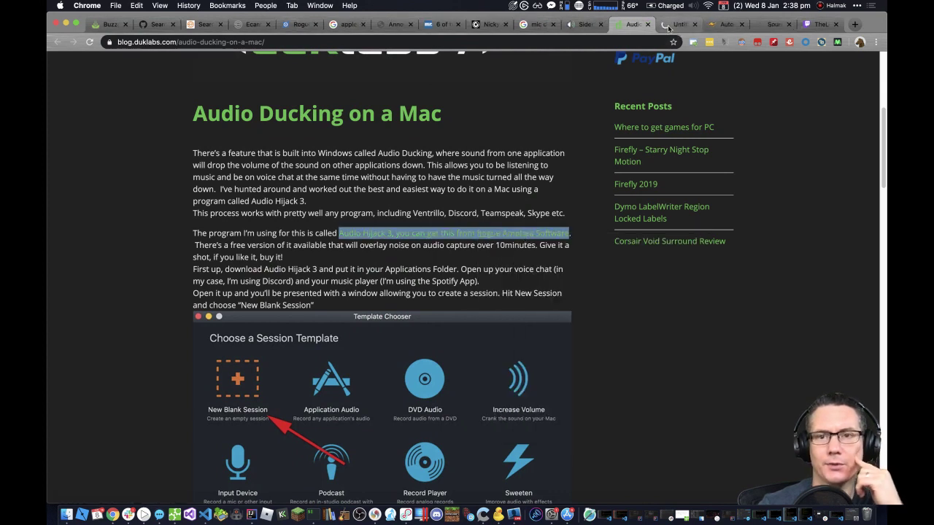
click(670, 25)
Step: Examine the Auto-Duck in Real Time site's description, trial, pricing, streaming software compatibility, fading control and channel support
click(726, 27)
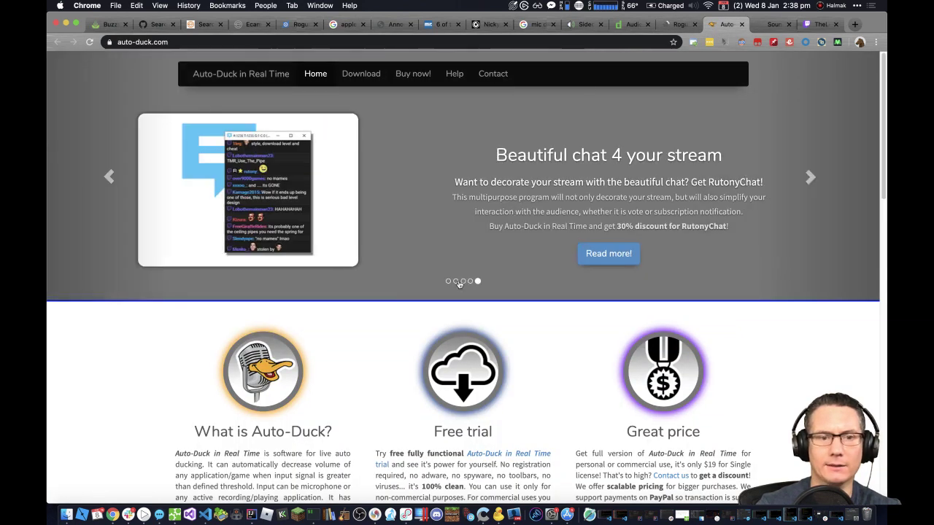
scroll(458, 291, down, 5)
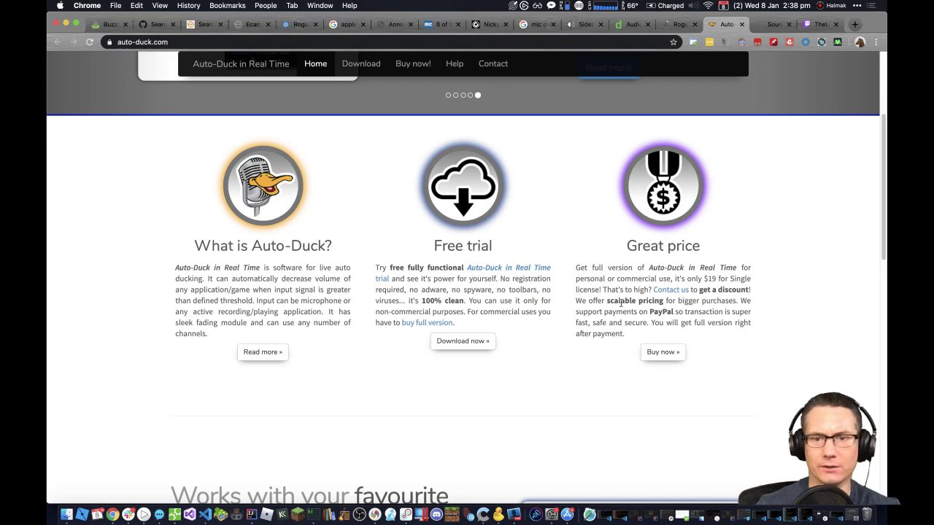
scroll(541, 328, down, 3)
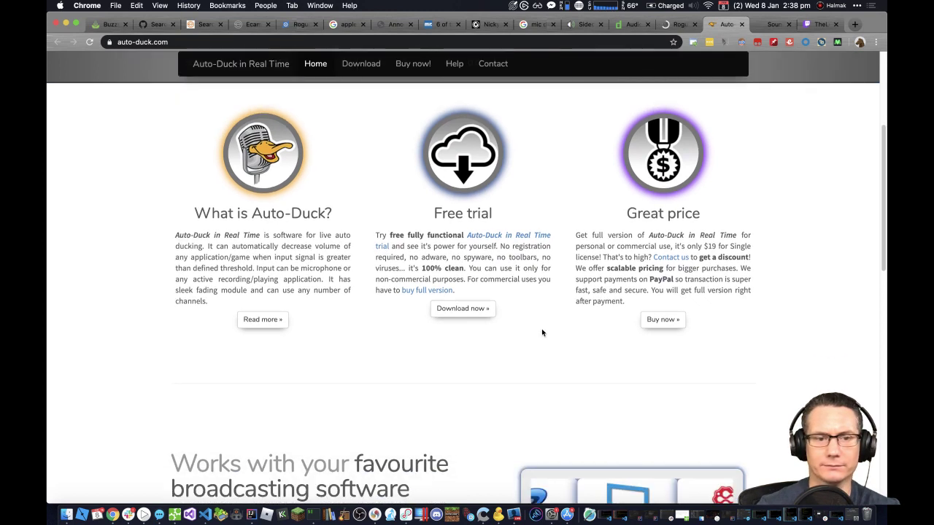
scroll(541, 333, down, 10)
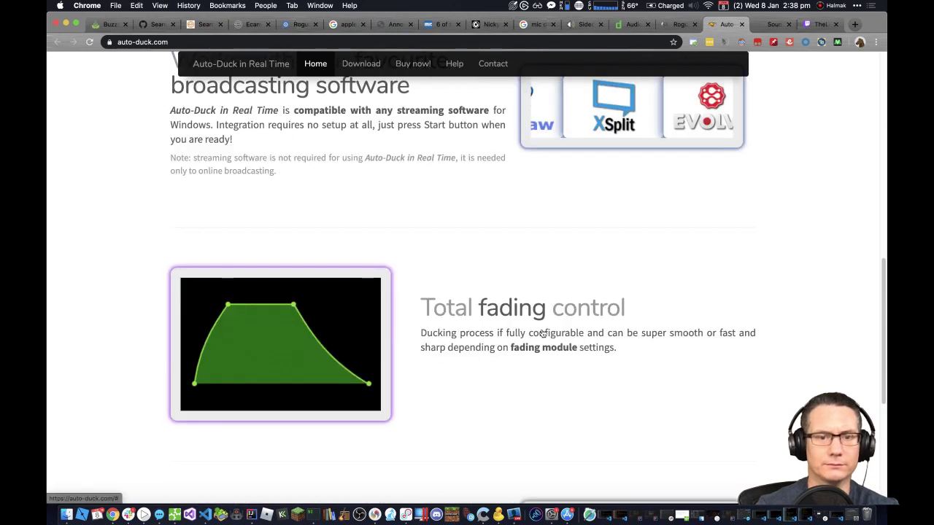
scroll(542, 333, down, 5)
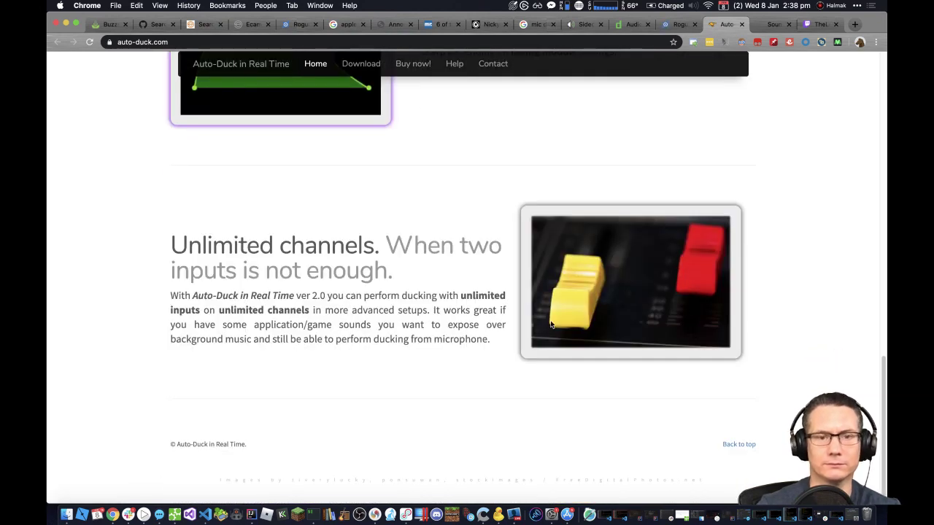
Step: Examine the Static Z Sound Control page's per-app audio features, macOS compatibility, pricing and release notes
click(679, 24)
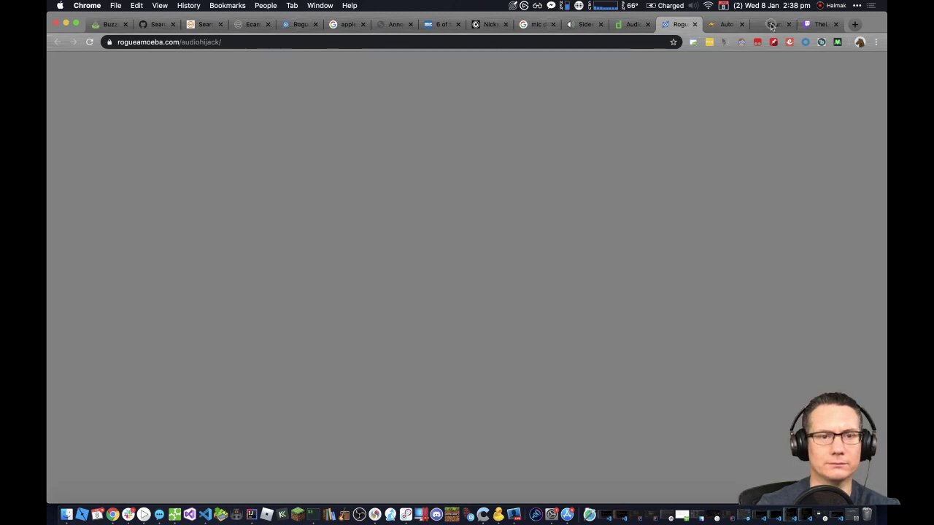
click(772, 25)
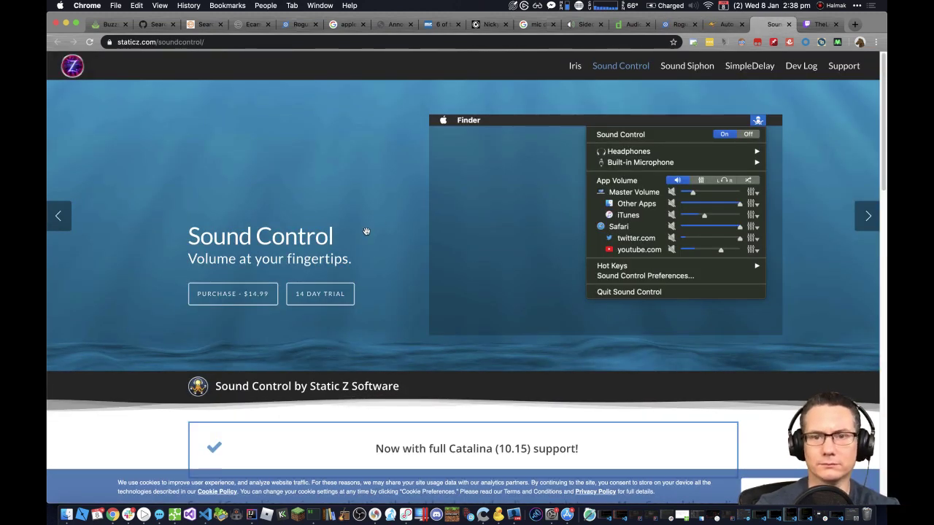
scroll(367, 231, down, 2)
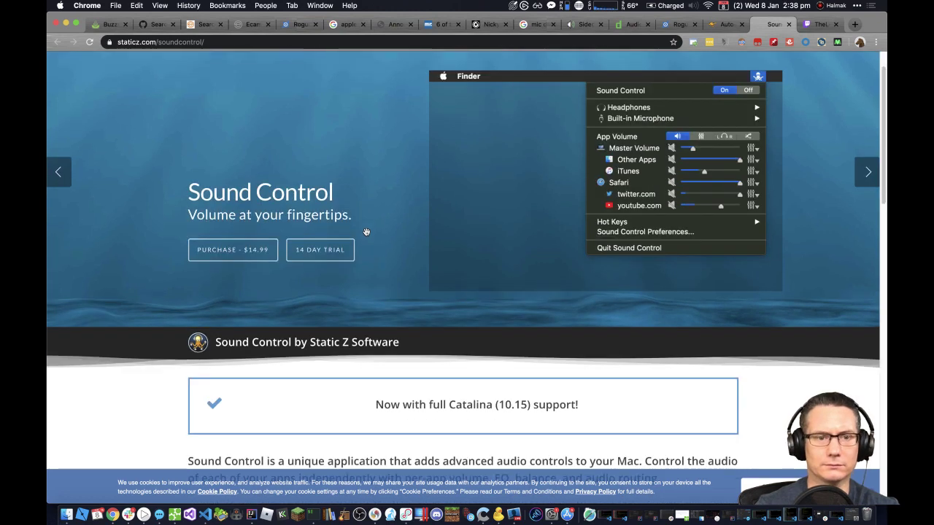
scroll(366, 231, down, 10)
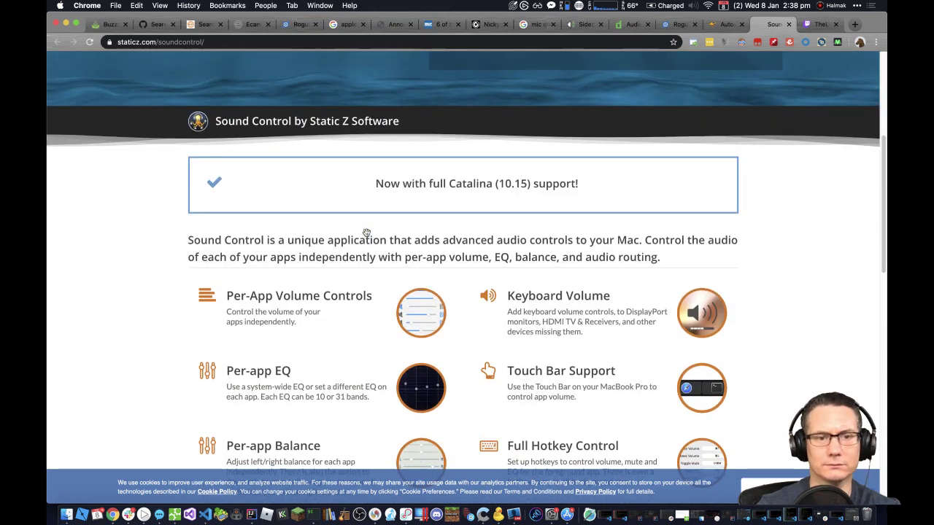
scroll(366, 231, down, 2)
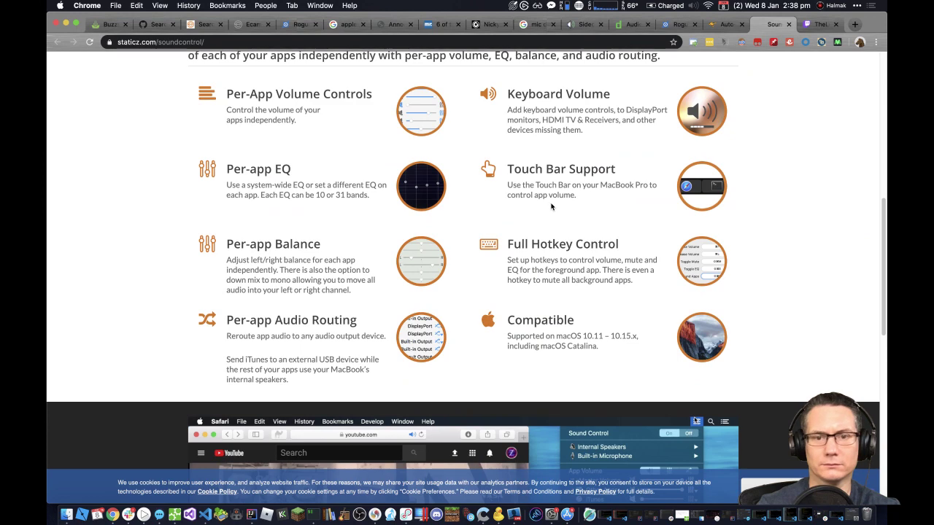
scroll(551, 219, down, 14)
scroll(551, 220, down, 3)
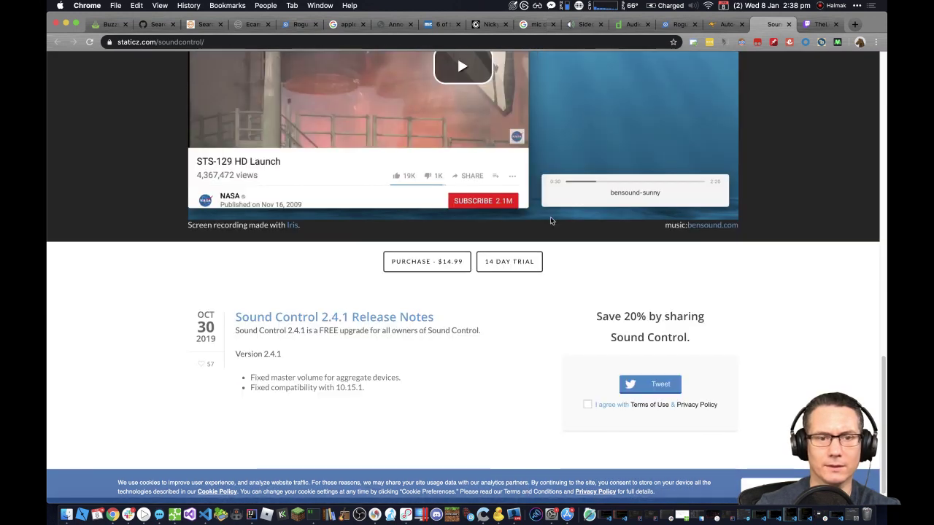
scroll(551, 218, up, 15)
scroll(551, 218, up, 6)
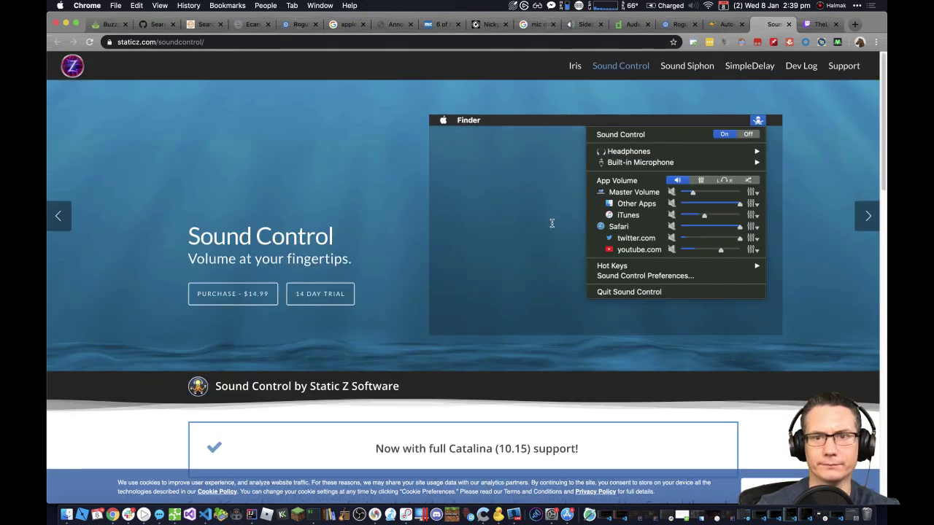
Step: Open Static Z's Iris product page and look over its compatibility, encoding and audio recording features
click(575, 66)
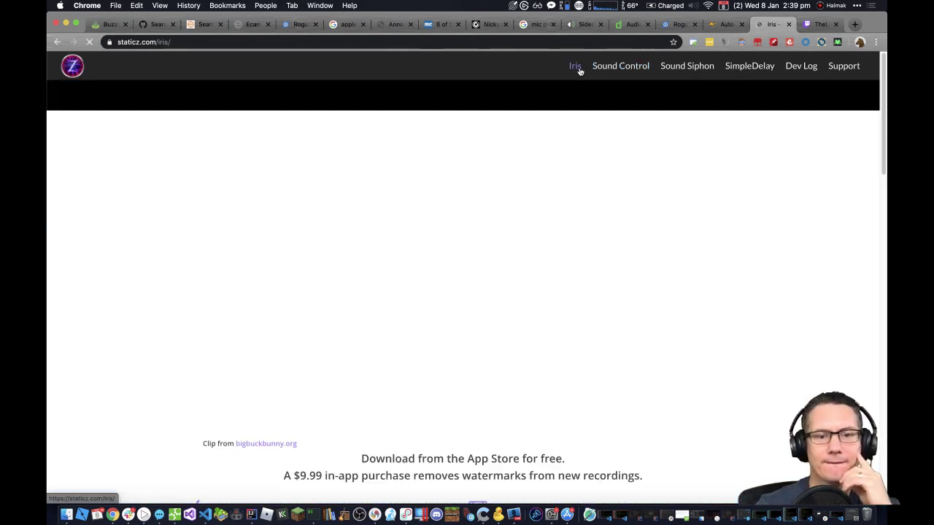
scroll(672, 207, down, 3)
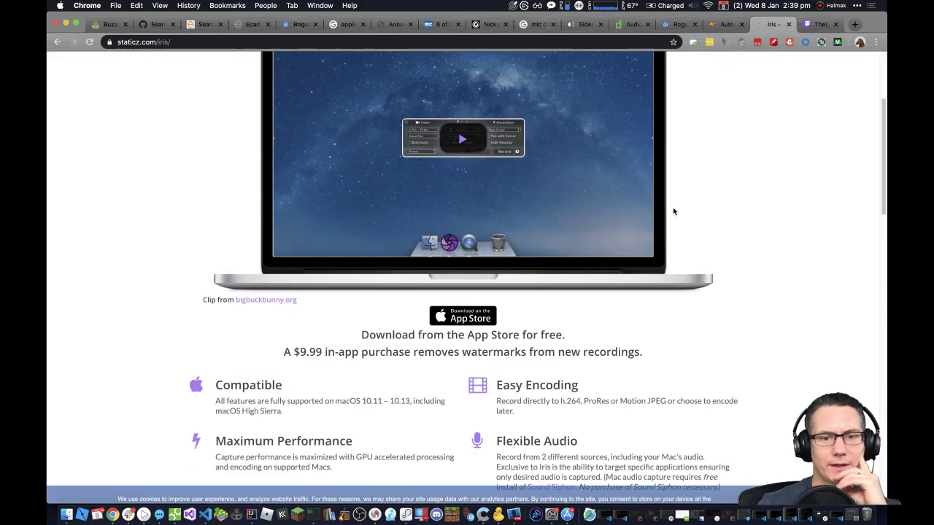
scroll(673, 207, up, 3)
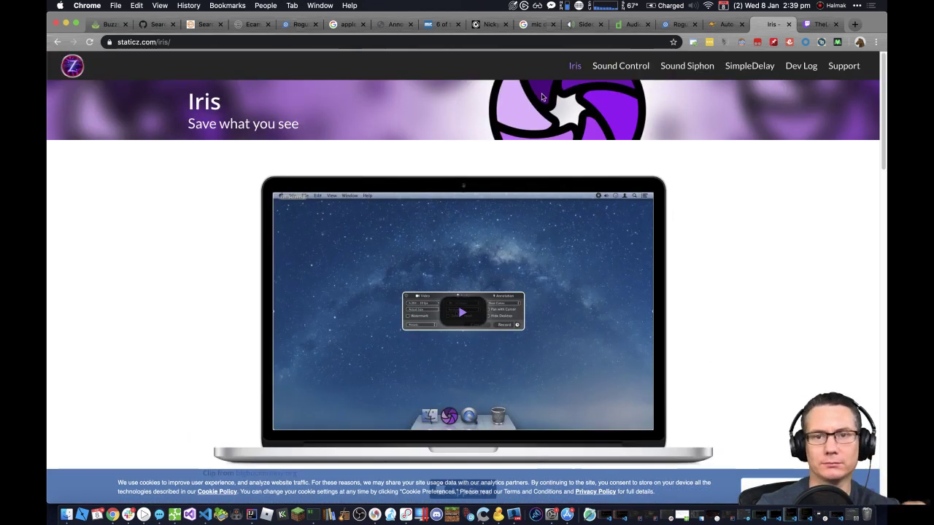
Step: Return to Rogue Amoeba's Audio Hijack page and review the product overview and audio recording description
click(723, 24)
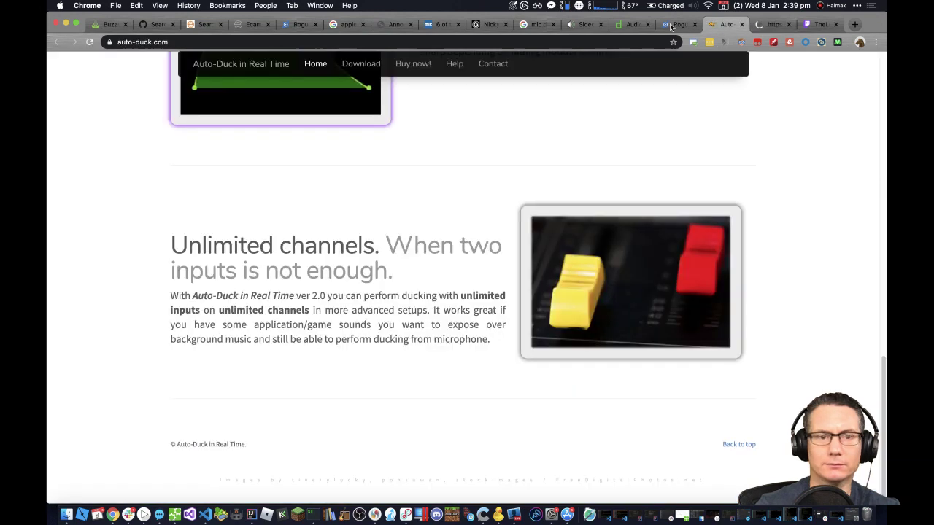
click(671, 24)
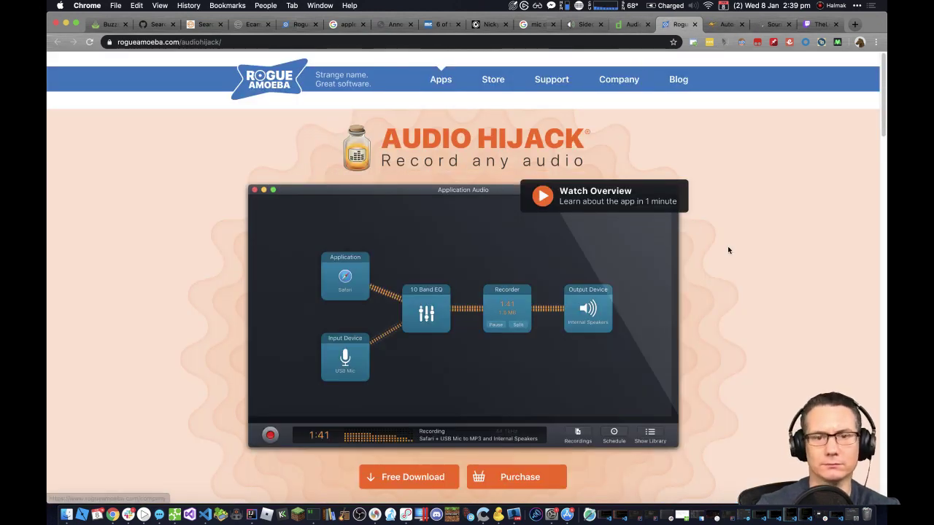
scroll(728, 250, down, 3)
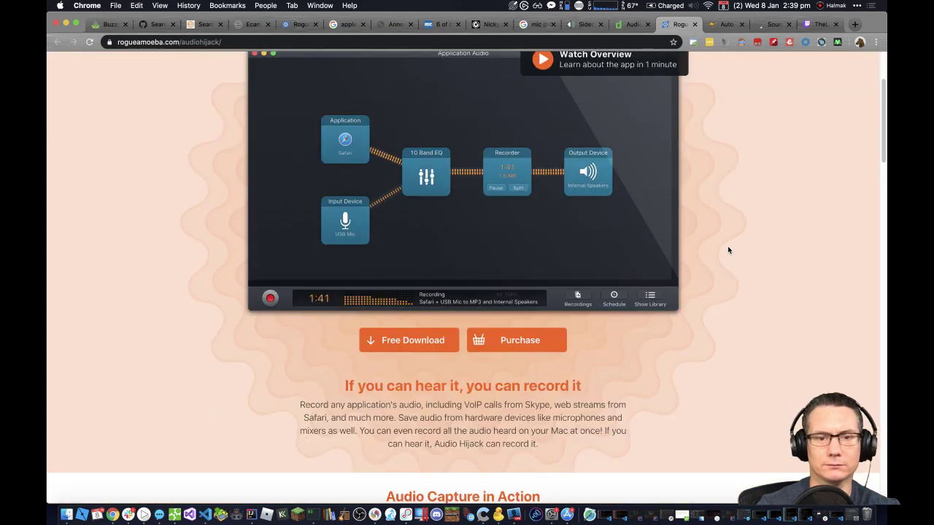
scroll(728, 250, down, 3)
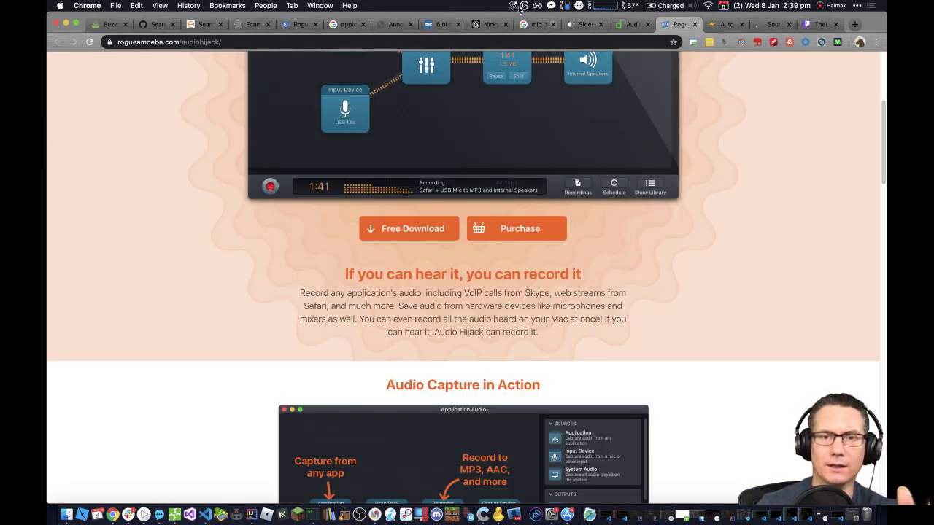
Step: Quit the SoundSource menu bar app
click(514, 5)
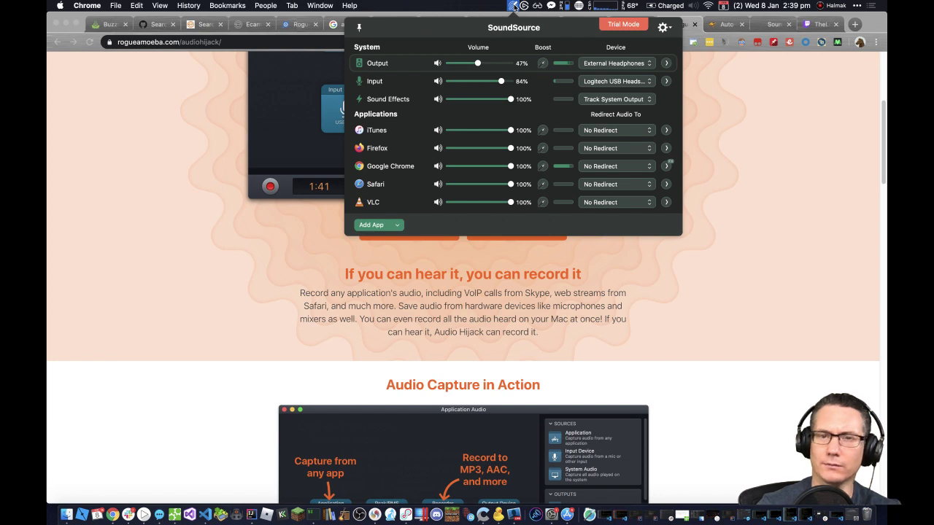
click(673, 29)
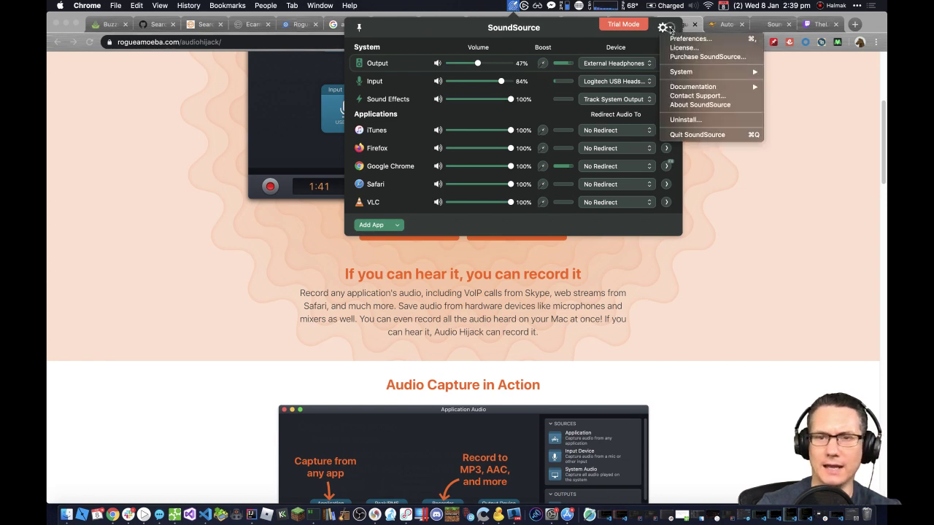
click(697, 135)
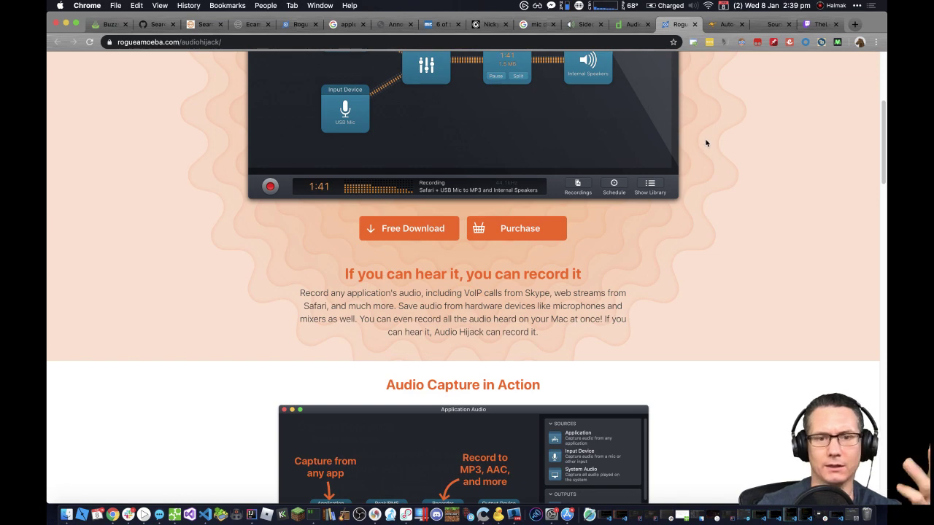
Step: Open Audio Hijack's purchase page in an incognito window
scroll(691, 263, up, 5)
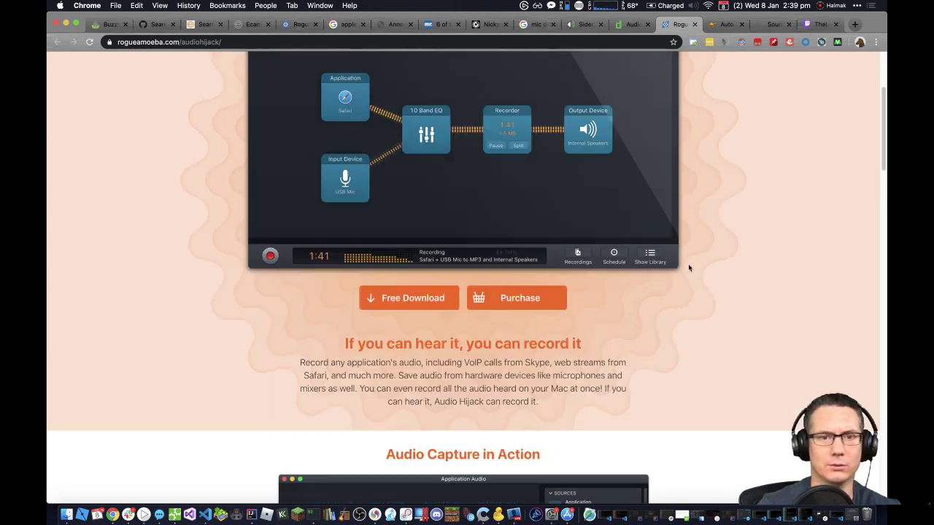
scroll(689, 270, down, 5)
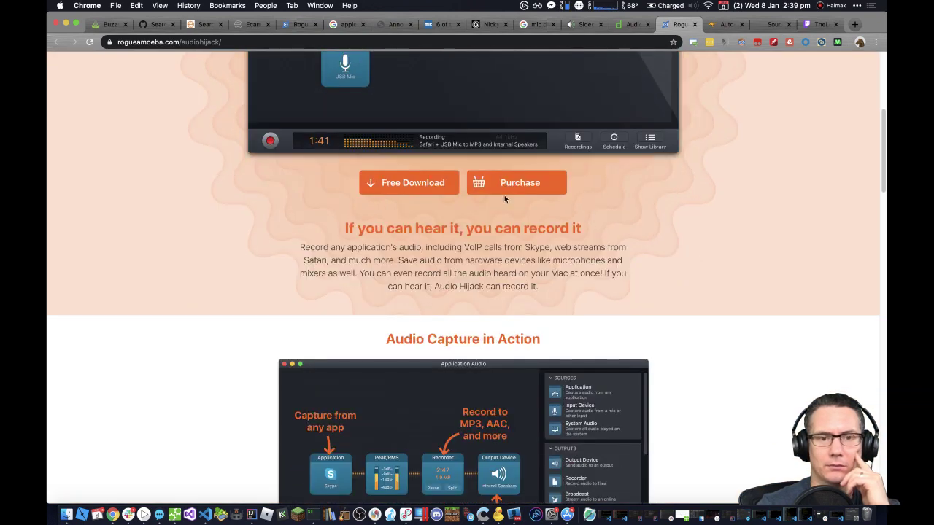
double_click(510, 185)
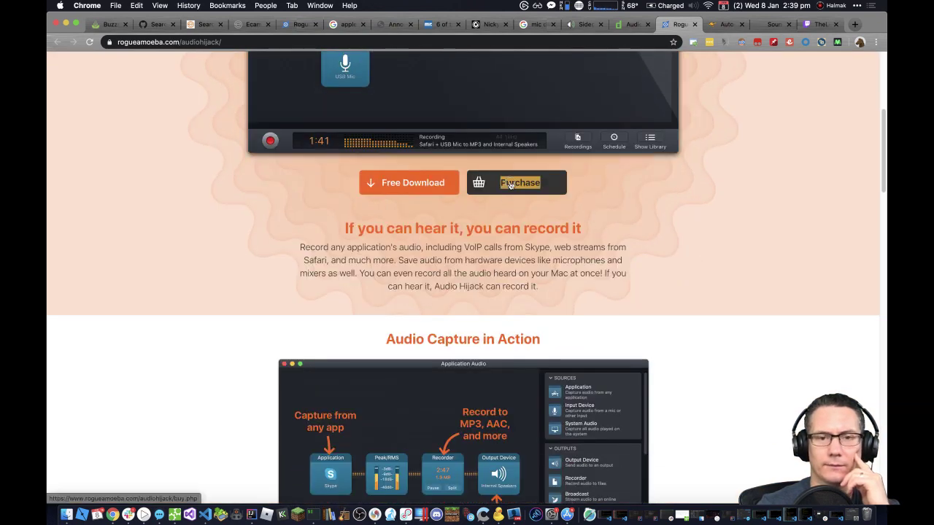
right_click(510, 185)
click(540, 207)
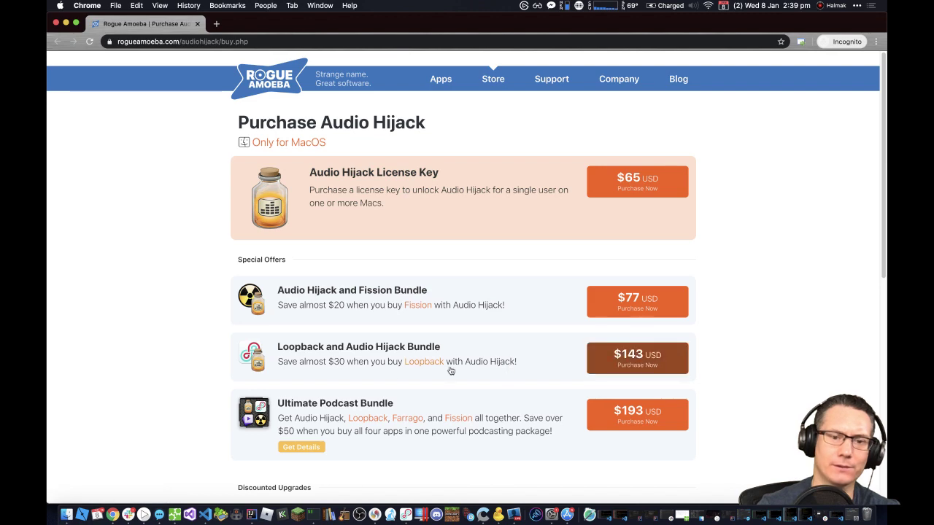
Step: Download the free Audio Hijack Test Drive from the purchase page's extras and minimize the incognito window
scroll(387, 374, down, 10)
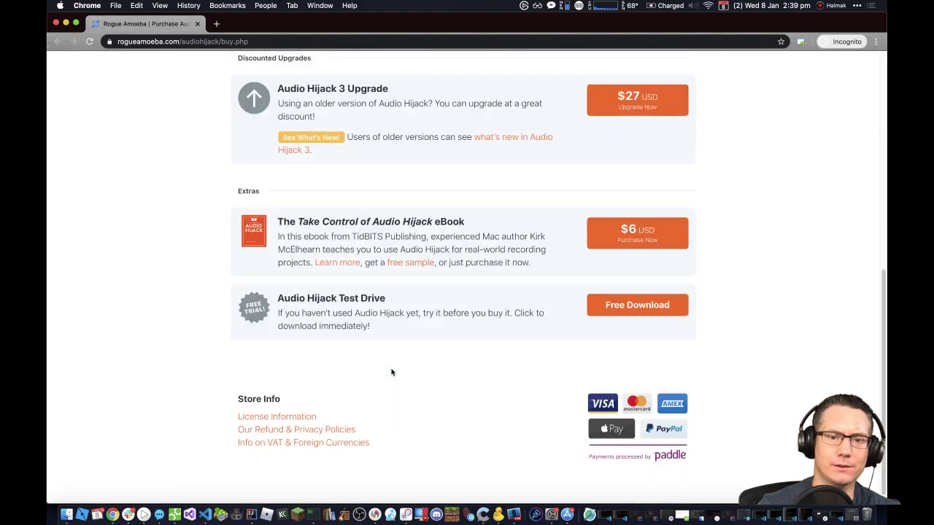
scroll(391, 372, down, 1)
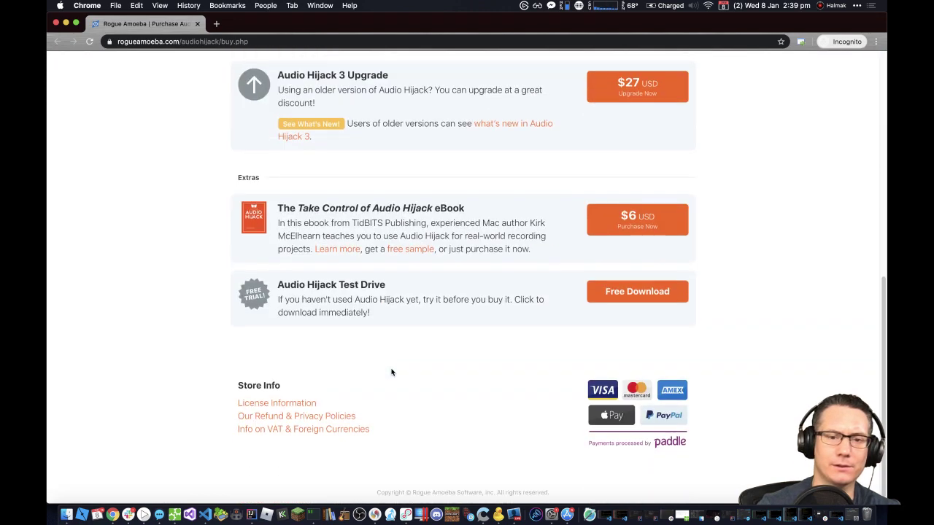
click(637, 291)
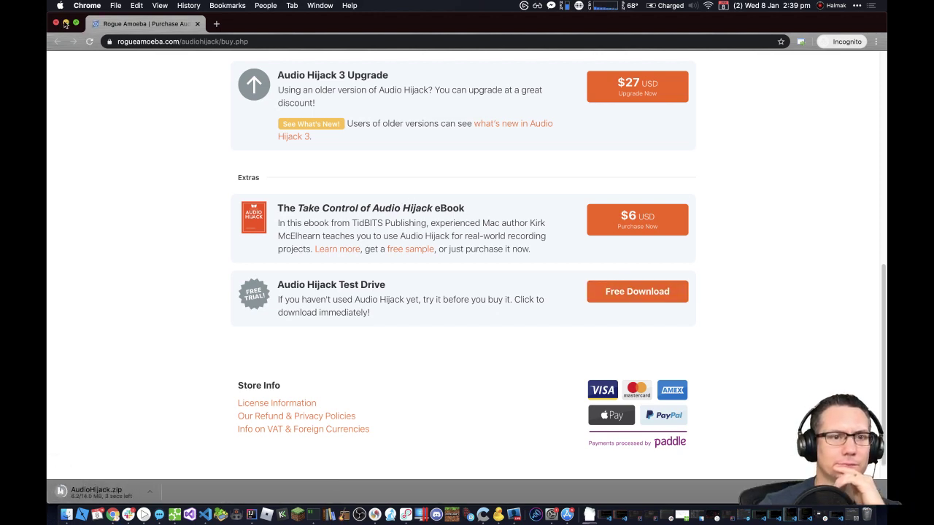
click(65, 24)
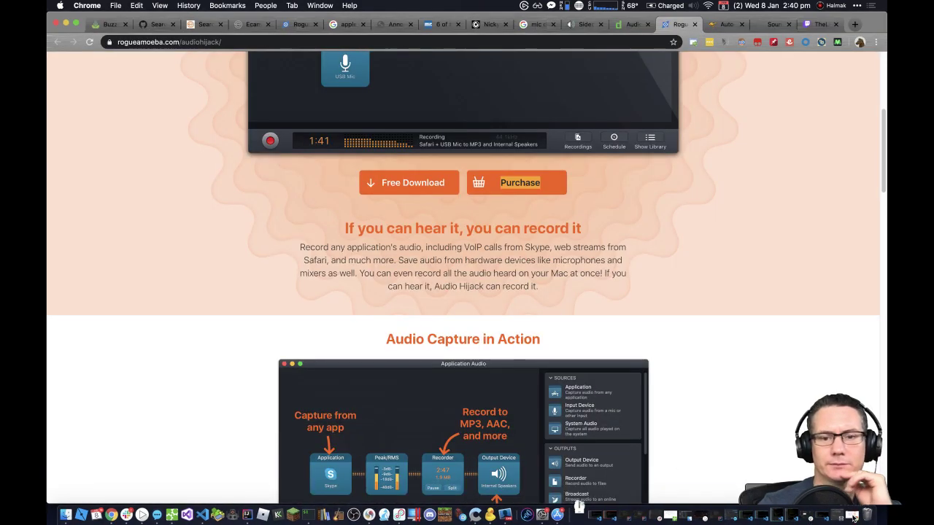
Step: Bring back the incognito window, unpack the downloaded AudioHijack.zip, and close that window
click(579, 511)
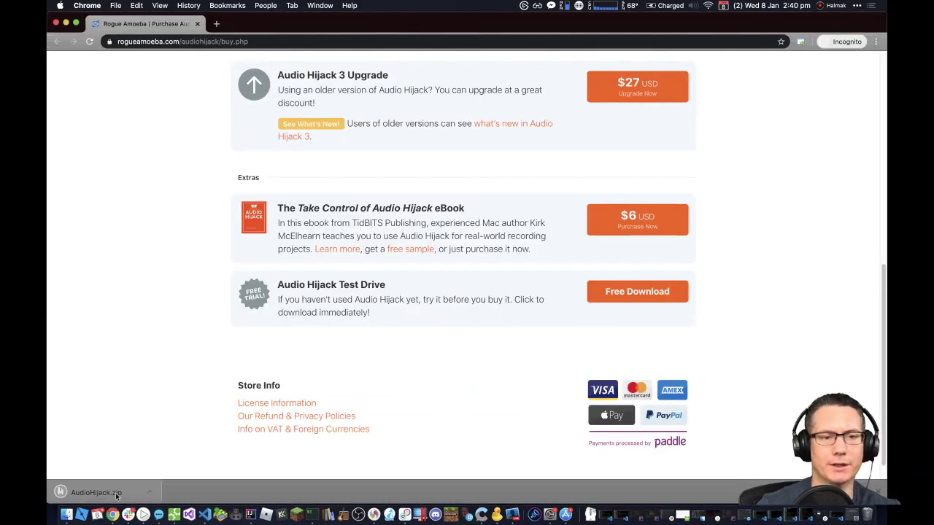
click(116, 494)
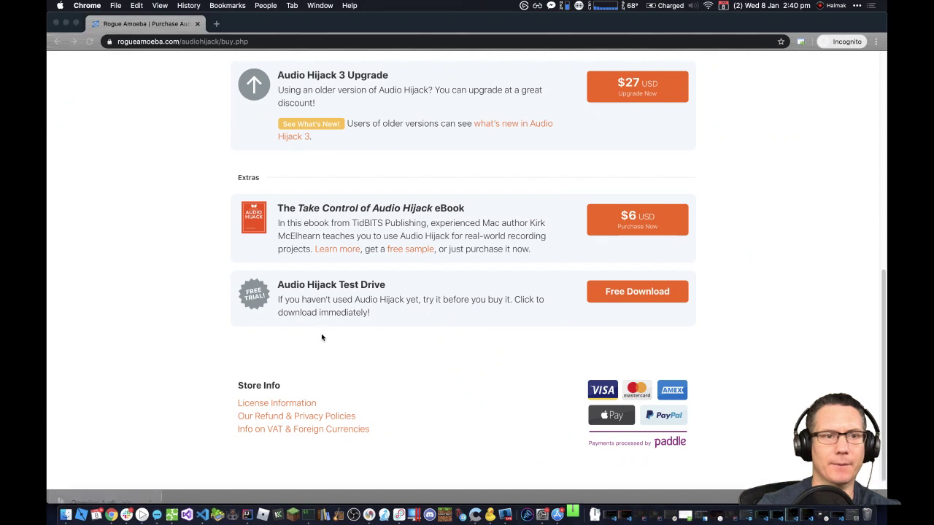
click(56, 23)
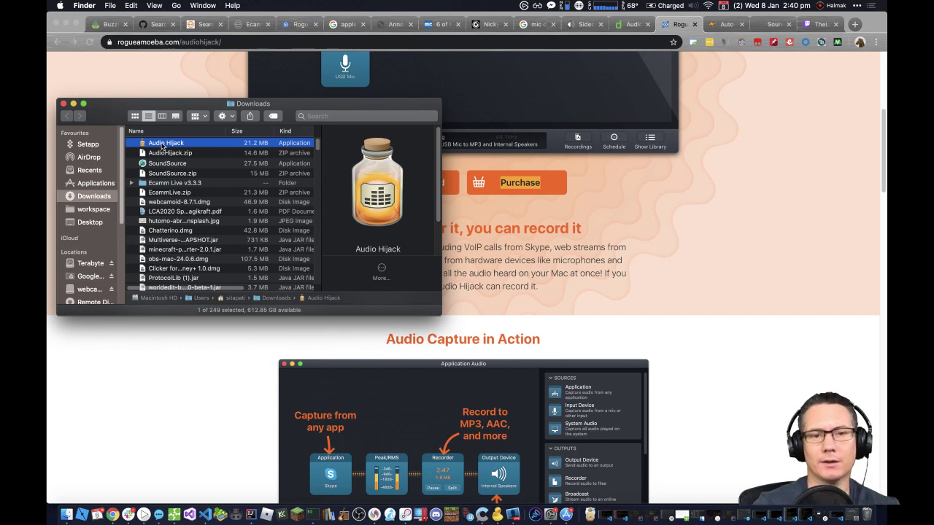
Step: Launch Audio Hijack from the Downloads folder, allow it to open, and dismiss its Quick Tour
double_click(162, 144)
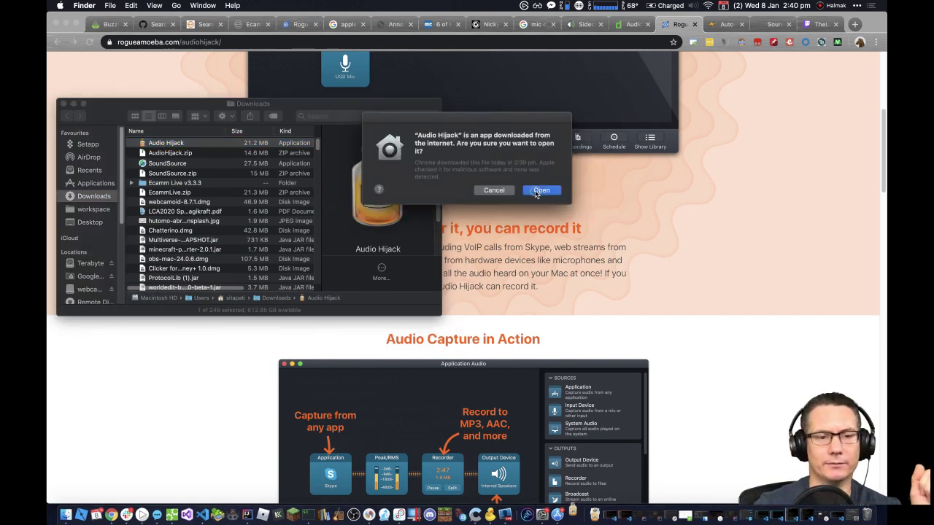
click(540, 190)
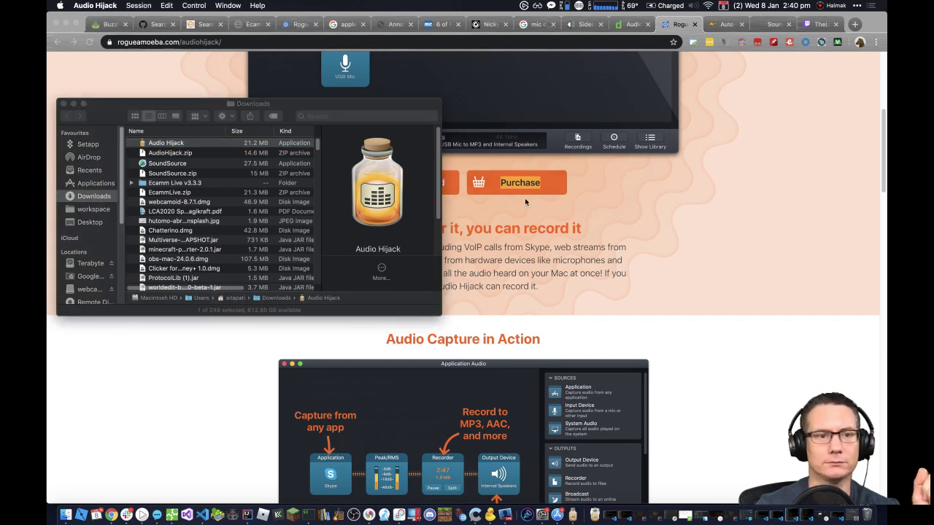
click(72, 104)
click(635, 355)
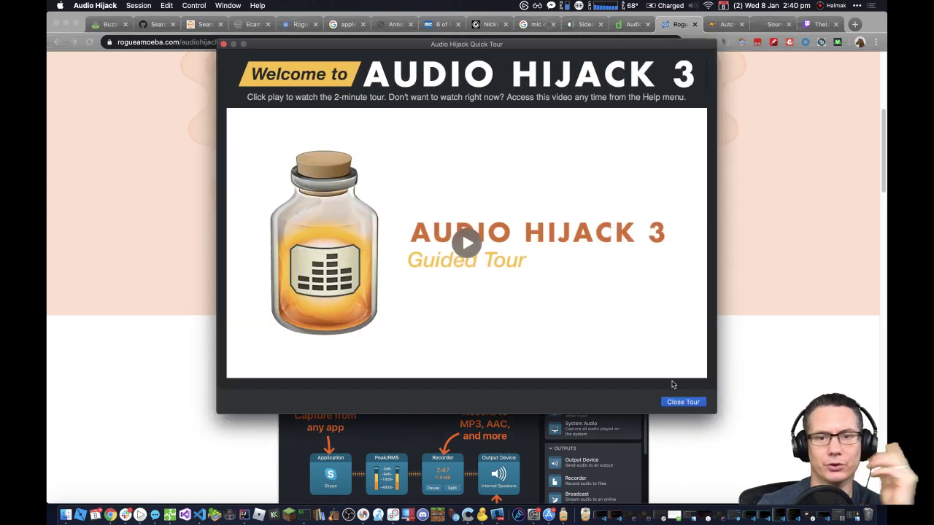
click(678, 402)
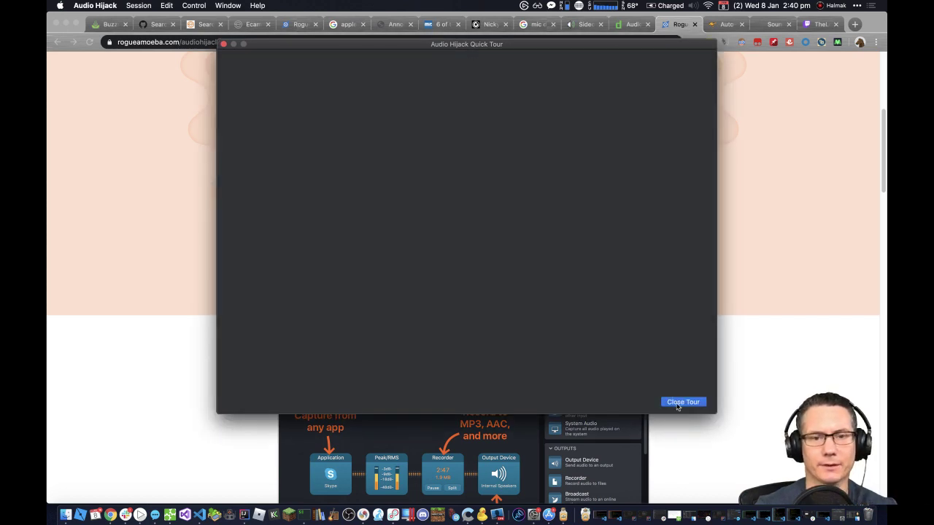
Step: Create a new Audio Hijack session from the Podcast template
click(295, 322)
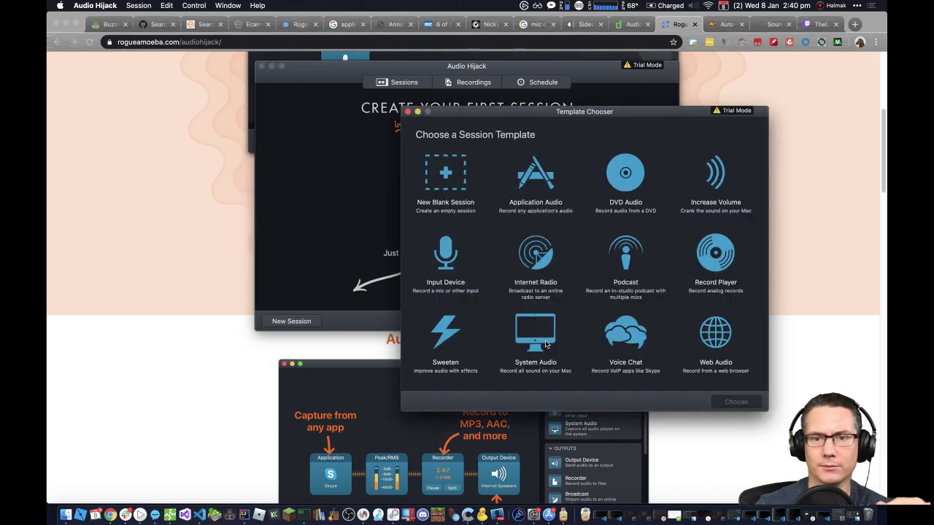
click(604, 270)
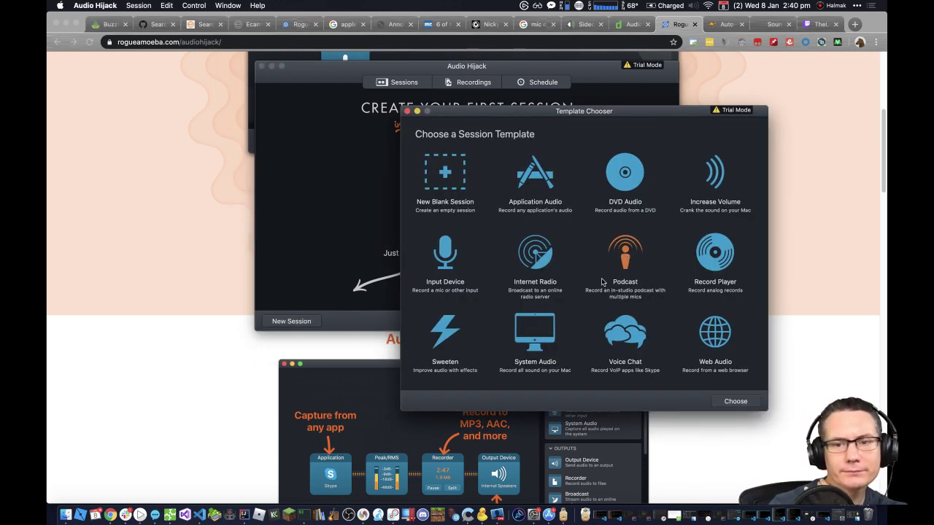
click(737, 402)
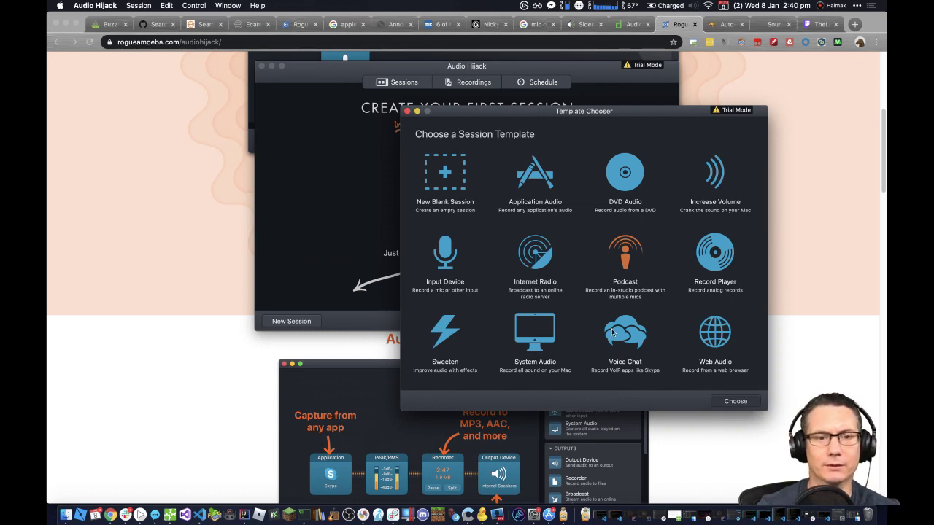
double_click(624, 255)
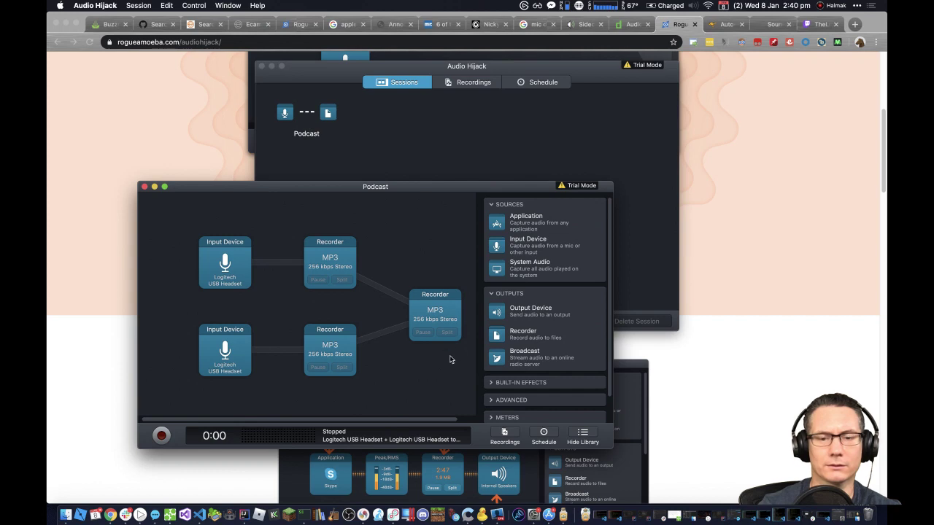
Step: Add an Output Device block above the final Recorder in the Podcast session
scroll(554, 351, down, 3)
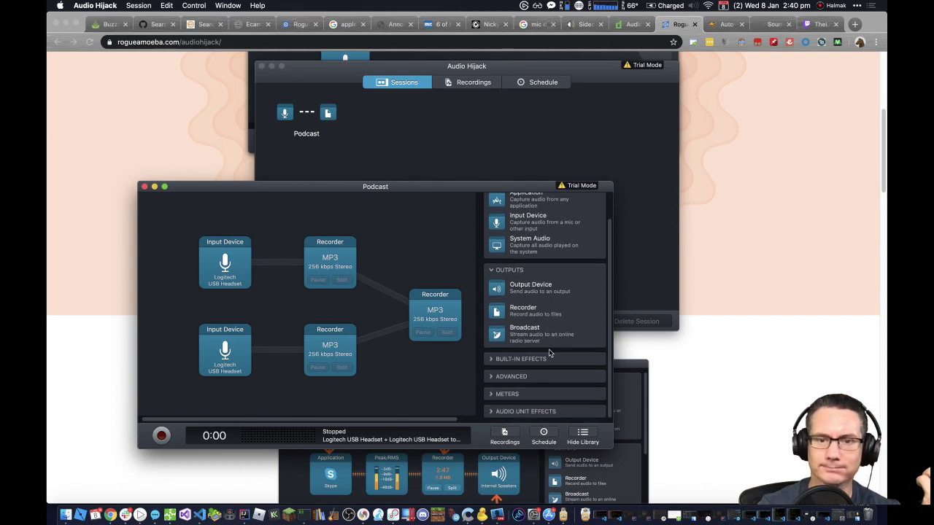
scroll(544, 353, up, 3)
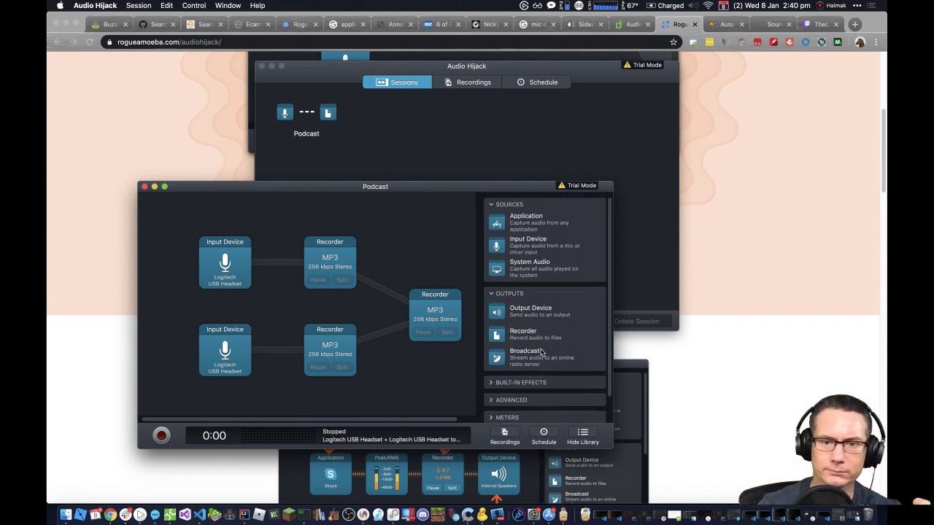
drag(530, 310, 438, 272)
Step: Delete the final Recorder block that combines both inputs at the end of the Podcast chain
click(439, 296)
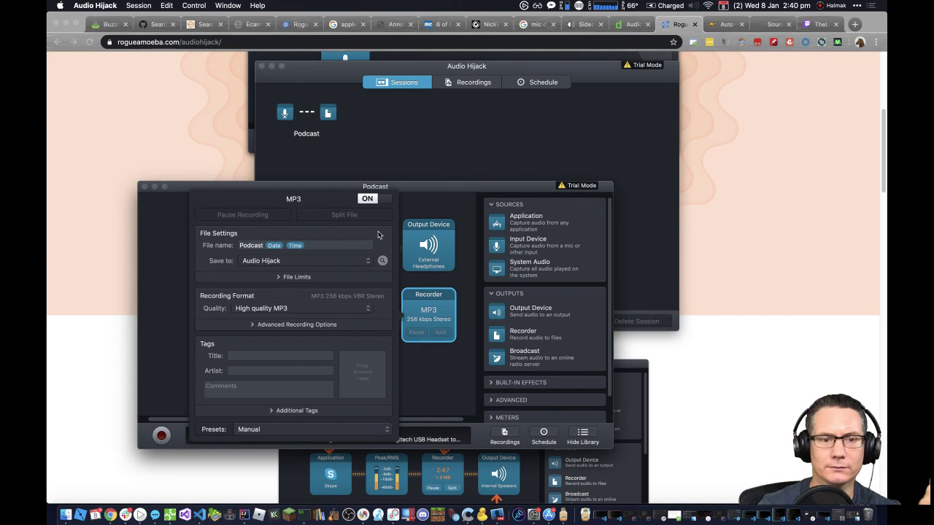
click(418, 376)
click(431, 299)
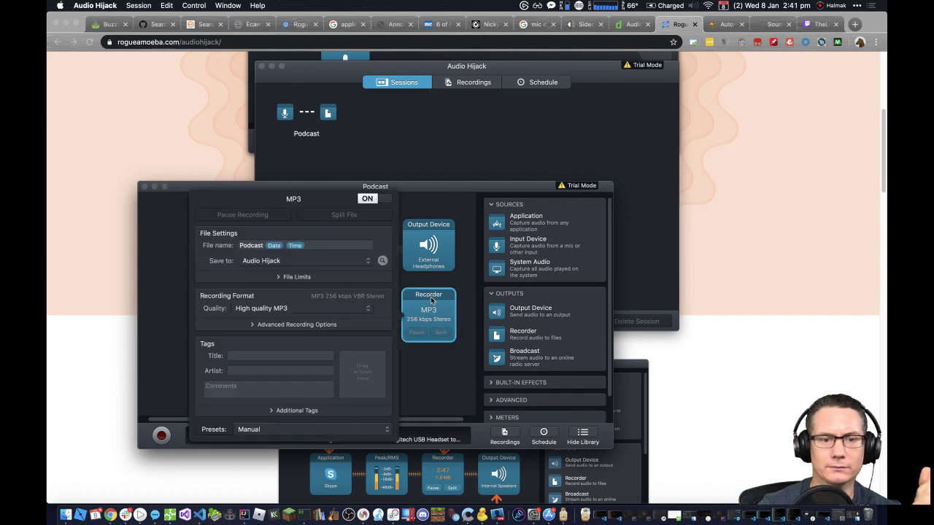
right_click(430, 297)
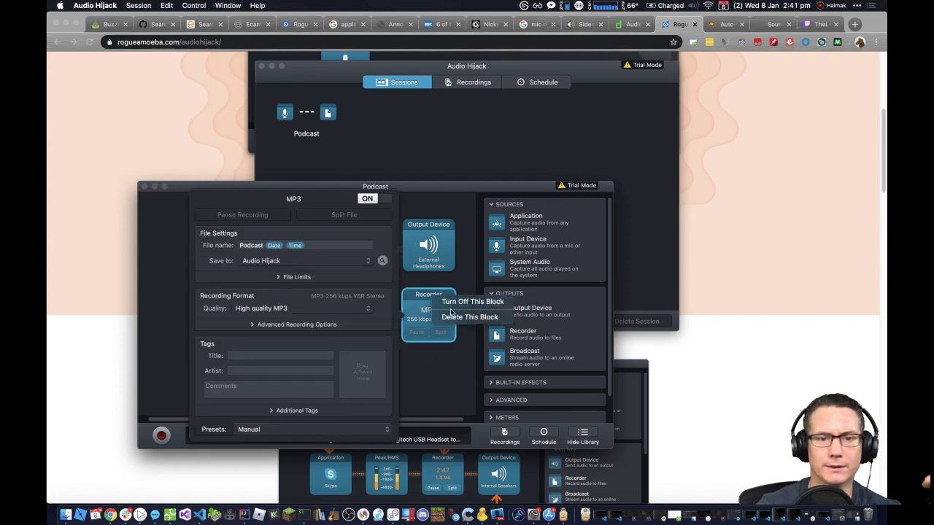
click(453, 318)
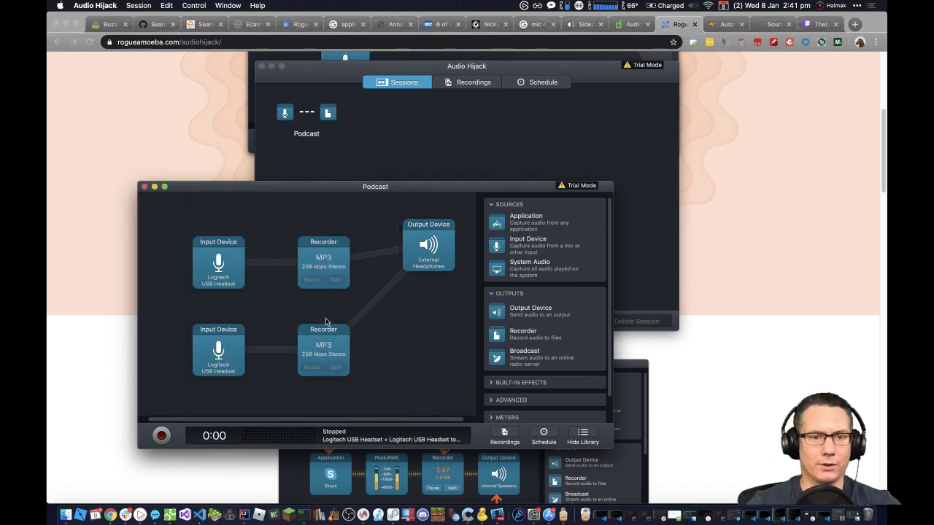
Step: Delete the two remaining MP3 Recorder blocks that follow the input devices
right_click(329, 244)
click(350, 260)
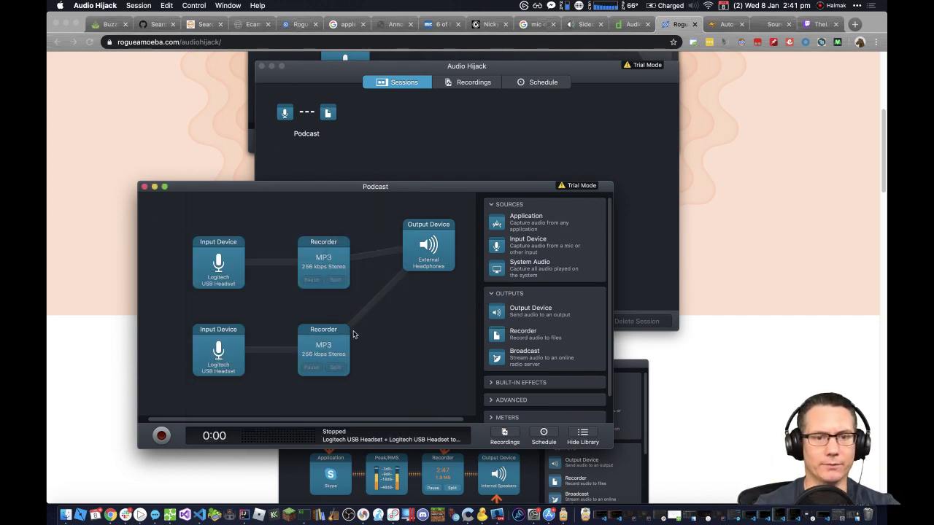
right_click(331, 331)
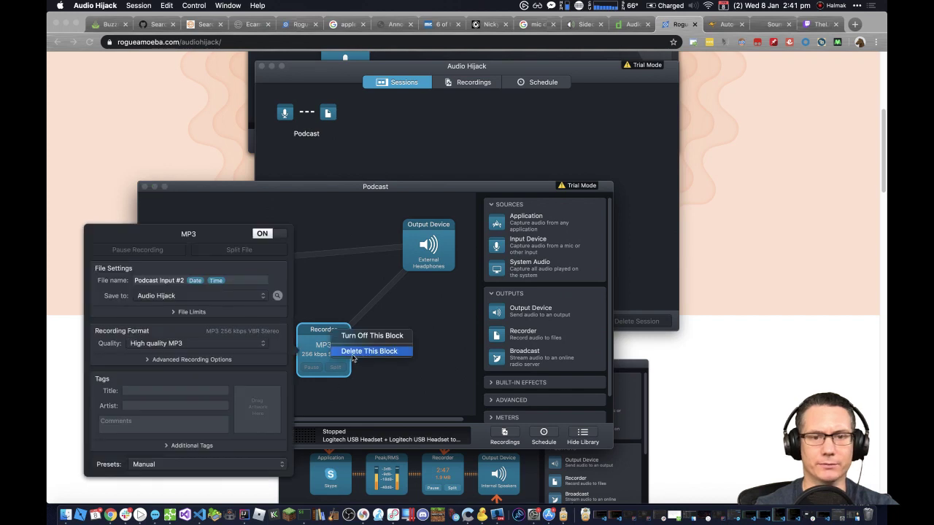
click(362, 351)
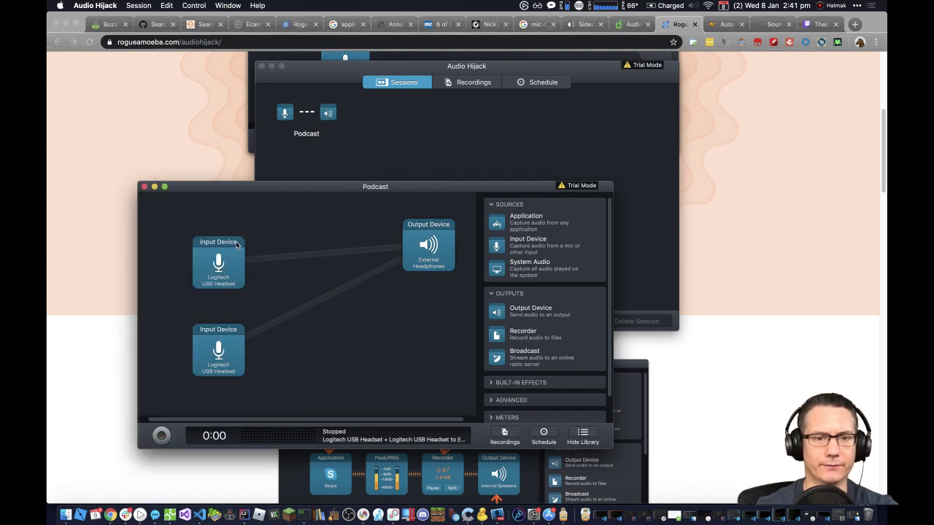
Step: Delete the lower Logitech USB Headset Input Device block from the Podcast session
click(226, 332)
right_click(226, 332)
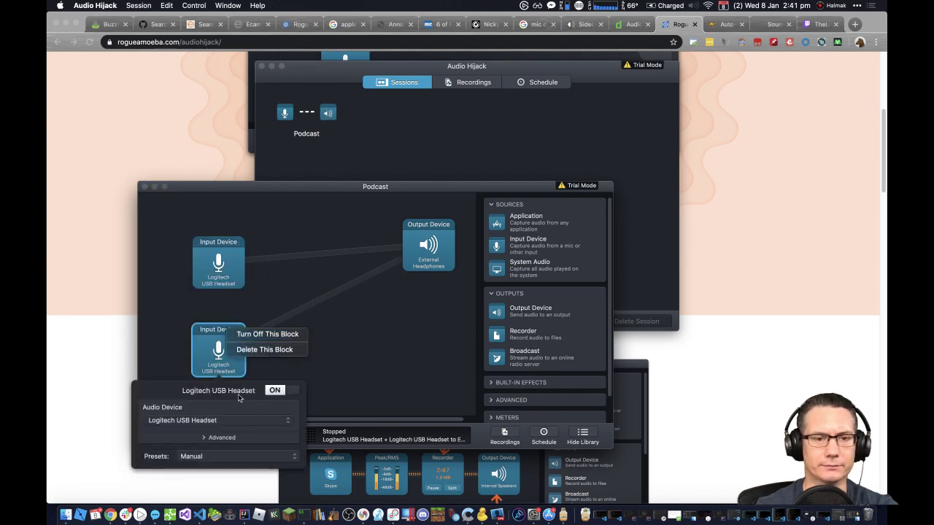
click(283, 350)
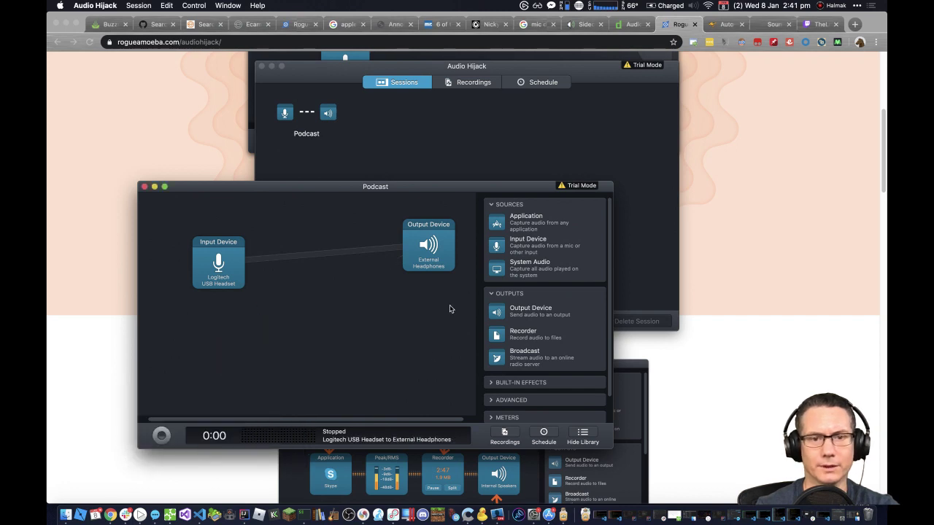
Step: Check which audio devices the Output Device block offers, keeping External Headphones selected
click(421, 267)
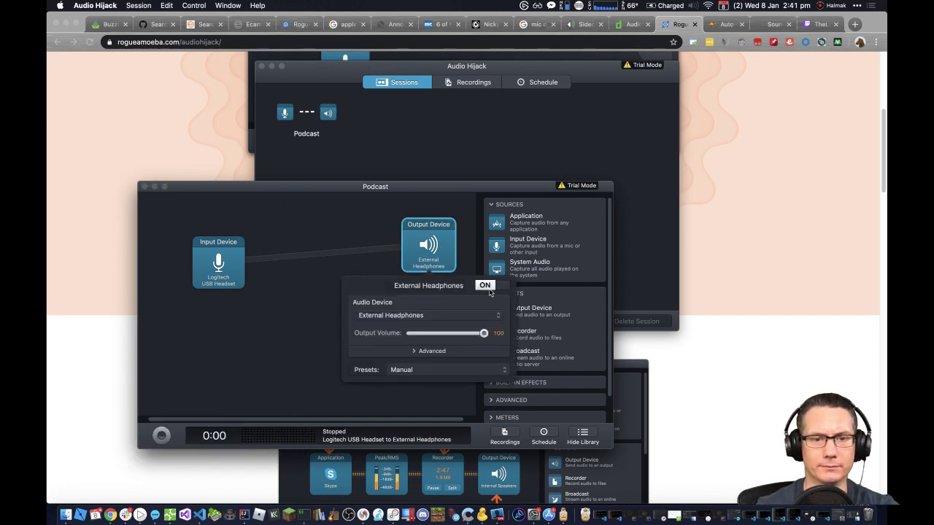
click(411, 316)
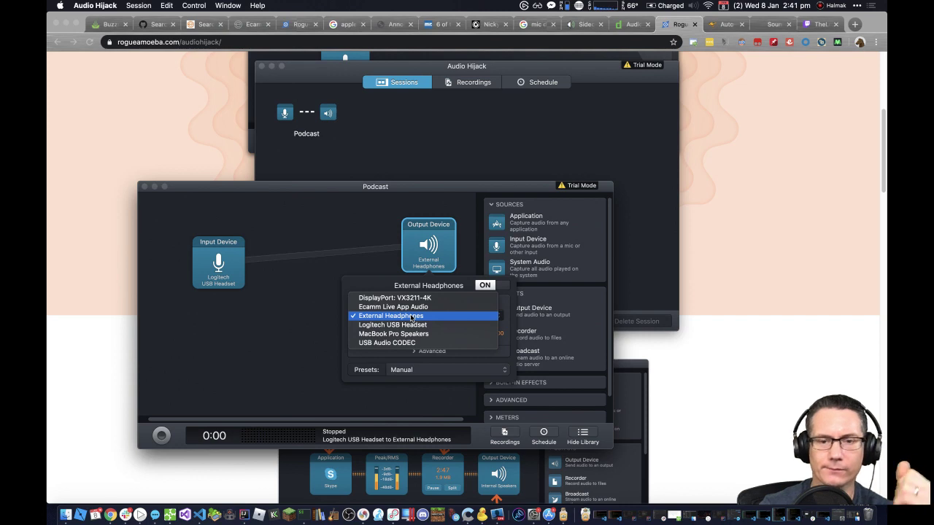
click(411, 317)
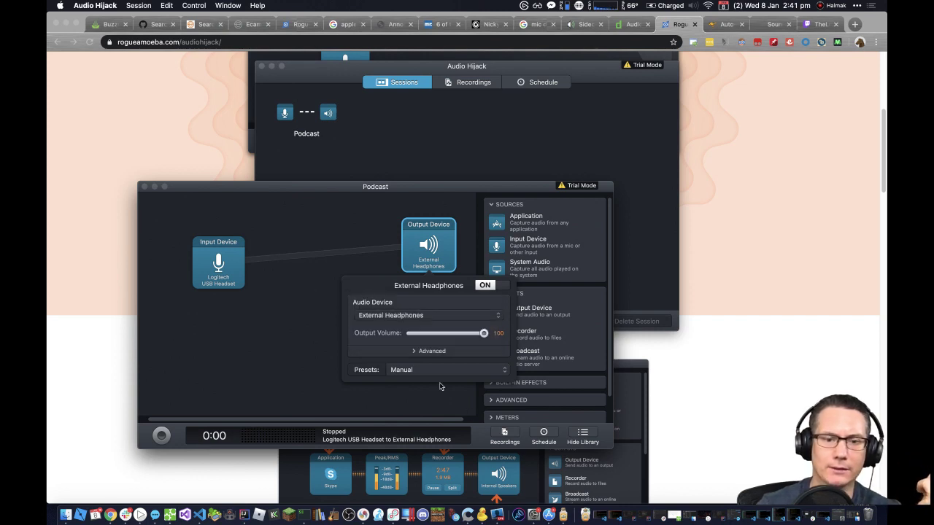
Step: Switch to Loopback and inspect how the Loopback Audio device routes its sources, output channels and monitors
click(394, 515)
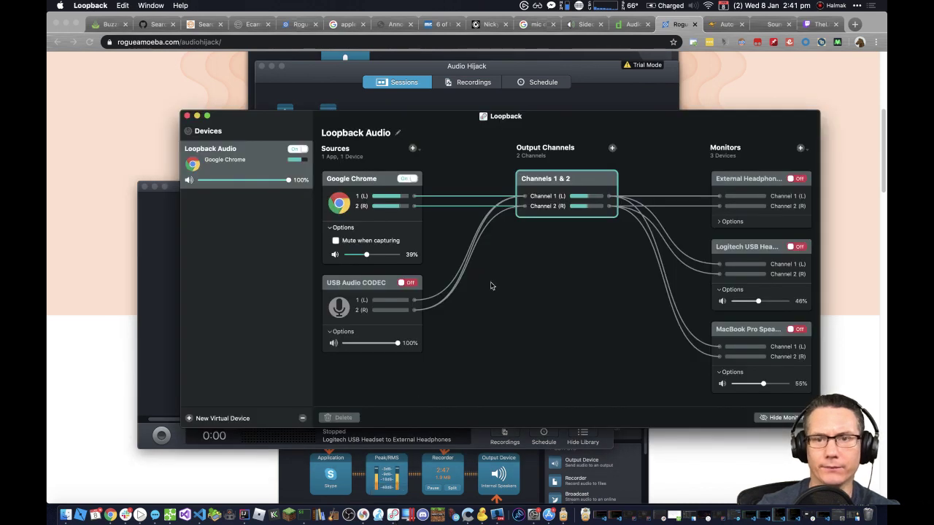
click(552, 288)
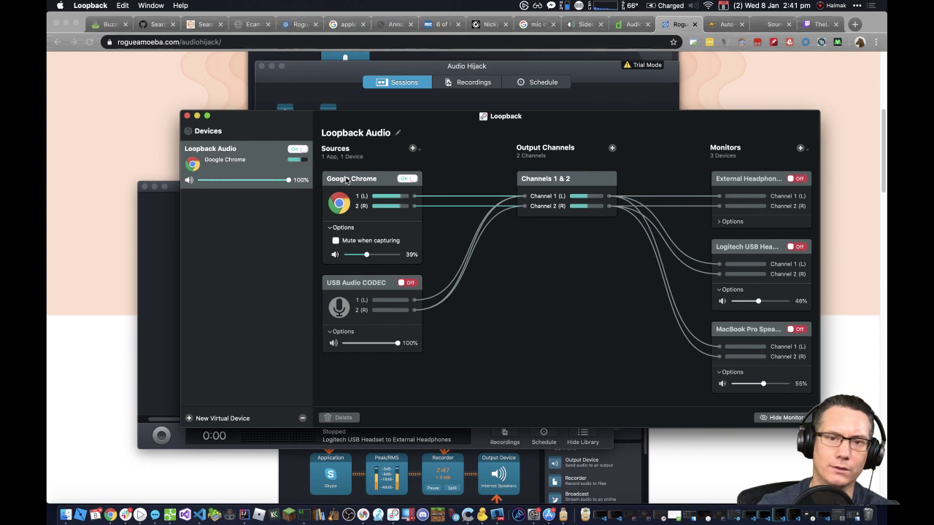
Step: Return to Audio Hijack's Podcast session, look through the advanced and Audio Unit effects, and insert a Ducking block between the input and output devices
click(167, 285)
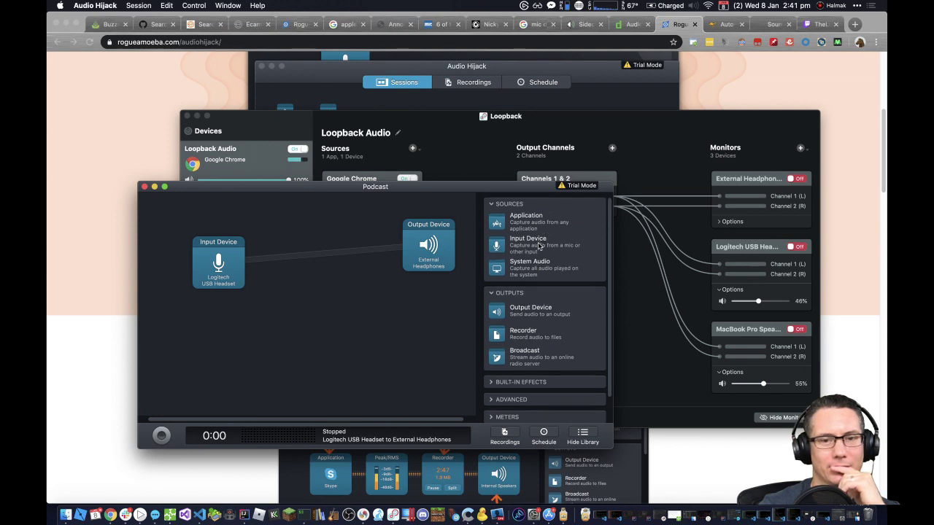
scroll(540, 248, down, 2)
click(491, 378)
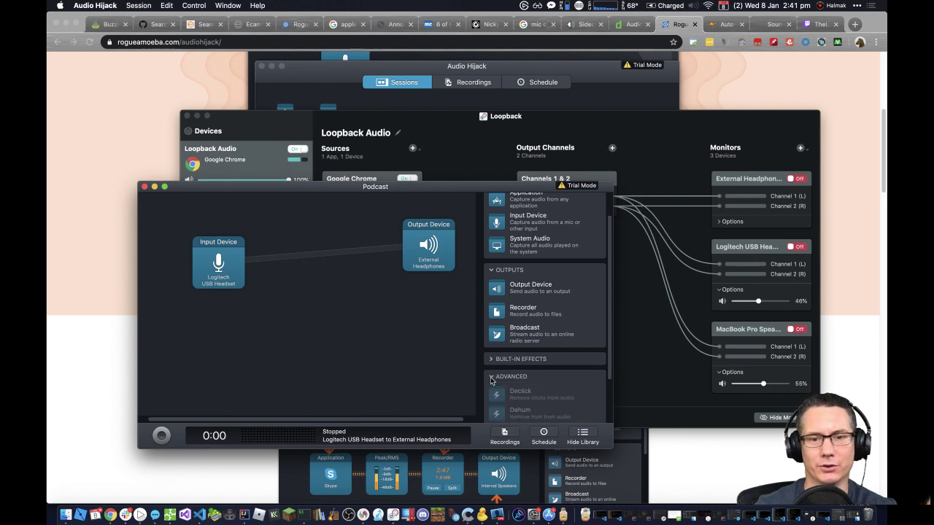
scroll(503, 382, down, 5)
scroll(507, 382, down, 4)
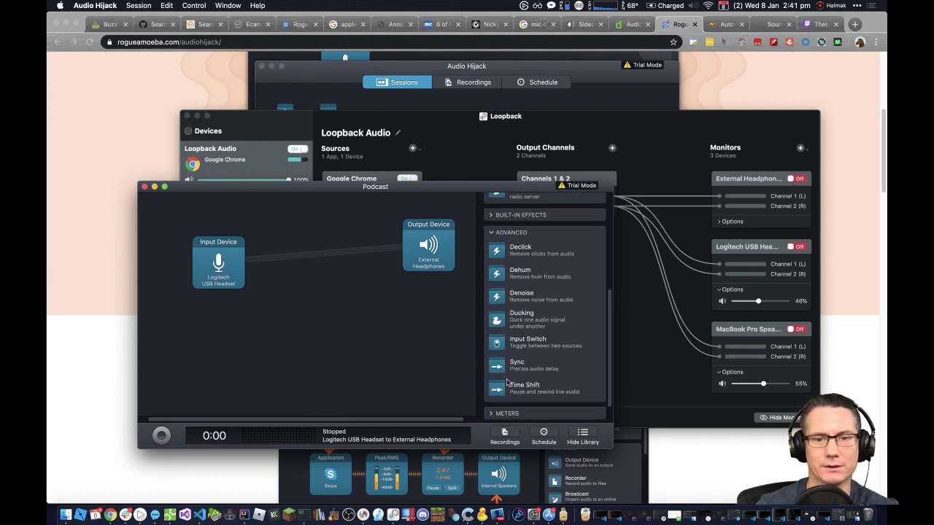
click(493, 412)
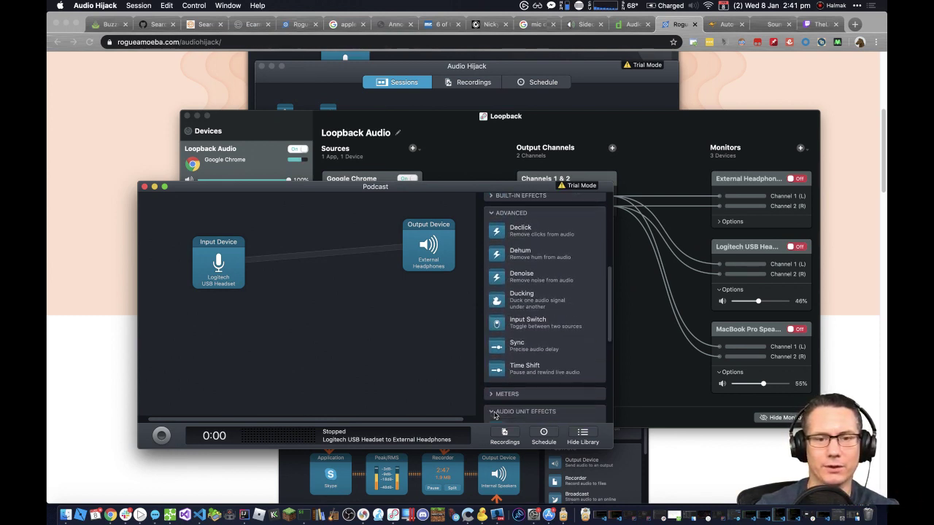
scroll(511, 409, down, 12)
scroll(518, 406, down, 15)
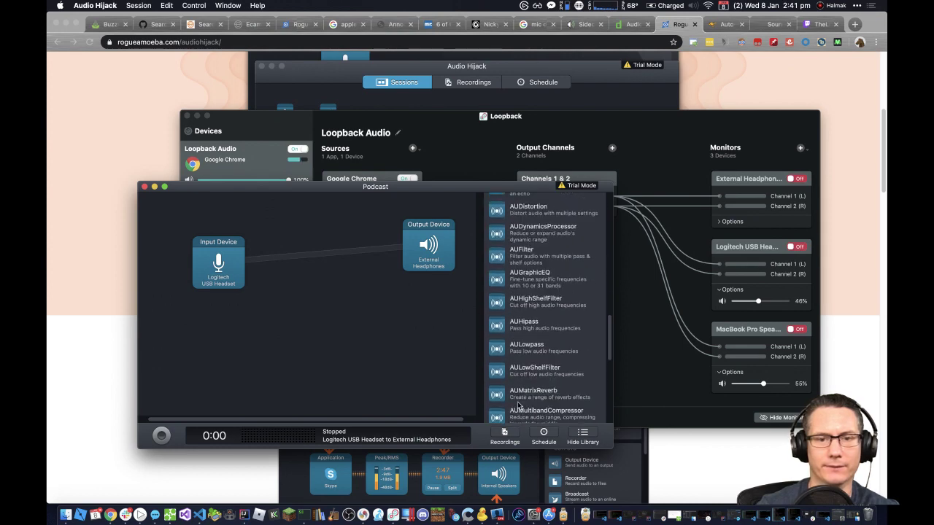
scroll(517, 406, up, 20)
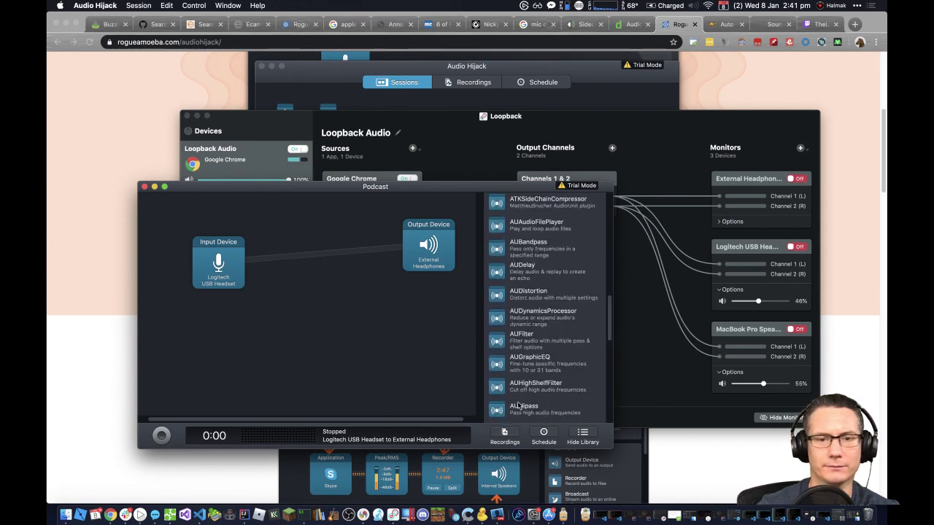
scroll(517, 401, down, 5)
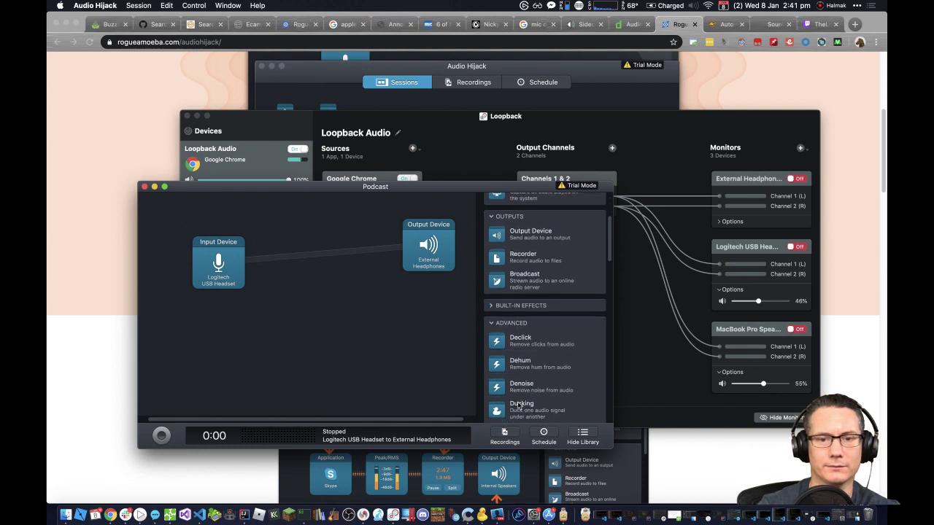
drag(536, 393, 338, 338)
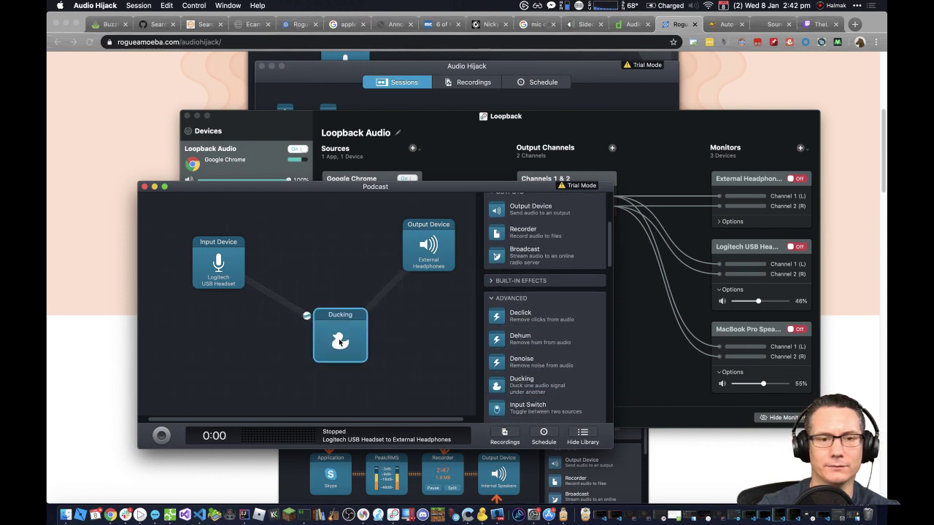
Step: Set the Input Device block's audio device to USB Audio CODEC and expand its advanced channel options
scroll(514, 307, up, 5)
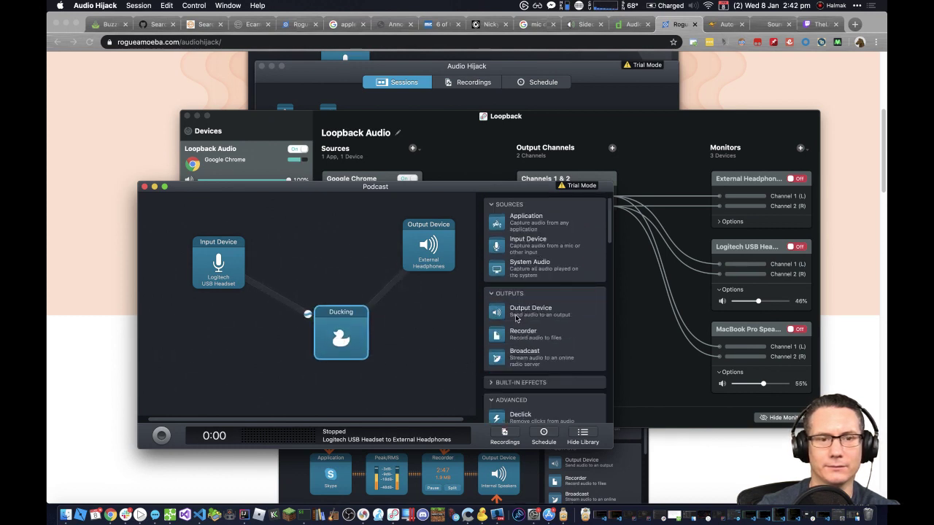
click(228, 245)
click(240, 332)
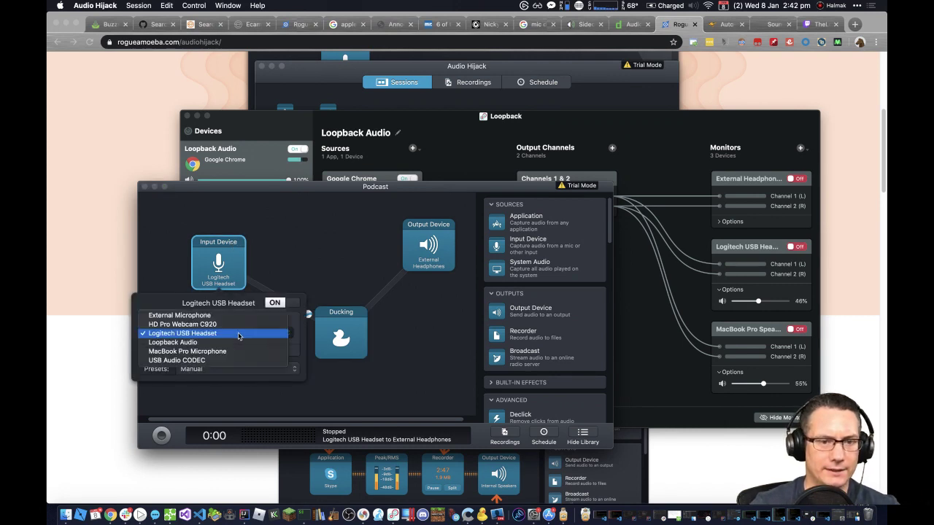
click(203, 361)
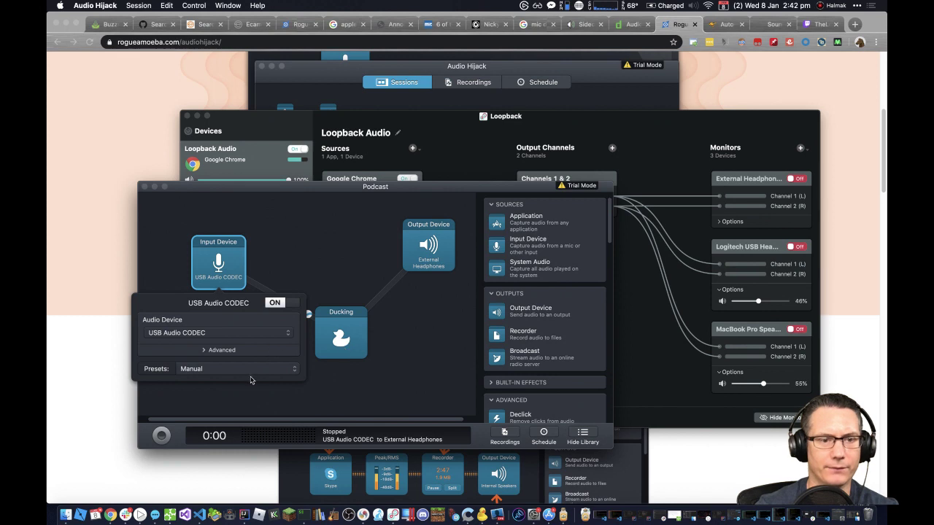
click(207, 350)
click(329, 387)
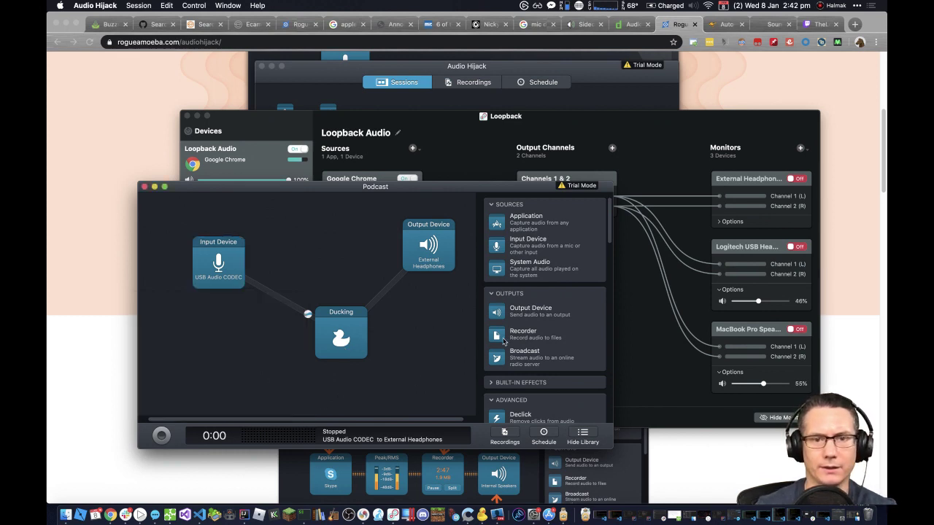
Step: Add an Application block below the Input Device block, feeding the Ducking block, with Google Chrome as its source
drag(541, 230, 201, 366)
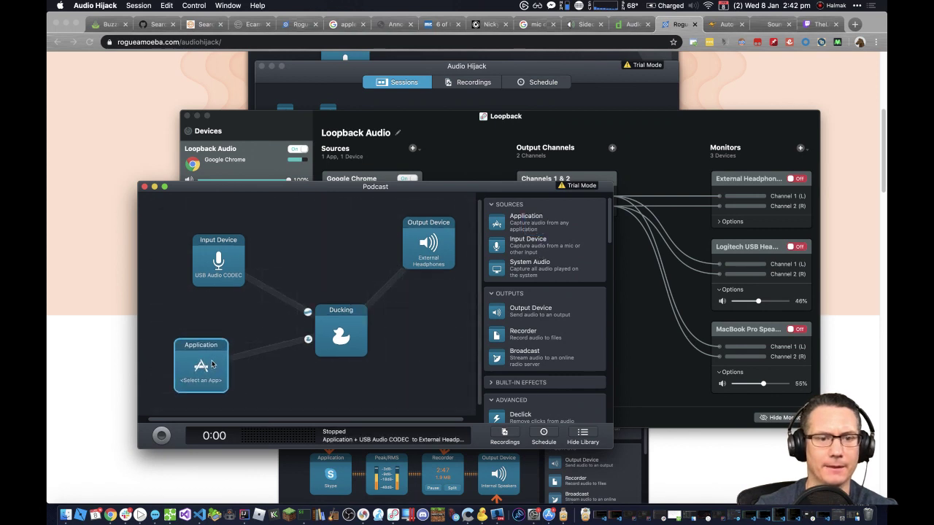
click(225, 364)
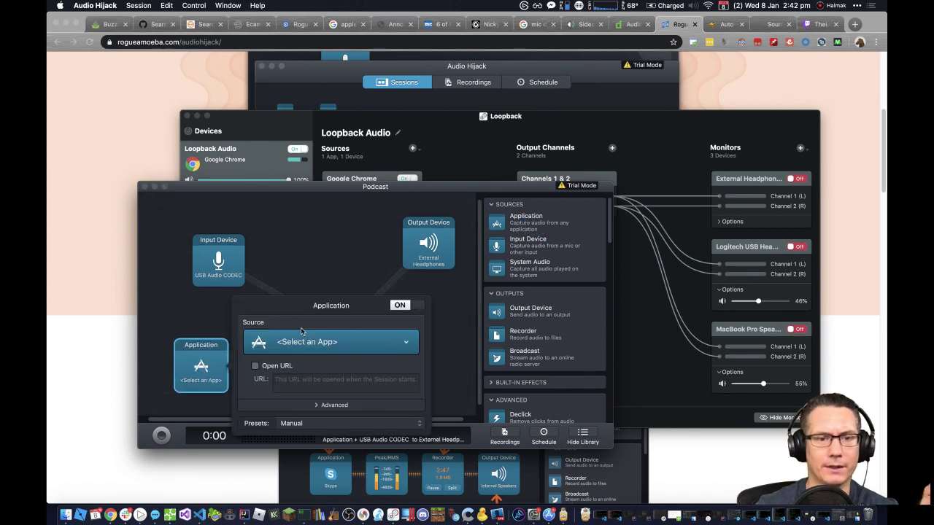
click(319, 348)
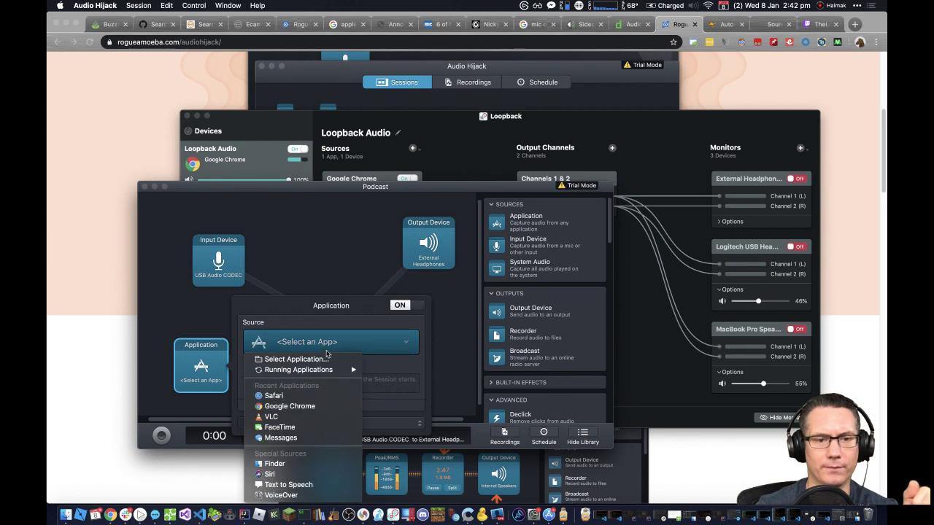
key(Escape)
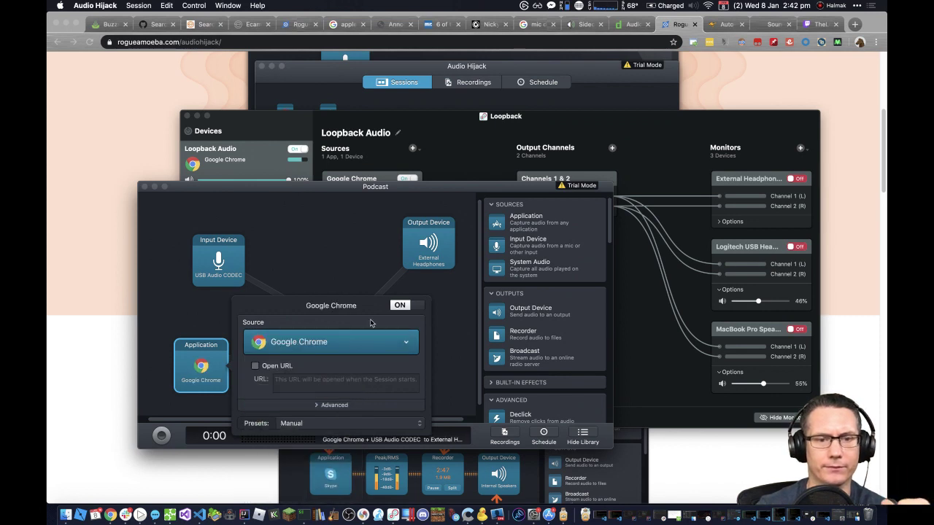
click(459, 351)
Step: Review the Ducking block's overlay threshold, ducked volume and hints, along with the USB Audio CODEC input's channel settings
click(338, 328)
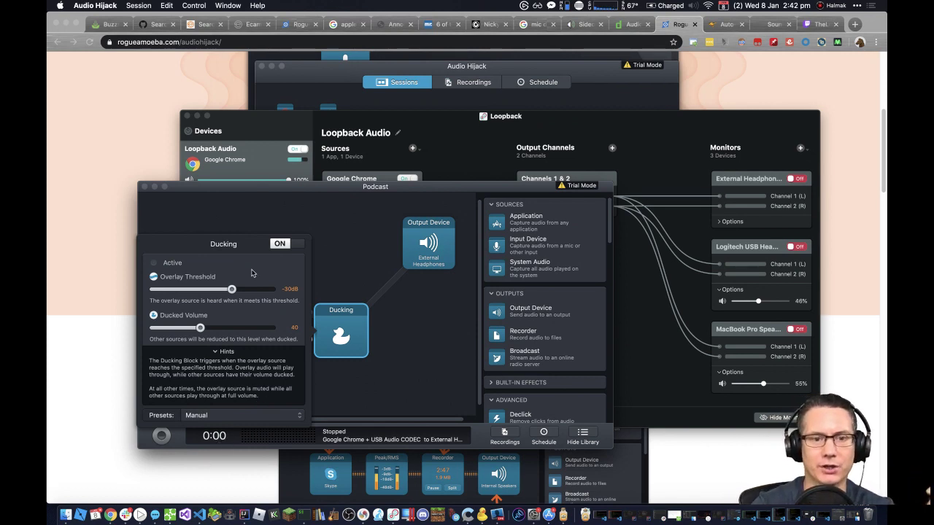
click(353, 378)
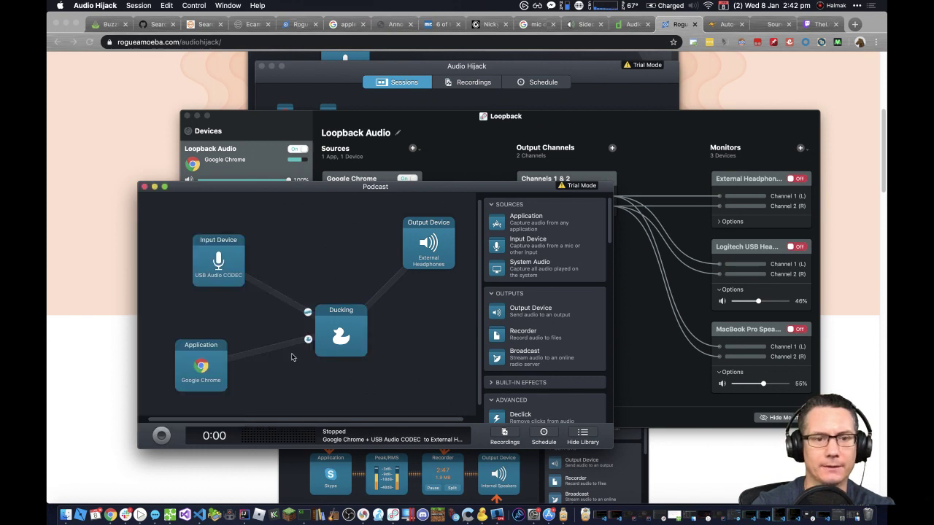
click(333, 338)
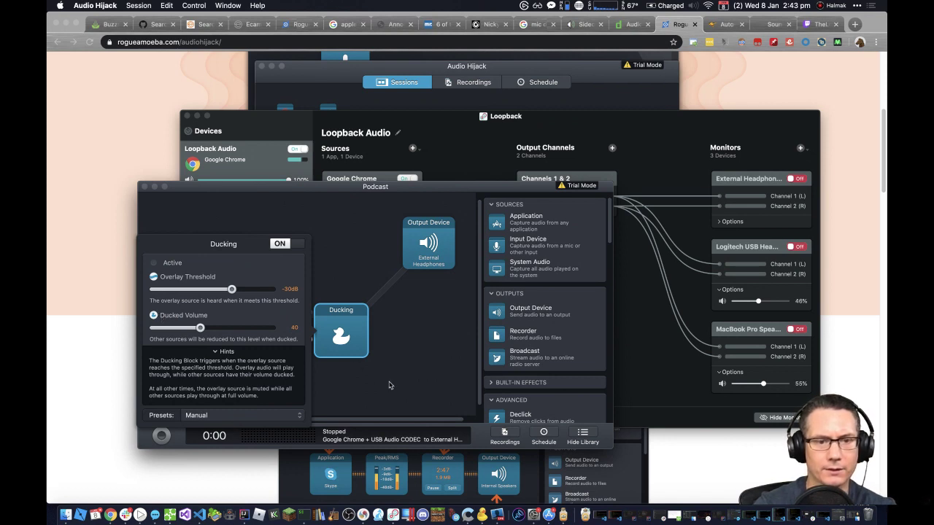
click(331, 373)
click(231, 285)
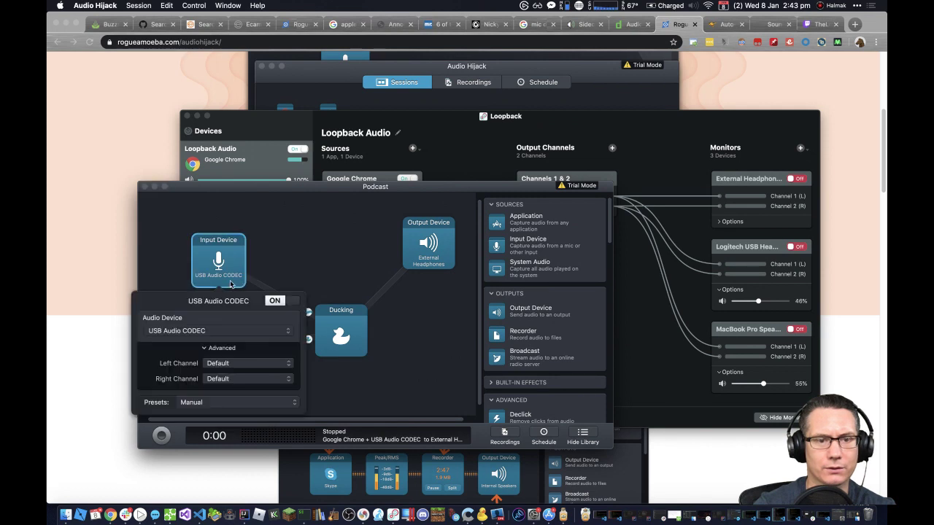
click(365, 293)
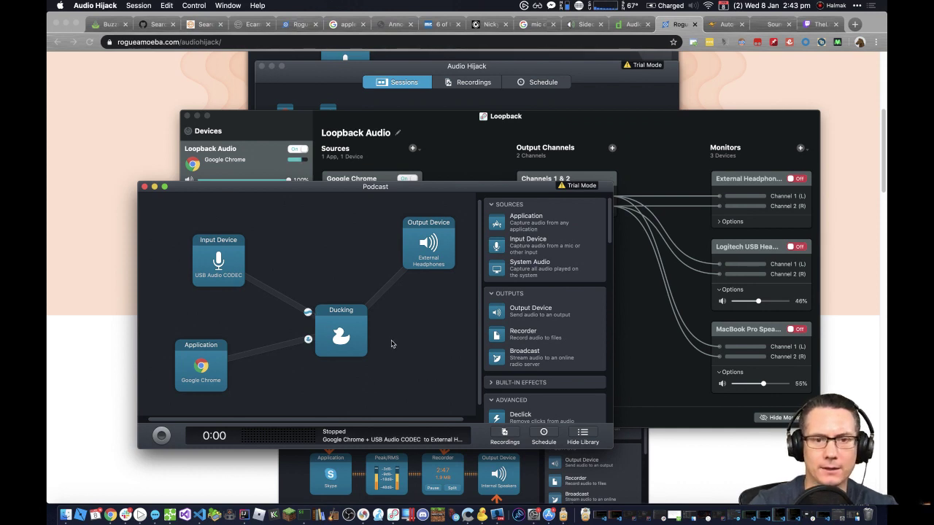
click(340, 333)
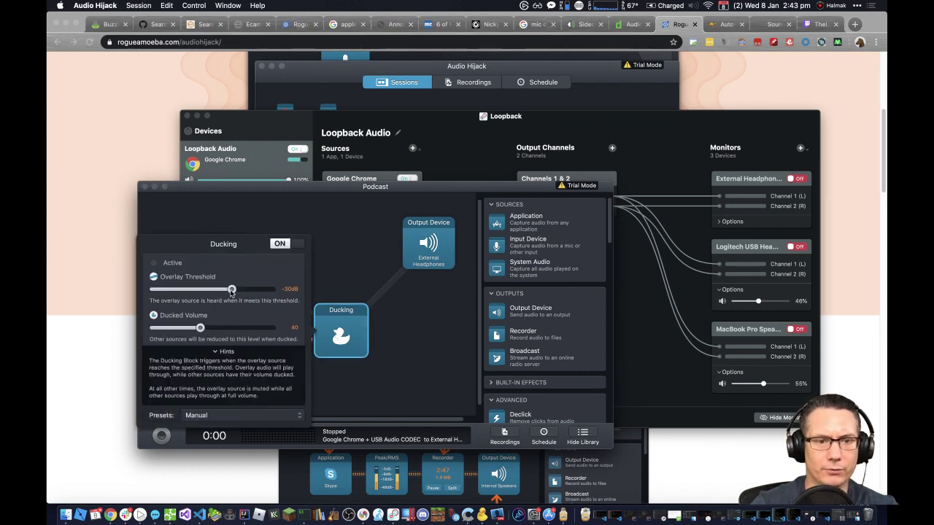
click(370, 261)
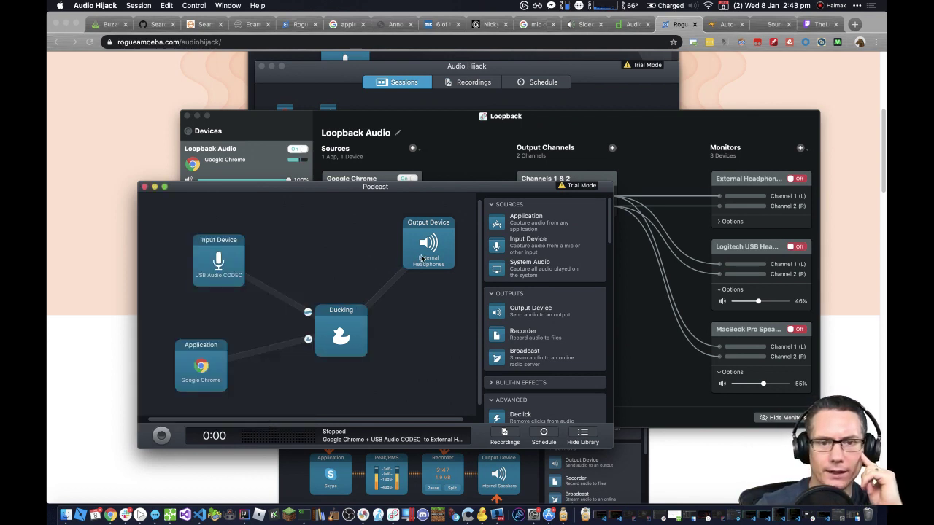
Step: Check the External Headphones output block's volume and advanced left and right channel settings
click(422, 259)
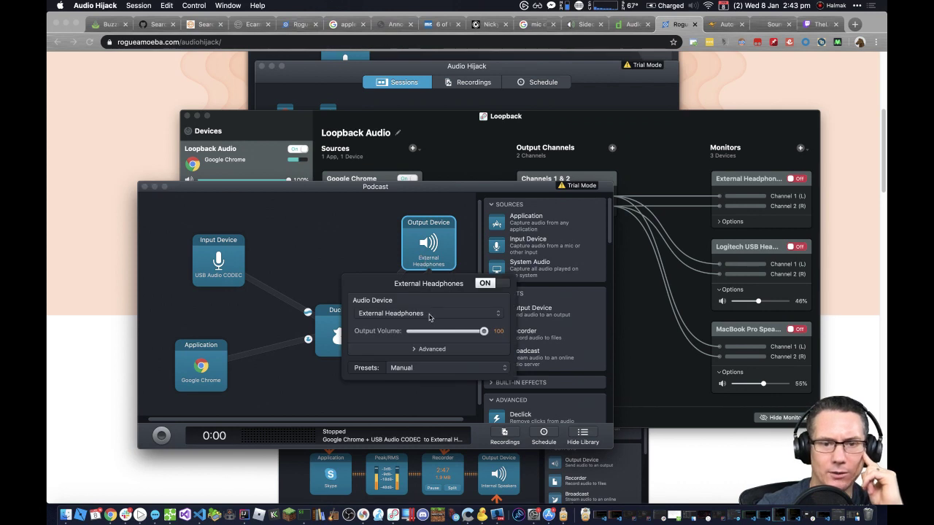
click(426, 349)
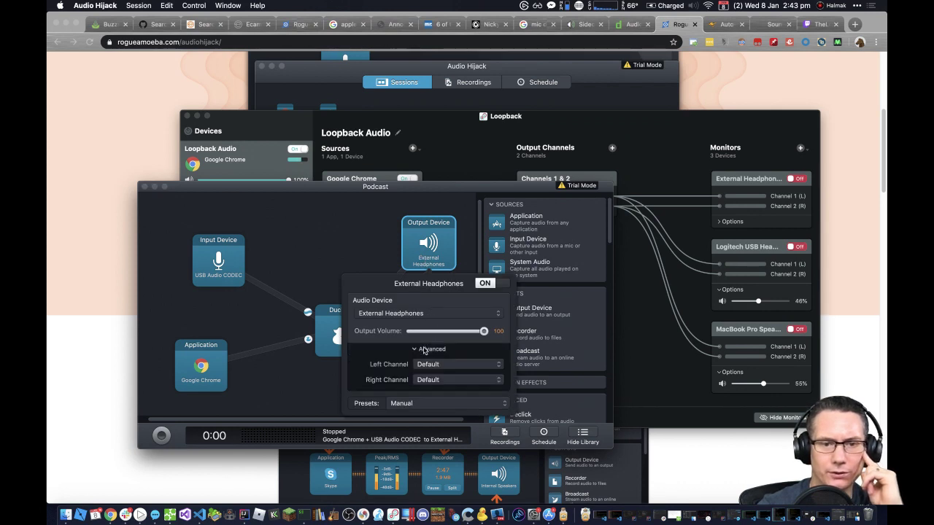
click(346, 246)
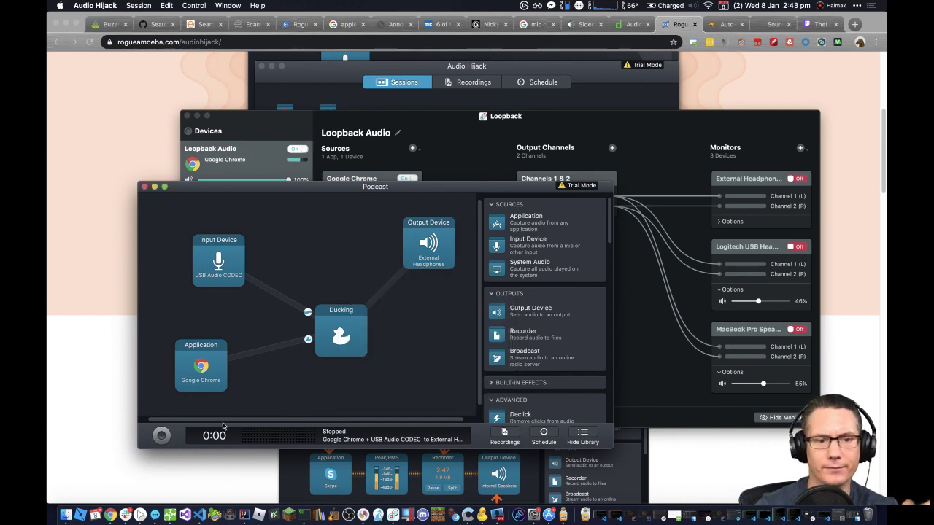
Step: Start running the Podcast session and allow Audio Hijack to access the microphone
click(162, 435)
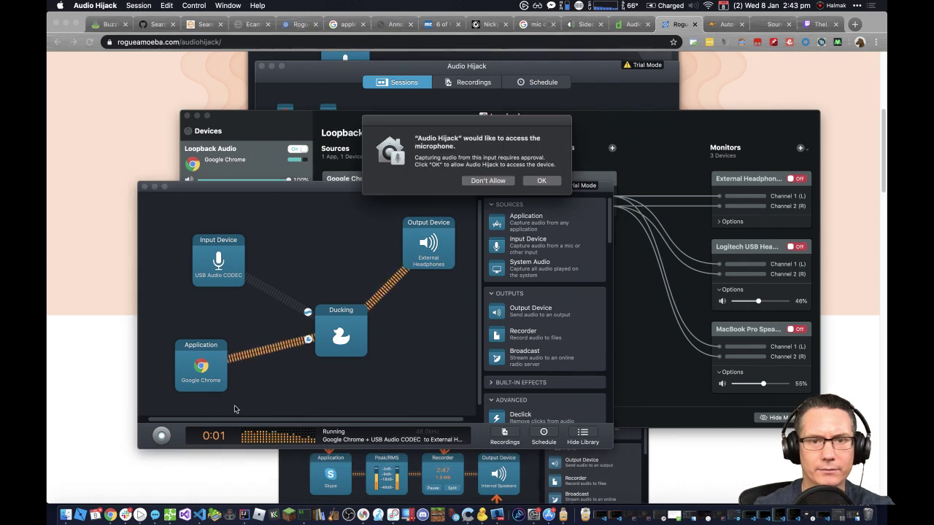
click(547, 181)
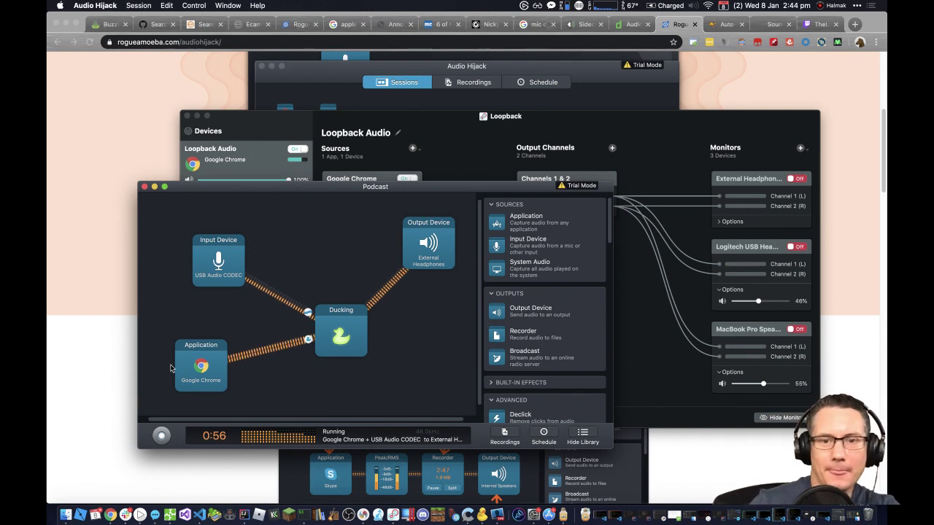
Step: Move the Loopback window up so its routing can be seen above the Podcast session, and return to the session's Advanced blocks
click(626, 124)
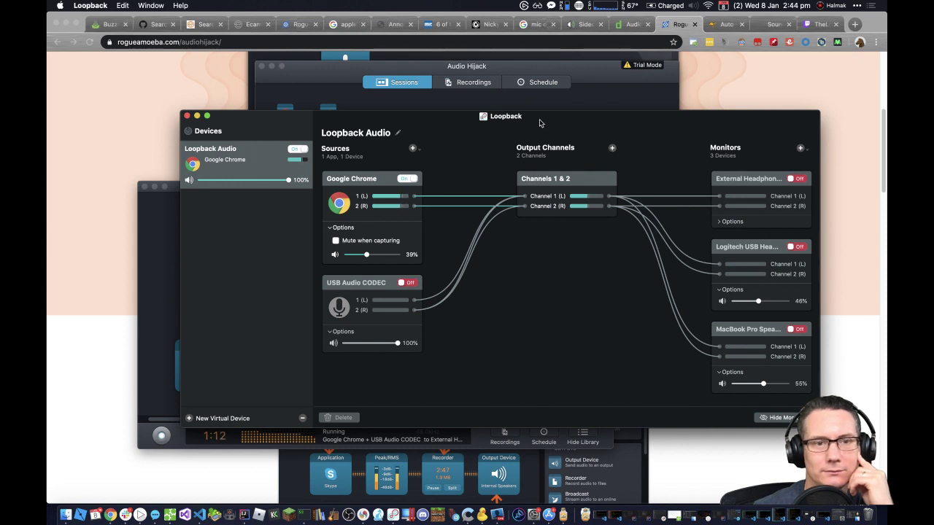
drag(540, 122, 589, 36)
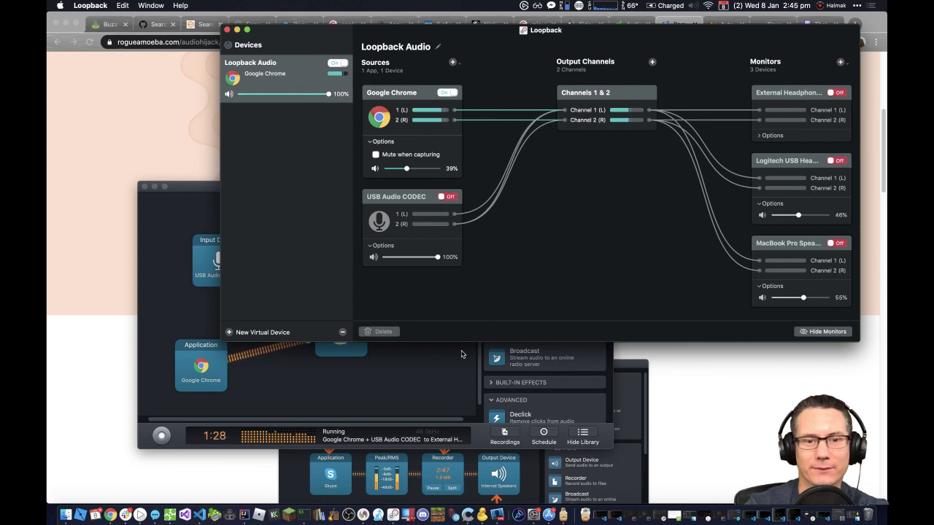
click(423, 389)
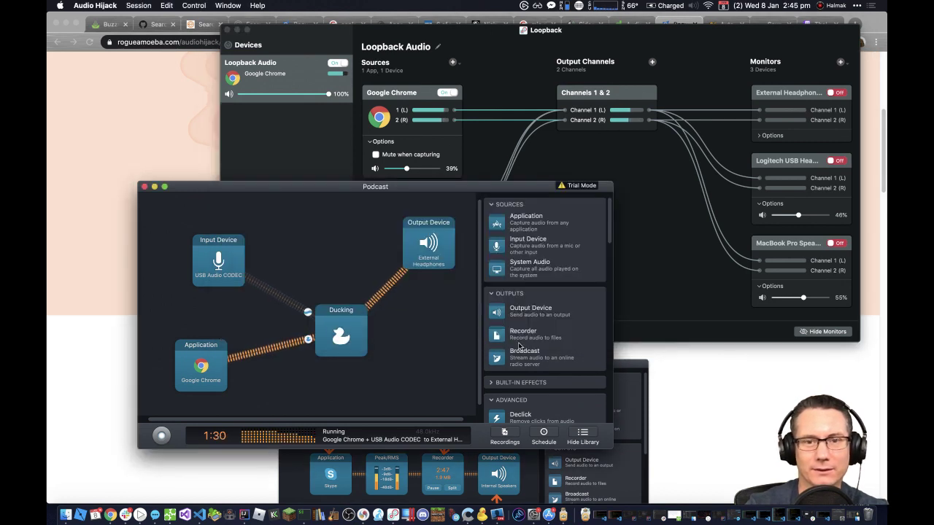
scroll(520, 347, down, 5)
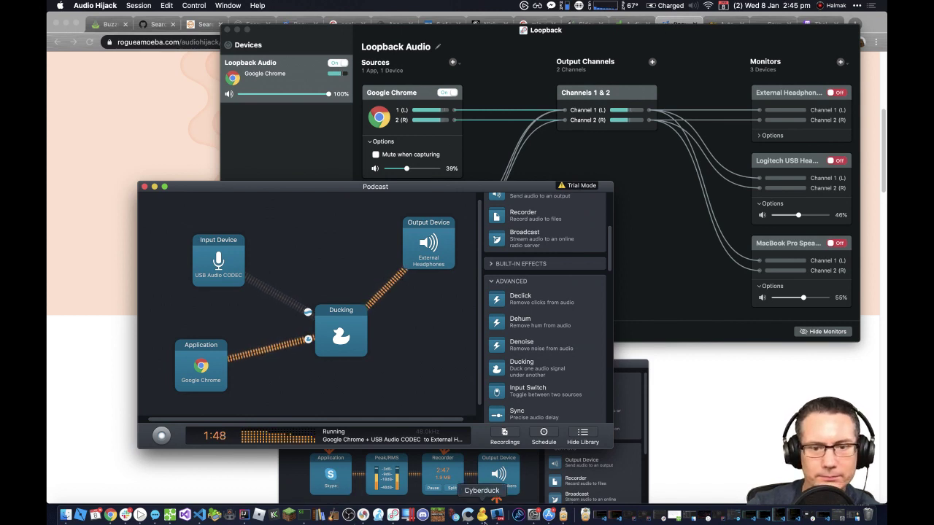
Step: Switch to System Preferences and open the Sound settings to view the available output devices
click(533, 516)
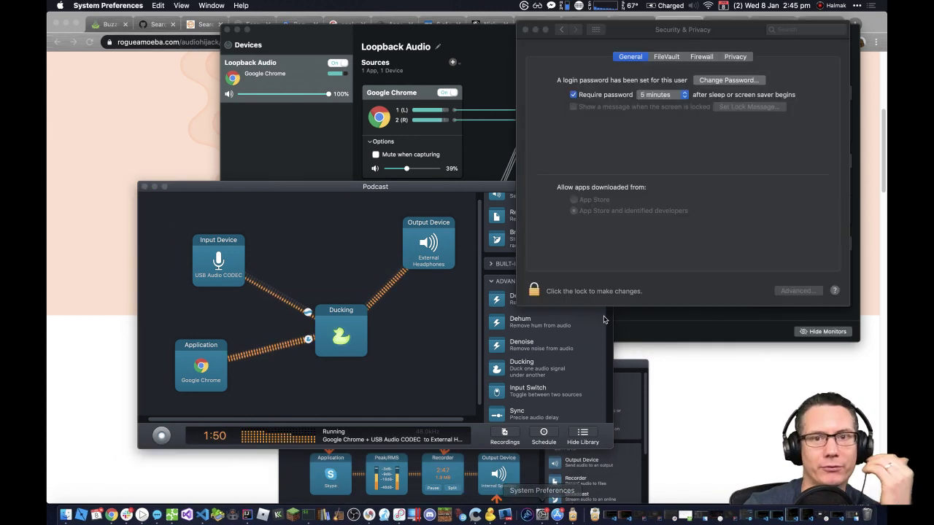
click(560, 30)
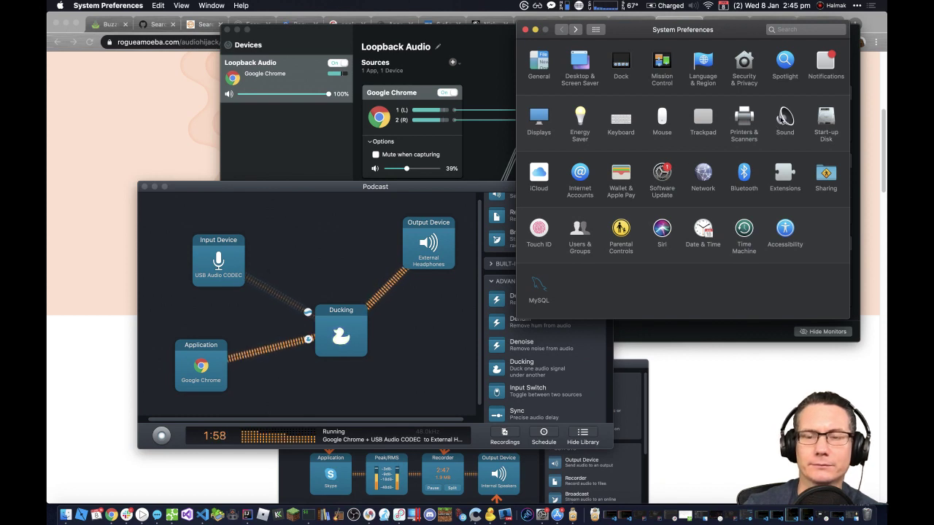
click(784, 119)
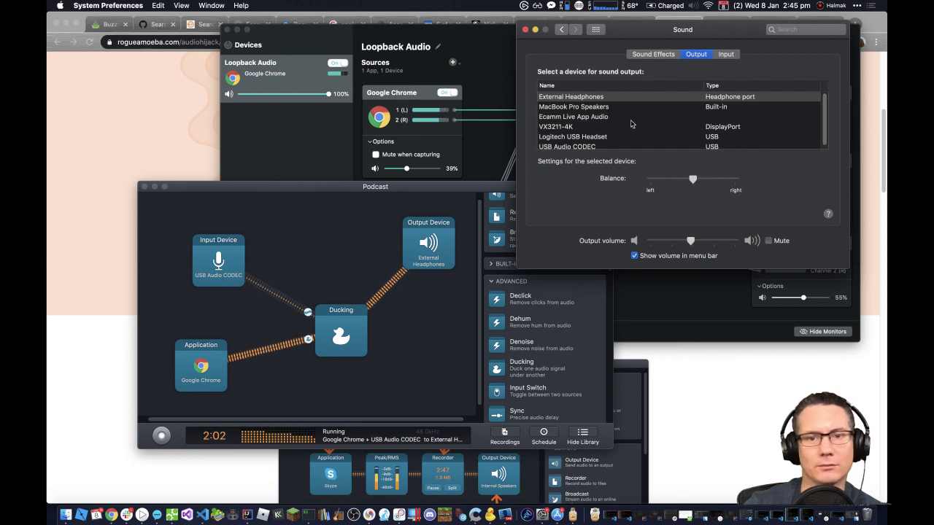
Step: Set USB Audio CODEC as both the sound output and the sound input device, muting and unmuting the output in between
scroll(625, 130, down, 1)
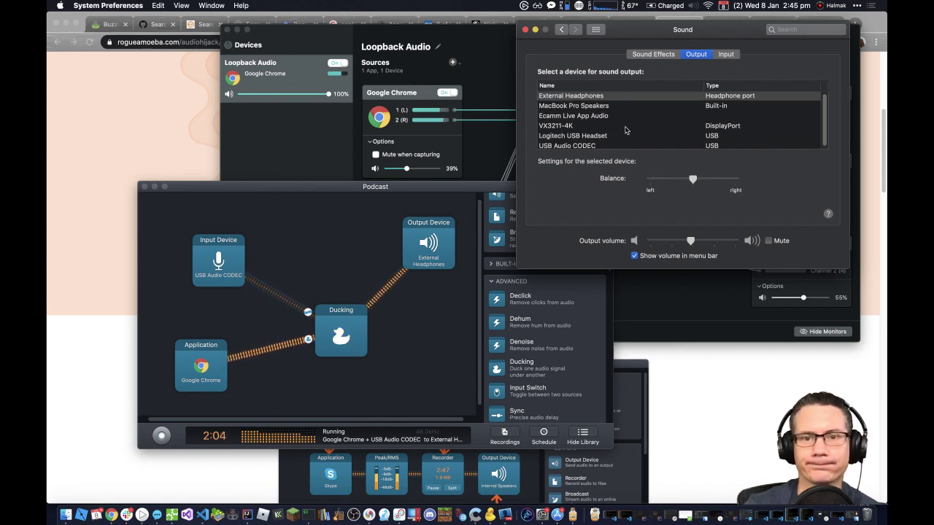
click(690, 145)
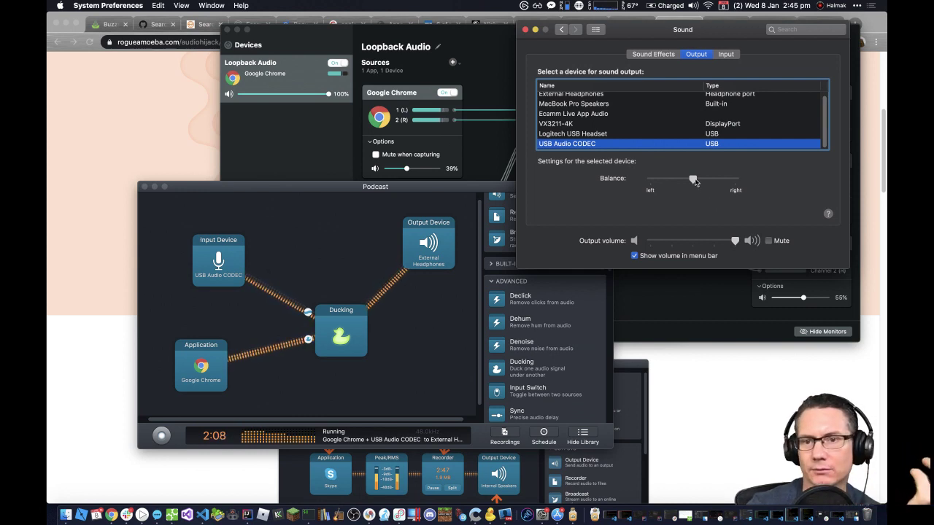
mouse_move(694, 187)
mouse_down()
mouse_move(745, 179)
mouse_move(645, 181)
mouse_move(694, 181)
mouse_up()
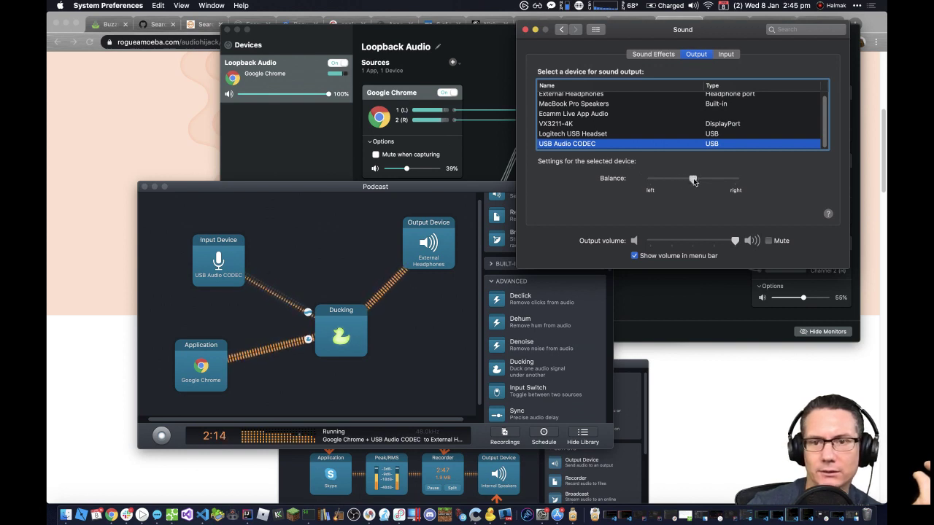
click(768, 240)
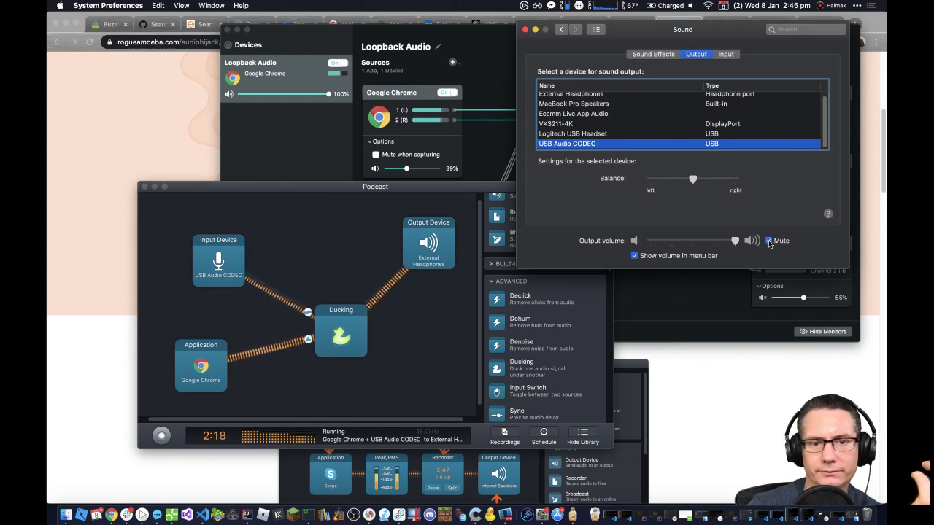
click(768, 241)
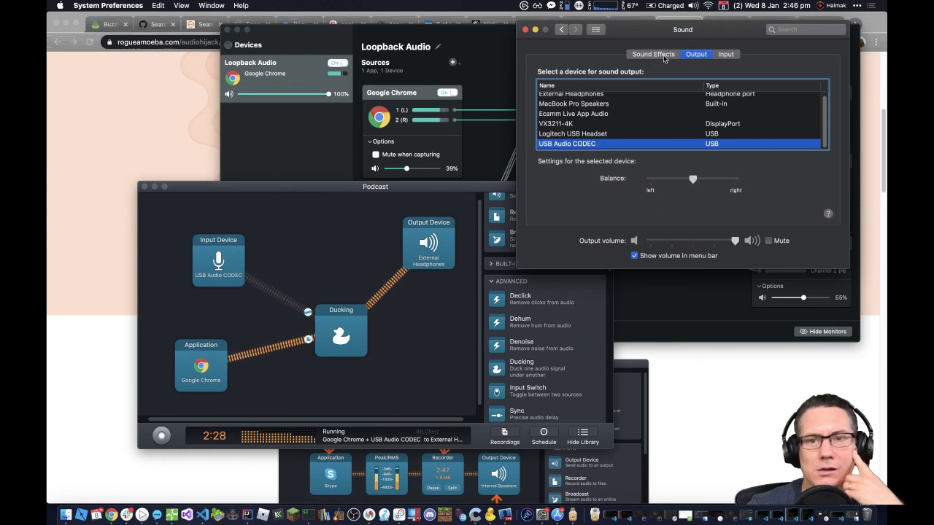
click(726, 55)
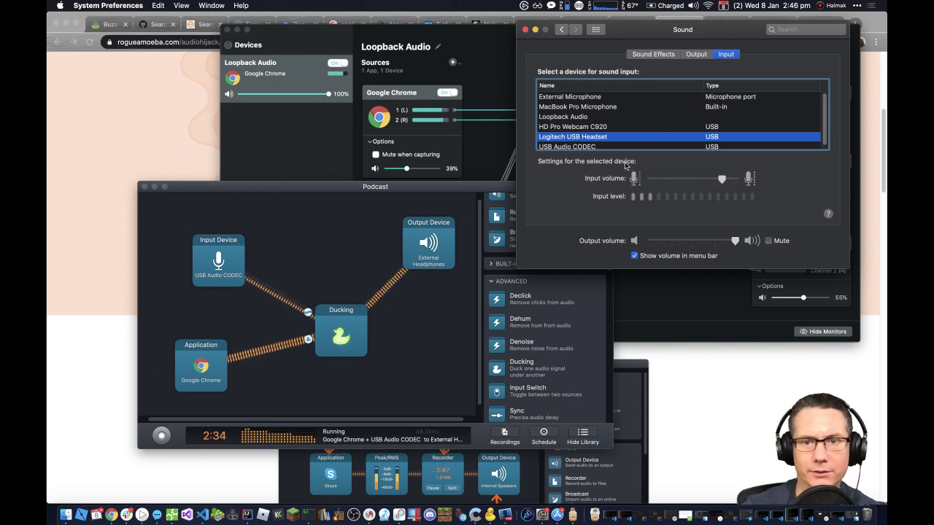
click(587, 147)
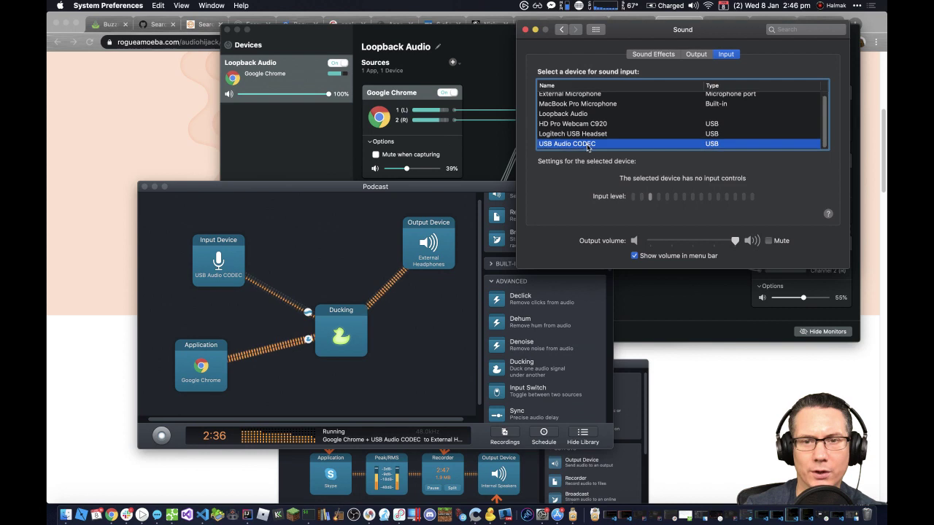
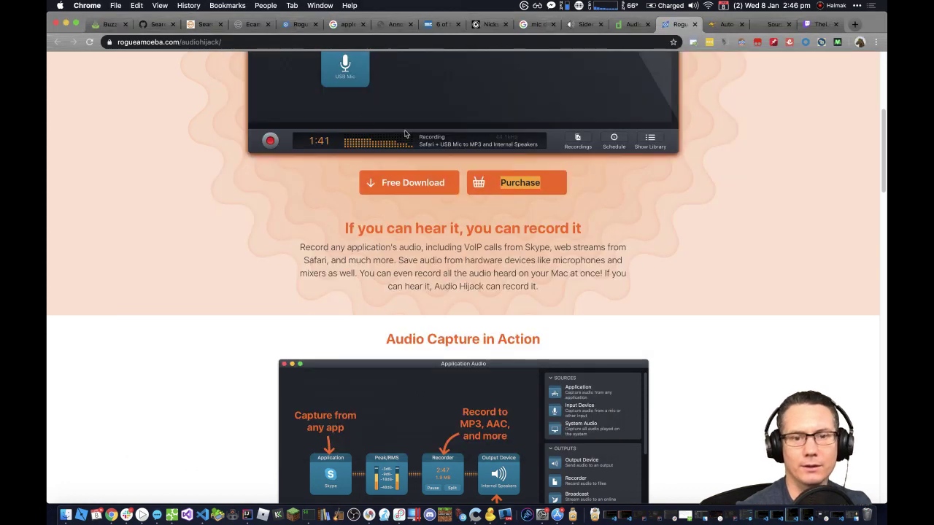
Step: Switch to Chrome and search the web for "mac input audio merge channels" from the Auto-Duck page
click(721, 26)
click(255, 44)
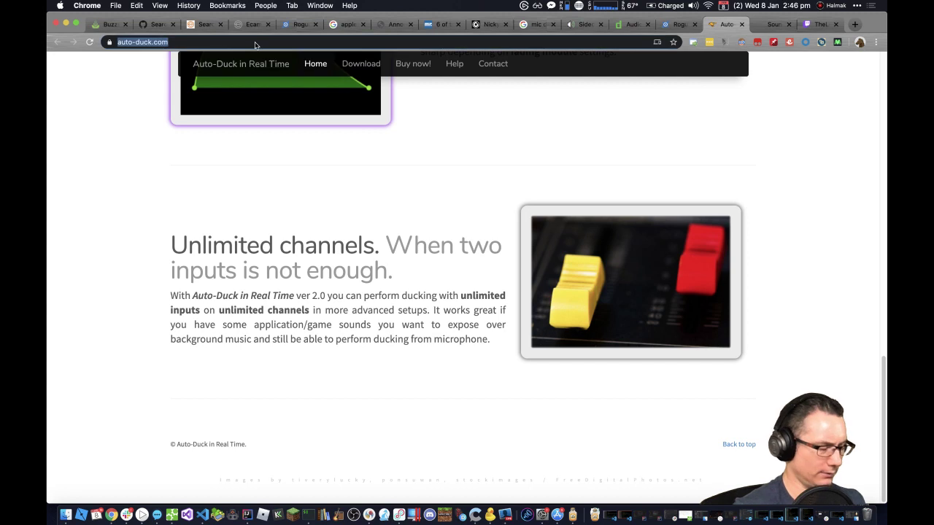
text(mac)
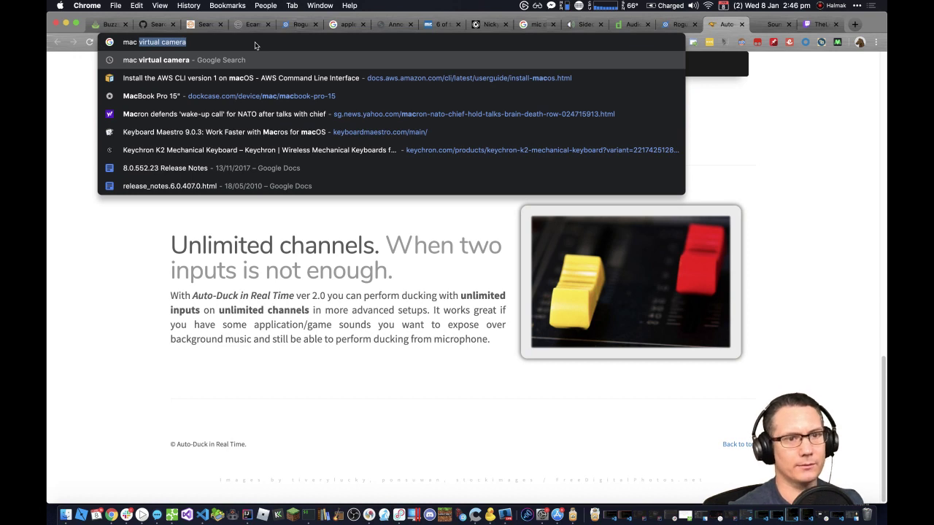
text( mer)
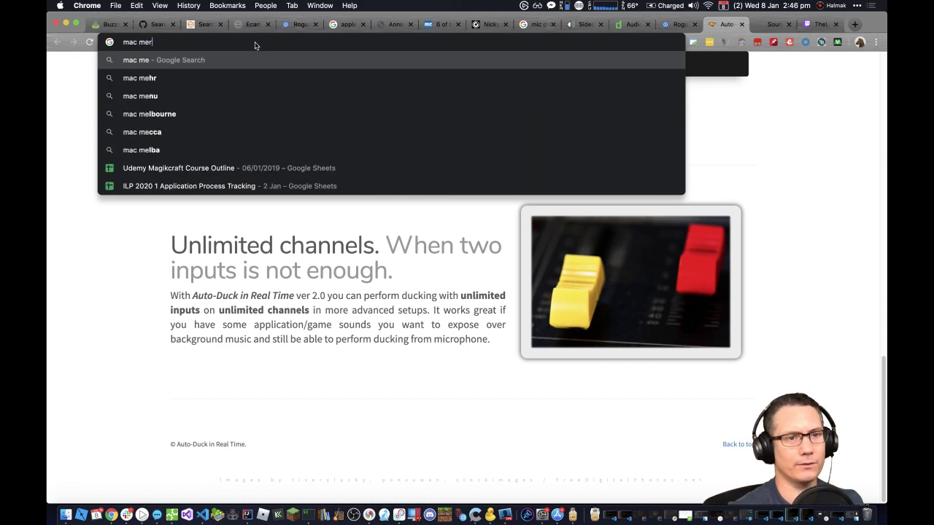
key(BackSpace)
key(BackSpace)
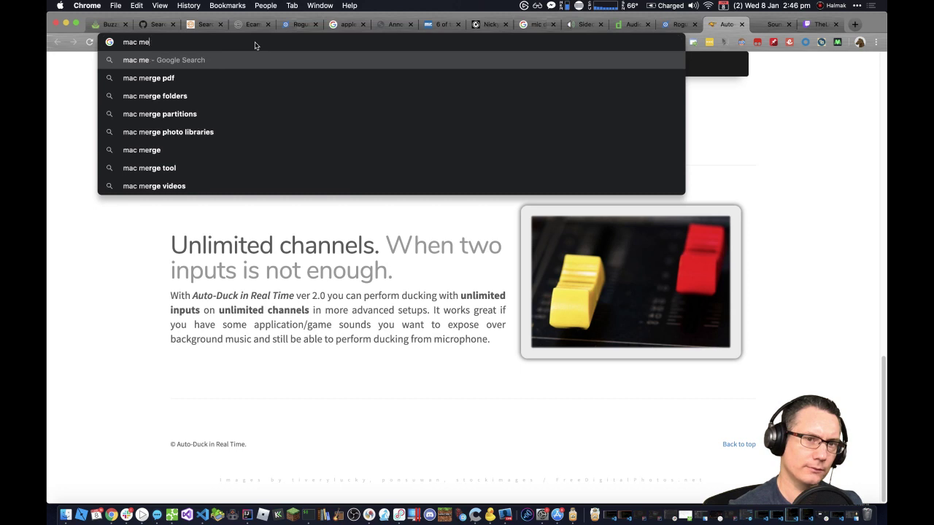
key(BackSpace)
key(BackSpace)
text(ip)
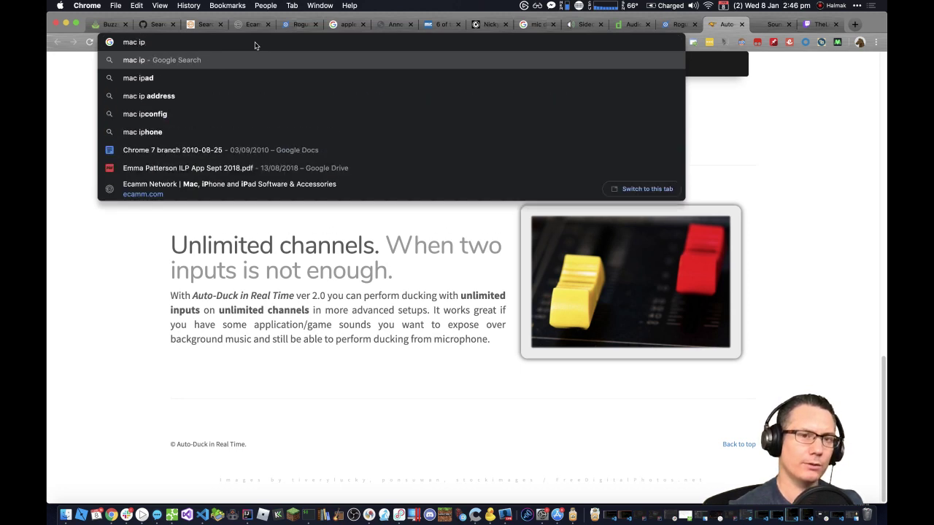
key(BackSpace)
text(nput s)
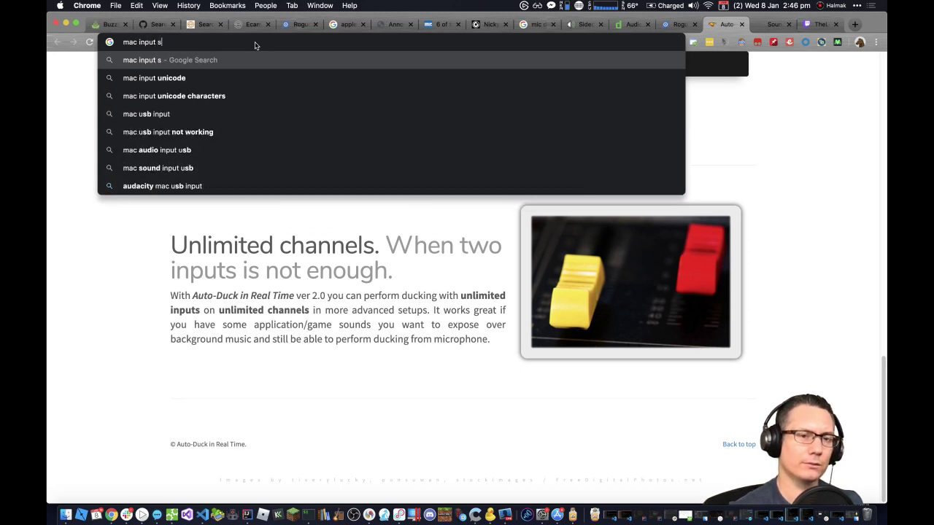
text(a)
key(BackSpace)
key(BackSpace)
text(aun)
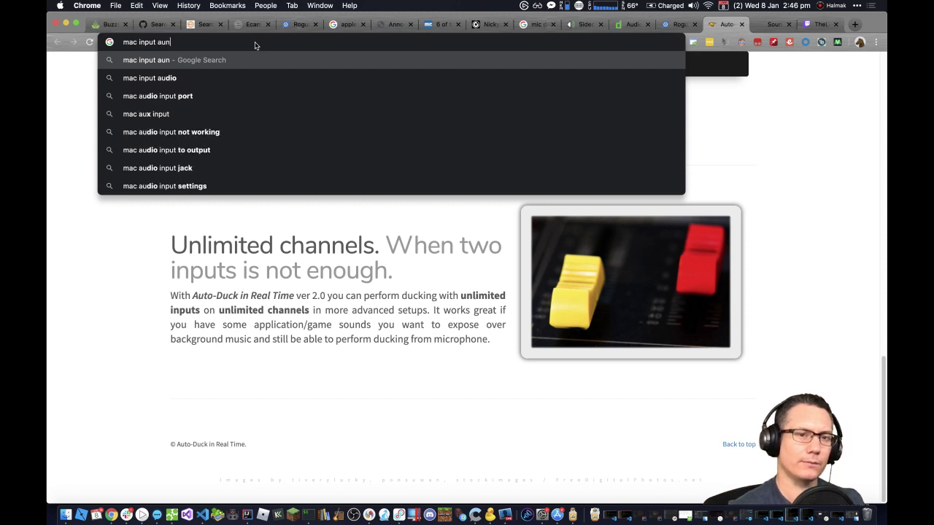
key(BackSpace)
text(dio pr)
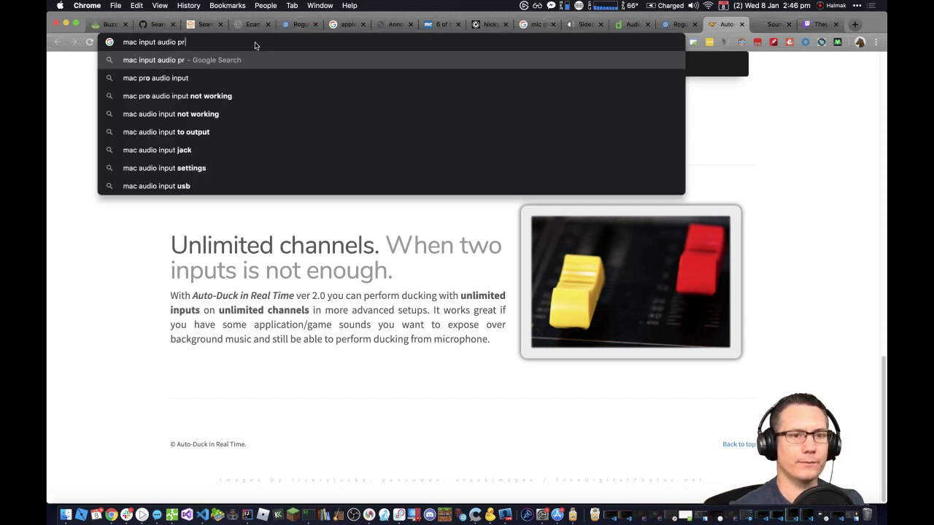
key(BackSpace)
key(BackSpace)
text(merg)
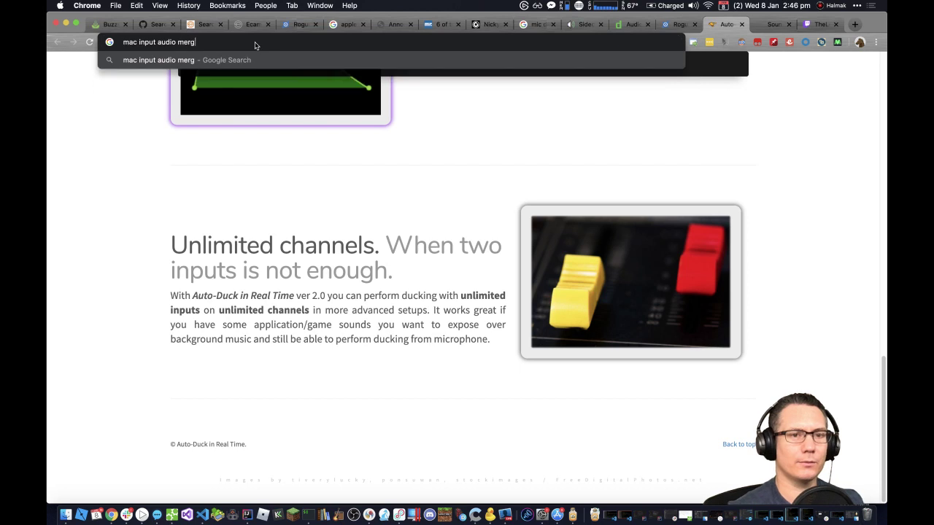
text(e chann)
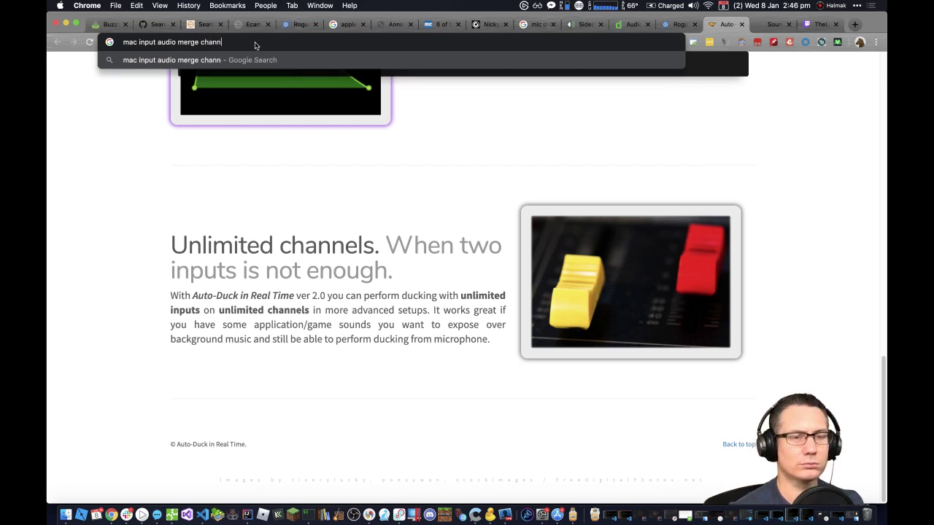
text(els)
key(Return)
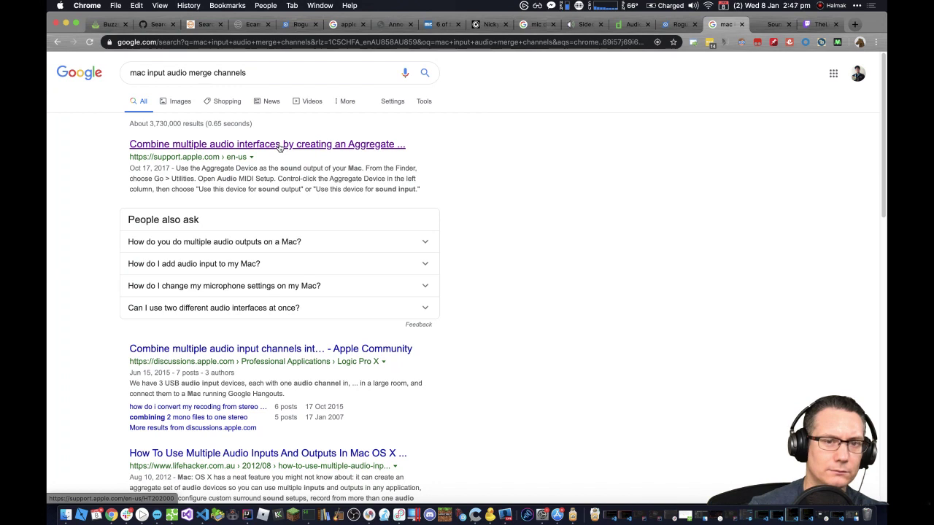
Step: Open the Apple support article on combining multiple audio interfaces and view its instructions for setting up an Aggregate Device
click(279, 146)
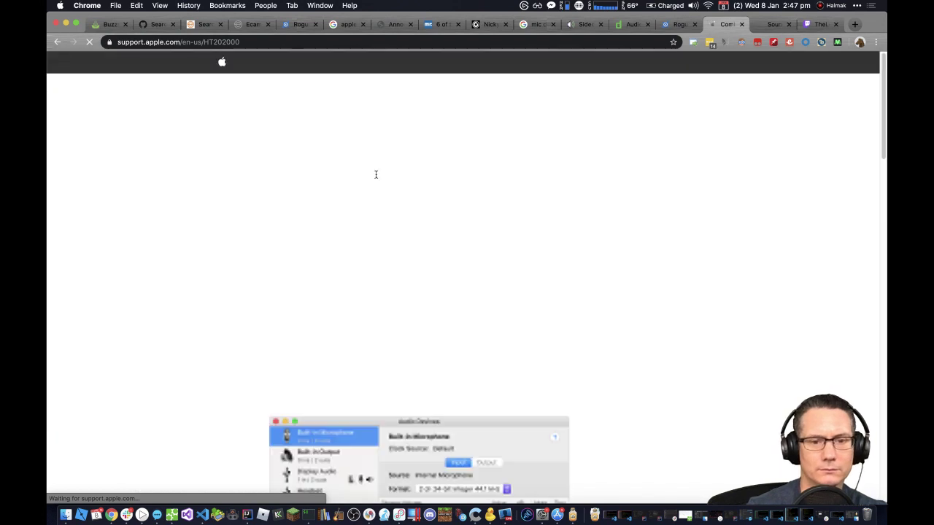
scroll(454, 242, down, 3)
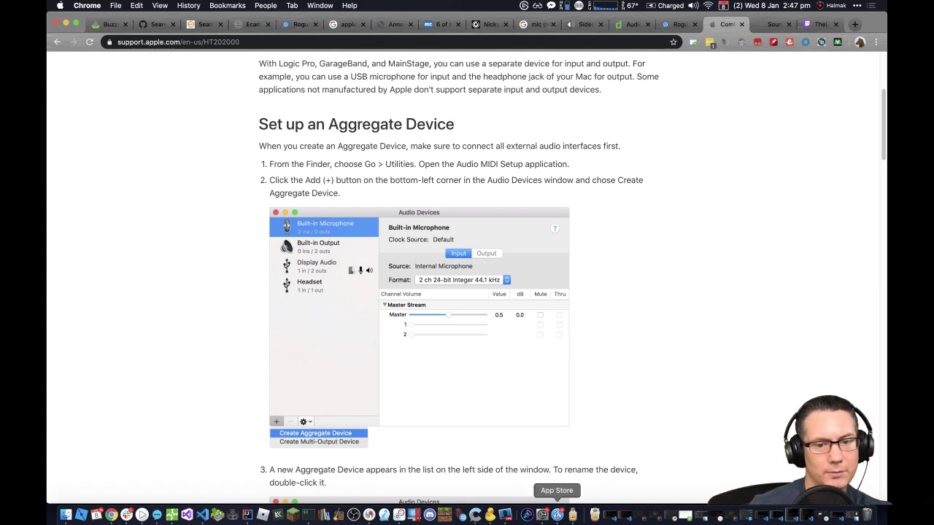
click(543, 515)
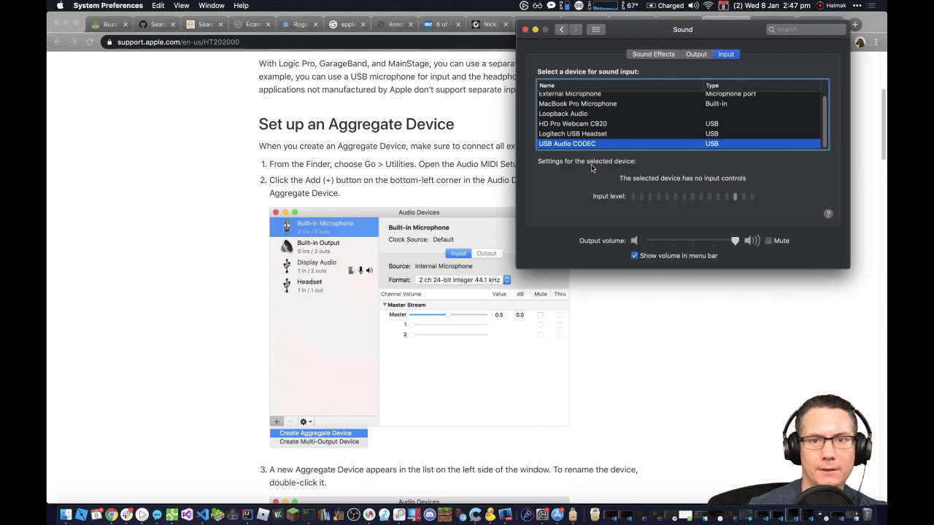
click(563, 30)
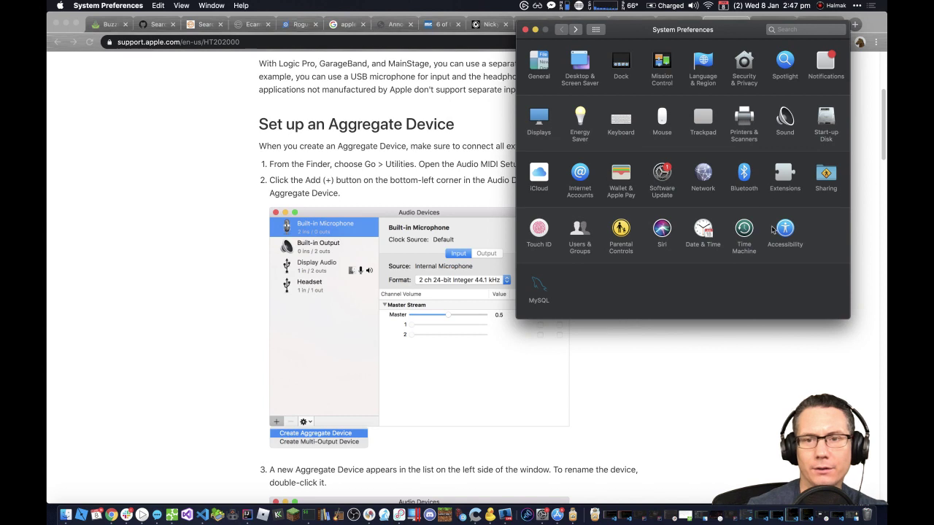
click(635, 393)
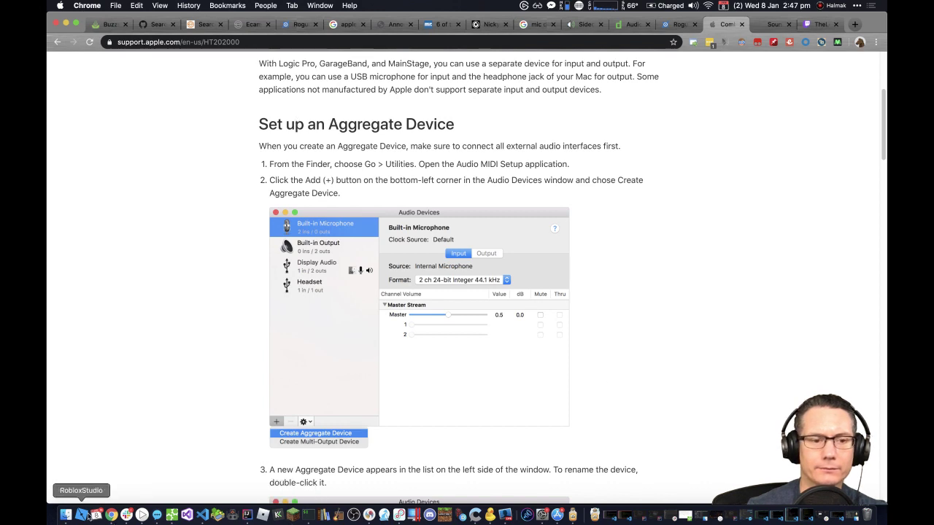
Step: Switch to Finder, show the Utilities folder, and launch Audio MIDI Setup from it
click(66, 515)
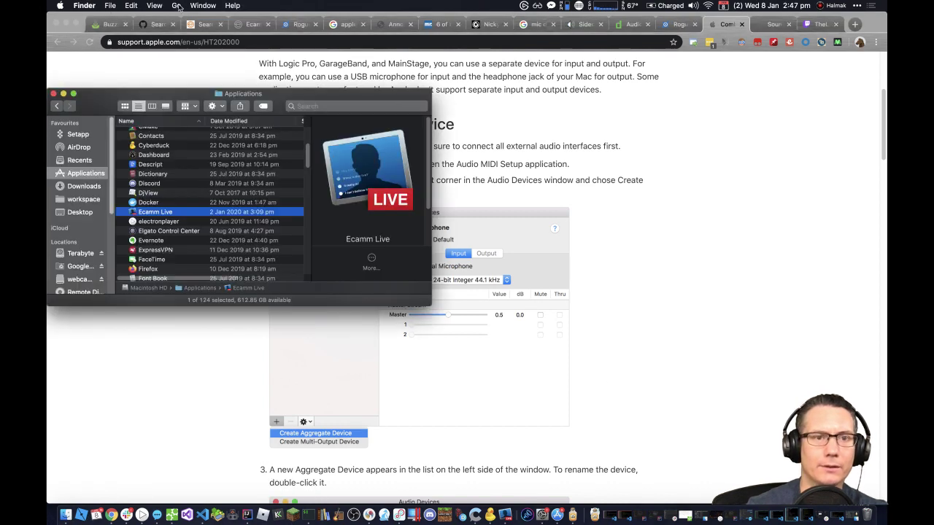
click(176, 6)
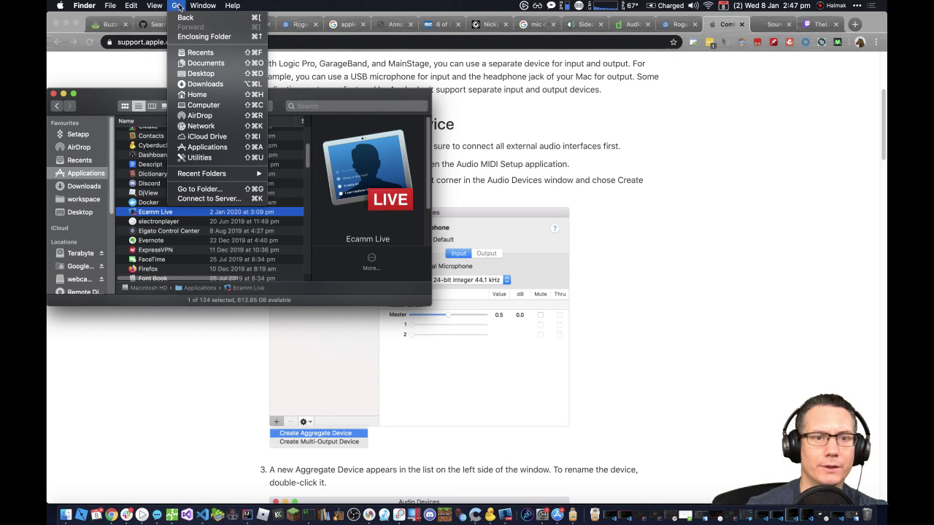
click(210, 157)
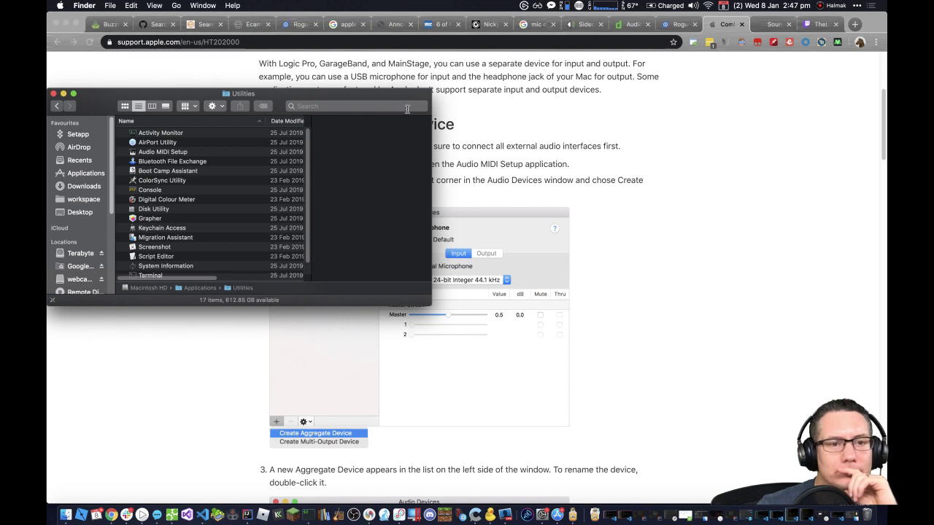
double_click(154, 152)
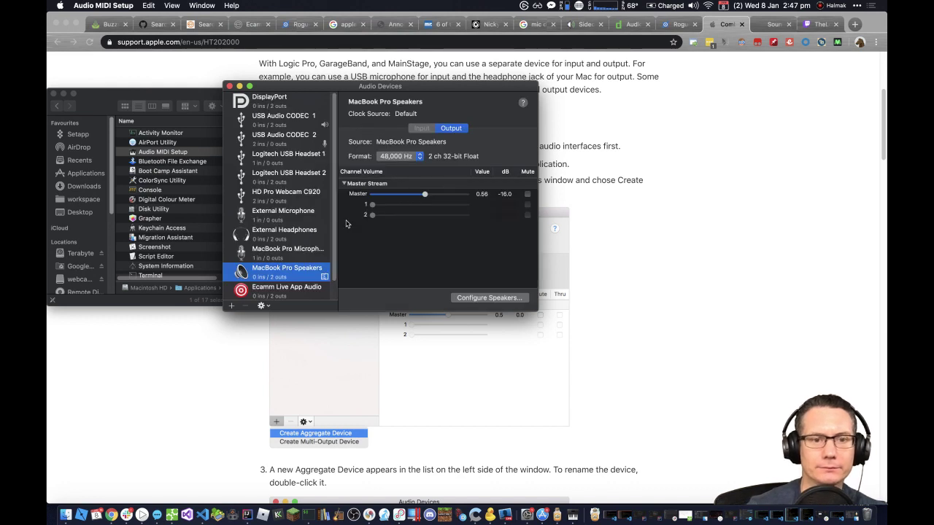
Step: Look through the audio device list and the actions offered for MacBook Pro Speakers
scroll(300, 277, down, 1)
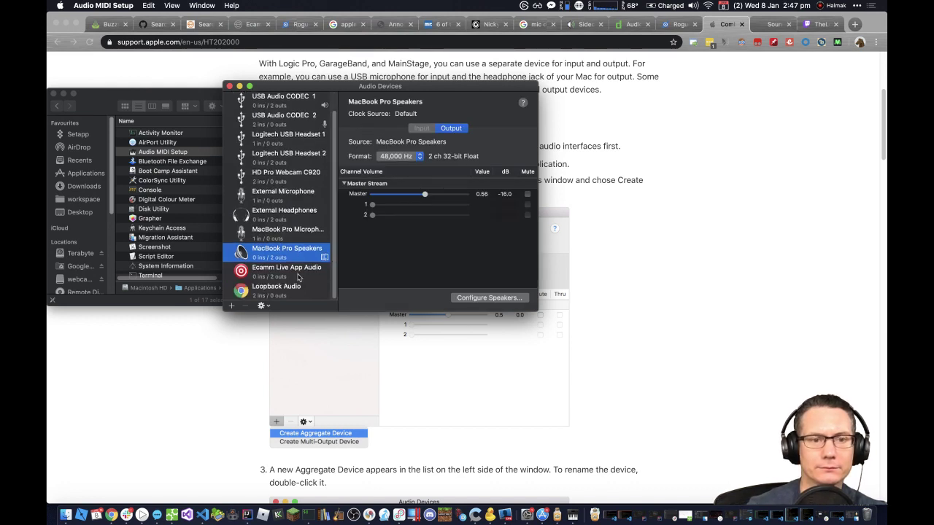
click(261, 306)
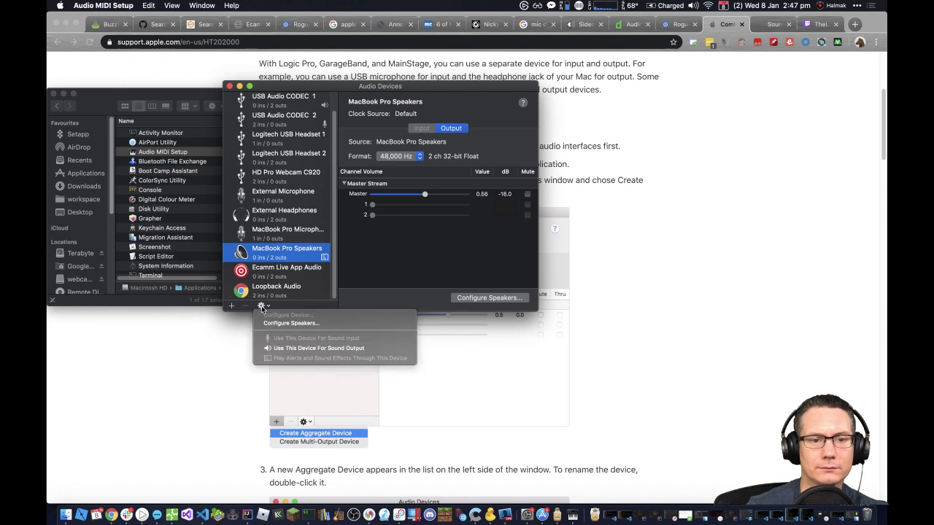
click(392, 270)
scroll(278, 278, up, 1)
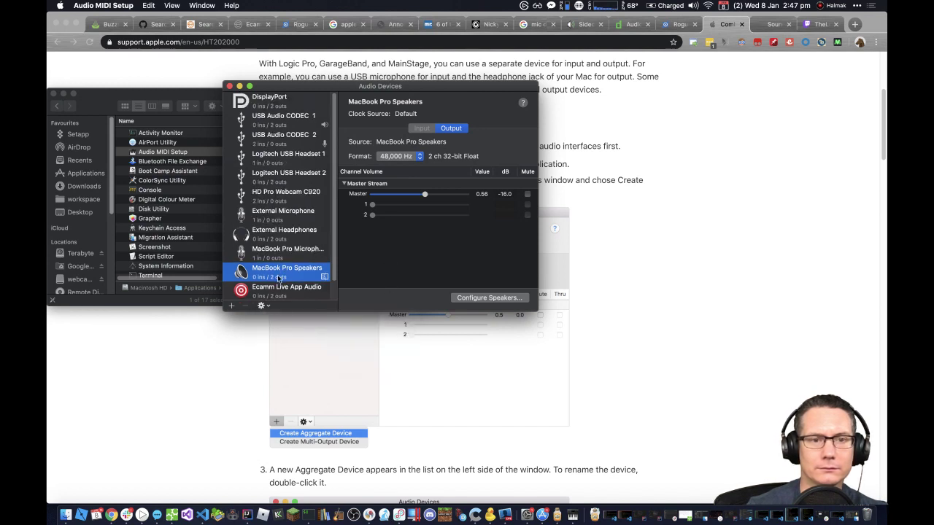
Step: Examine the settings of the USB Audio CODEC 1 and 2 devices, enlarging the Audio Devices window
click(294, 124)
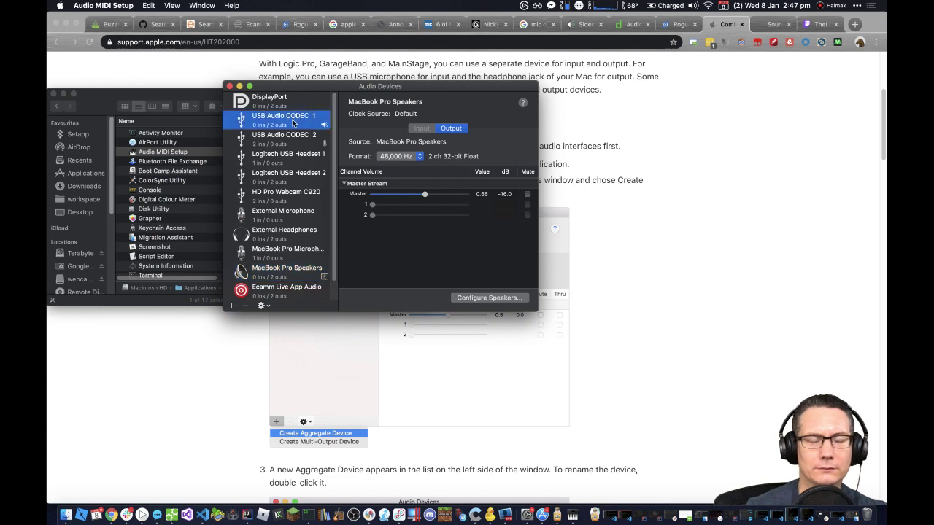
click(285, 137)
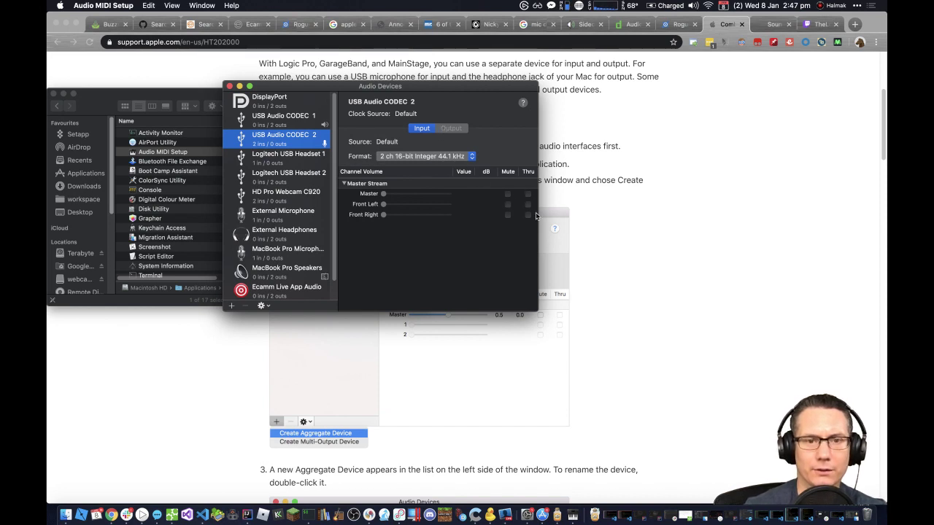
click(535, 310)
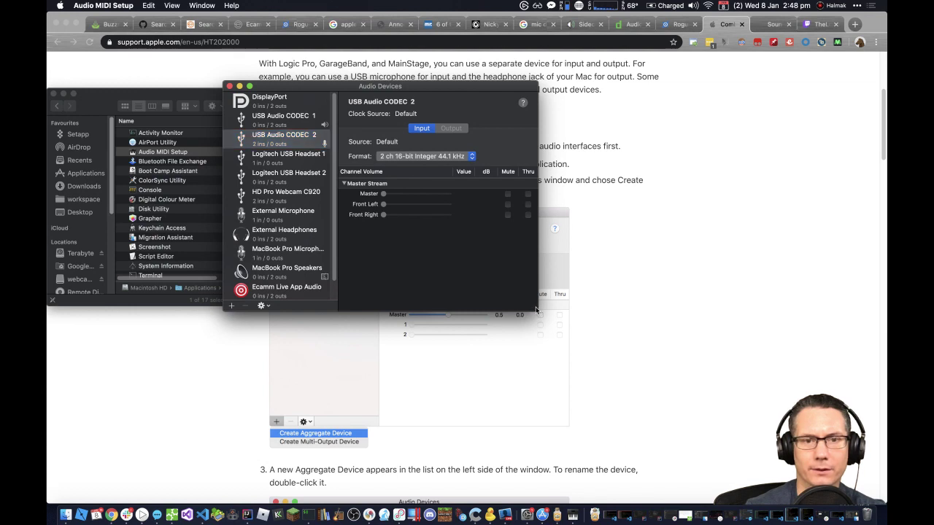
drag(535, 310, 649, 335)
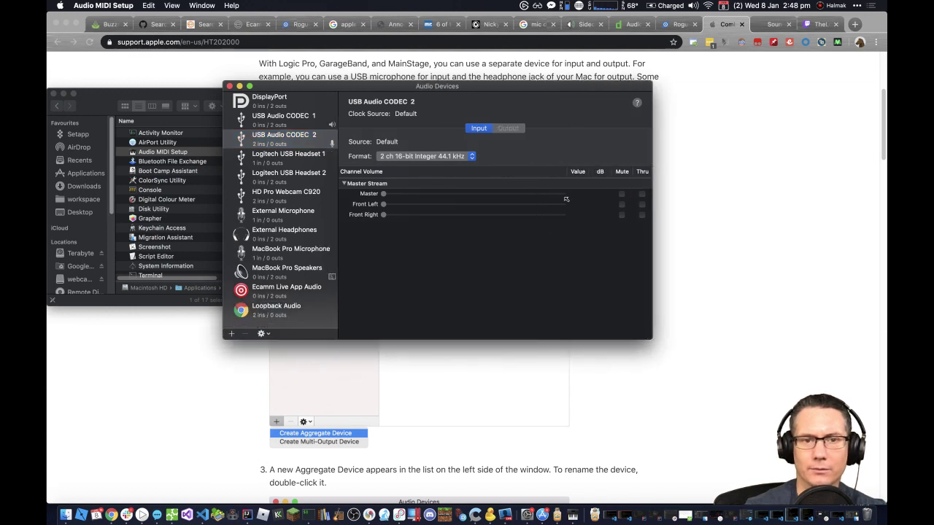
Step: Look through the available input formats and device actions for USB Audio CODEC 2
click(413, 159)
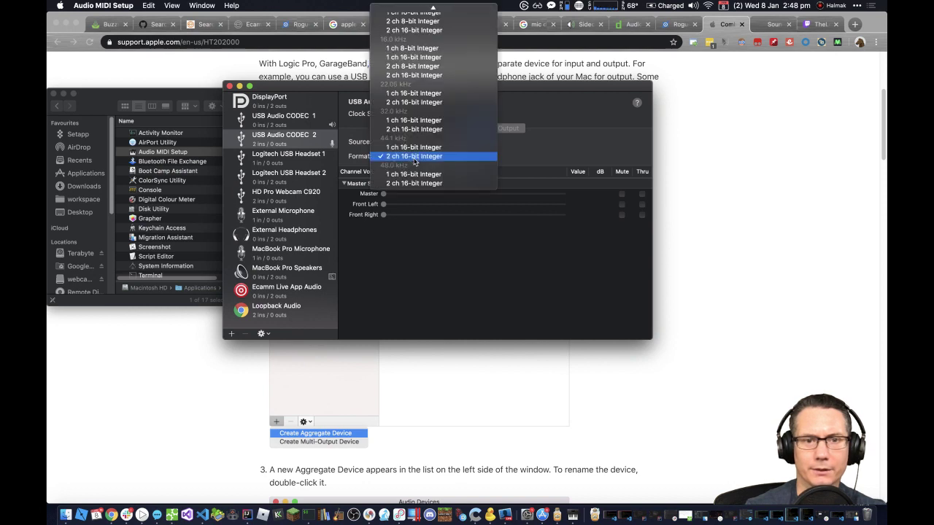
click(575, 162)
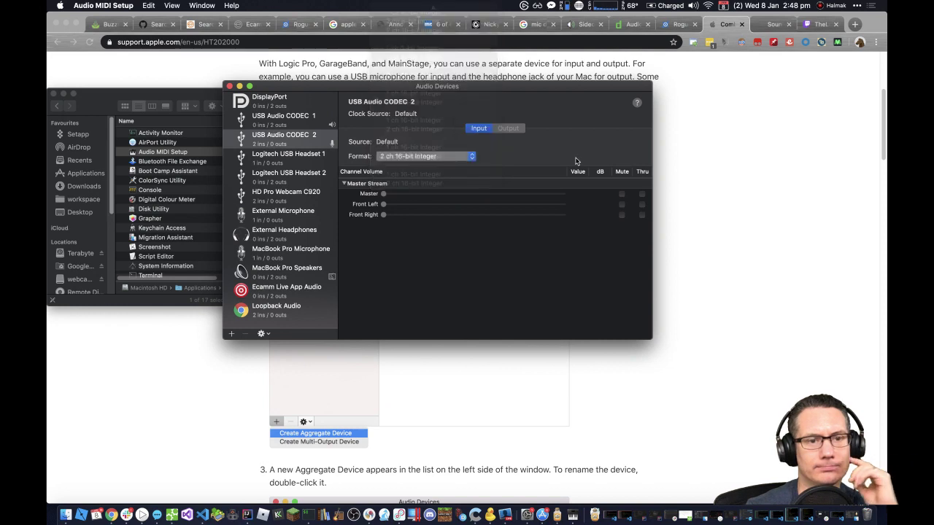
click(263, 335)
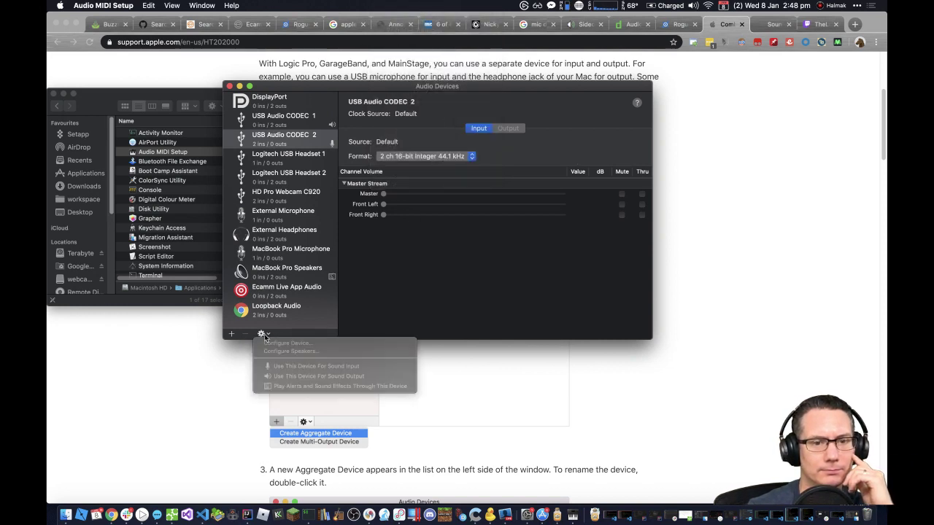
click(264, 335)
Step: Create an Aggregate Device that includes the two-input USB Audio CODEC, and inspect its subdevice and input channels
click(231, 334)
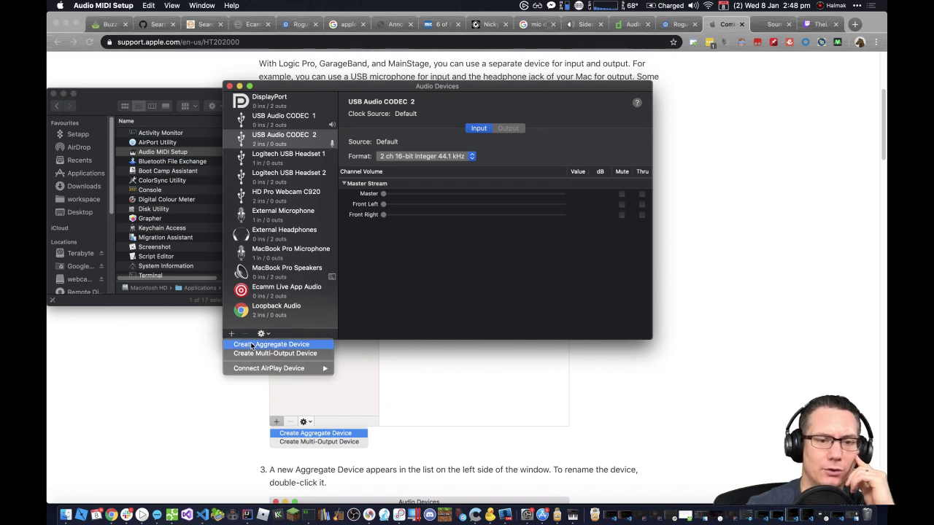
click(253, 345)
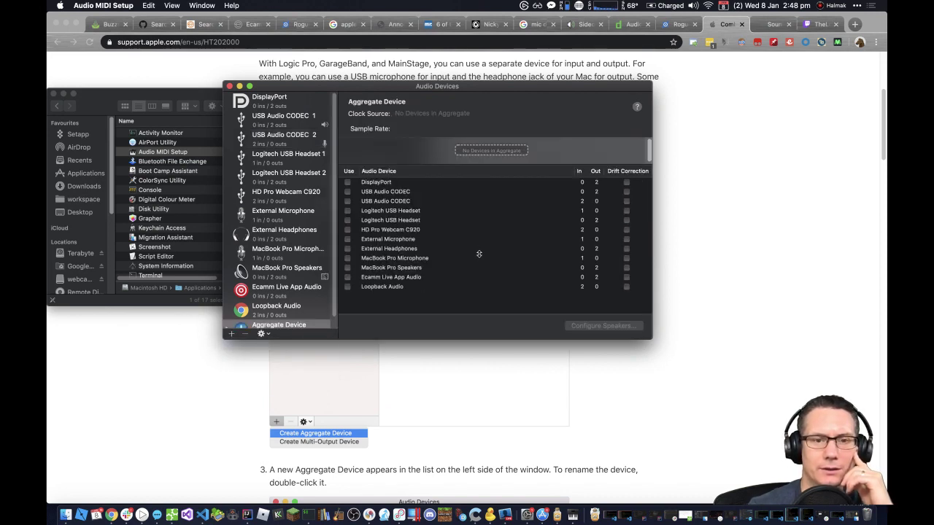
click(347, 201)
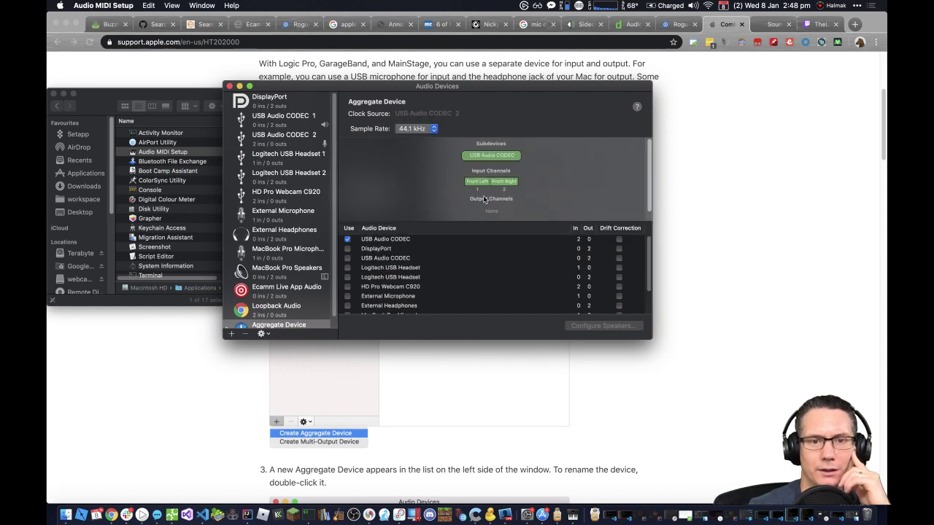
click(495, 156)
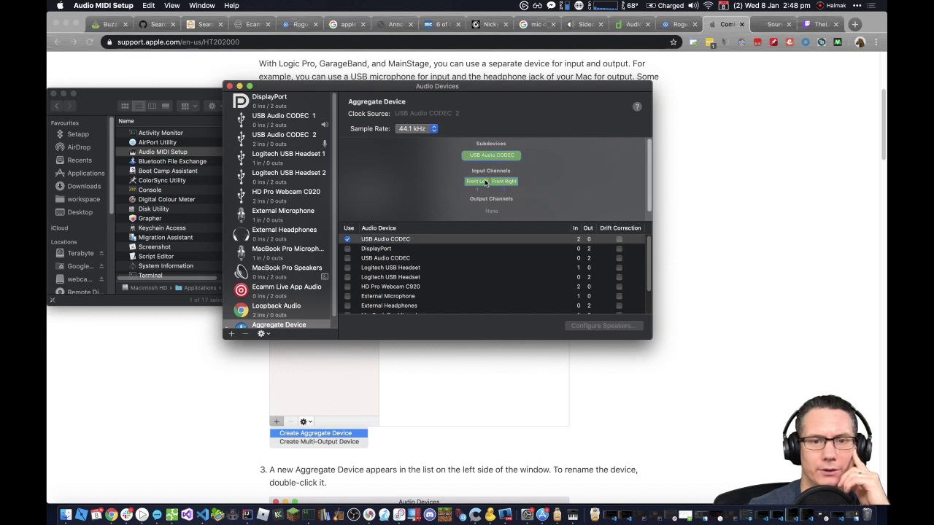
click(486, 183)
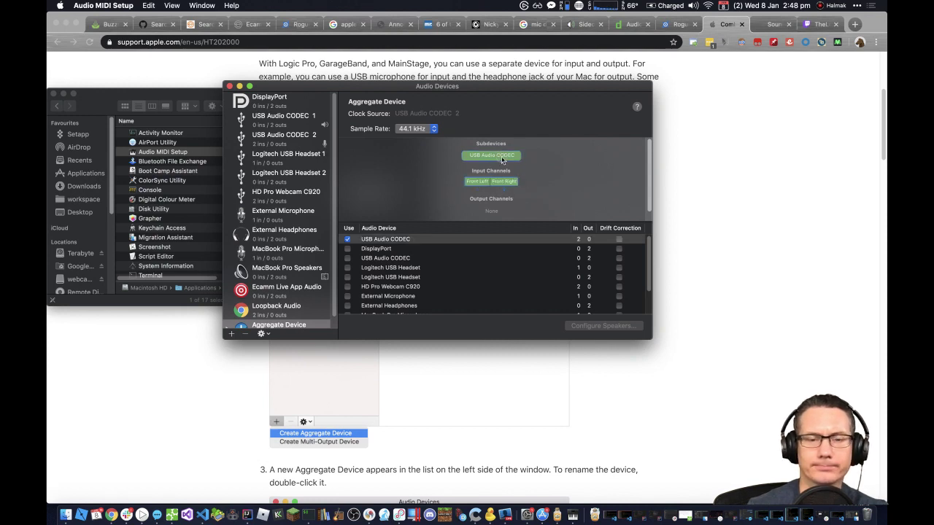
scroll(566, 193, down, 1)
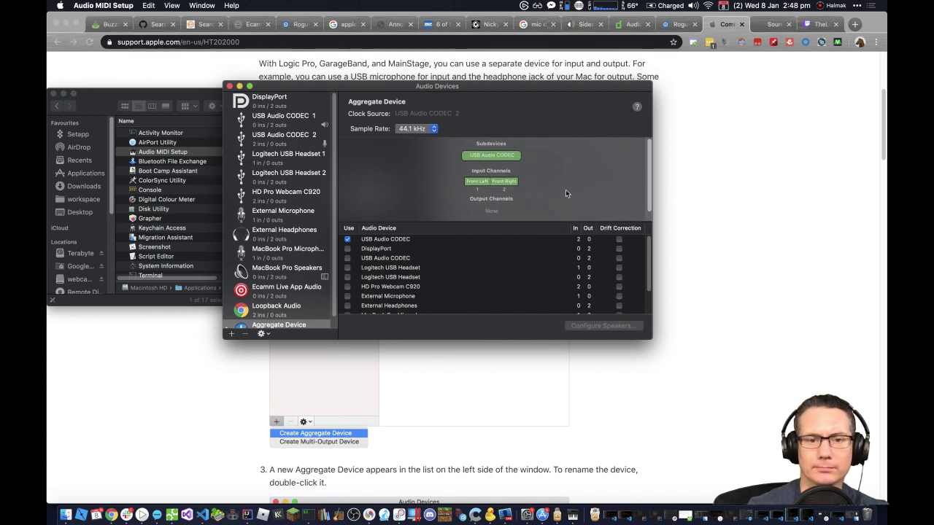
Step: Return to the Apple support article, read the remaining Aggregate Device instructions through to its end, and bring up the Sound Control page
click(568, 391)
scroll(568, 391, down, 8)
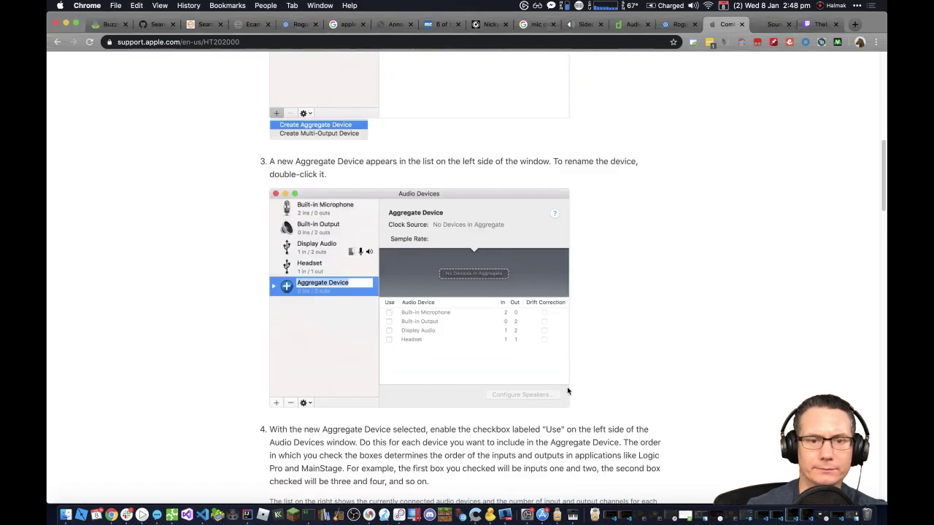
scroll(568, 391, down, 2)
scroll(568, 391, down, 5)
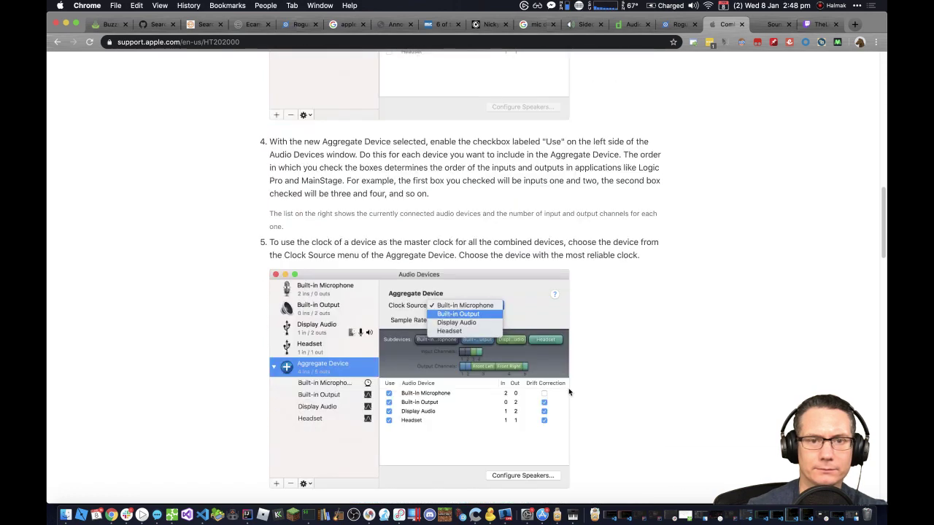
scroll(570, 392, down, 12)
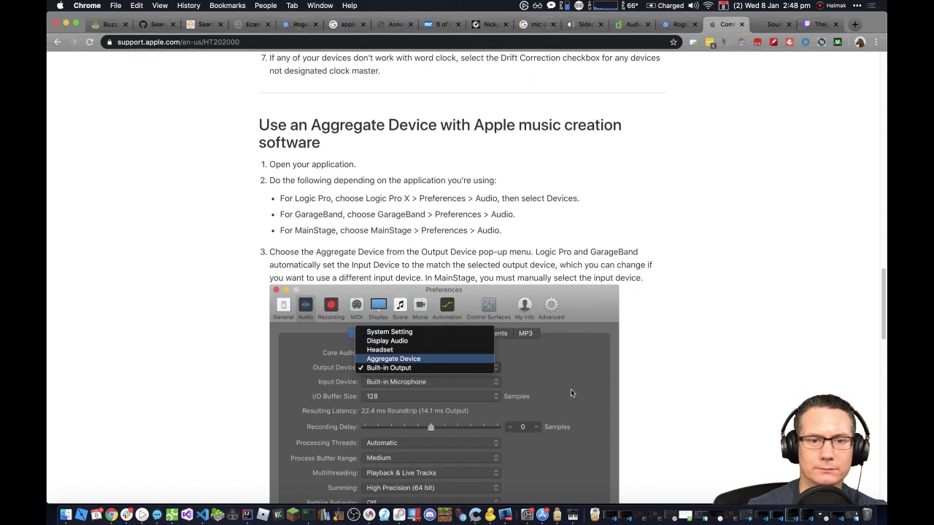
scroll(570, 388, down, 6)
scroll(571, 393, down, 7)
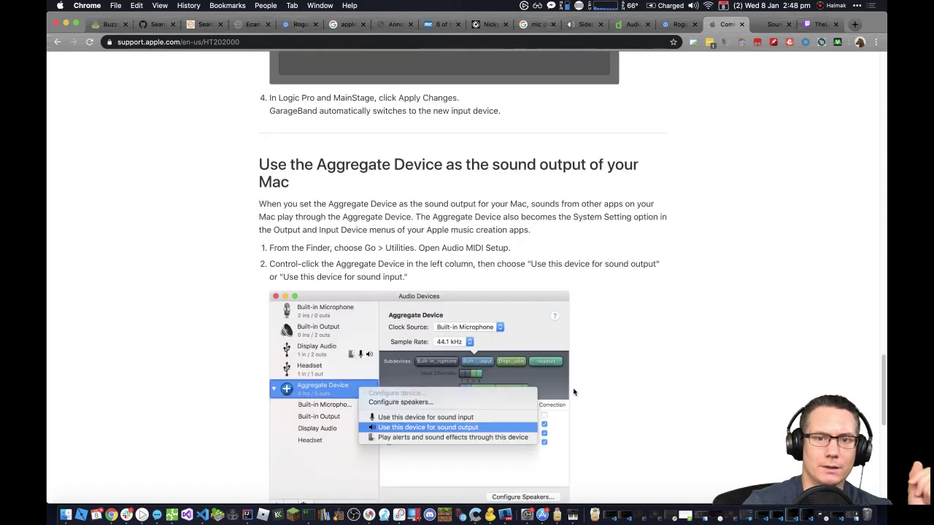
scroll(573, 392, down, 8)
scroll(574, 393, down, 4)
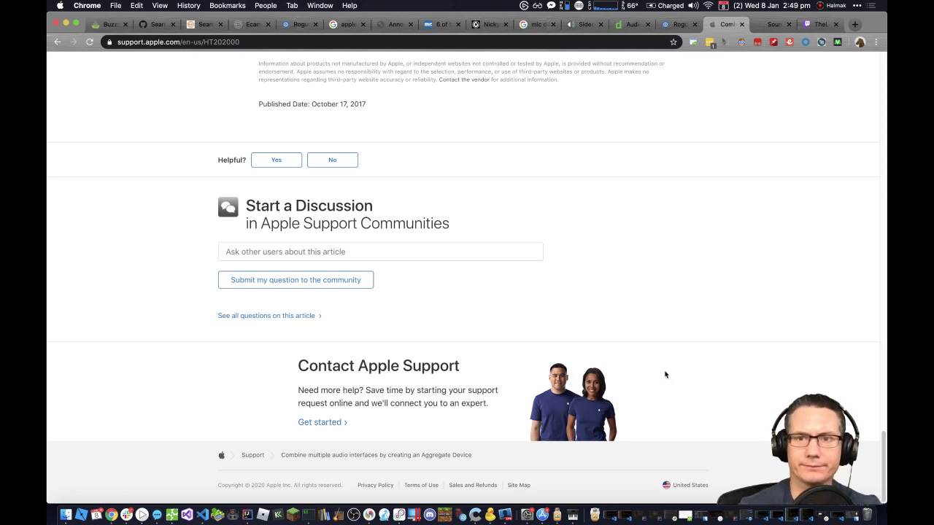
click(763, 26)
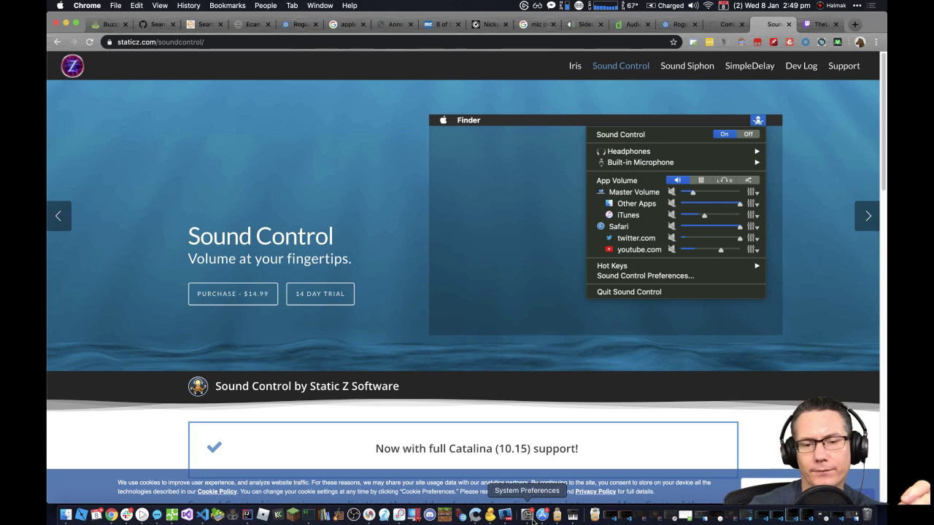
Step: Switch to Audio Hijack and set the left channel of the USB Audio CODEC input block to 2
click(557, 515)
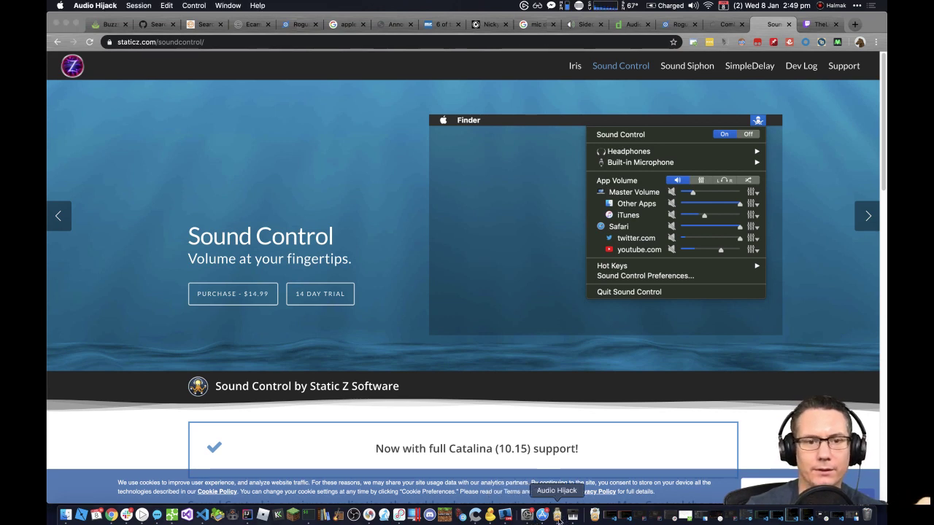
click(219, 264)
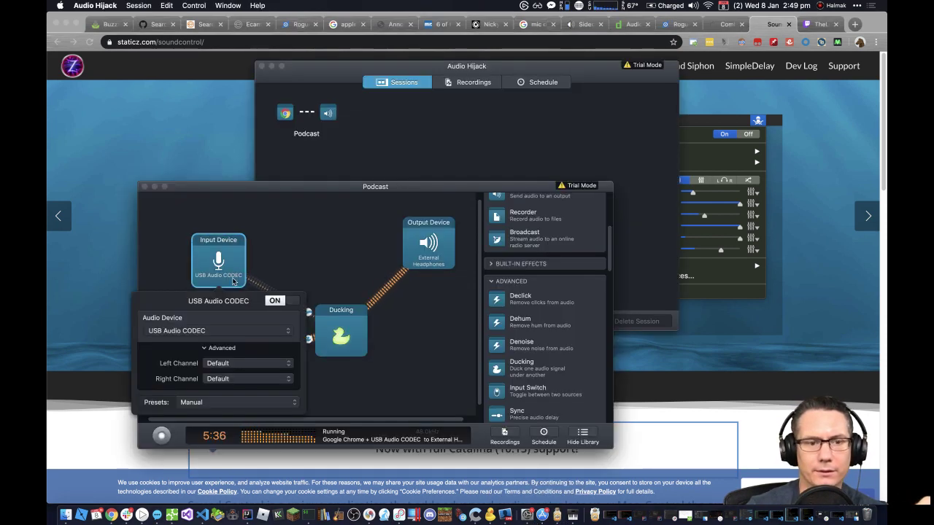
click(235, 364)
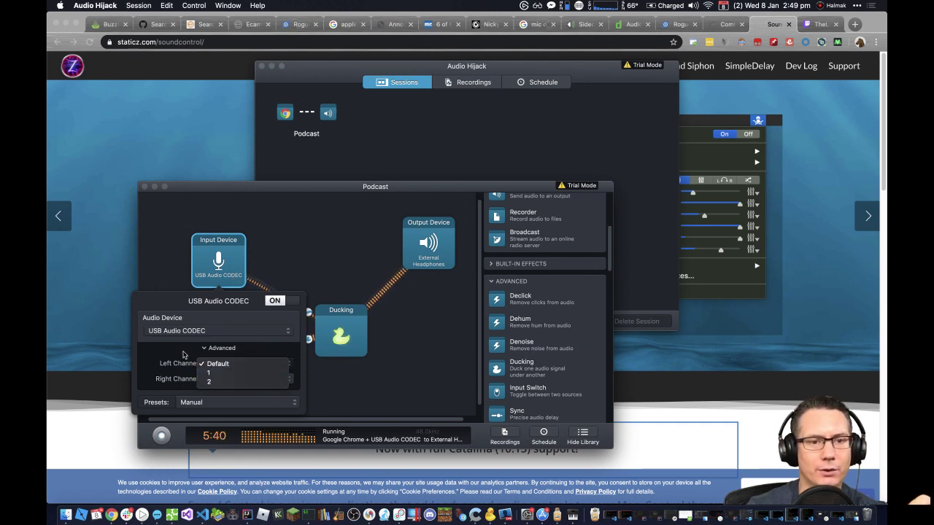
click(220, 381)
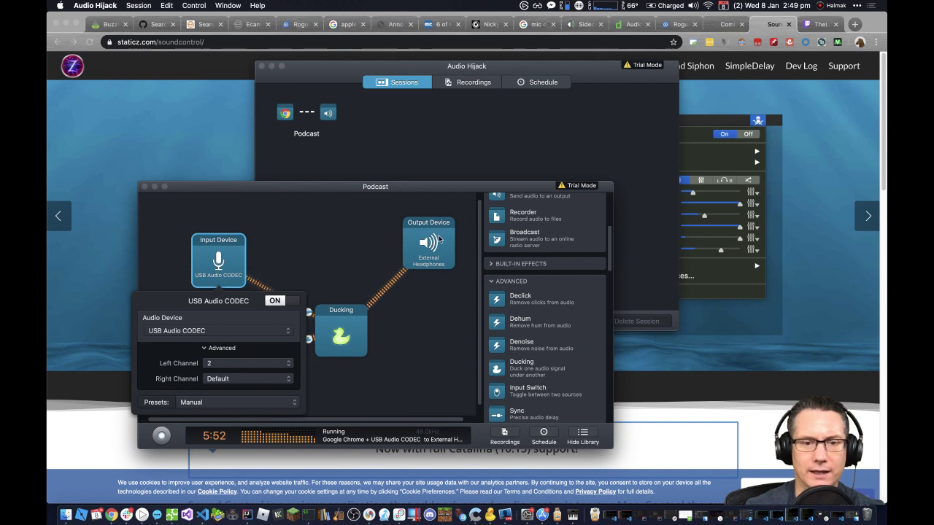
click(441, 315)
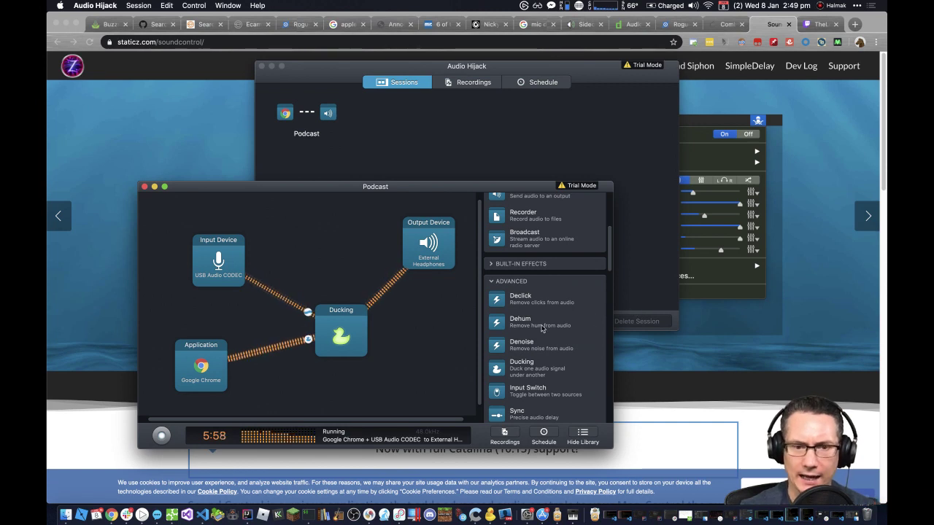
Step: Switch to Audio MIDI Setup and remove the USB Audio CODEC from the Aggregate Device
click(528, 515)
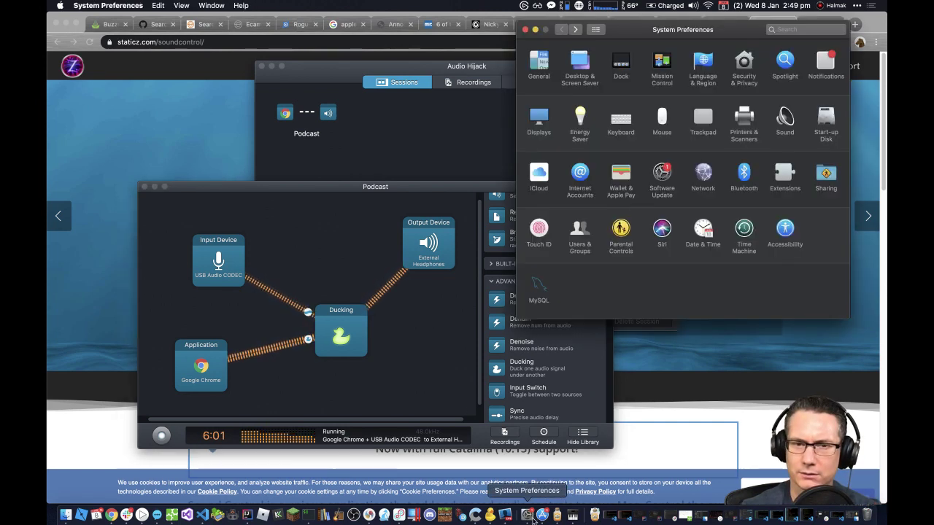
click(573, 515)
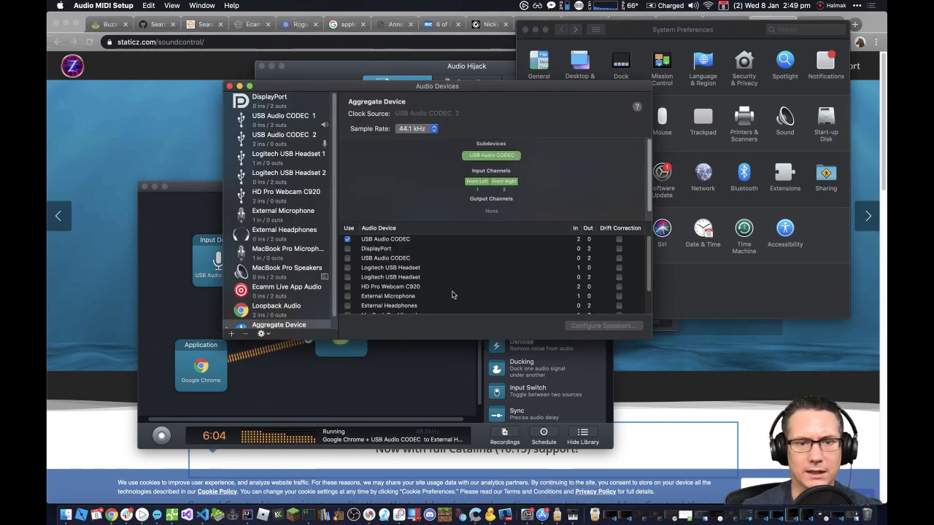
click(348, 240)
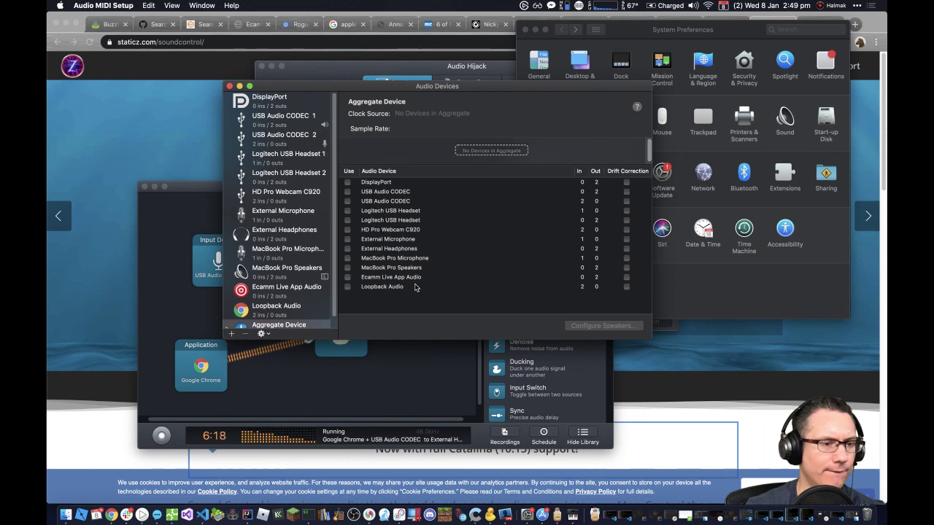
Step: Return to the Podcast session in Audio Hijack and insert a Peak/RMS Meters block between the input device and Ducking
click(405, 378)
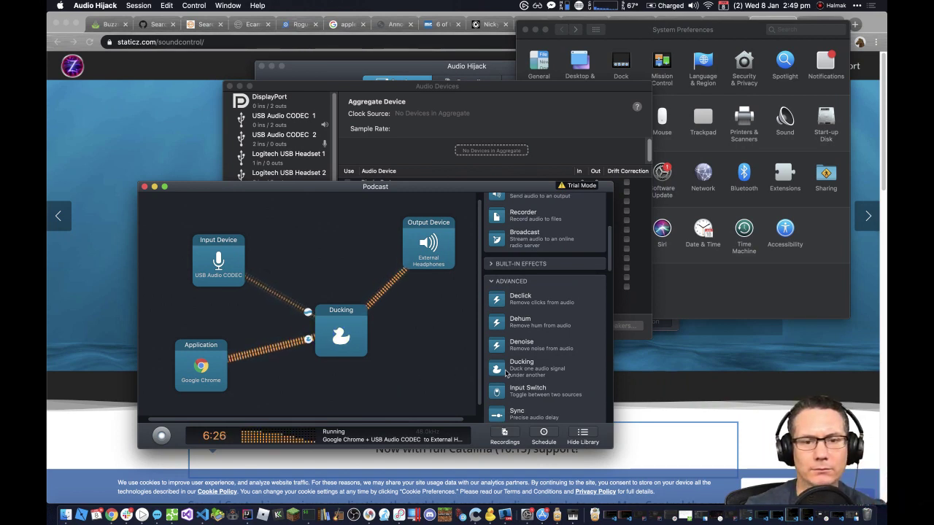
scroll(566, 375, down, 3)
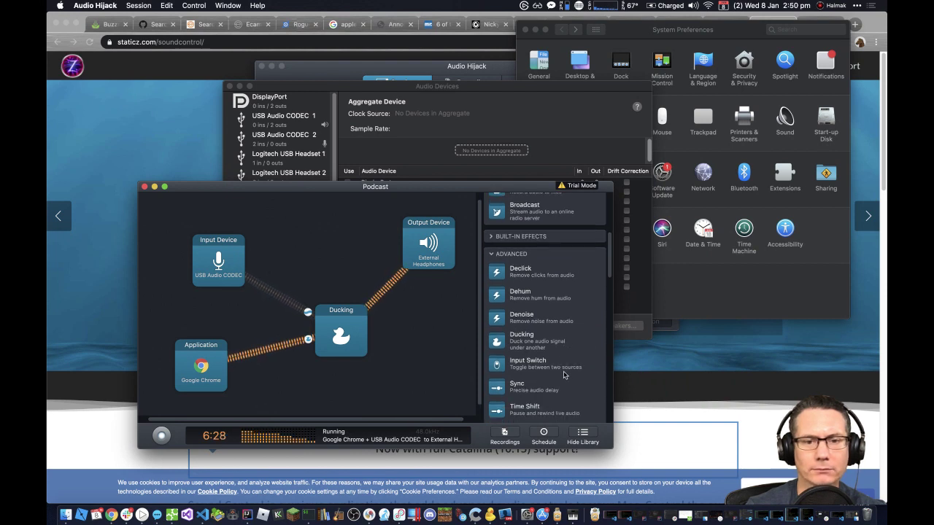
scroll(528, 335, down, 3)
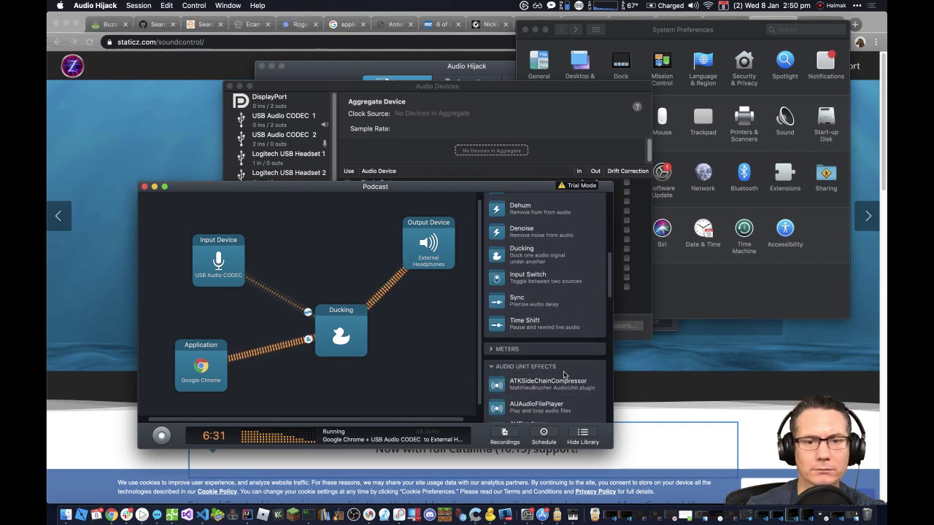
click(526, 314)
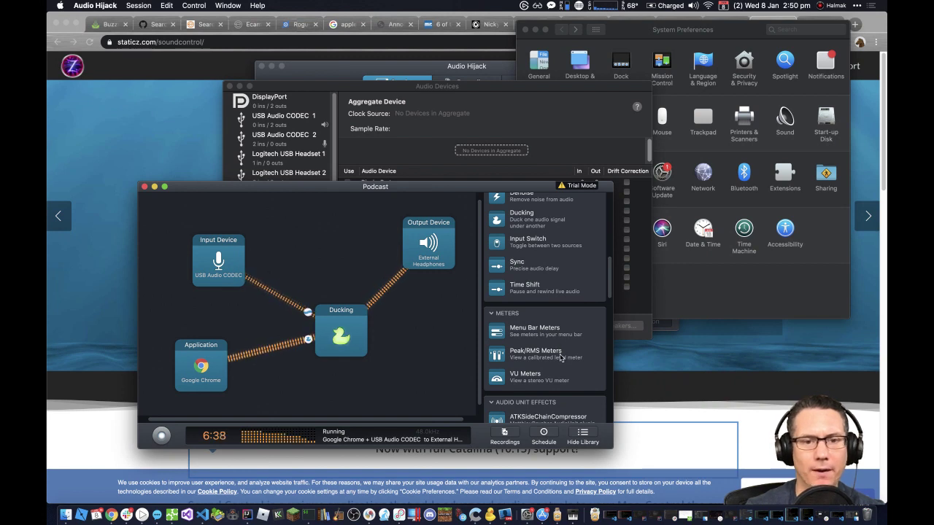
drag(560, 358, 307, 294)
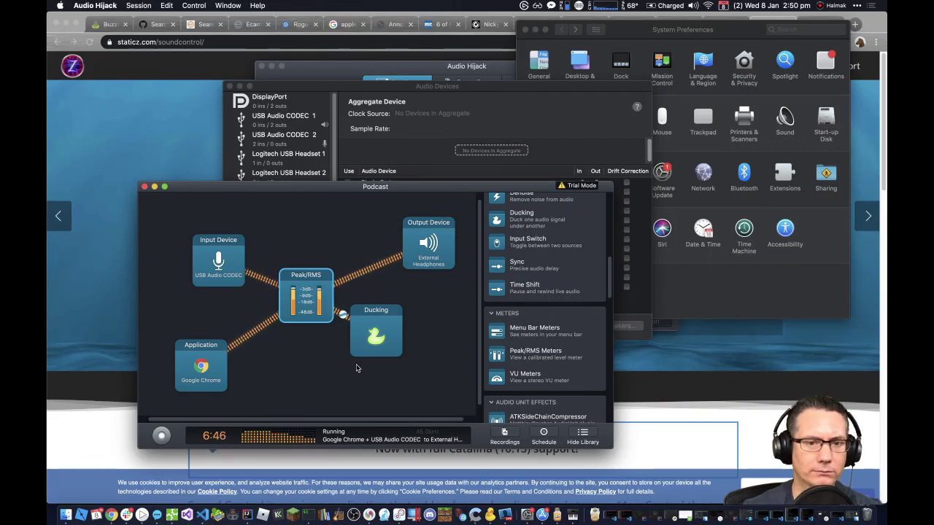
Step: View the Peak/RMS block's left and right levels, and delete the block from the session
click(314, 306)
right_click(314, 307)
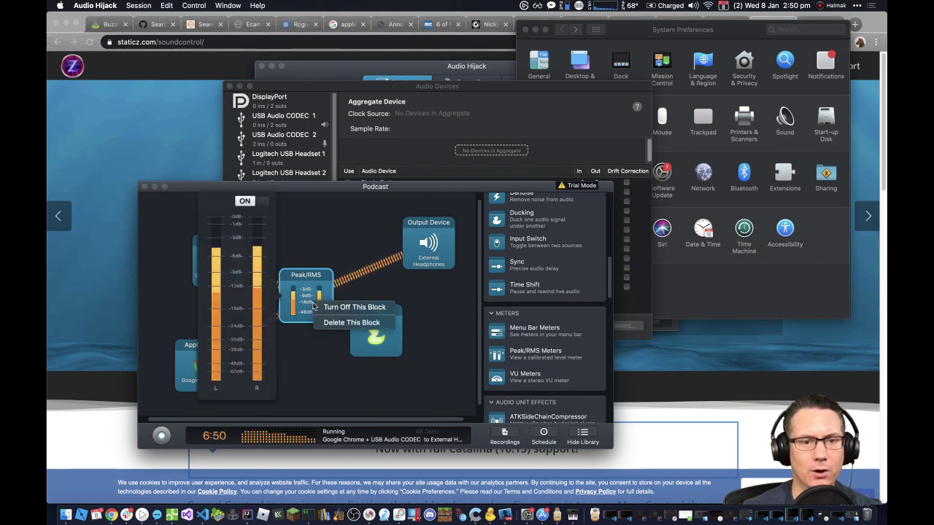
click(347, 327)
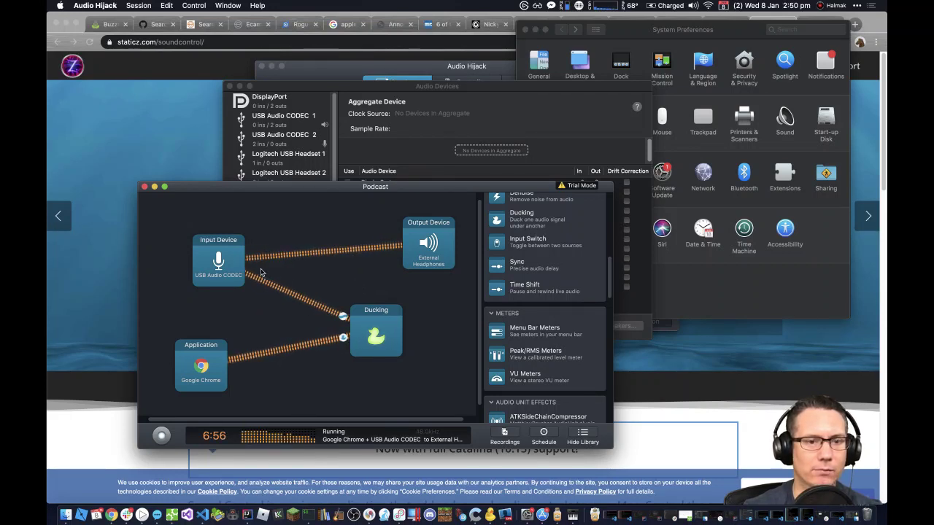
Step: Check the input device's channel settings, reposition the Output Device block beside Ducking to reconnect them, and enlarge the Podcast session window
click(234, 262)
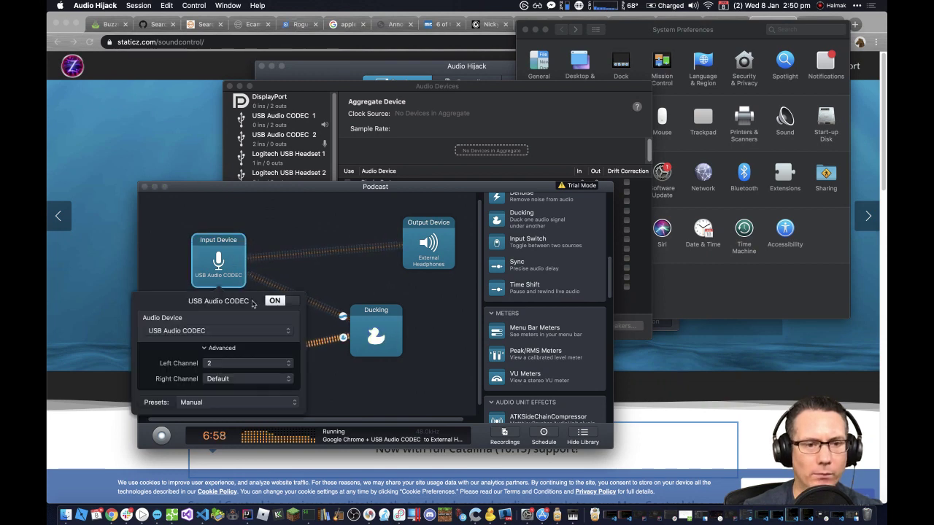
click(382, 271)
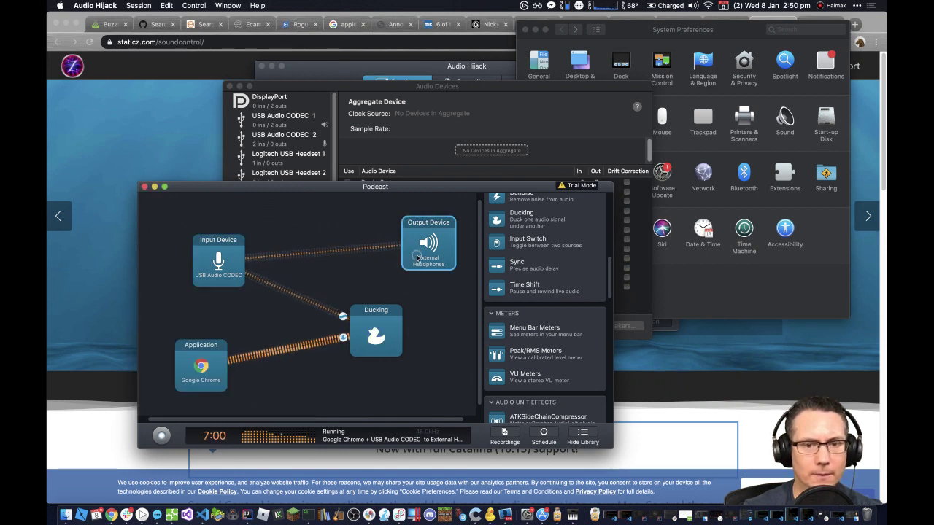
drag(428, 245, 448, 330)
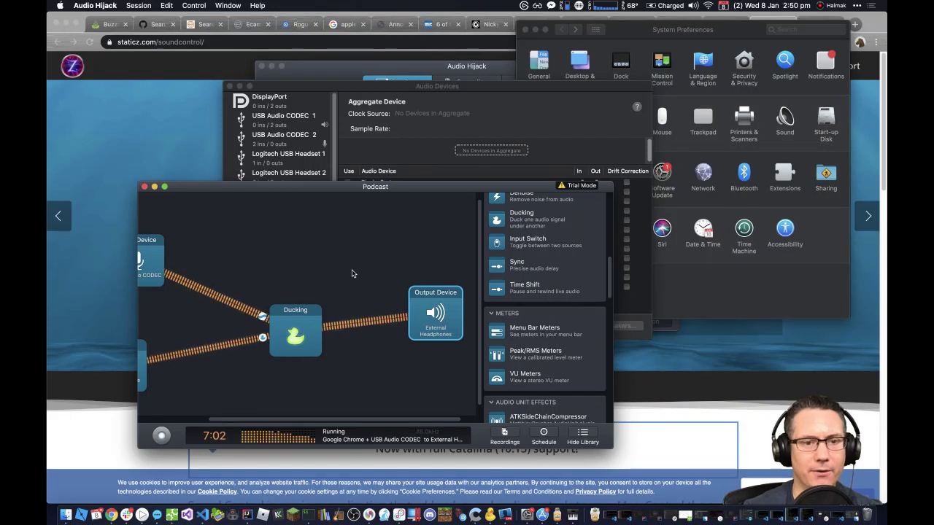
click(275, 390)
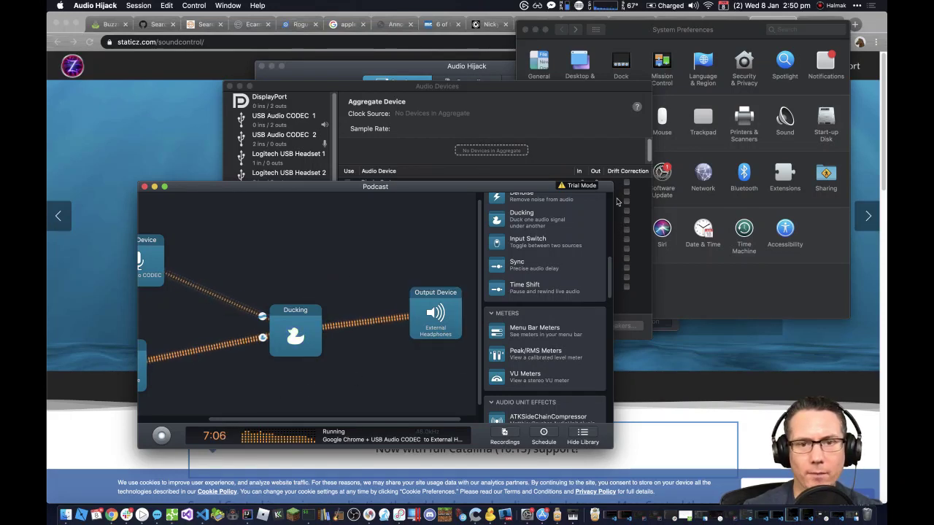
drag(612, 186, 759, 115)
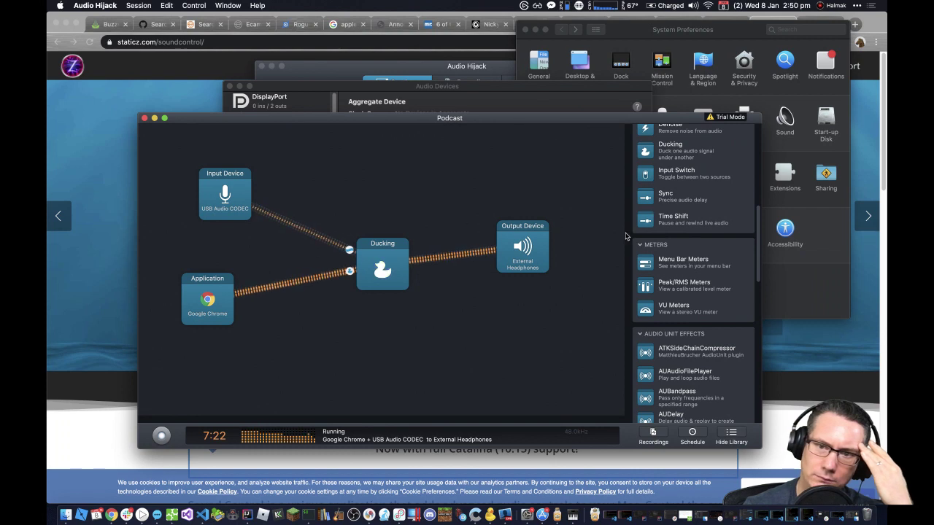
Step: Set the Output Device block's audio device to Ecamm Live App Audio
scroll(738, 188, up, 8)
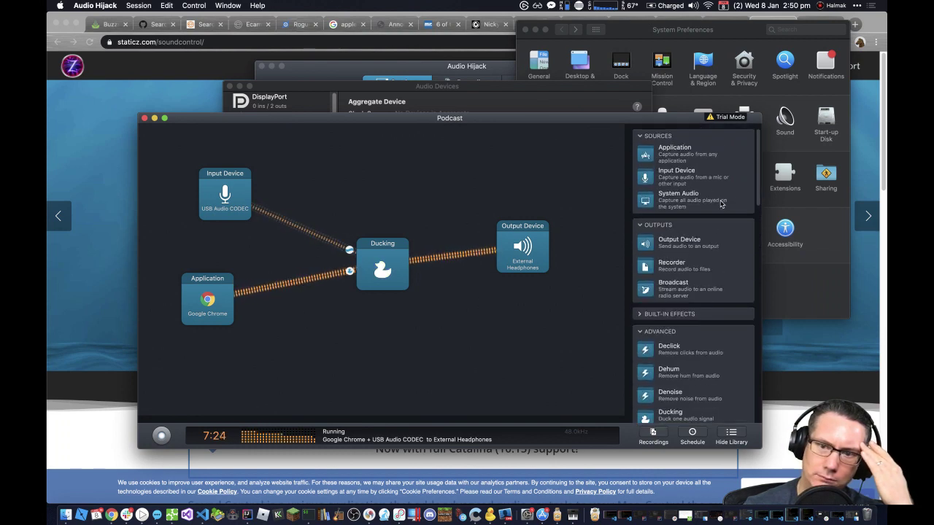
click(533, 252)
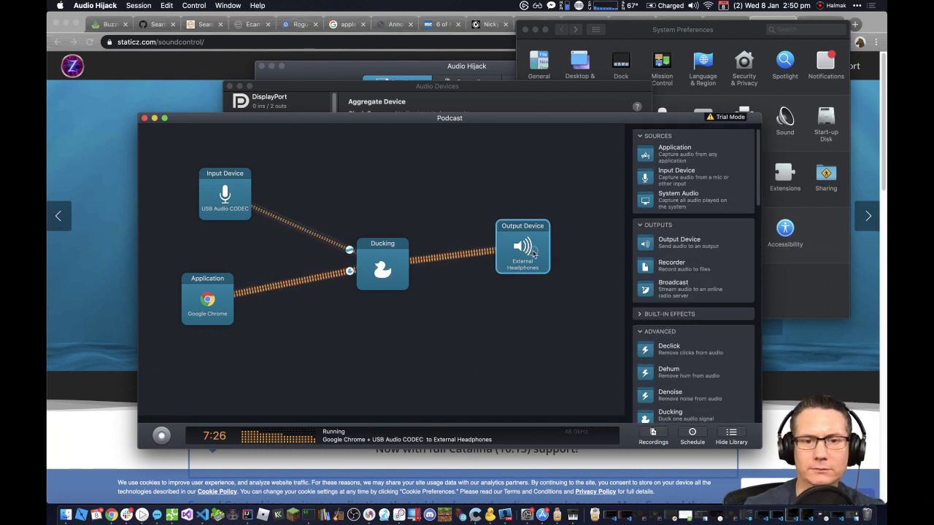
click(517, 319)
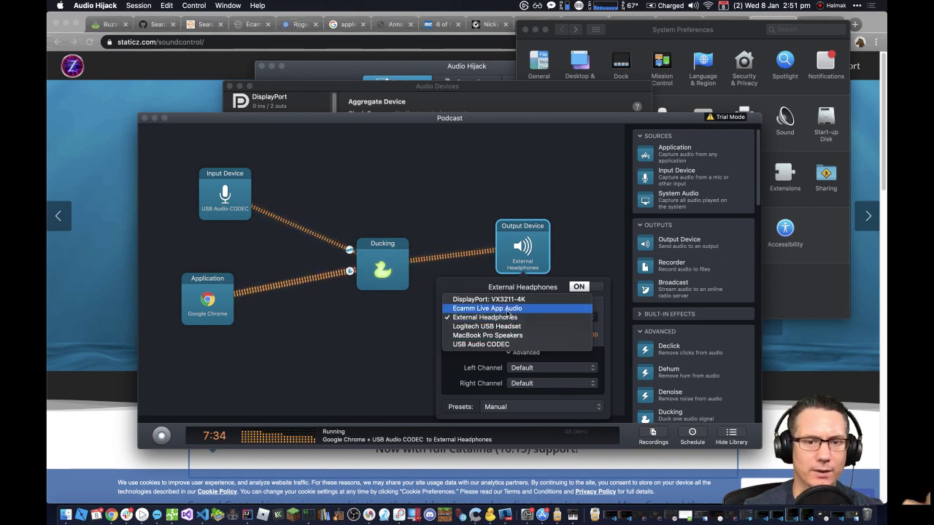
click(513, 318)
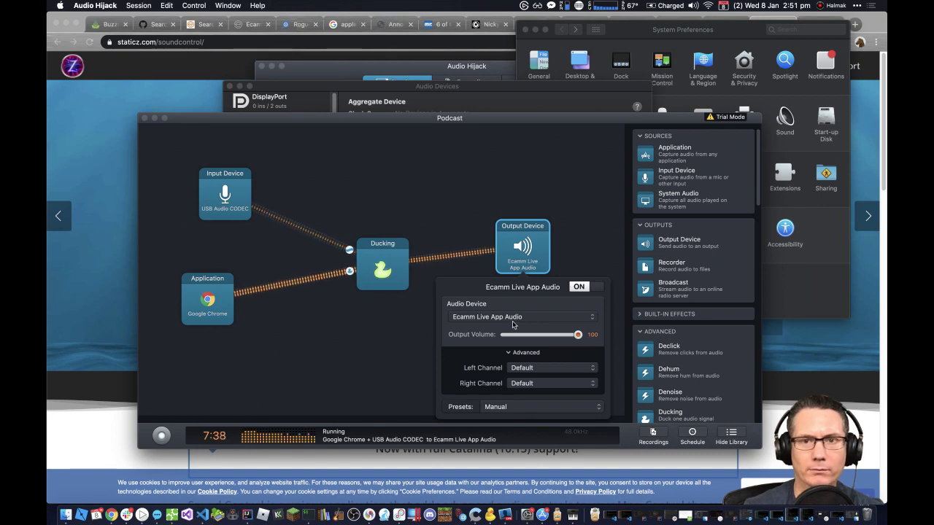
Step: Check which output device is selected in the Mac's system sound volume settings
click(693, 6)
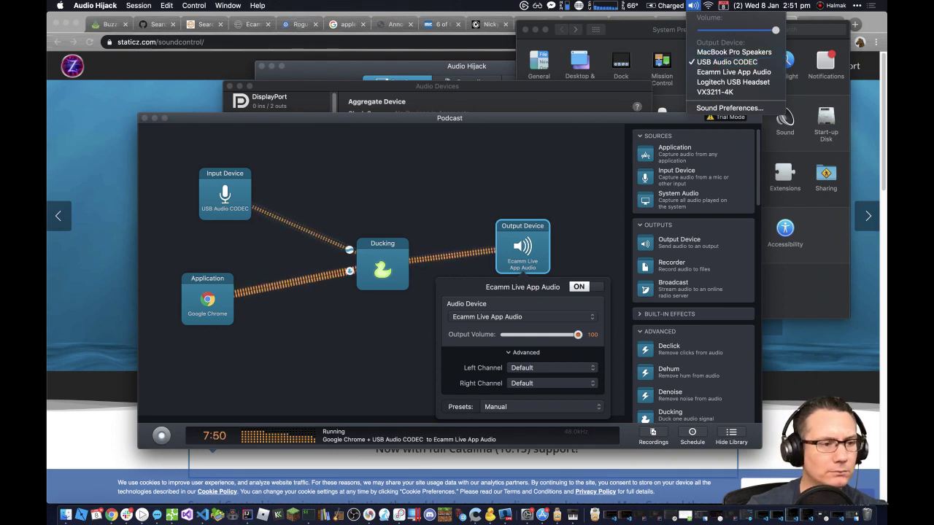
click(733, 51)
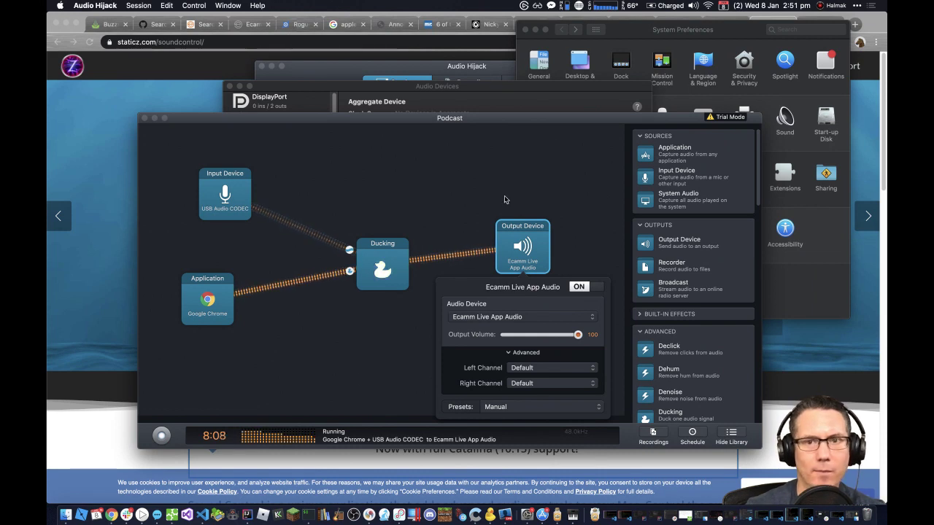
click(694, 6)
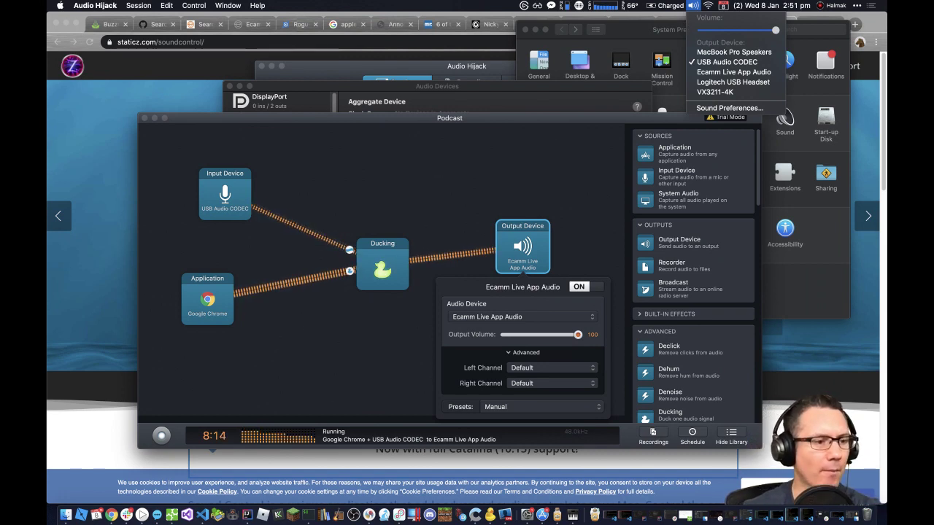
key(Escape)
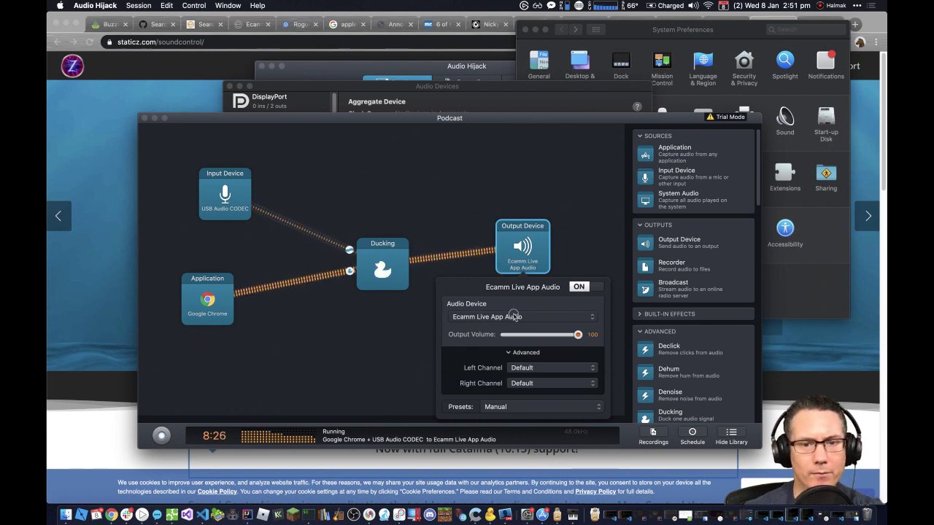
Step: Set the Output Device block's audio device to External Headphones and close its settings
click(514, 316)
click(514, 326)
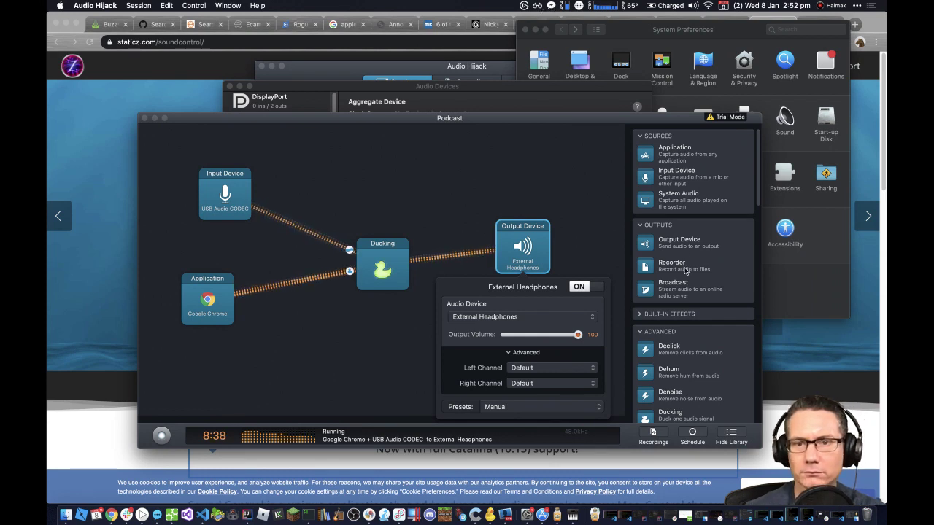
click(574, 186)
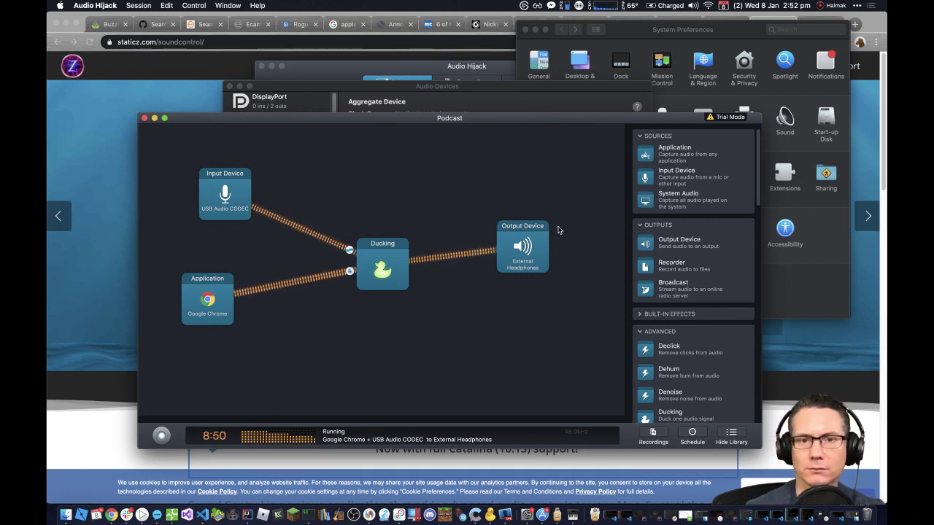
Step: Switch to Audio MIDI Setup, delete the Aggregate Device, and view the DisplayPort device's output settings
click(558, 92)
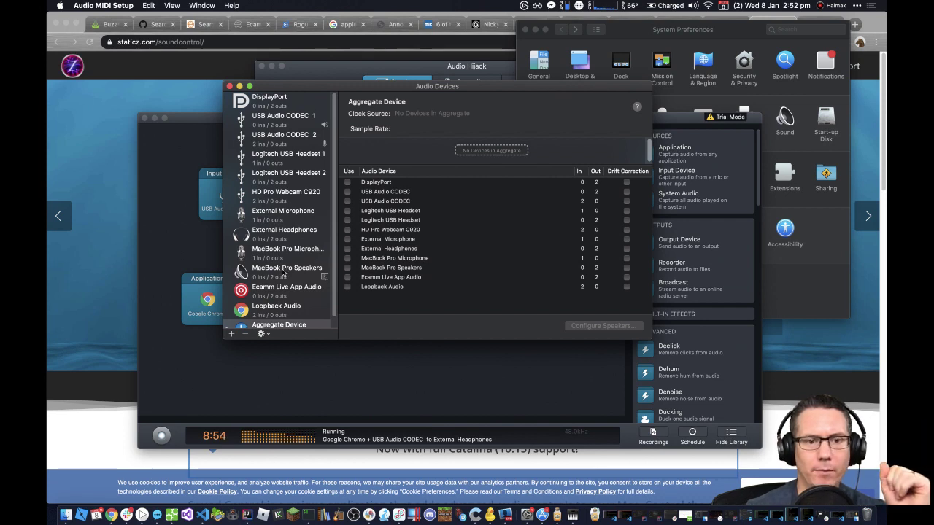
scroll(283, 273, down, 1)
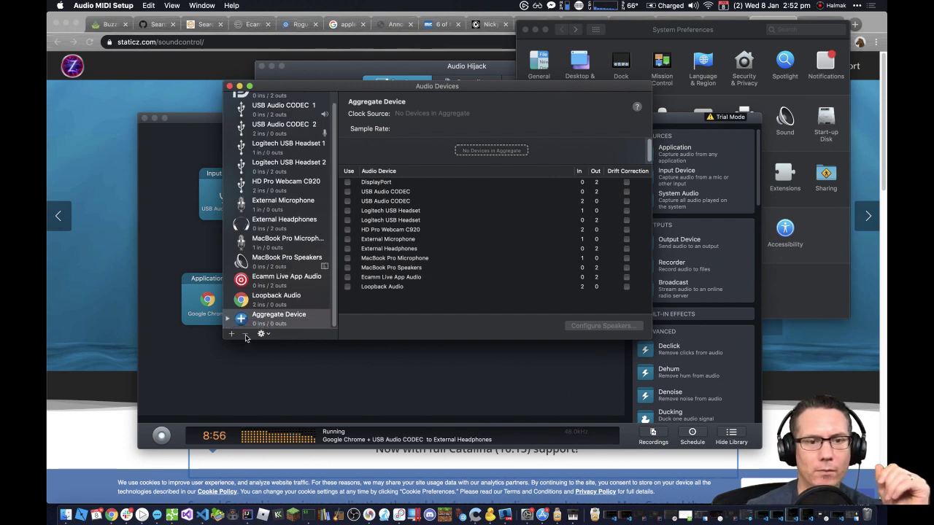
click(246, 334)
click(299, 297)
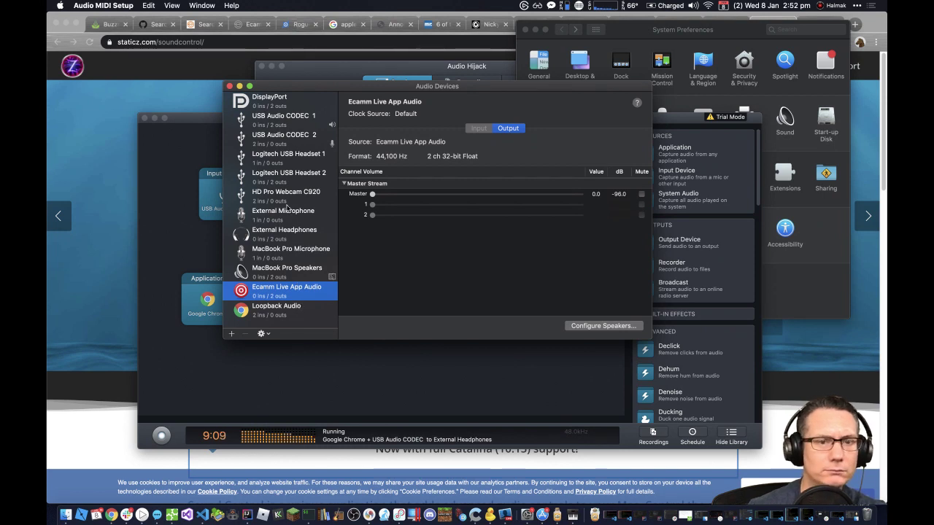
click(282, 107)
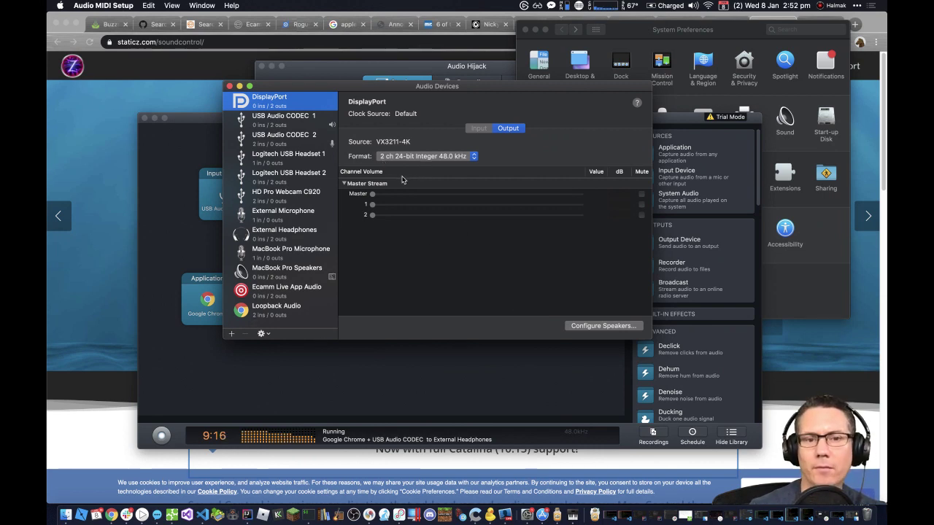
Step: Switch to Loopback to examine the Loopback Audio routing, and return to Audio Hijack's Podcast session to look through its block library
click(462, 362)
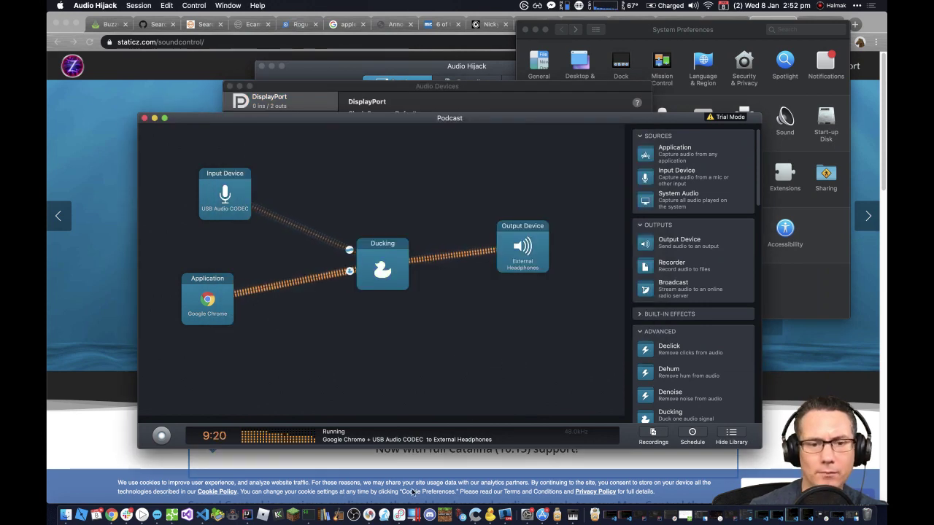
click(399, 515)
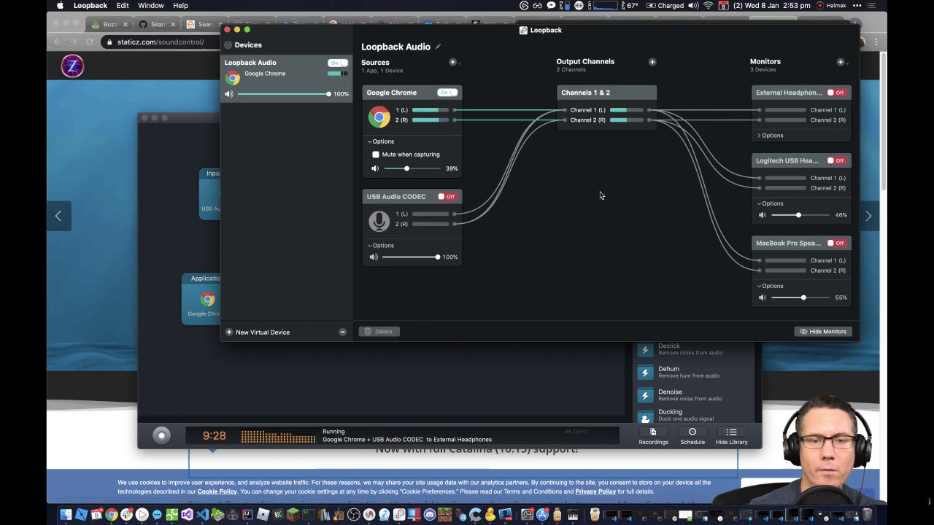
click(530, 357)
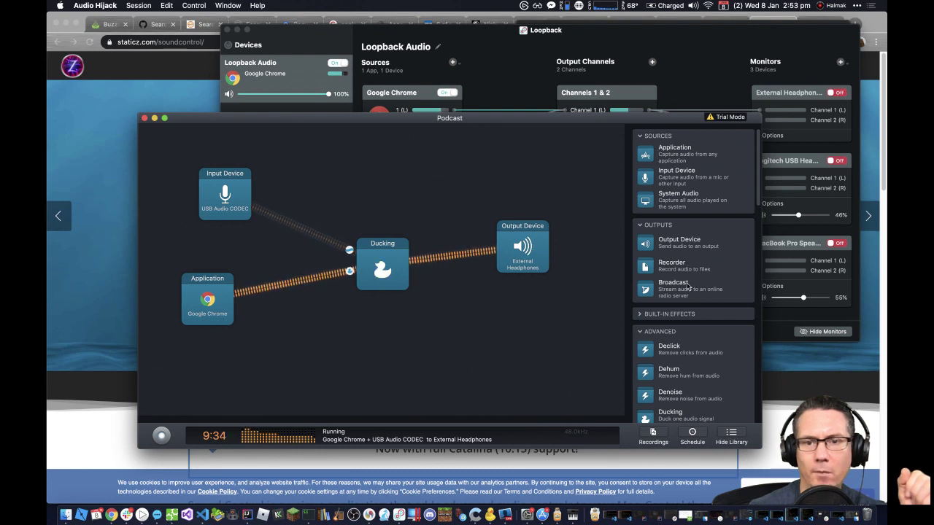
scroll(688, 287, down, 2)
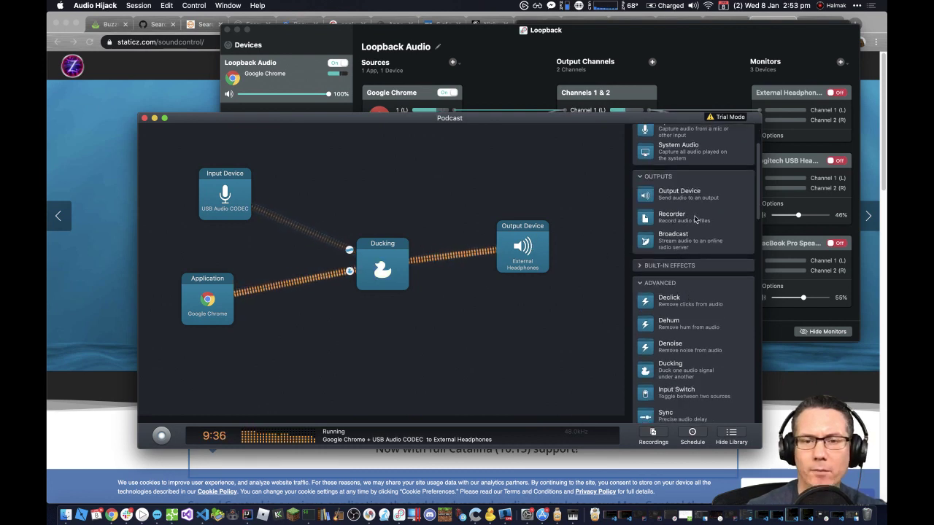
click(634, 270)
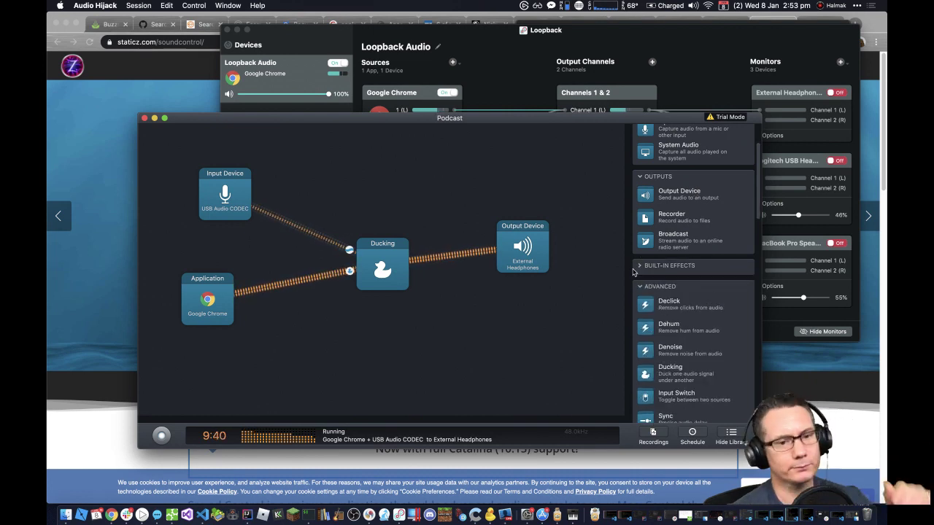
Step: Switch to Chrome and enter "rogueamoebatn" in the address bar of the Sound Control page
click(126, 415)
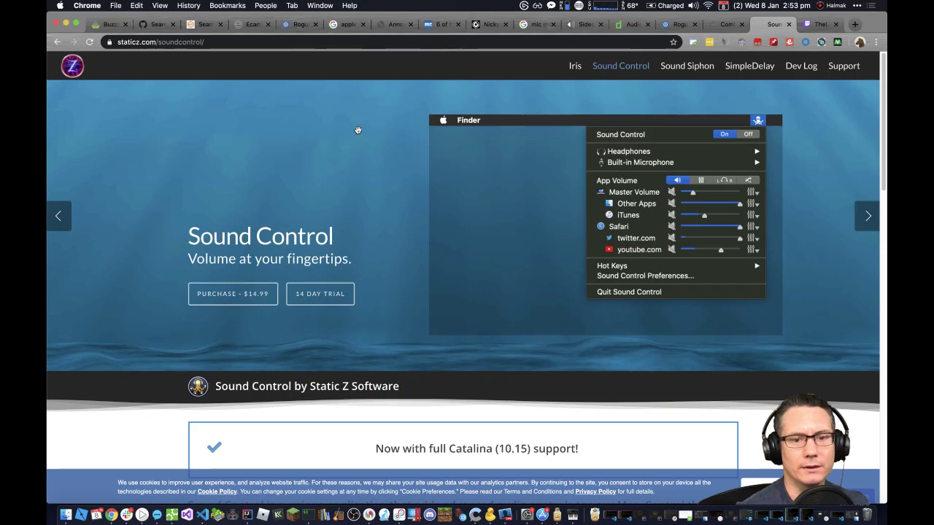
scroll(400, 266, down, 1)
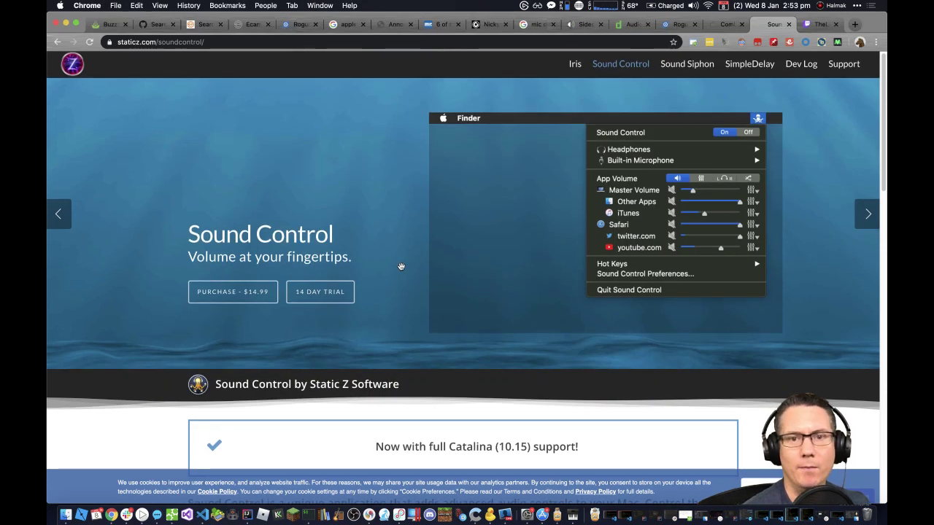
click(242, 43)
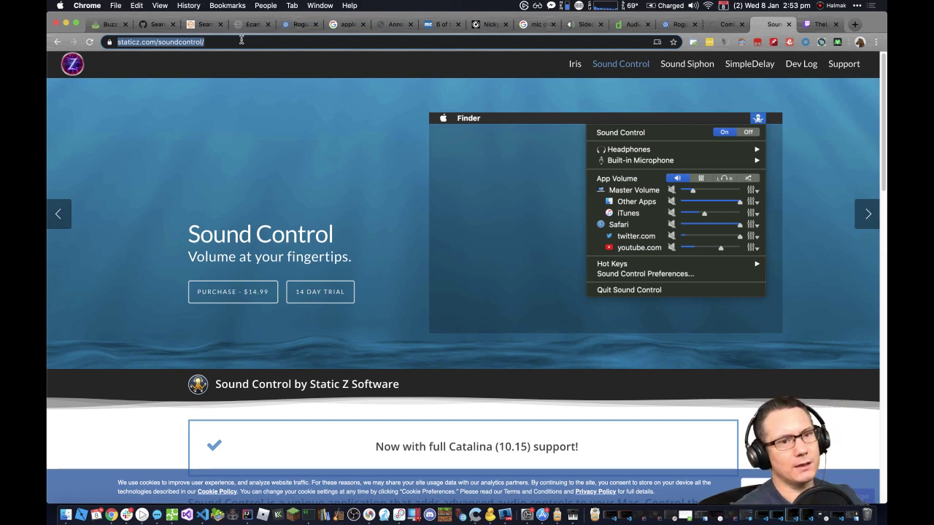
text(rd)
key(BackSpace)
text(ogueamoeba)
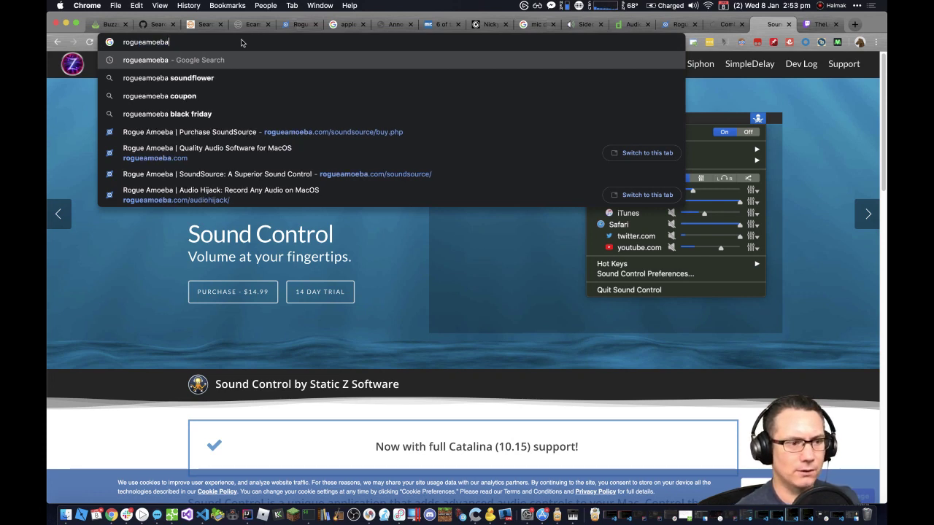
text(t)
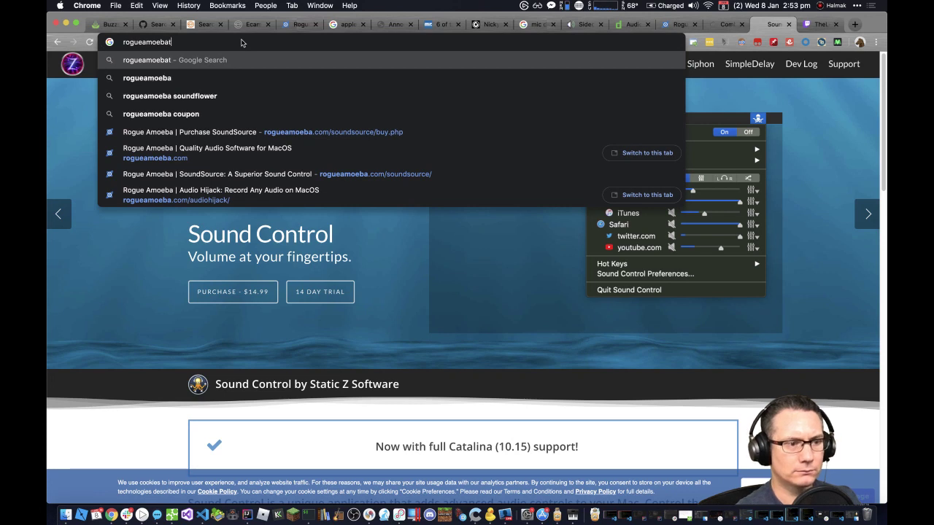
text(n)
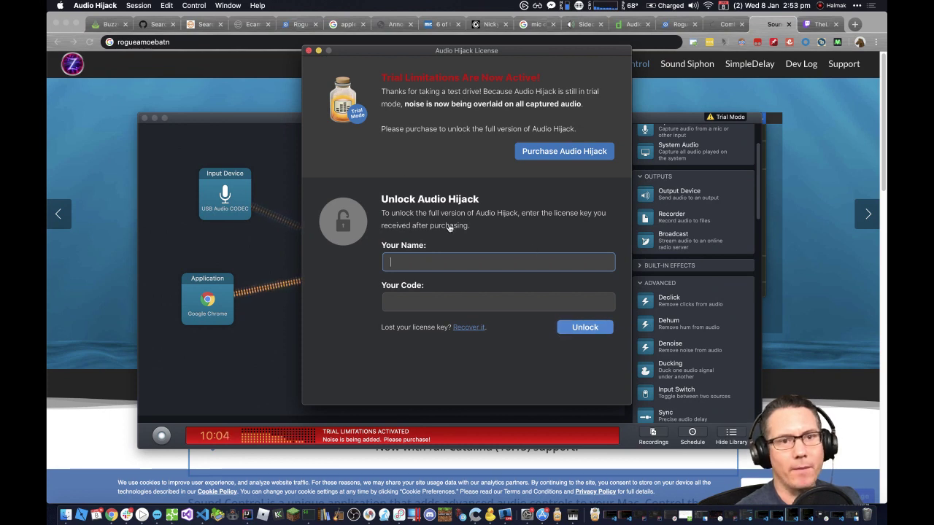
Step: Dismiss the Audio Hijack License window and quit Audio Hijack while it is capturing audio
click(309, 51)
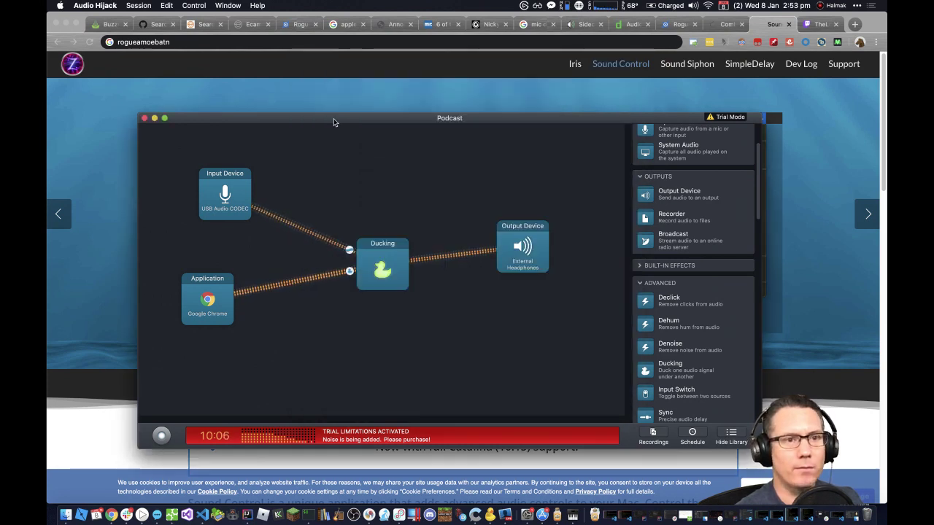
click(137, 6)
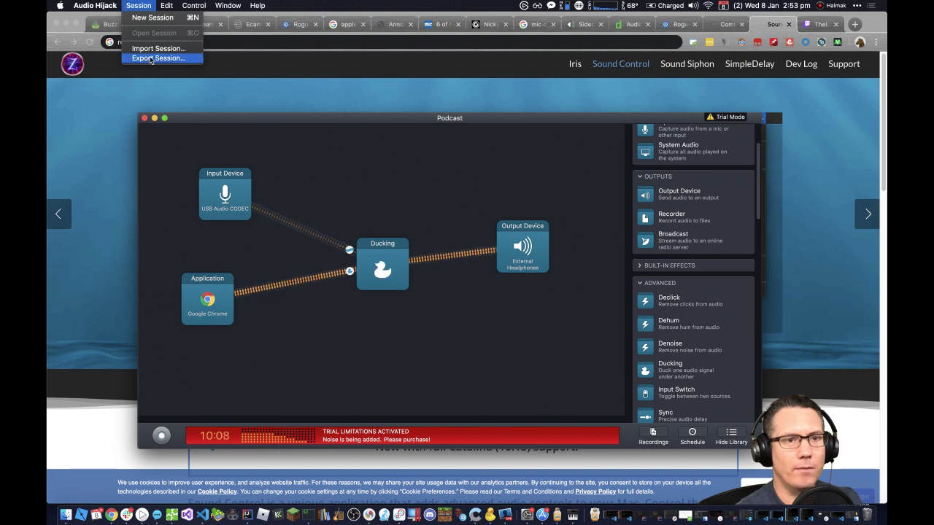
mouse_move(95, 6)
click(124, 127)
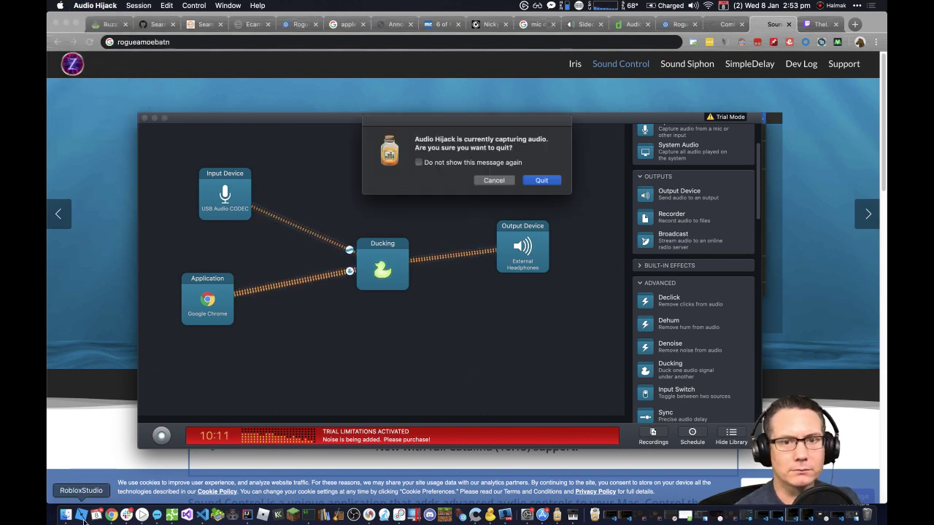
click(540, 180)
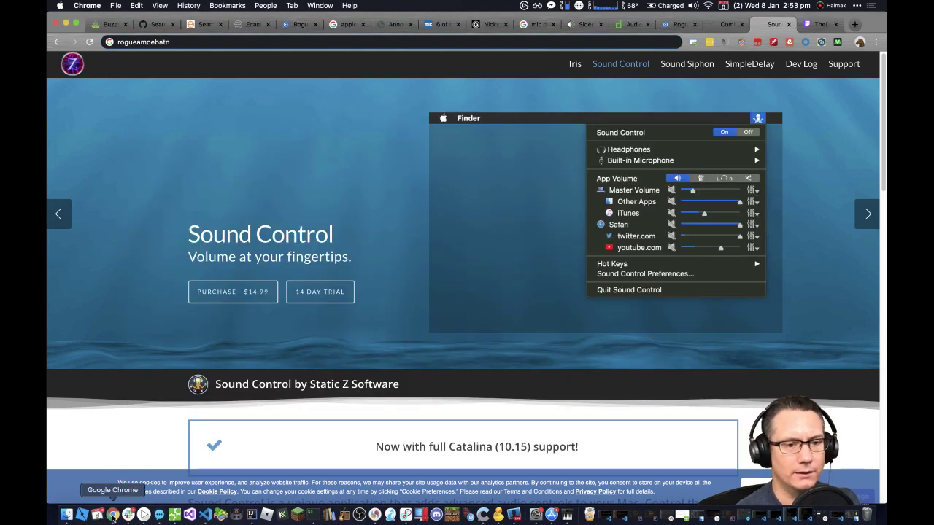
Step: Relaunch Audio Hijack from the Downloads folder in Finder and minimise the Finder window
click(67, 515)
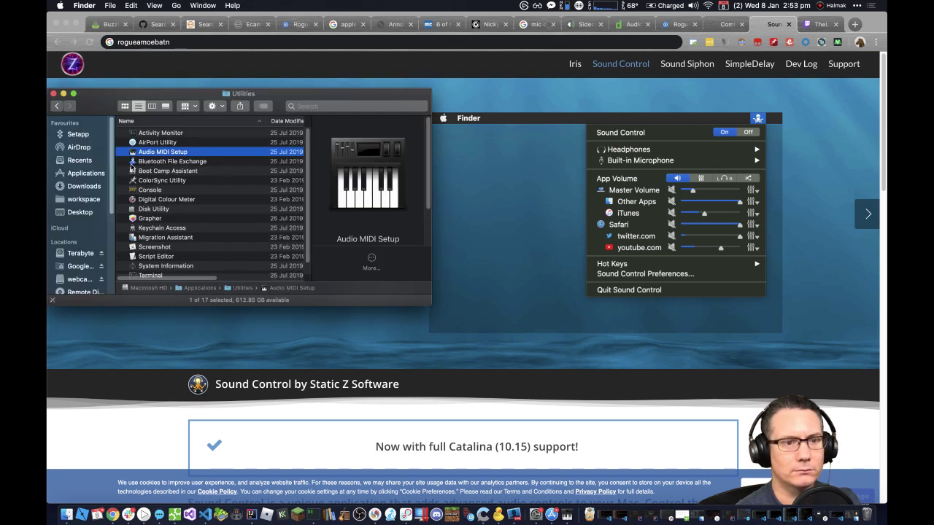
click(84, 187)
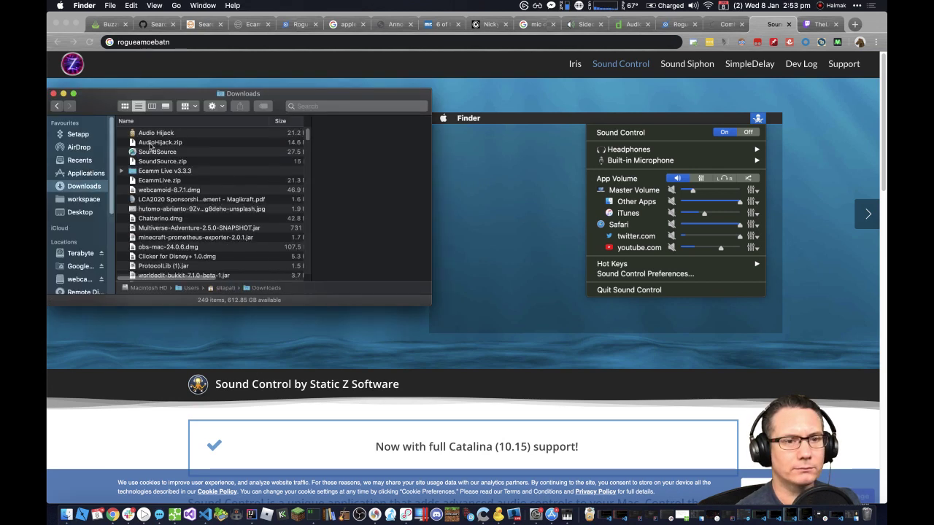
double_click(166, 134)
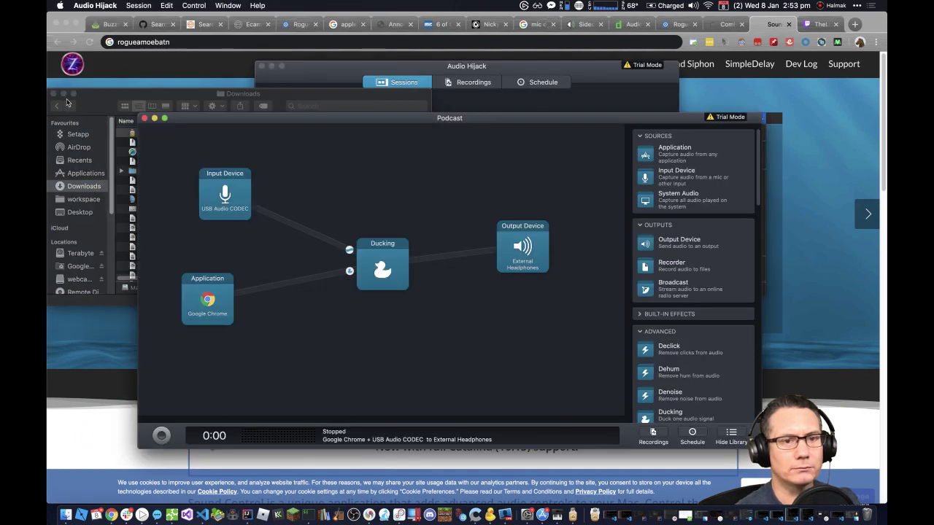
click(63, 93)
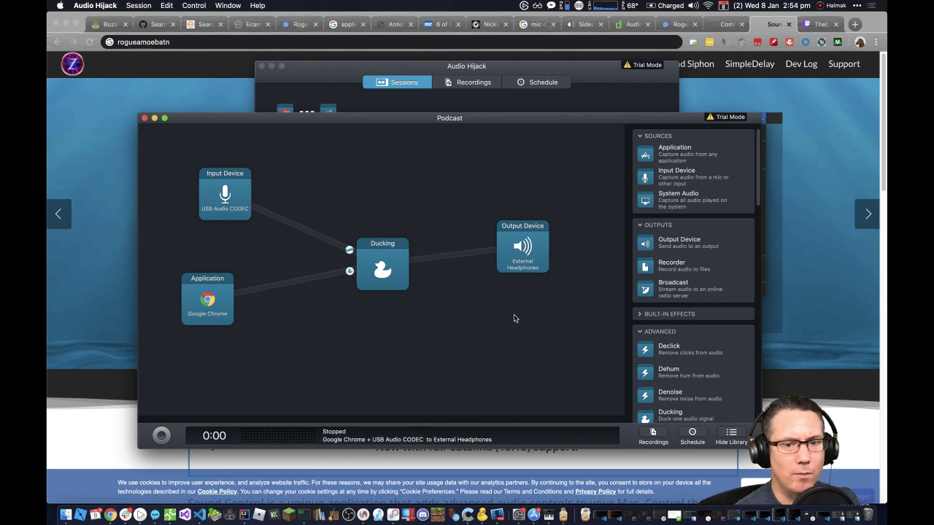
Step: Start the Podcast session in Audio Hijack and bring the Sessions window to the front
click(160, 436)
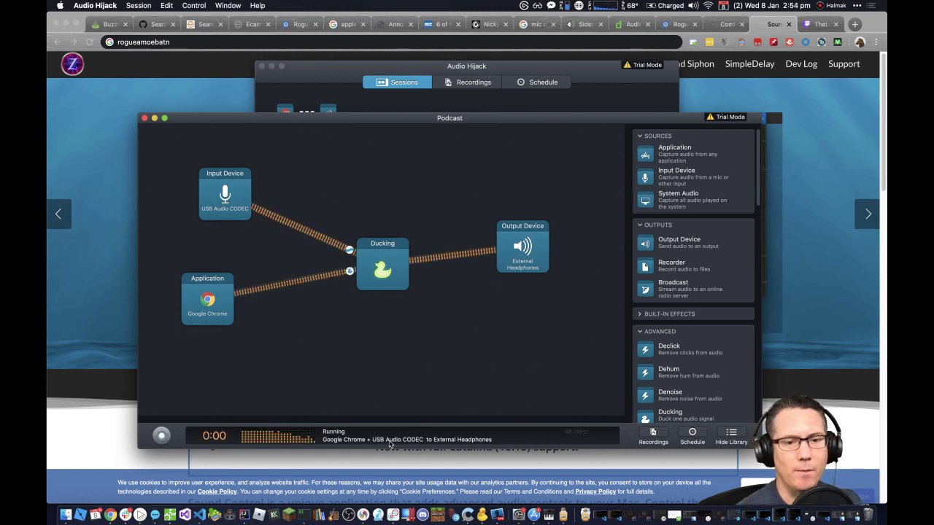
click(364, 71)
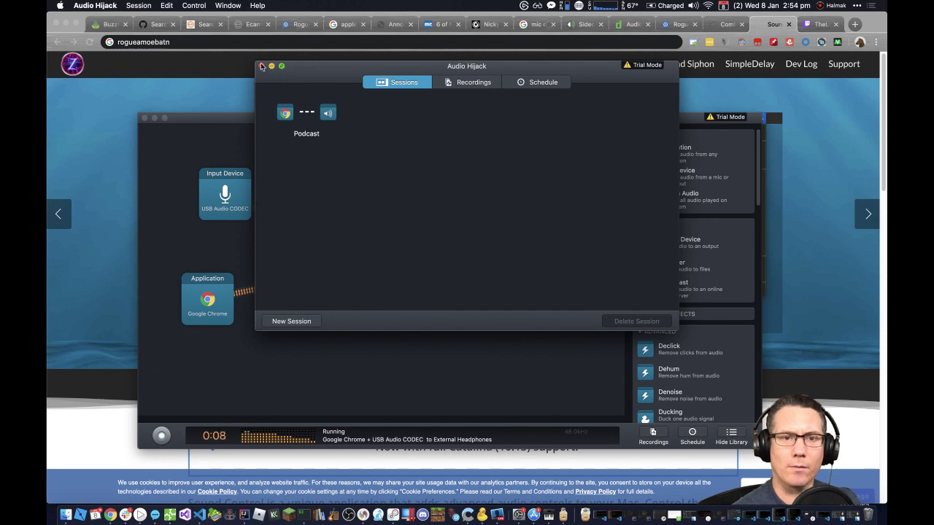
Step: Switch to Chrome and search Google for "rogueamoeba audio hijack loopback"
click(203, 84)
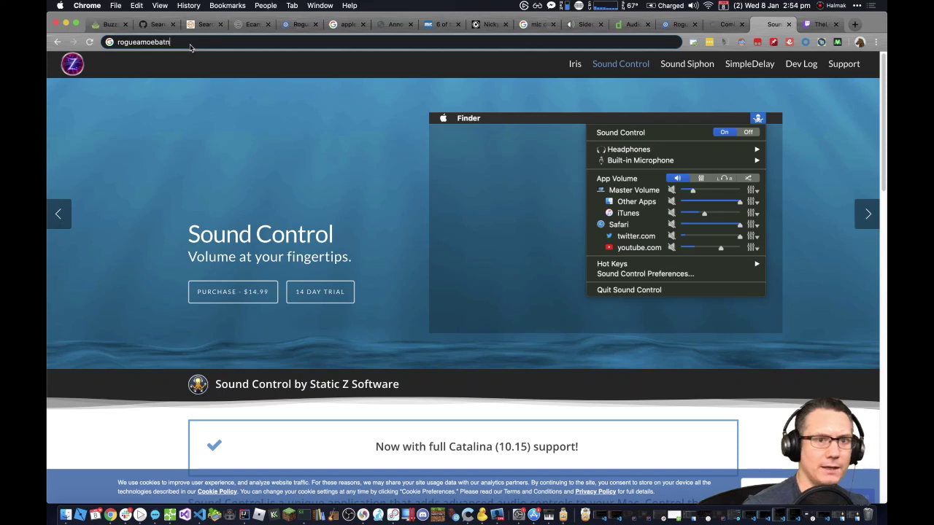
key(BackSpace)
key(BackSpace)
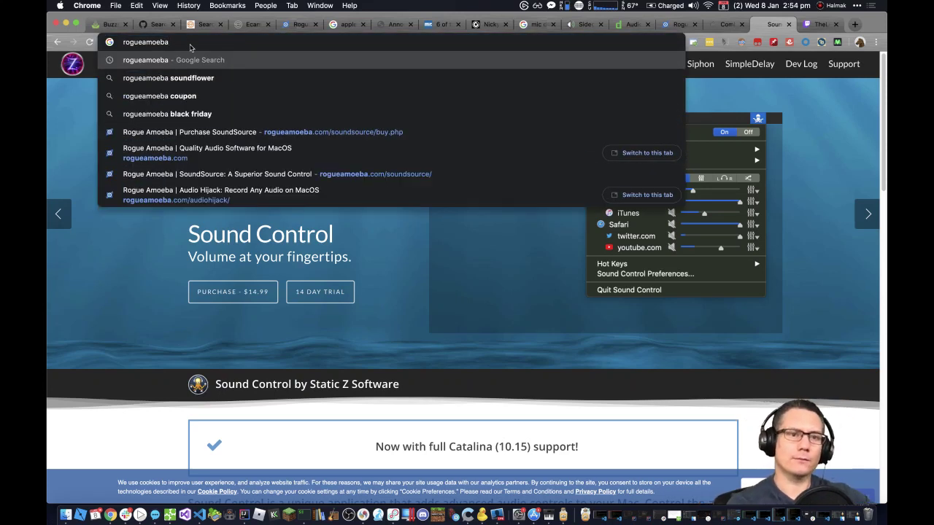
text(audi)
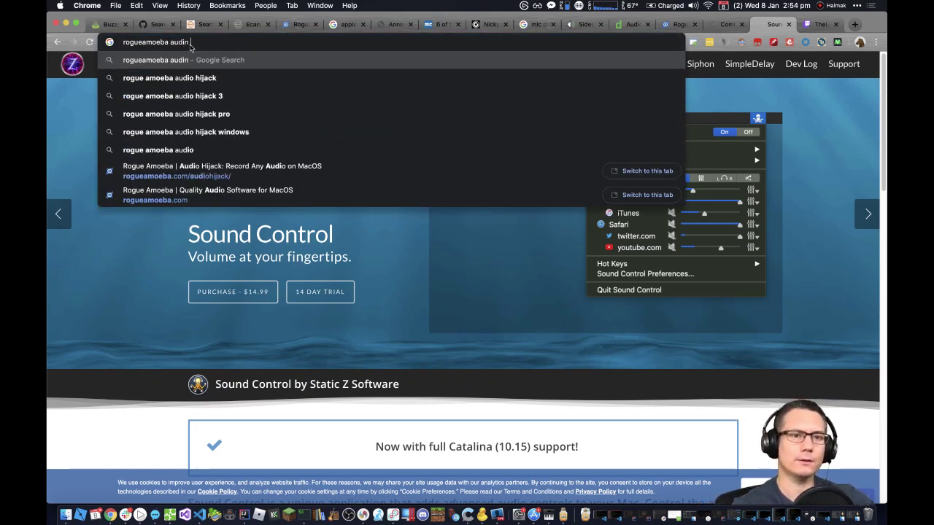
text(o )
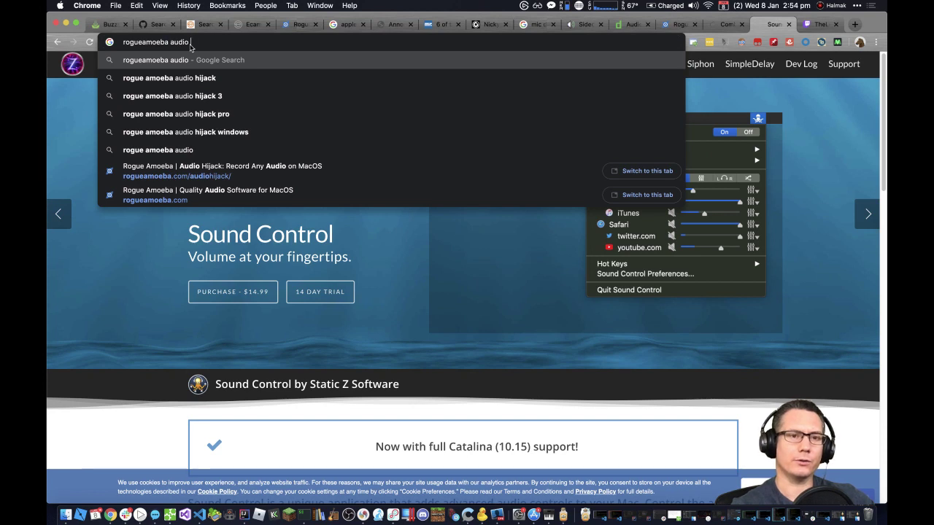
text(hijack )
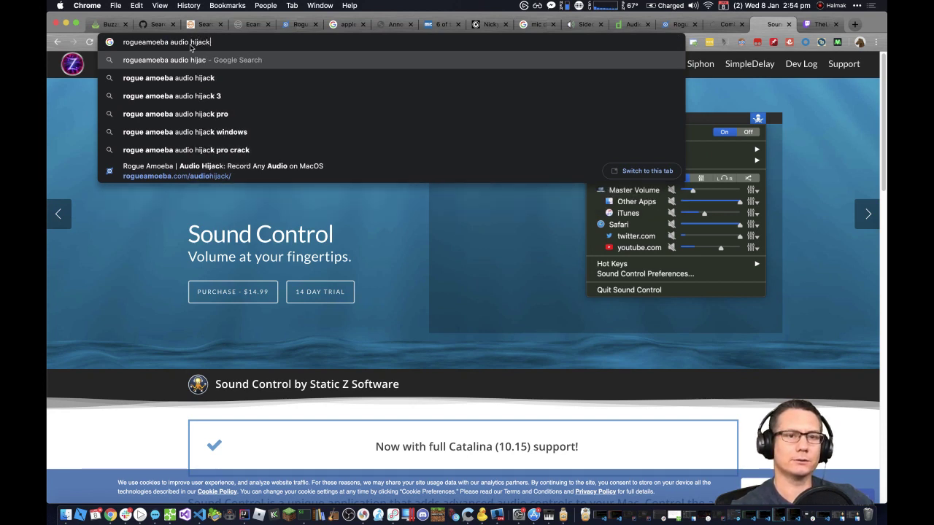
text(loopb)
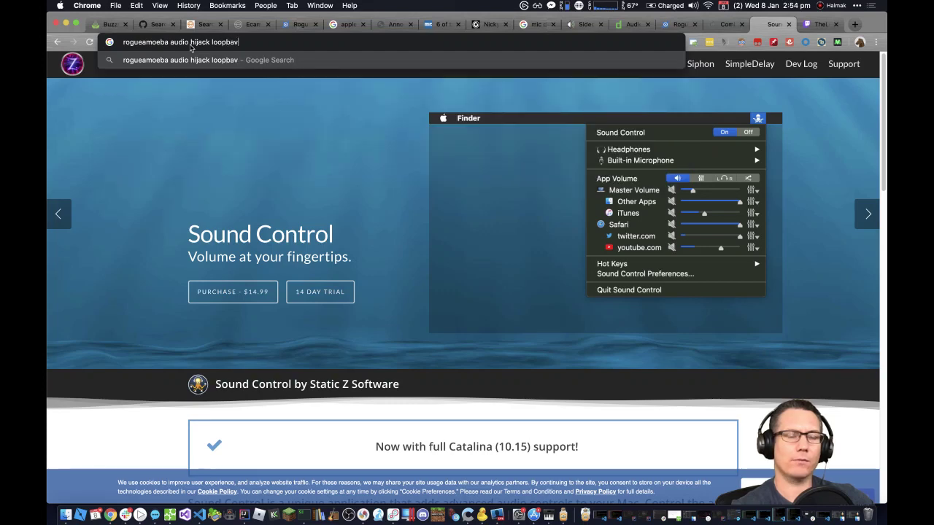
text(ack)
key(Return)
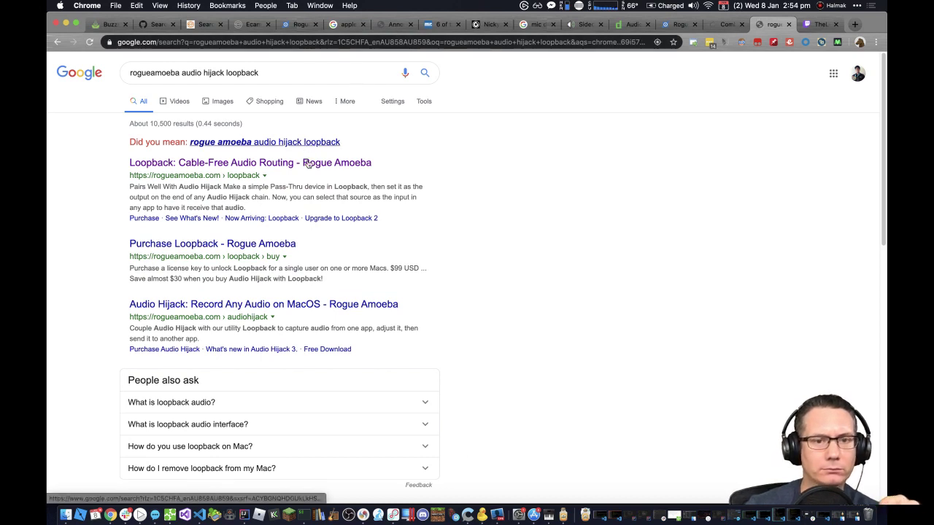
Step: Open the "Loopback: Cable-Free Audio Routing" result in a new tab and glance at the Chatterino chat
right_click(308, 164)
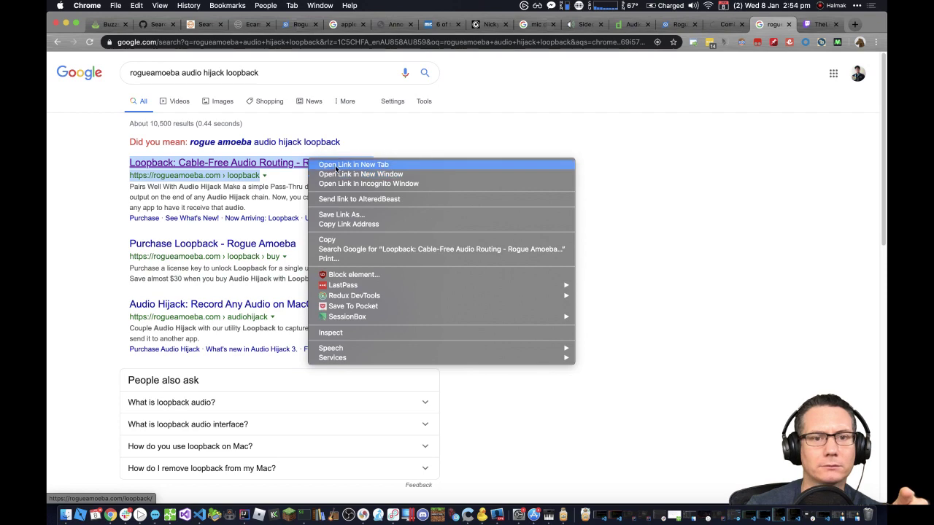
click(337, 167)
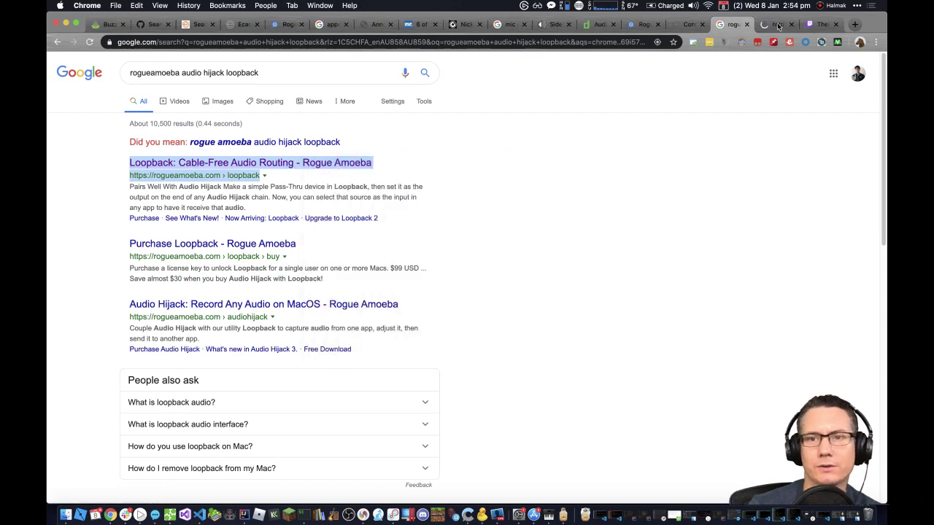
click(777, 27)
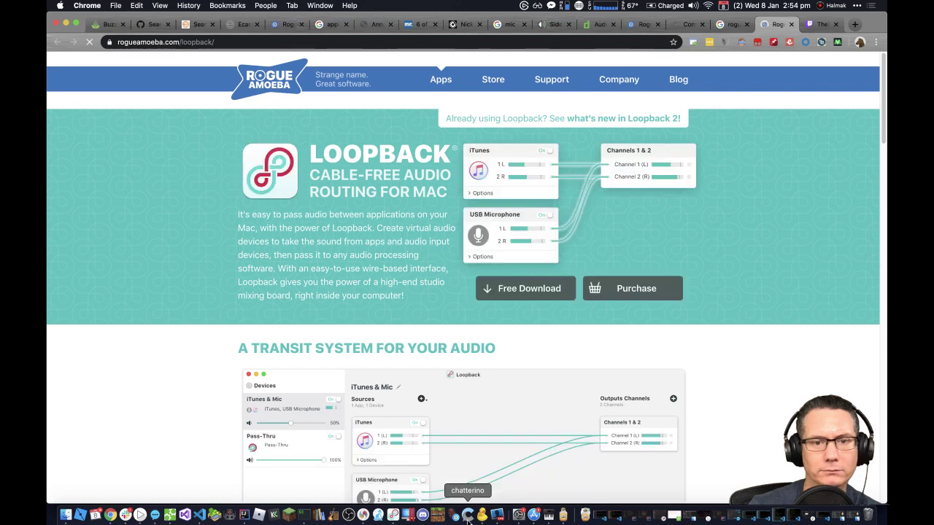
click(468, 515)
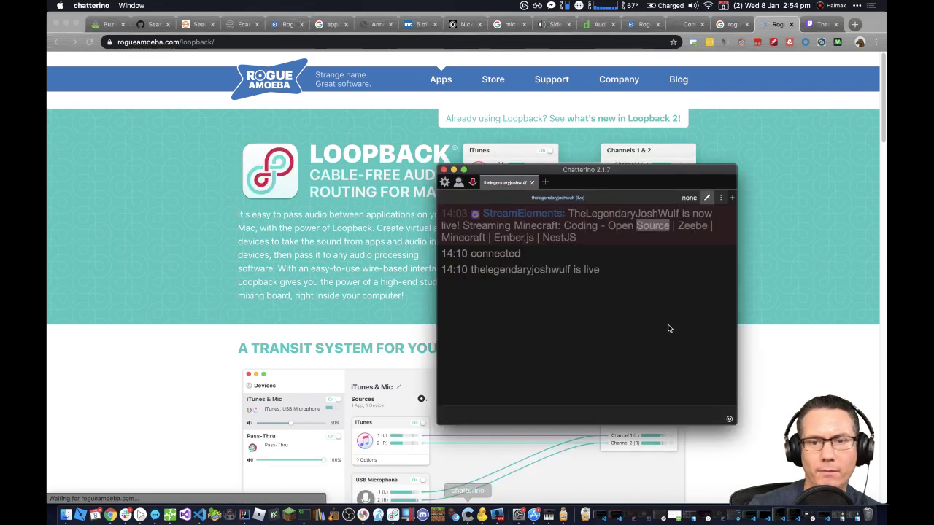
click(771, 355)
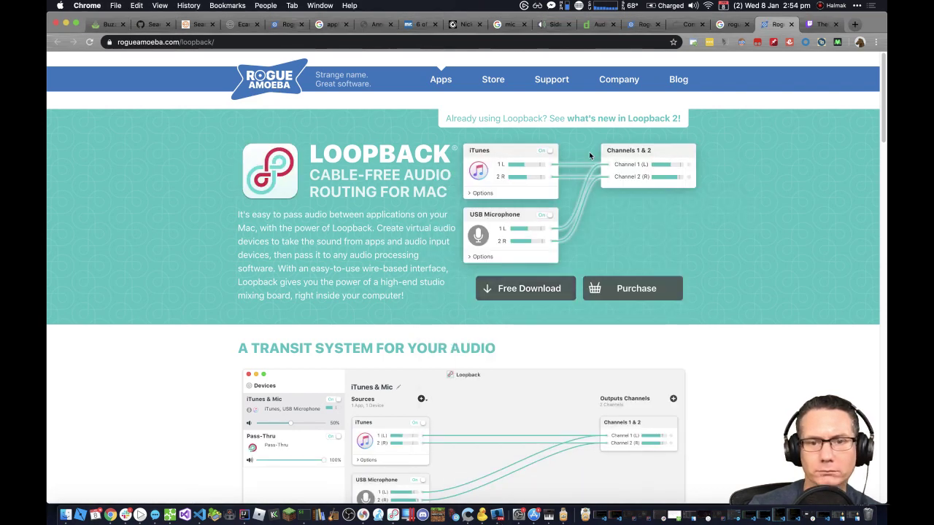
Step: Read through the Loopback product page for its Pass-Thru device and its use with Audio Hijack
scroll(351, 282, down, 5)
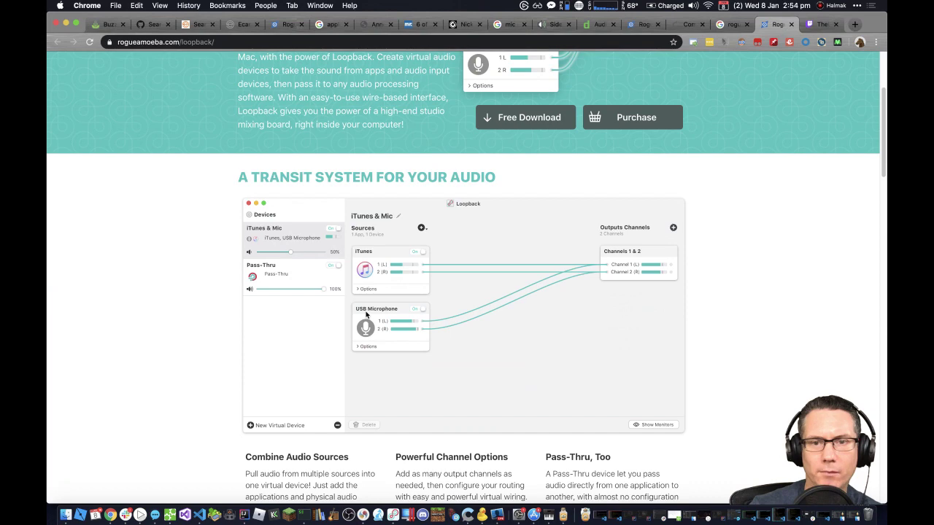
scroll(430, 312, down, 6)
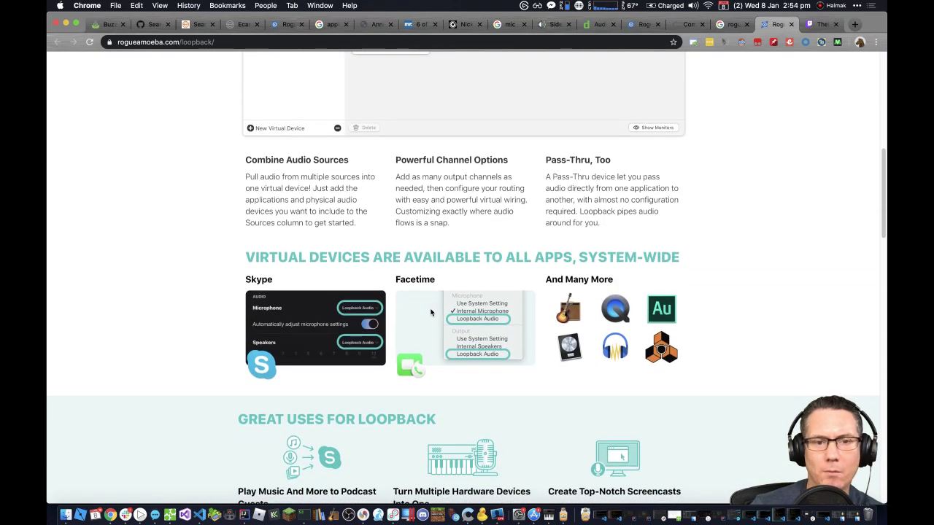
scroll(430, 312, down, 2)
scroll(430, 312, down, 20)
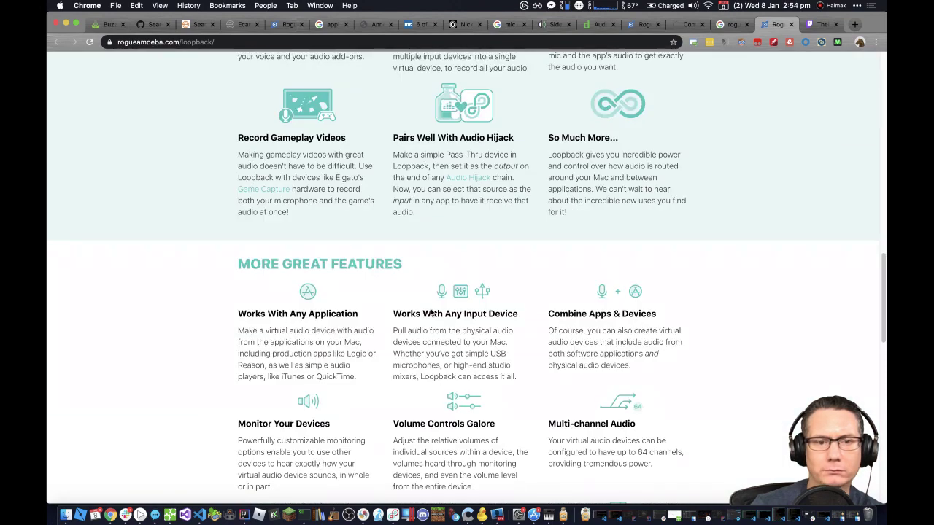
scroll(430, 312, down, 7)
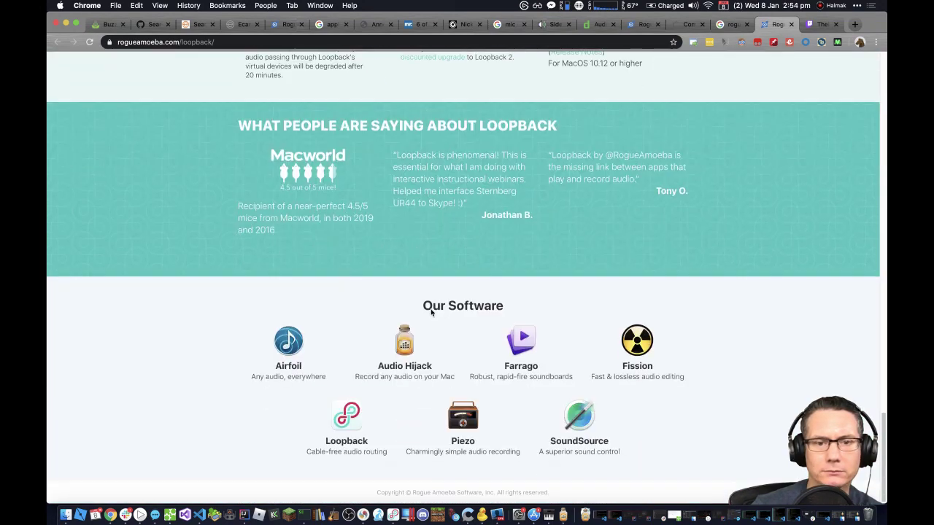
scroll(430, 312, up, 7)
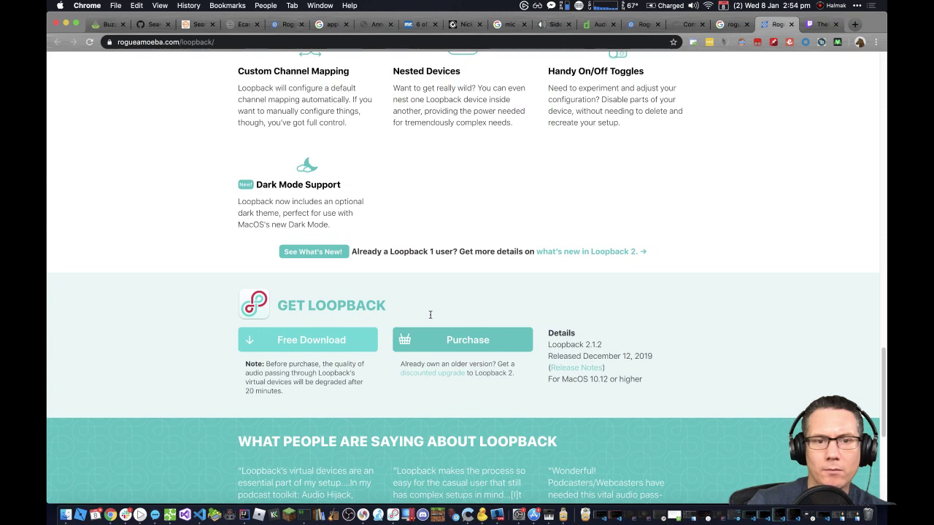
scroll(430, 316, up, 20)
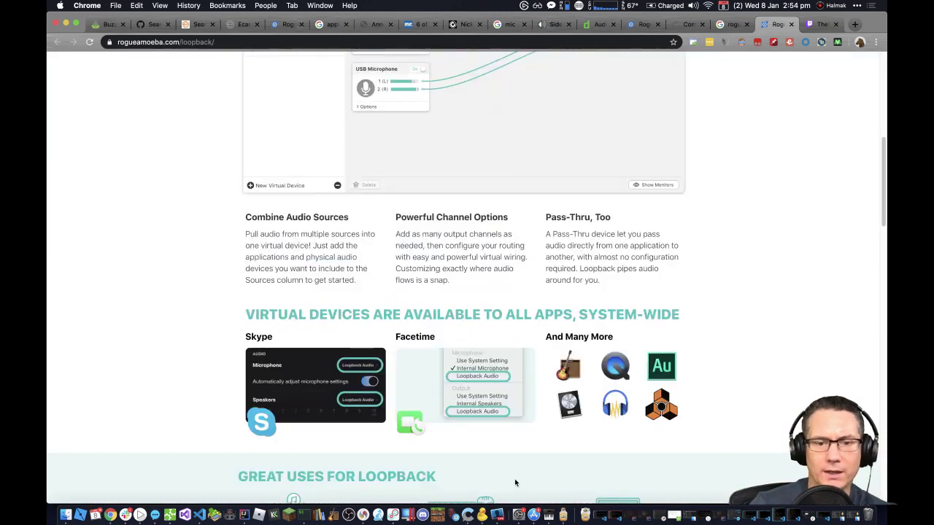
Step: Switch to Loopback, add a second output channel pair to Loopback Audio, and create a new Pass-Thru virtual device with its source options expanded
click(394, 516)
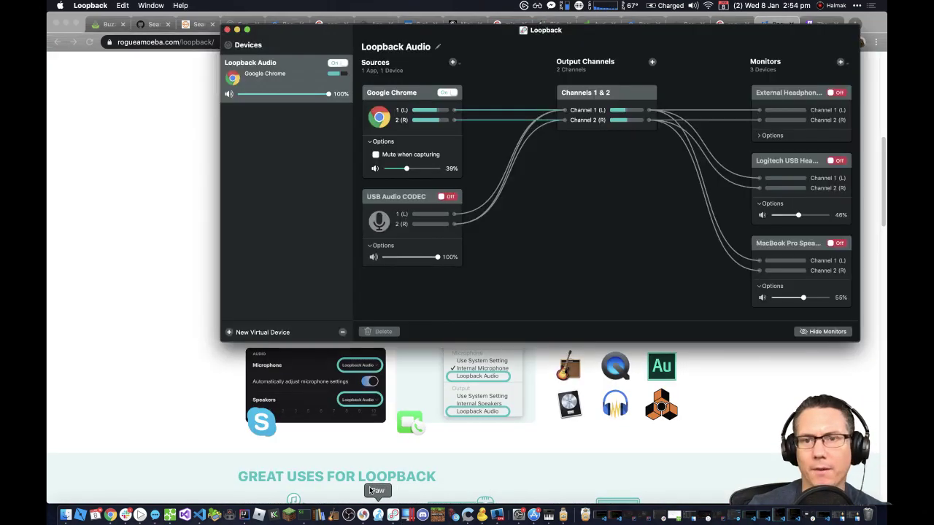
click(652, 62)
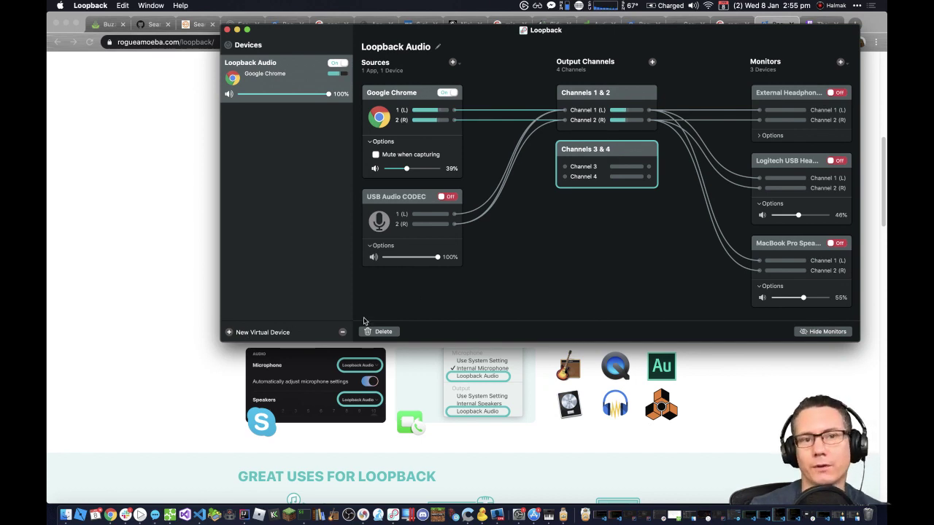
key(super+n)
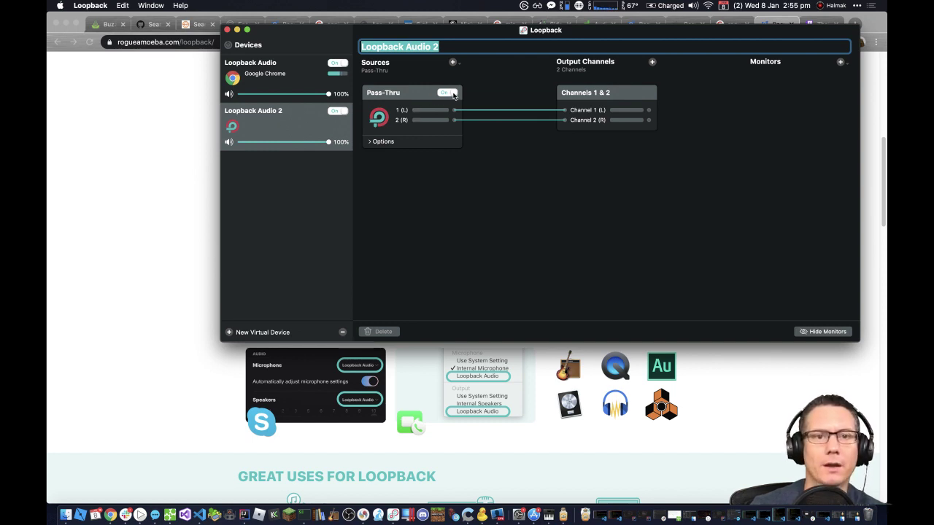
click(383, 142)
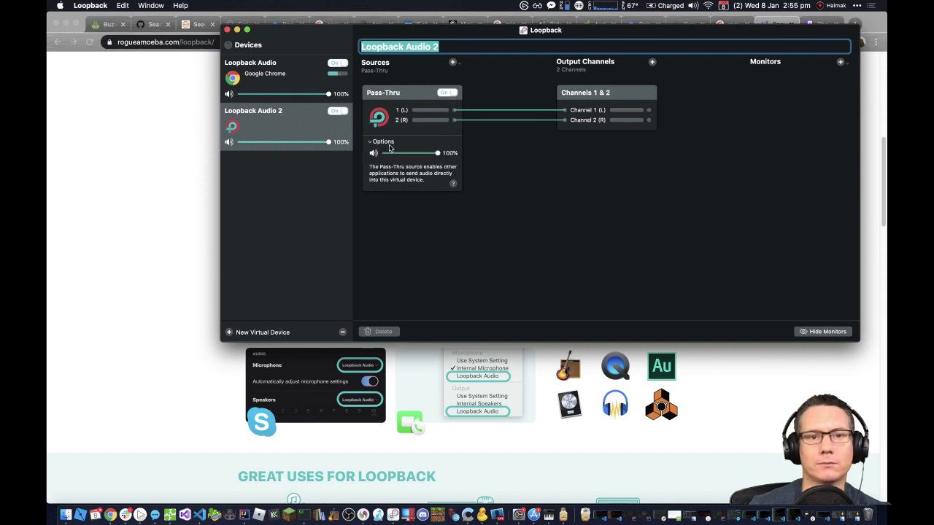
click(497, 152)
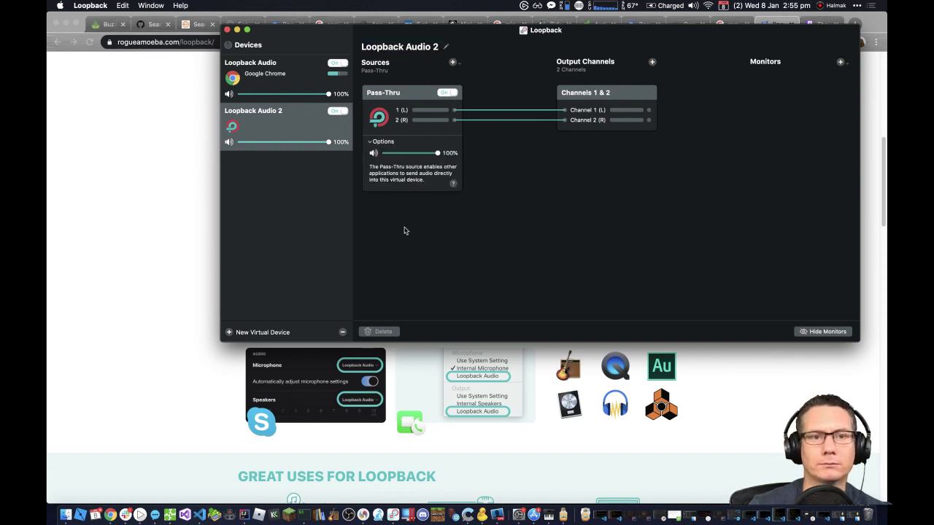
click(264, 114)
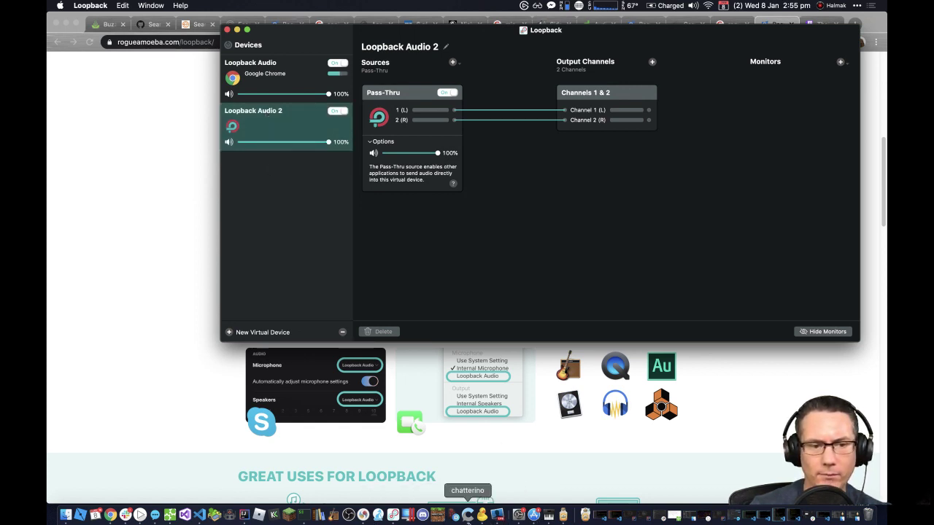
Step: Switch to Audio Hijack and set the Podcast session's Output Device block to Loopback Audio 2
click(564, 516)
click(223, 379)
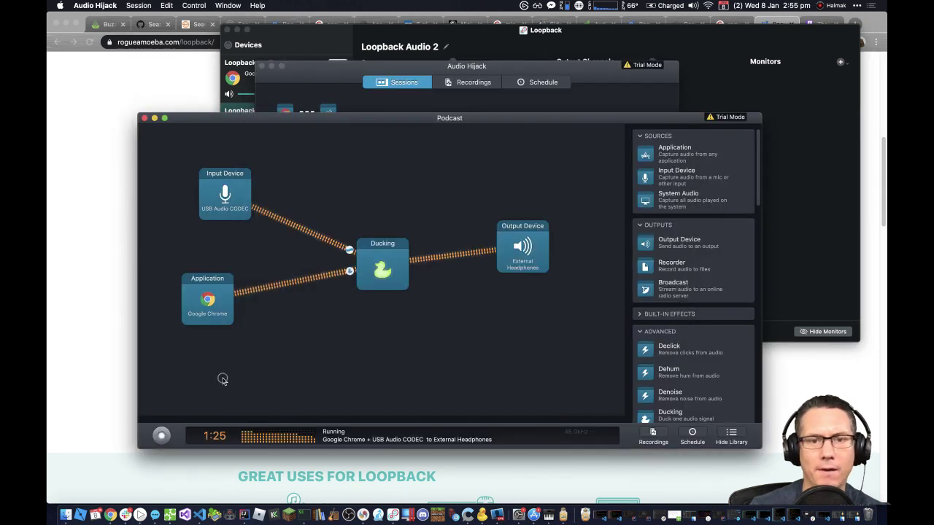
click(522, 244)
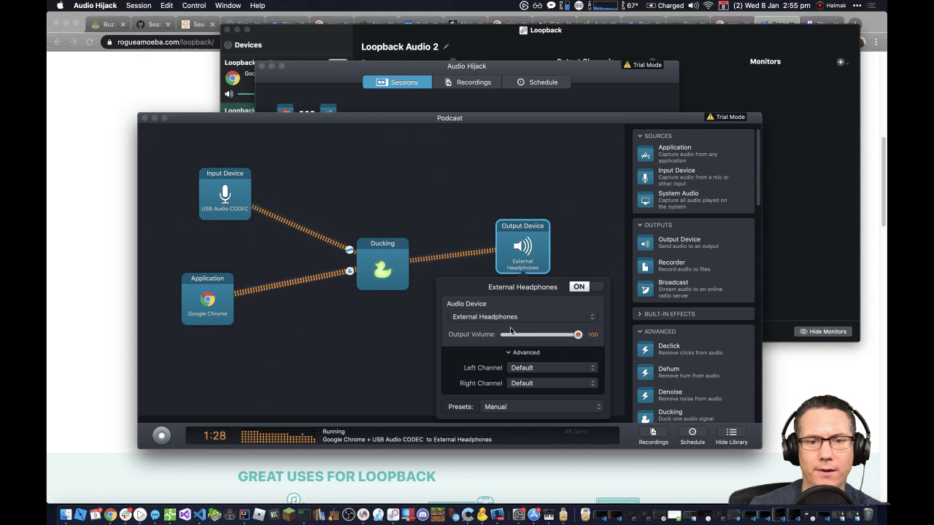
click(517, 318)
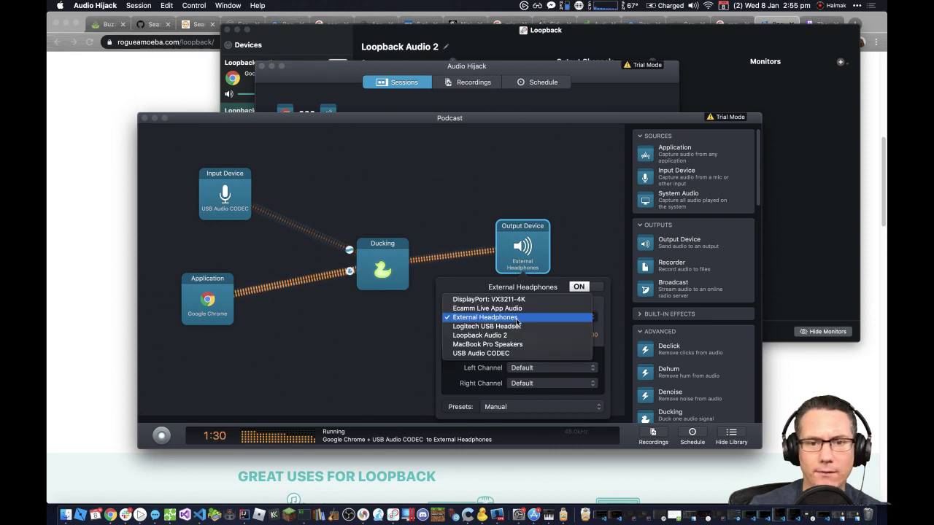
click(496, 336)
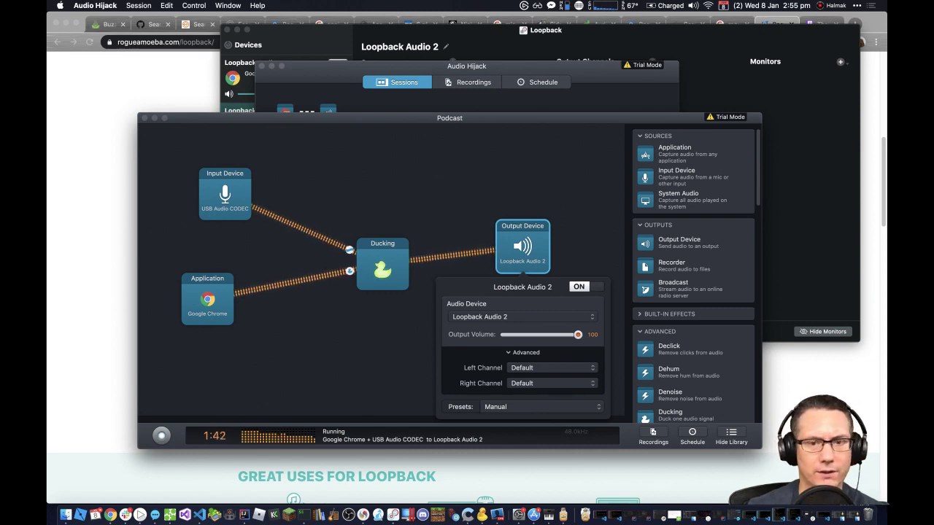
click(357, 359)
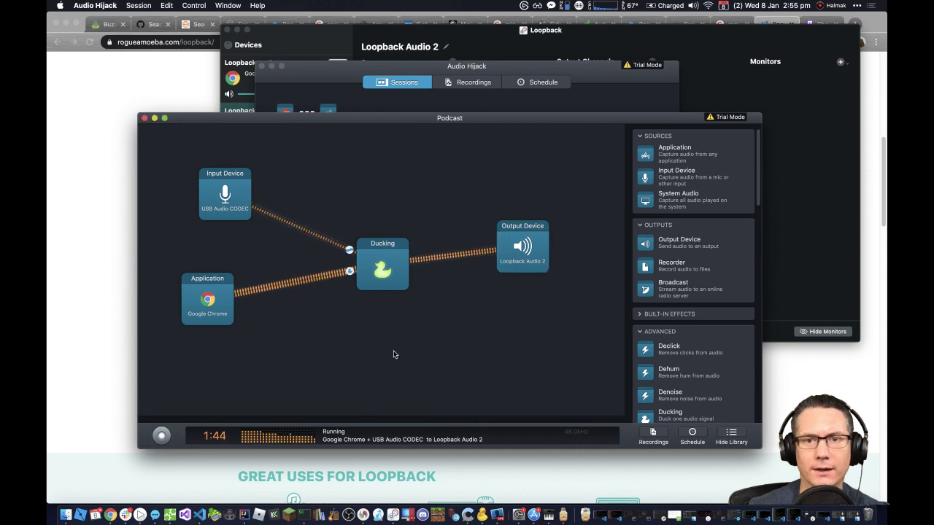
Step: Return to Loopback and add External Headphones as a monitor for the Loopback Audio 2 device
click(779, 107)
click(839, 62)
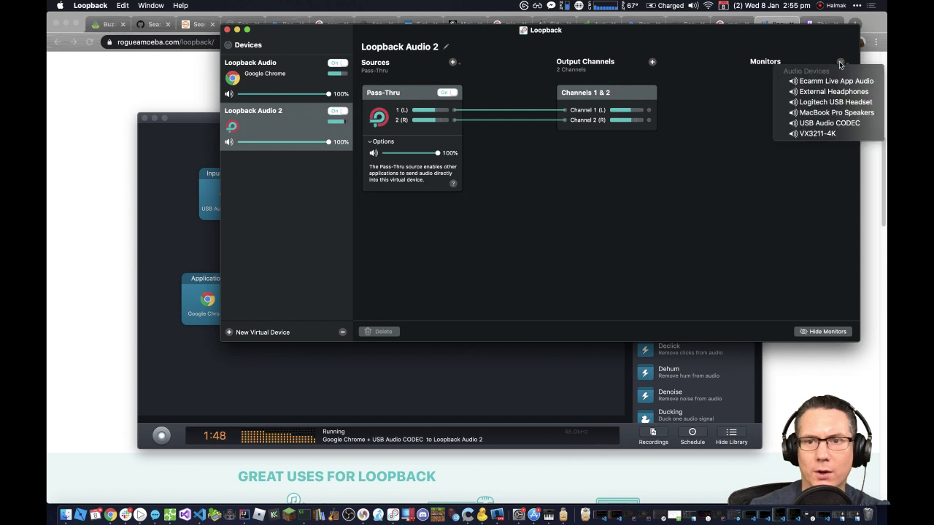
click(837, 92)
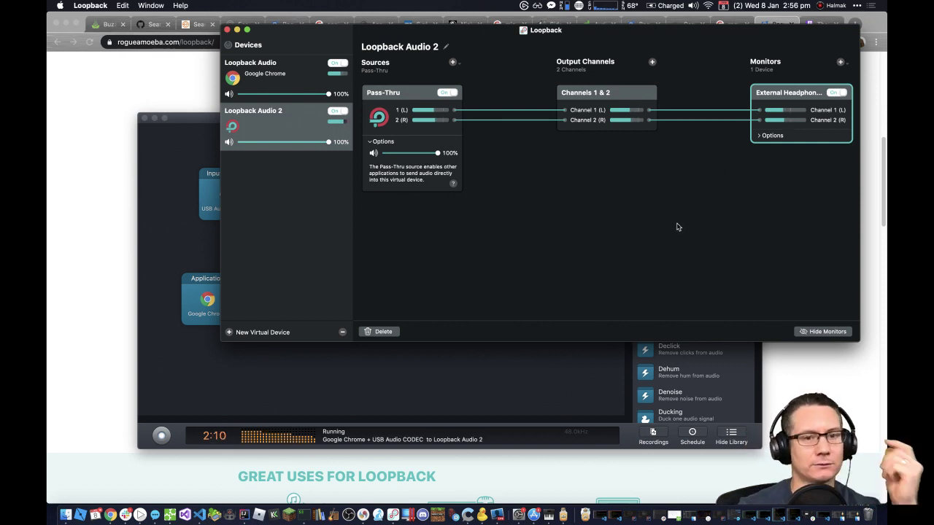
Step: Switch to Audio Hijack and set the Podcast session's Ducking block to a -52 dB overlay threshold and a ducked volume of 27
click(490, 365)
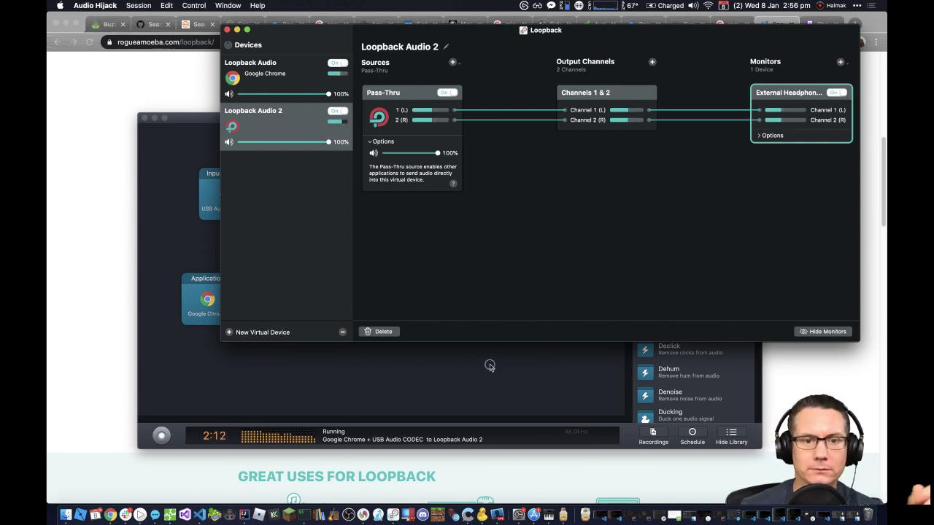
click(394, 271)
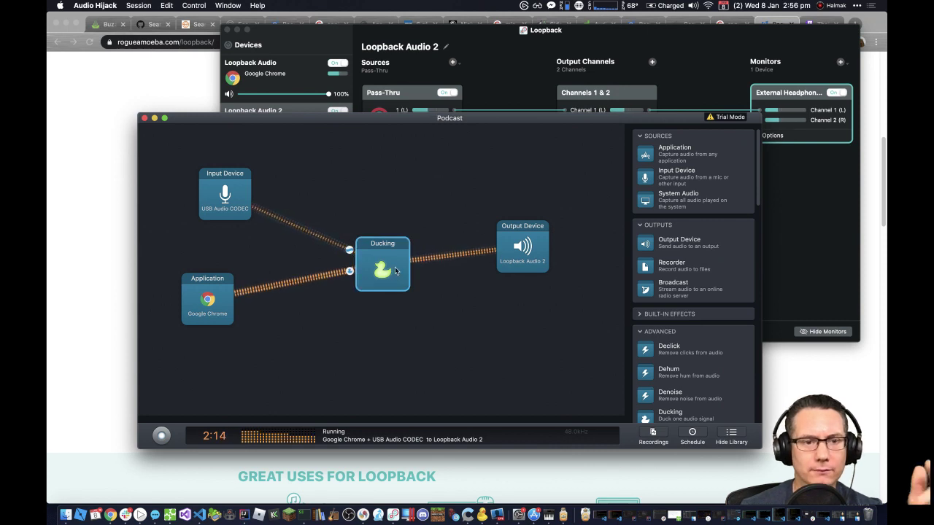
click(395, 272)
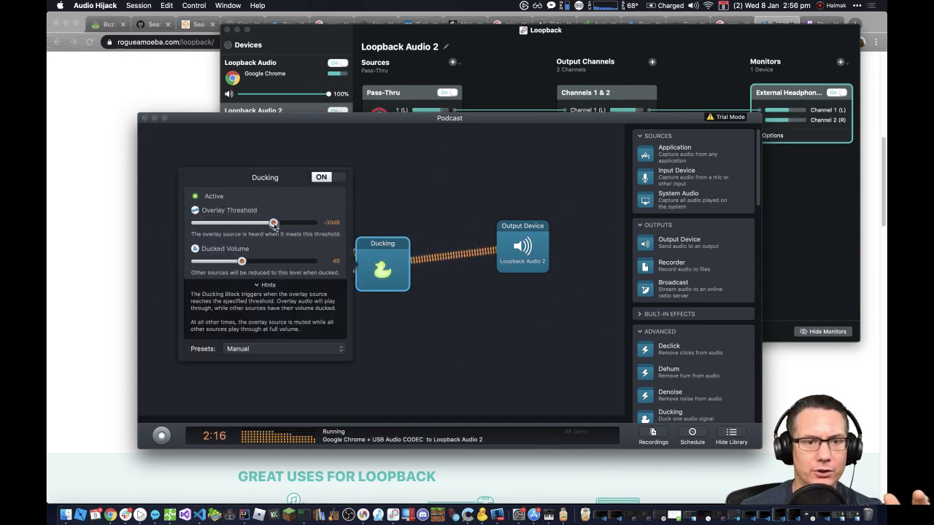
drag(273, 225, 209, 228)
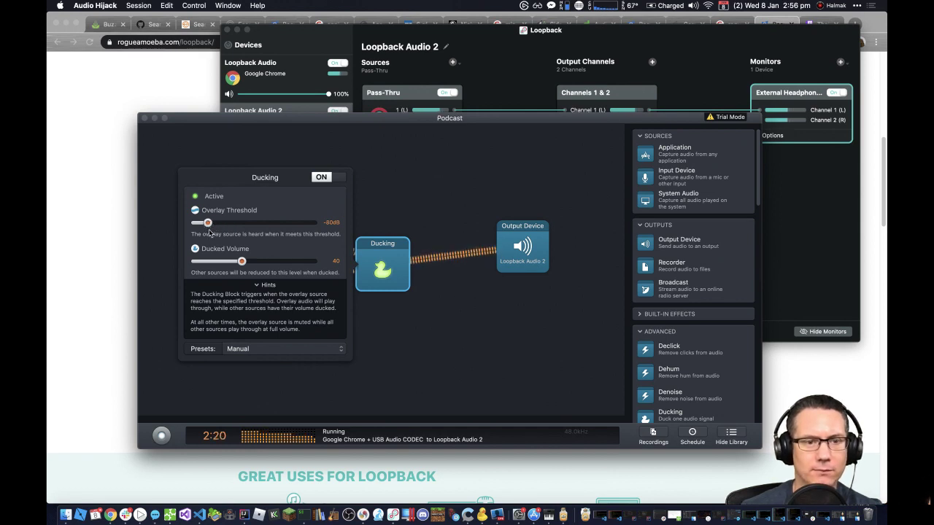
drag(242, 264, 227, 264)
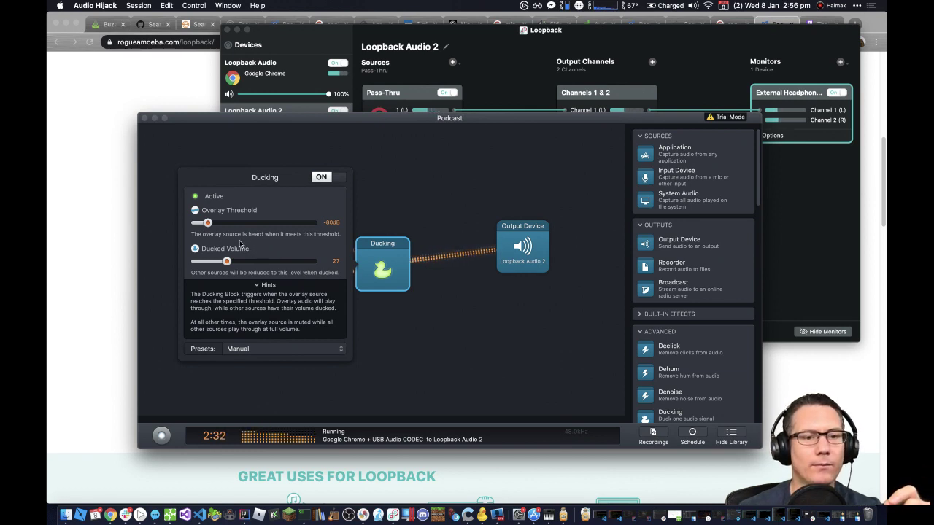
drag(210, 227, 235, 226)
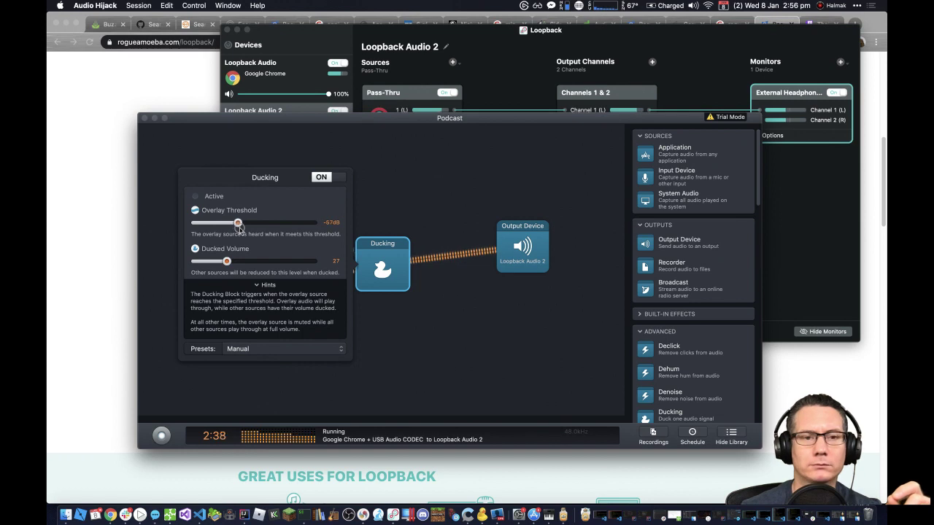
mouse_move(234, 226)
mouse_down()
mouse_move(196, 228)
mouse_move(247, 229)
mouse_up()
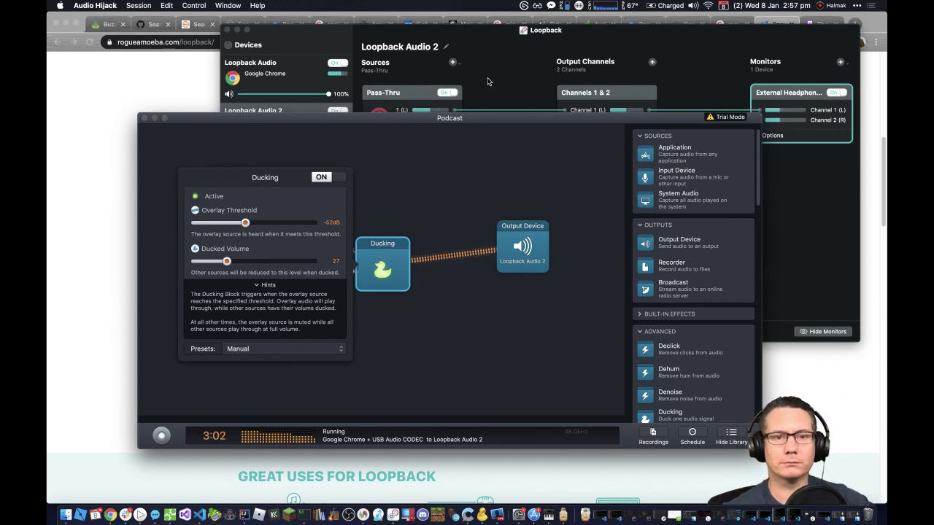
Step: Switch to Loopback, turn off the Google Chrome source in the Loopback Audio device, and reselect Loopback Audio 2
click(478, 99)
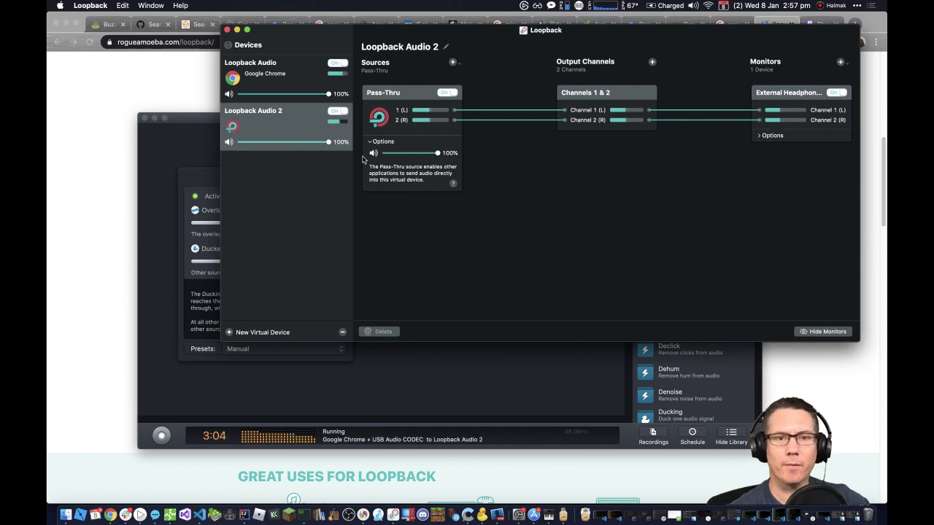
click(282, 93)
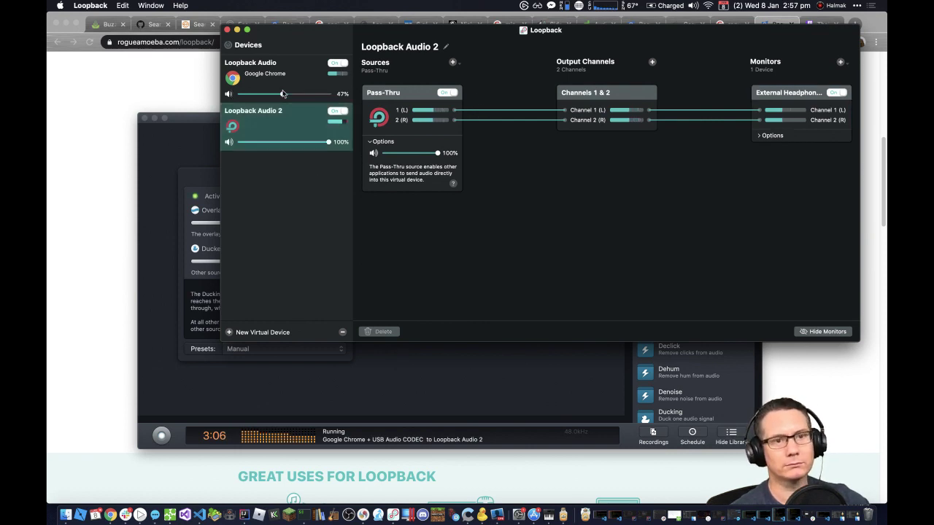
drag(283, 94, 329, 94)
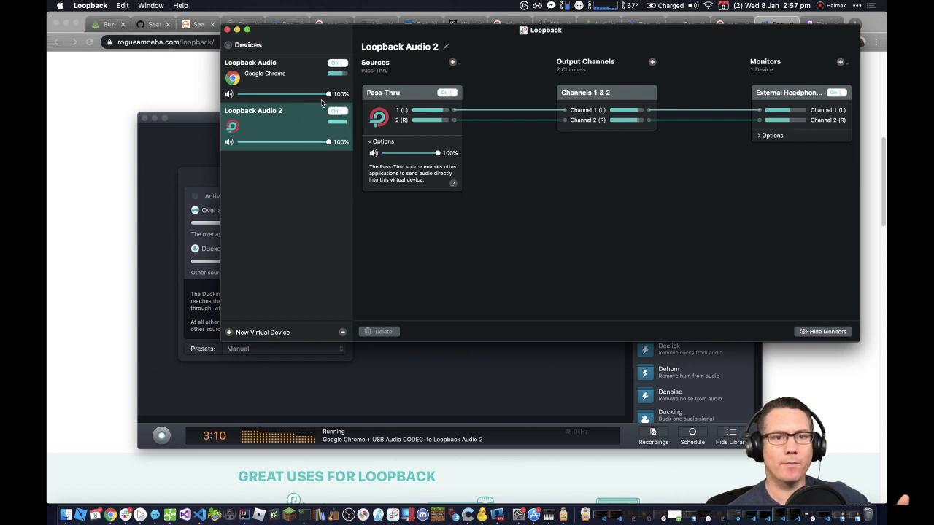
click(264, 82)
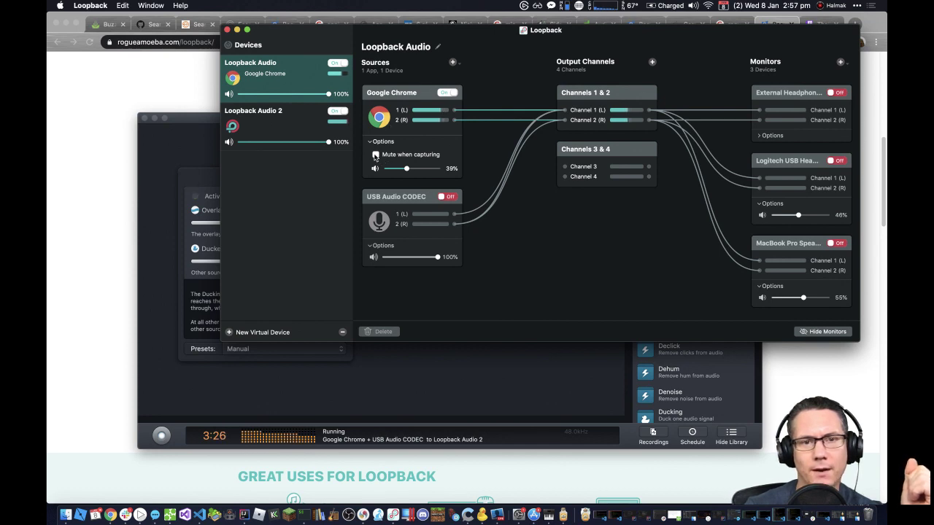
click(449, 93)
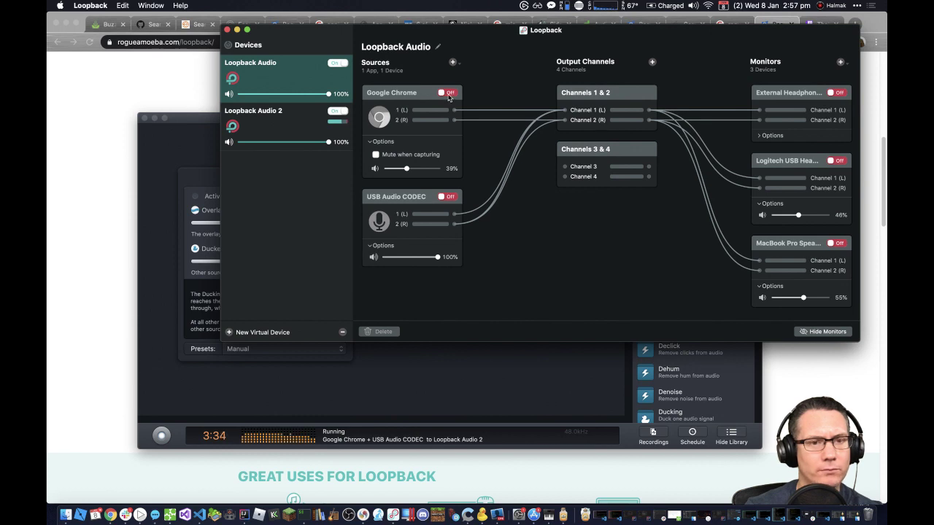
click(282, 123)
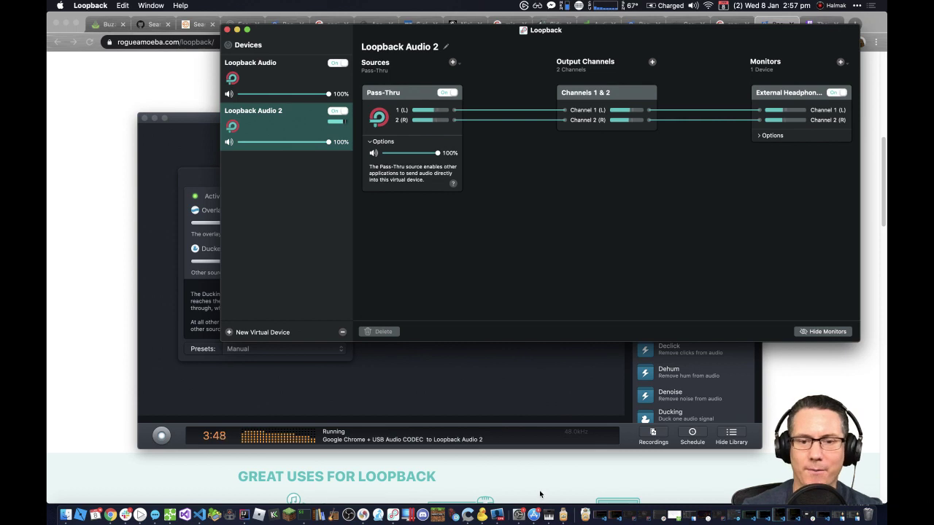
Step: Switch back to Audio Hijack and add the ATKSideChainCompressor Audio Unit effect below the Ducking block in the Podcast session
click(565, 515)
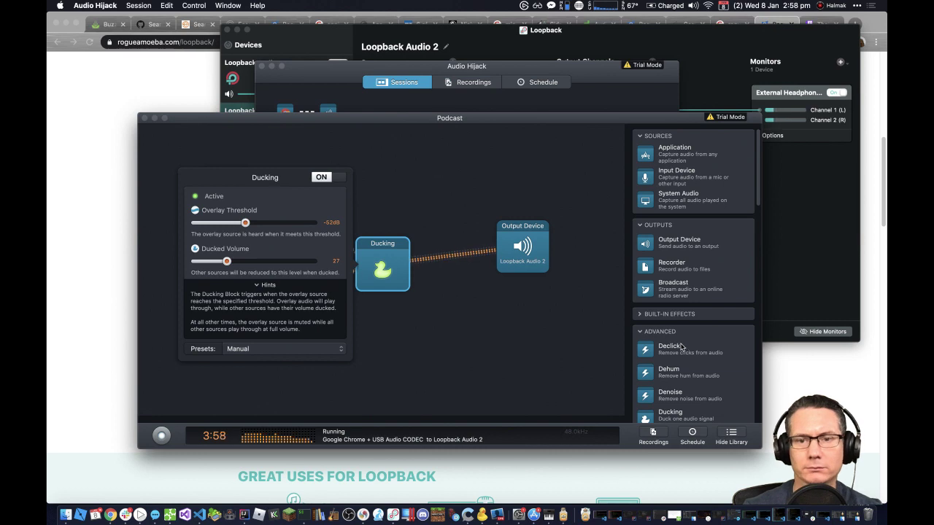
scroll(647, 321, down, 10)
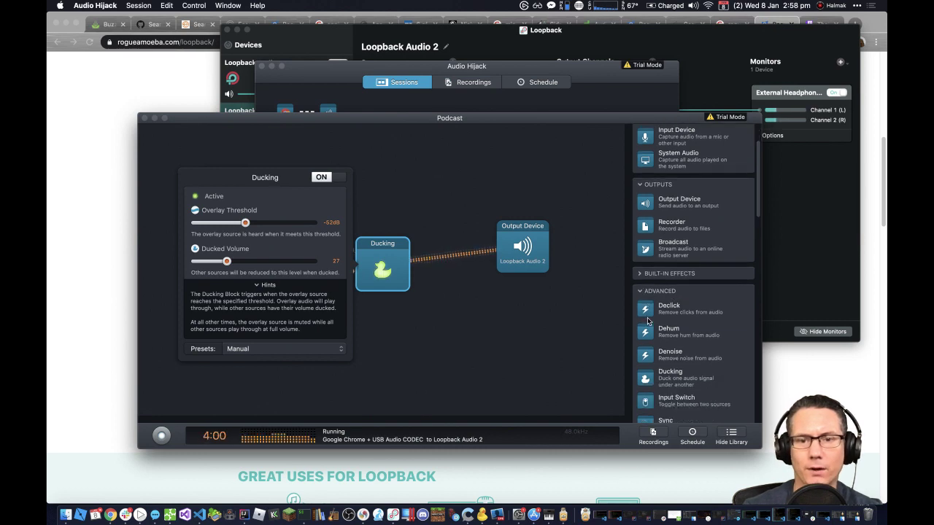
scroll(647, 323, down, 5)
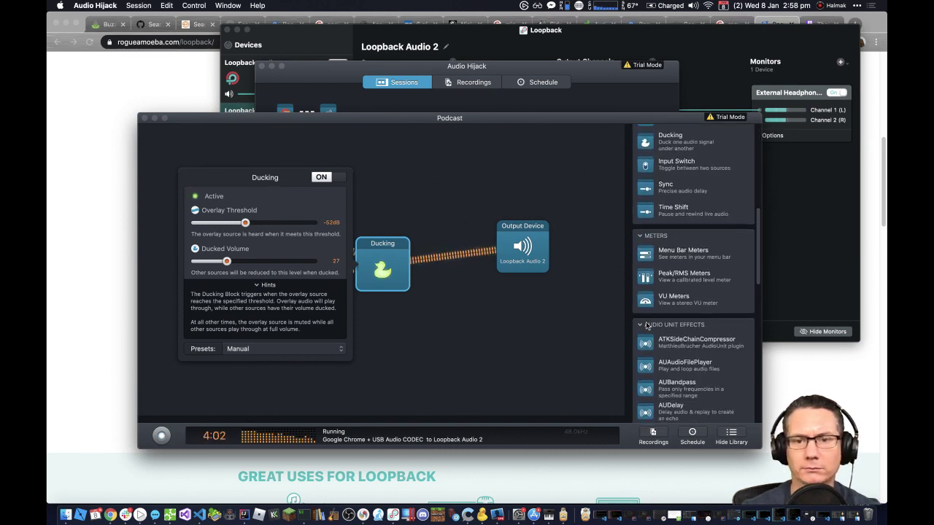
drag(647, 295, 354, 341)
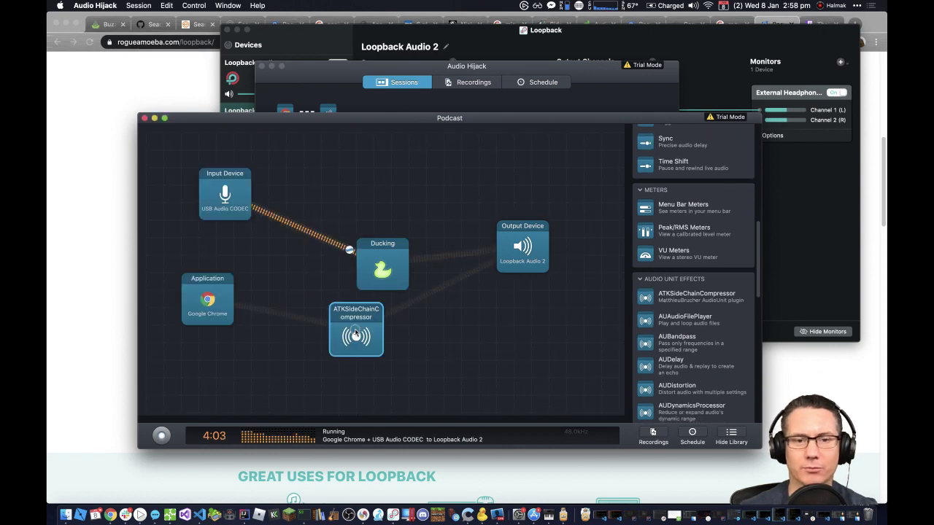
Step: Enable the Side-chain option in the ATKSideChainCompressor block's settings
click(354, 341)
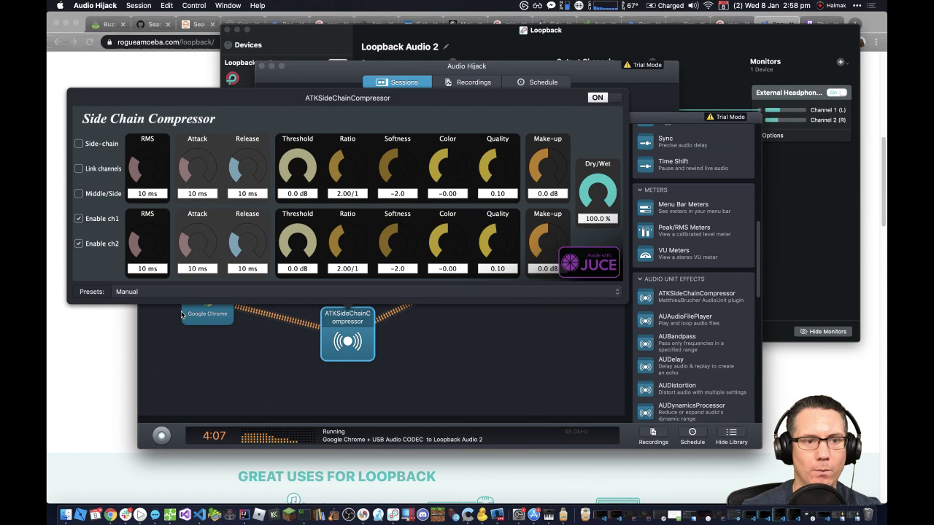
click(78, 145)
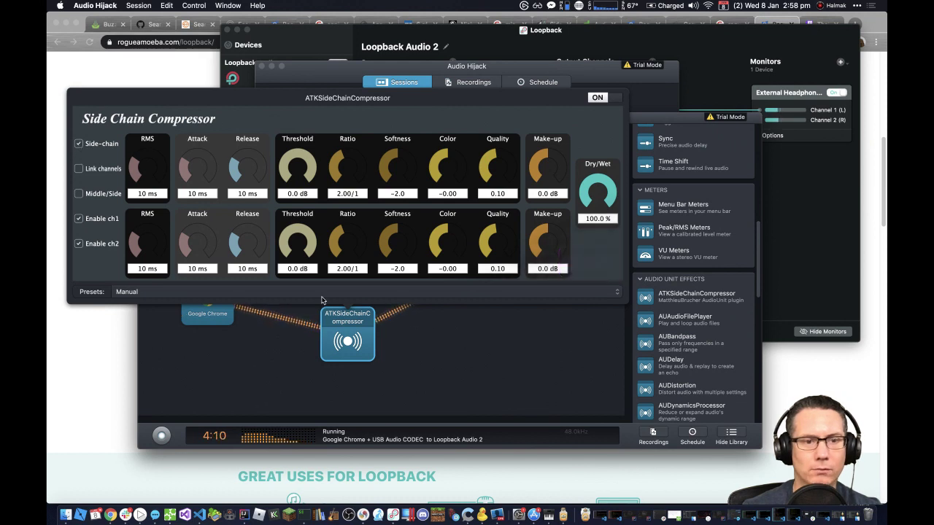
click(276, 292)
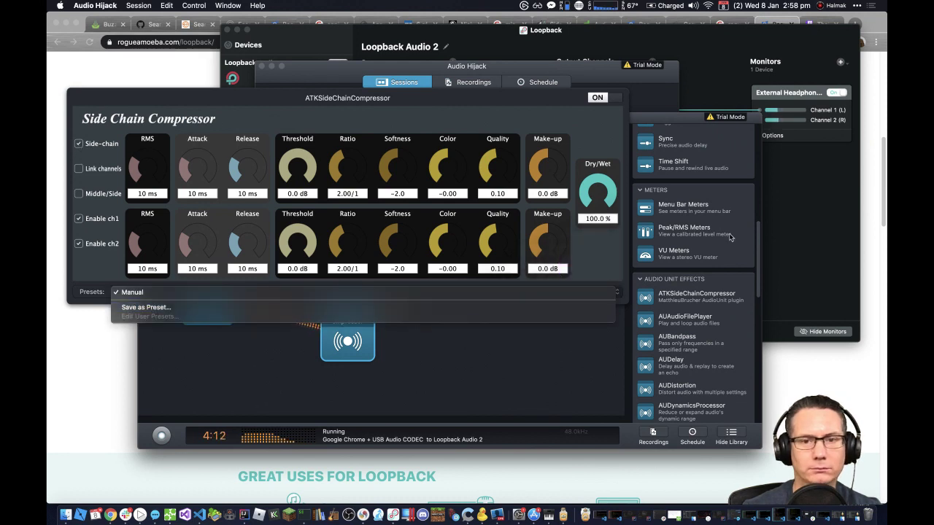
click(593, 249)
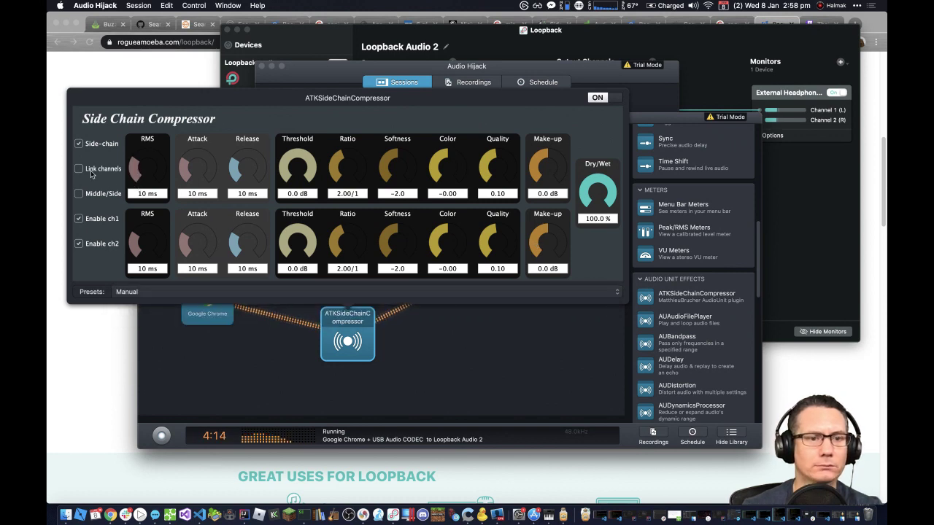
click(592, 100)
click(592, 101)
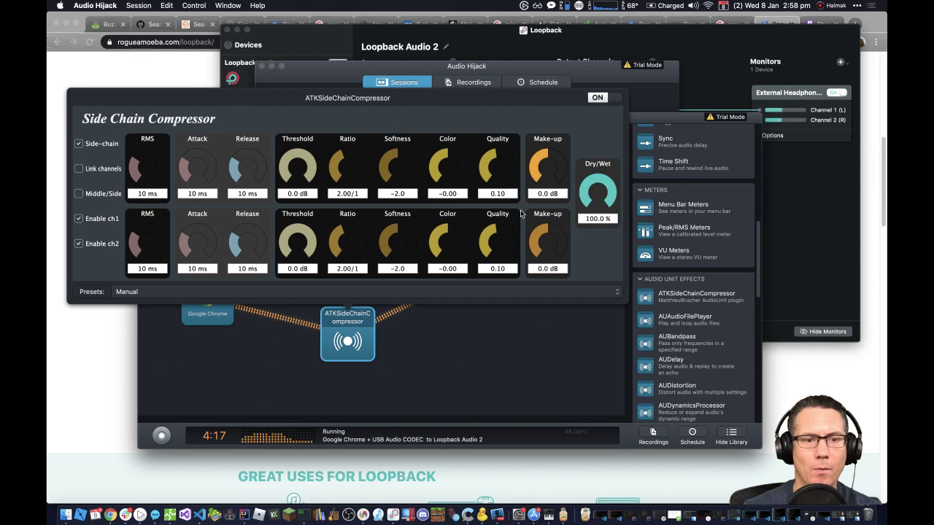
click(445, 355)
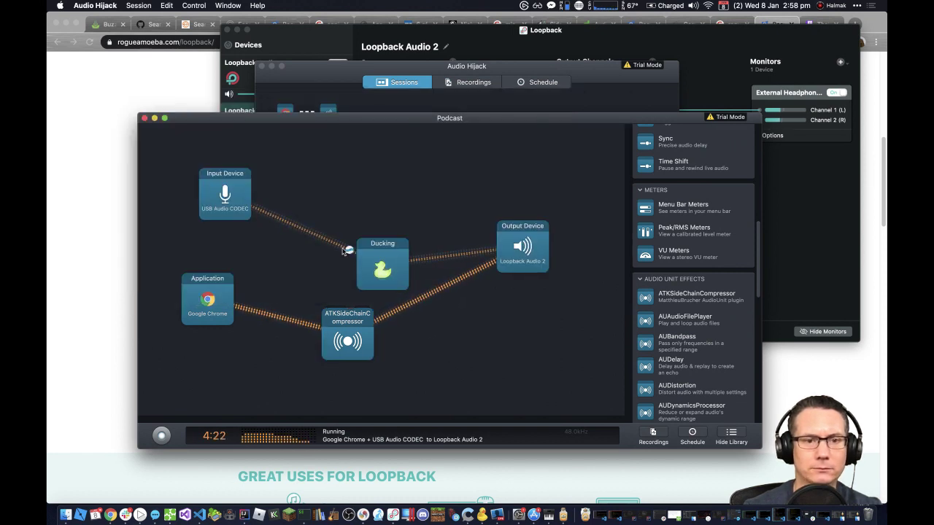
Step: Rearrange the Podcast chain so both sources feed the Ducking block, and delete the ATKSideChainCompressor block
drag(376, 264, 430, 364)
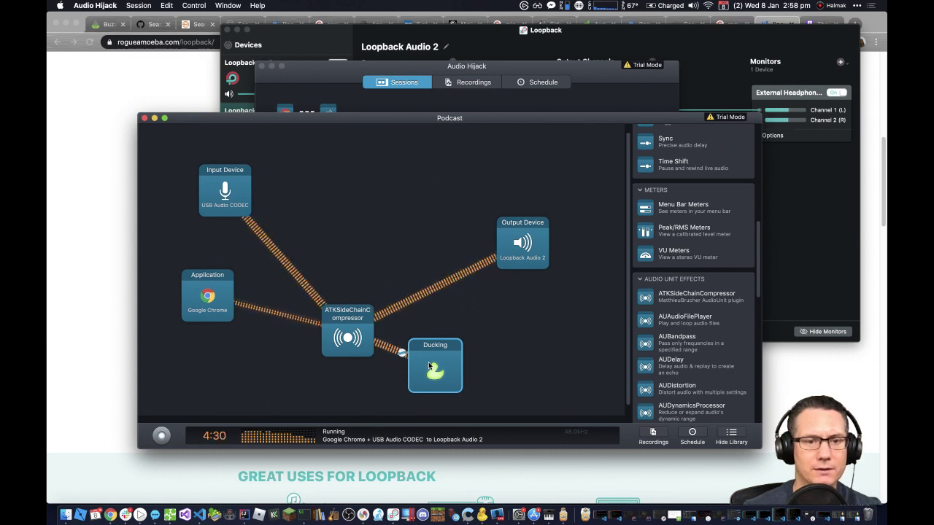
drag(431, 365, 355, 264)
drag(359, 329, 430, 245)
right_click(421, 250)
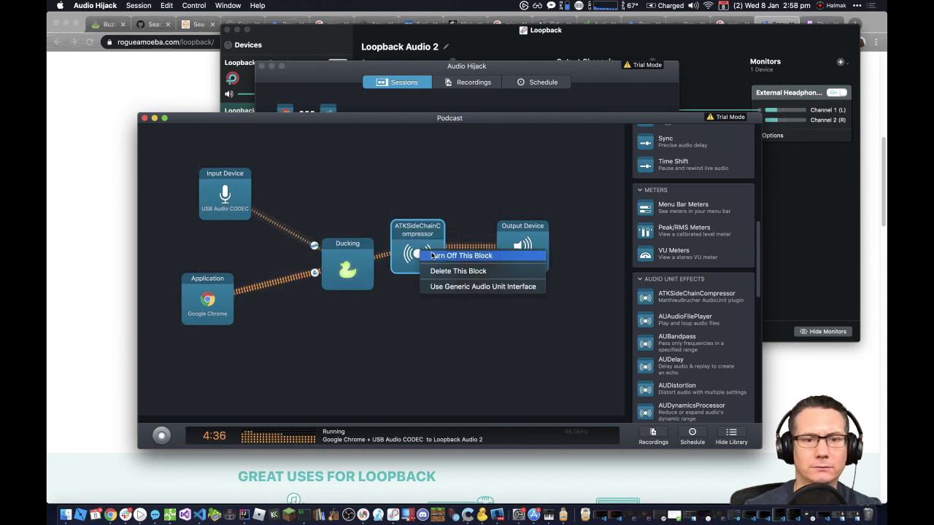
click(441, 270)
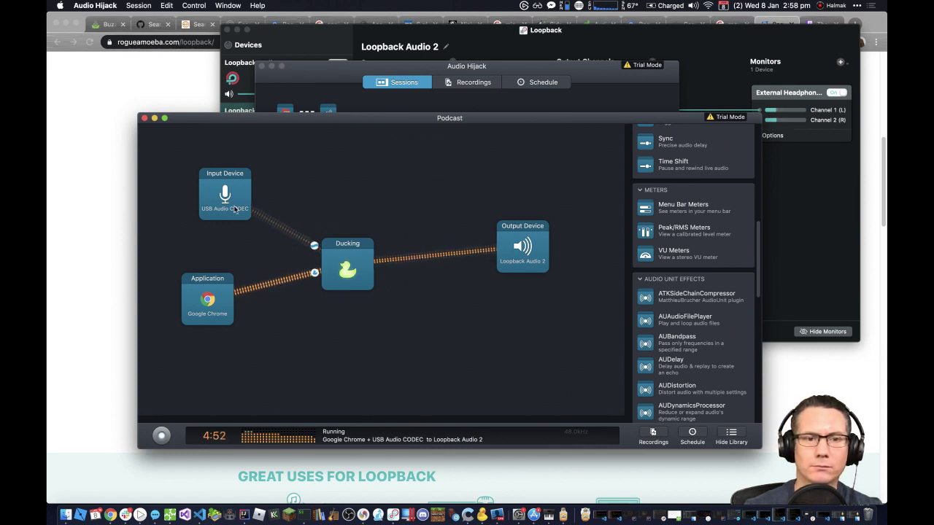
Step: Set the Ducking block's Overlay Threshold to -19 dB
click(343, 266)
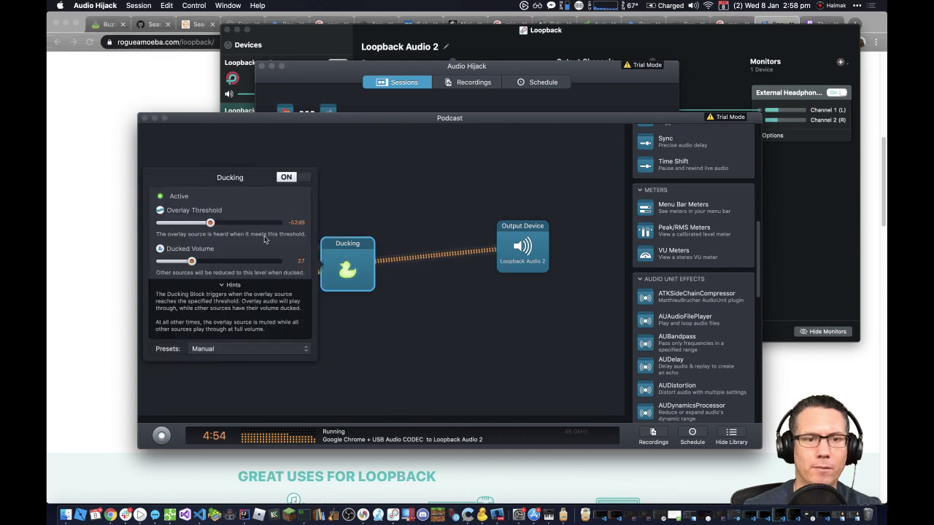
drag(209, 224, 242, 229)
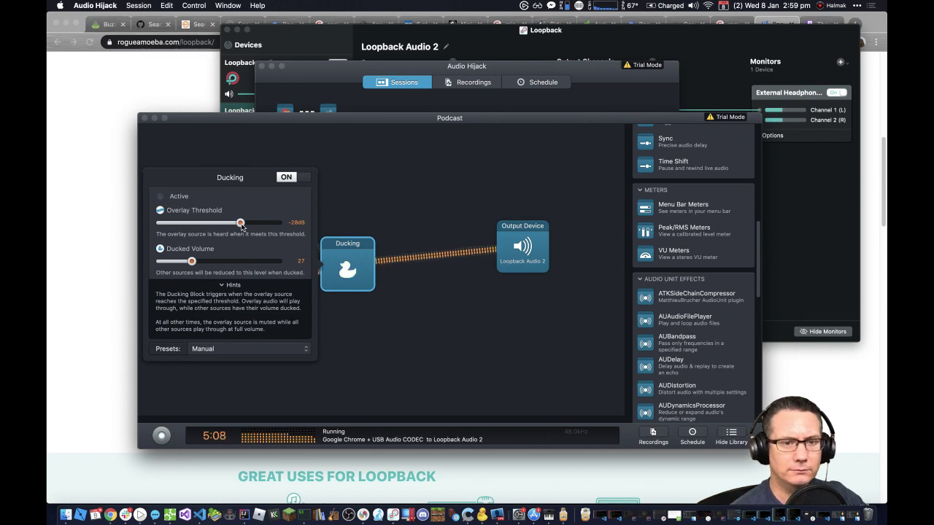
drag(242, 226, 254, 227)
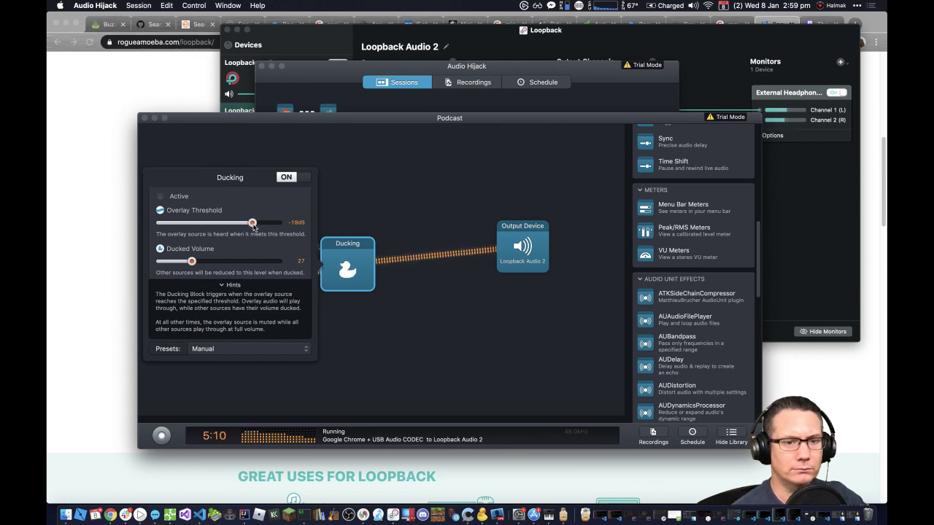
click(236, 349)
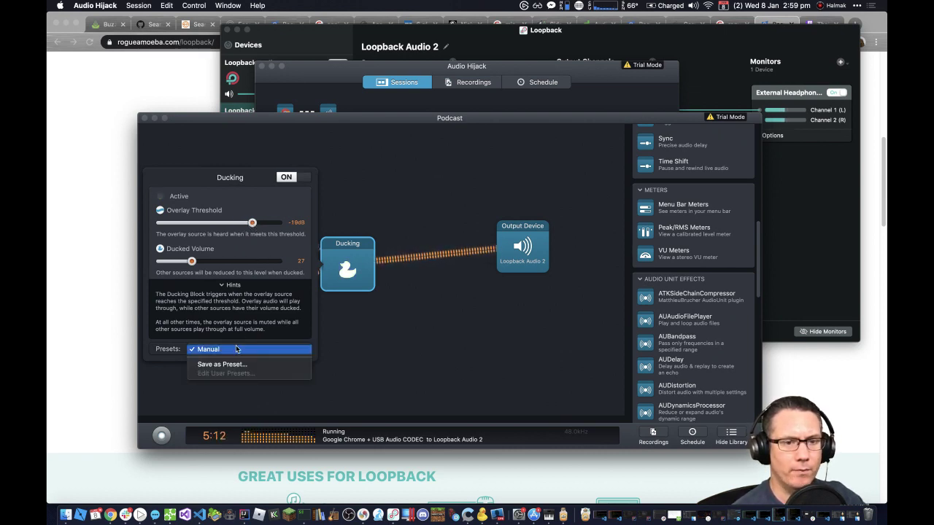
click(231, 322)
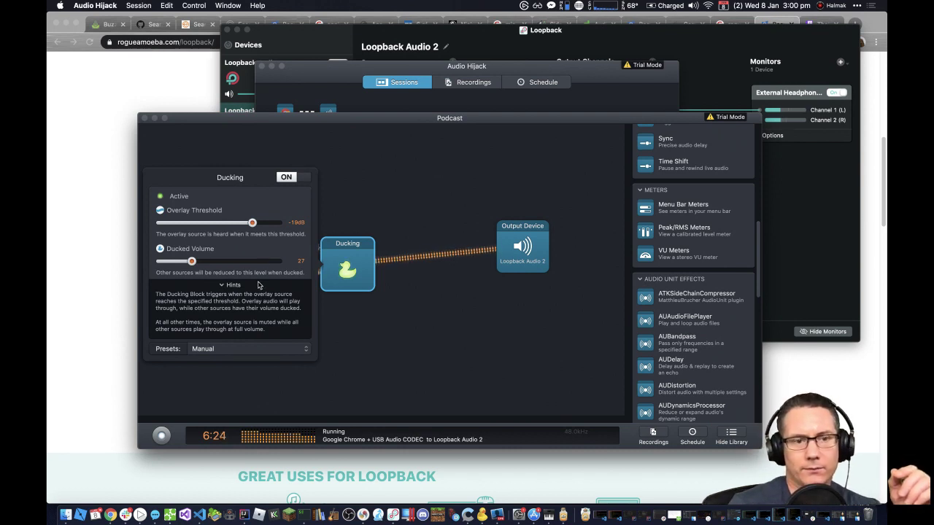
click(373, 323)
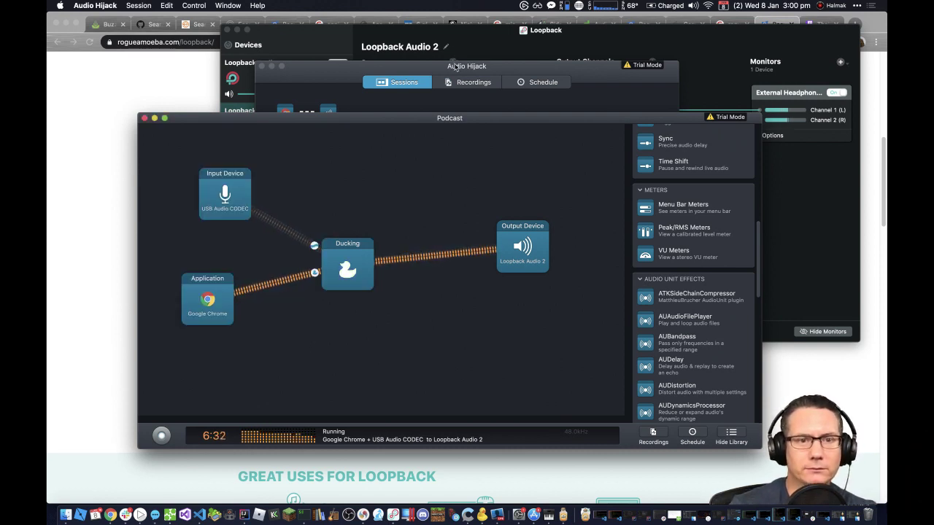
Step: Switch to Loopback and inspect the Pass-Thru source of the Loopback Audio 2 device
click(454, 67)
click(471, 36)
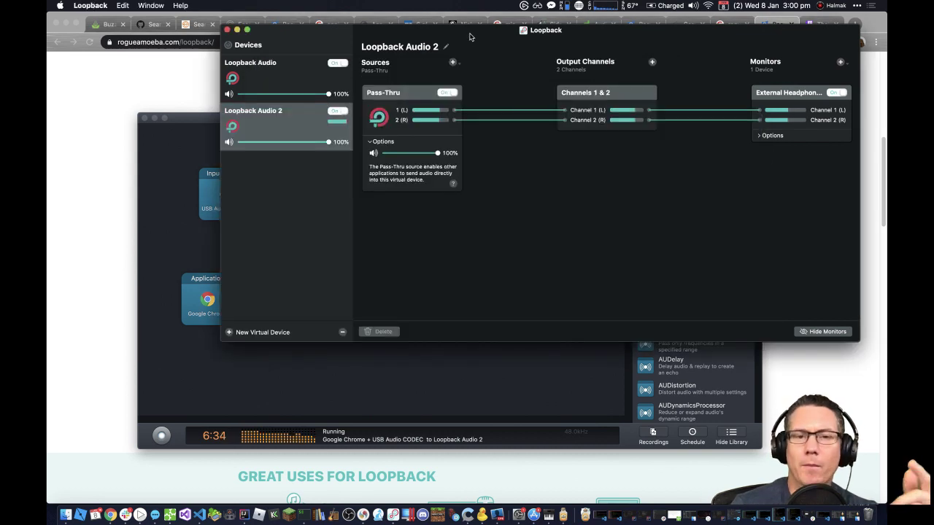
click(419, 97)
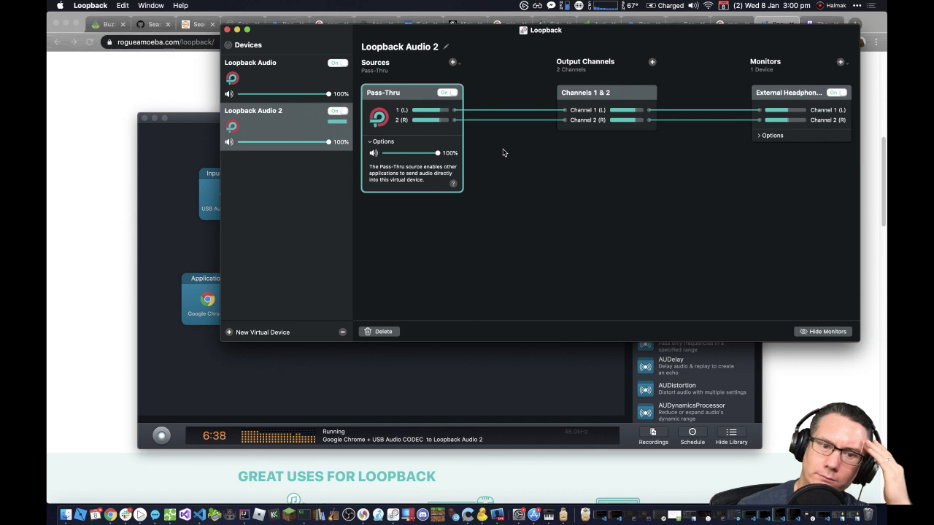
Step: Return to the Podcast session in Audio Hijack and examine the Google Chrome block's advanced capture options
click(218, 279)
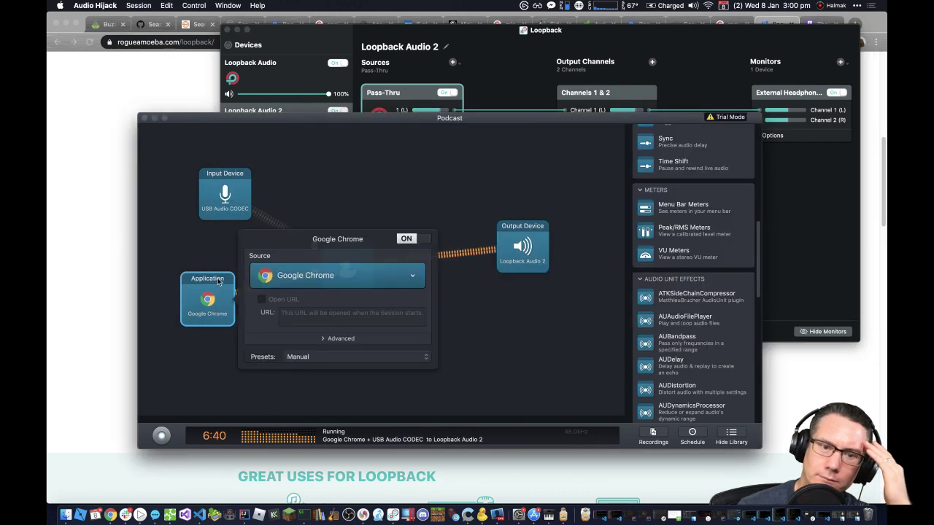
click(299, 336)
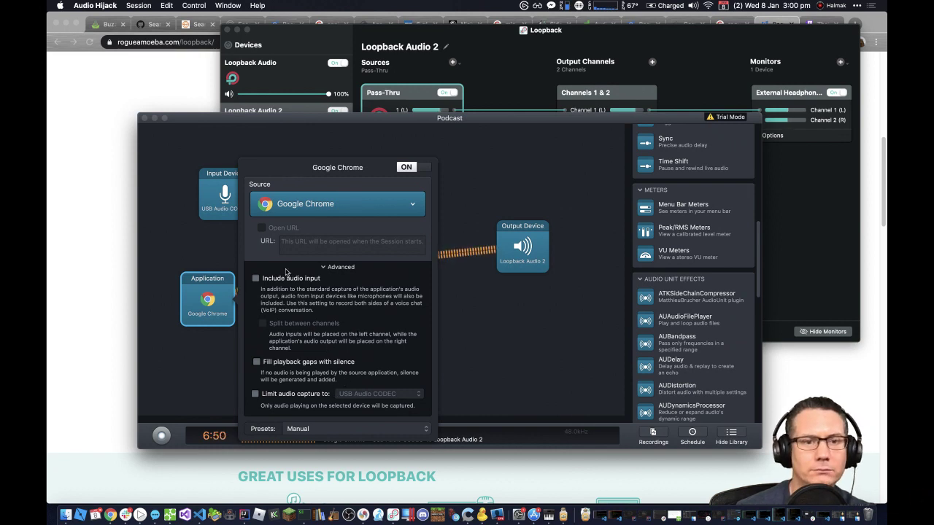
click(223, 250)
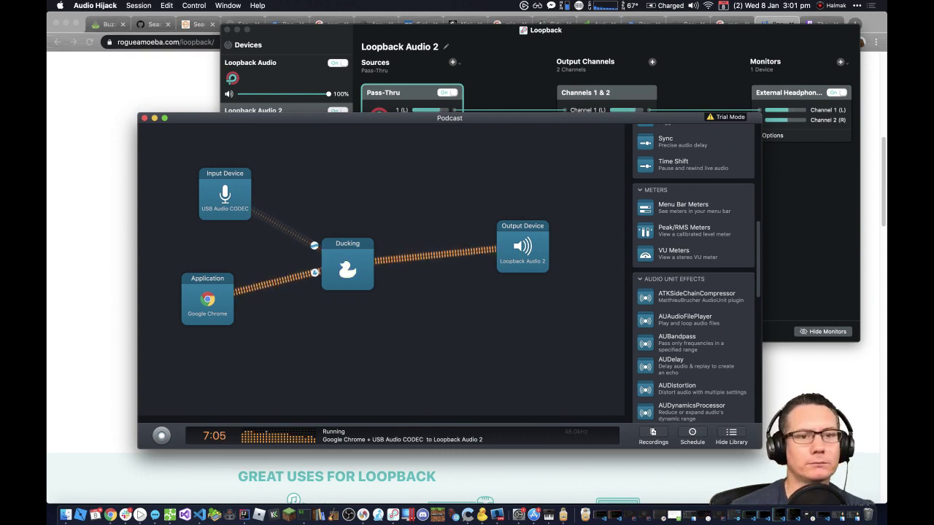
Step: Check the Chrome window with the YouTube mix, moving it higher on the screen, and return to the Podcast session
key(super+Tab)
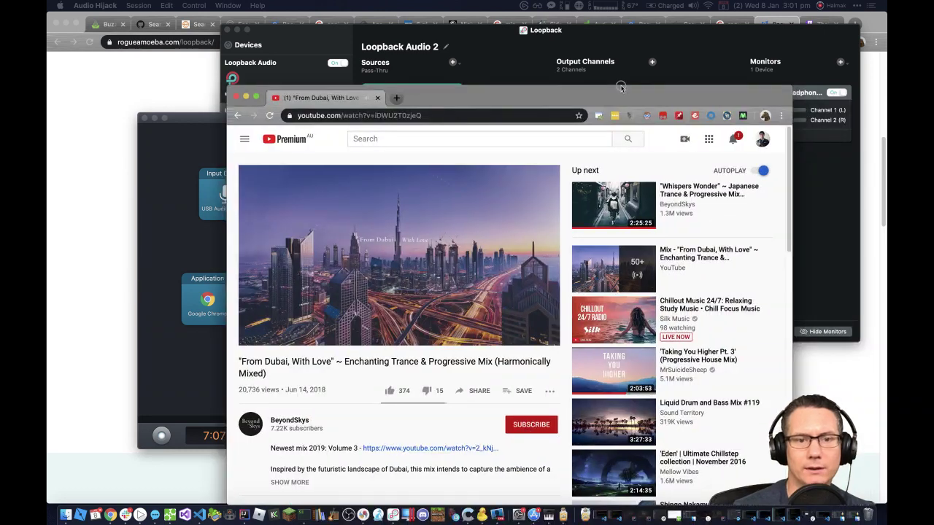
drag(620, 87, 614, 44)
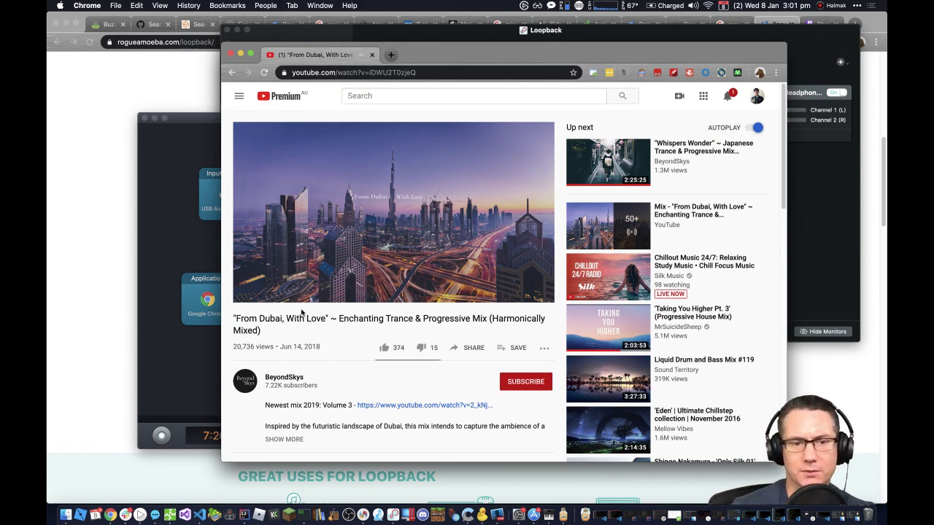
click(184, 372)
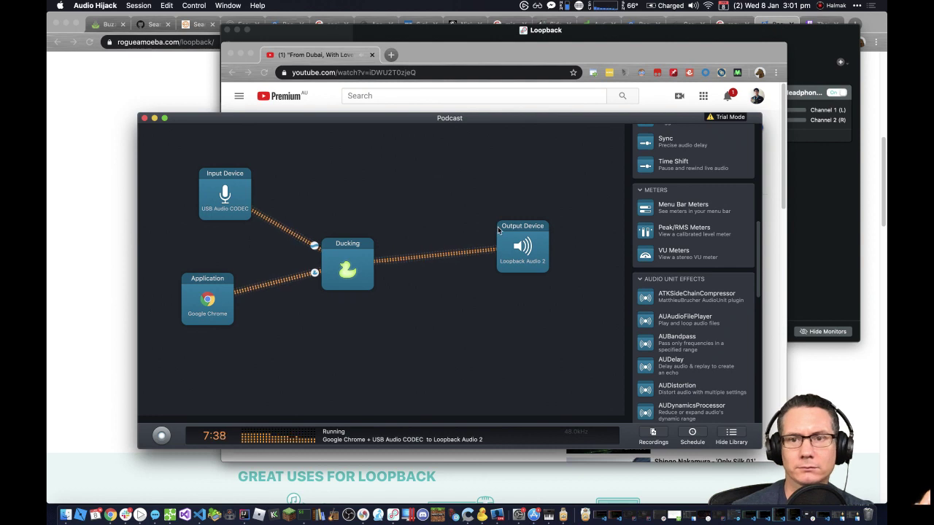
Step: Switch to Loopback and add Google Chrome as a source for Loopback Audio 2, checking the available monitor devices
click(814, 170)
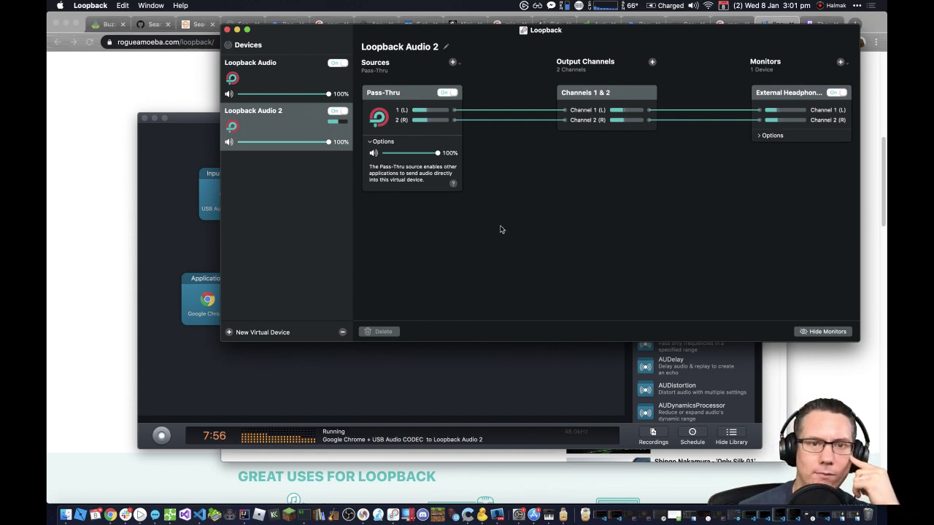
click(452, 63)
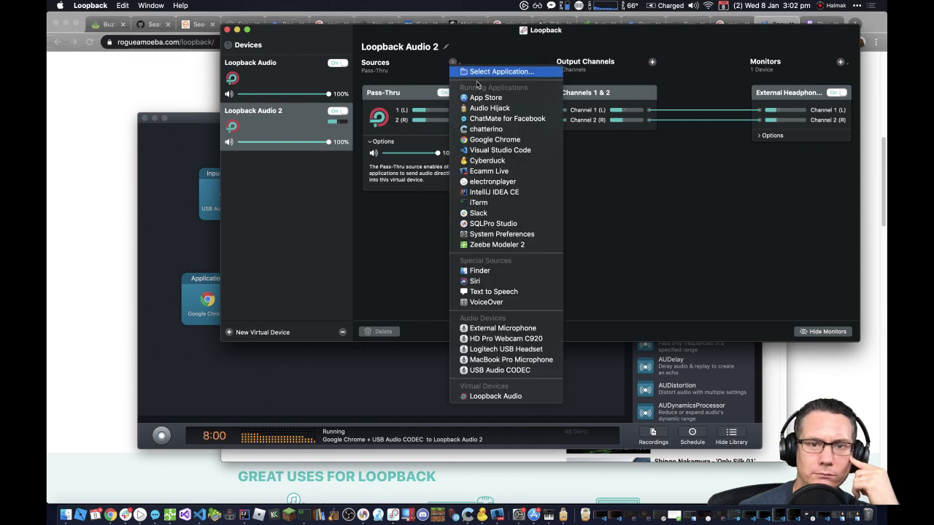
click(503, 140)
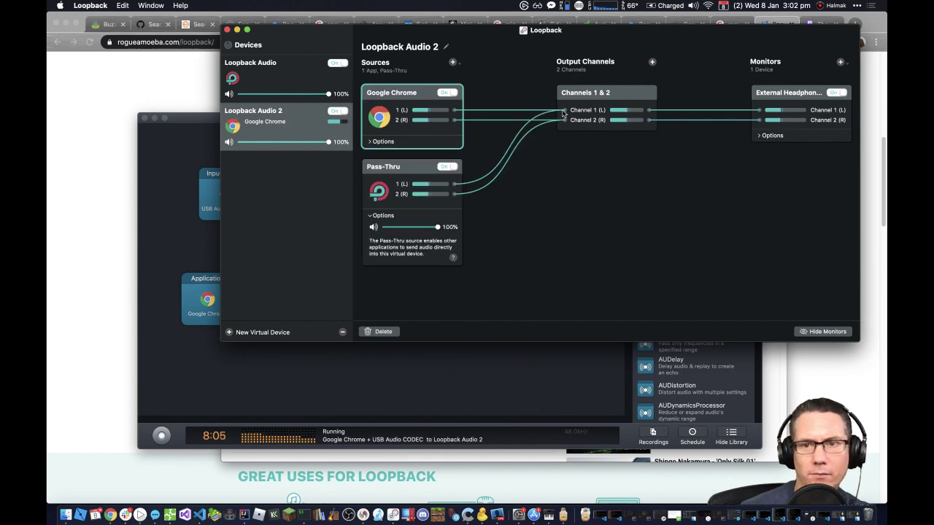
click(841, 64)
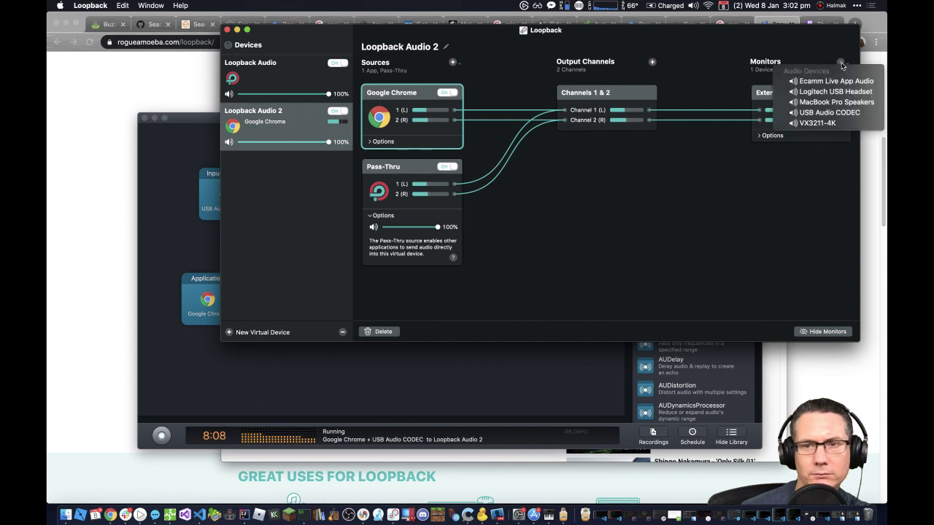
click(768, 197)
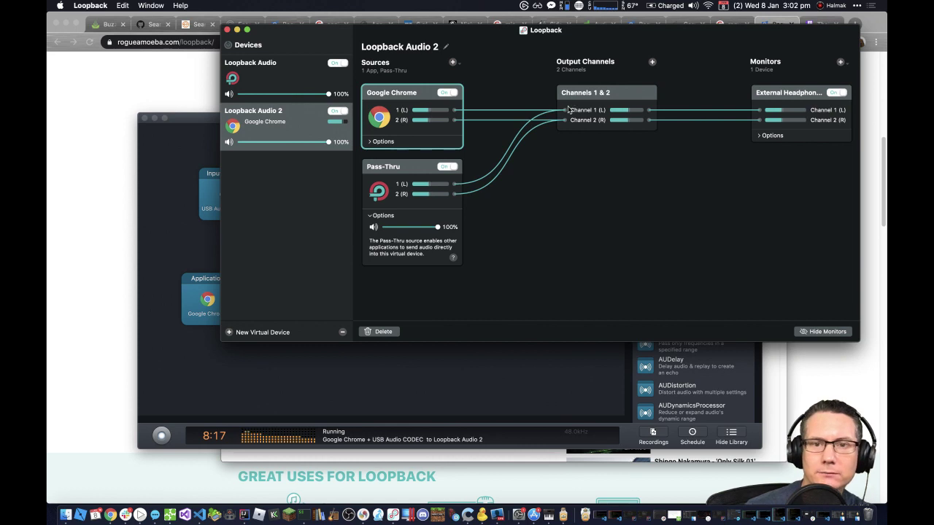
Step: Add output Channels 3 & 4 to Loopback Audio 2 and expand the Google Chrome source's options
click(652, 62)
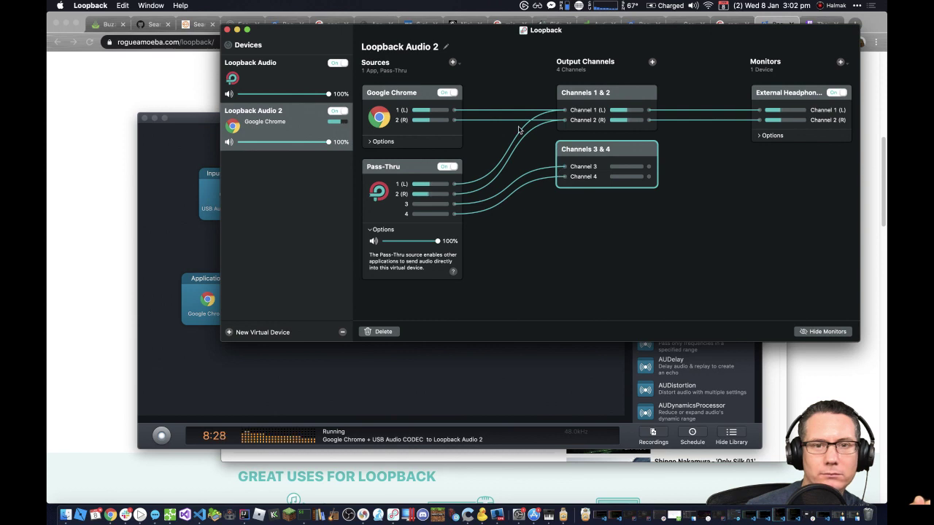
click(421, 103)
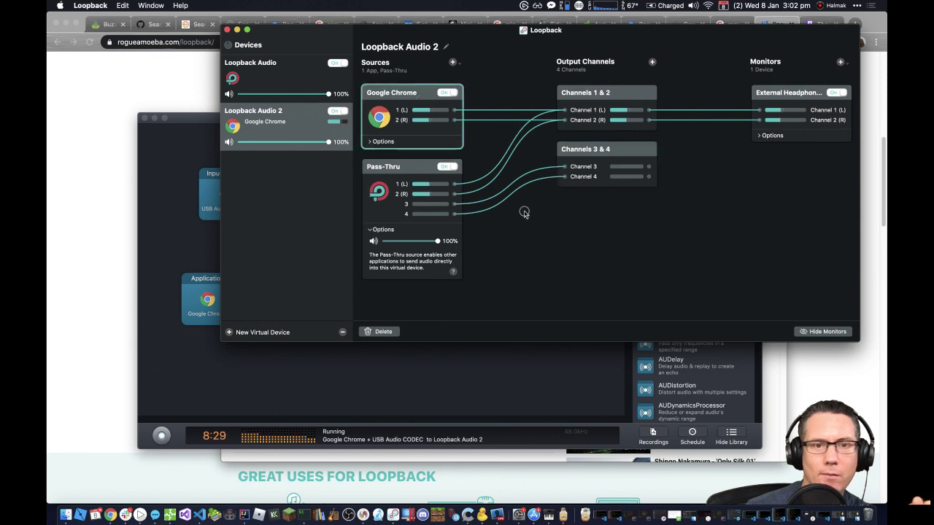
click(417, 167)
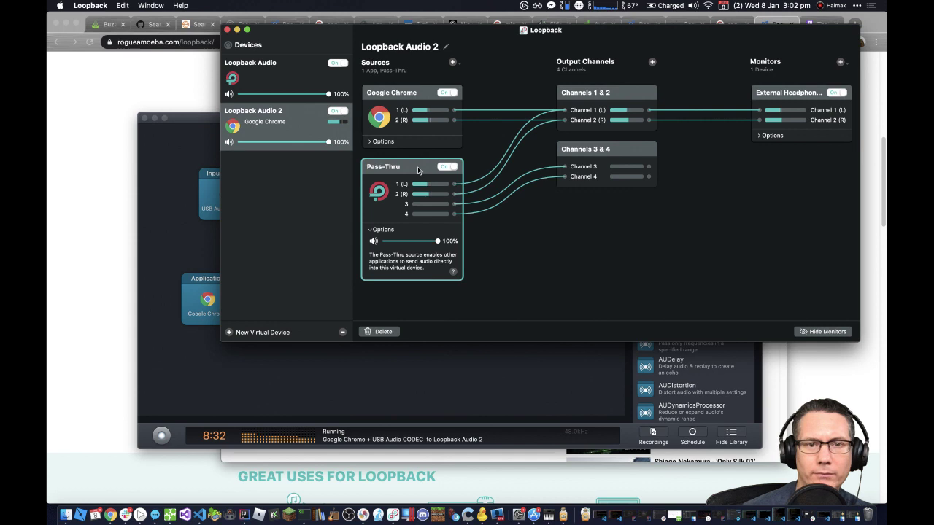
click(385, 142)
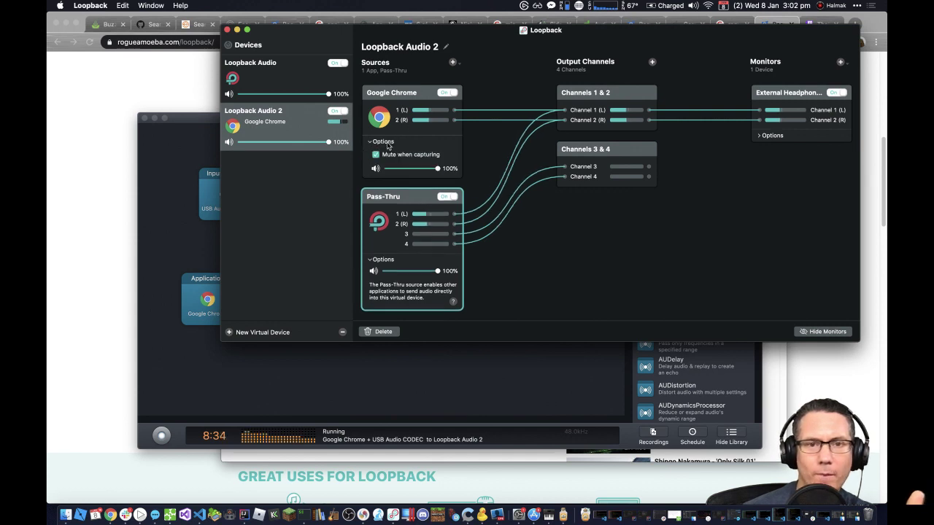
Step: Switch off the Google Chrome source in Loopback Audio 2 and return to the Podcast session in Audio Hijack
click(418, 96)
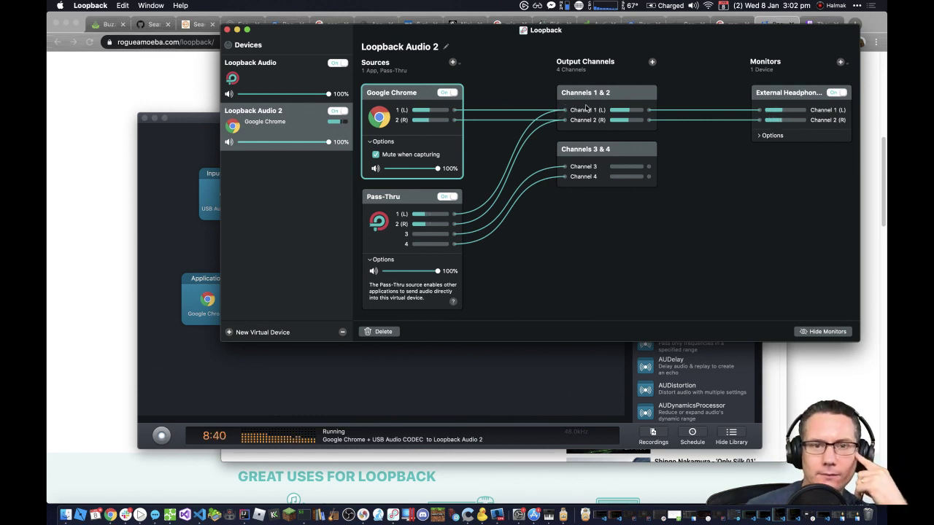
click(446, 93)
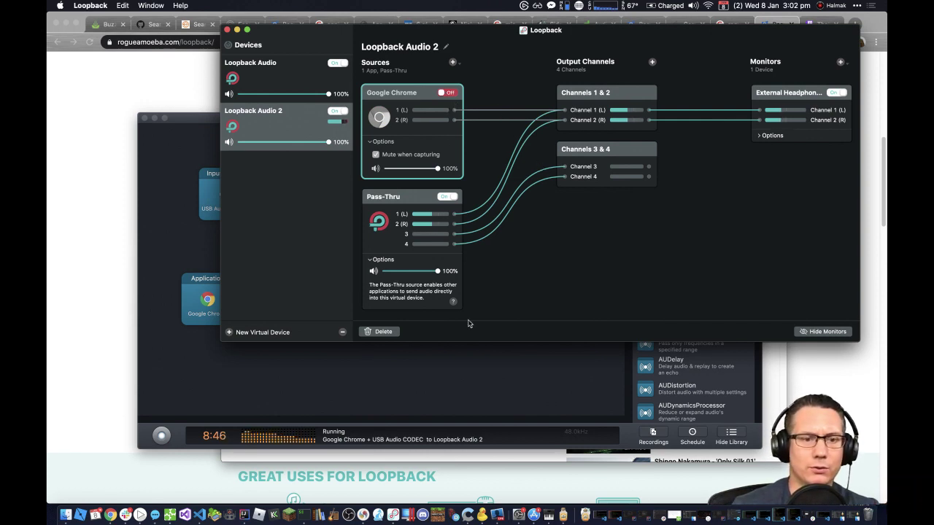
click(439, 375)
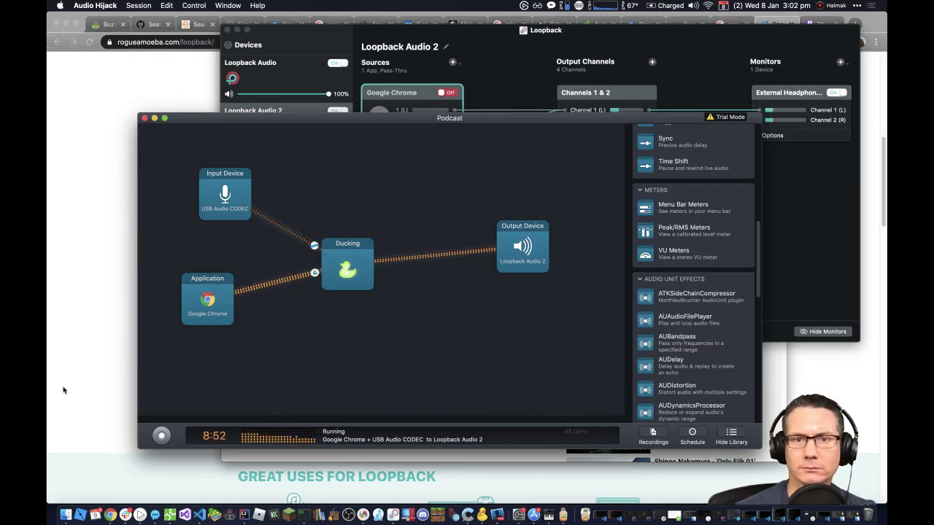
Step: Switch to Loopback and turn on the Google Chrome source and the External Headphones monitor of the Loopback Audio device
click(636, 32)
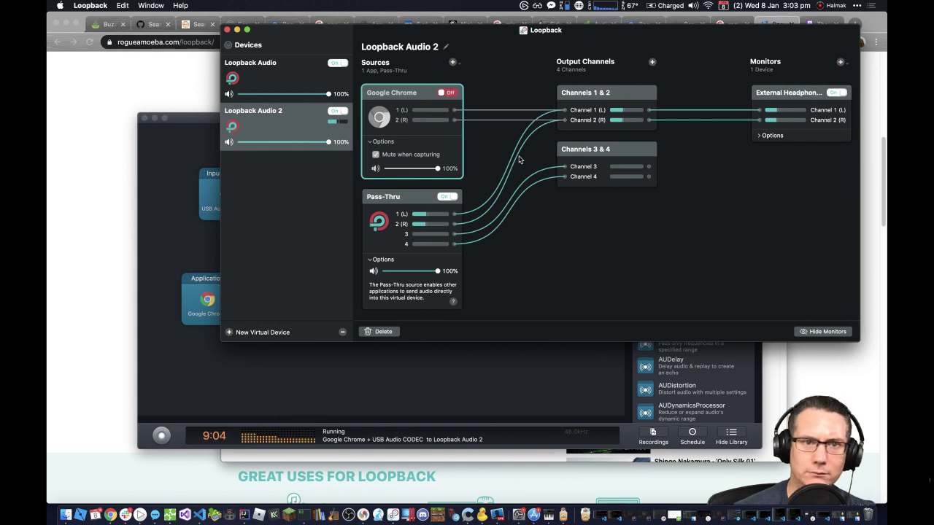
click(273, 73)
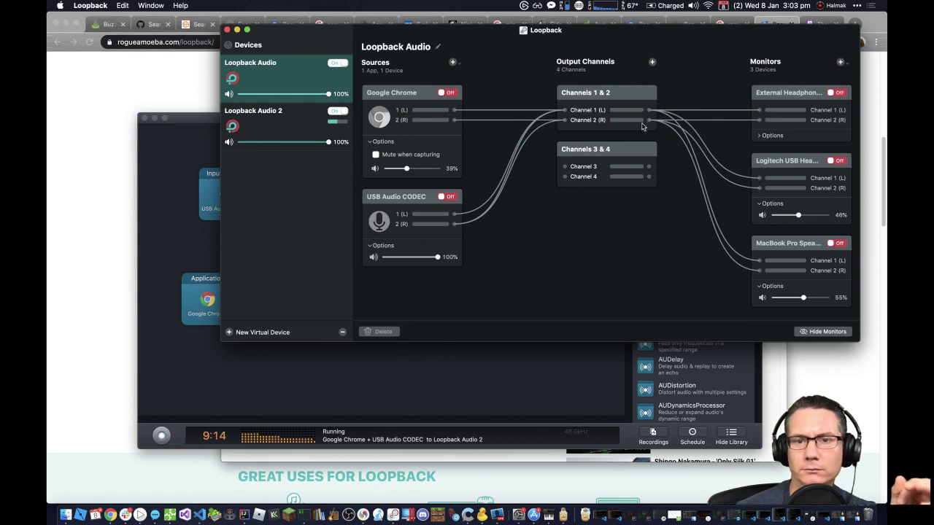
click(445, 92)
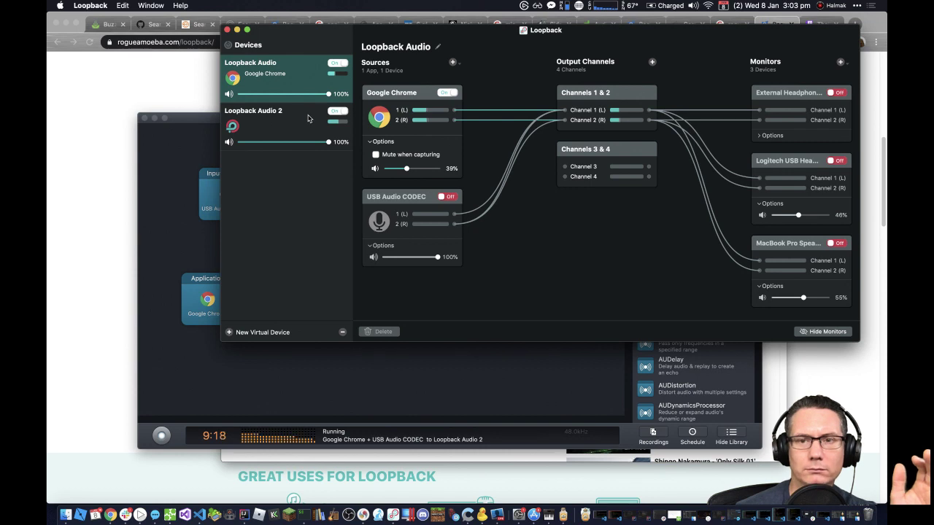
click(835, 93)
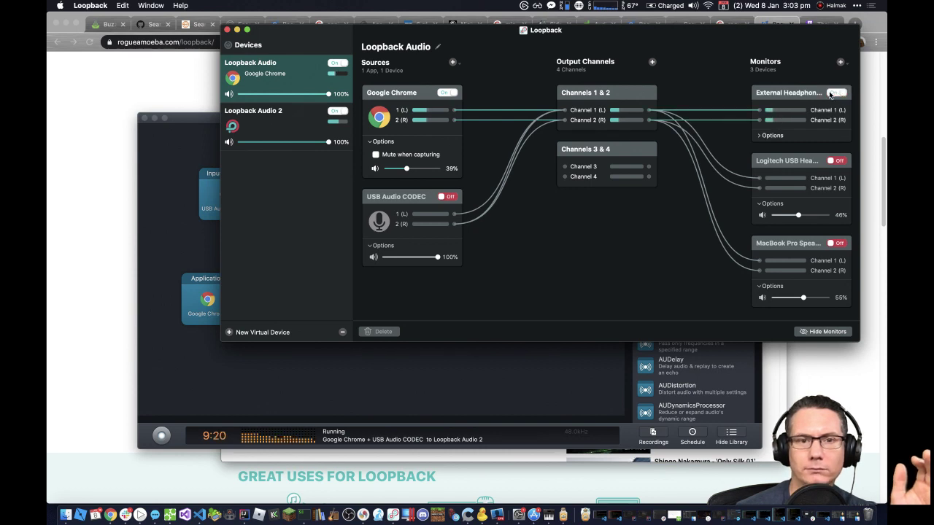
Step: Switch off the External Headphones monitor of Loopback Audio 2 and check the system's sound output device
click(302, 130)
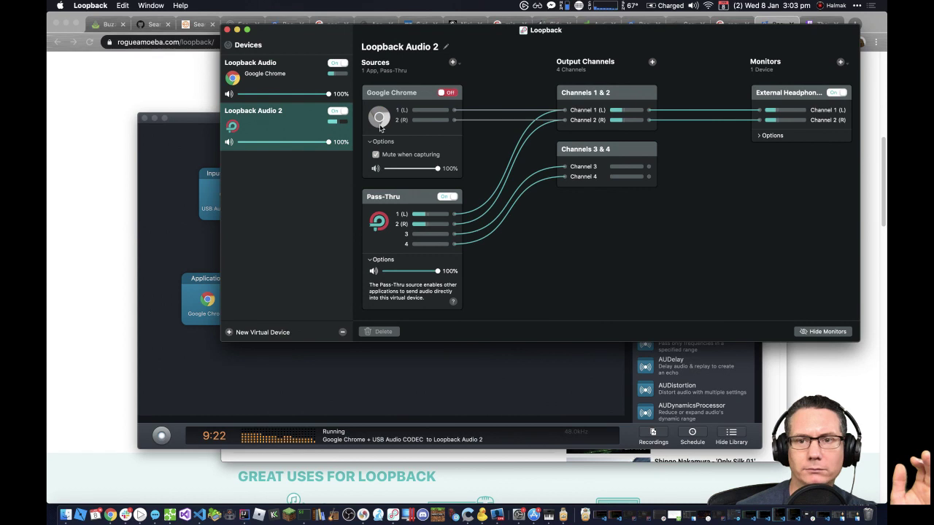
click(839, 92)
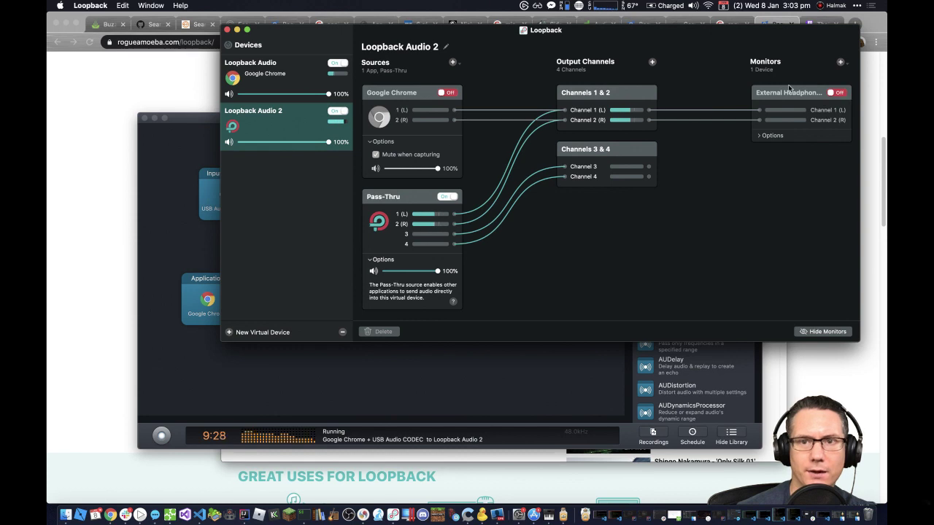
click(695, 6)
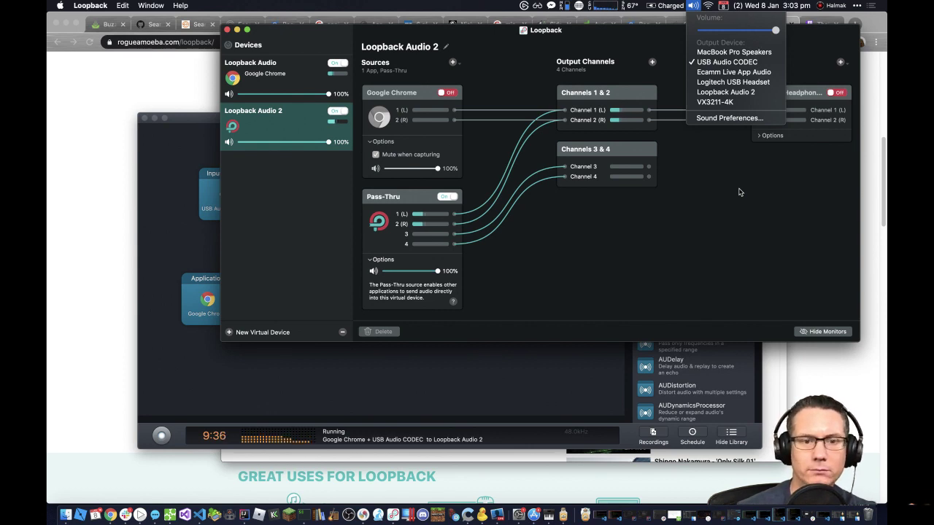
Step: Return to the Podcast session in Audio Hijack and check the USB Audio CODEC input device's channel settings
click(521, 378)
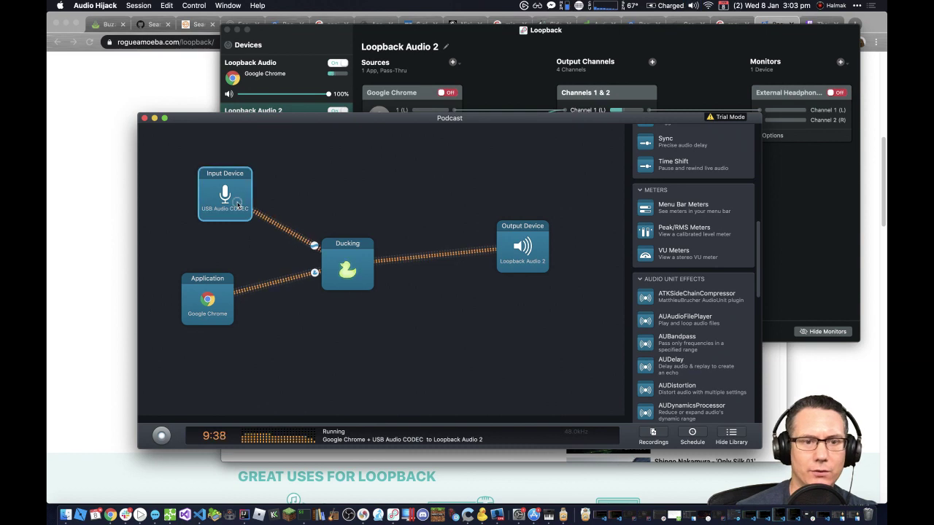
click(237, 202)
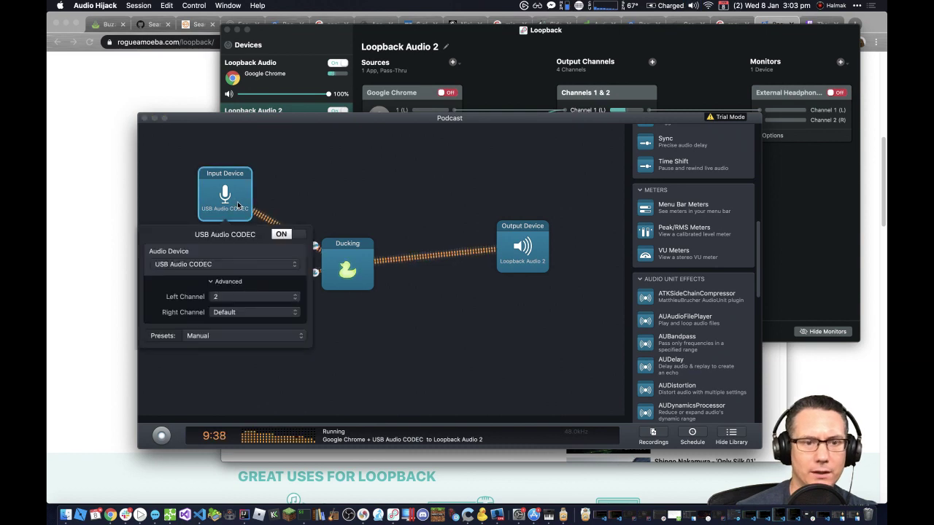
click(422, 364)
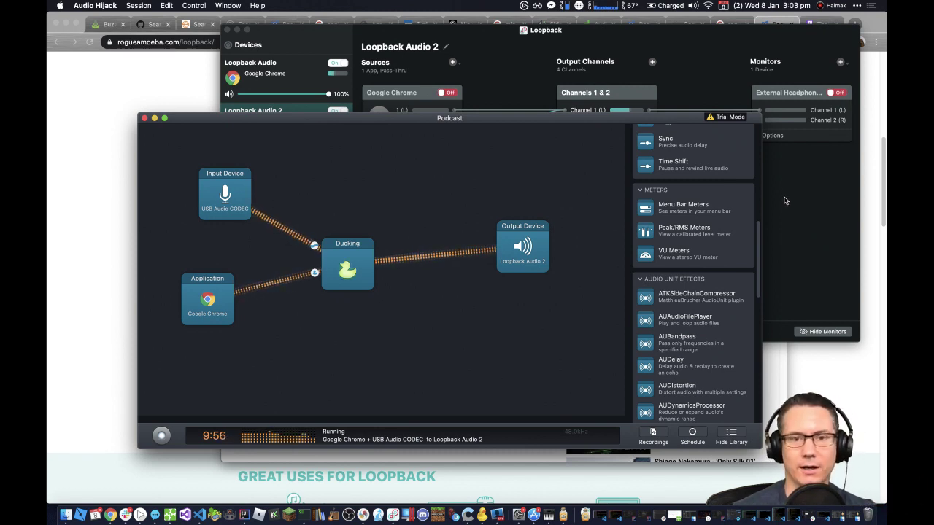
Step: Dismiss the Audio Hijack license window and close the running Podcast session, ending its audio capture
click(607, 44)
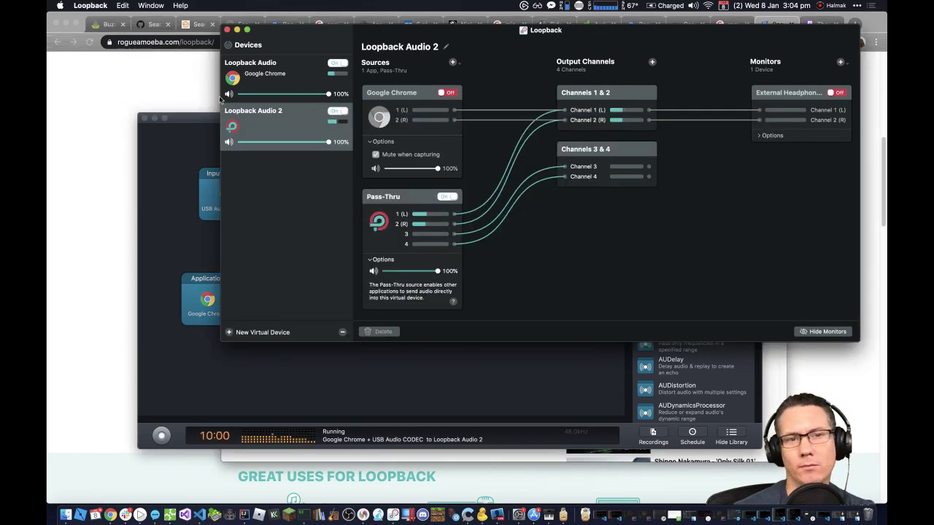
key(super+Tab)
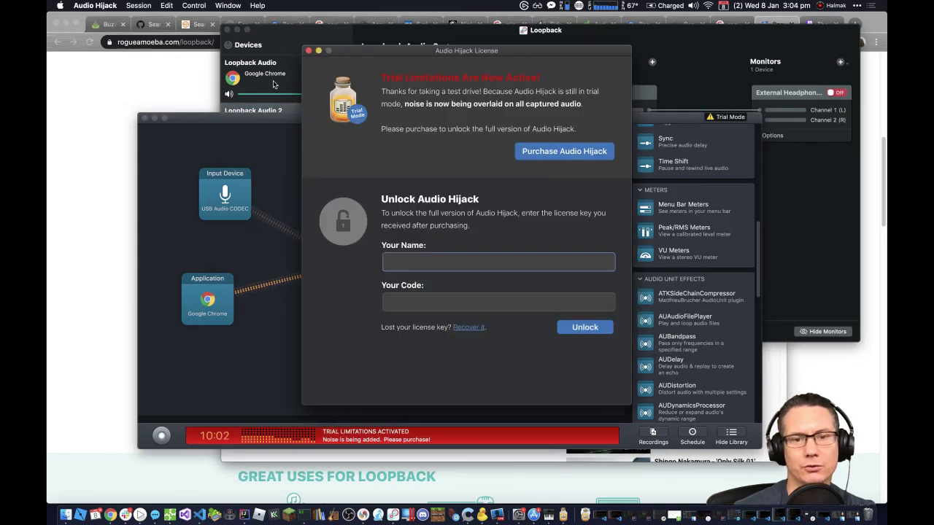
click(309, 51)
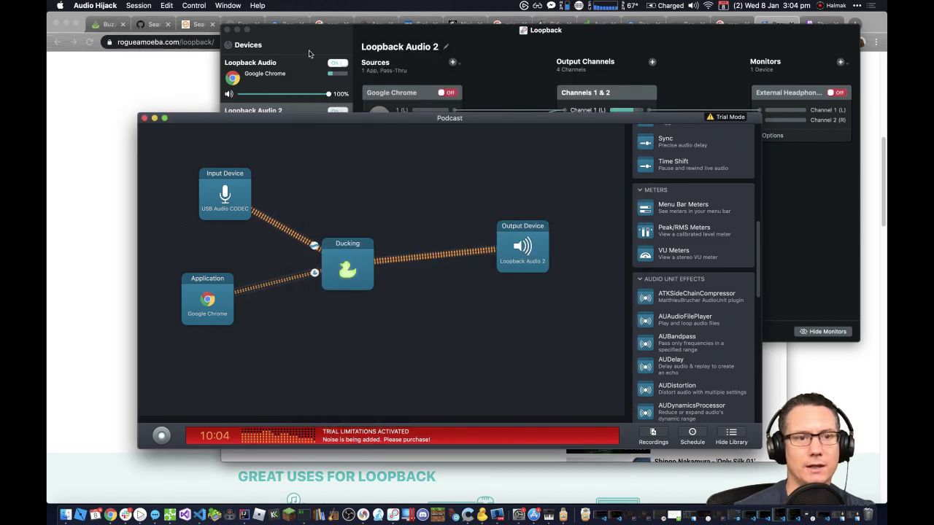
click(144, 119)
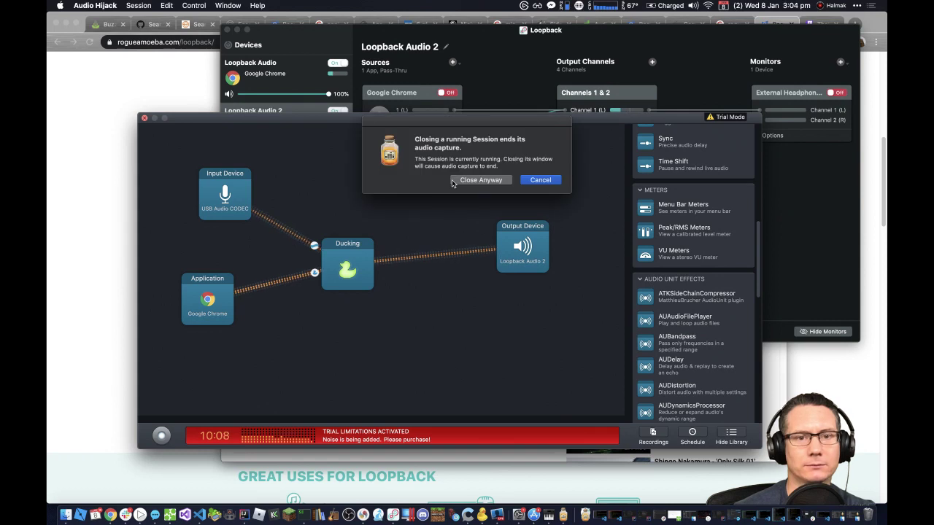
click(481, 180)
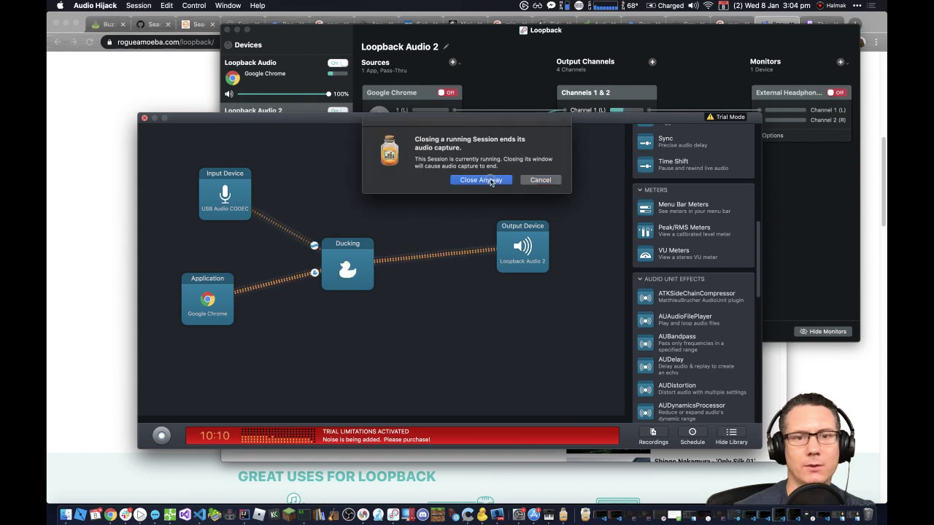
Step: Switch to Finder and open Audio Hijack from the Downloads folder
click(65, 516)
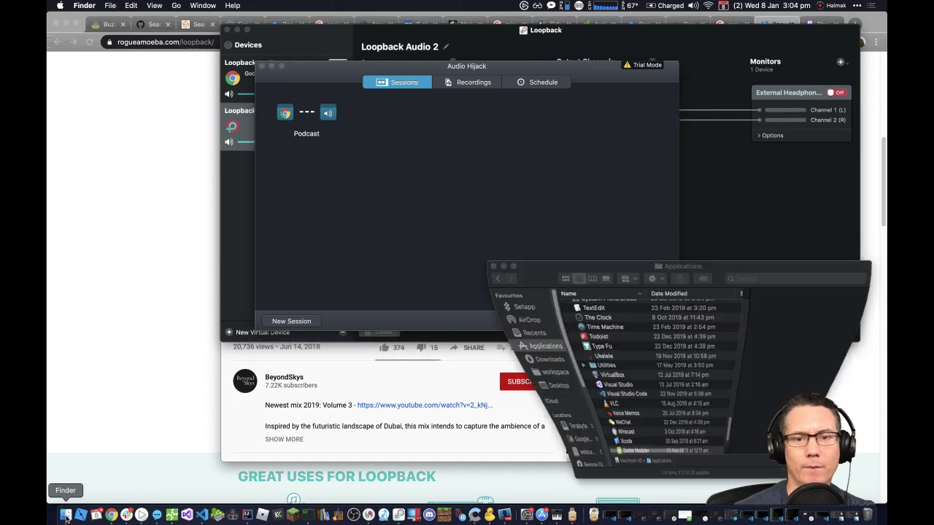
click(520, 361)
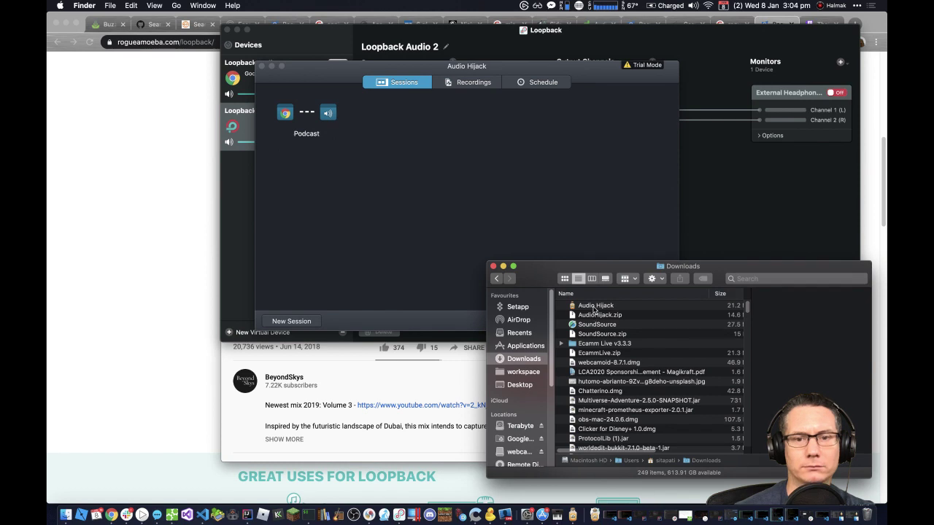
double_click(595, 306)
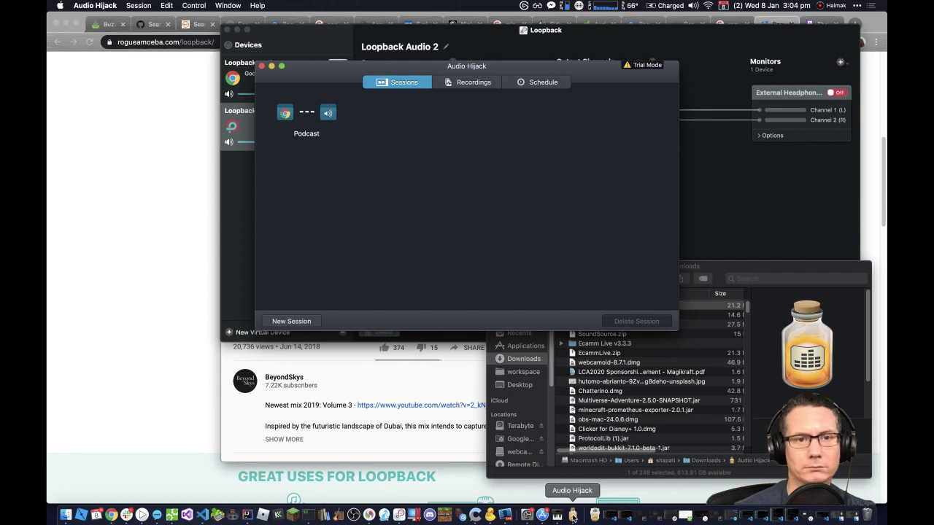
Step: Reopen the Podcast session and start its audio capture
click(283, 119)
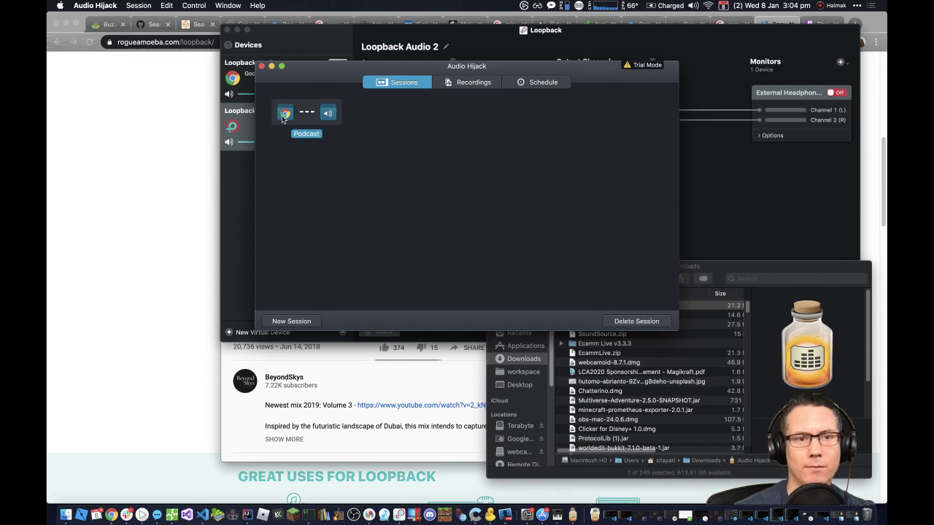
double_click(283, 119)
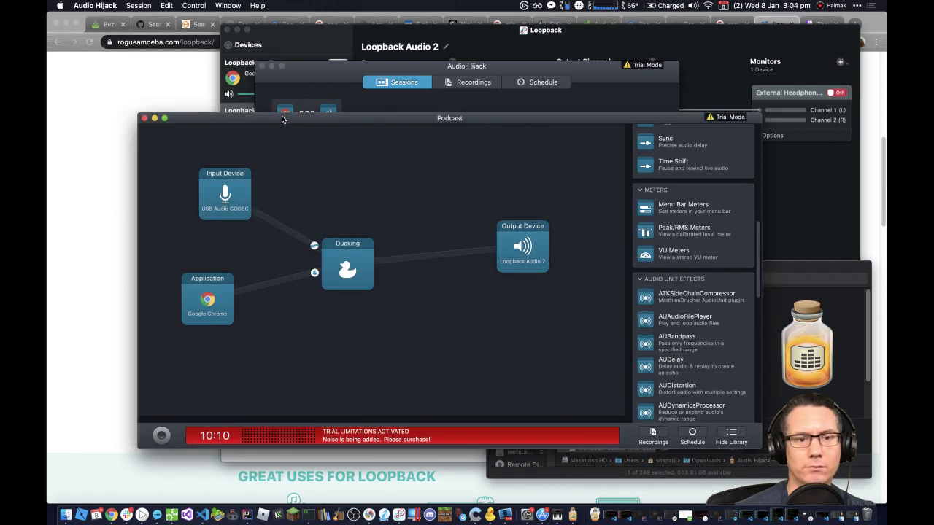
click(161, 435)
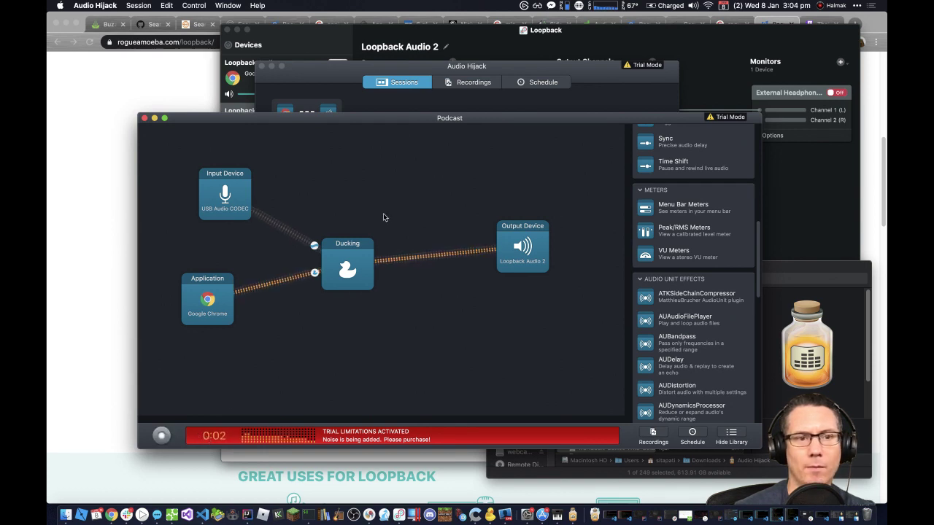
Step: Quit Audio Hijack, relaunch it from the Downloads folder and start the Podcast session's capture
click(95, 5)
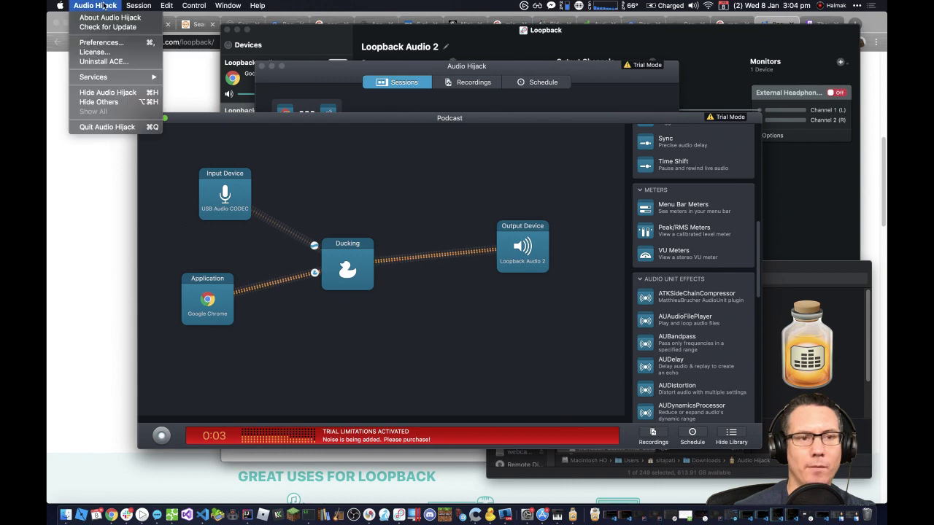
click(123, 129)
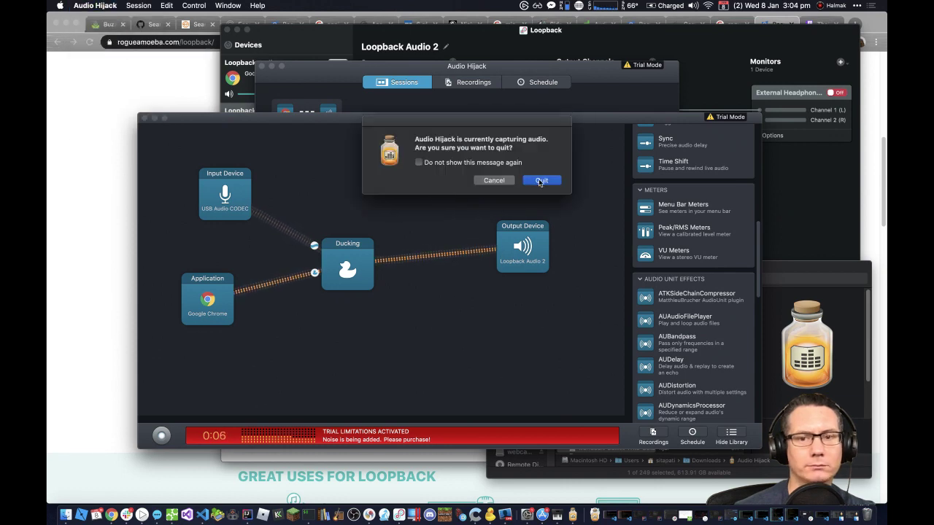
click(540, 180)
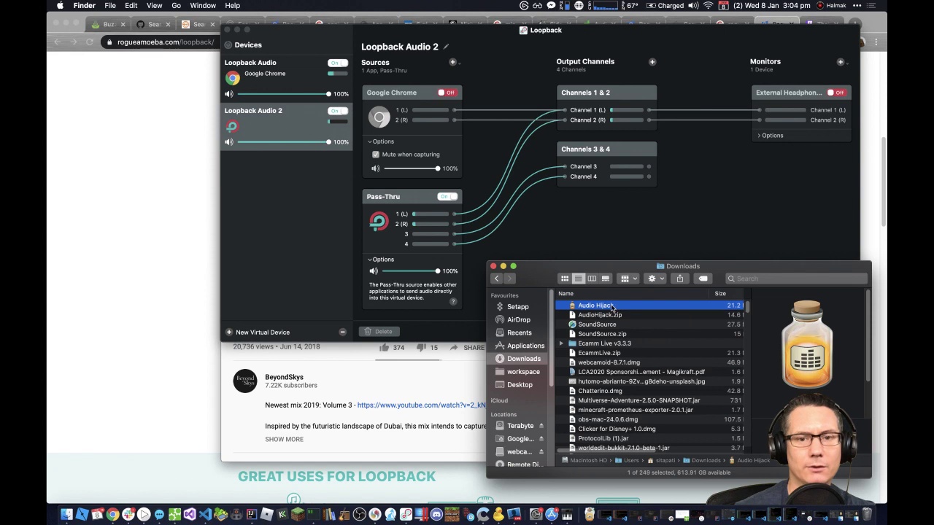
double_click(610, 306)
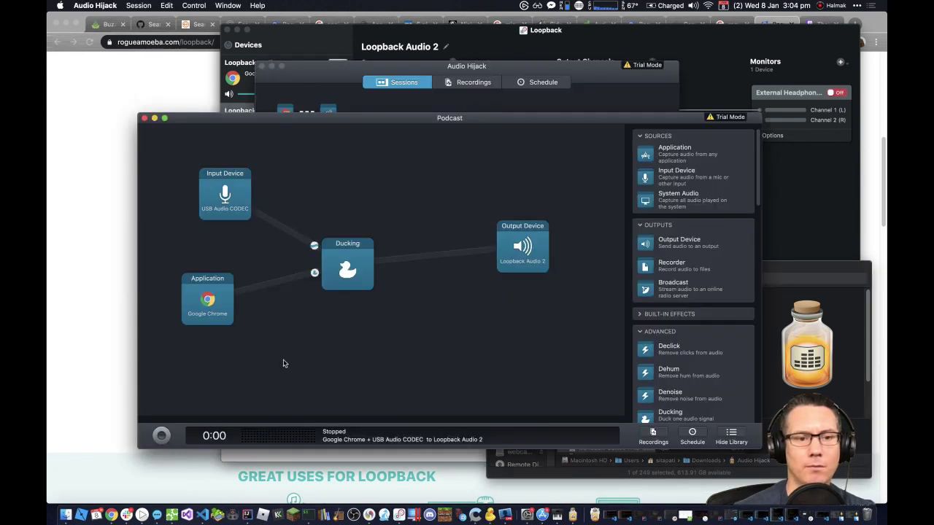
click(161, 435)
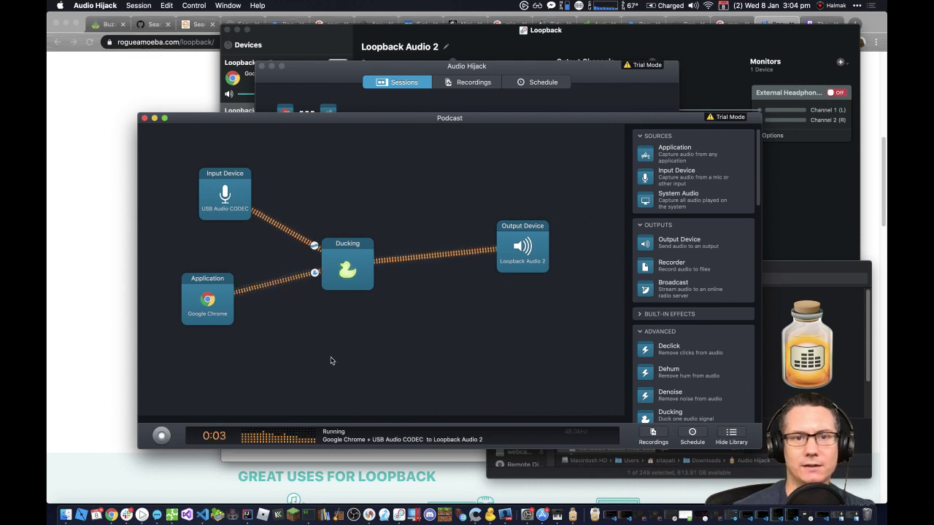
Step: Switch to Loopback and try the USB Audio CODEC source of the Loopback Audio device, turning it on and off again
click(469, 31)
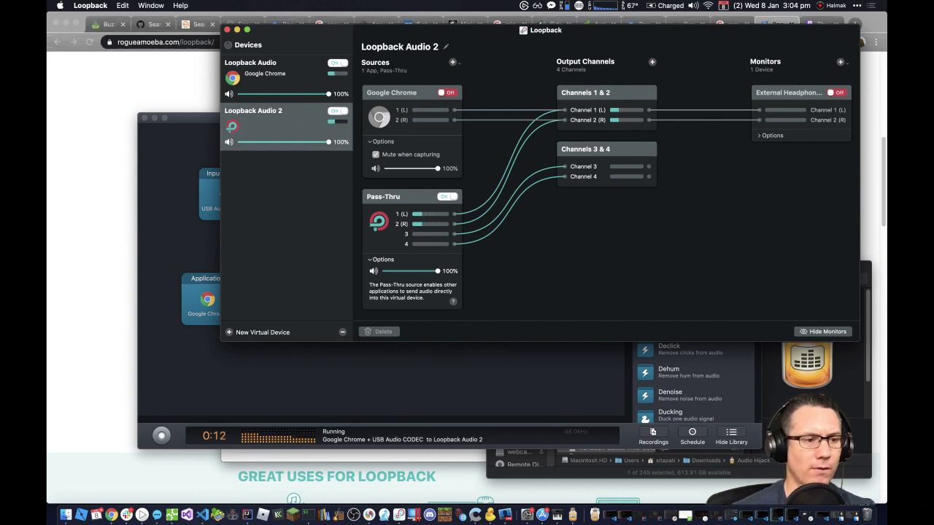
click(291, 76)
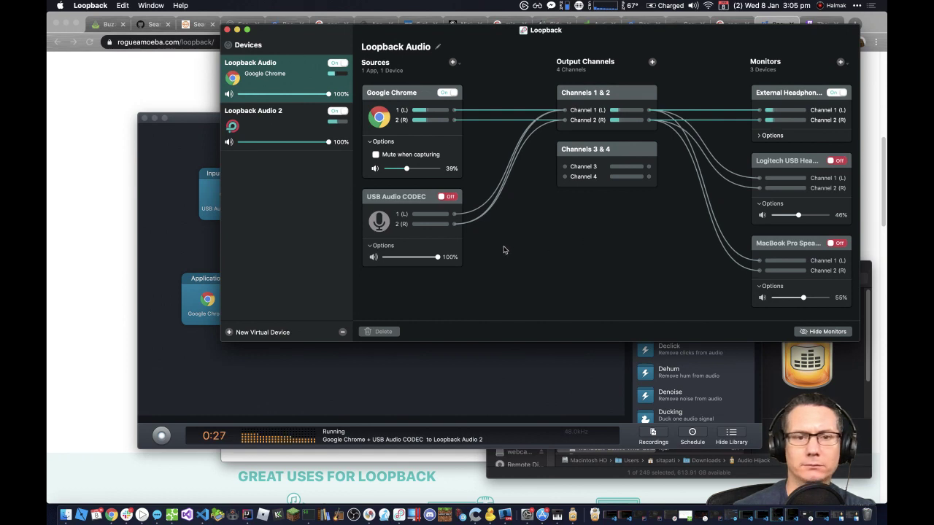
click(446, 197)
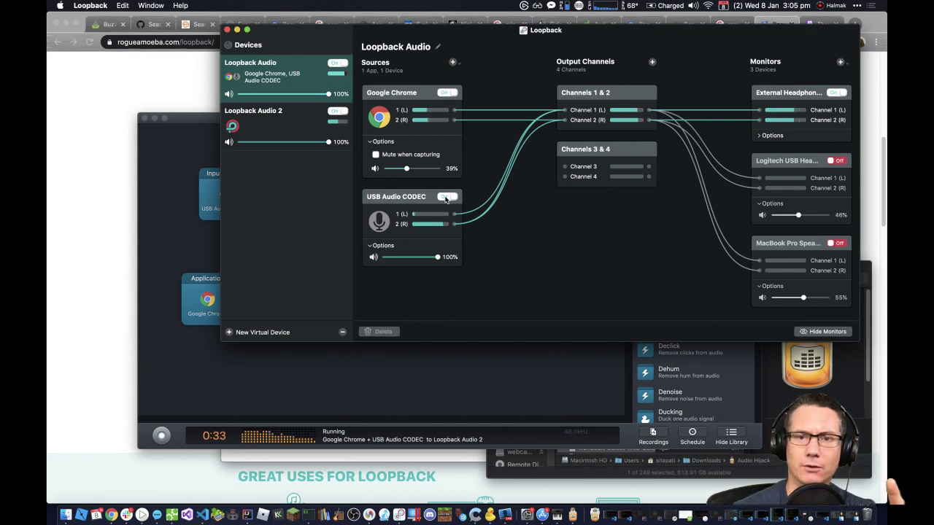
click(445, 197)
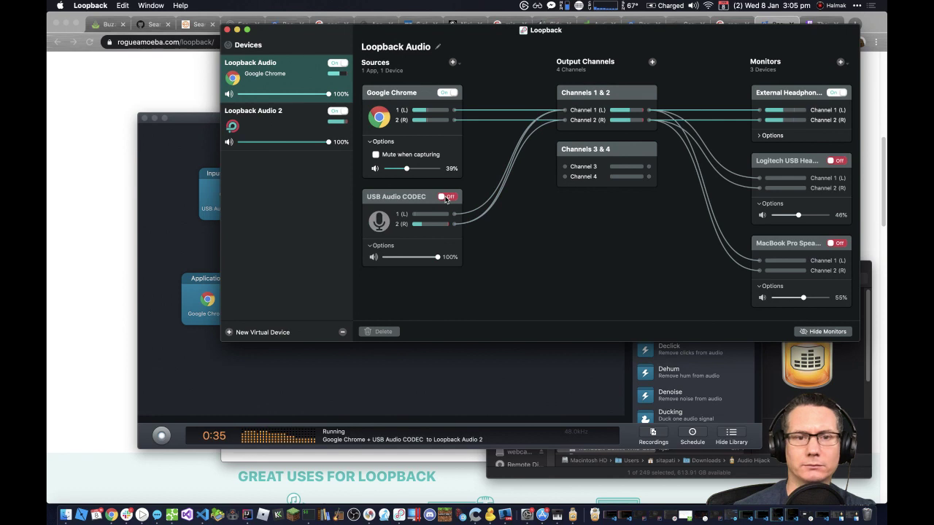
Step: Add Loopback Audio 2 as a source for the Loopback Audio device and switch off its Google Chrome source
click(453, 63)
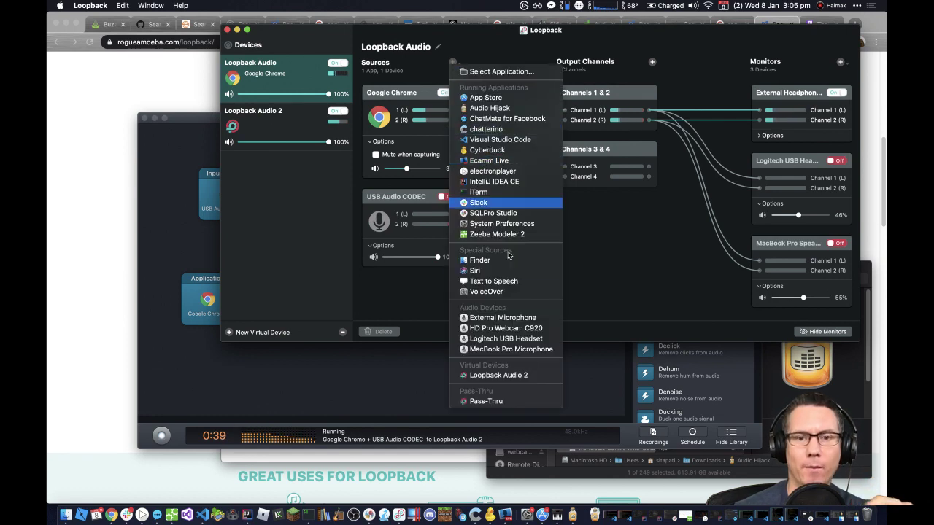
click(508, 377)
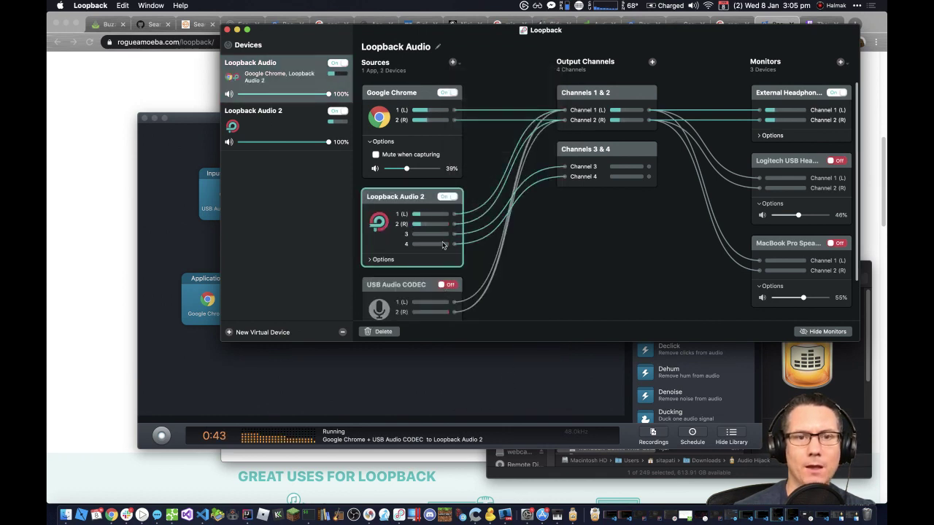
click(450, 92)
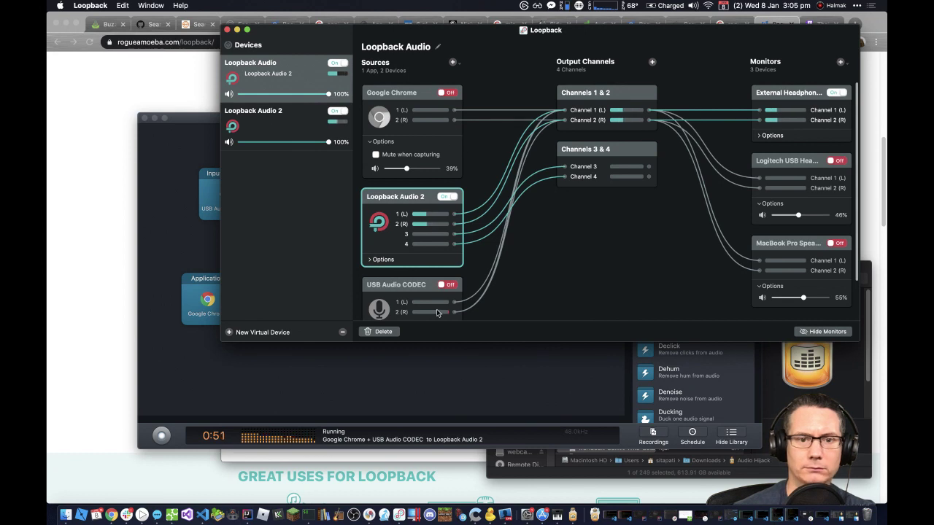
Step: Delete the USB Audio CODEC source from the Loopback Audio device
click(414, 285)
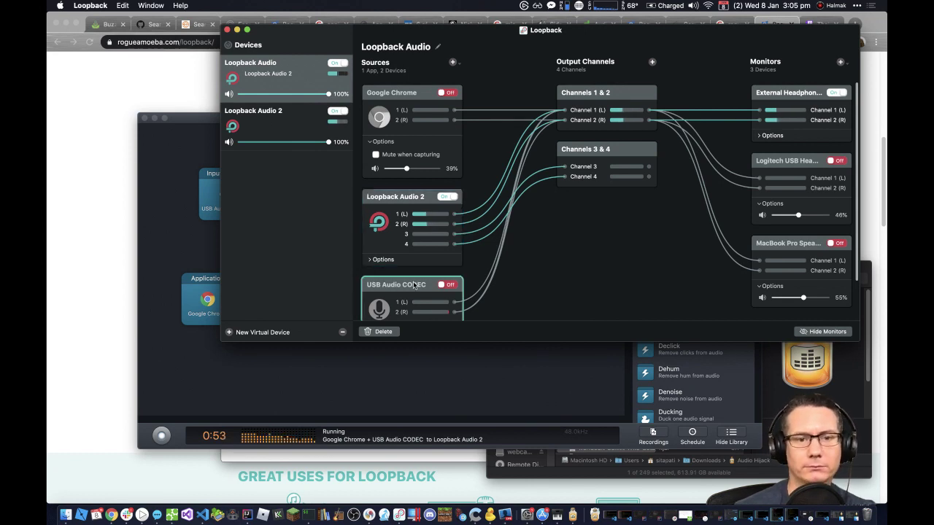
click(385, 332)
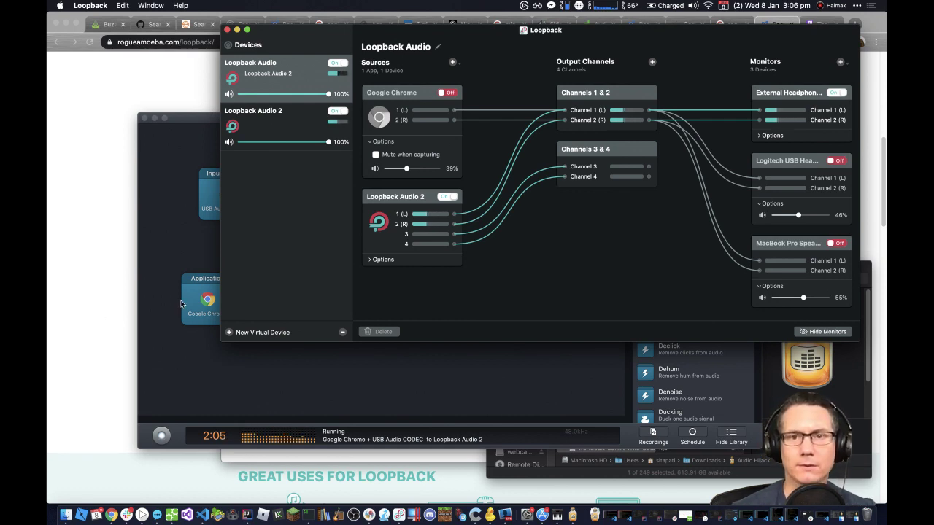
Step: Check the system's sound output device and bring up the running Podcast session in Audio Hijack
click(691, 6)
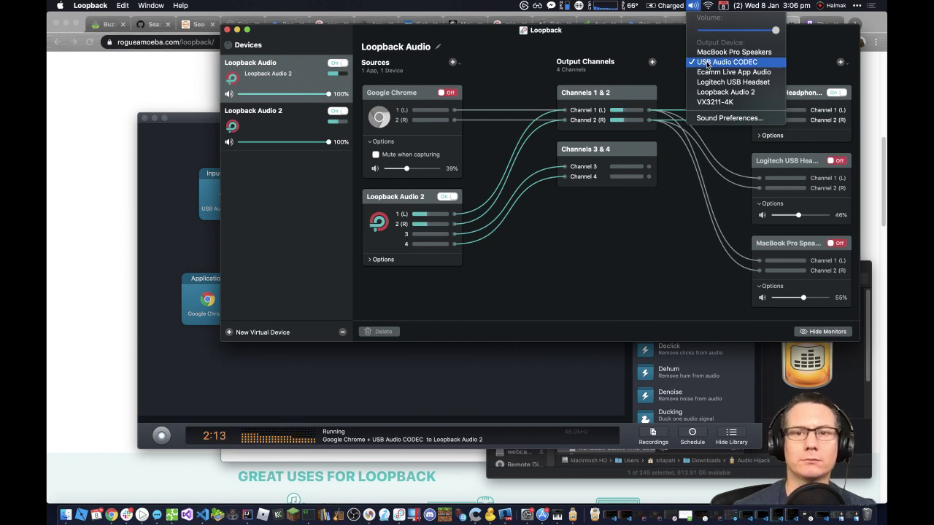
click(663, 49)
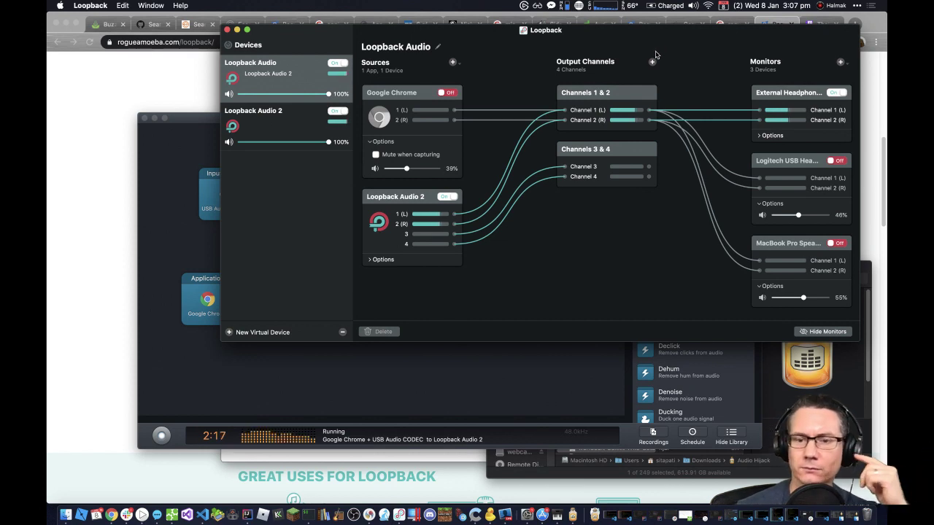
click(533, 388)
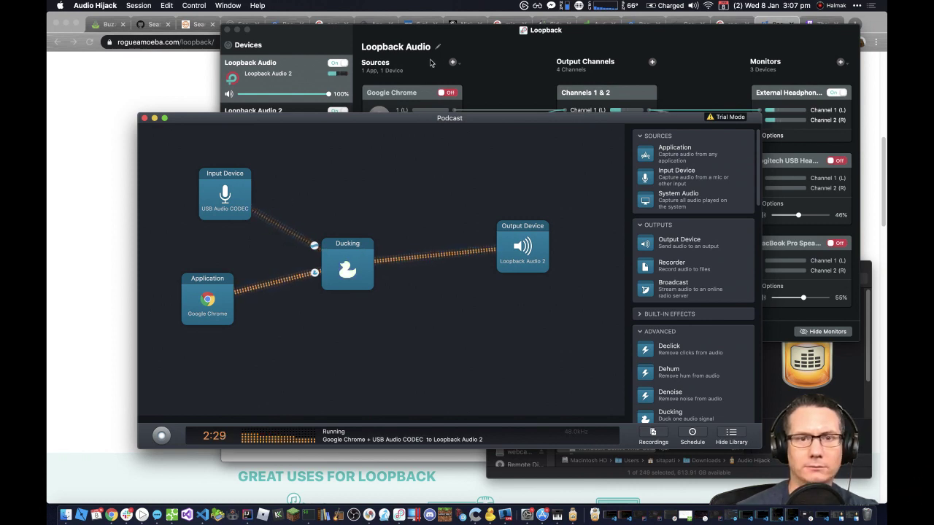
Step: In Loopback, switch off the Loopback Audio 2 source, switch on the Google Chrome source and set its volume to 100%
click(487, 34)
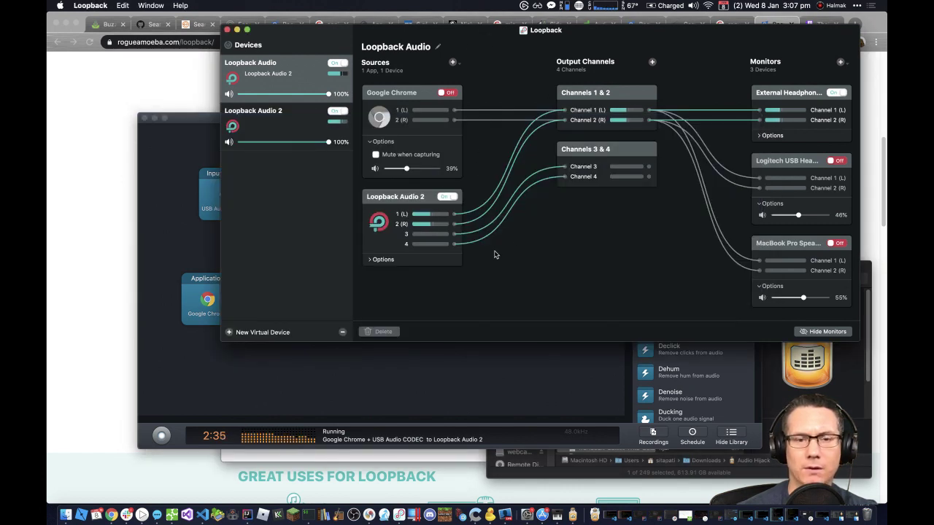
click(451, 198)
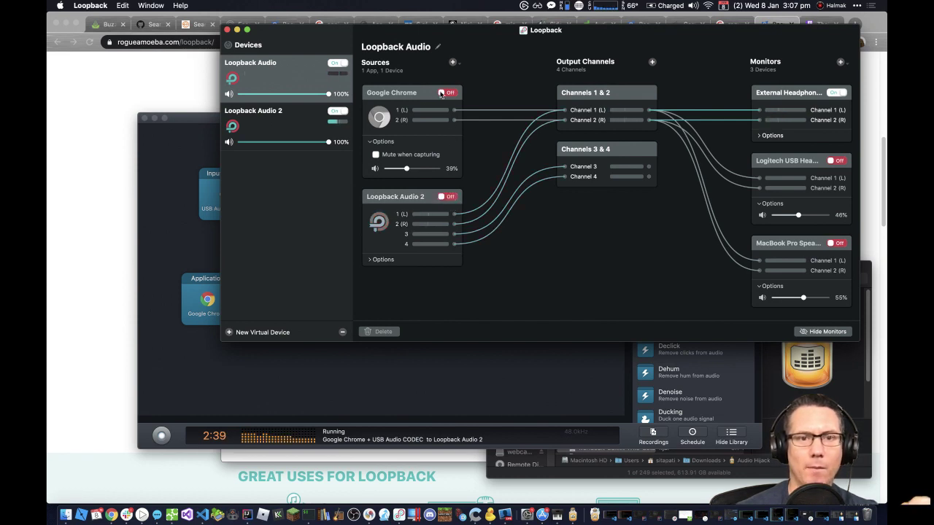
click(443, 94)
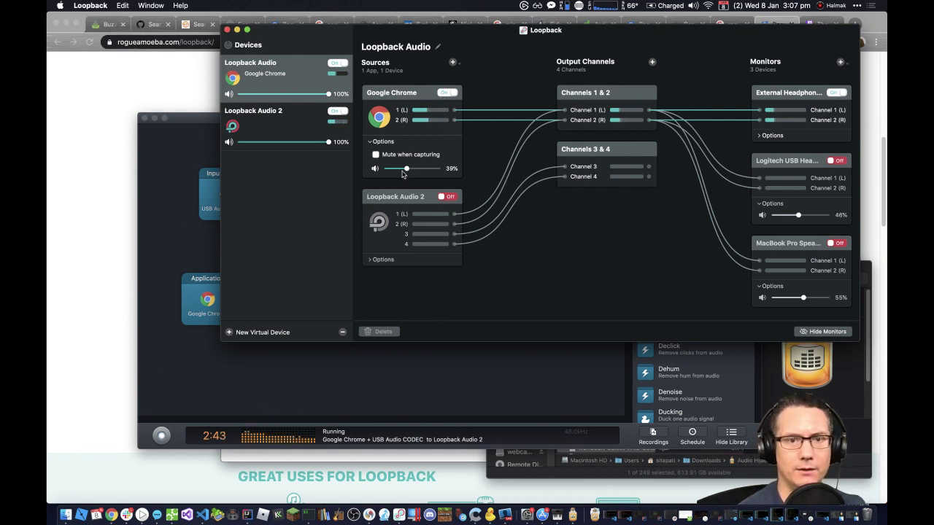
drag(406, 171, 443, 172)
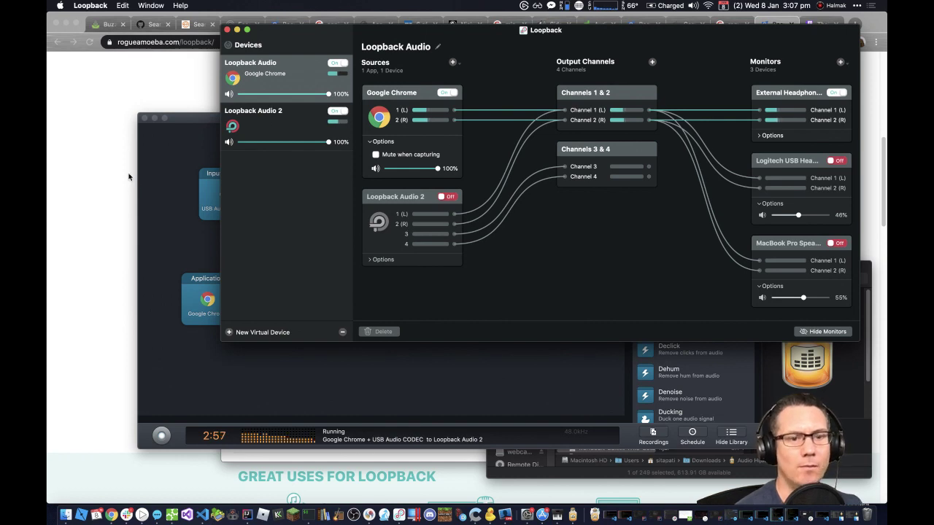
Step: Switch to Audio Hijack and try VU Meters blocks after the USB Audio CODEC input and the Google Chrome source
click(295, 375)
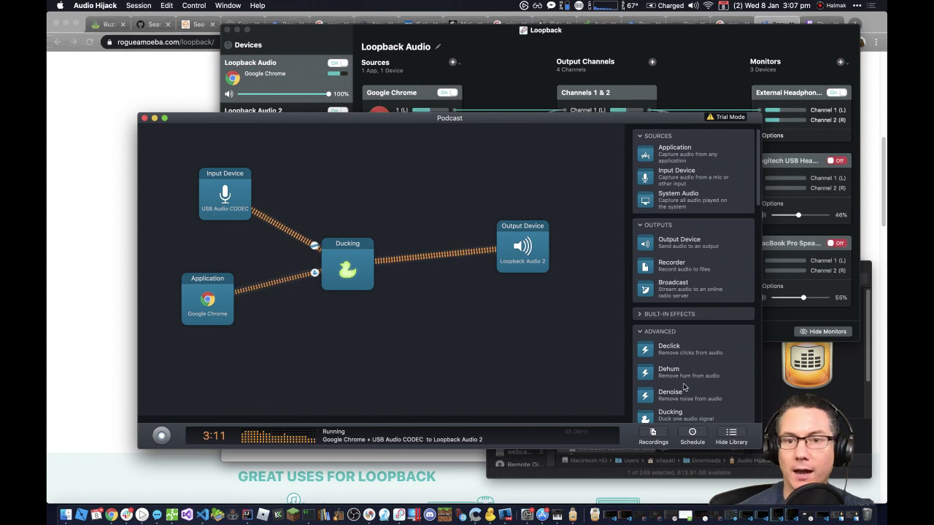
scroll(674, 287, down, 1)
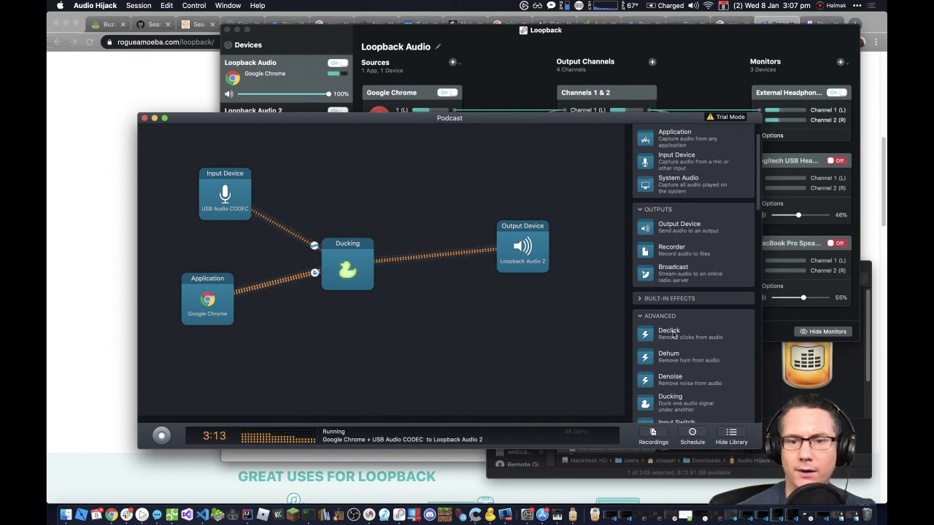
scroll(674, 335, down, 5)
scroll(674, 321, up, 6)
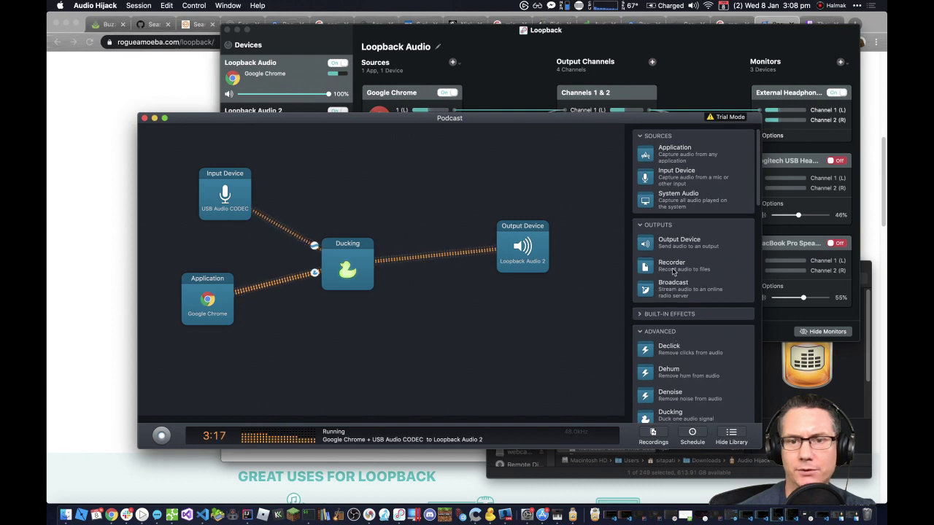
scroll(664, 277, down, 5)
scroll(673, 298, down, 8)
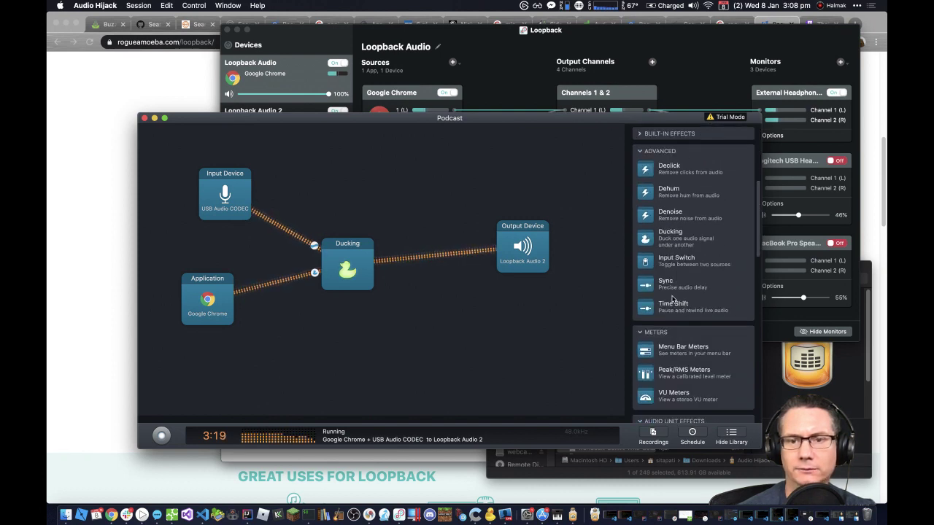
drag(699, 324, 704, 329)
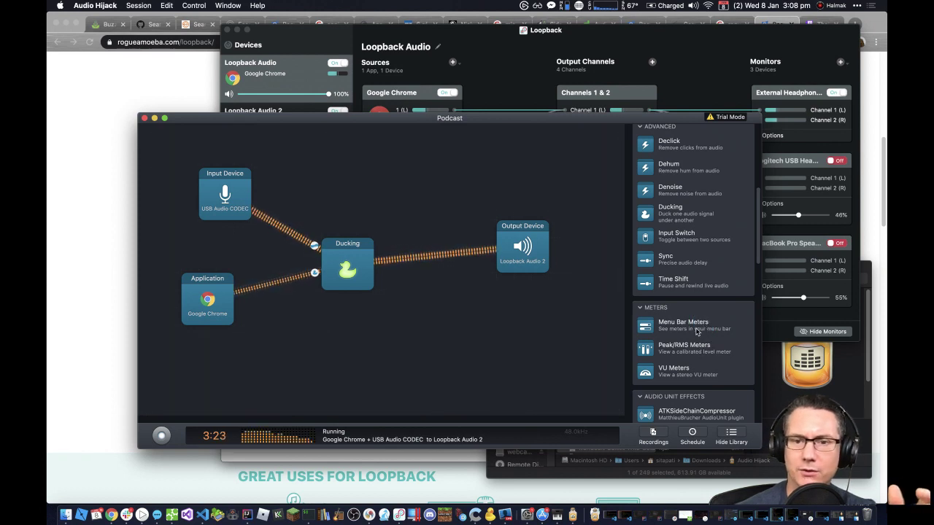
drag(697, 351, 320, 233)
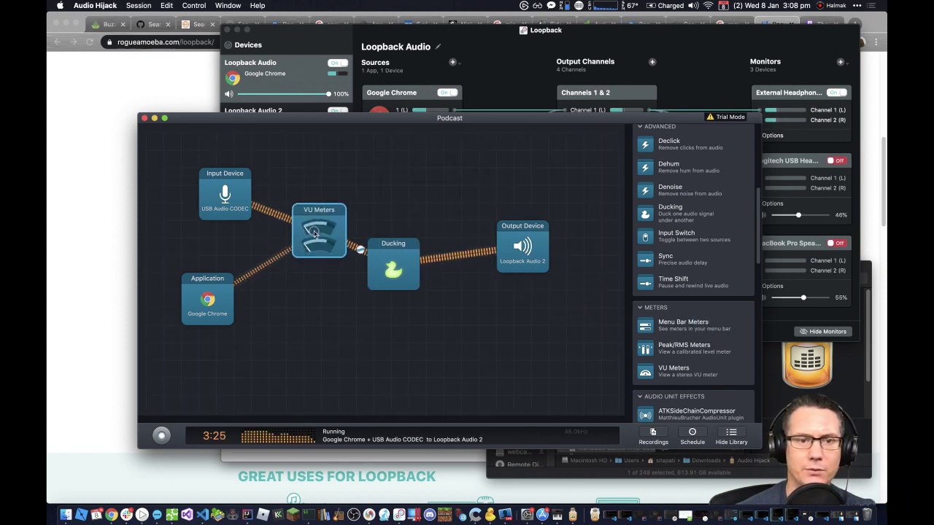
drag(704, 376, 304, 296)
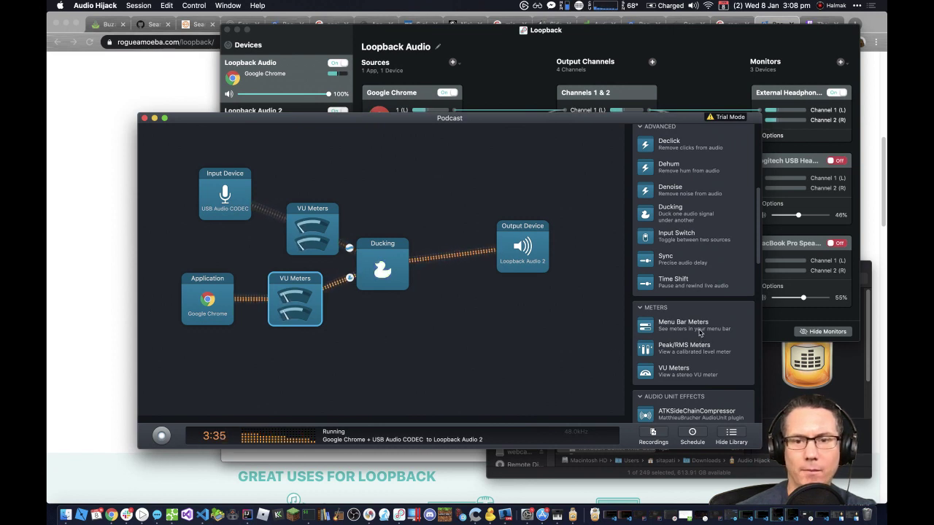
Step: Insert a Peak/RMS meter after the Google Chrome source and delete that branch's VU Meters block
drag(663, 360, 334, 306)
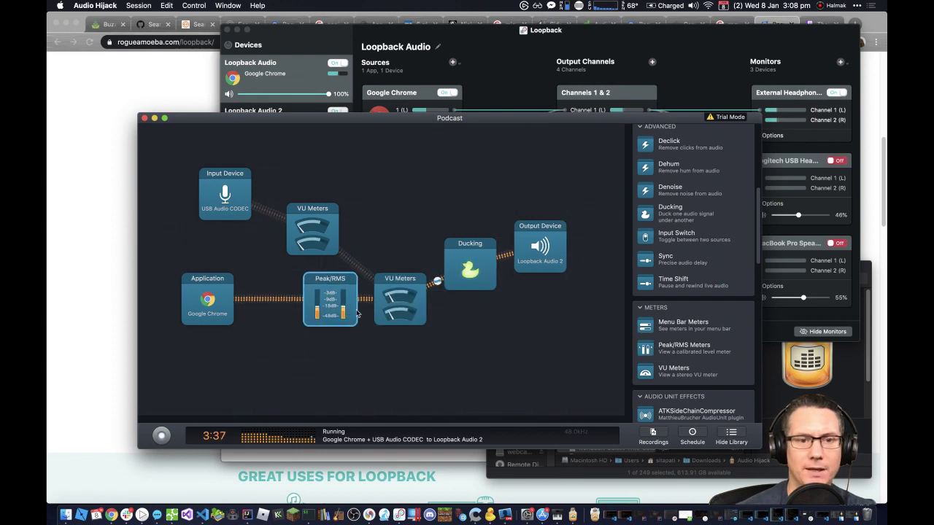
click(407, 282)
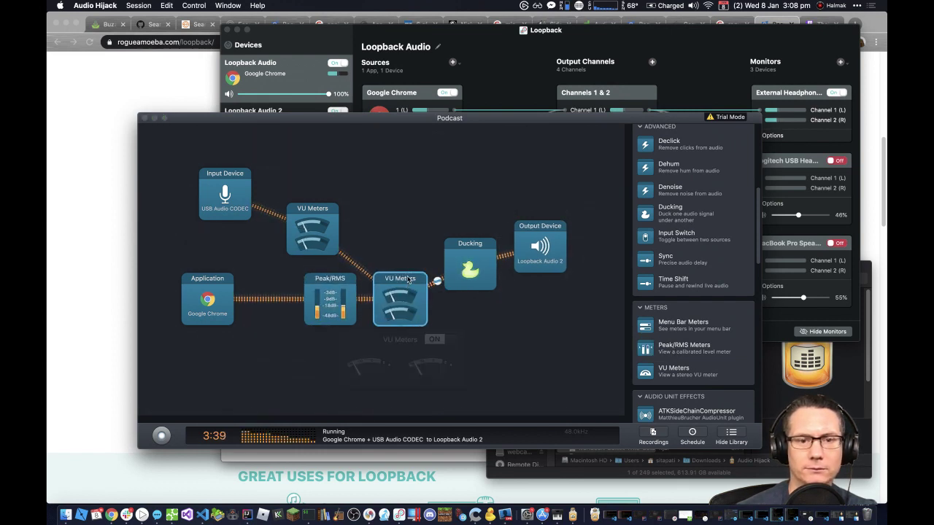
right_click(401, 285)
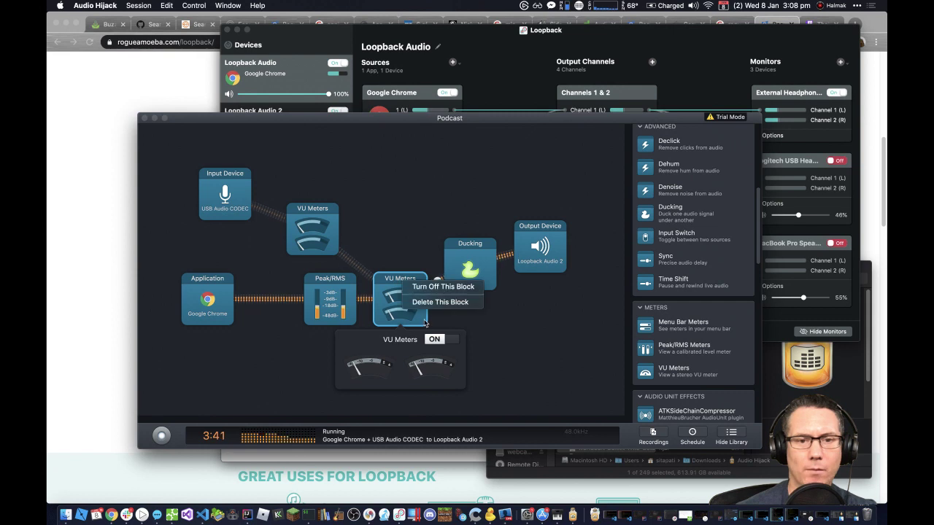
click(436, 302)
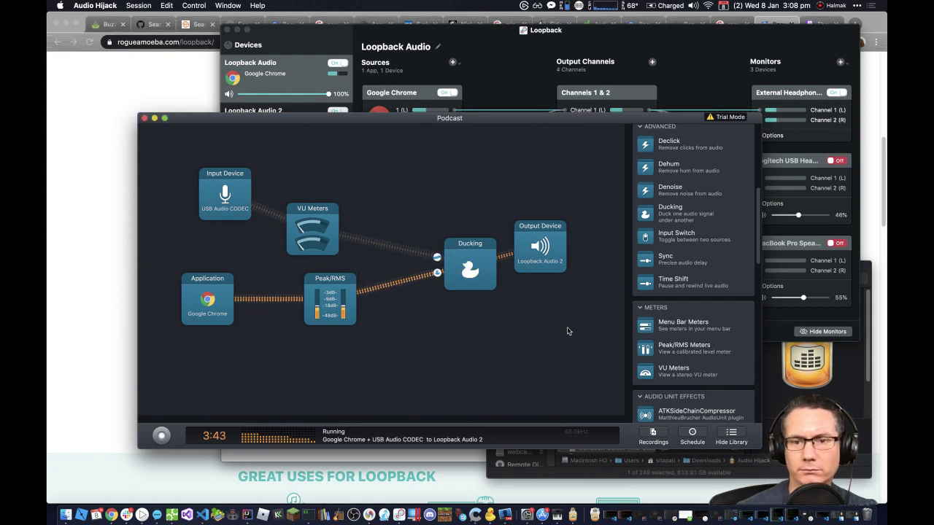
Step: Replace the microphone branch's VU Meters block with a Peak/RMS meter and move the Ducking block closer to the meters
drag(682, 348, 366, 253)
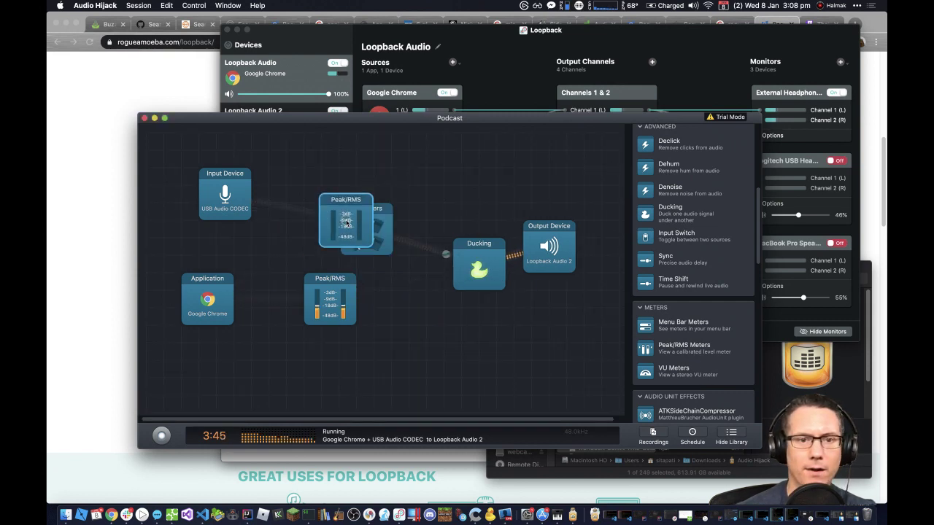
right_click(426, 212)
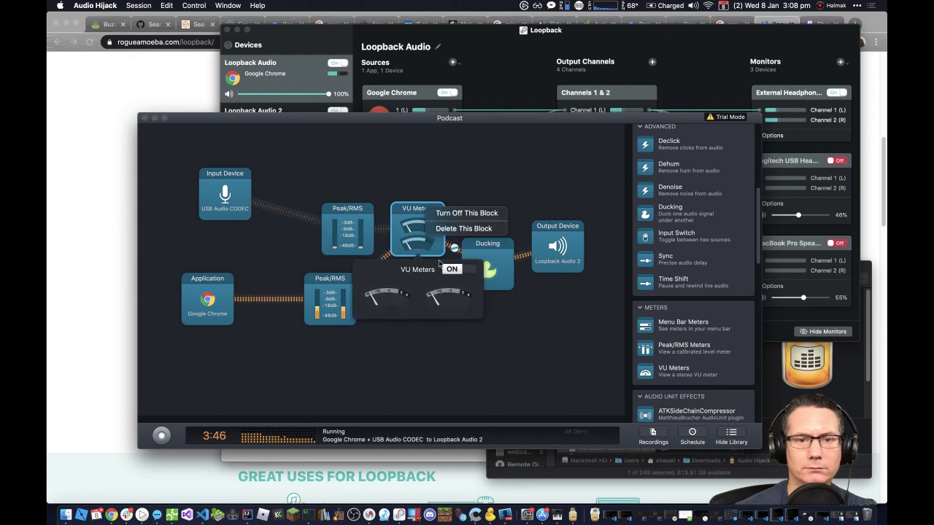
click(461, 229)
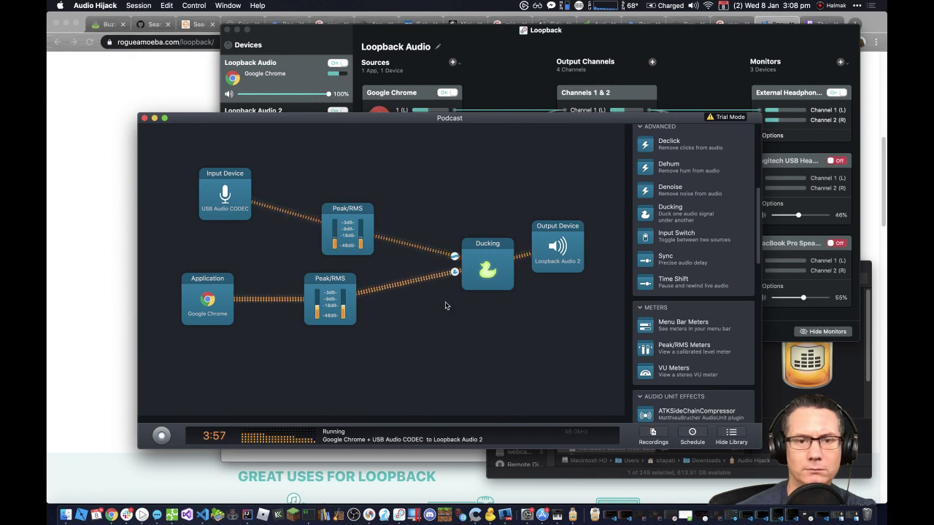
drag(487, 246, 434, 247)
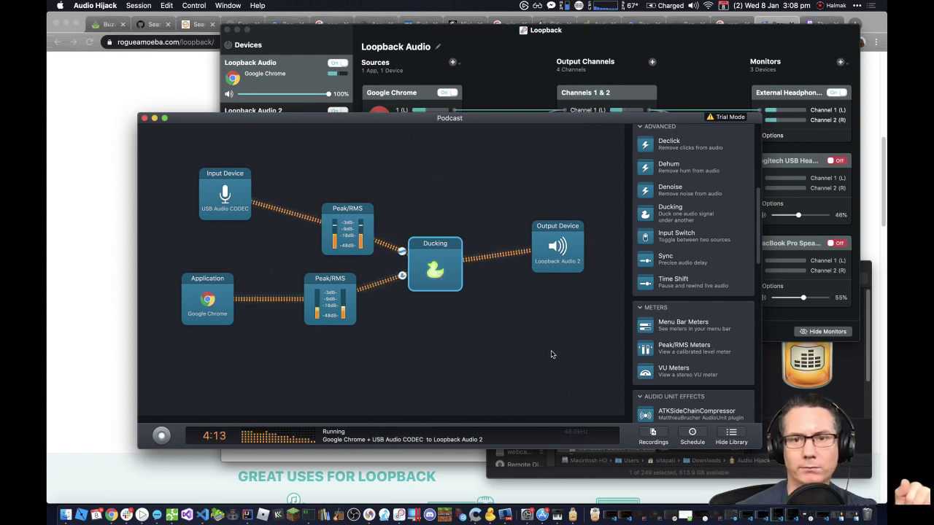
Step: Collapse the Meters, Audio Unit Effects, Advanced, Outputs and Sources sections of the block library
click(639, 307)
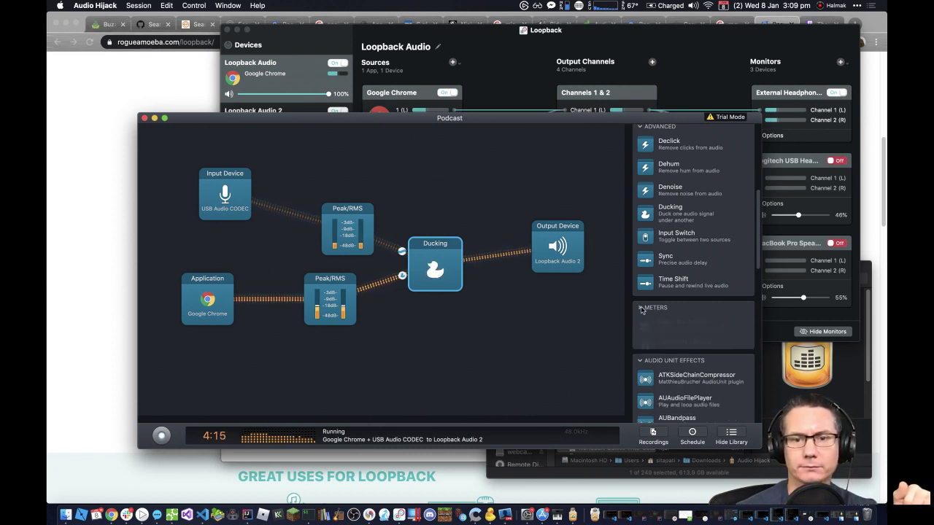
click(639, 327)
click(652, 303)
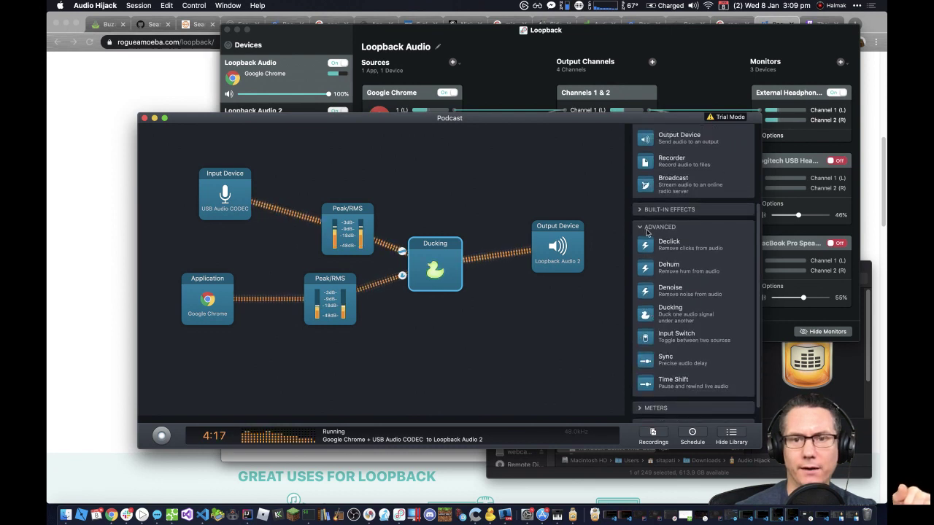
click(641, 229)
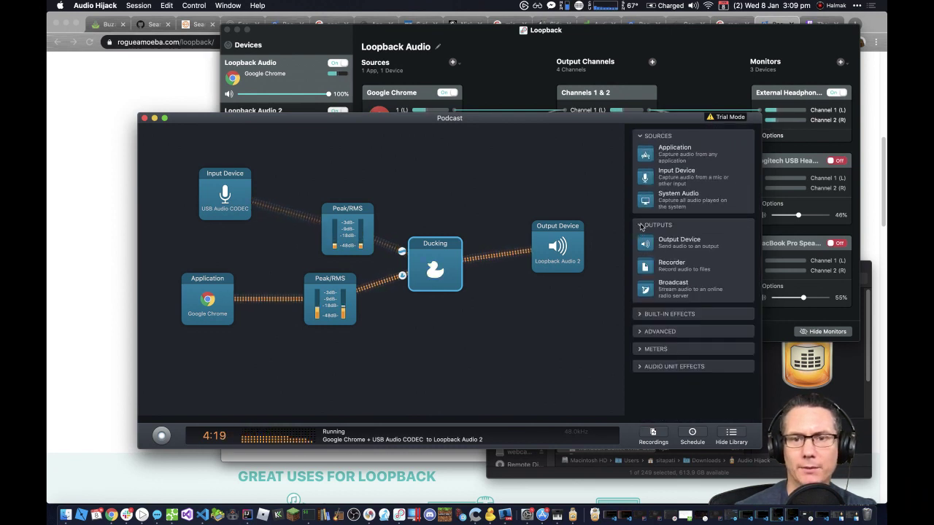
click(641, 225)
click(640, 137)
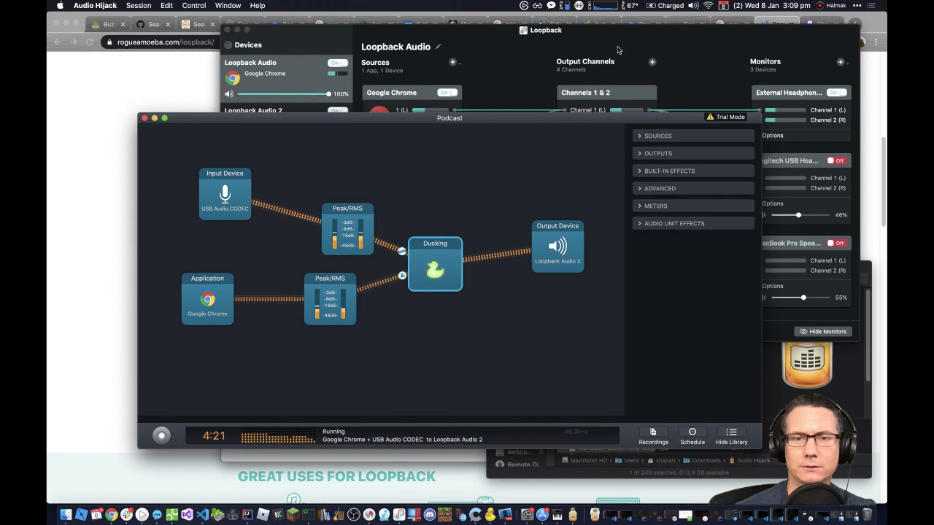
Step: Check the CPU load and the busiest processes in the system monitor
click(606, 6)
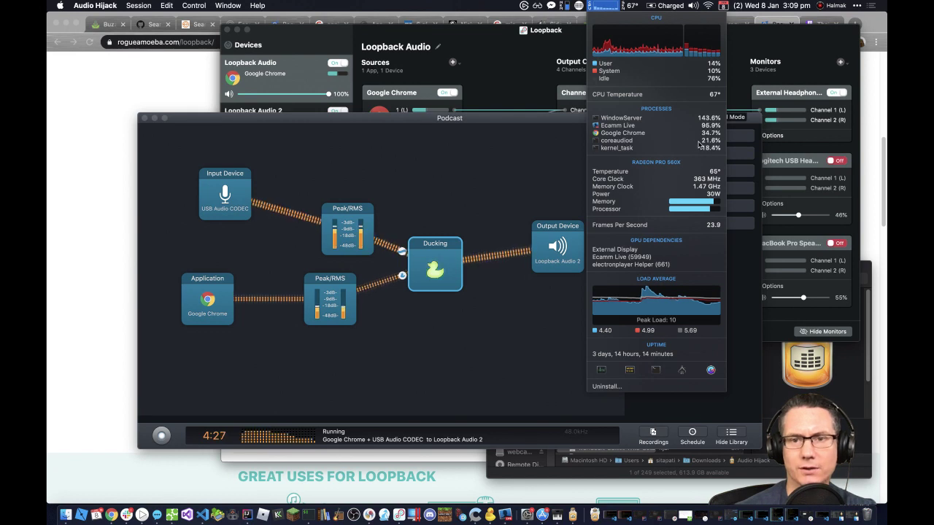
click(496, 186)
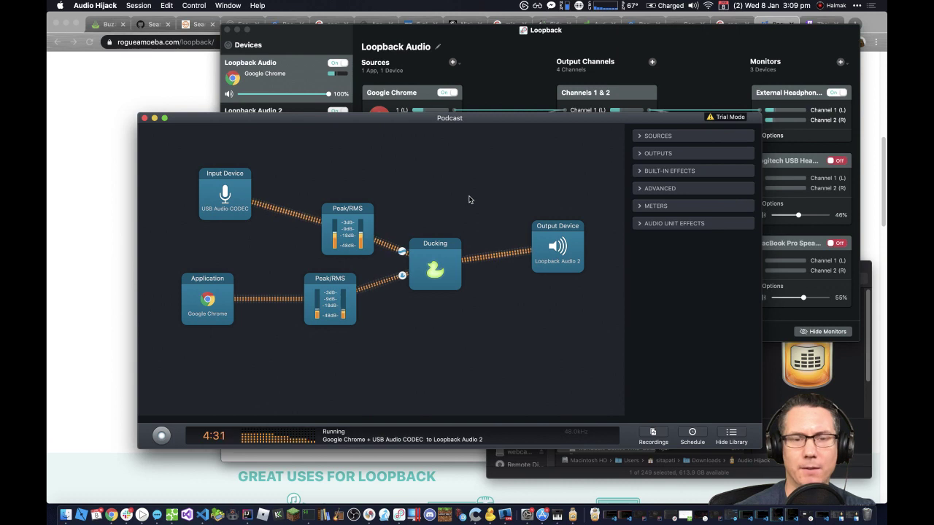
Step: Switch to Loopback and rename the Loopback Audio device as Live stream monitor
click(465, 32)
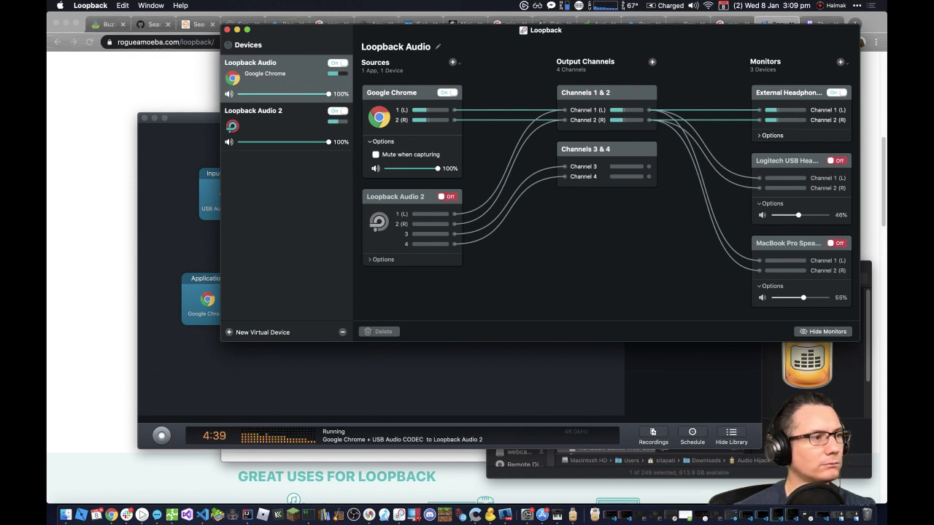
key(super+Tab)
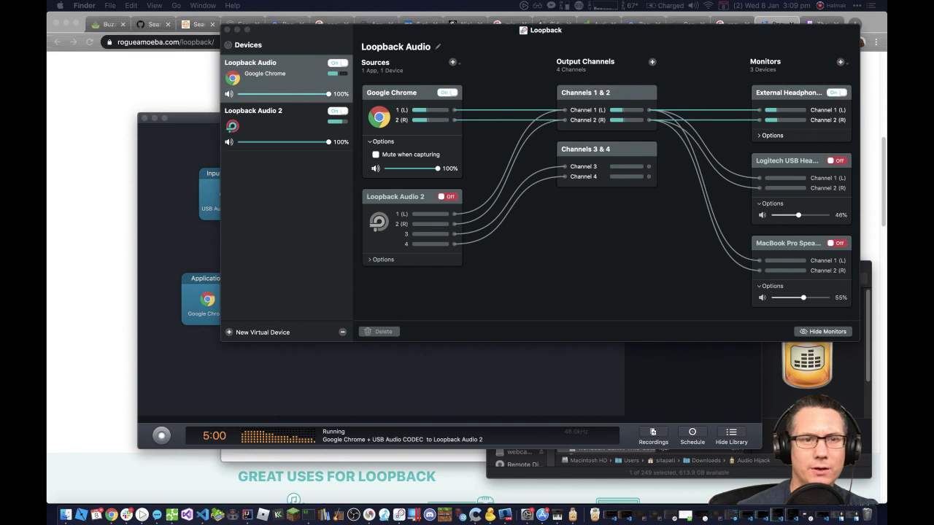
click(284, 76)
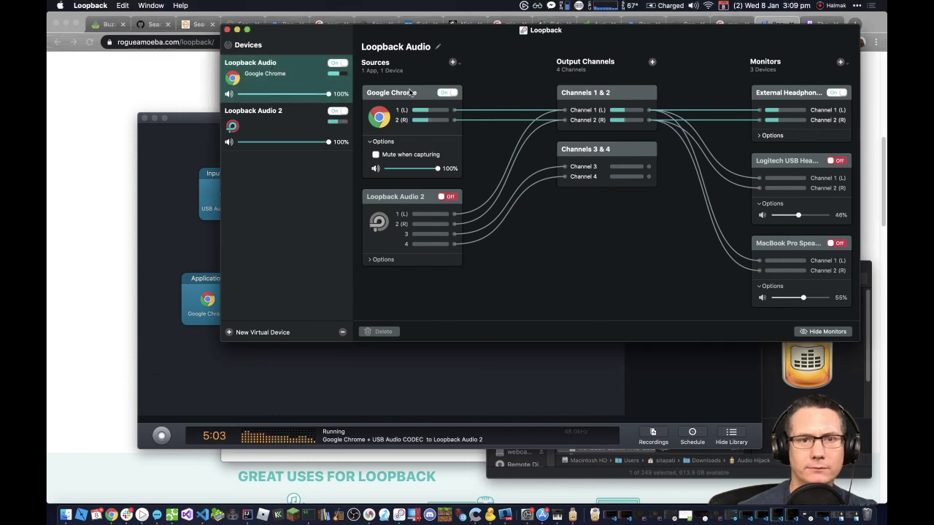
click(436, 47)
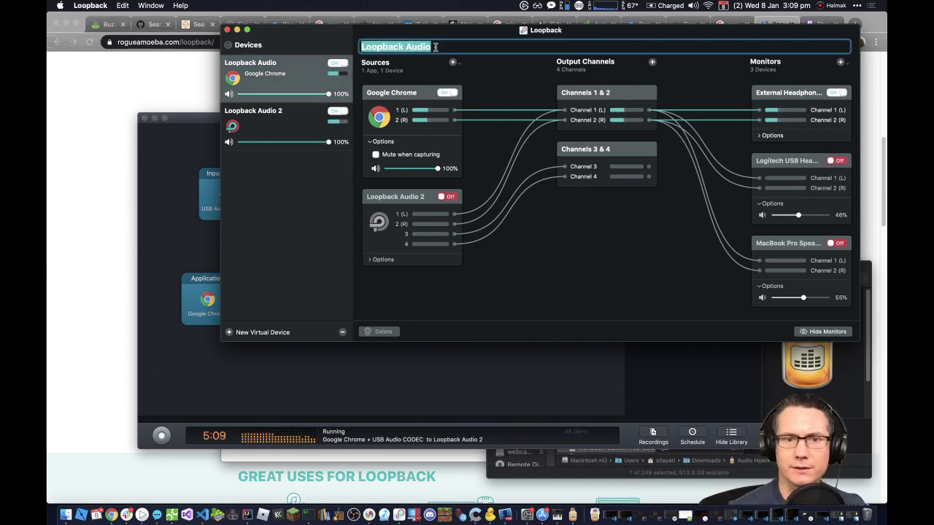
text(Live)
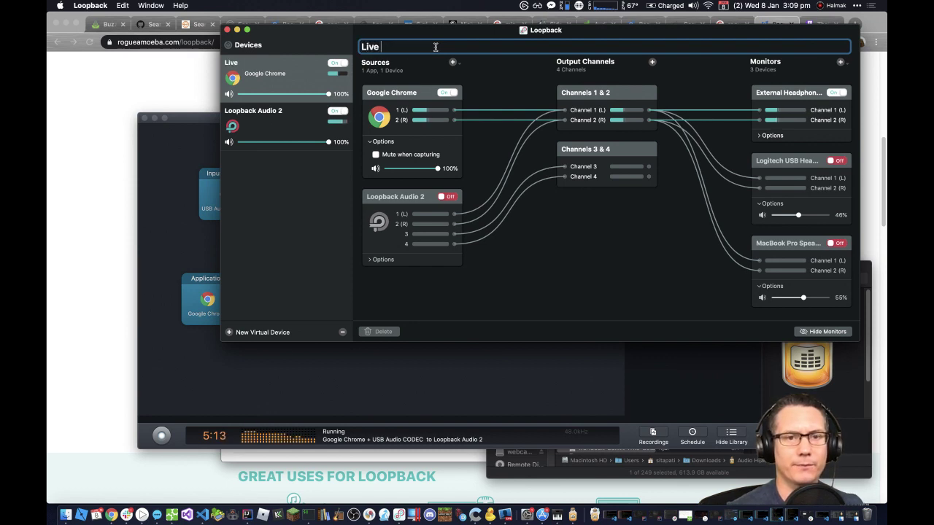
text( stream m)
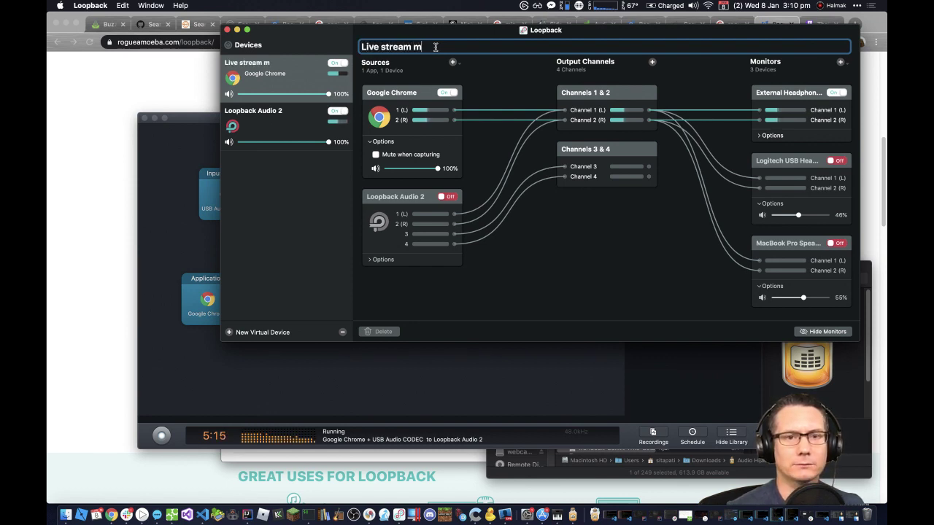
text(onitor)
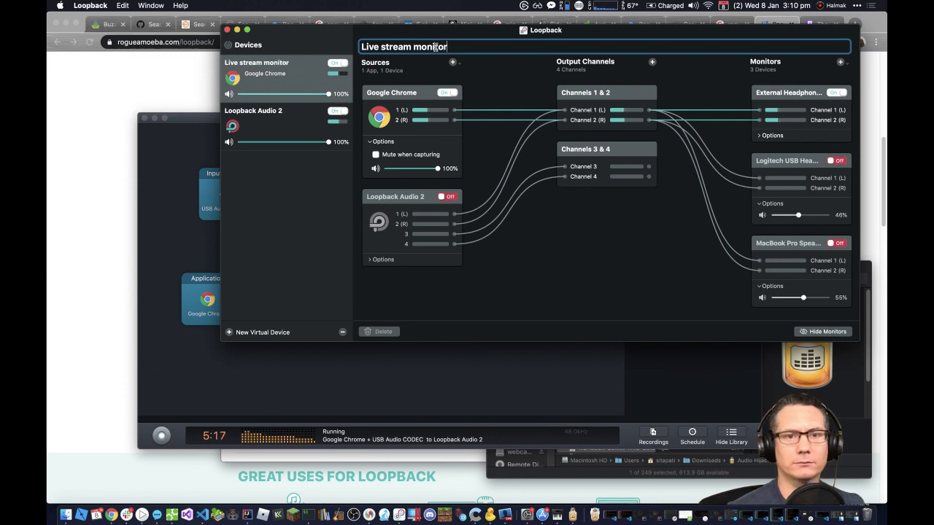
Step: Confirm the Live stream monitor name and rename the Loopback Audio 2 device as Livestream with ducking
key(Return)
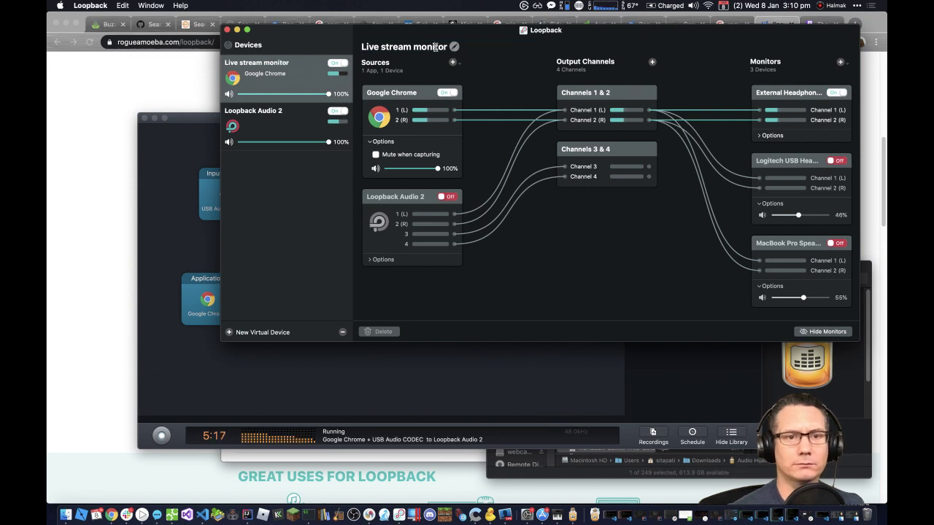
click(297, 112)
click(444, 48)
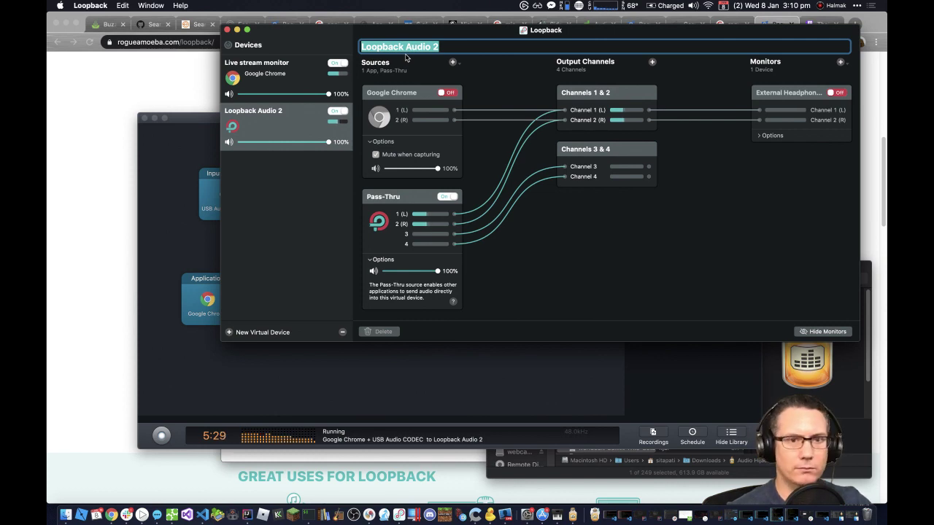
key(BackSpace)
text(Live)
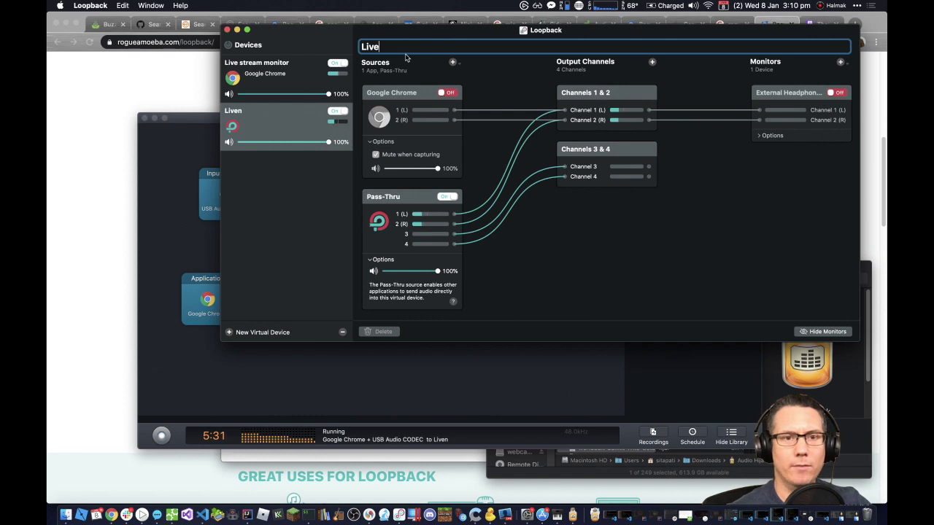
text(nstream )
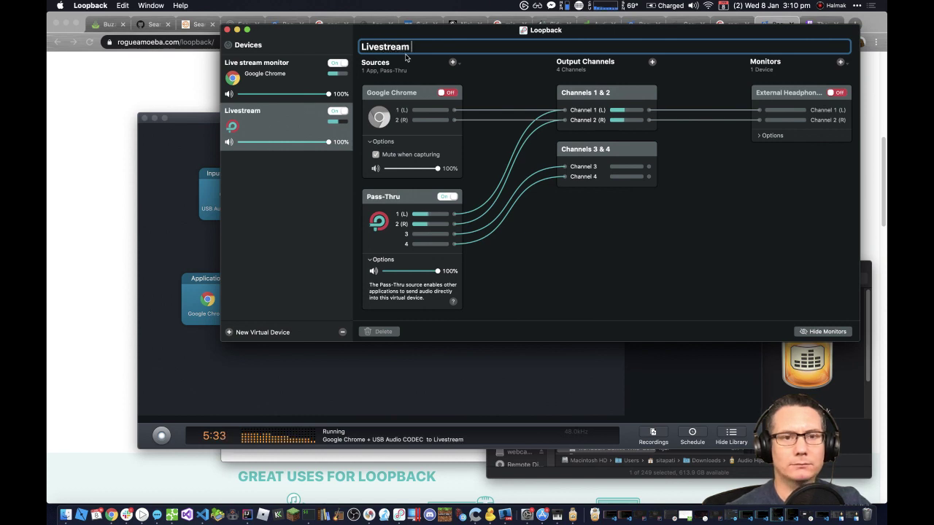
text(wi)
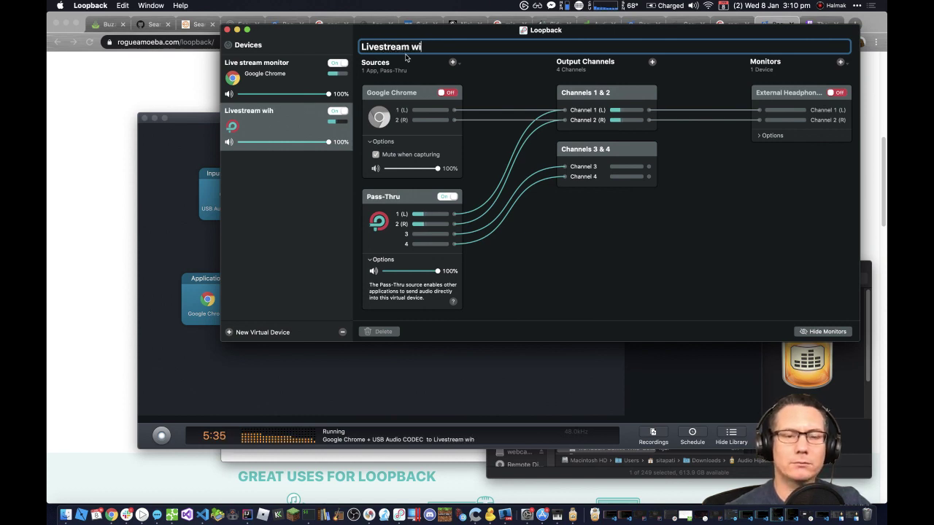
text(t)
text(h)
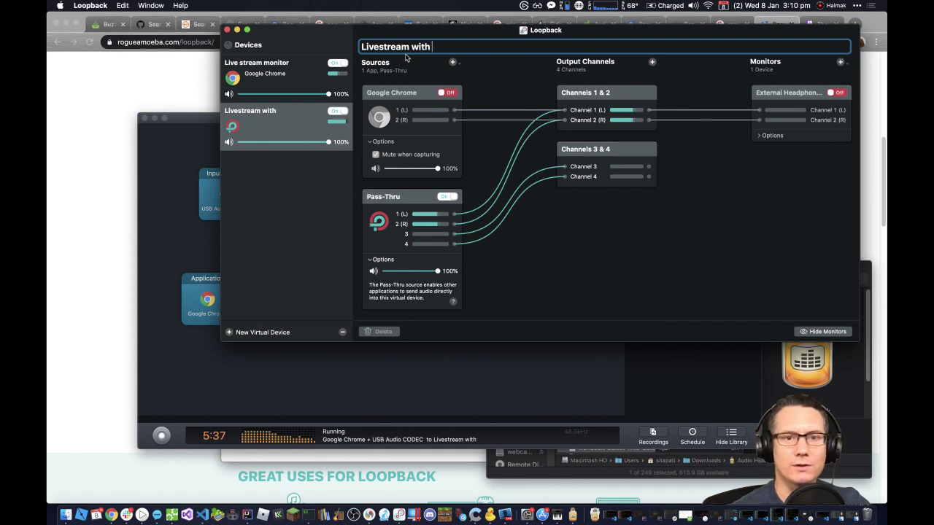
text( duc)
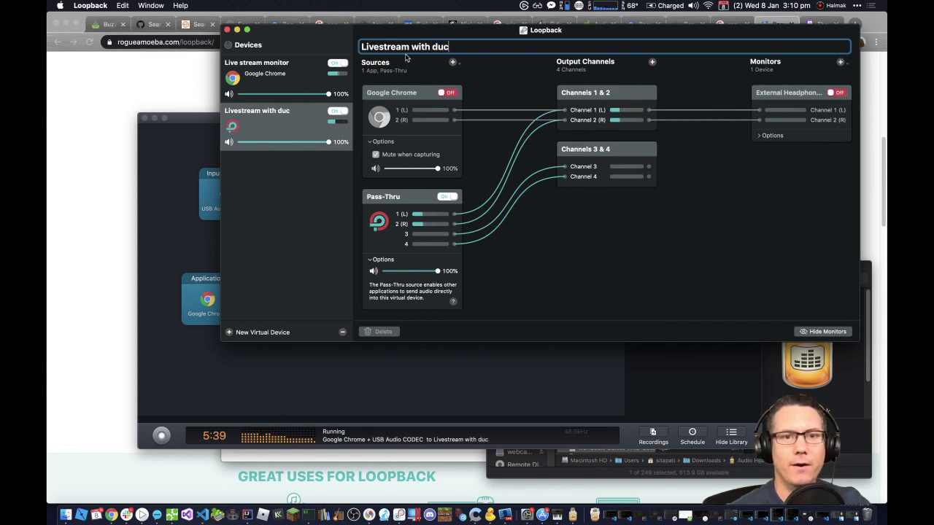
text(king)
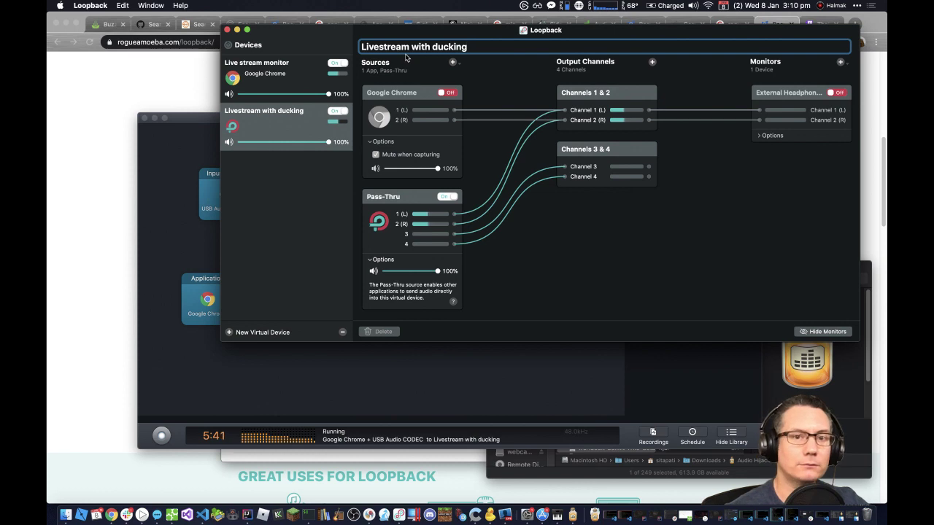
key(Return)
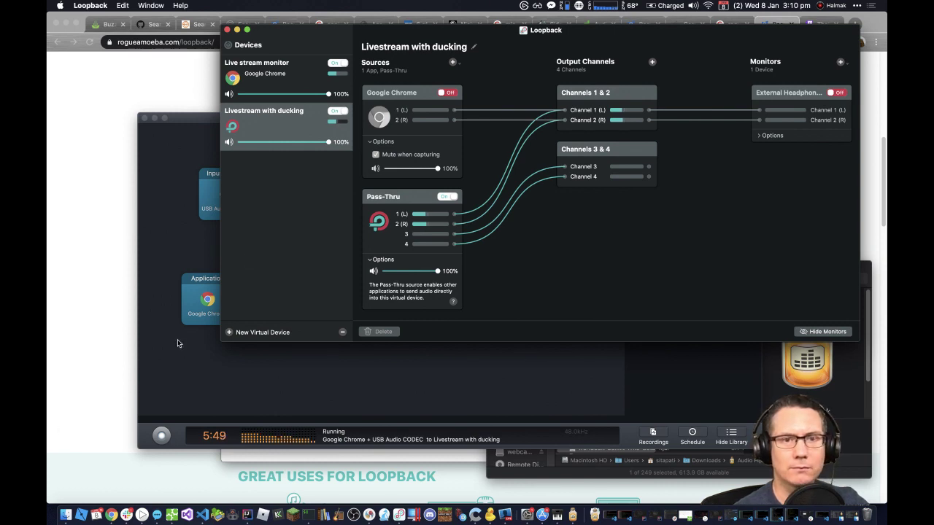
Step: Switch to Audio Hijack and check the audio device settings of the Output Device block
click(233, 358)
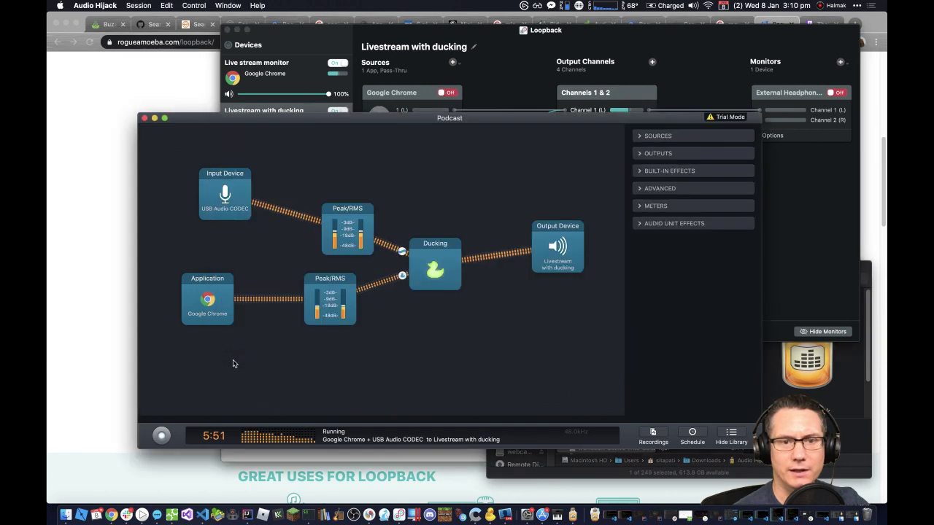
click(557, 269)
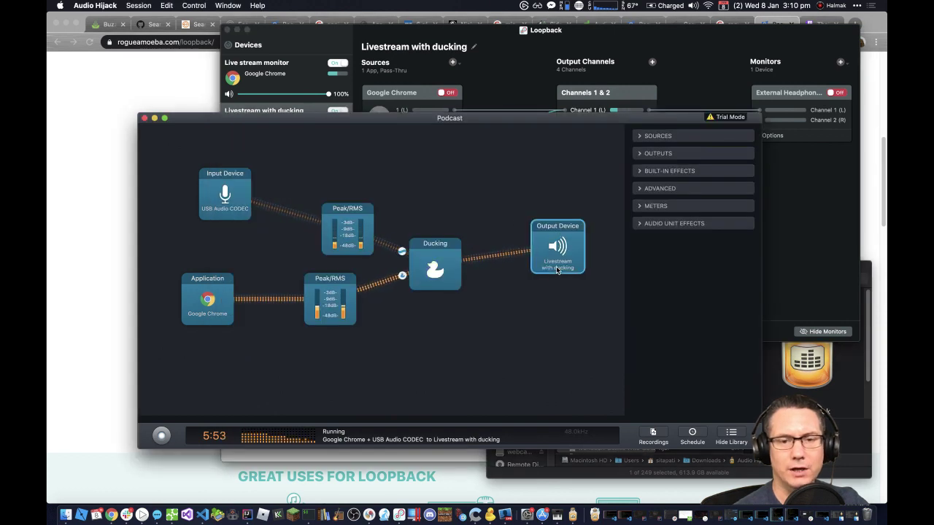
click(557, 270)
click(557, 270)
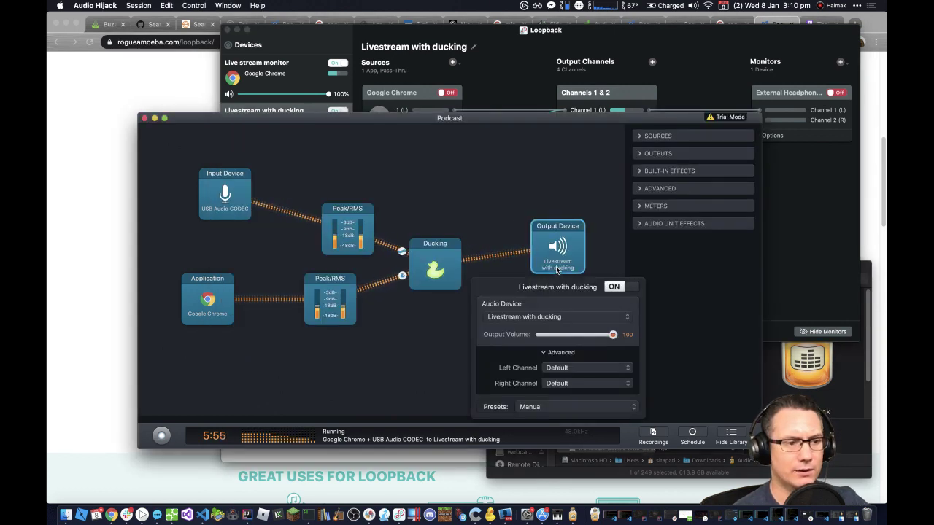
click(558, 270)
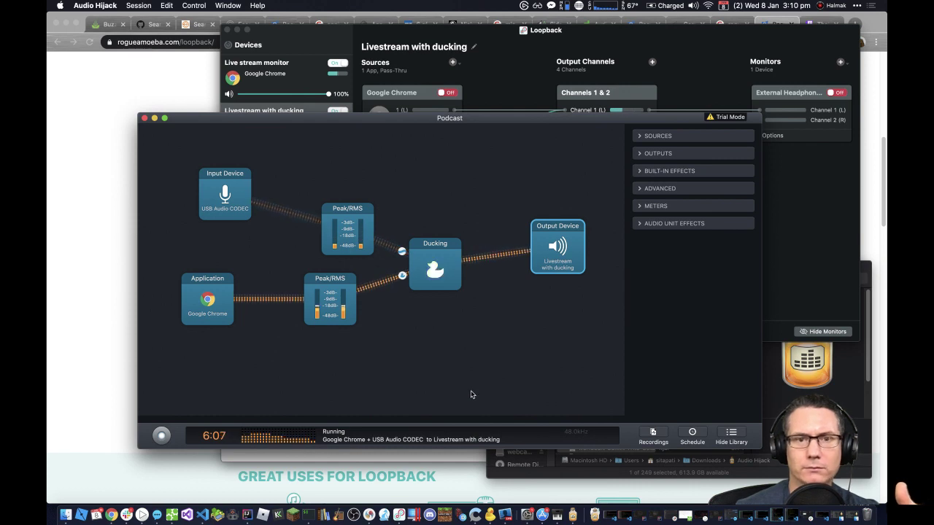
Step: Switch to Loopback and, for the Live stream monitor device, enable the Livestream with ducking source and disable the Google Chrome source
click(483, 37)
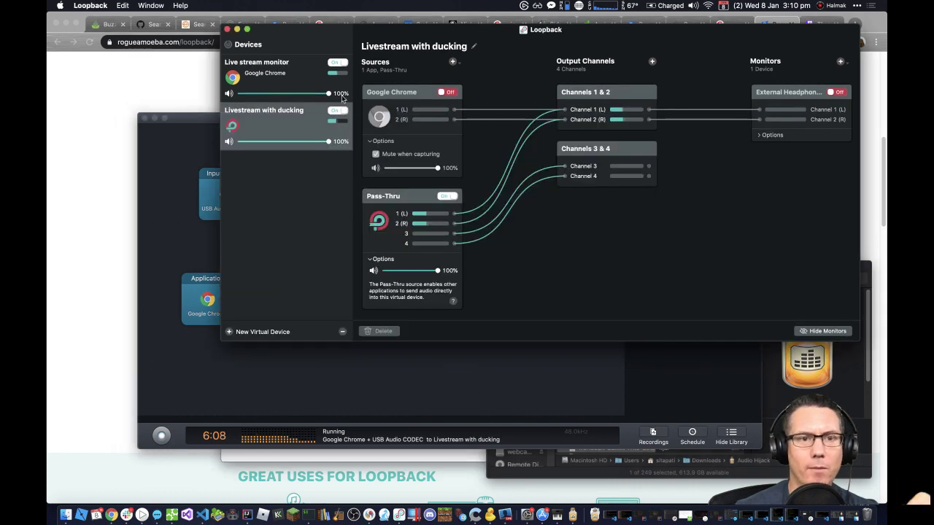
click(303, 85)
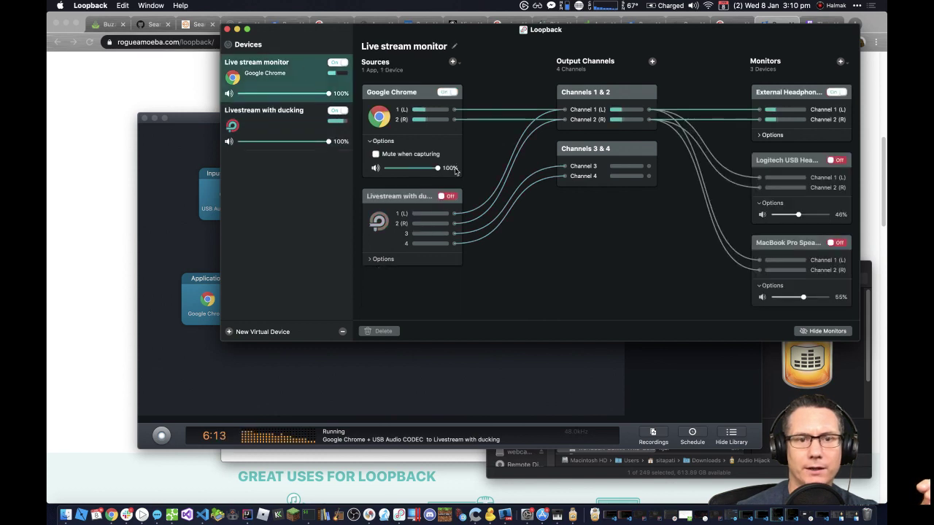
click(443, 197)
click(446, 92)
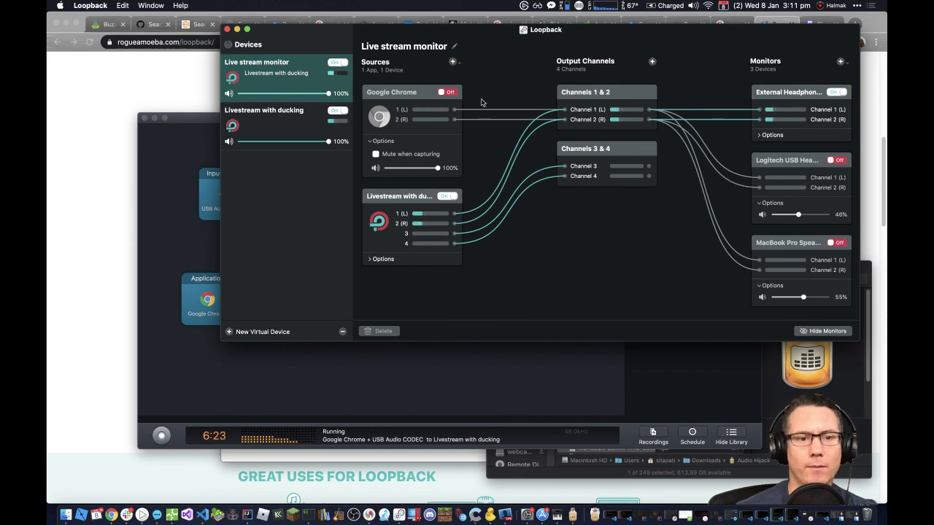
Step: Switch to Chrome and open the Audio Hijack purchase page from the Rogue Amoeba store to view its licence price
click(102, 223)
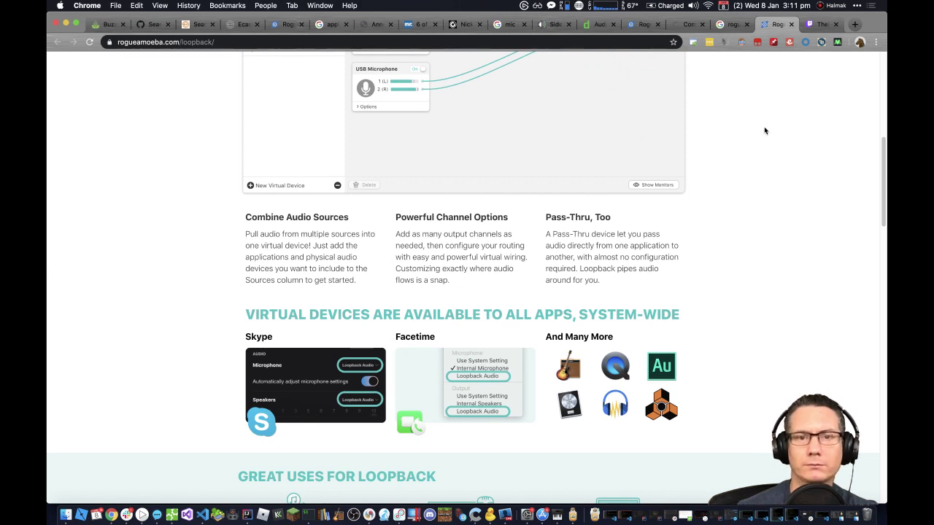
scroll(757, 146, up, 10)
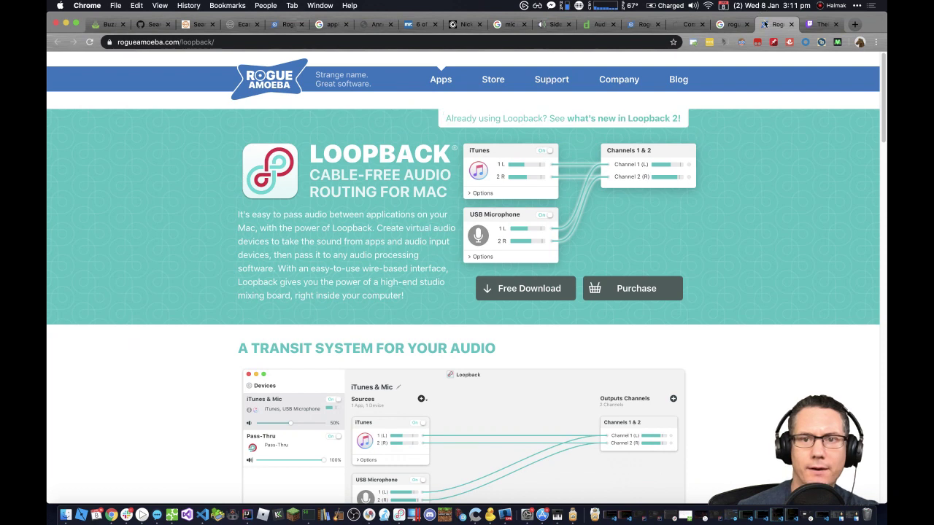
click(735, 26)
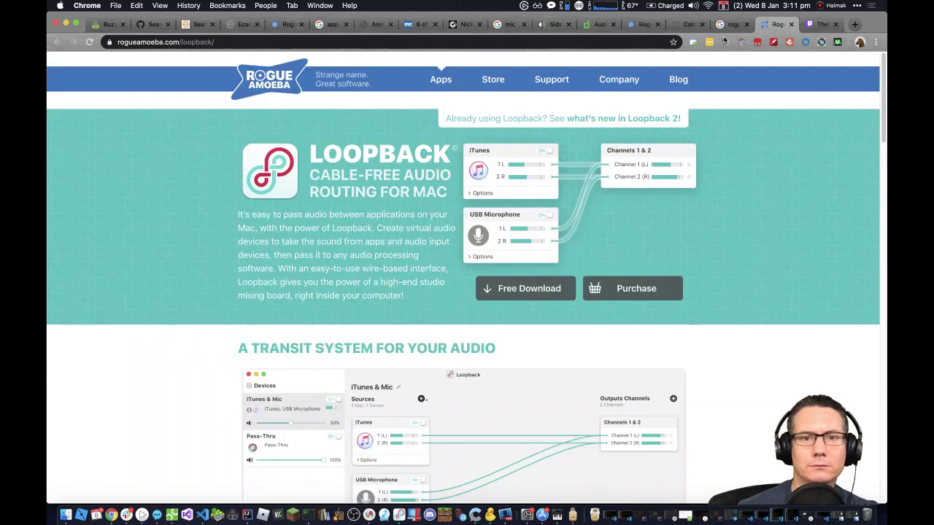
click(777, 24)
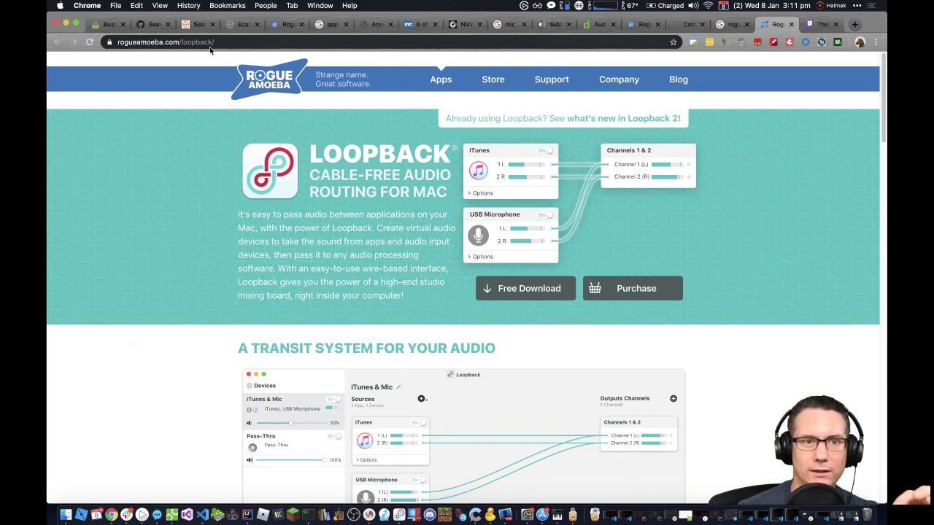
click(494, 80)
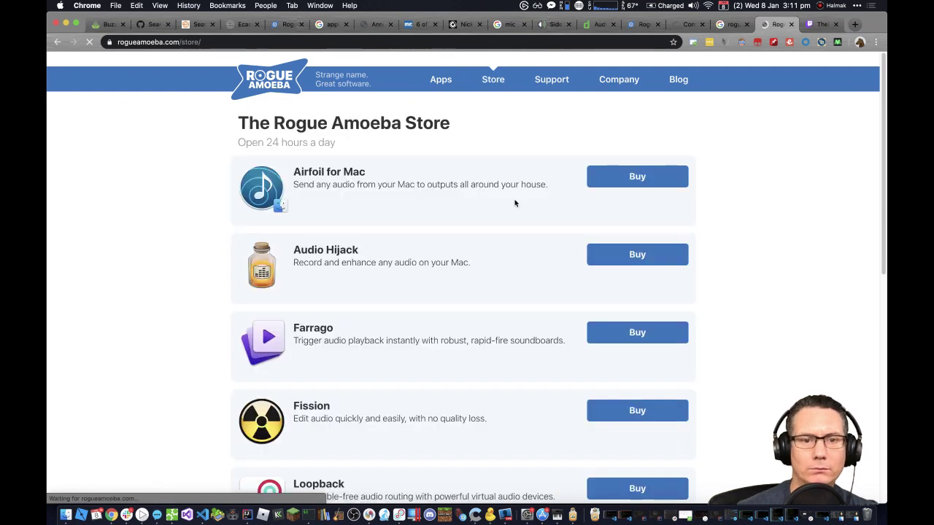
scroll(514, 202, down, 1)
click(626, 240)
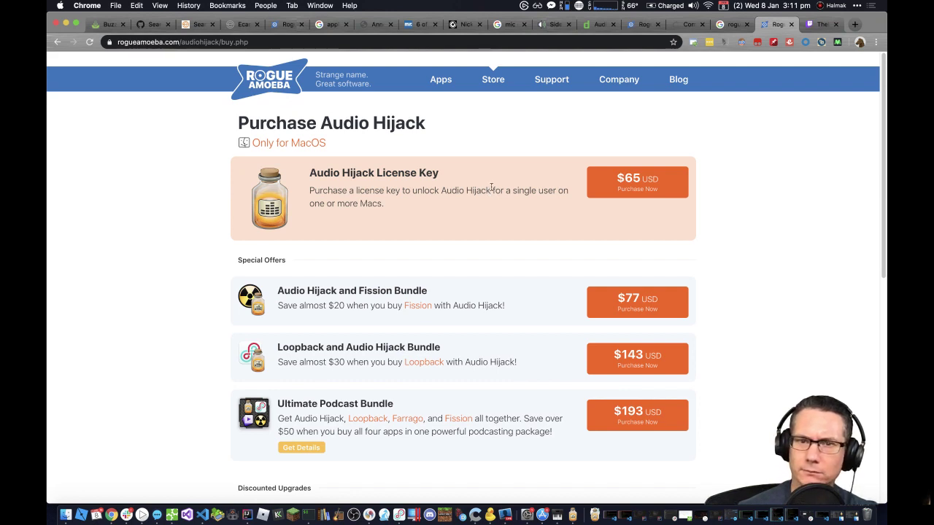
click(641, 183)
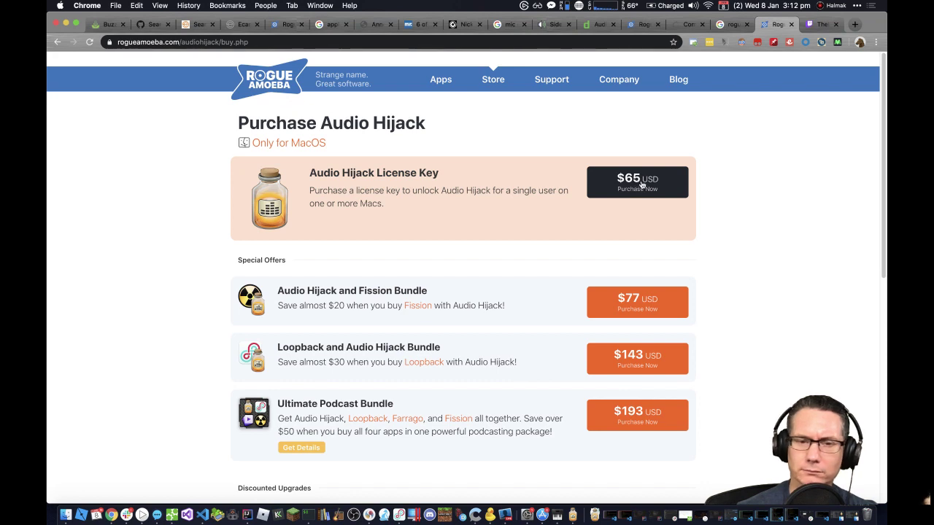
Step: Download the free sample of the Take Control of Audio Hijack eBook through a new tab
scroll(528, 252, down, 5)
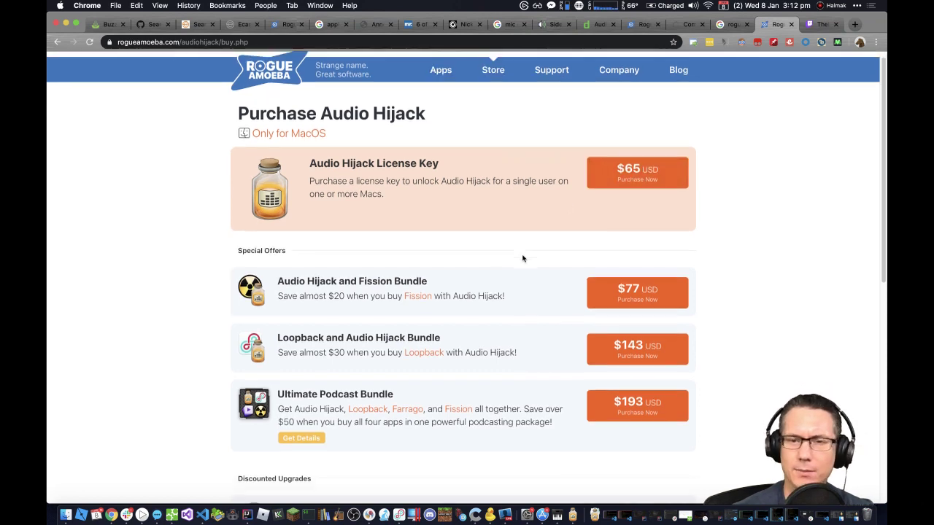
scroll(522, 258, down, 5)
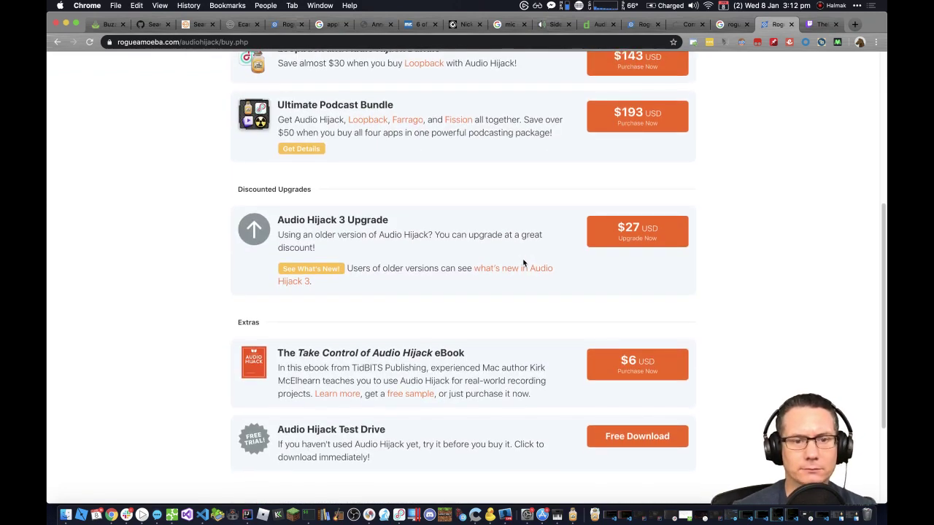
scroll(523, 263, up, 1)
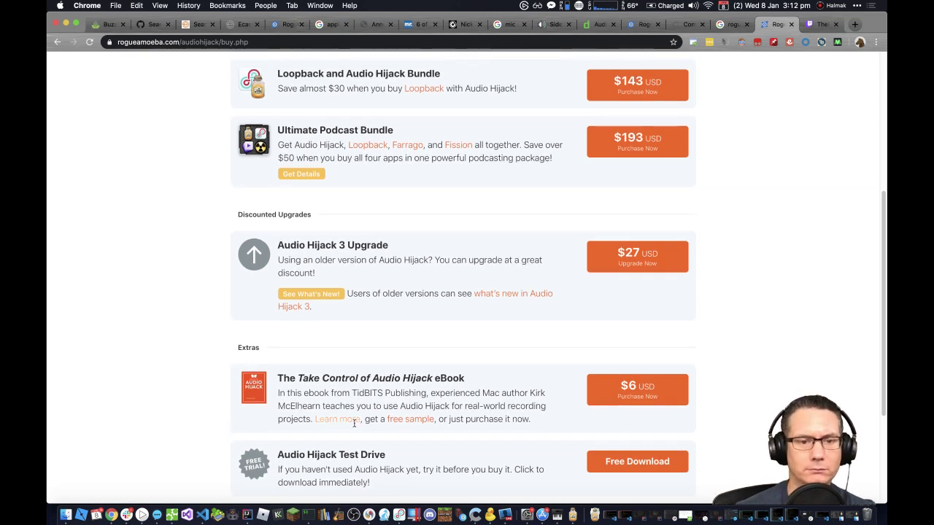
right_click(407, 420)
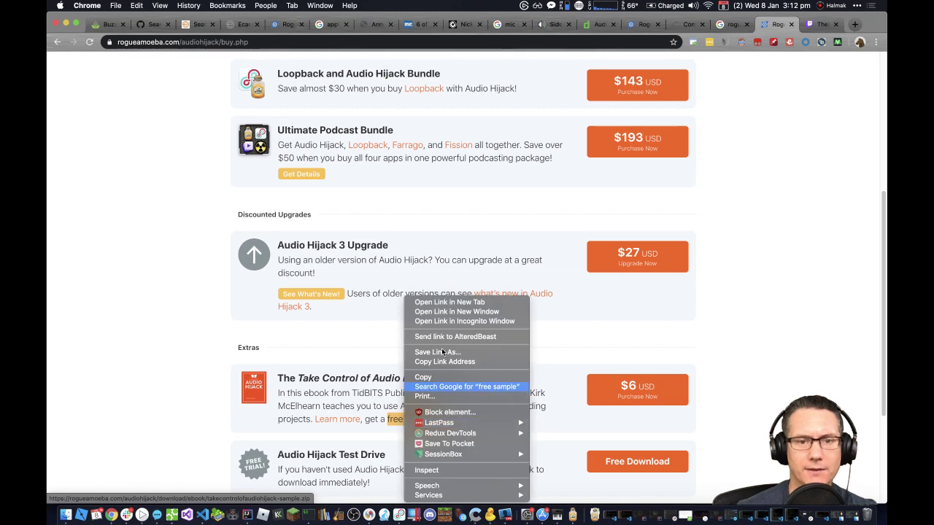
click(459, 300)
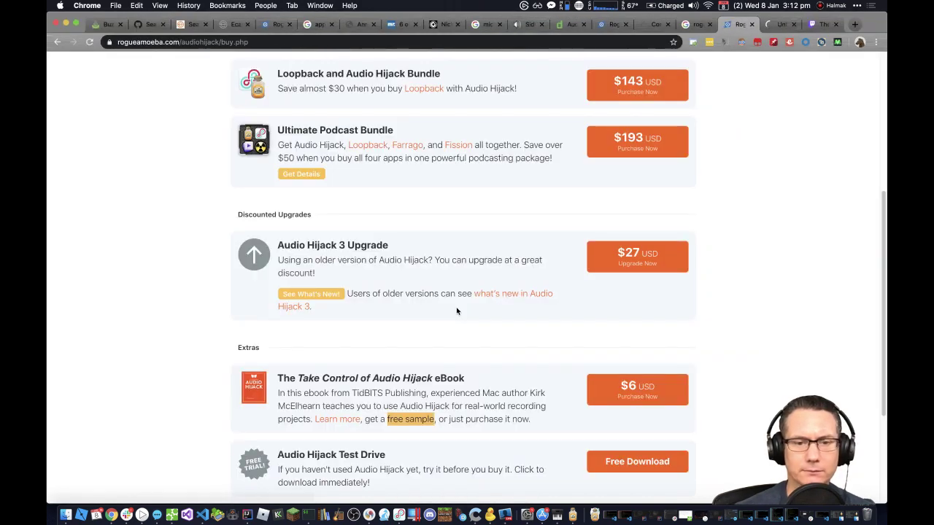
scroll(457, 312, down, 2)
scroll(457, 311, up, 10)
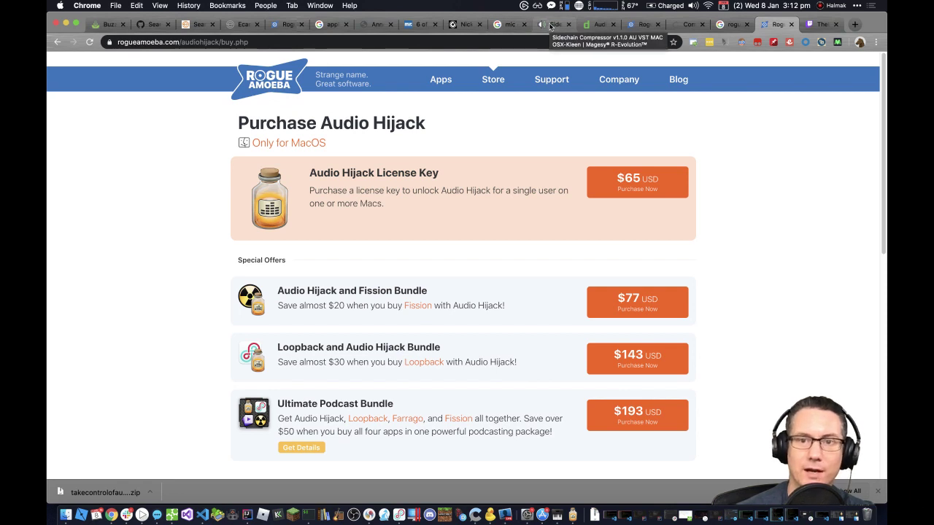
Step: Search Google for "ecamm secret screen" in the tab showing the Apple Support article
click(686, 25)
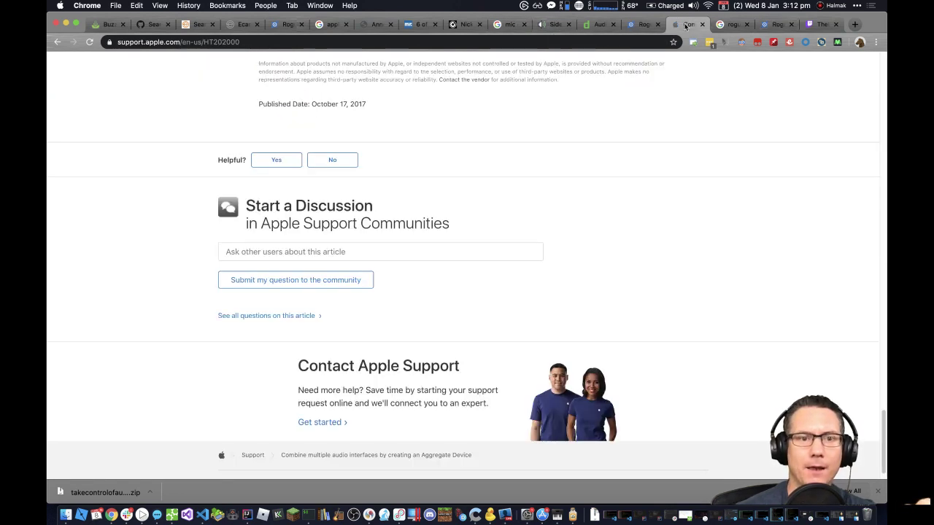
click(274, 44)
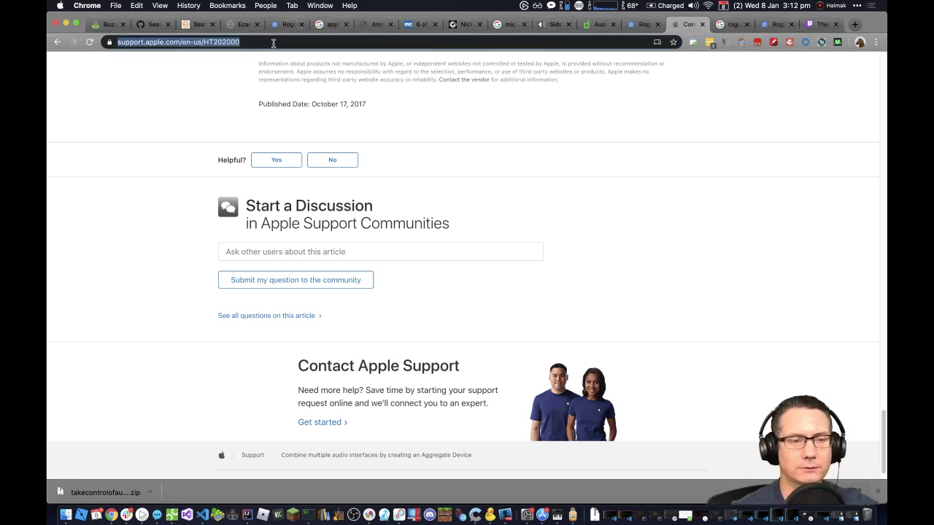
text(ec)
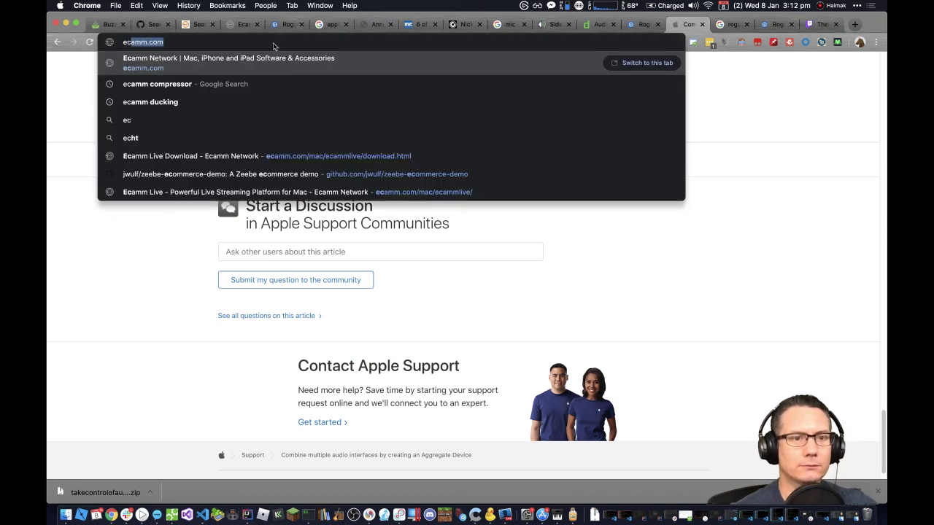
text(amm secre)
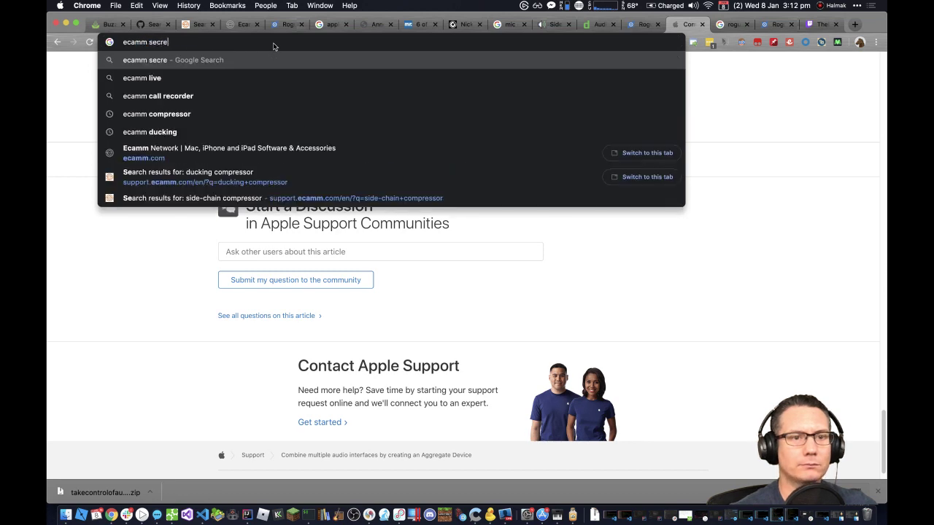
text(t screen)
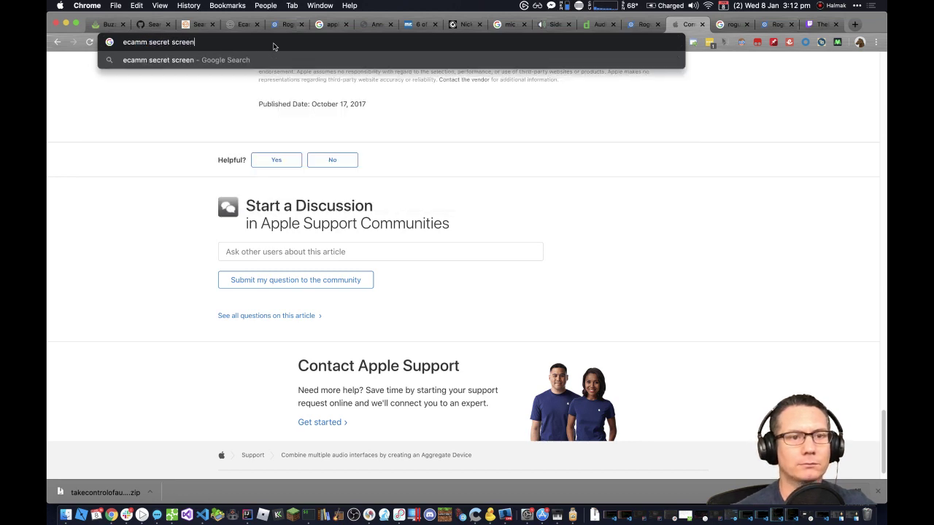
key(Return)
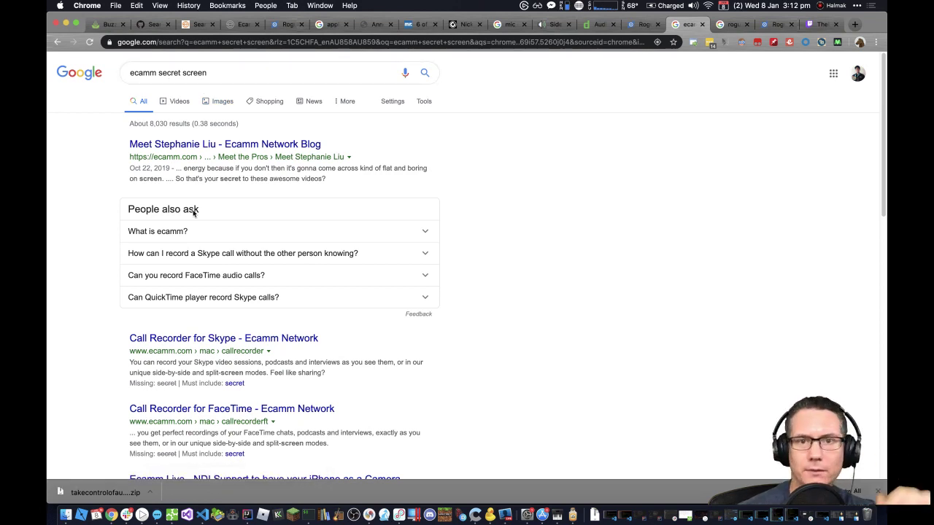
Step: Switch to the Stream Deck configuration and replace the Secret key with Ecamm Live's Show/Hide Overlay action, checking its overlay choices
click(580, 7)
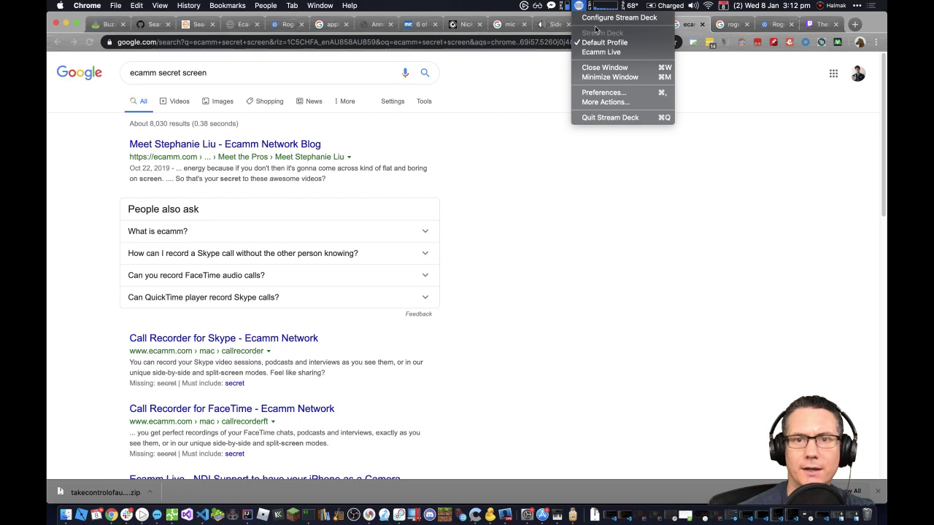
click(599, 20)
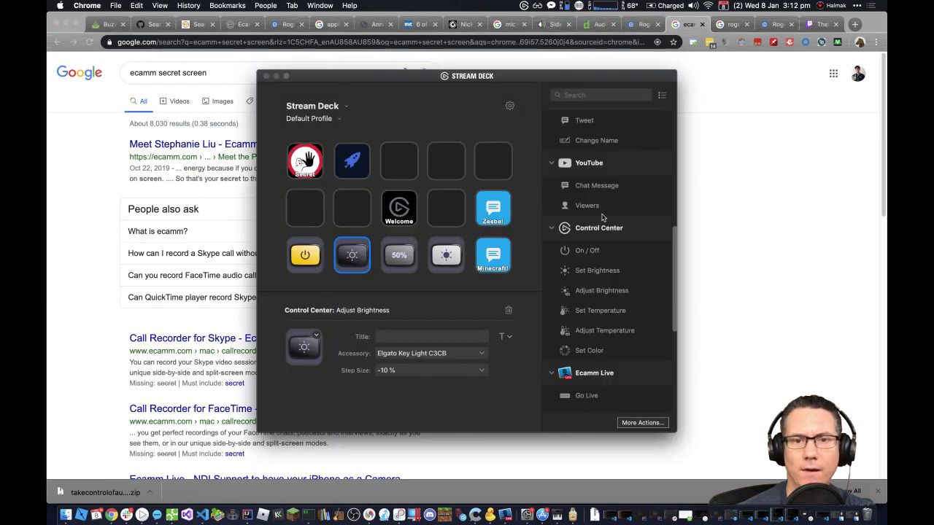
scroll(609, 285, down, 5)
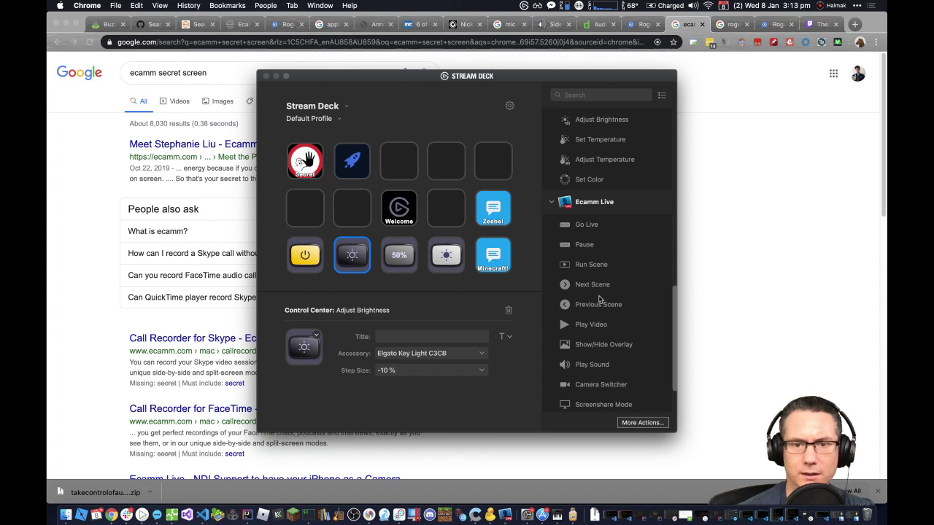
scroll(599, 306, down, 2)
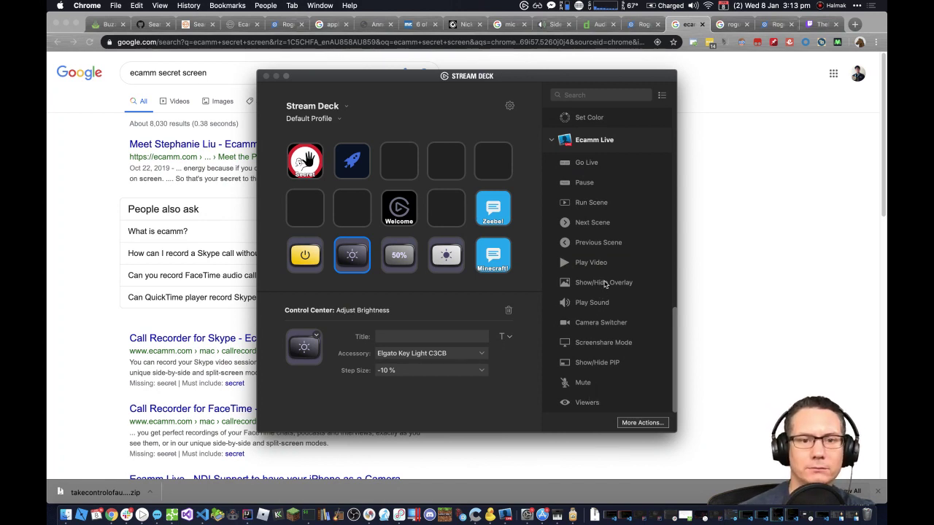
drag(604, 283, 310, 172)
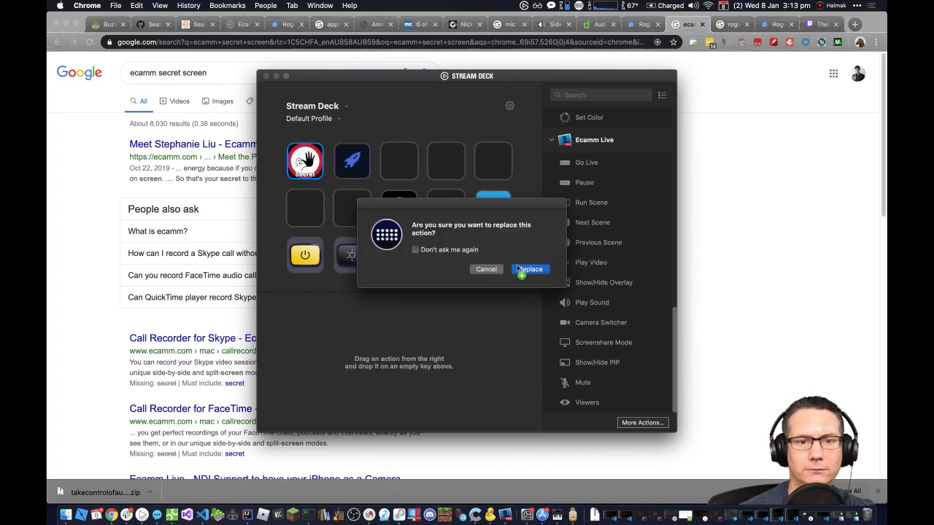
click(520, 269)
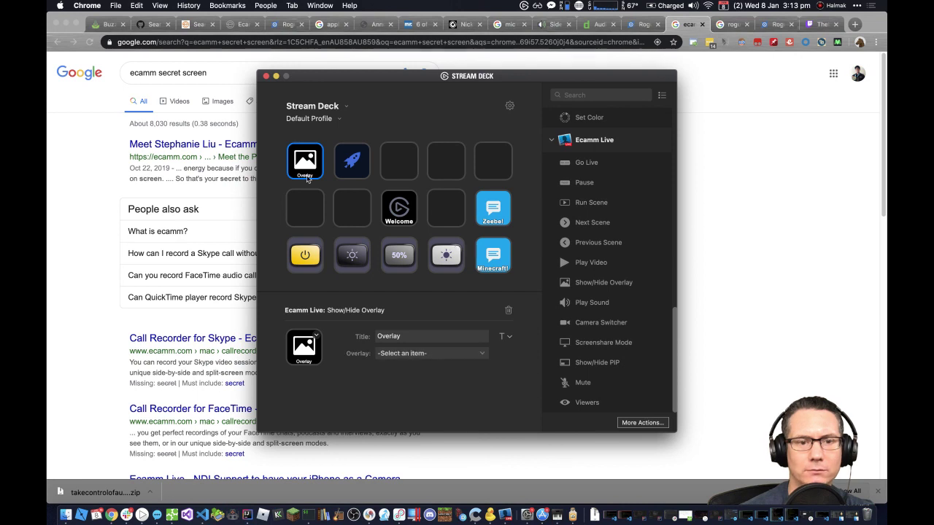
click(414, 354)
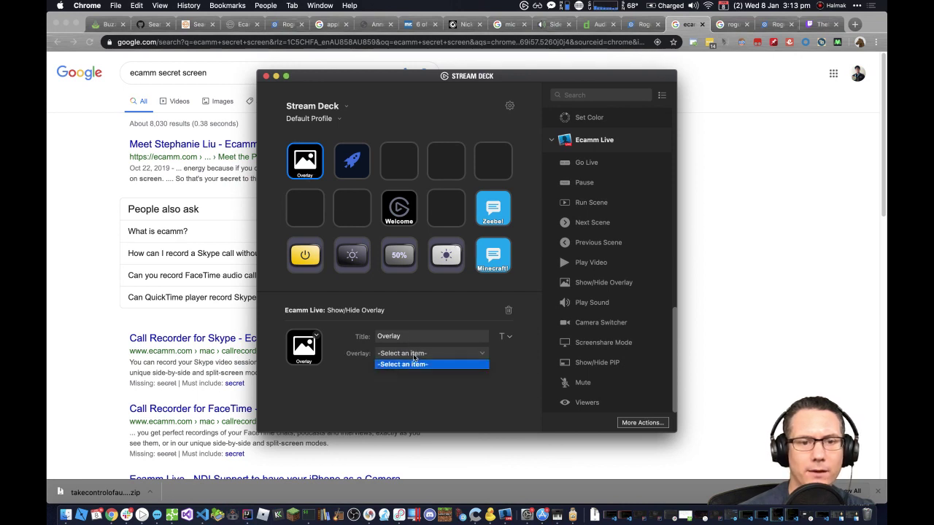
click(380, 396)
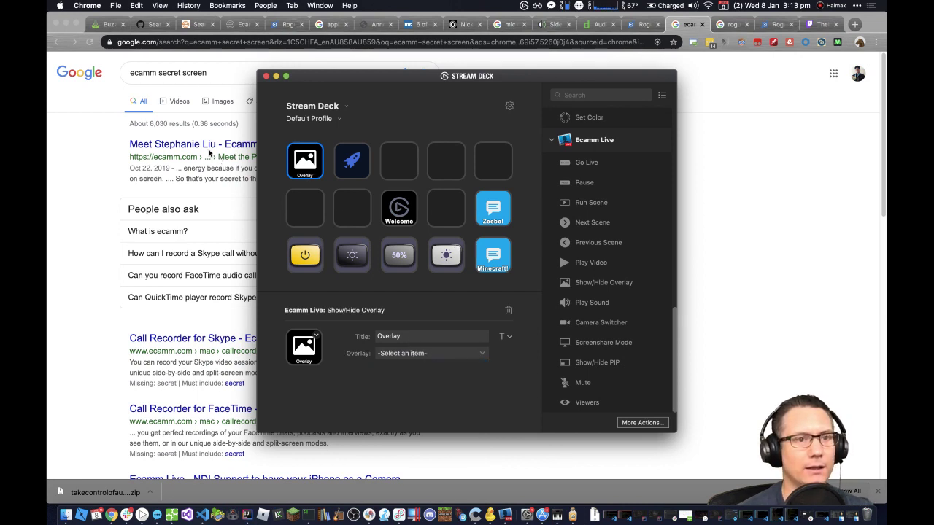
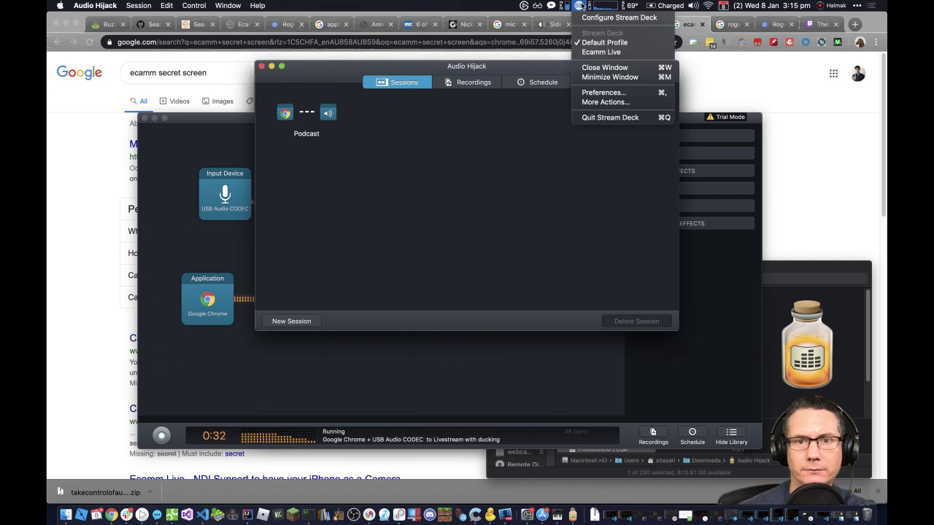
Step: Reopen the Stream Deck configuration and check which overlays the Show/Hide Overlay key offers
click(608, 18)
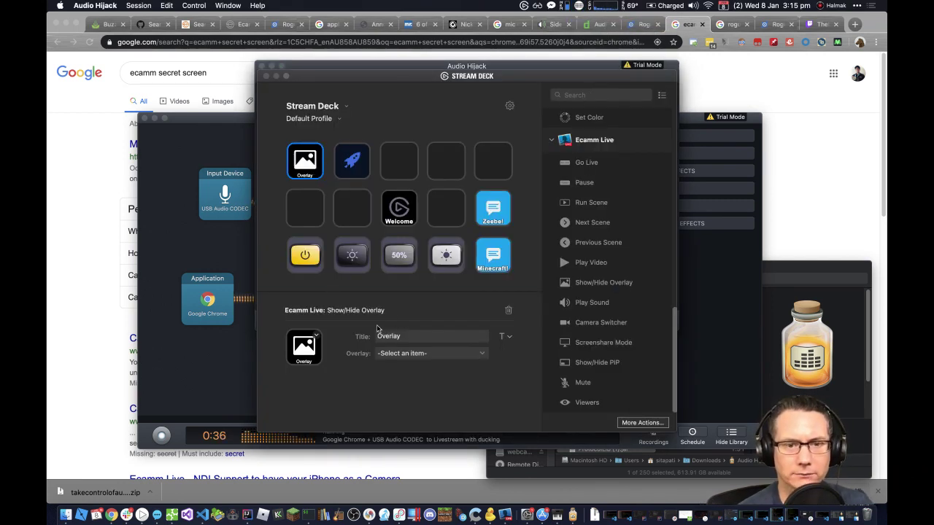
click(403, 354)
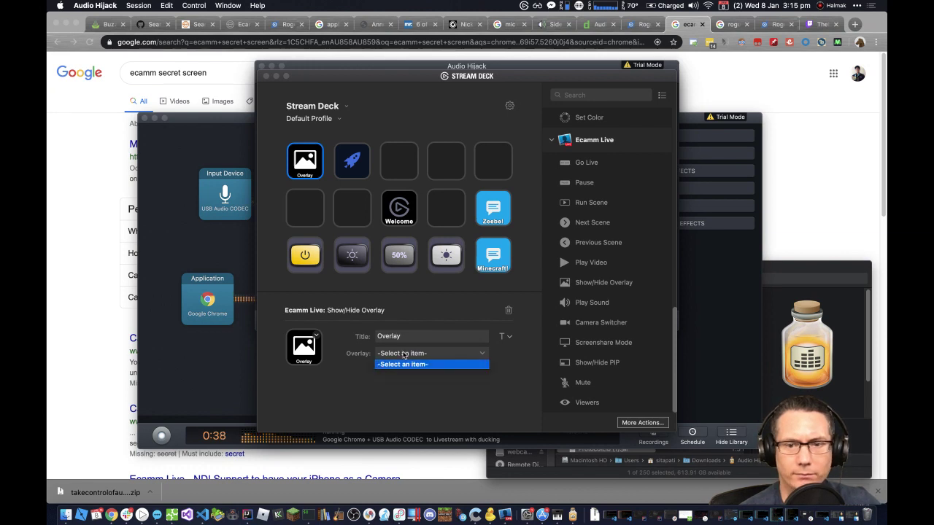
click(402, 363)
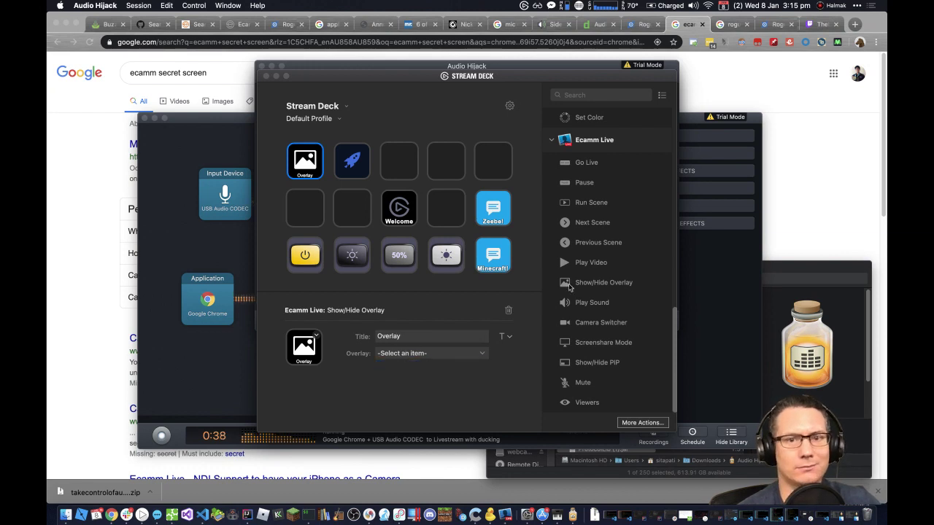
click(363, 169)
click(309, 170)
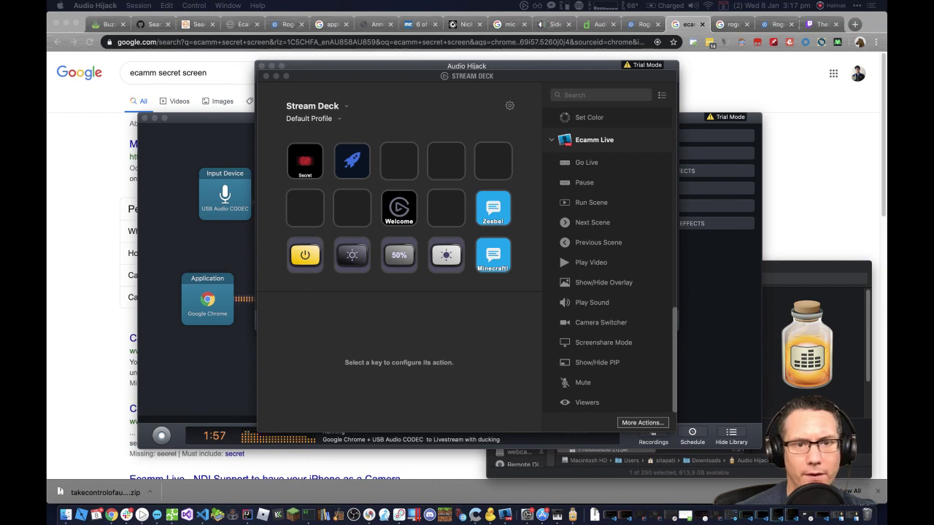
Step: Review the settings of the Open, Zeebe!, Minecraft!, brightness and light power keys in the Default Profile
click(350, 166)
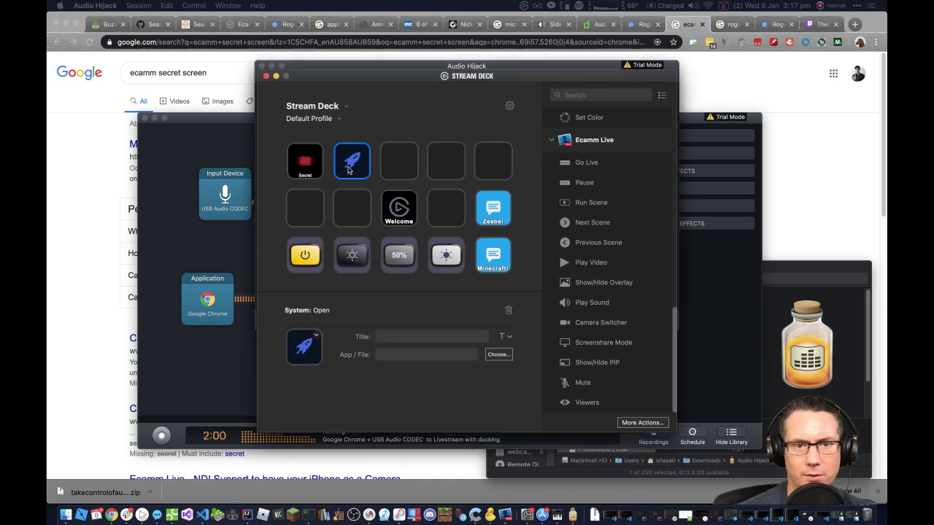
click(496, 211)
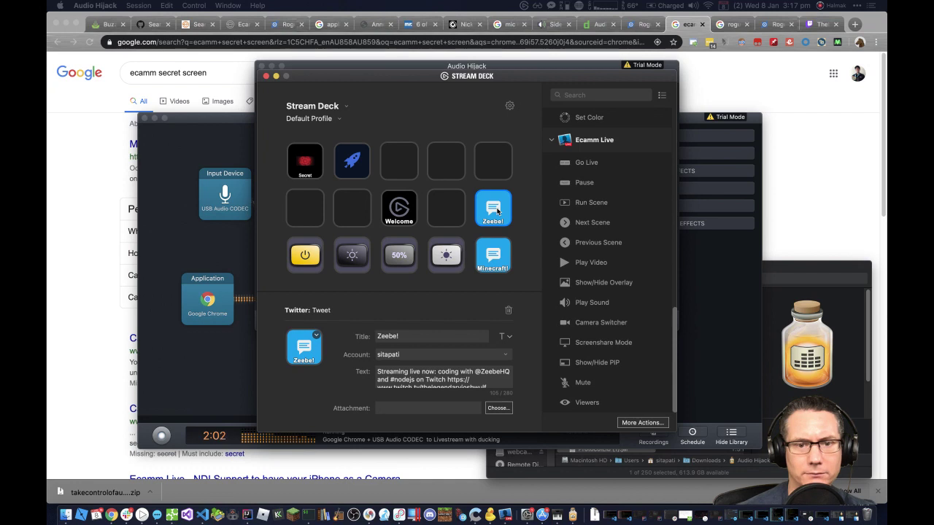
click(493, 254)
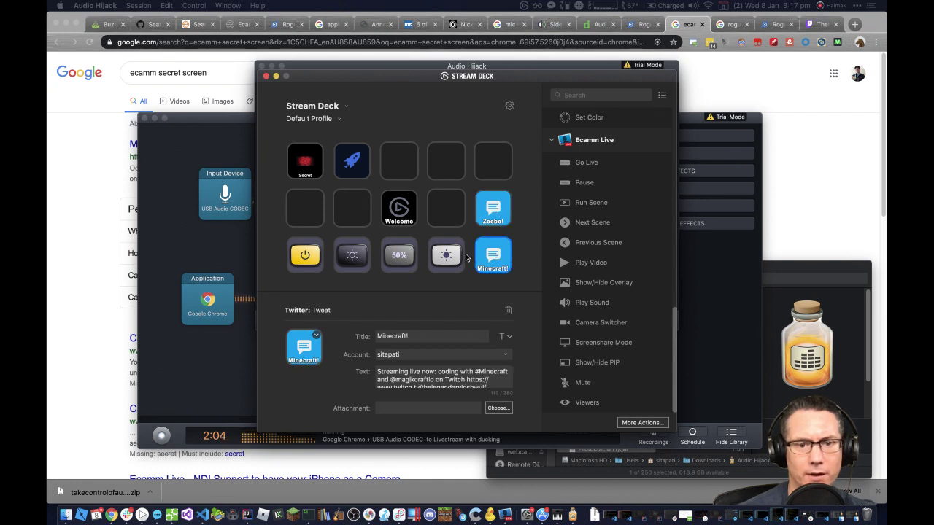
click(442, 256)
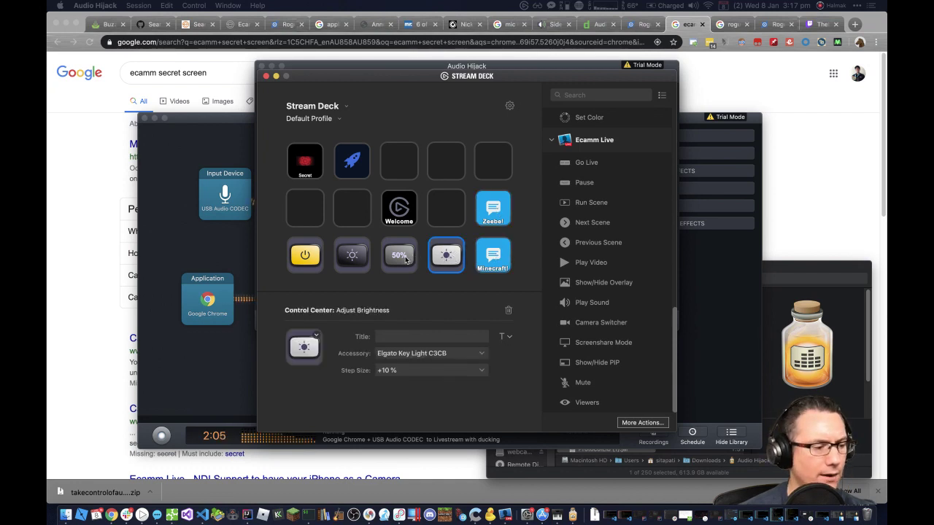
click(405, 260)
click(351, 257)
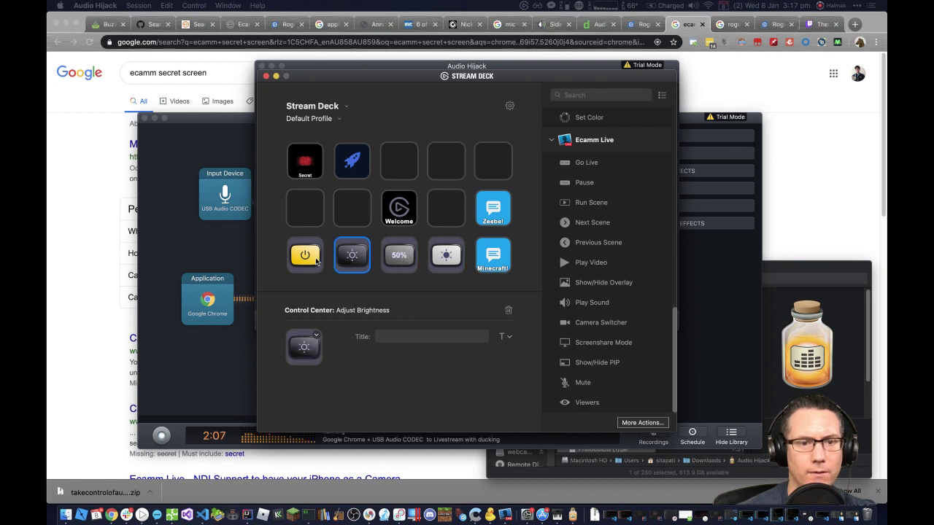
click(301, 261)
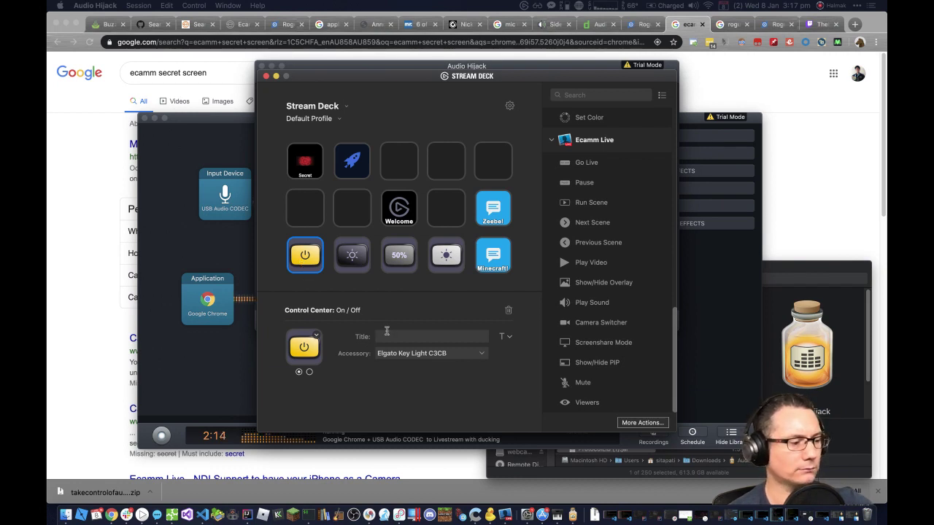
Step: Try the All accessory on the light On / Off key and return it to Elgato Key Light C3CB
click(444, 354)
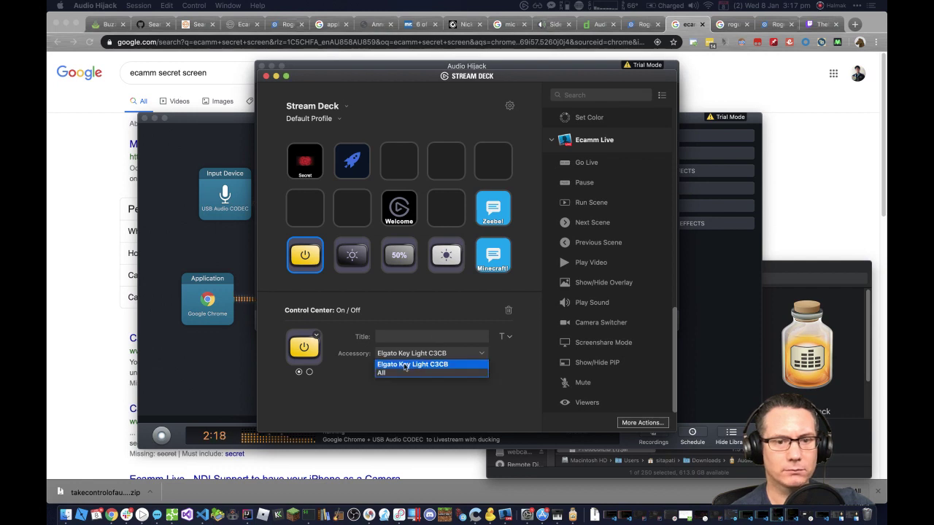
click(382, 373)
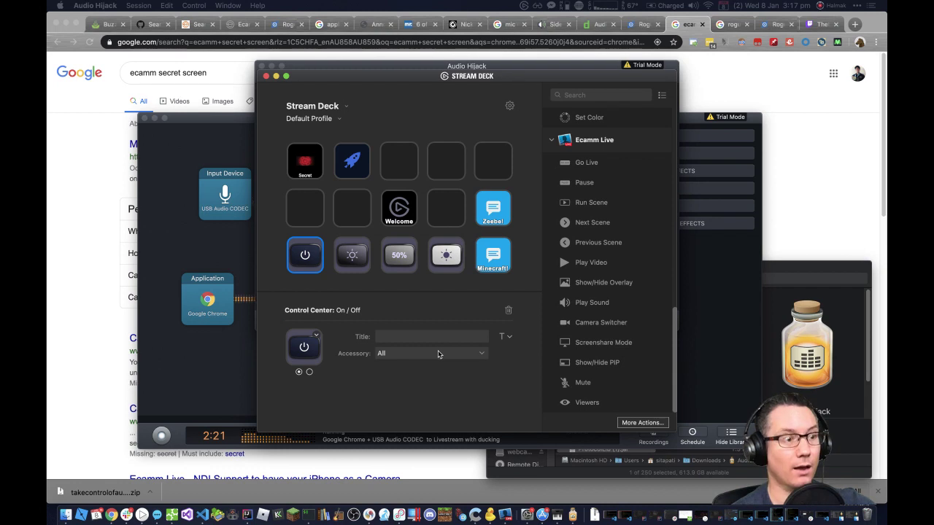
click(437, 353)
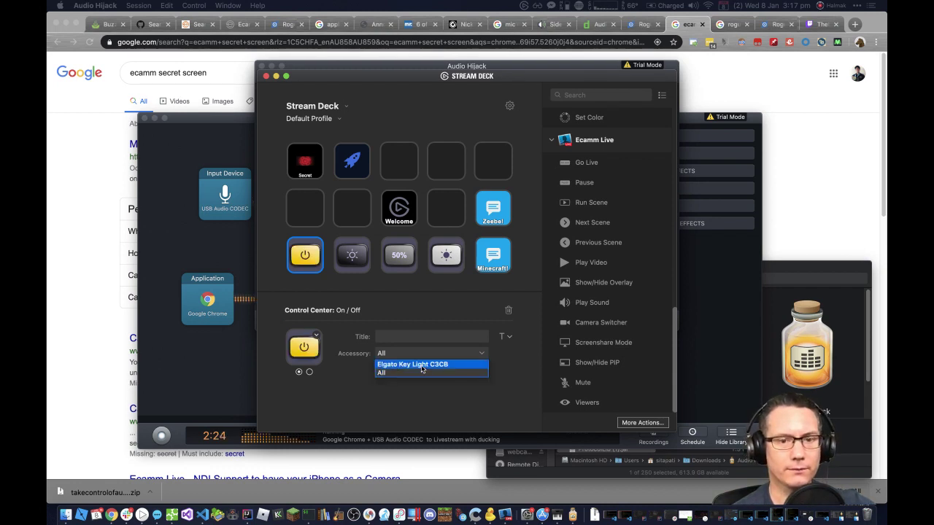
click(422, 364)
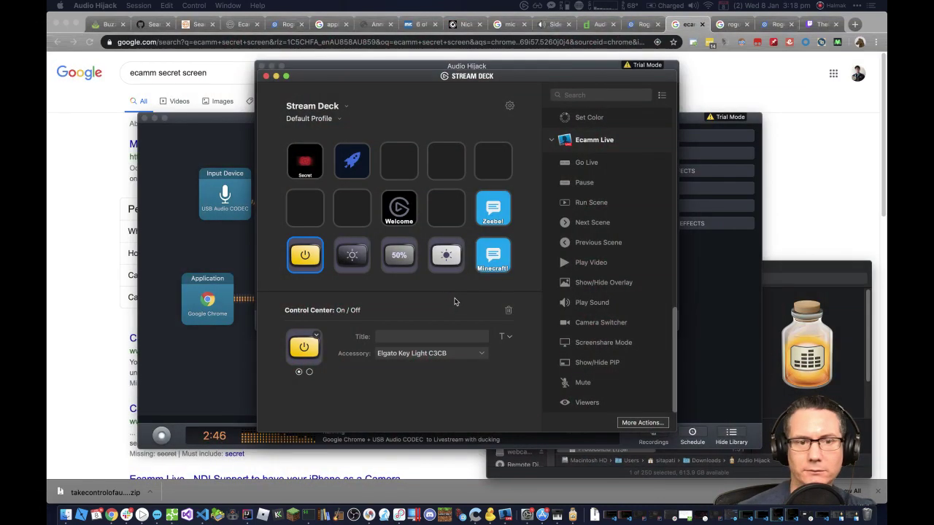
Step: View Audio Hijack's Podcast session and session list, and return to the Stream Deck configuration
click(187, 156)
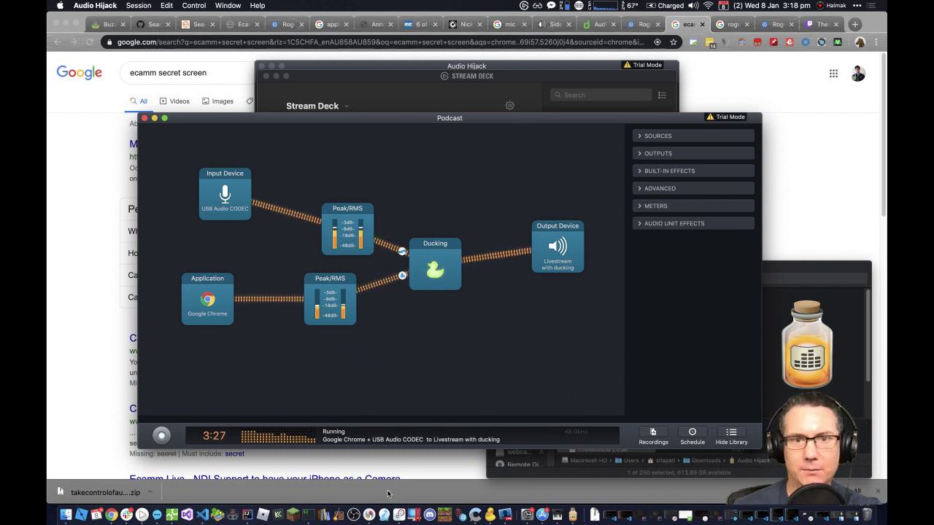
click(508, 65)
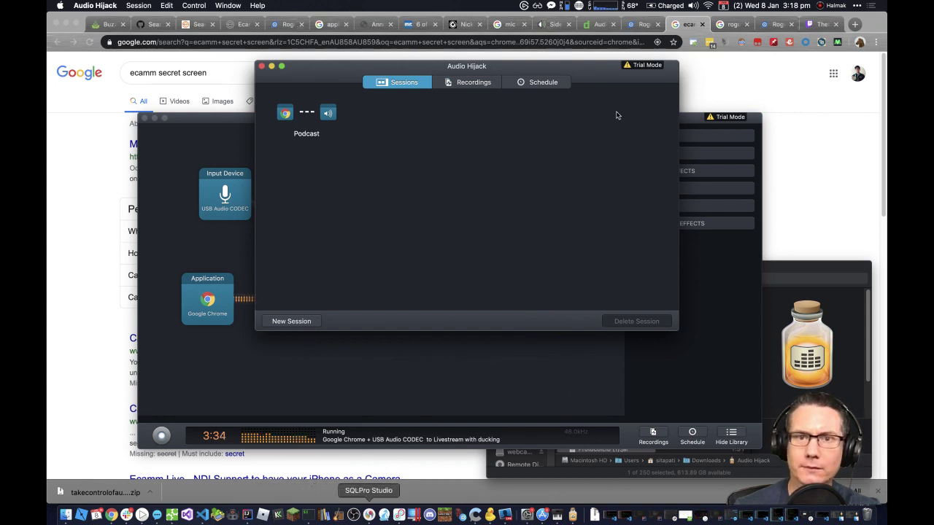
click(580, 5)
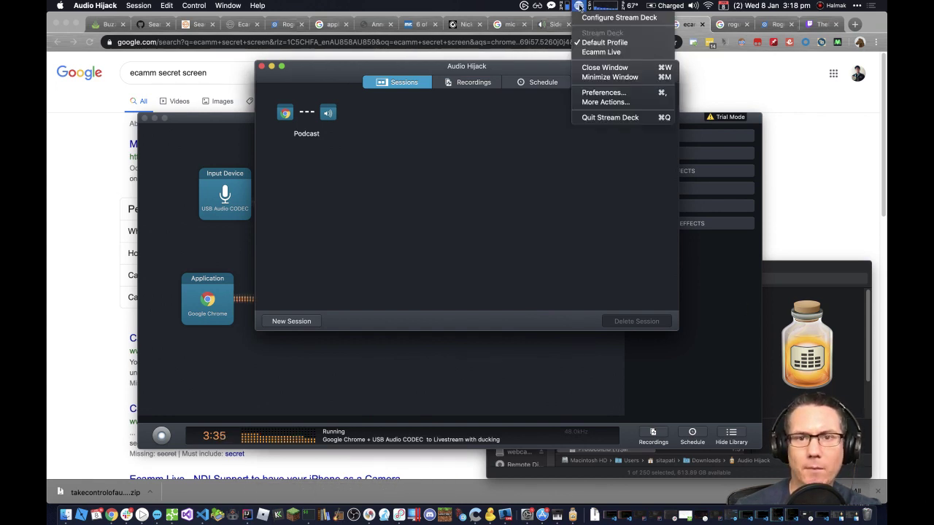
click(610, 18)
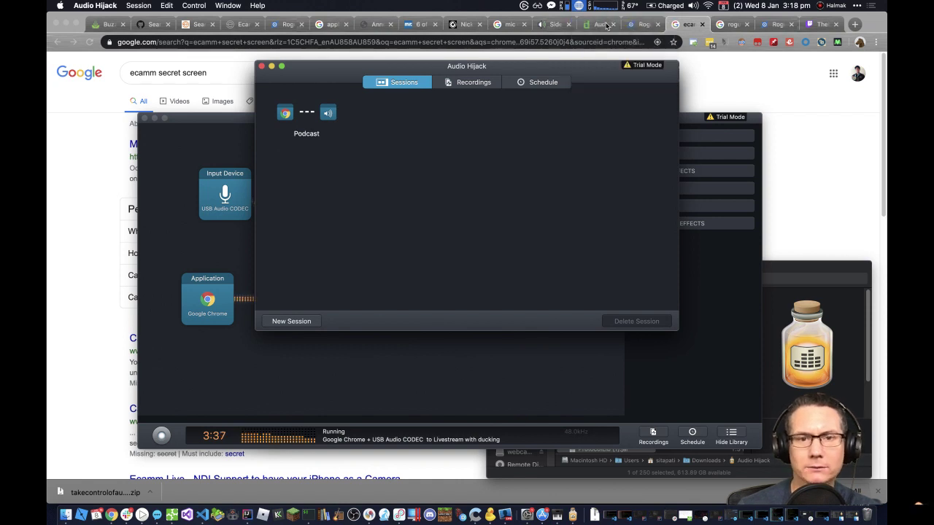
Step: Browse the Soundboard, OBS Studio and Streamlabs action categories in the Stream Deck action list
scroll(591, 191, up, 10)
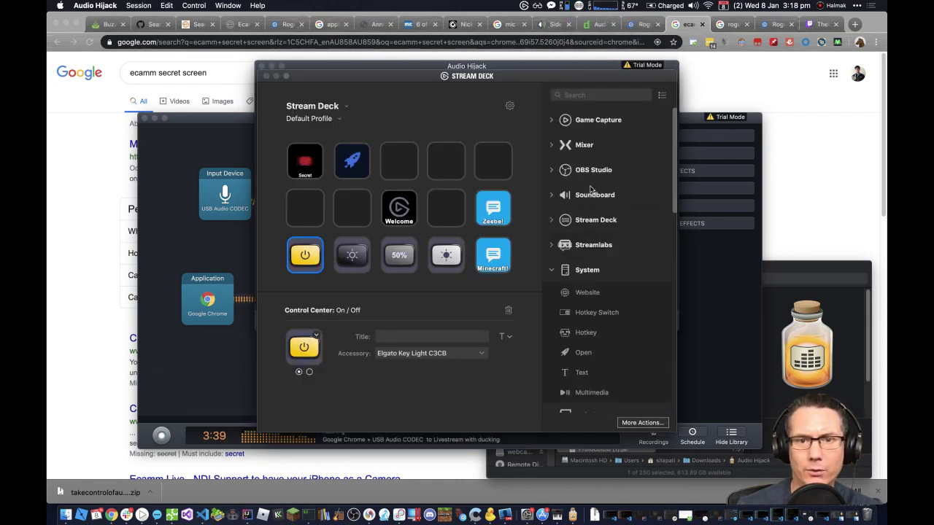
click(552, 198)
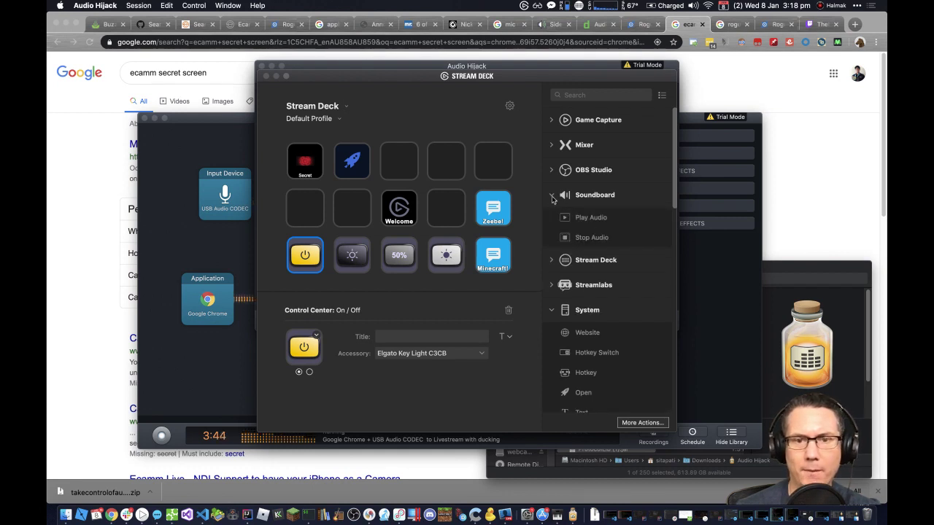
click(552, 198)
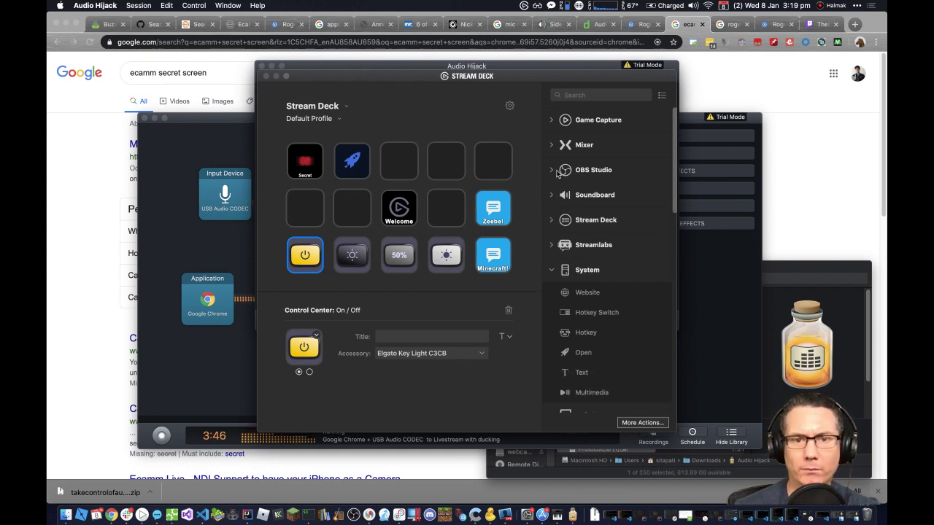
click(554, 171)
click(555, 170)
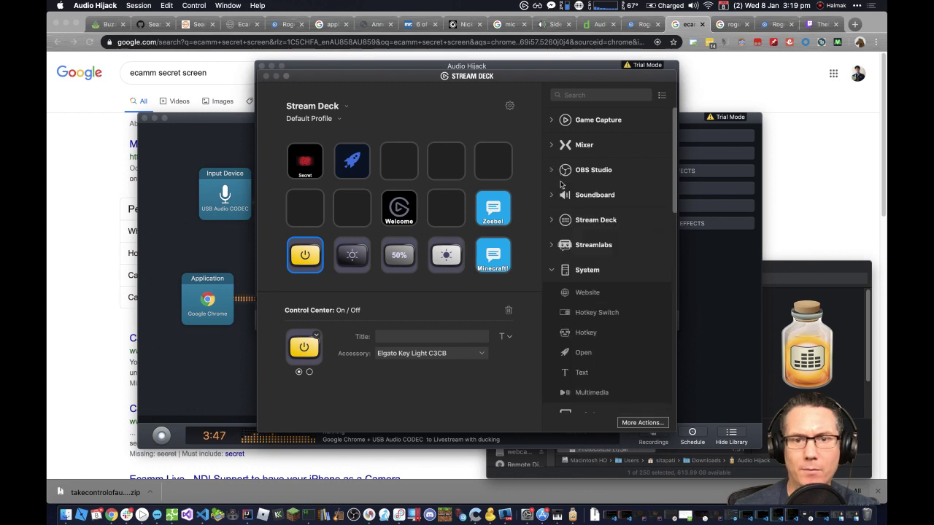
click(552, 246)
click(552, 247)
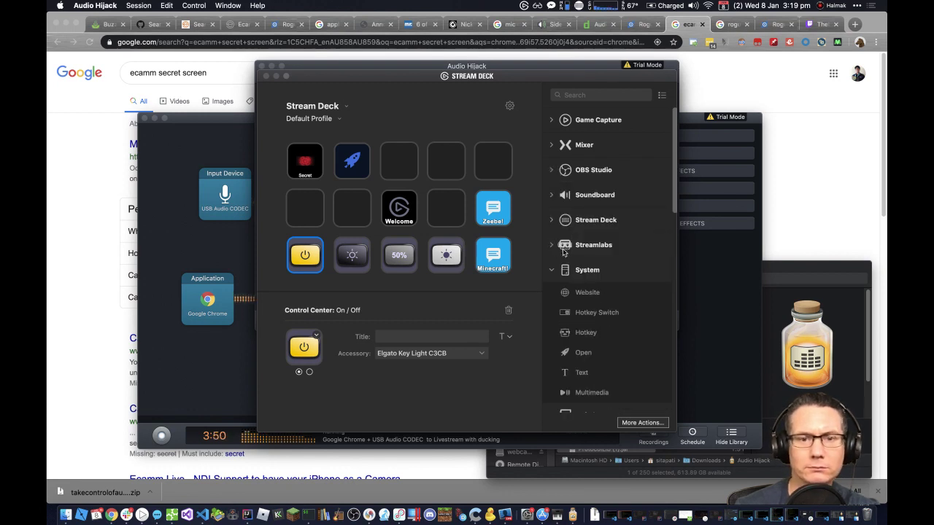
Step: Assign Ecamm Live's Mute action to the empty first key of the second row
scroll(633, 278, down, 10)
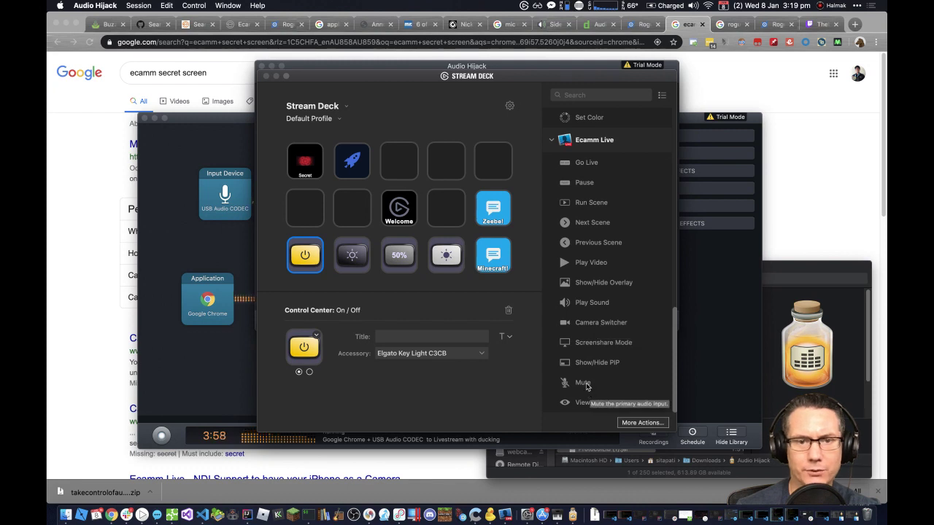
drag(584, 383, 320, 214)
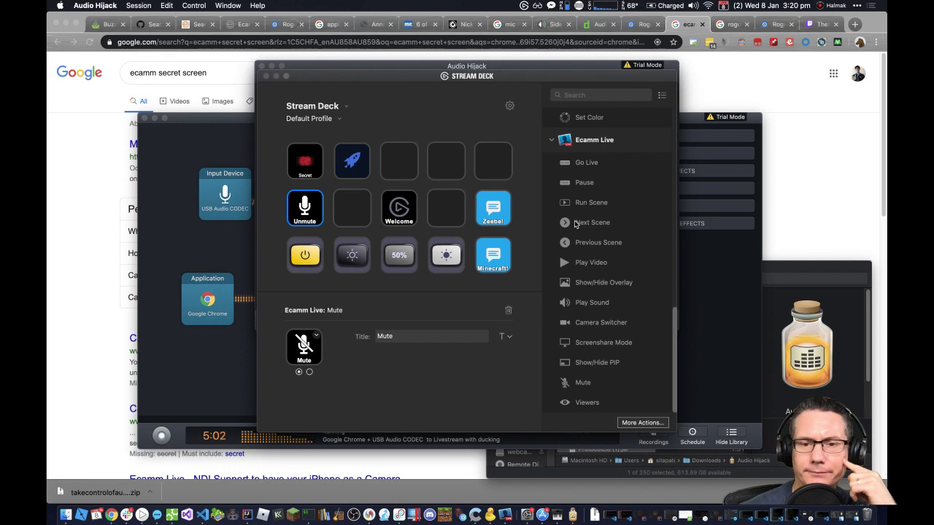
scroll(612, 277, up, 15)
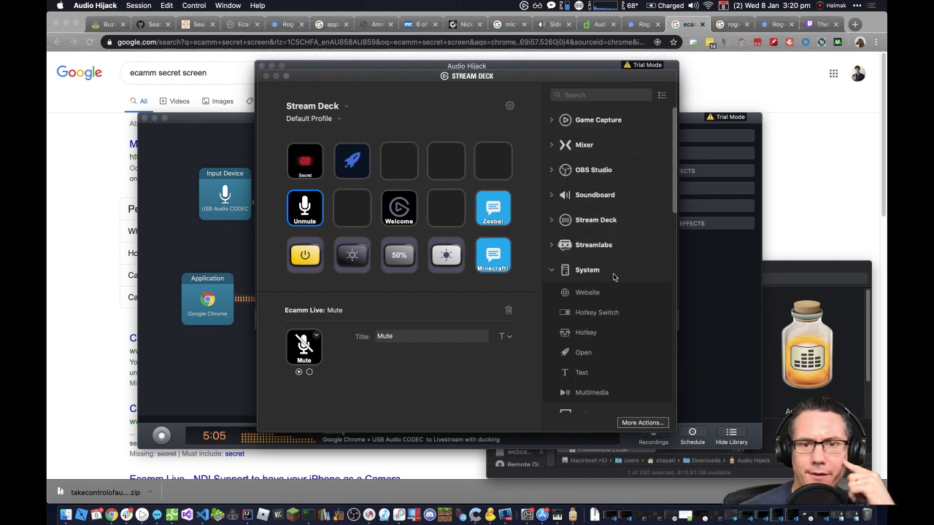
Step: Collapse the System, Twitter, YouTube, Control Center and Ecamm Live categories in the Stream Deck action list
click(551, 270)
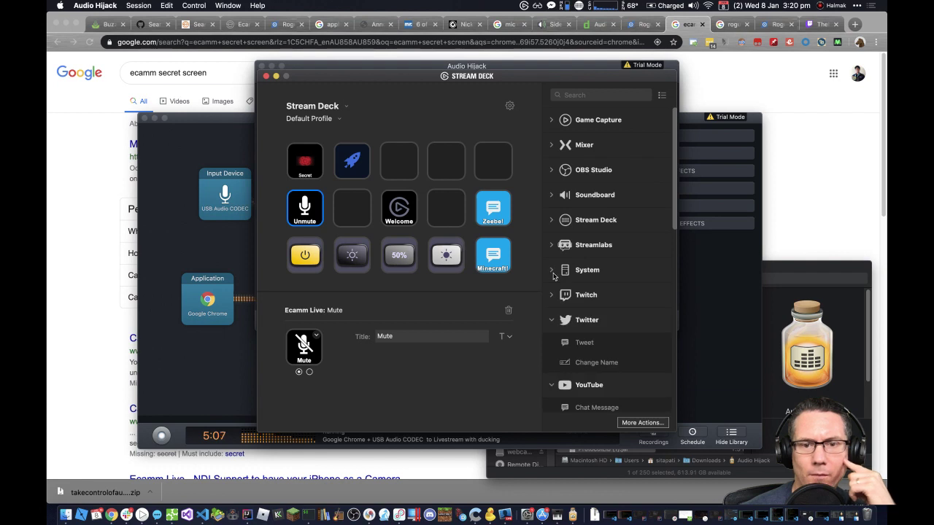
click(552, 320)
click(552, 345)
scroll(575, 355, down, 3)
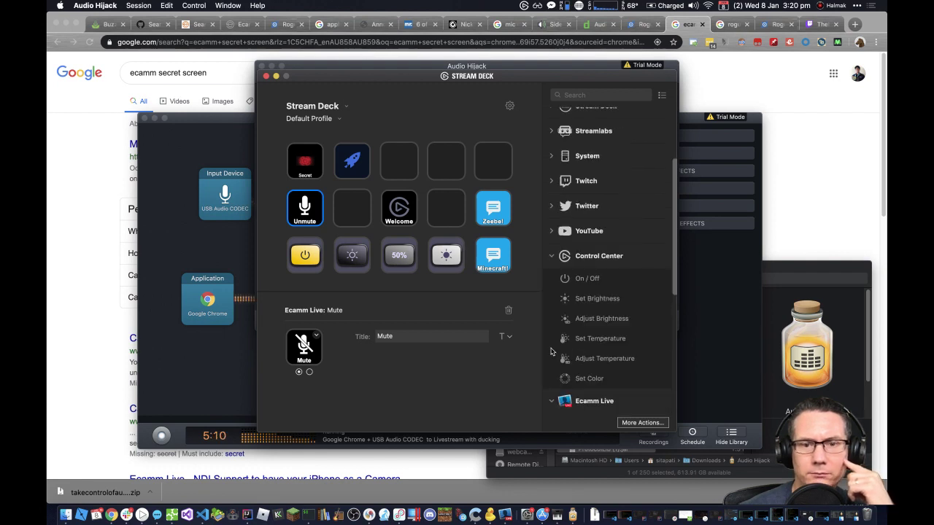
click(552, 256)
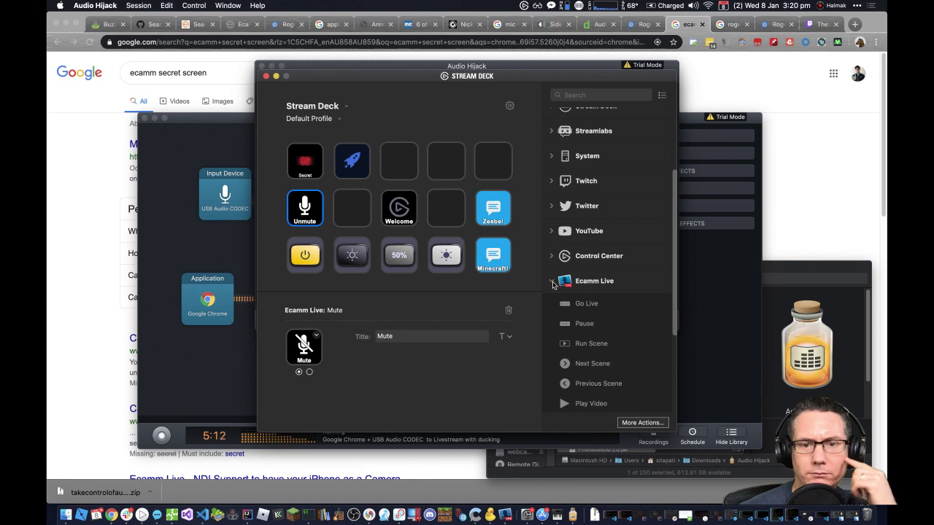
click(552, 281)
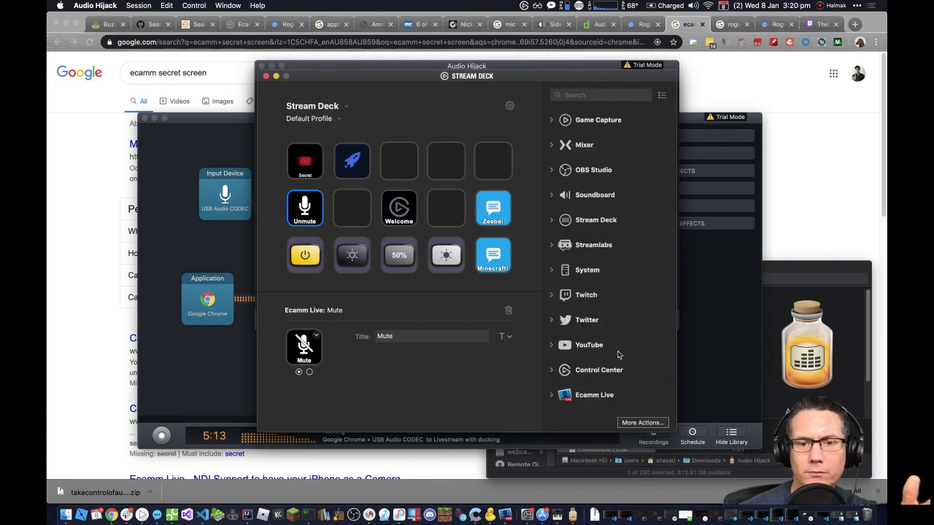
Step: Open the catalogue of additional Stream Deck actions and browse the most popular plugins
click(636, 423)
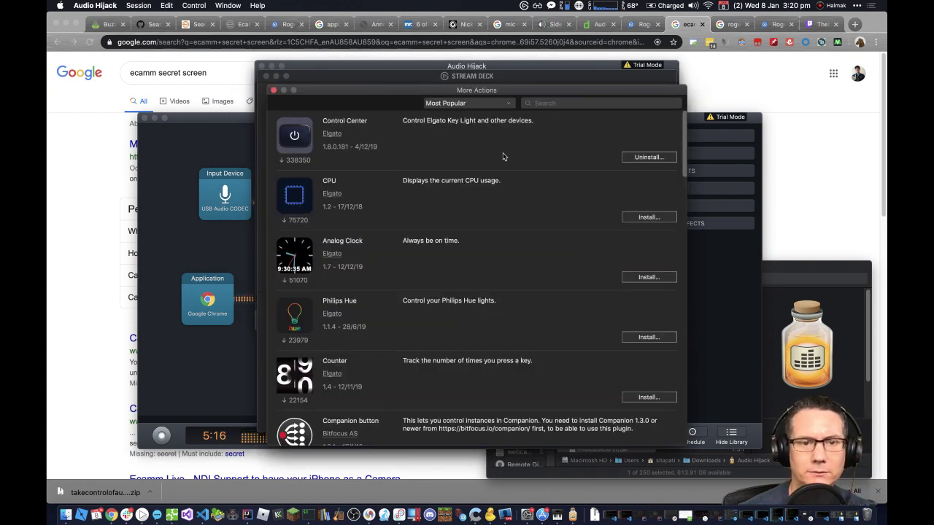
scroll(463, 223, down, 10)
scroll(461, 224, down, 15)
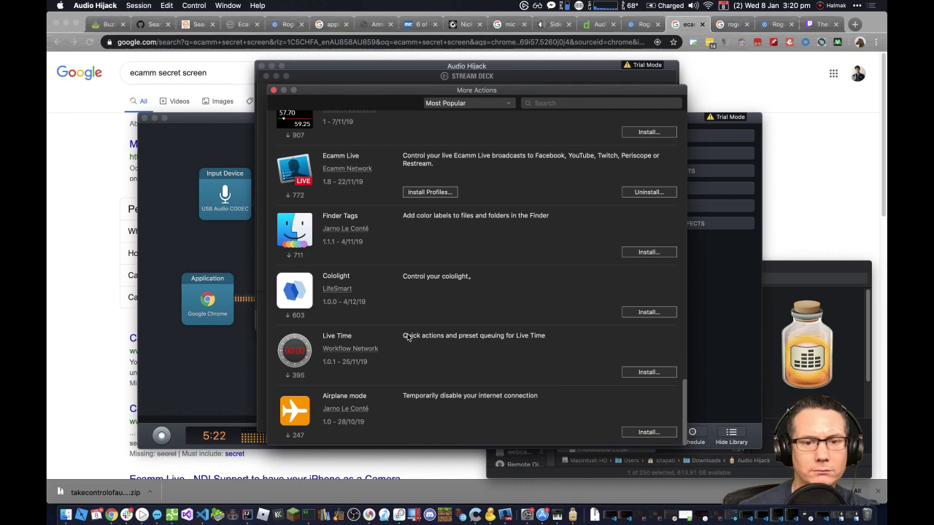
scroll(436, 263, up, 5)
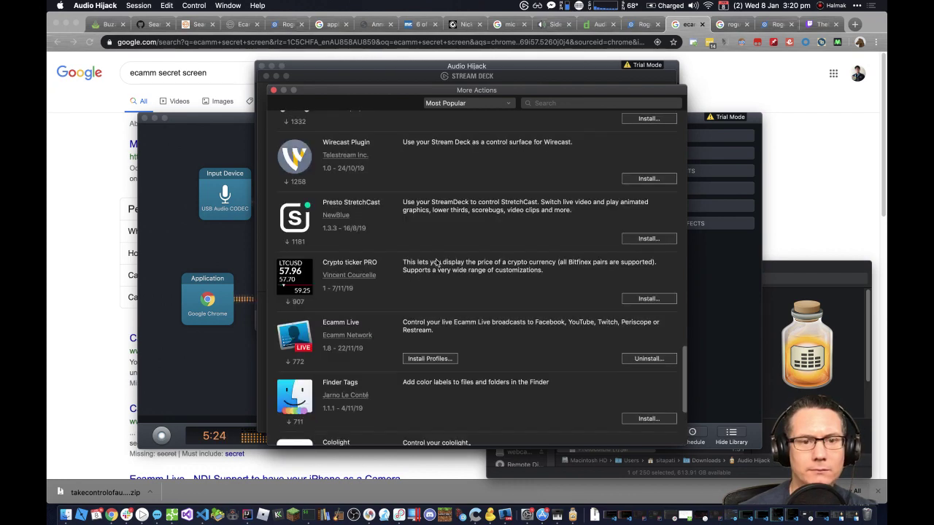
scroll(398, 328, up, 10)
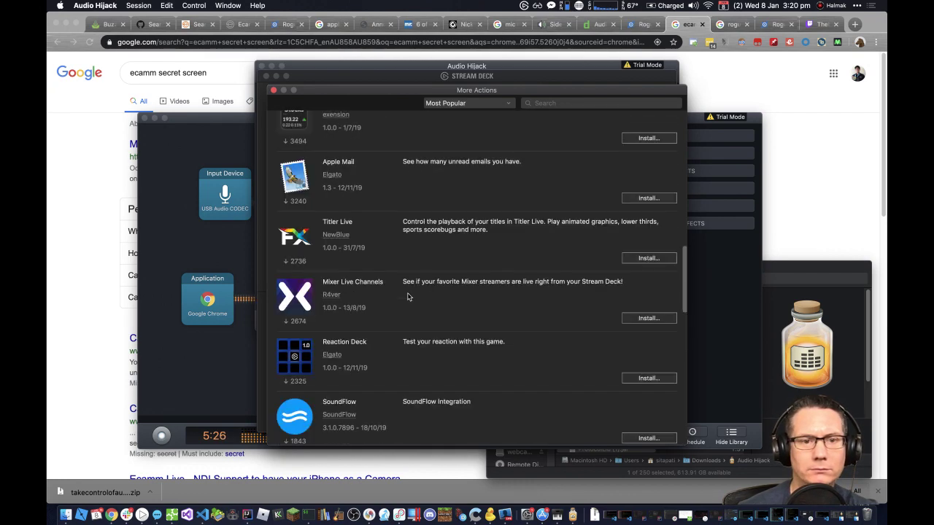
scroll(408, 297, up, 10)
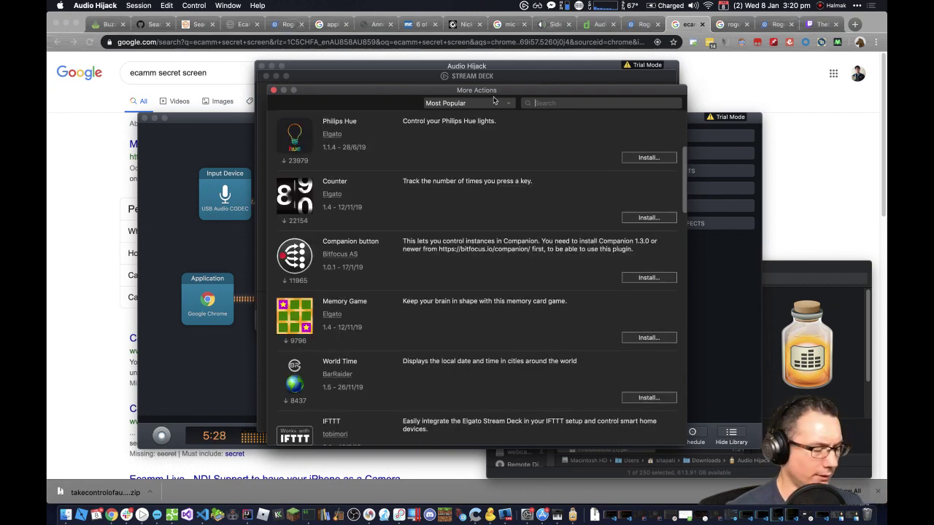
Step: Search the additional actions catalogue for "ro" and for "so"
text(rip)
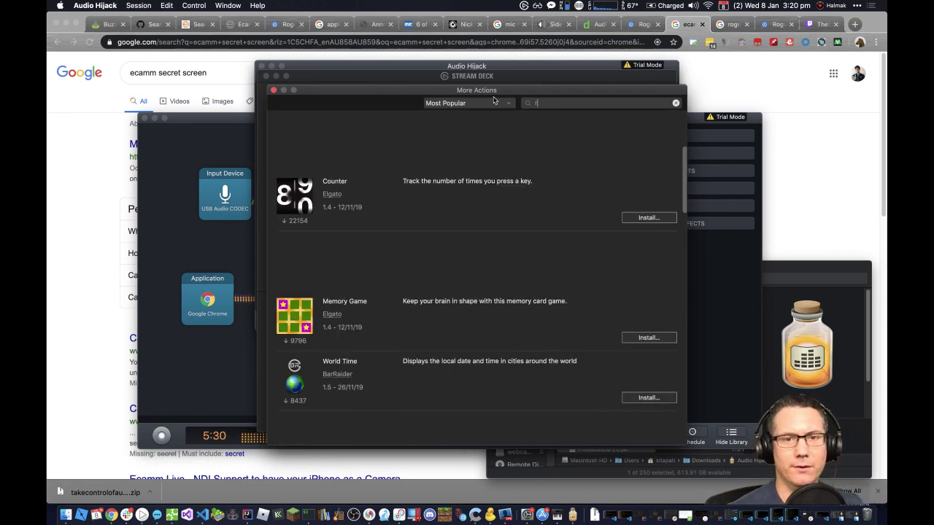
key(BackSpace)
key(BackSpace)
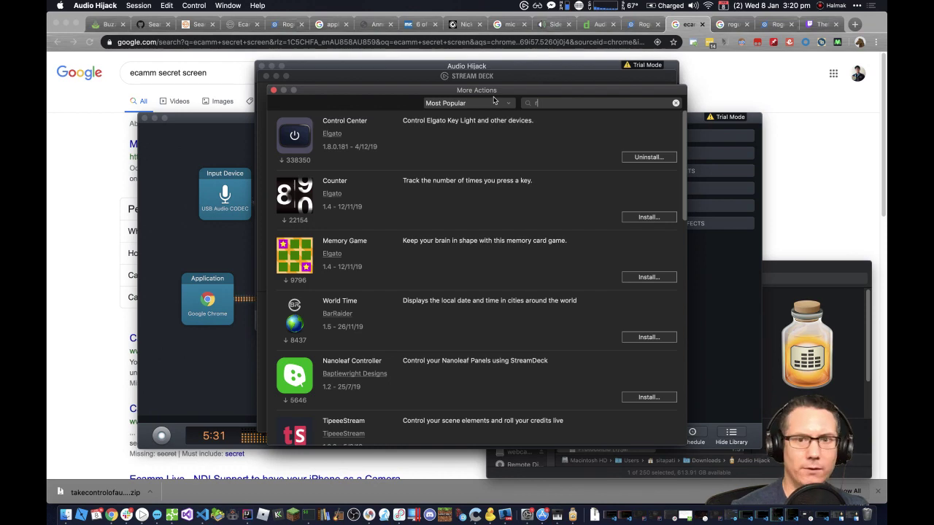
text(og)
key(BackSpace)
key(BackSpace)
key(BackSpace)
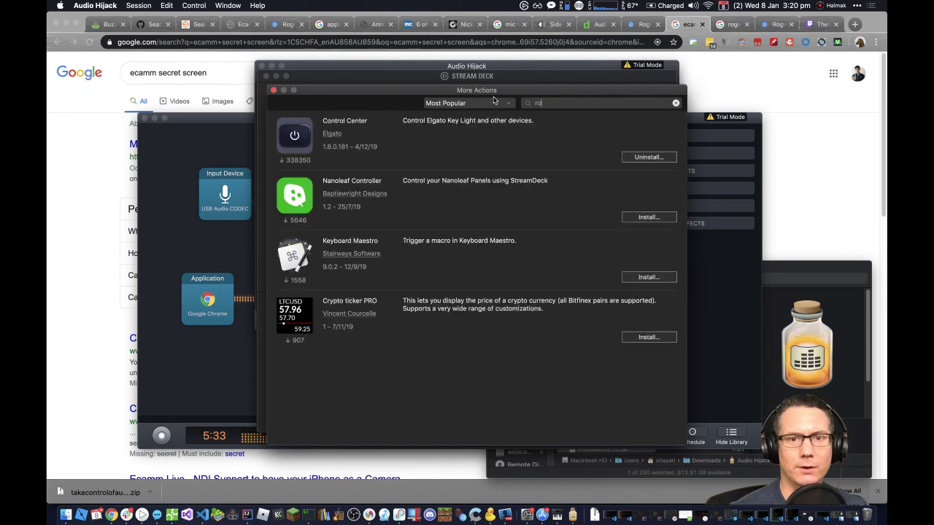
text(so)
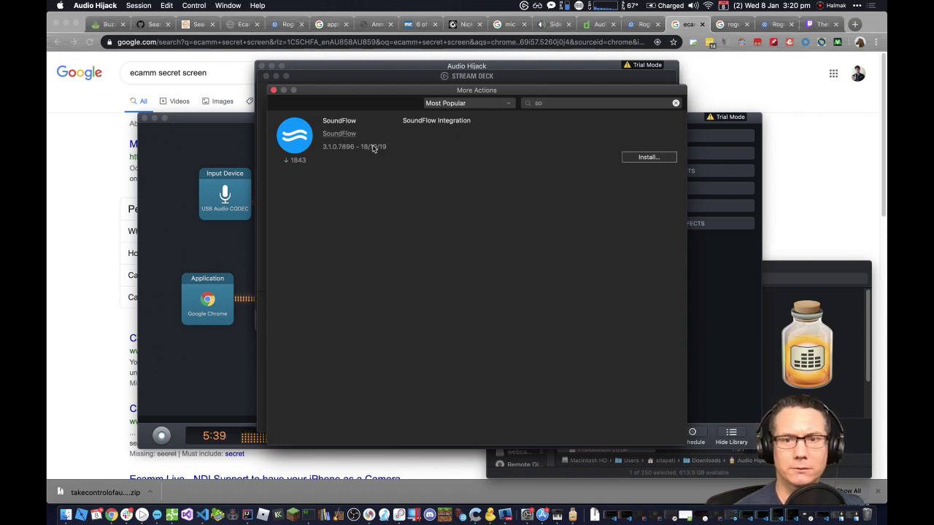
Step: Switch to Chrome and replace the Google query with a search for "soundflow"
click(802, 109)
triple_click(131, 73)
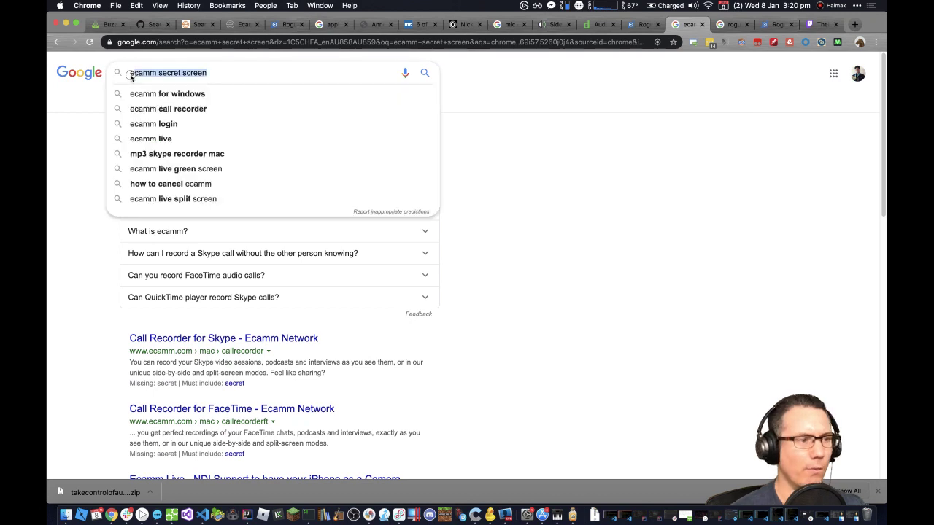
text(s)
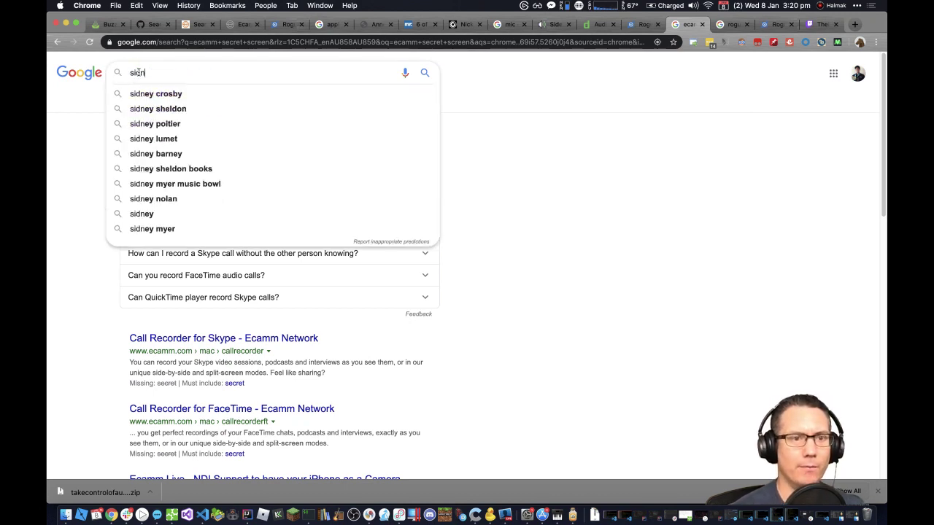
text(ound)
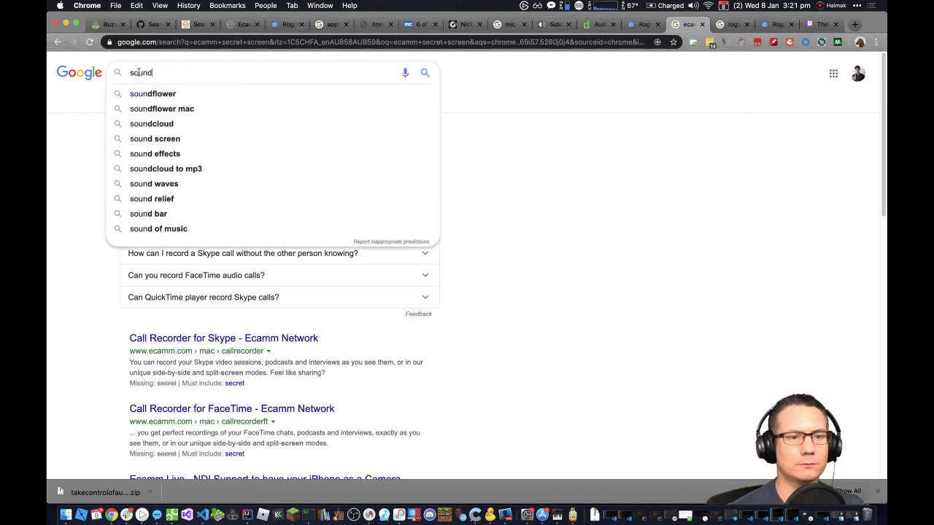
text(flow)
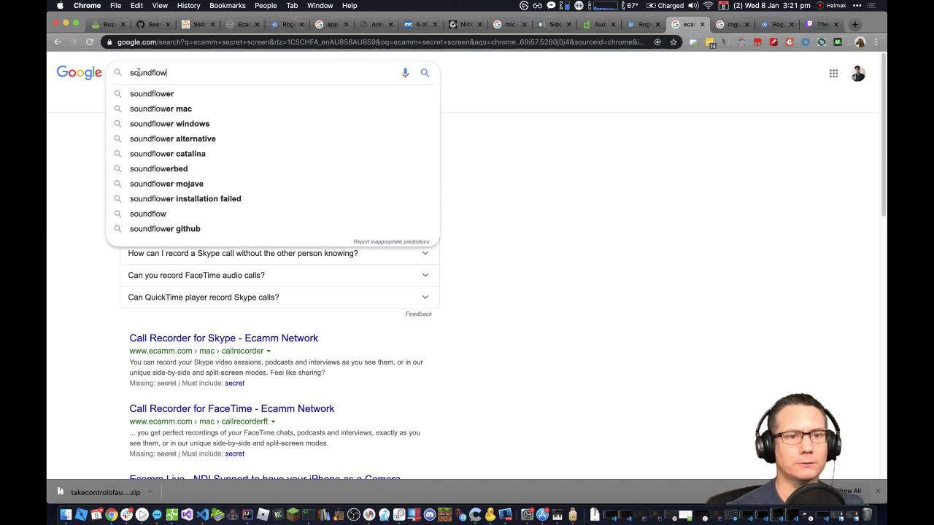
key(Return)
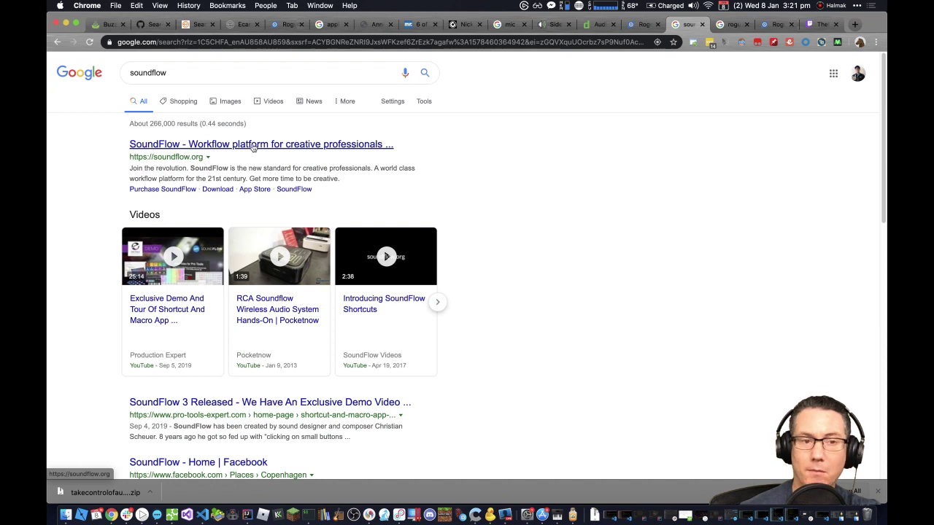
Step: Open the soundflow.org search result, review the features on its home page and go to the free SoundFlow download
click(256, 149)
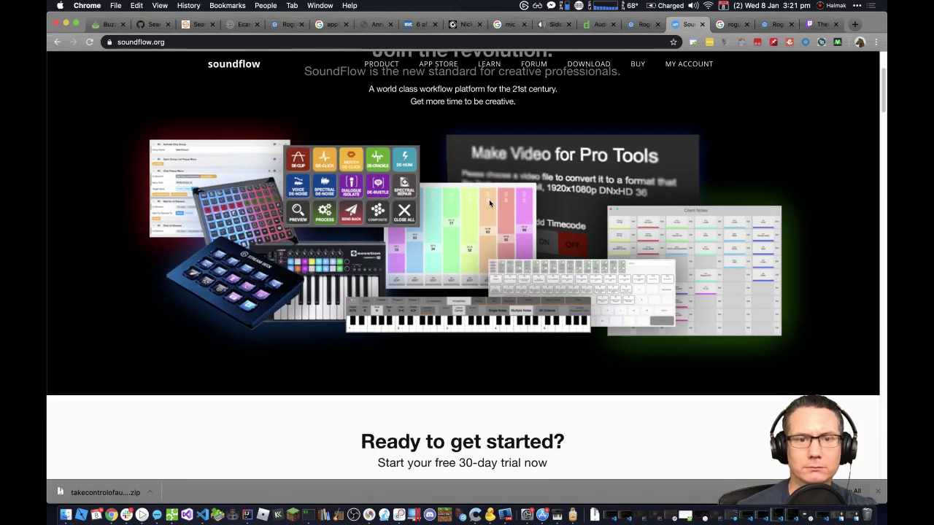
scroll(481, 197, down, 2)
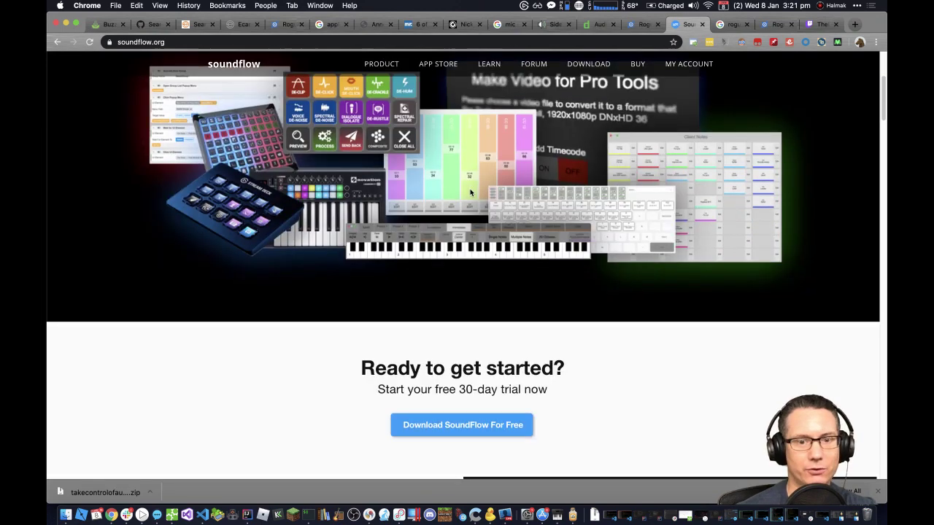
scroll(471, 193, down, 5)
scroll(470, 191, down, 2)
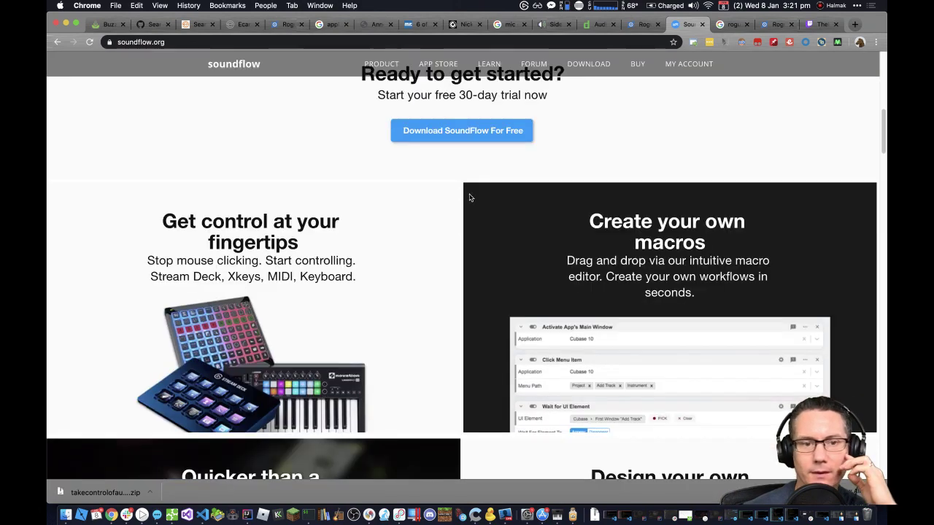
scroll(470, 197, down, 5)
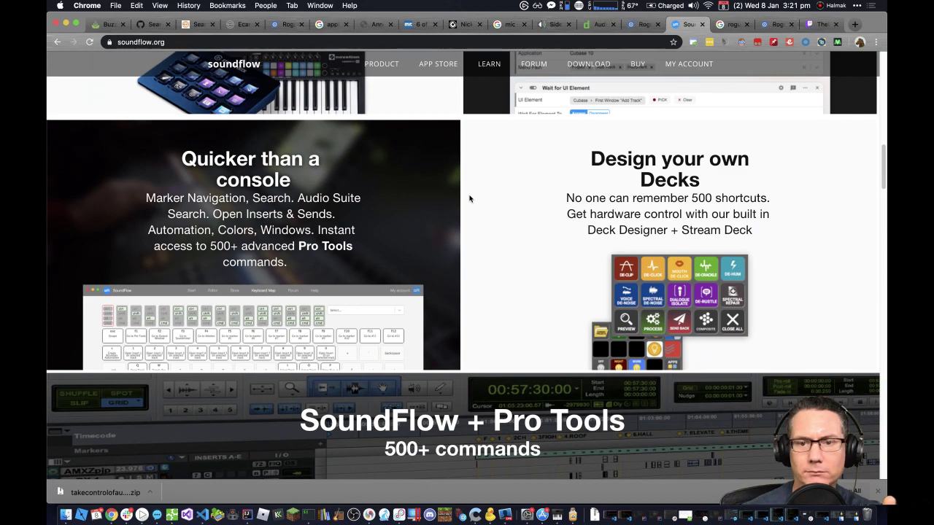
scroll(469, 199, down, 6)
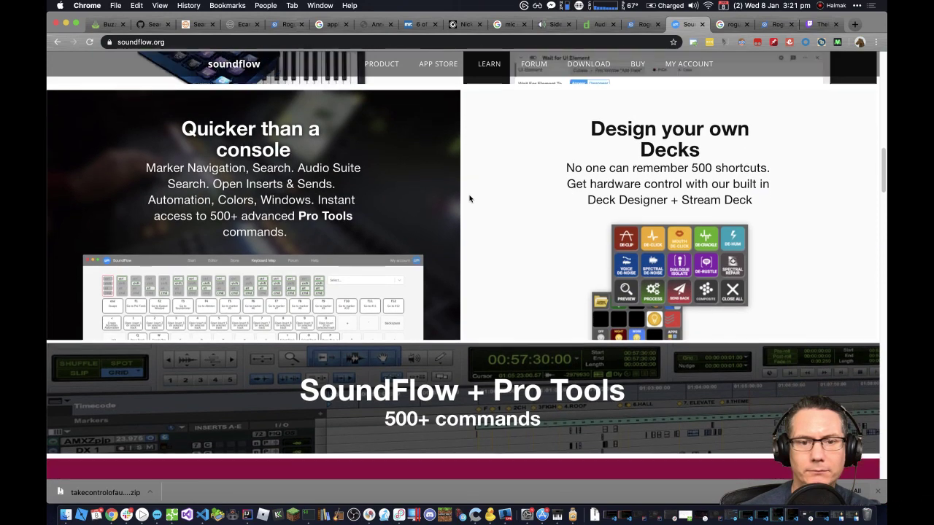
scroll(469, 198, down, 7)
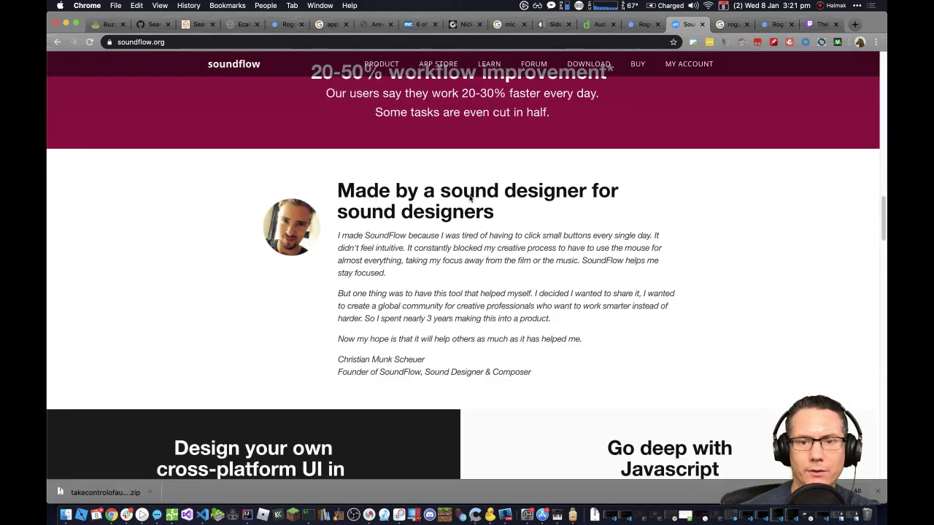
scroll(581, 315, down, 1)
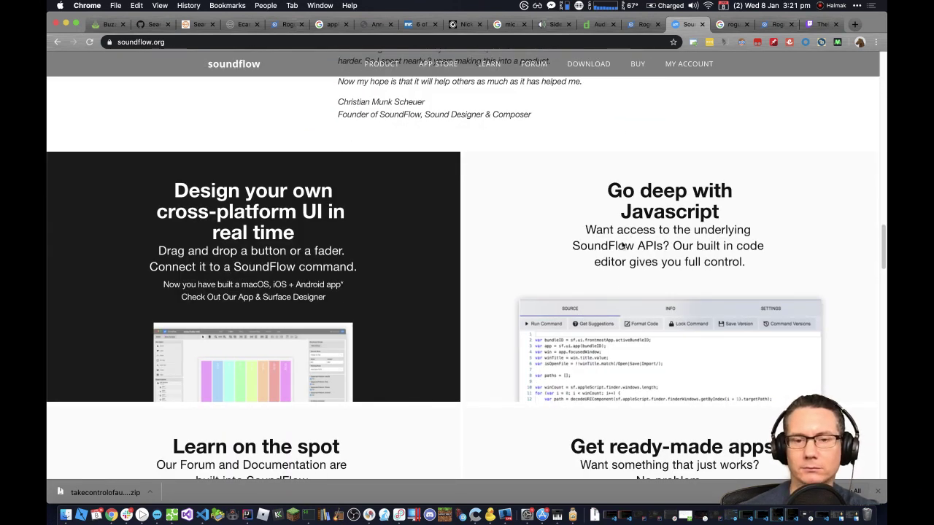
scroll(621, 246, down, 5)
scroll(622, 242, up, 10)
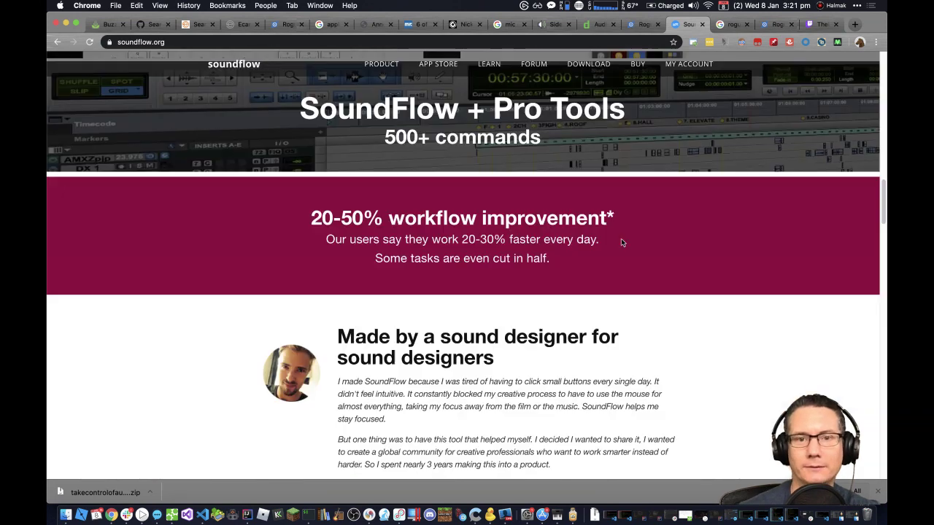
scroll(621, 242, down, 10)
scroll(621, 242, up, 2)
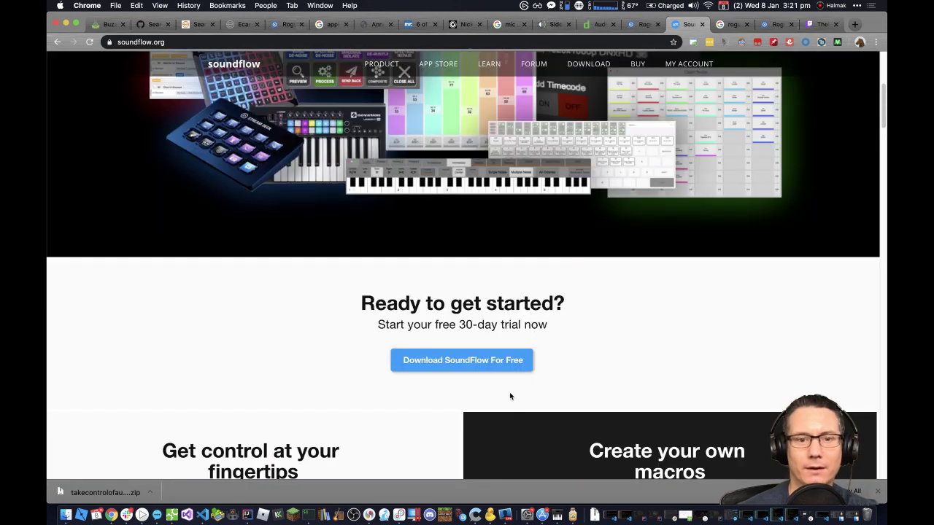
click(479, 359)
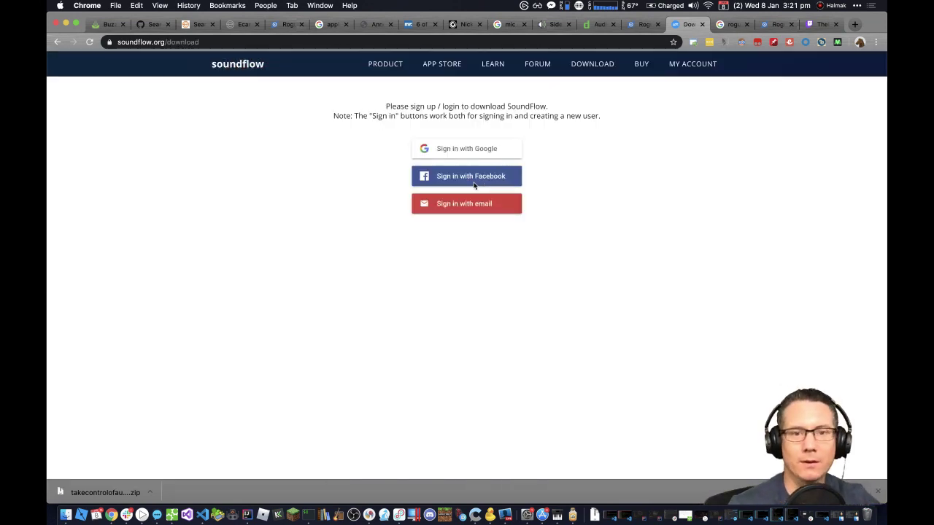
Step: Try to sign in to SoundFlow with Facebook, and reload the download page
click(473, 184)
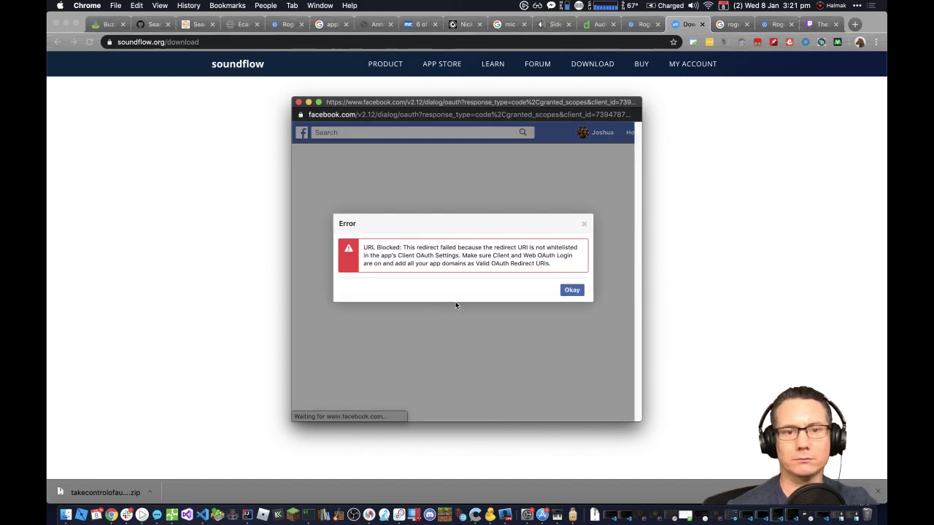
click(572, 290)
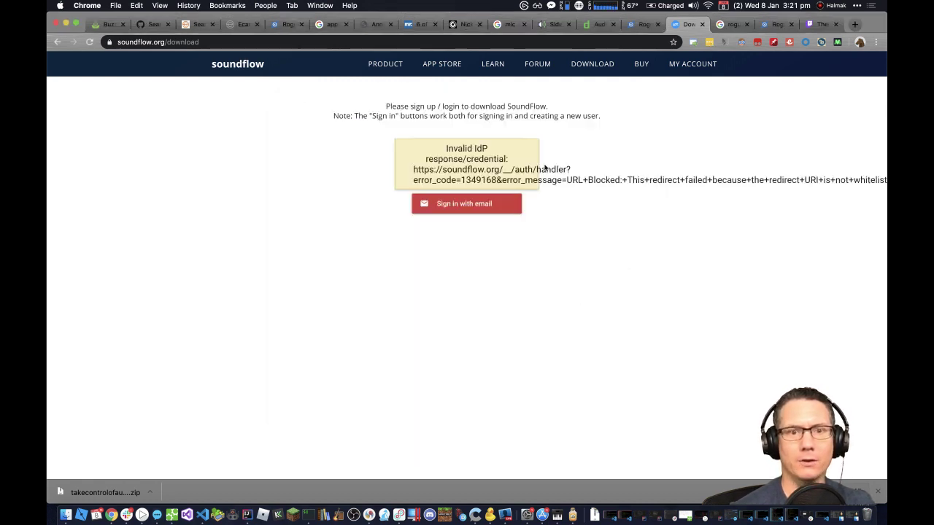
click(89, 42)
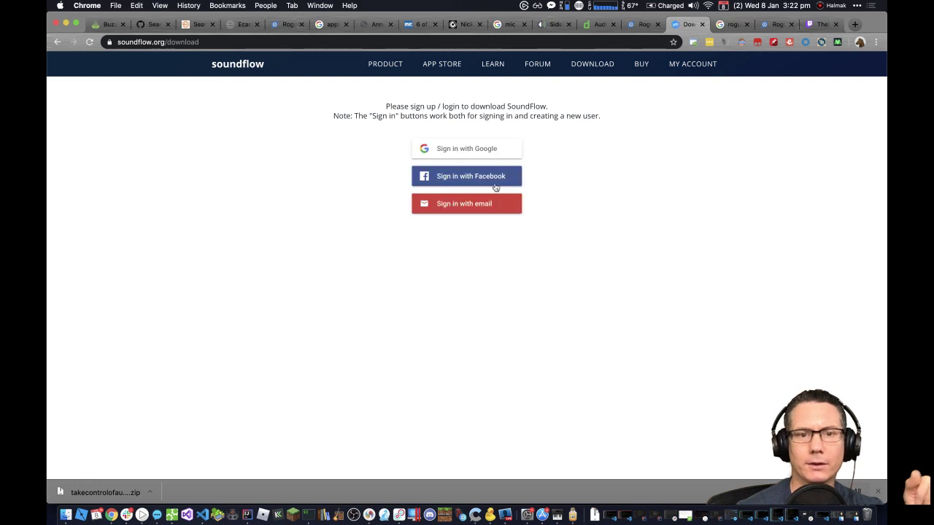
Step: Sign in to SoundFlow with the Gmail-based Google account and download the SoundFlow 3.4.3 installer
click(488, 149)
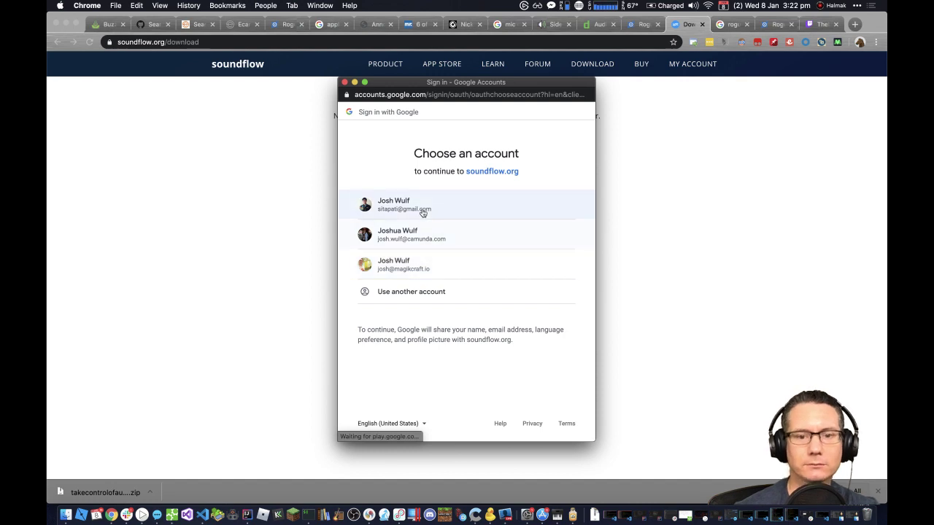
click(422, 212)
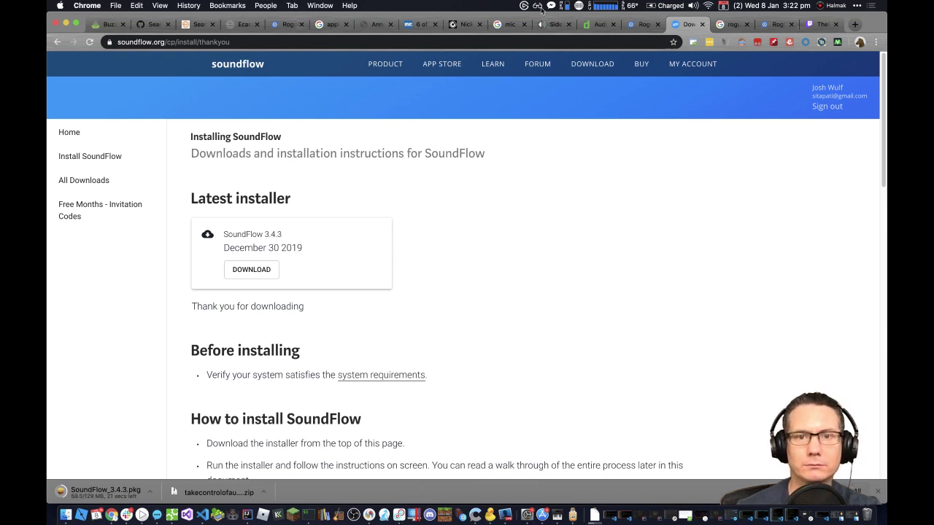
Step: Switch back to the Stream Deck configuration window
click(578, 6)
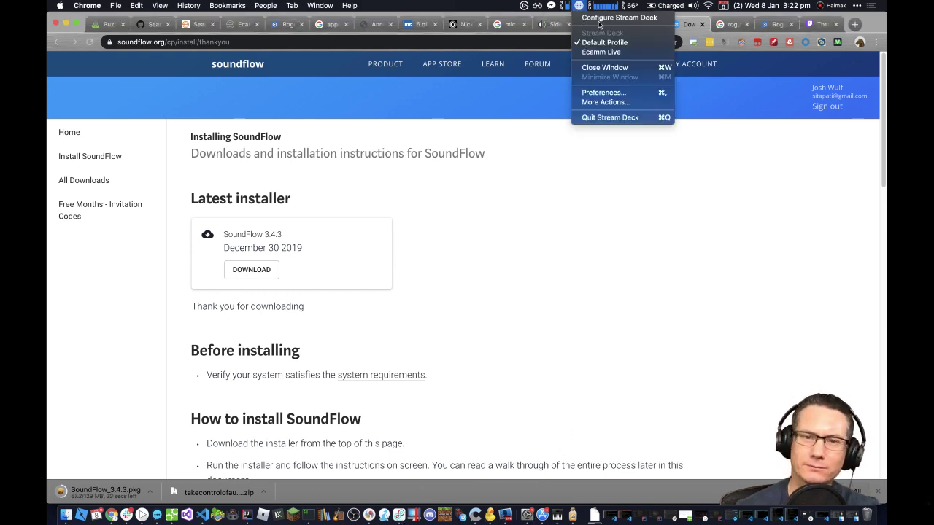
click(599, 22)
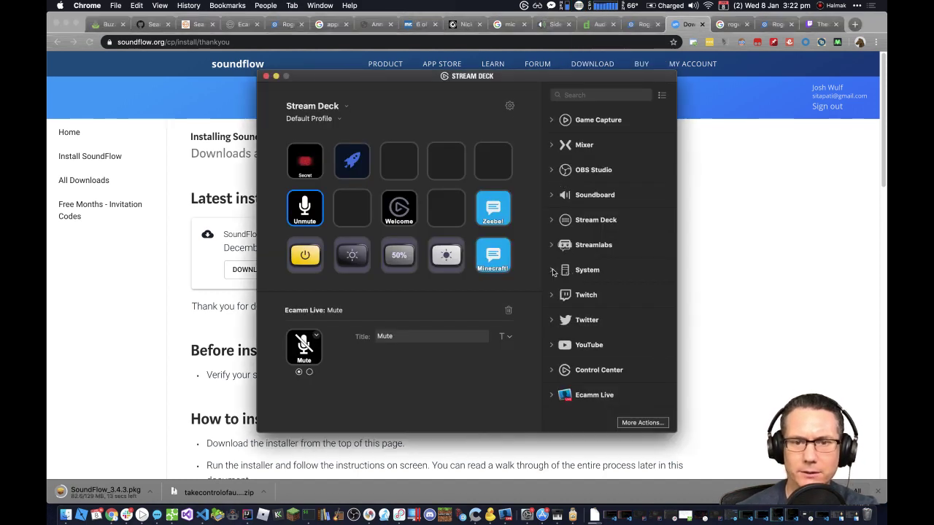
Step: Browse the System actions in Stream Deck, and keep the downloaded SoundFlow_3.4.3.pkg in the browser
click(552, 271)
scroll(609, 291, down, 3)
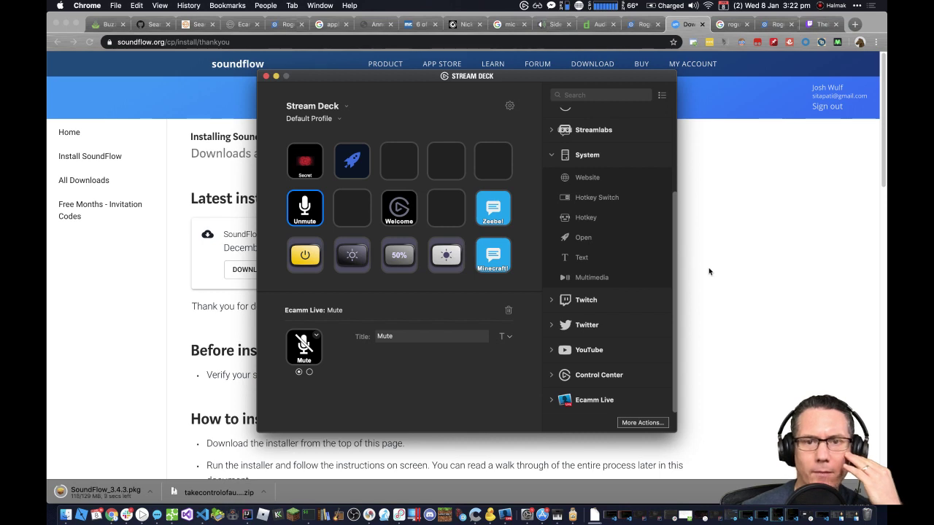
click(126, 447)
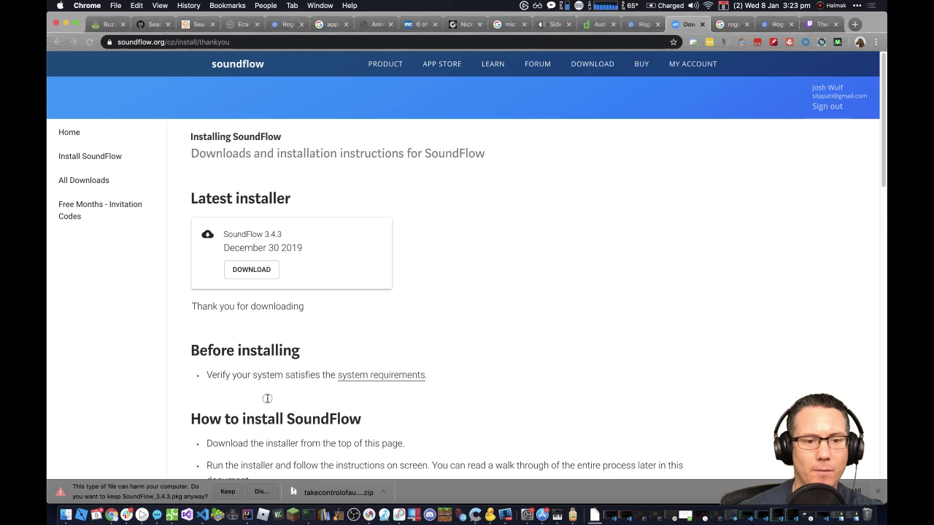
click(228, 491)
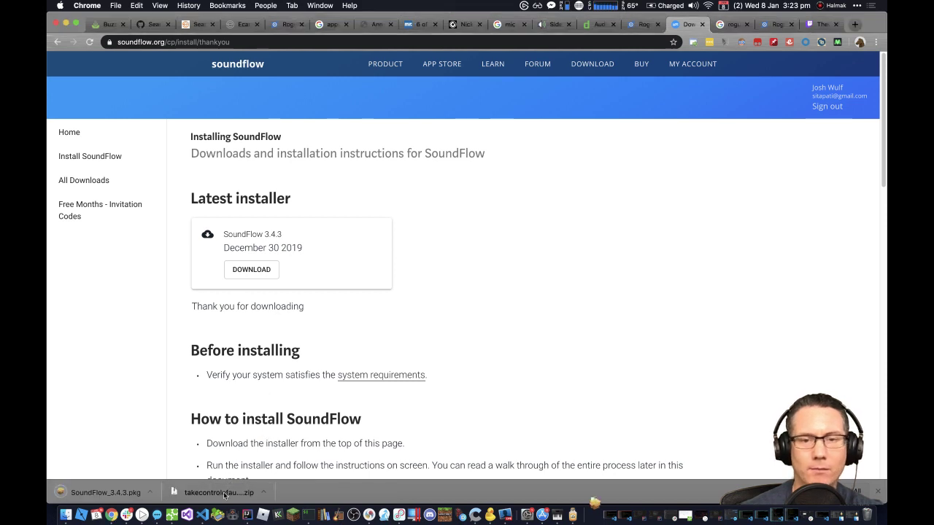
Step: Search Google for "streamdeck mute specific audio channel" in place of the Rogue Amoeba search
click(730, 24)
click(340, 42)
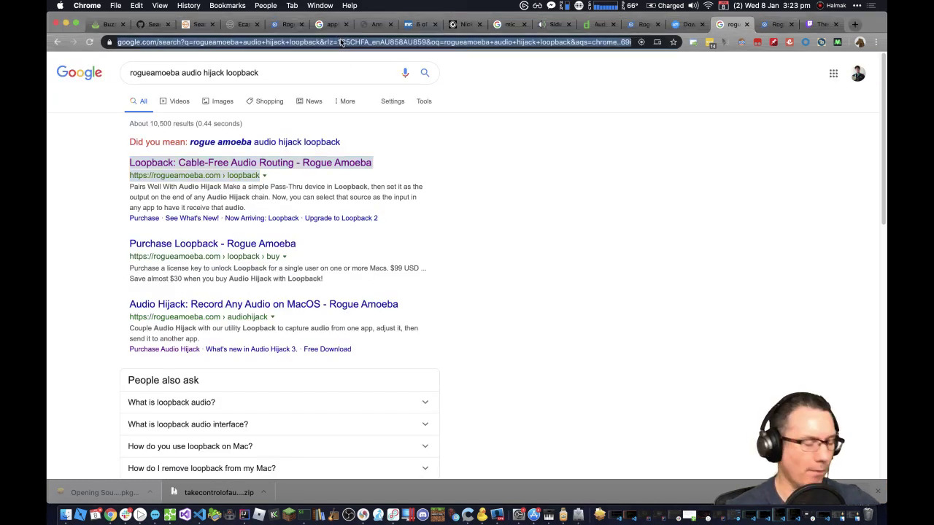
text(strean)
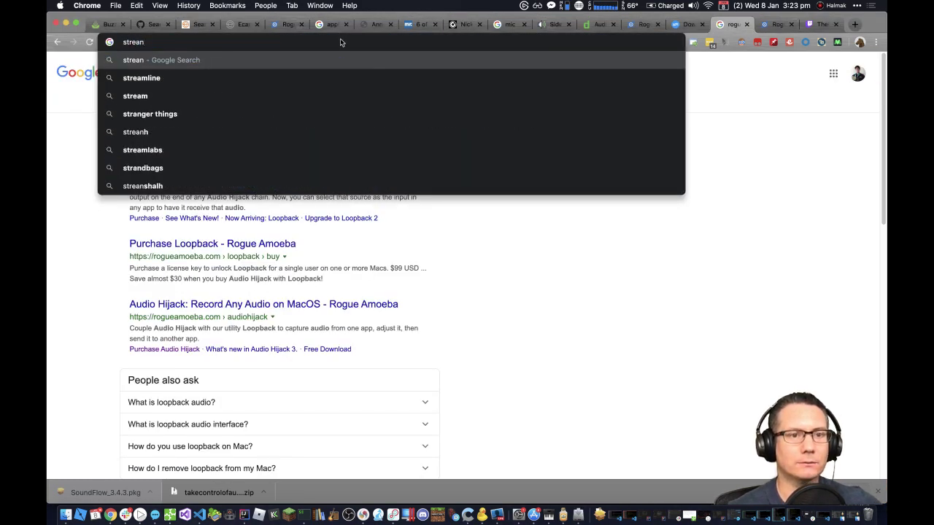
key(BackSpace)
text(mdevk)
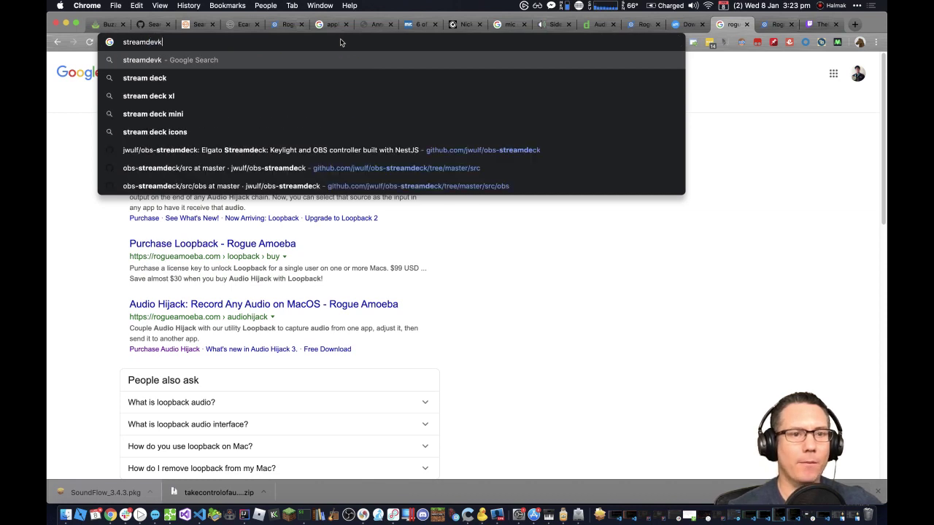
key(BackSpace)
text(c)
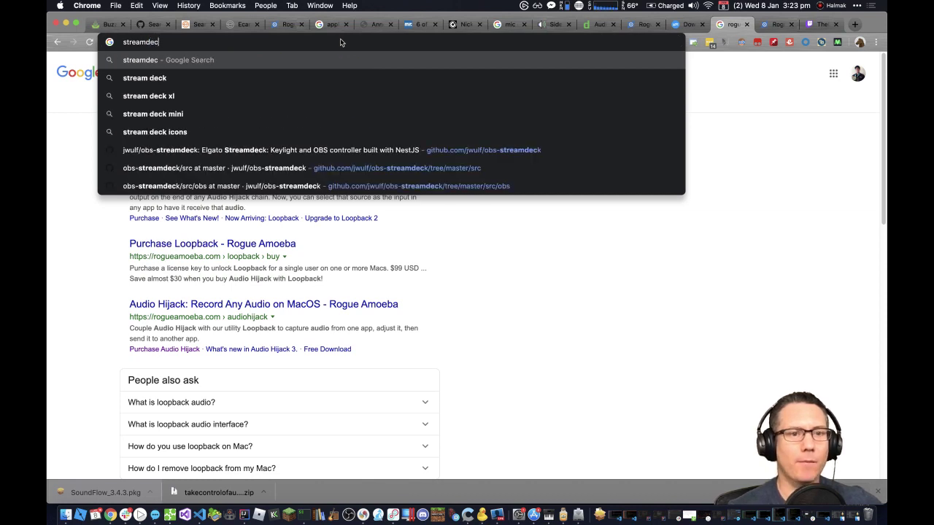
text(k mute )
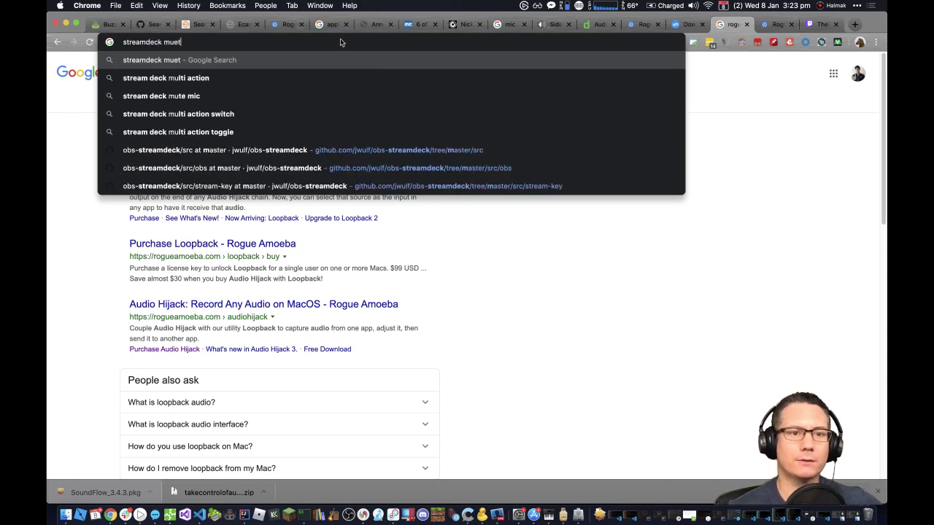
text(sper)
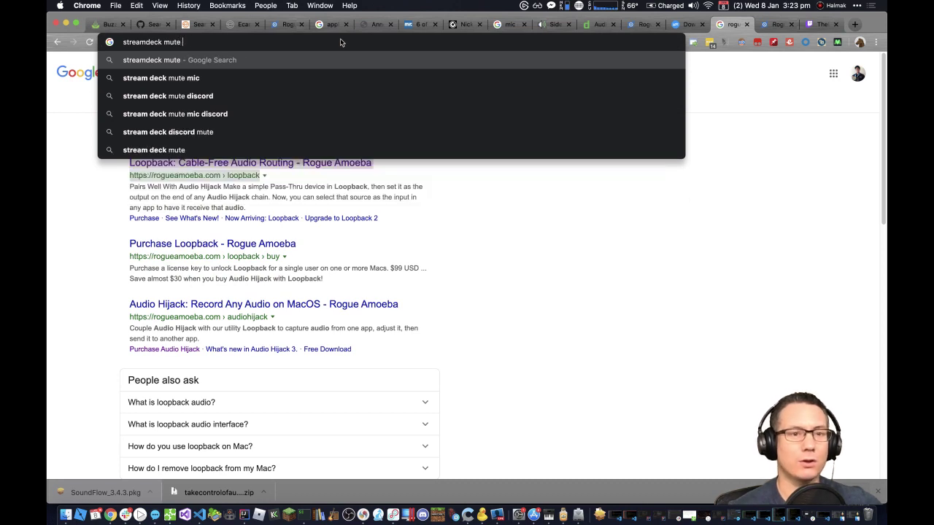
key(BackSpace)
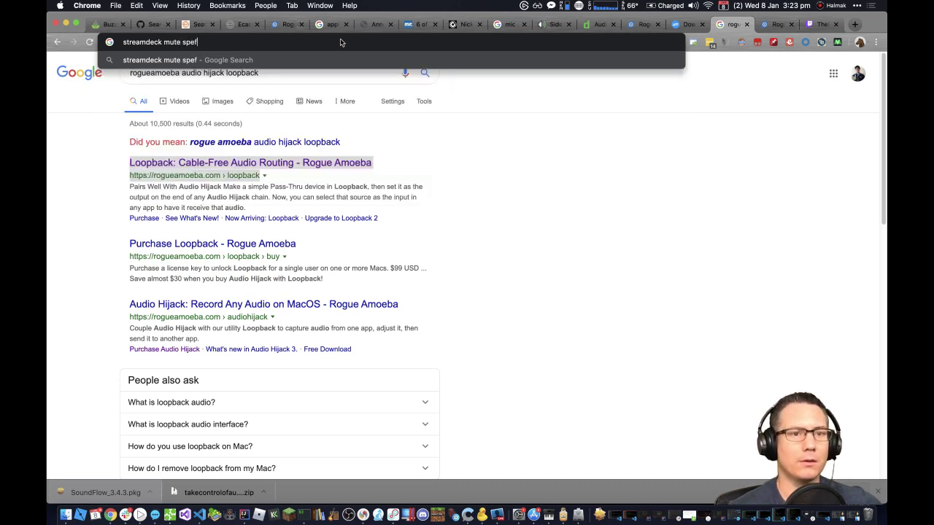
text(ci)
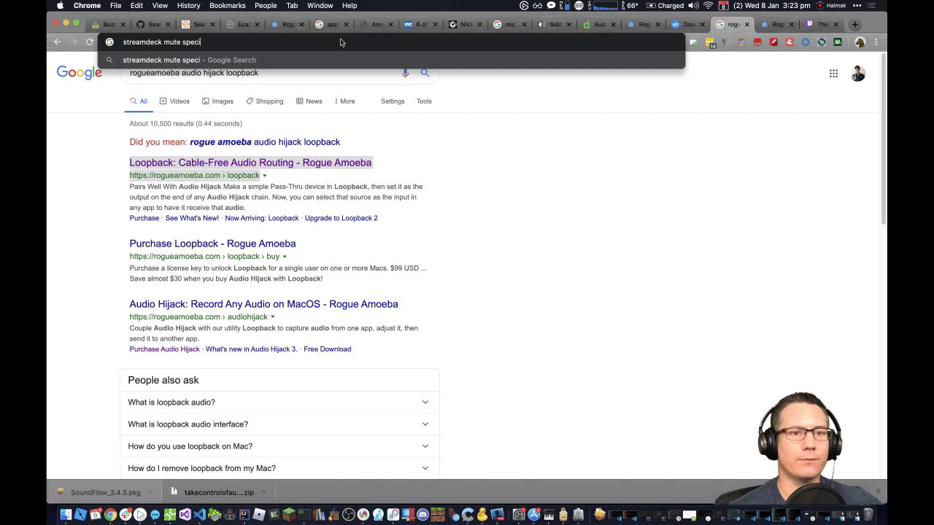
text(fic au)
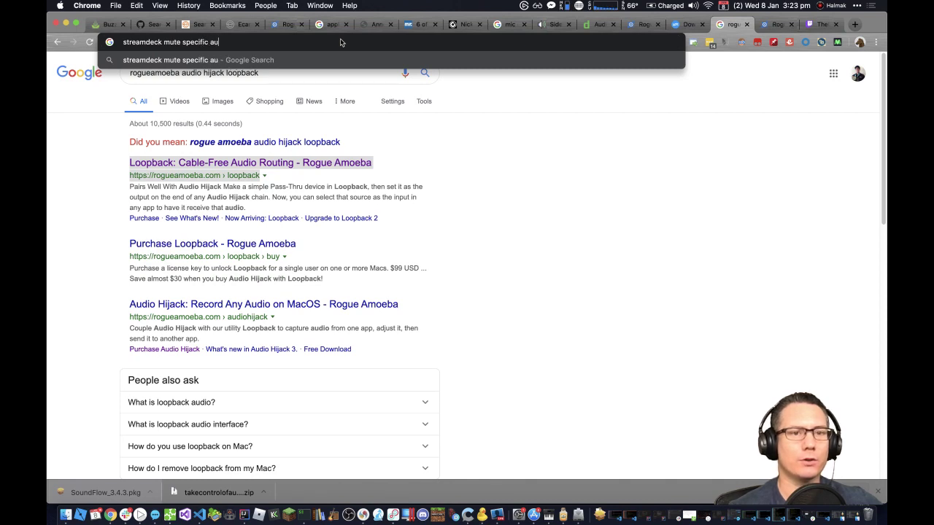
text(di)
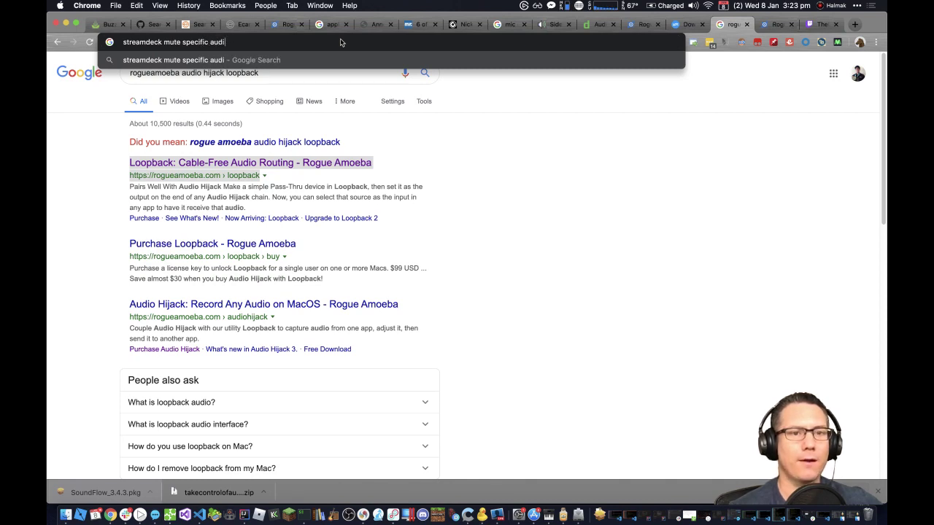
text(o chan)
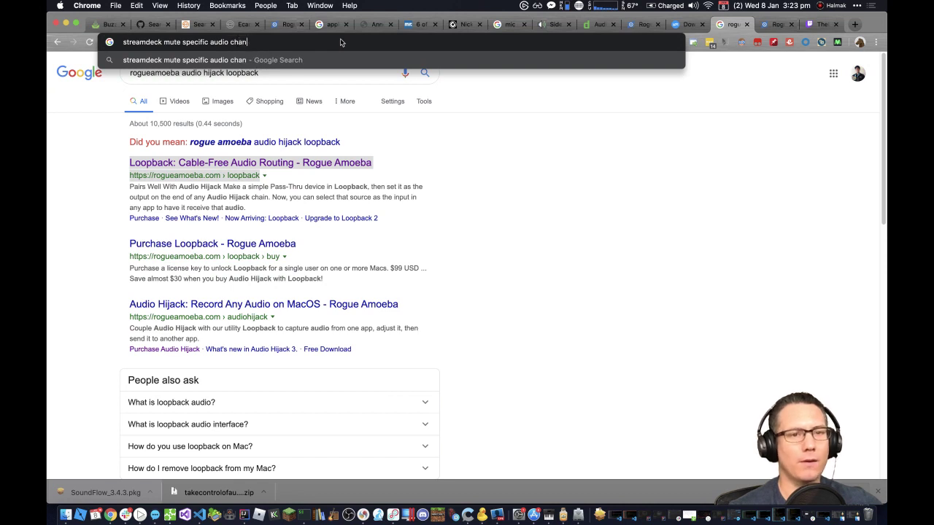
text(nel)
key(Return)
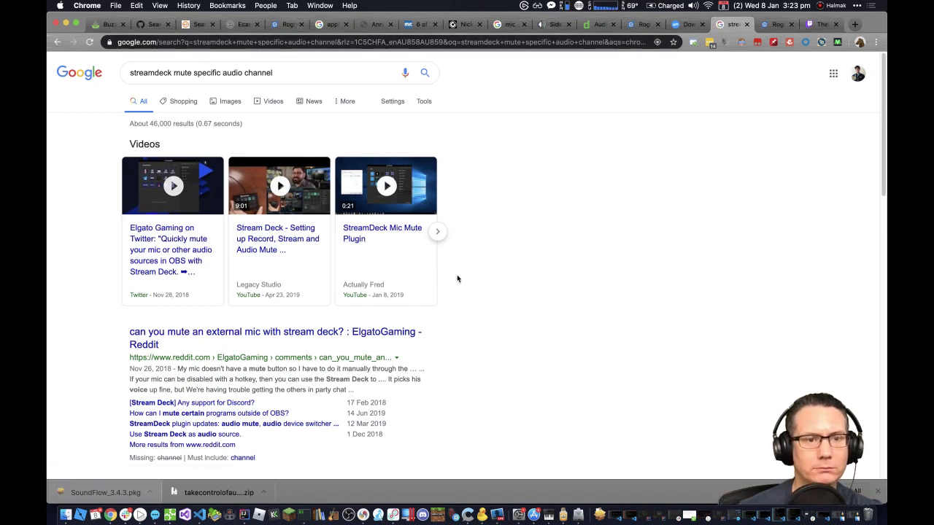
Step: Look through the search results and open the Reddit thread on muting an external mic with Stream Deck in a new tab
scroll(457, 274, down, 1)
scroll(456, 275, down, 3)
scroll(437, 277, down, 2)
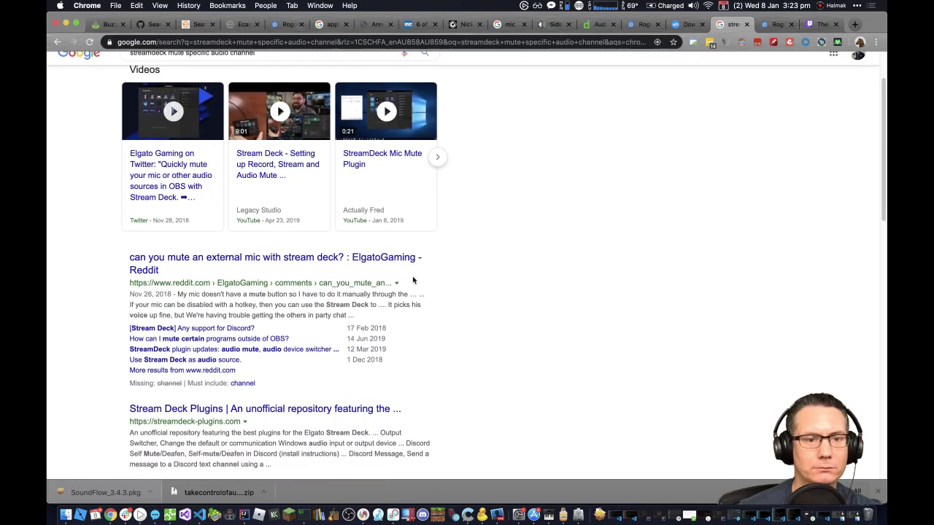
right_click(291, 265)
click(504, 264)
scroll(504, 269, down, 4)
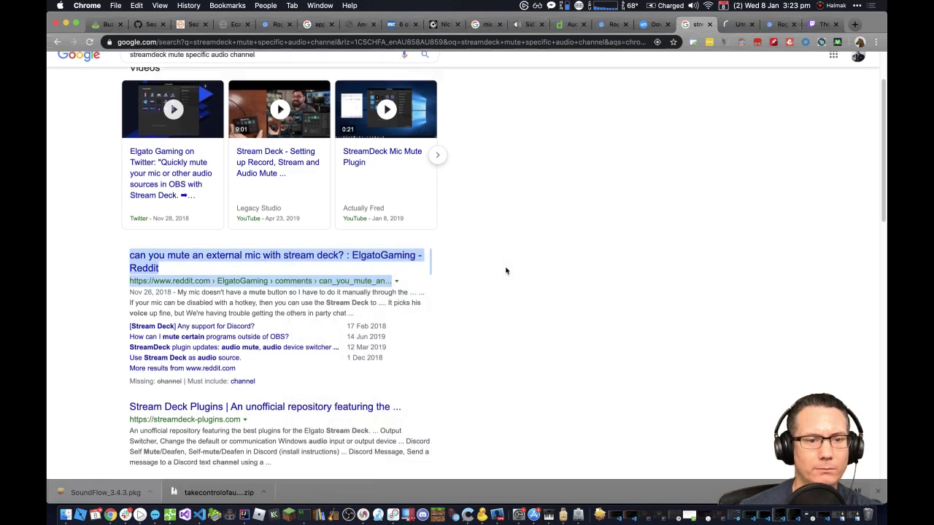
scroll(505, 271, down, 4)
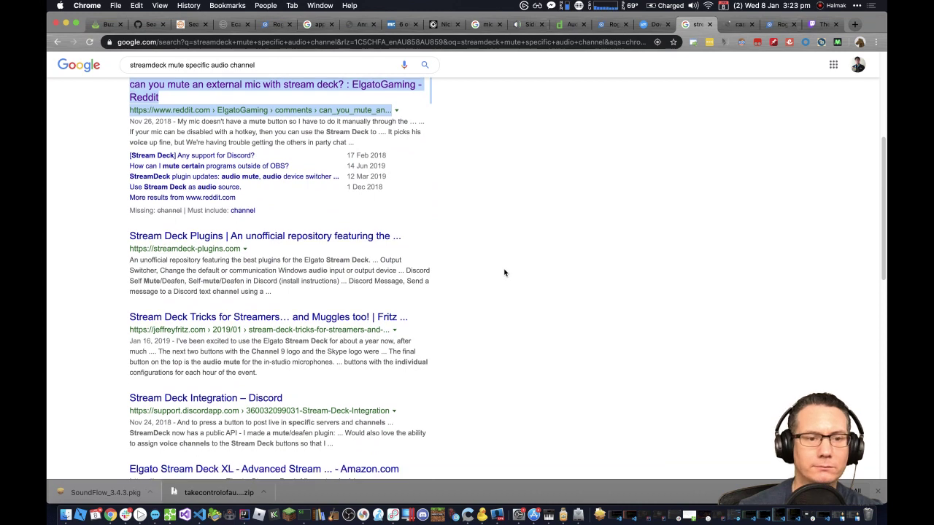
scroll(580, 270, down, 1)
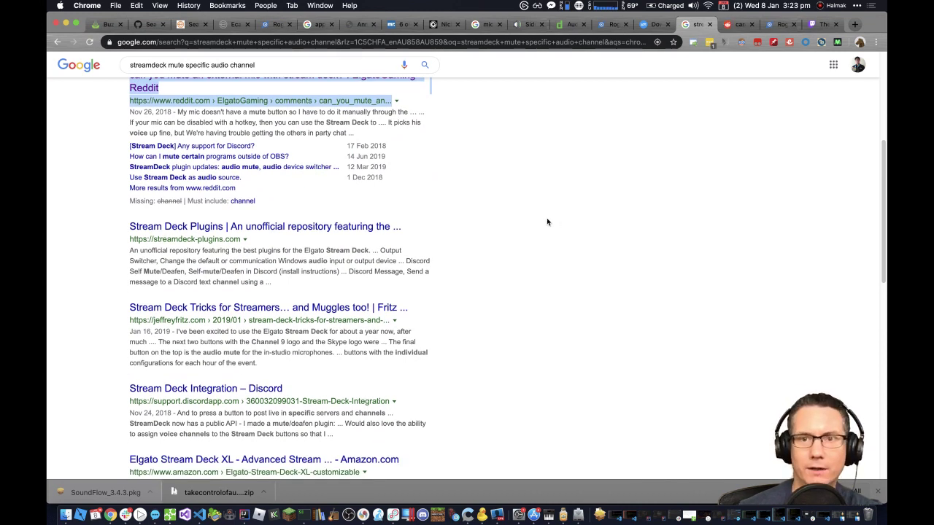
click(741, 25)
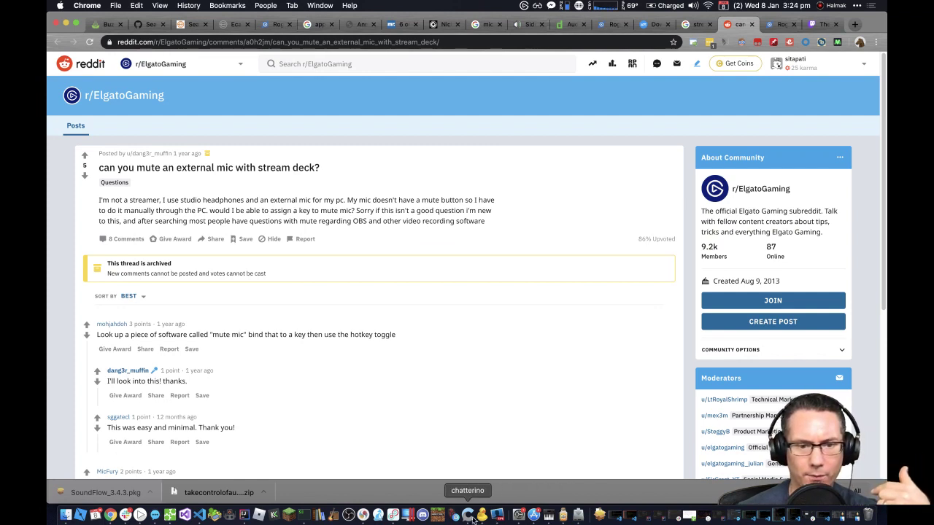
Step: Switch to Loopback to view the Live stream monitor routing and check the system's sound output devices
click(393, 515)
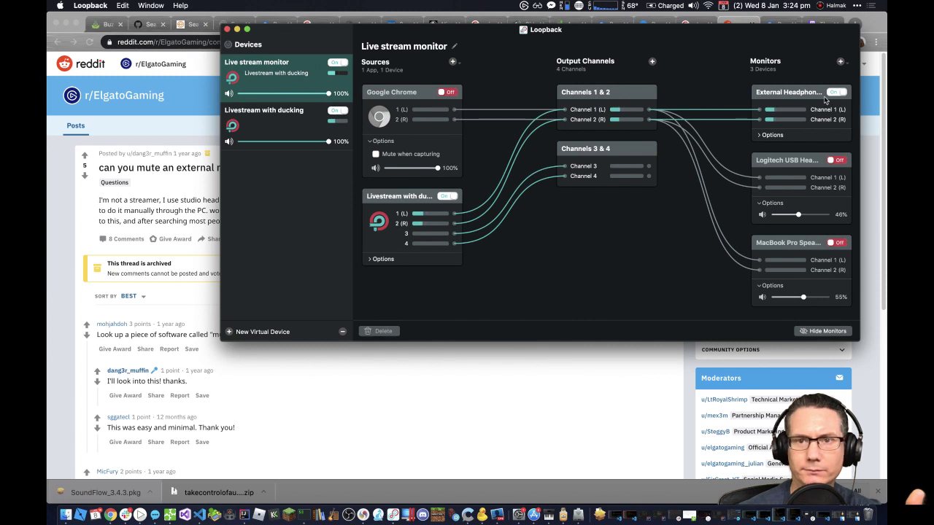
click(693, 6)
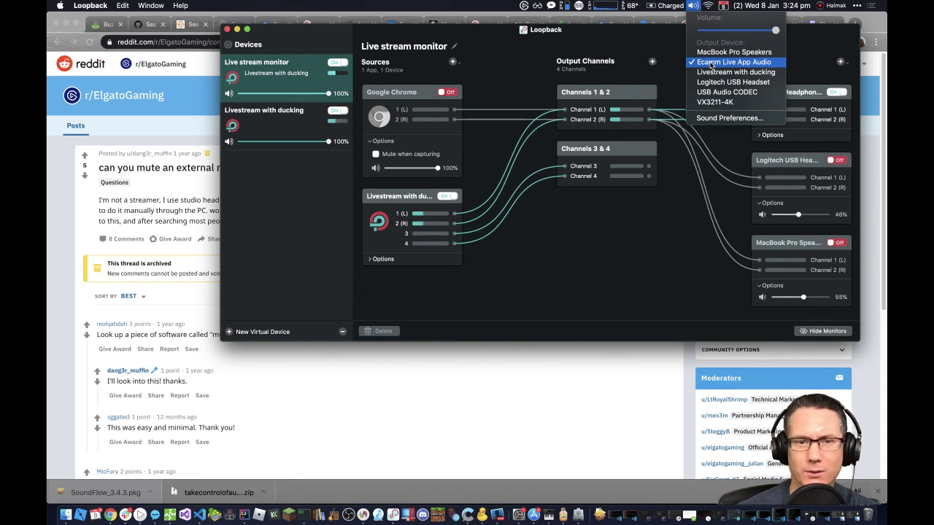
click(588, 298)
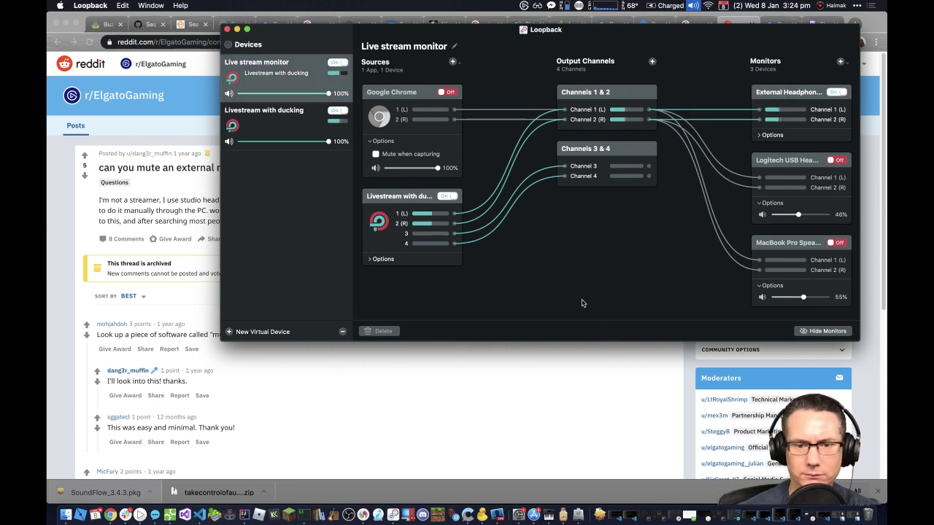
Step: Open Audio MIDI Setup and inspect the output settings and device options of Ecamm Live App Audio
click(551, 516)
click(287, 213)
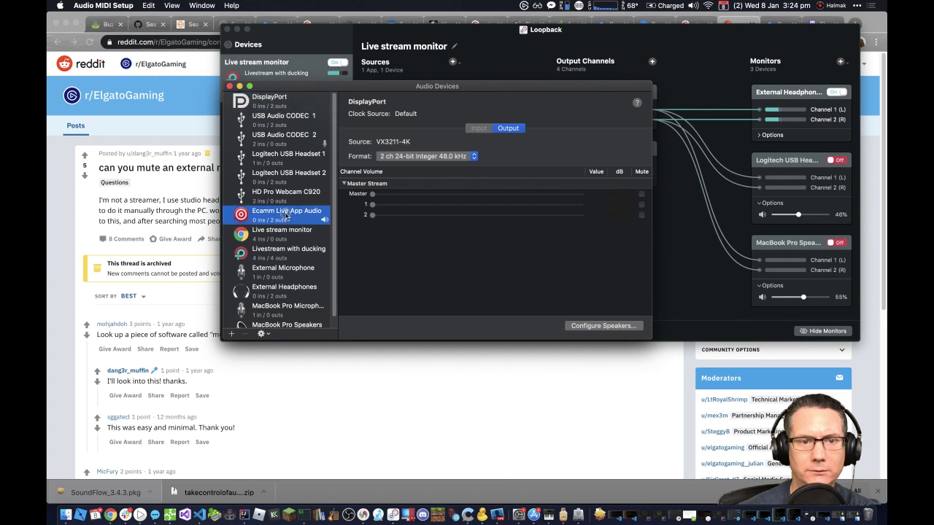
right_click(284, 213)
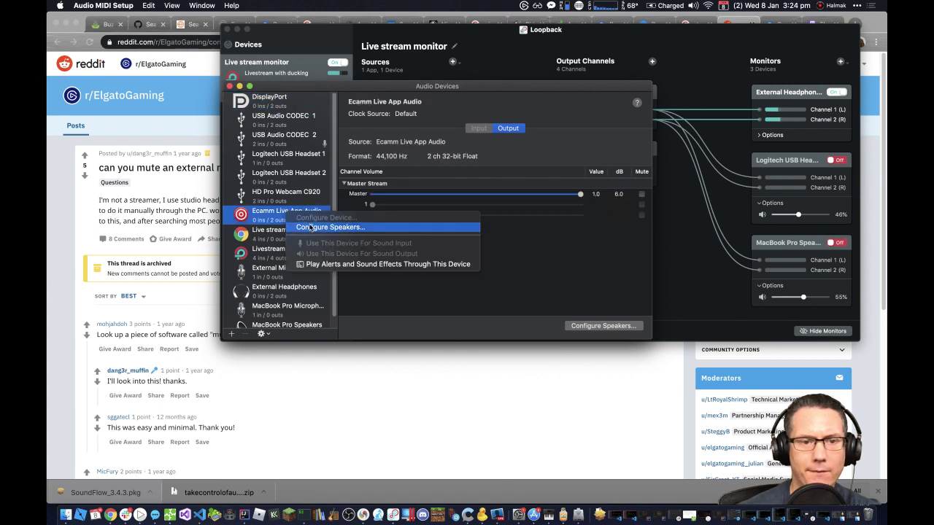
click(315, 335)
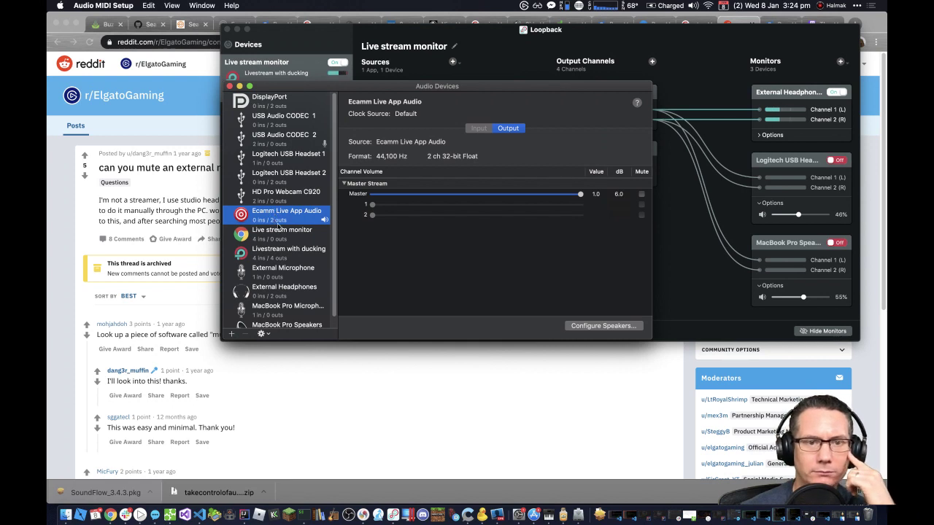
Step: Switch the system sound output to USB Audio CODEC, and replace it with MacBook Pro Speakers
click(693, 6)
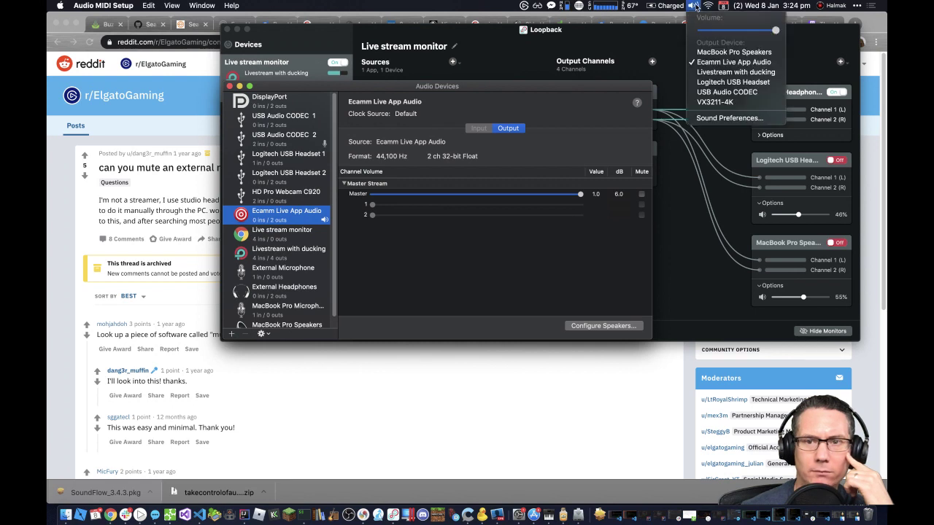
click(723, 93)
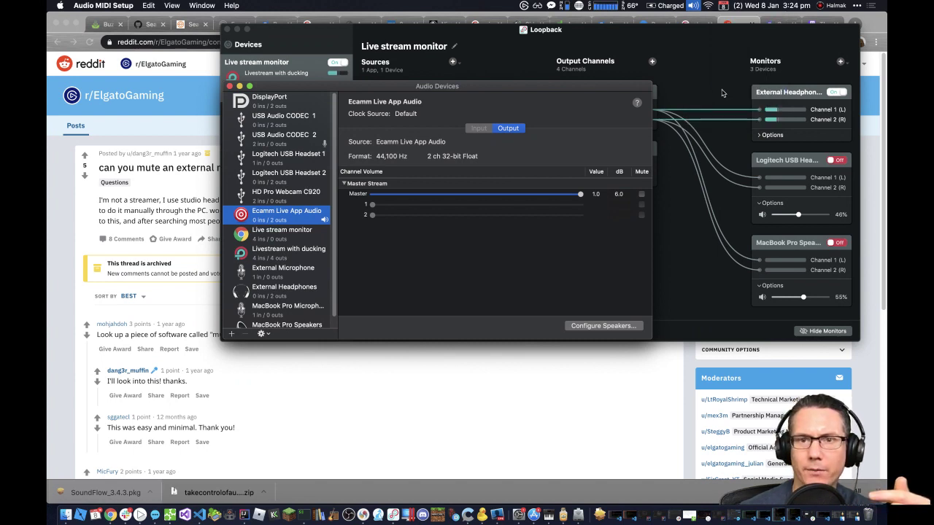
click(693, 6)
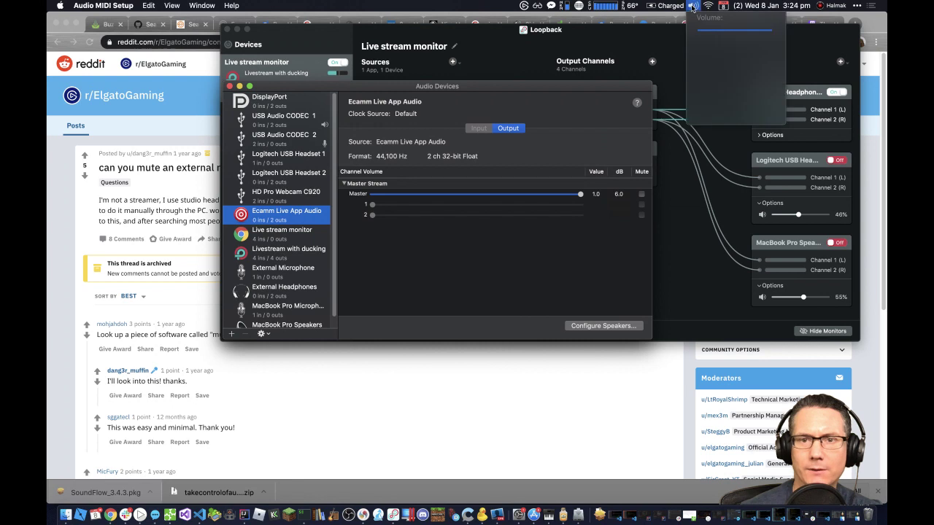
click(713, 53)
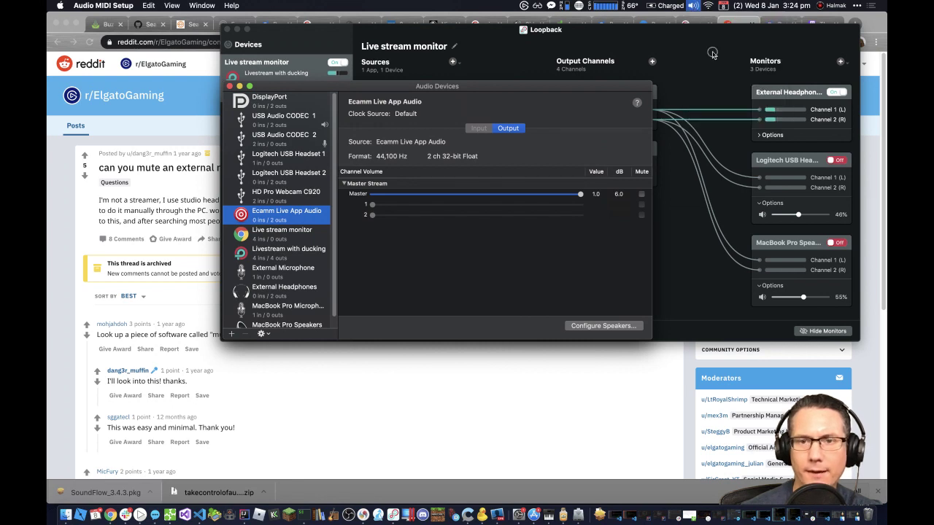
click(694, 6)
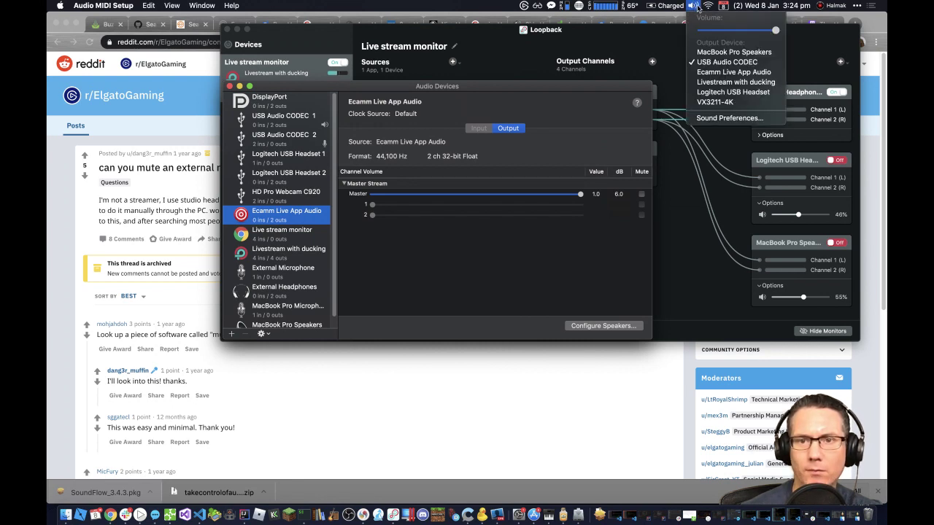
click(715, 52)
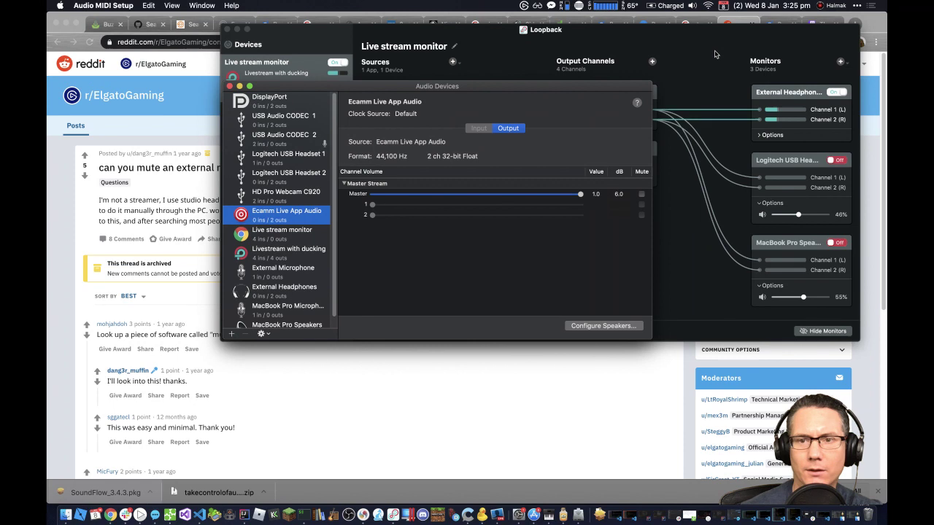
Step: Lower the system output volume for the MacBook Pro Speakers
click(691, 6)
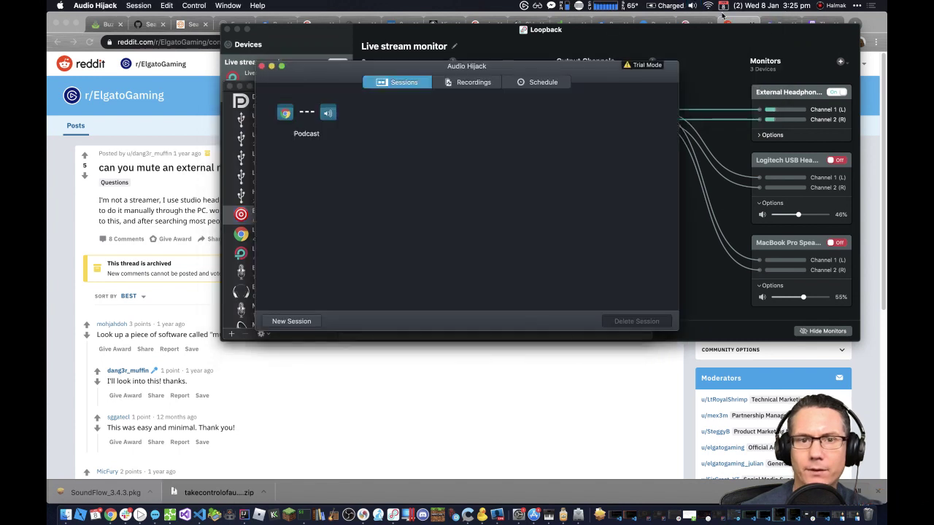
click(692, 5)
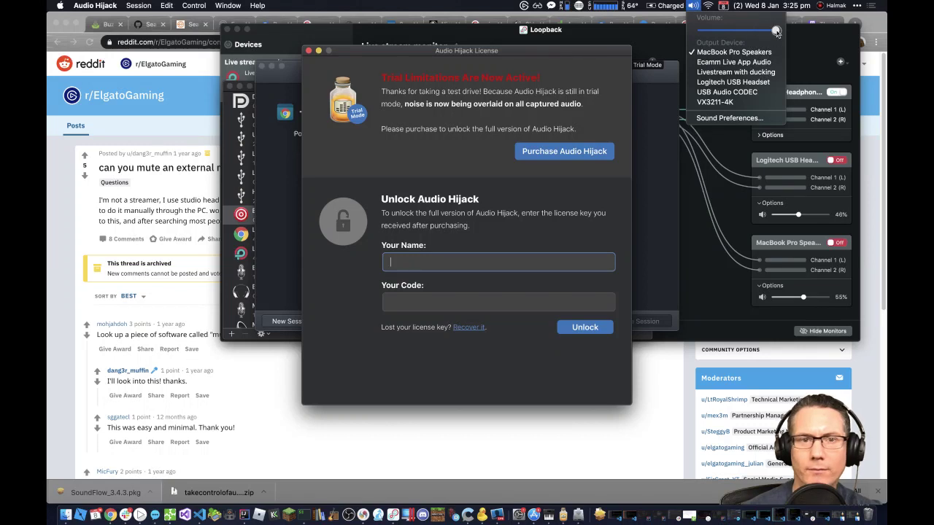
click(743, 31)
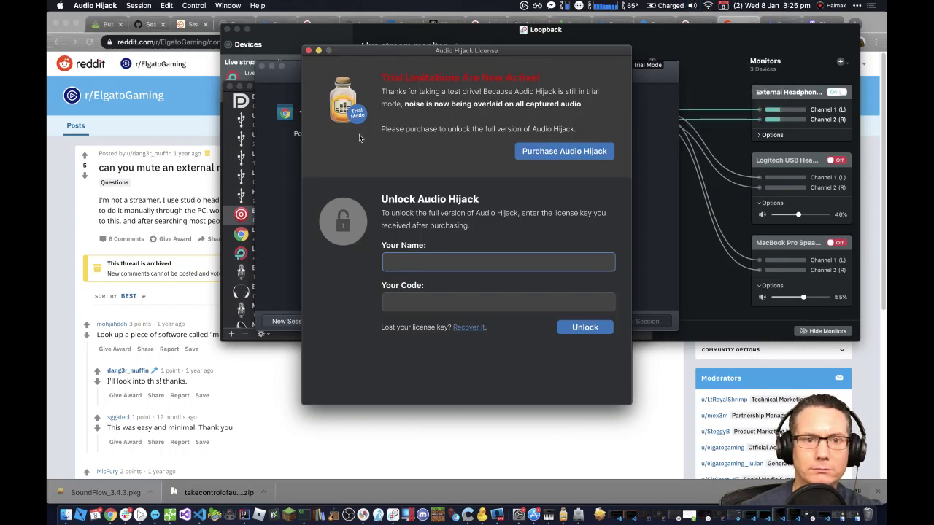
Step: Close the Audio Hijack license window and quit Audio Hijack, confirming the quit while it is capturing audio
click(309, 51)
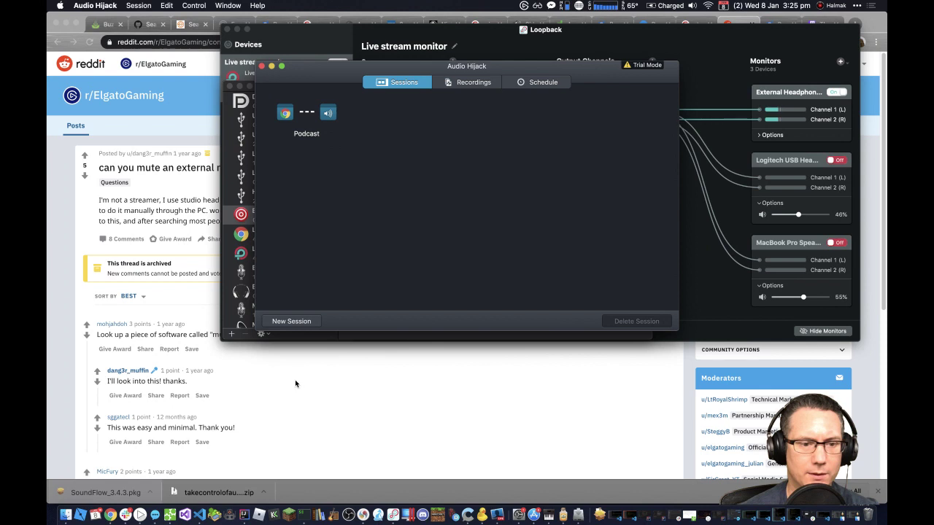
key(super+Tab)
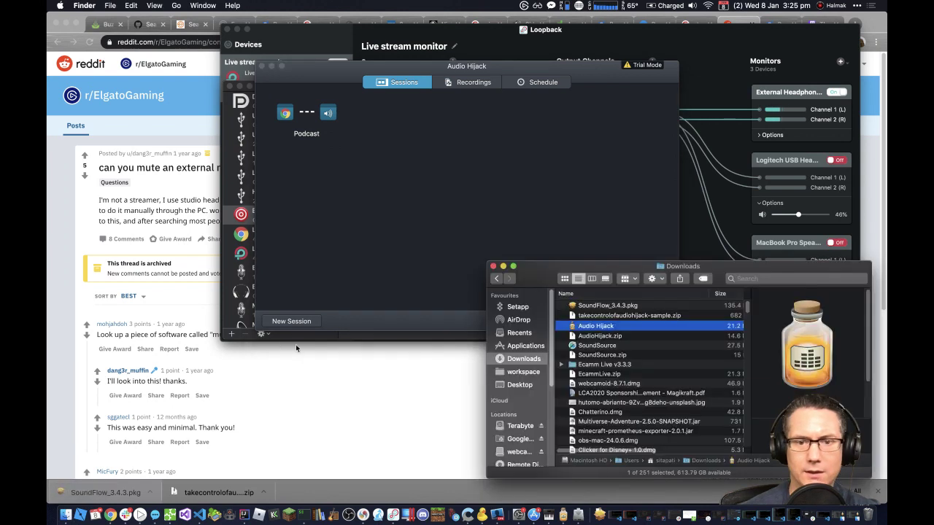
right_click(594, 332)
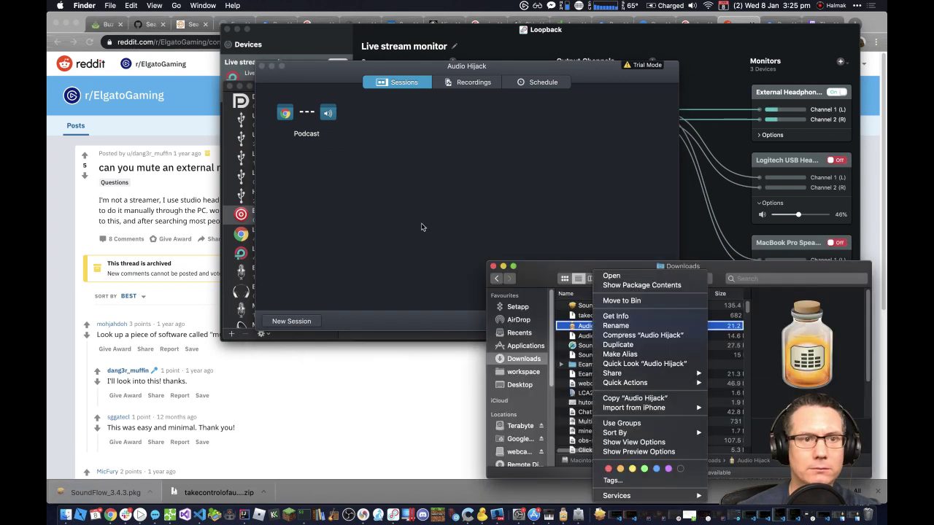
click(423, 226)
click(95, 5)
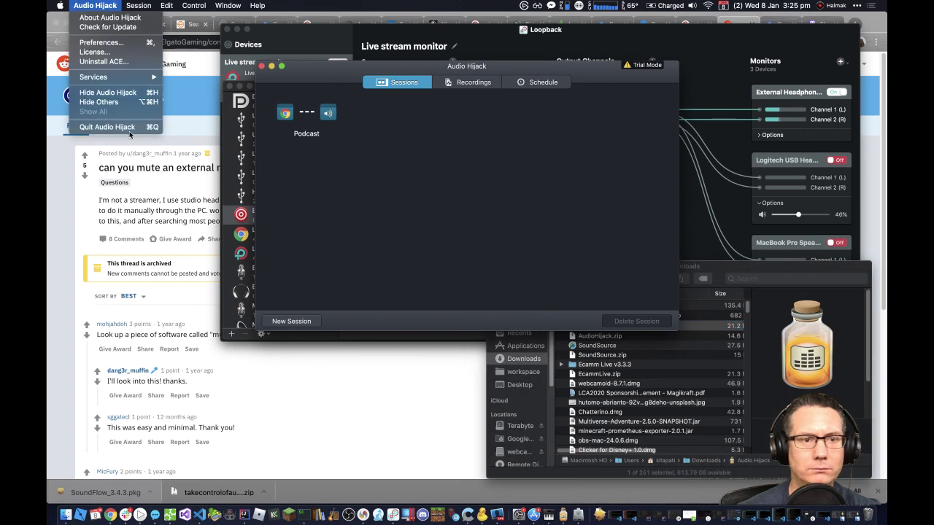
click(124, 126)
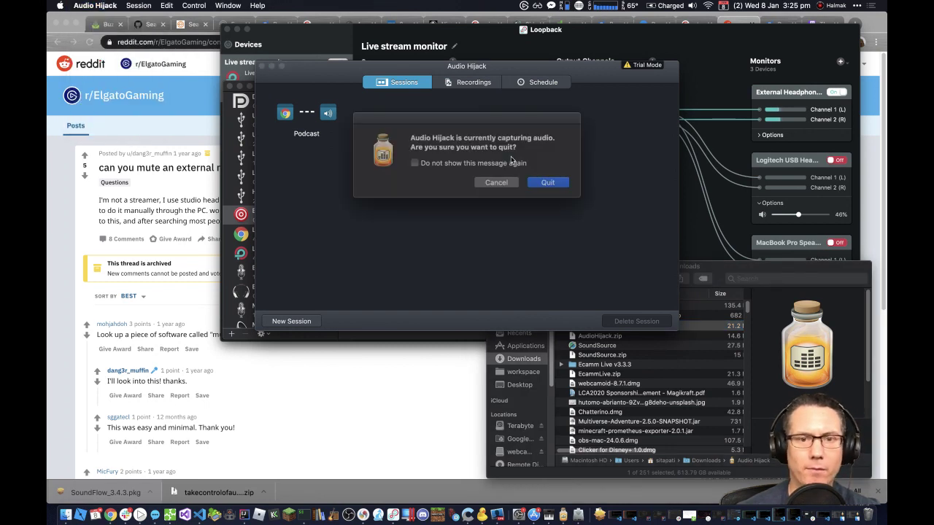
click(539, 181)
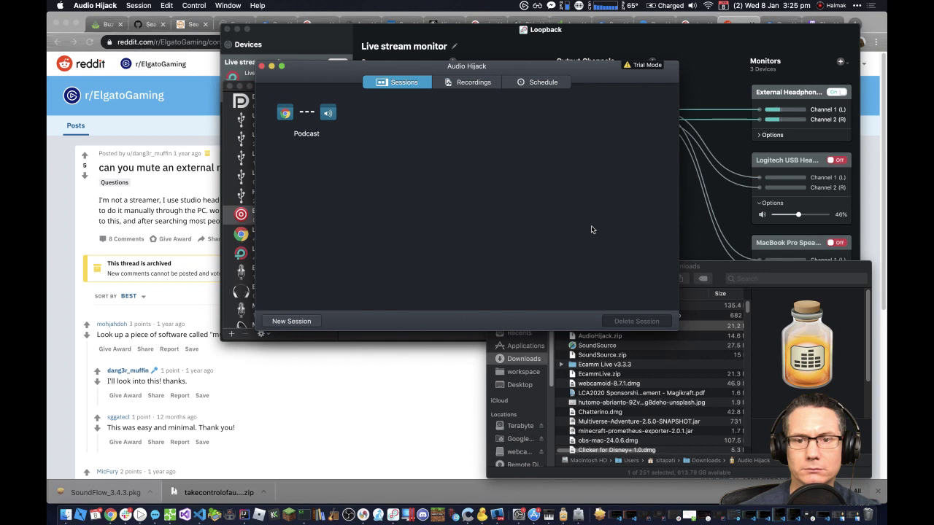
Step: Relaunch Audio Hijack from the Downloads folder, decline the mailing list signup and start running the Podcast session
double_click(666, 321)
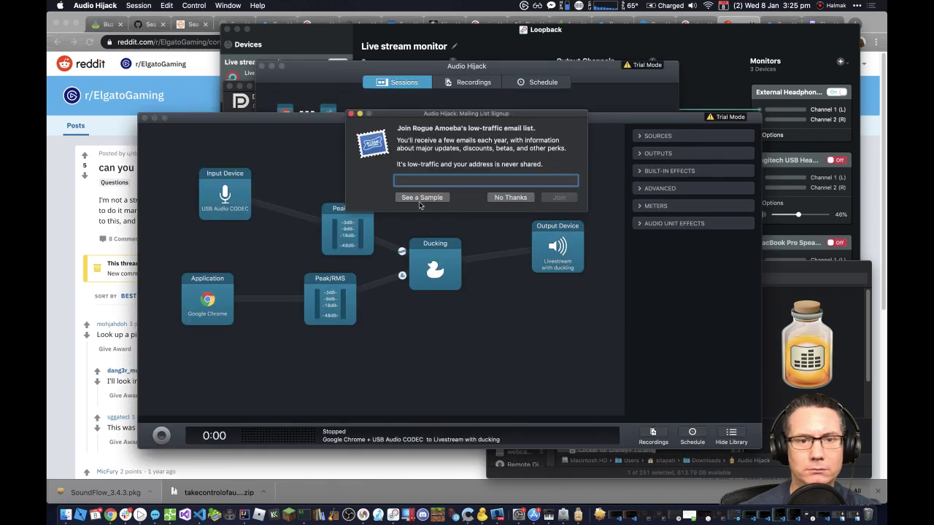
click(505, 197)
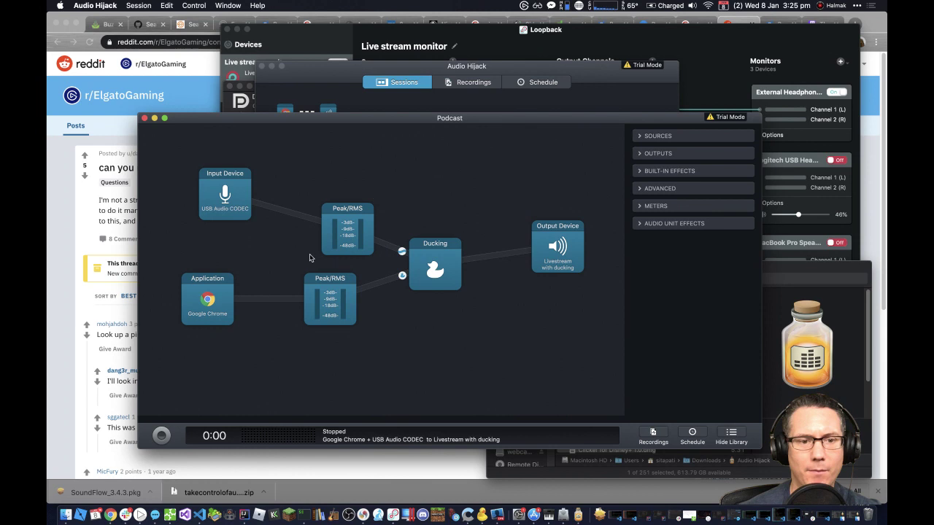
click(161, 436)
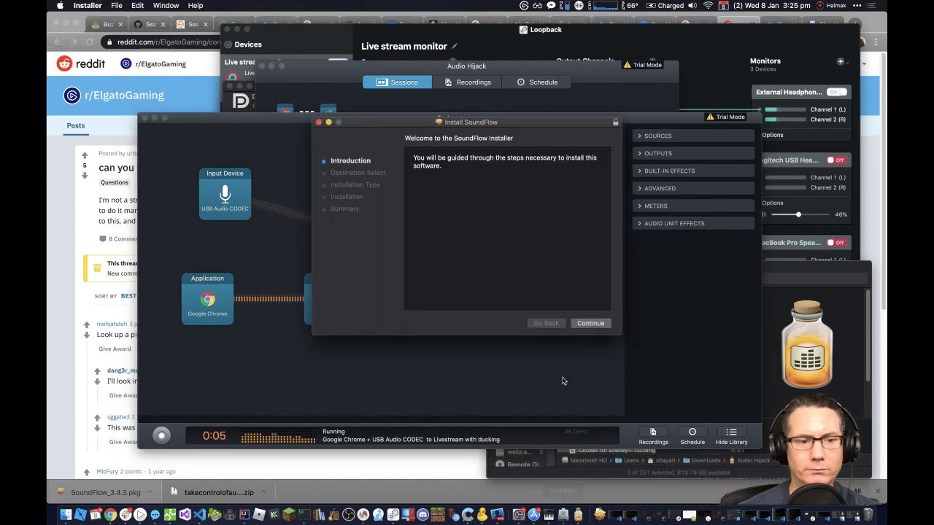
Step: Proceed through the SoundFlow installation and open System Preferences for its first-time setup
click(580, 325)
click(584, 326)
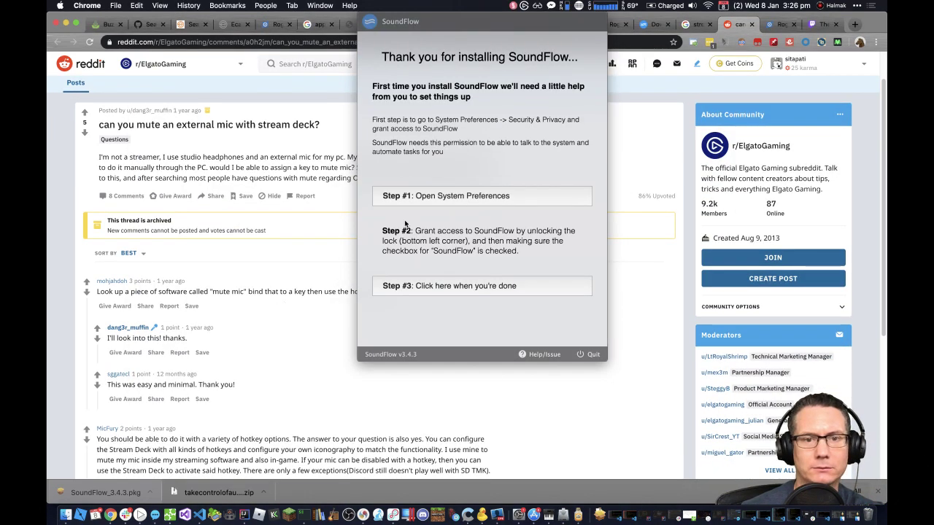
click(450, 195)
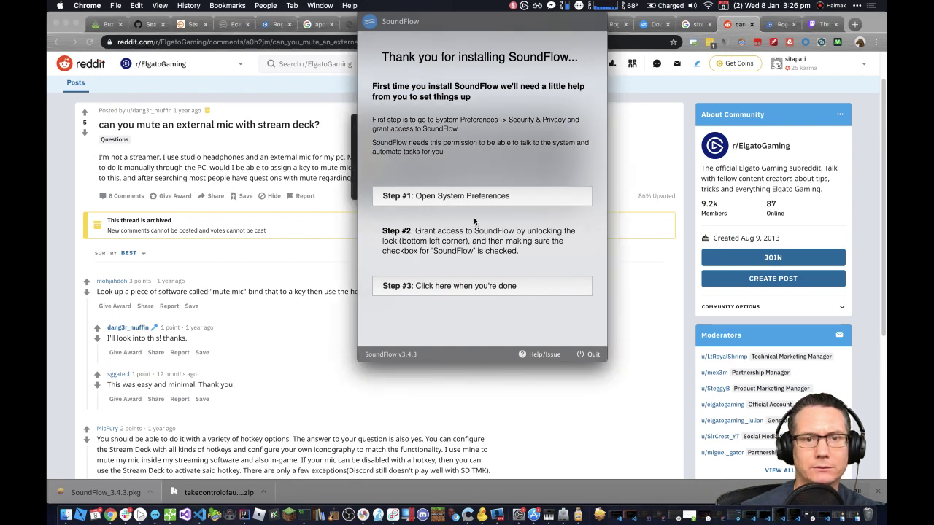
click(519, 515)
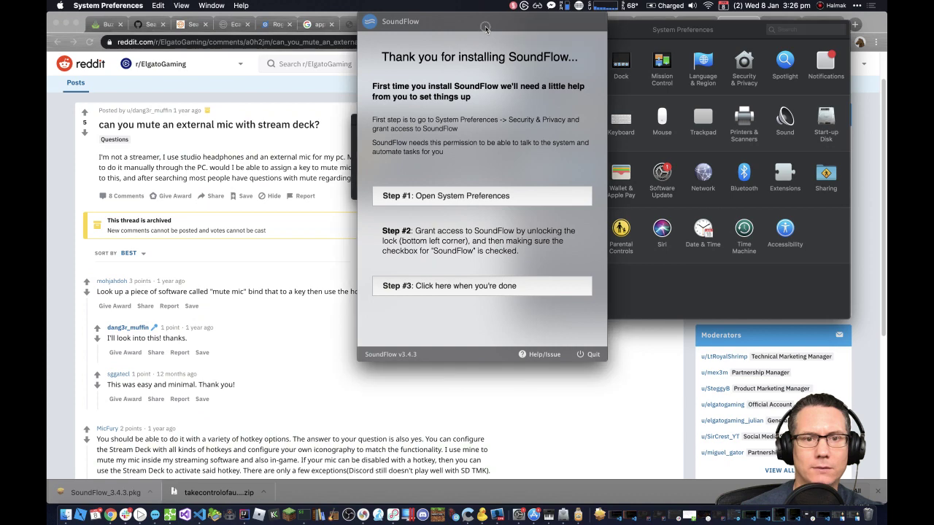
click(709, 265)
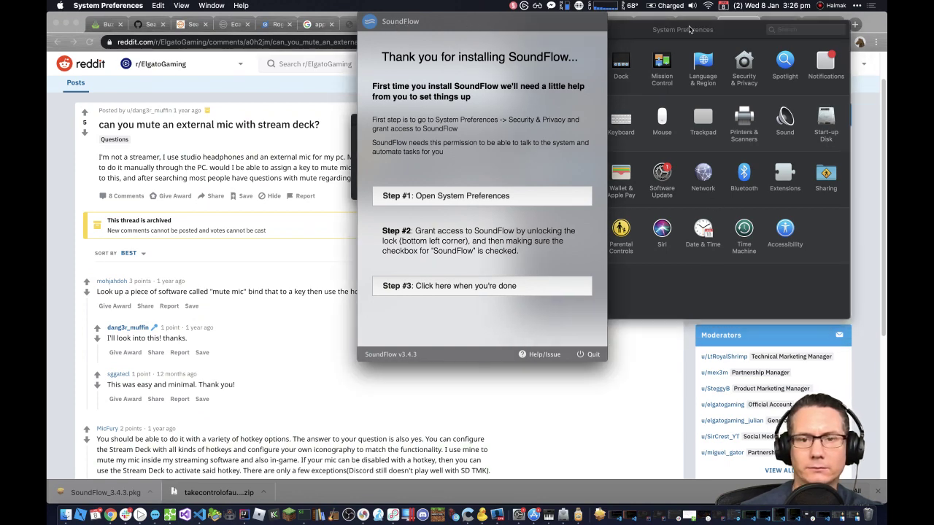
Step: Move the System Preferences window away from the SoundFlow setup window and open the Security & Privacy settings
drag(690, 29, 223, 110)
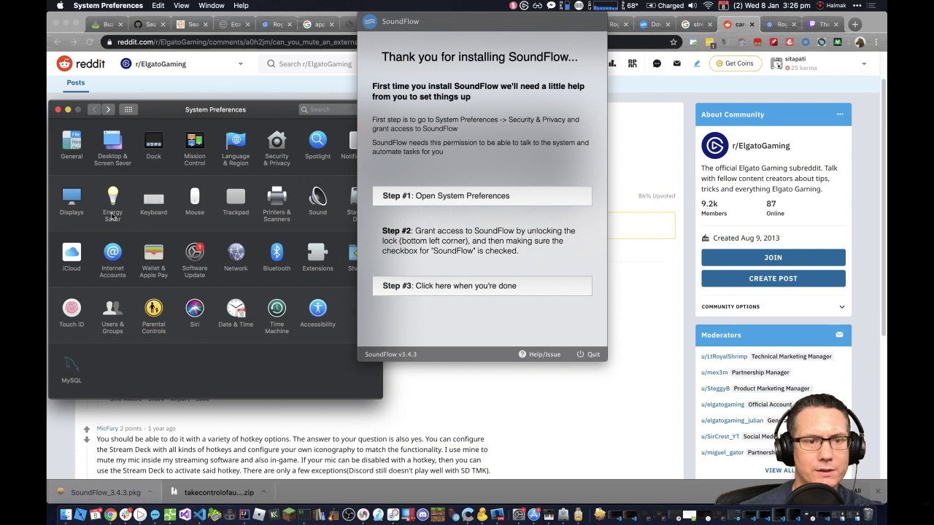
drag(259, 109, 256, 109)
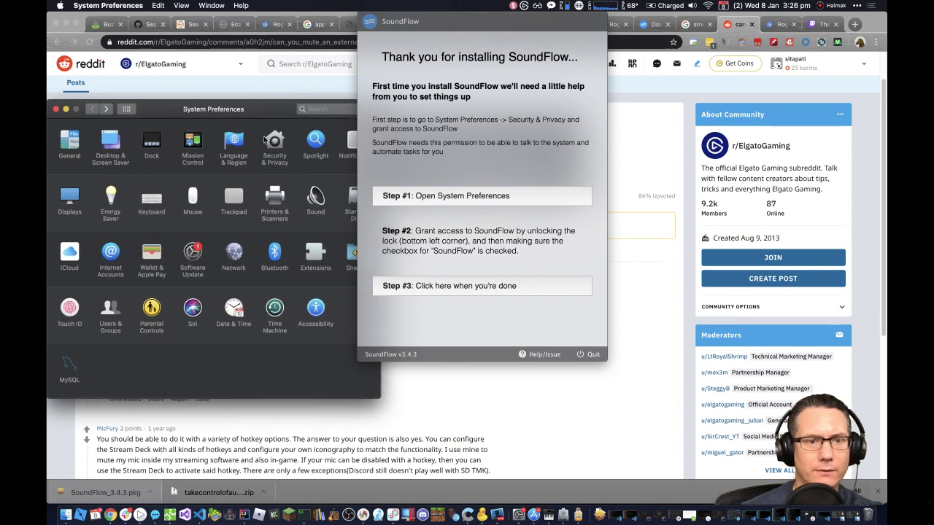
click(272, 139)
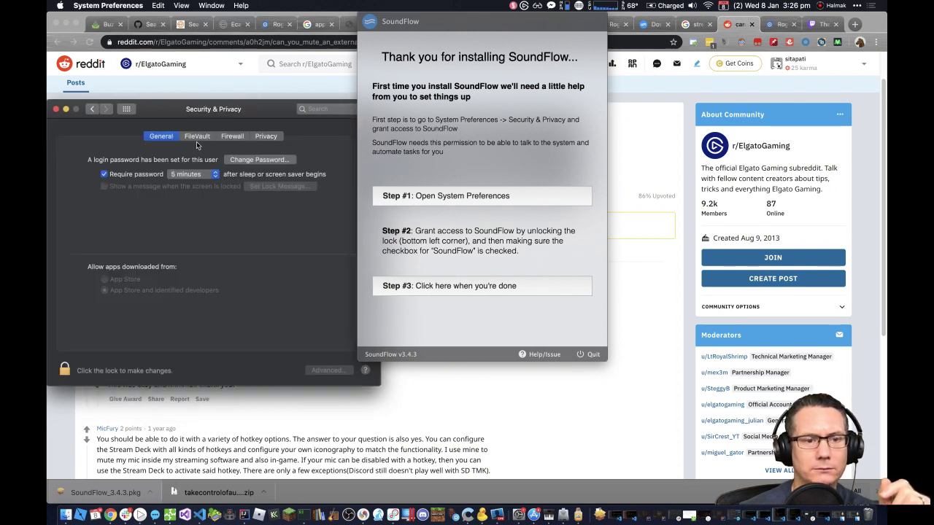
Step: Unlock the Security & Privacy settings for changes by entering the account password
click(64, 372)
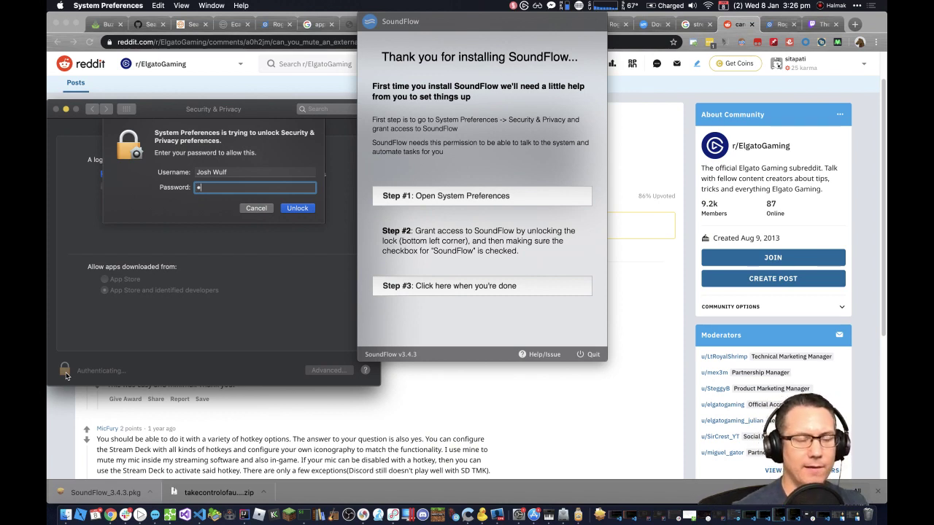
text(*)
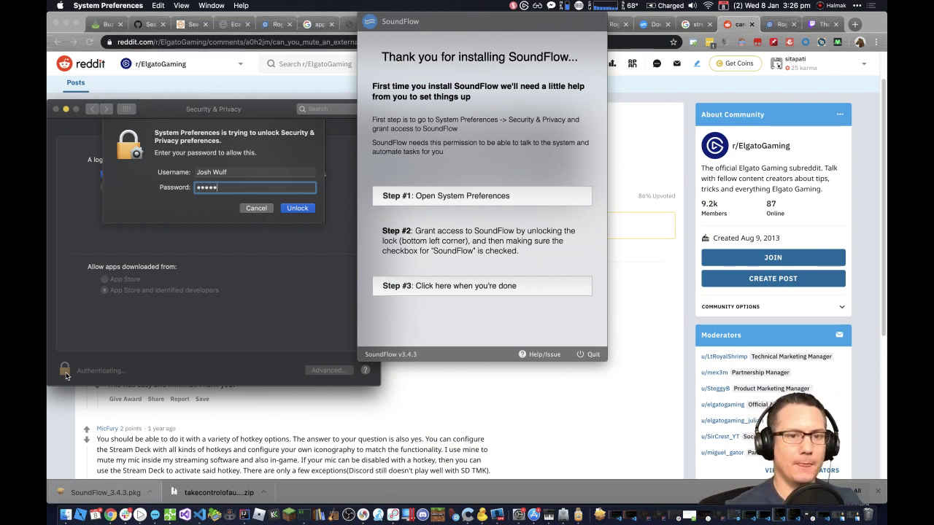
text(*****)
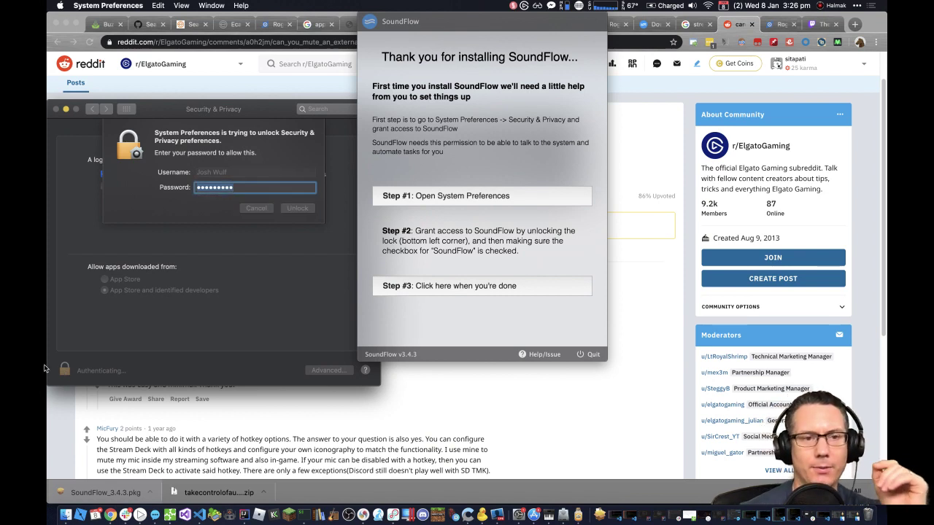
key(Return)
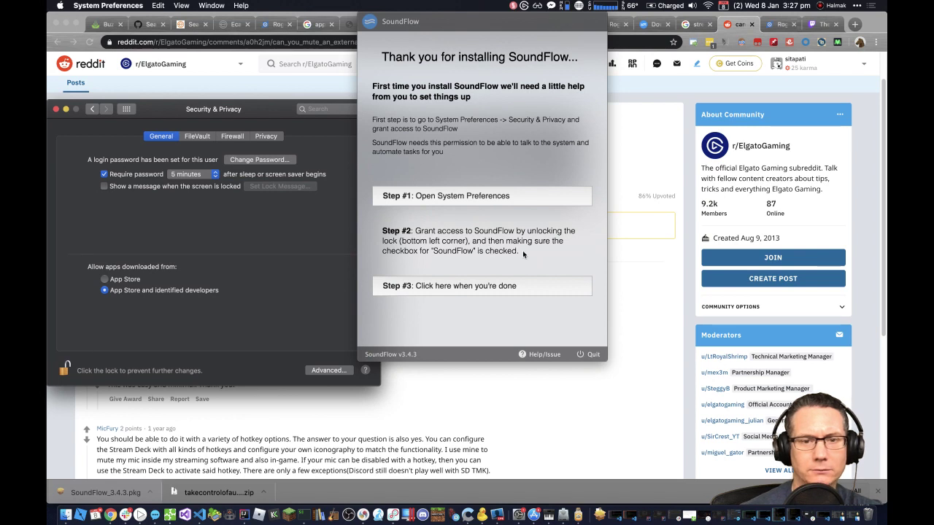
Step: Look through the Security & Privacy sections and open the Privacy list of apps allowed Accessibility control
click(453, 196)
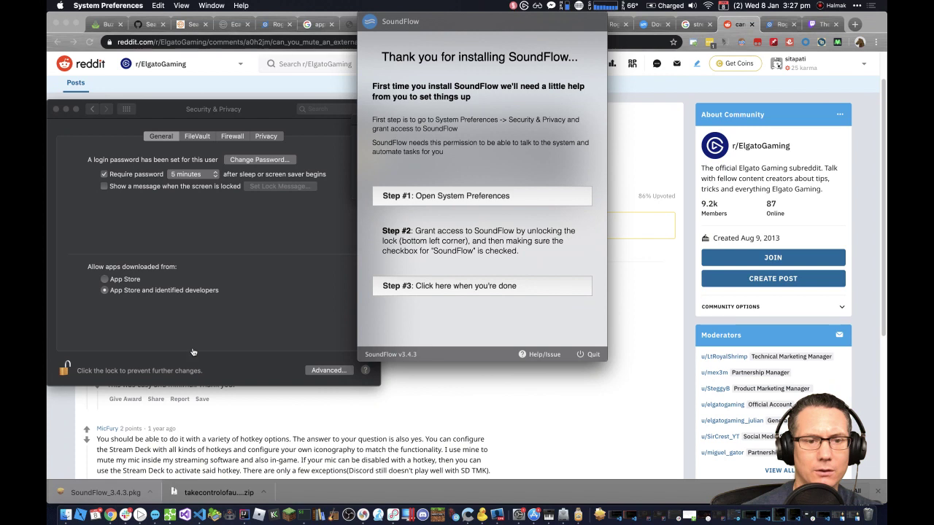
click(326, 372)
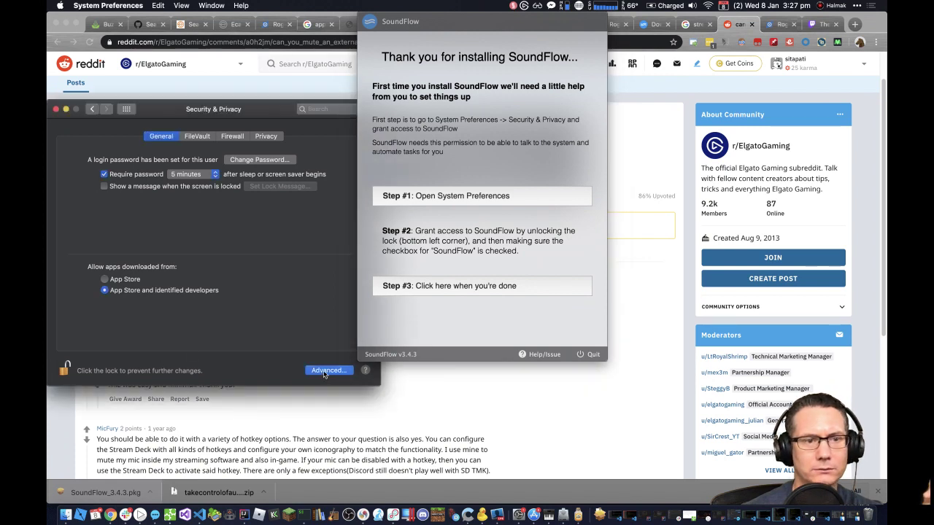
key(Return)
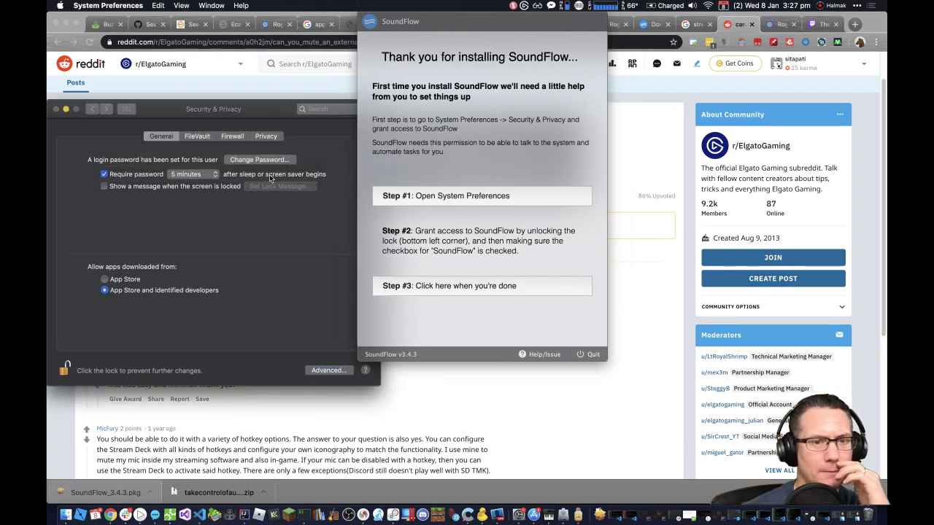
click(195, 137)
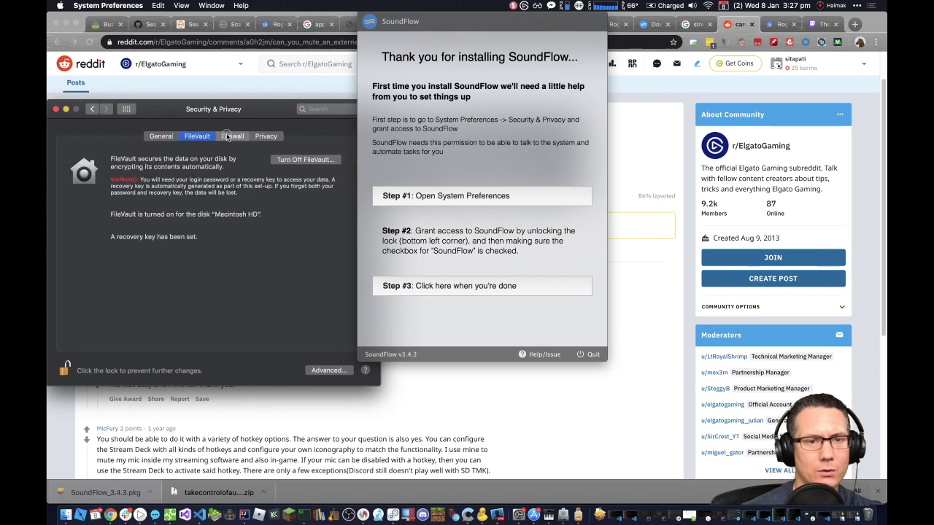
click(232, 137)
click(265, 137)
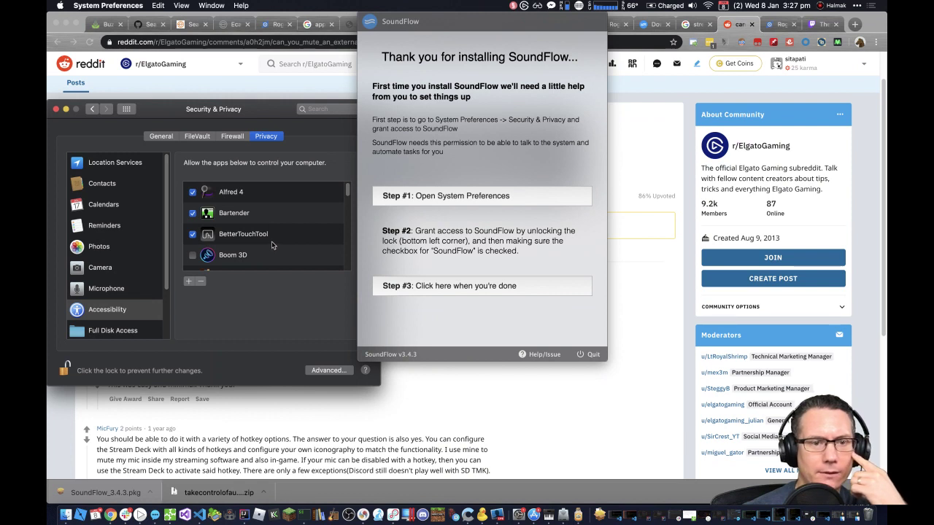
Step: Allow SoundSource to control the computer in the Accessibility app list
scroll(272, 245, down, 1)
scroll(272, 245, down, 10)
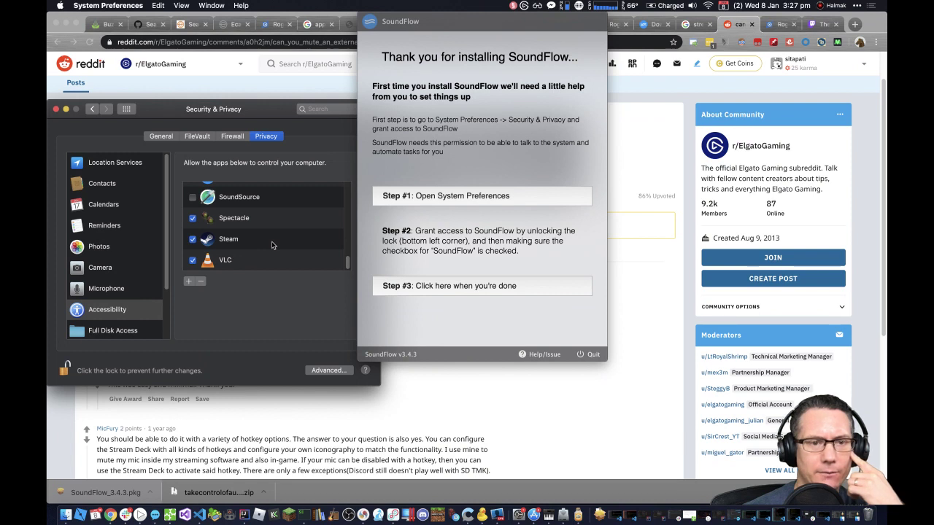
click(193, 198)
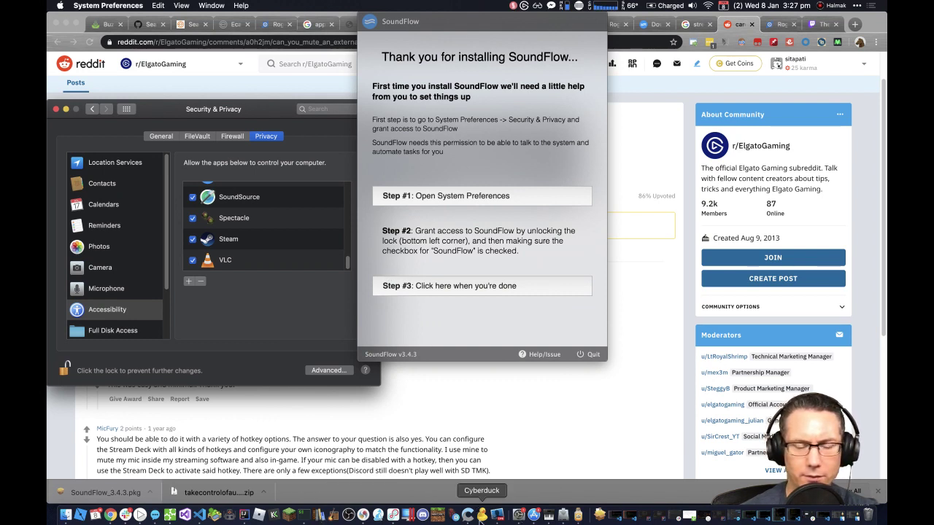
Step: Switch to Loopback and try to complete Step #3 of the SoundFlow setup
click(392, 515)
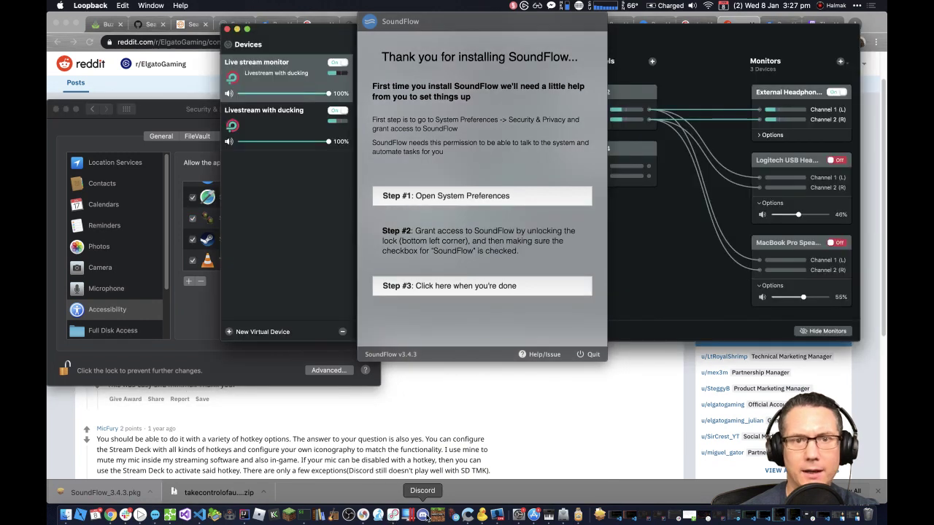
click(460, 18)
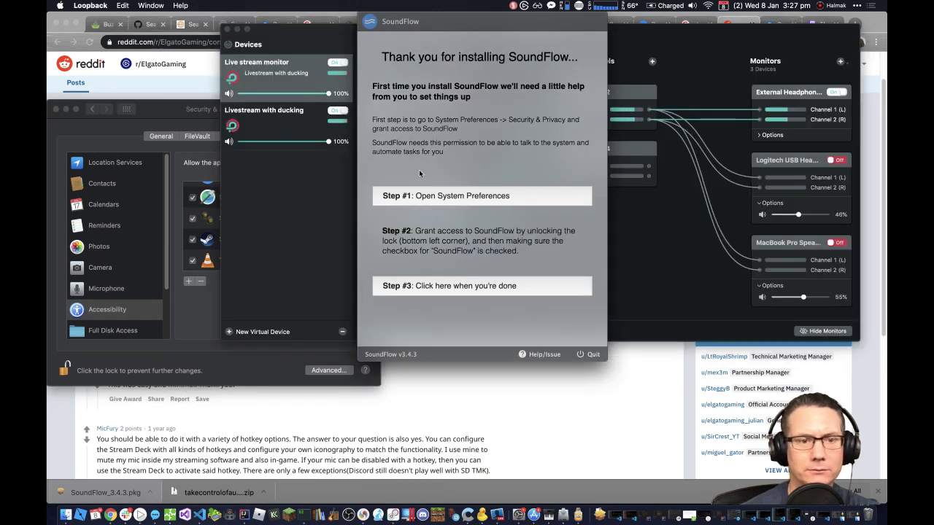
click(504, 289)
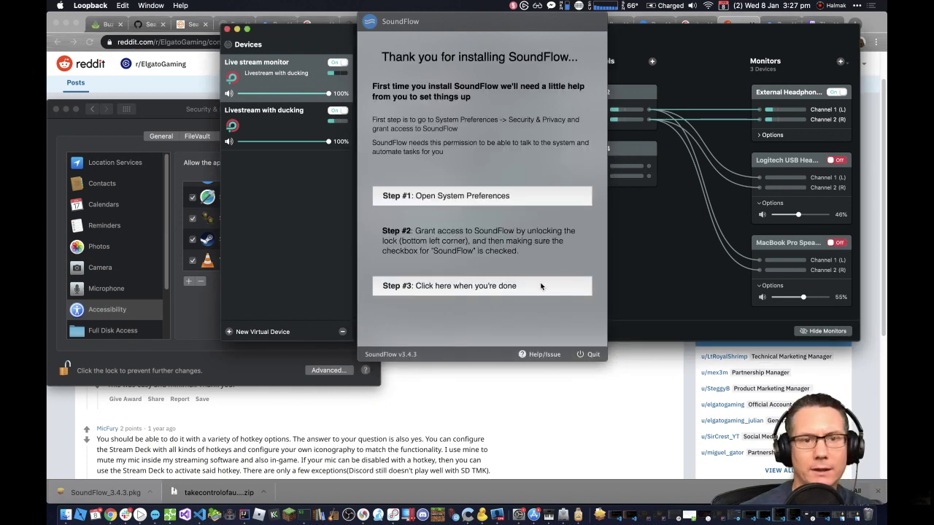
click(541, 286)
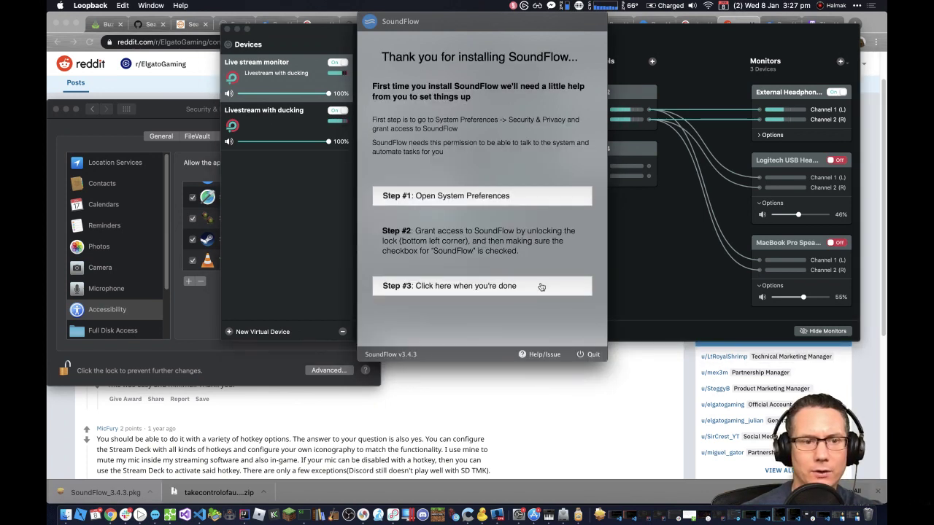
Step: Return to System Preferences, revoke SoundSource's Accessibility permission and grant it to SoundFlow instead
click(197, 313)
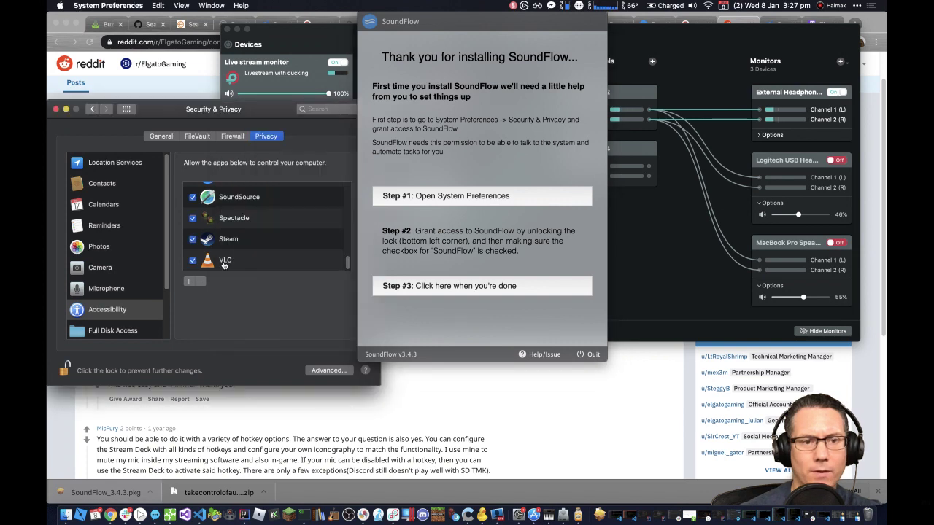
click(192, 197)
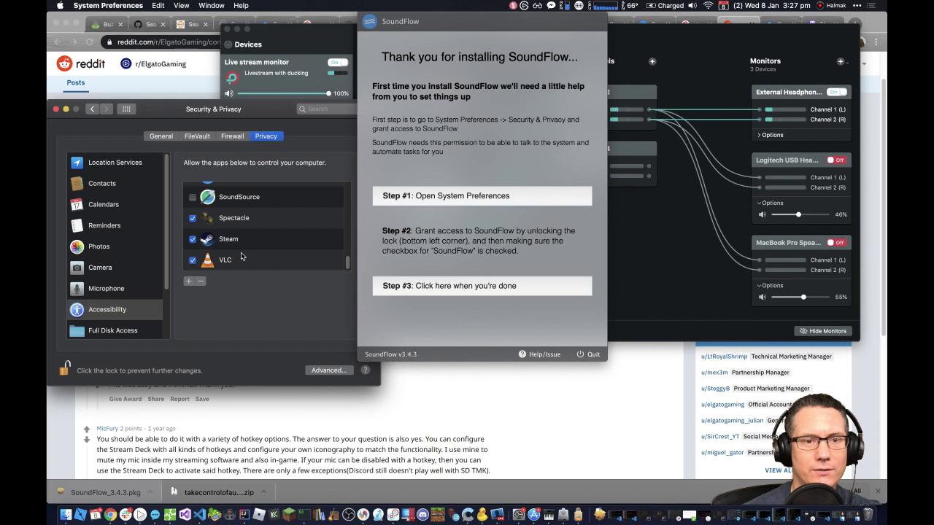
scroll(242, 251, up, 2)
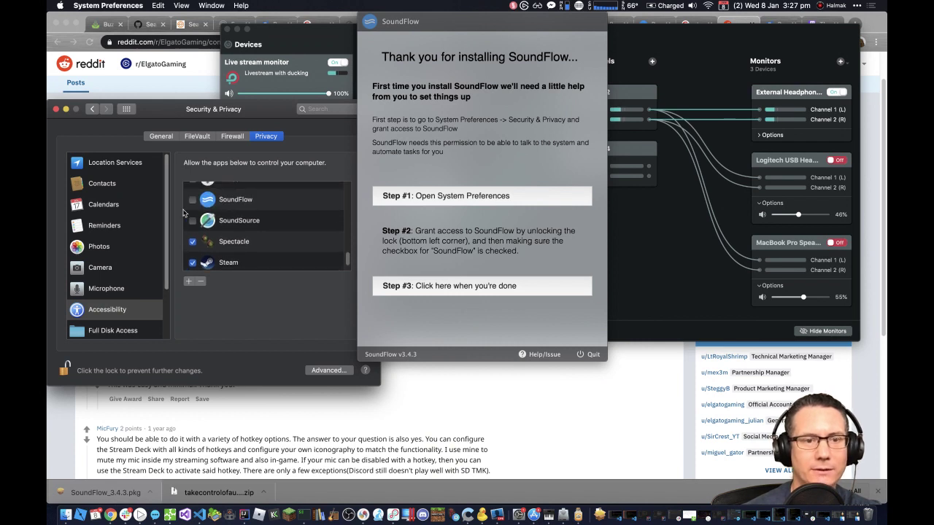
click(192, 199)
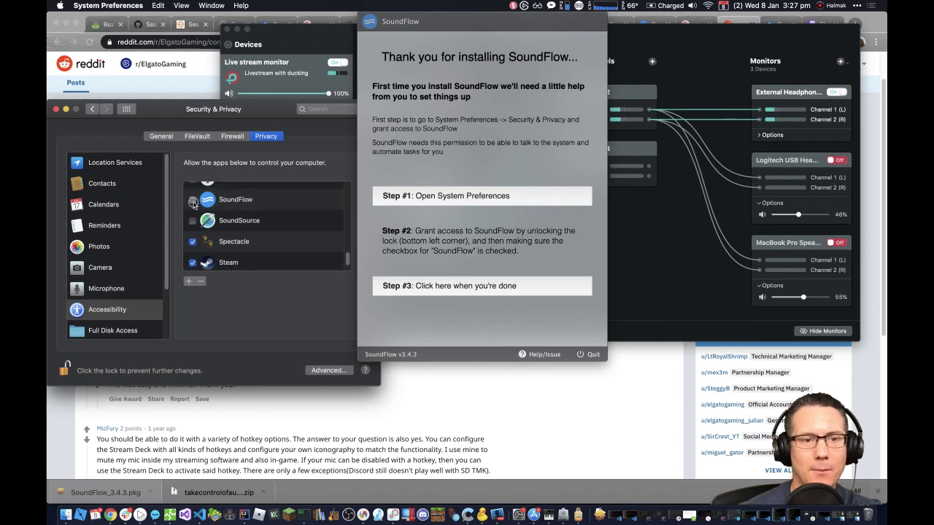
Step: Complete Step #3 of the SoundFlow installation setup with the Accessibility permission granted
click(452, 285)
click(475, 281)
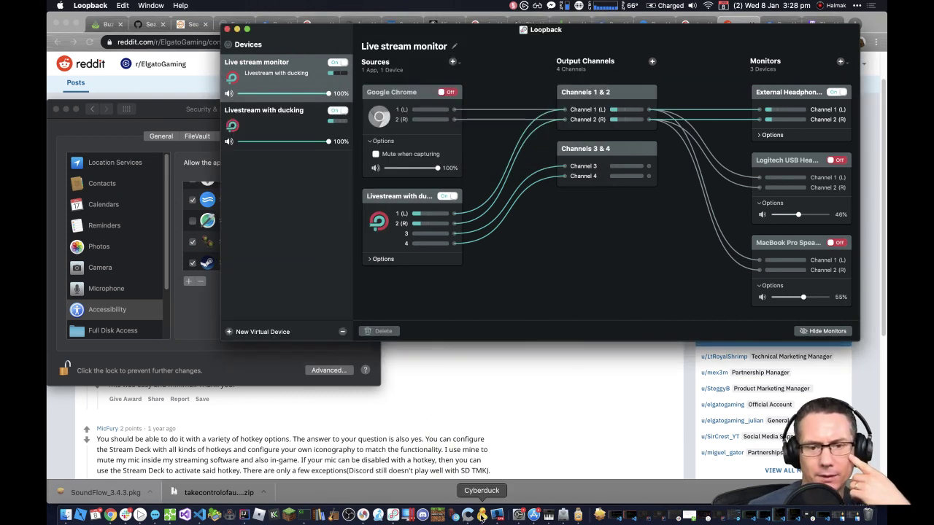
Step: Switch to Audio Hijack, check the USB Audio CODEC input device's channel settings, and return to Loopback
click(577, 515)
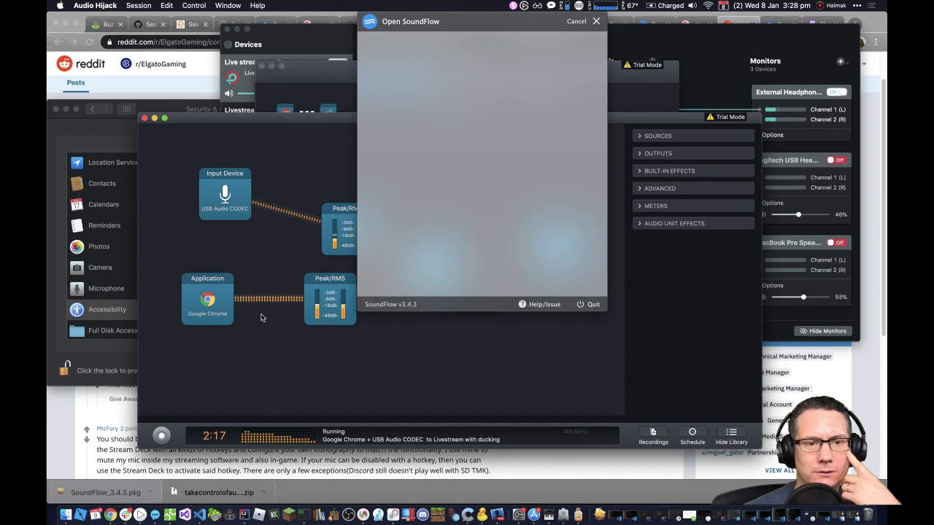
click(236, 205)
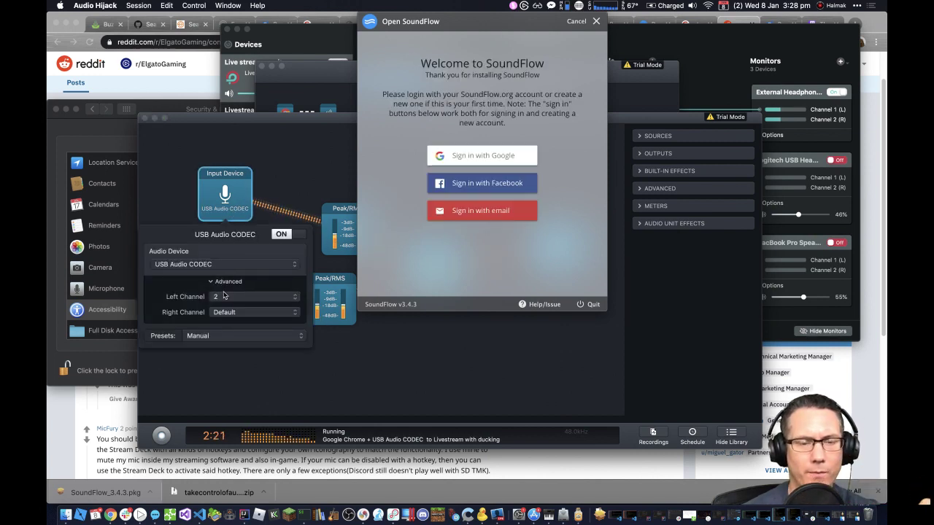
click(271, 183)
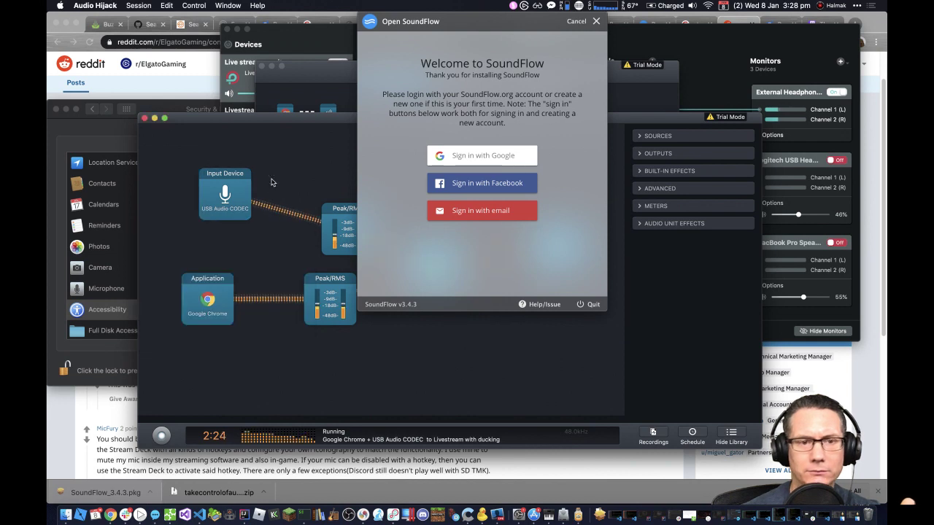
click(308, 46)
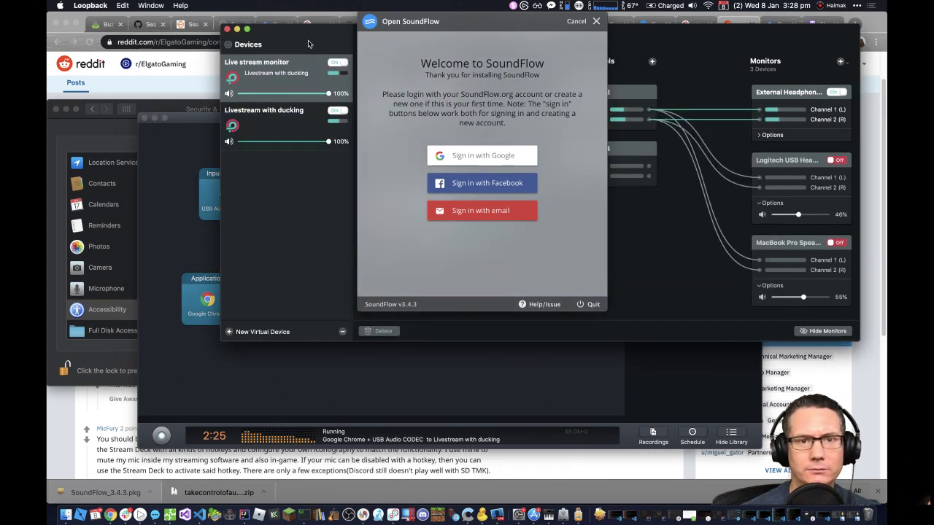
Step: Sign in to SoundFlow with the Google account, starting with the account's email
click(491, 161)
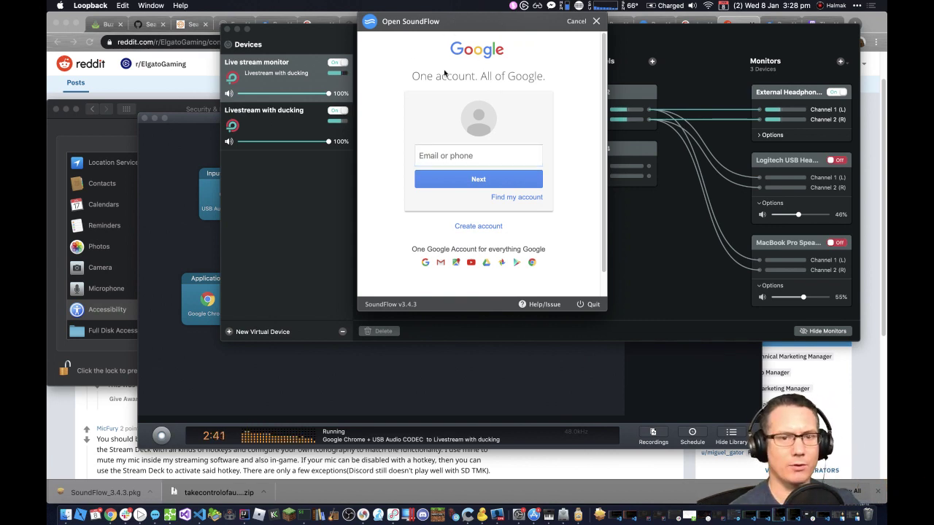
click(467, 156)
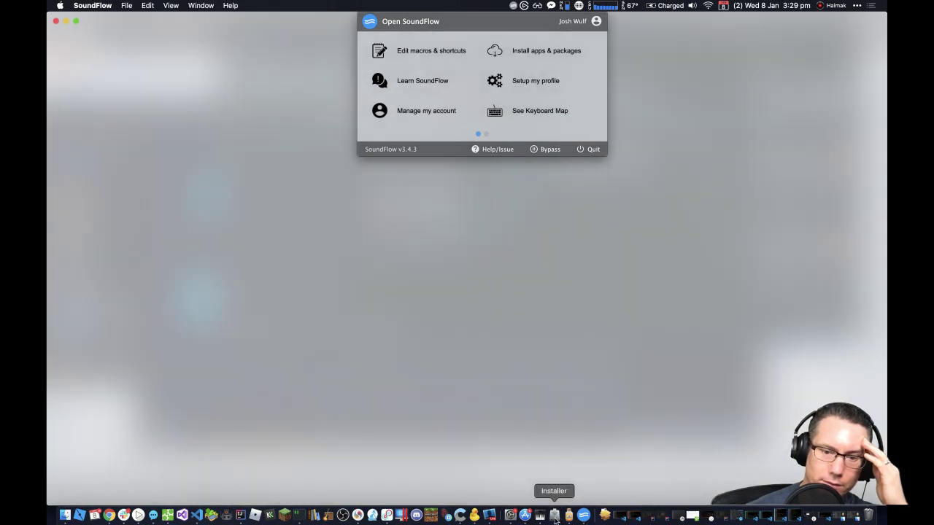
Step: Close the finished SoundFlow Installer and move its package to the Bin
click(554, 516)
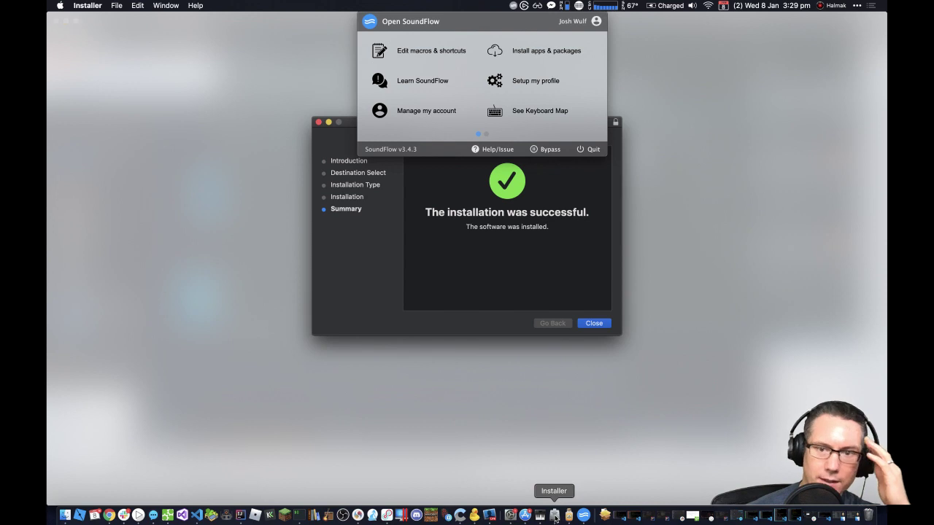
click(587, 321)
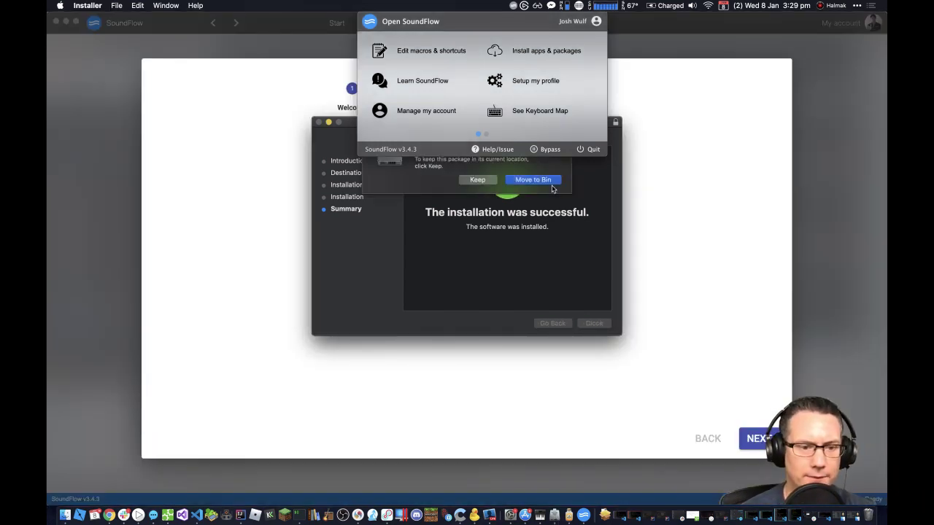
click(533, 180)
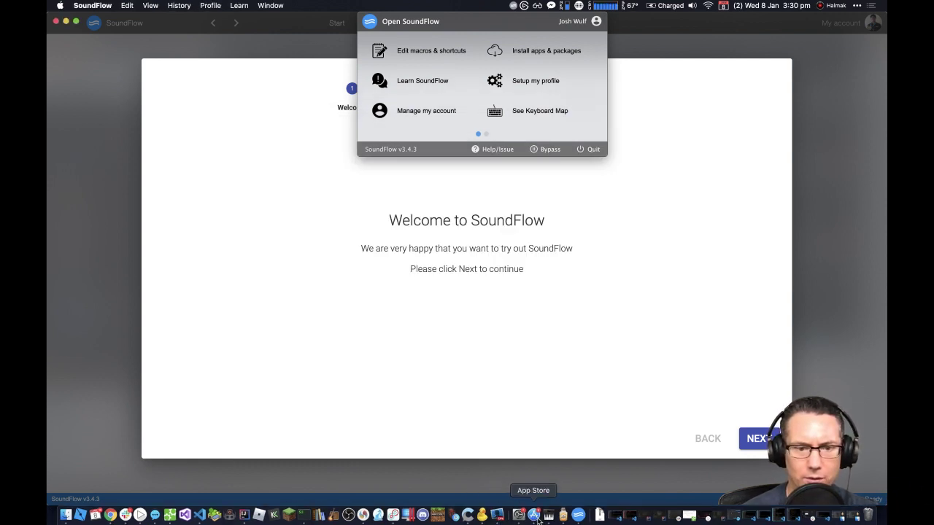
Step: Check the Livestream with ducking source in Loopback and the USB Audio CODEC input settings in Audio Hijack
click(393, 516)
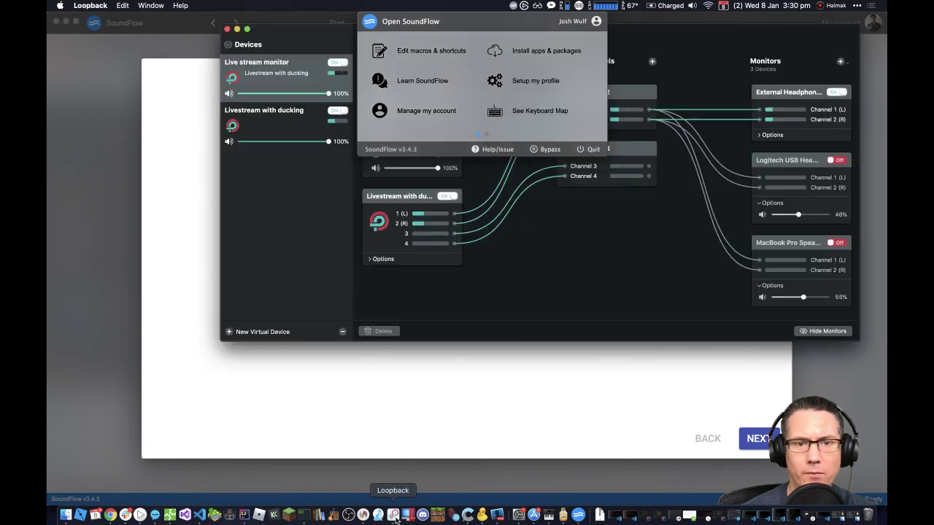
click(410, 203)
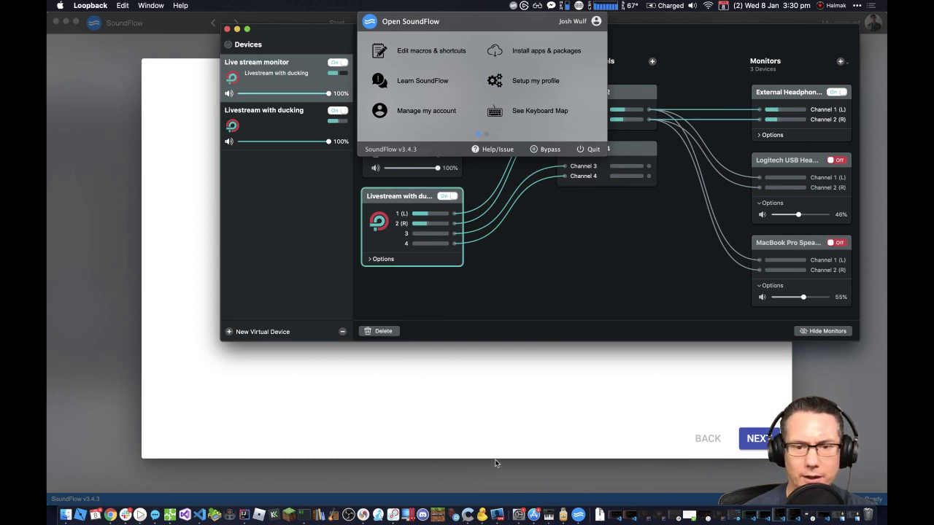
click(564, 517)
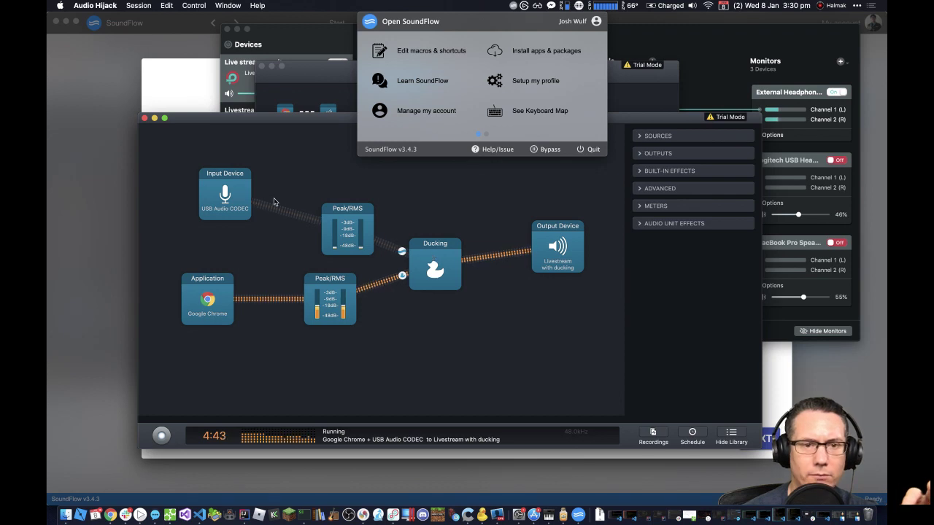
click(244, 202)
click(245, 204)
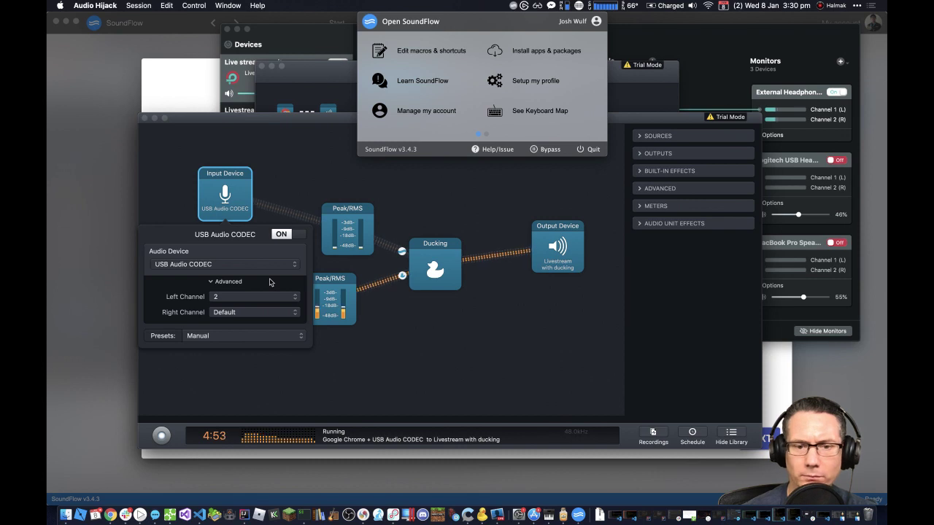
Step: Switch to Audio MIDI Setup and examine the channel volume and mute controls of USB Audio CODEC 1 and 2
click(543, 515)
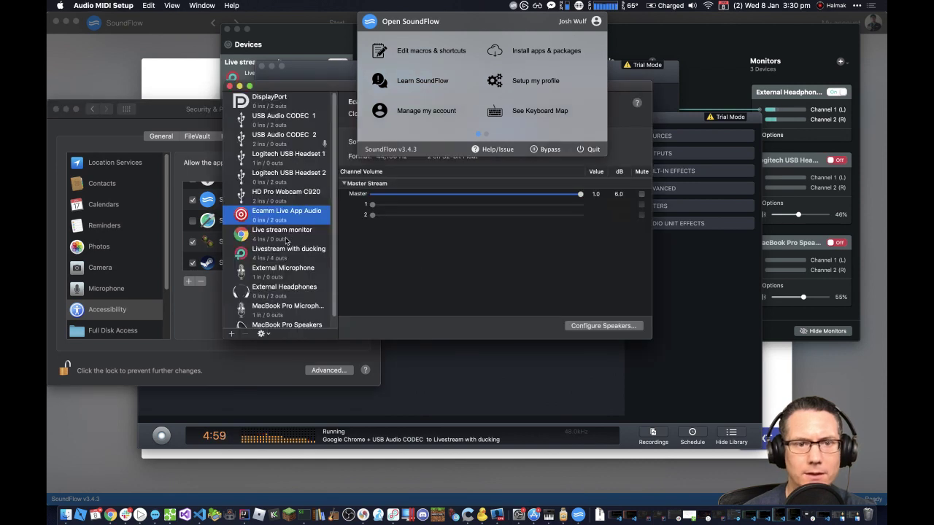
click(283, 126)
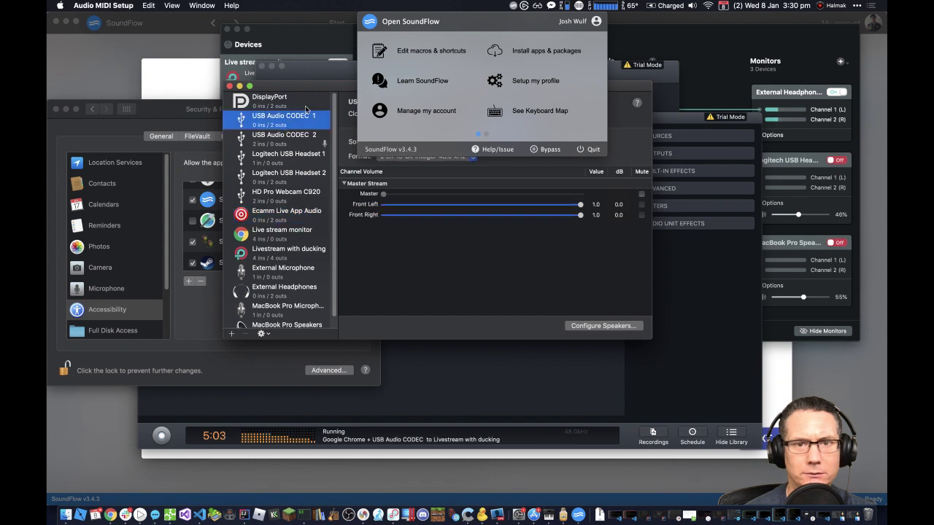
key(super+Tab)
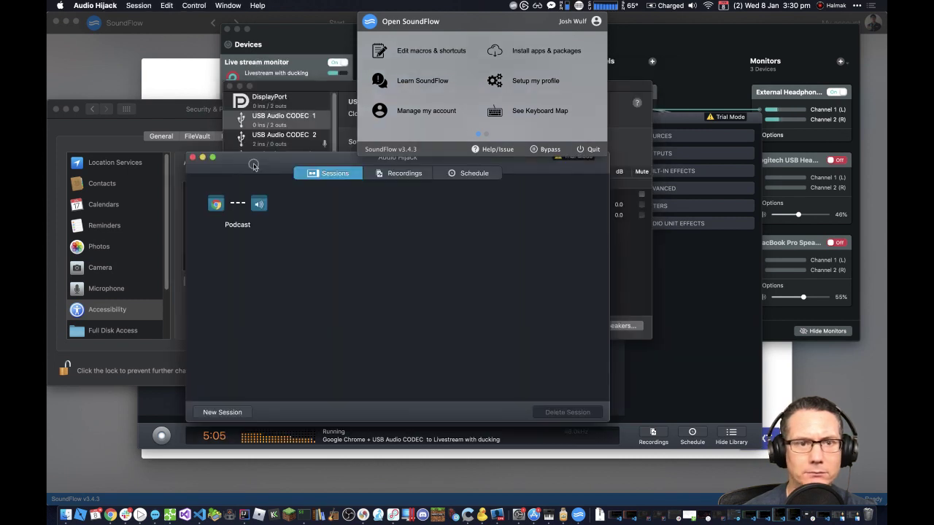
click(302, 91)
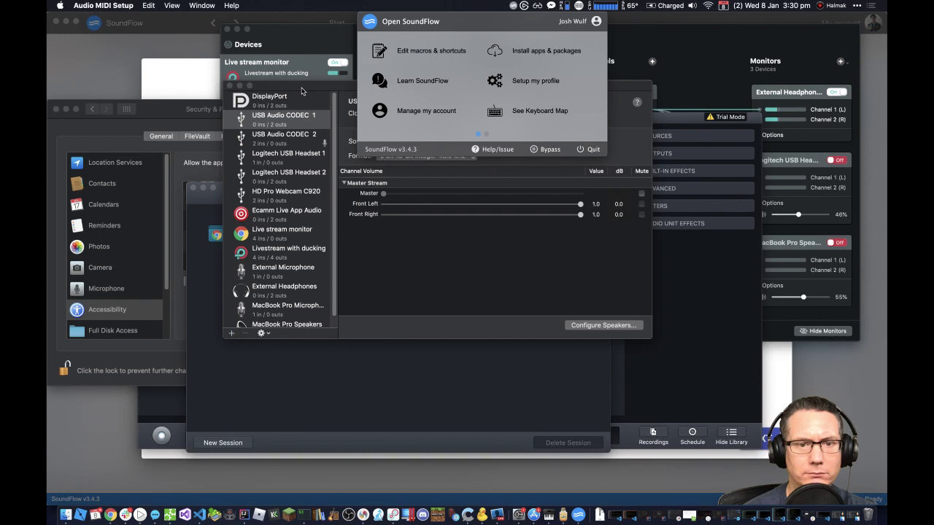
drag(302, 91, 230, 177)
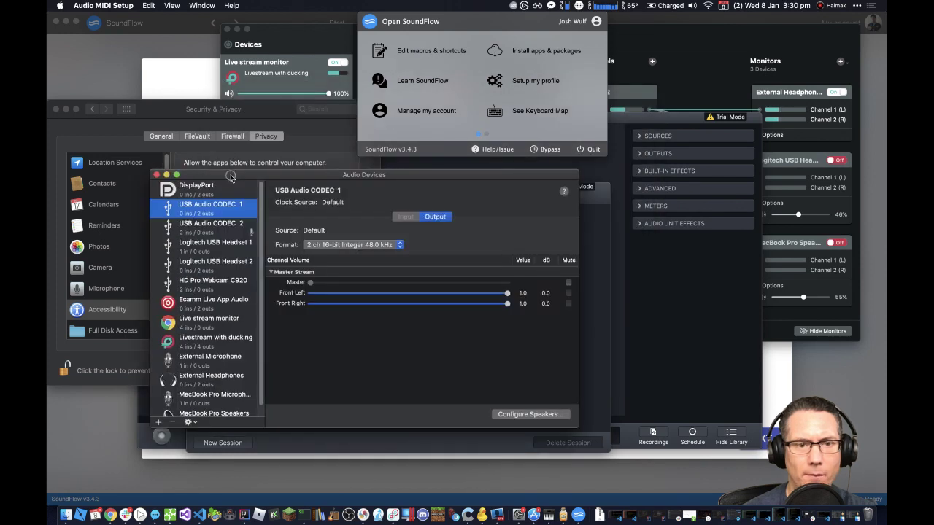
click(218, 228)
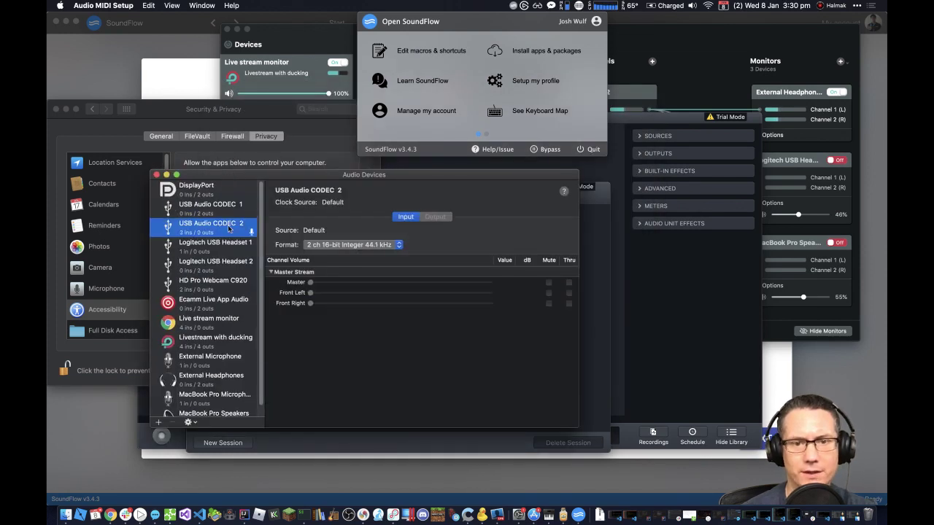
click(310, 285)
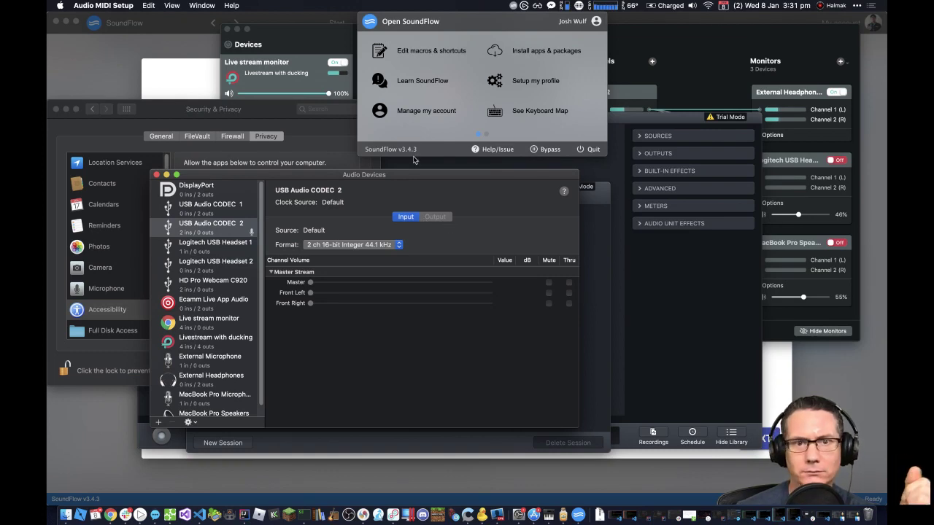
Step: Open SoundFlow's profile setup and quit Audio MIDI Setup to clear its window from the welcome wizard
click(540, 84)
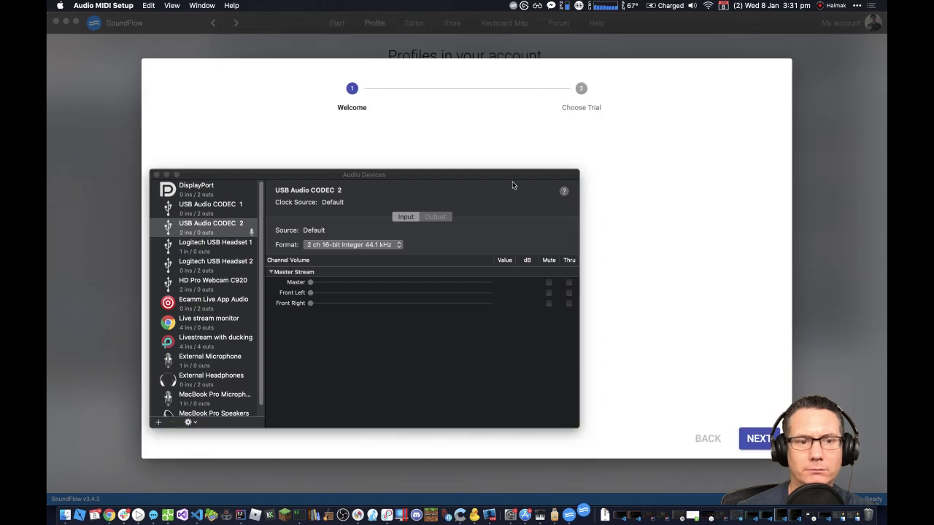
drag(501, 175, 0, 133)
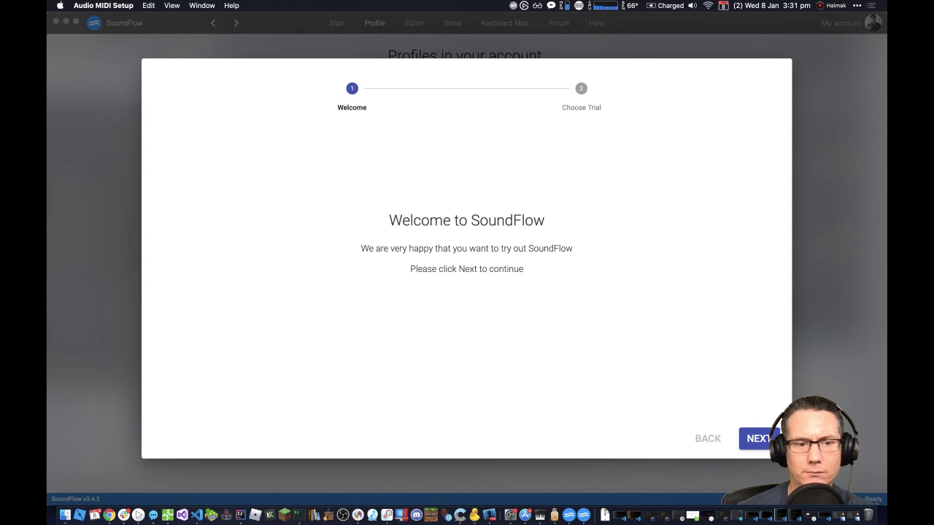
key(super+q)
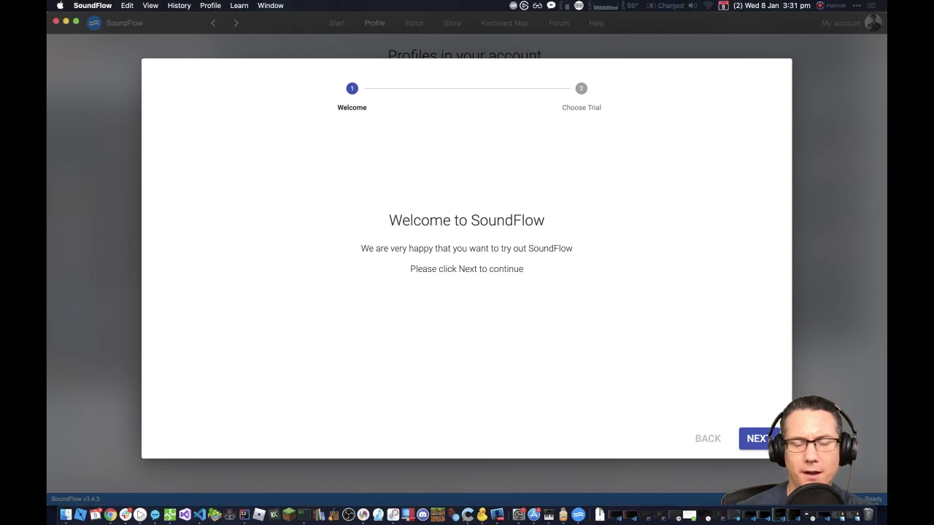
Step: Continue past the SoundFlow welcome page and start the SoundFlow Cloud Pro trial
click(758, 438)
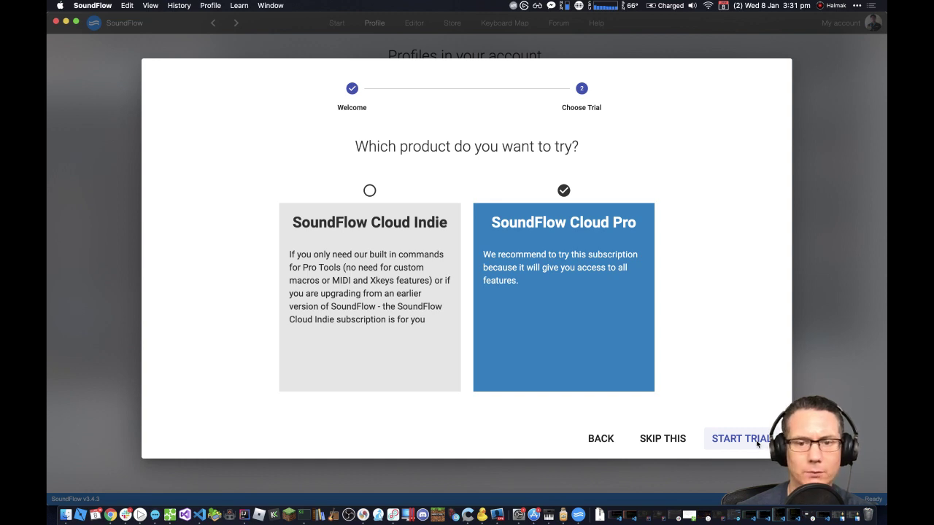
click(741, 438)
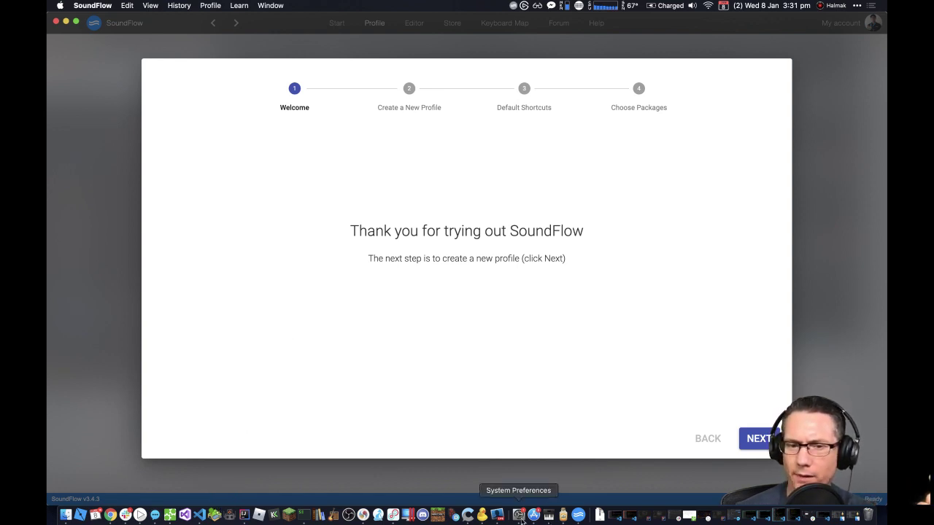
Step: In Loopback, swap the Live stream monitor's source from Livestream with ducking to Google Chrome and back to compare them
click(560, 515)
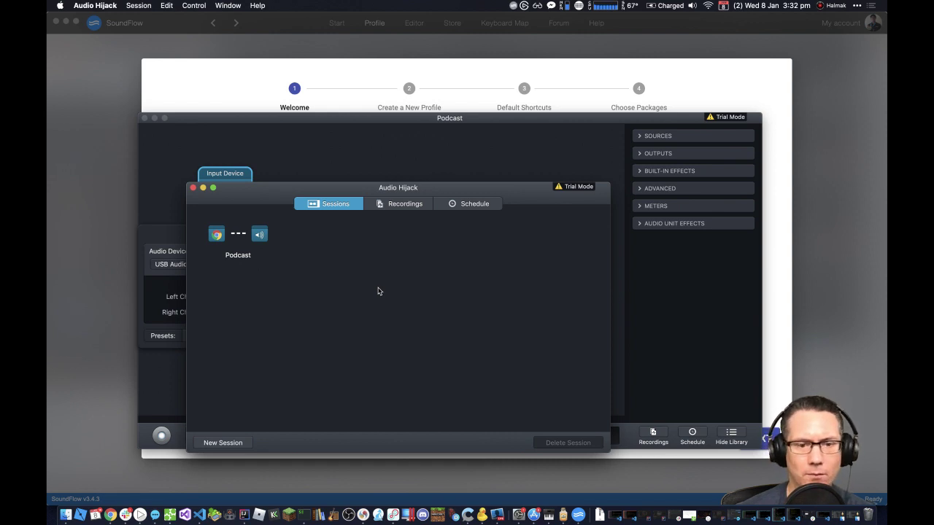
click(392, 515)
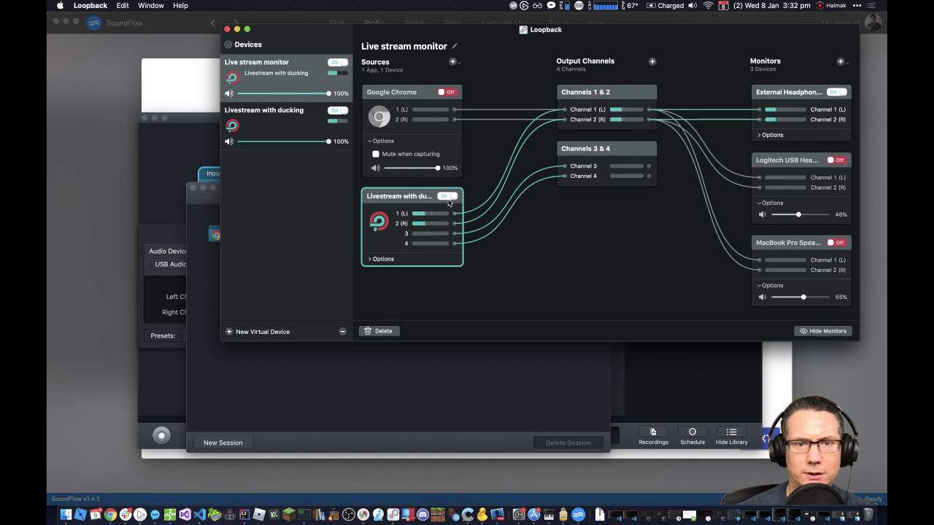
click(446, 92)
click(448, 196)
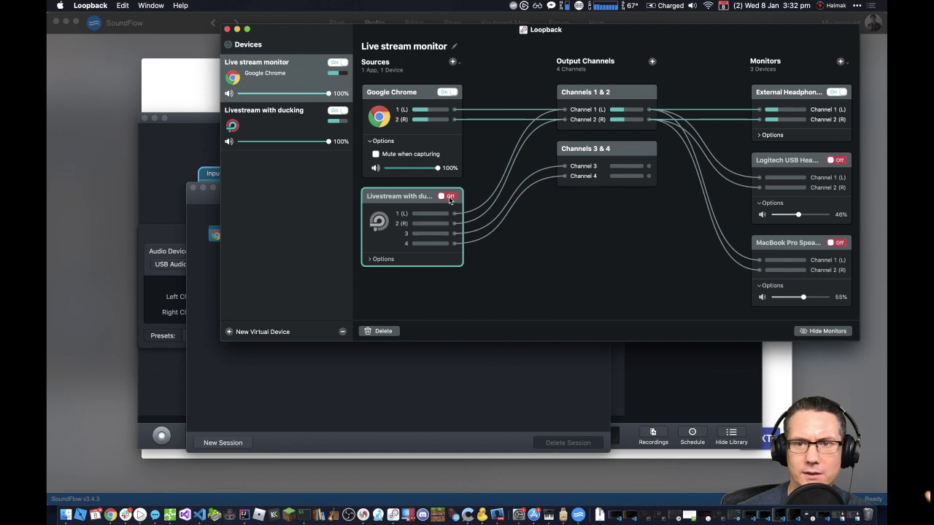
click(448, 196)
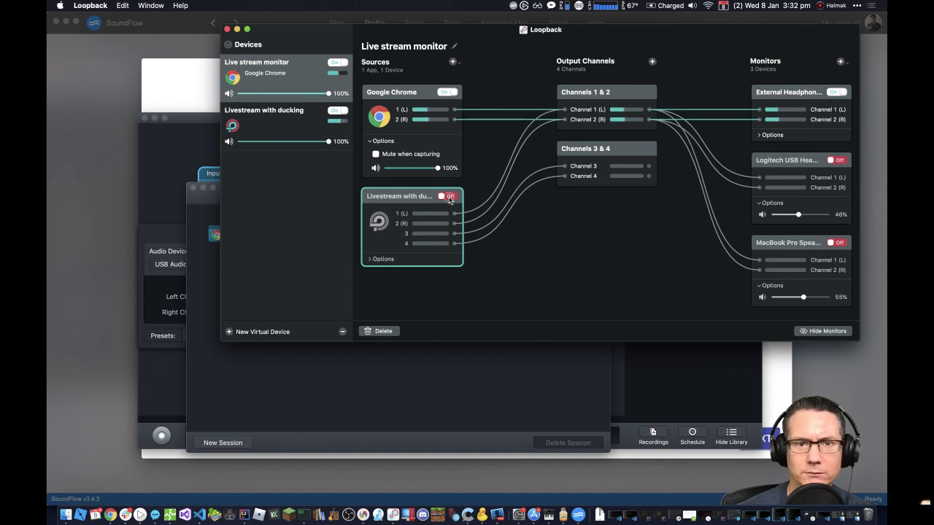
click(448, 92)
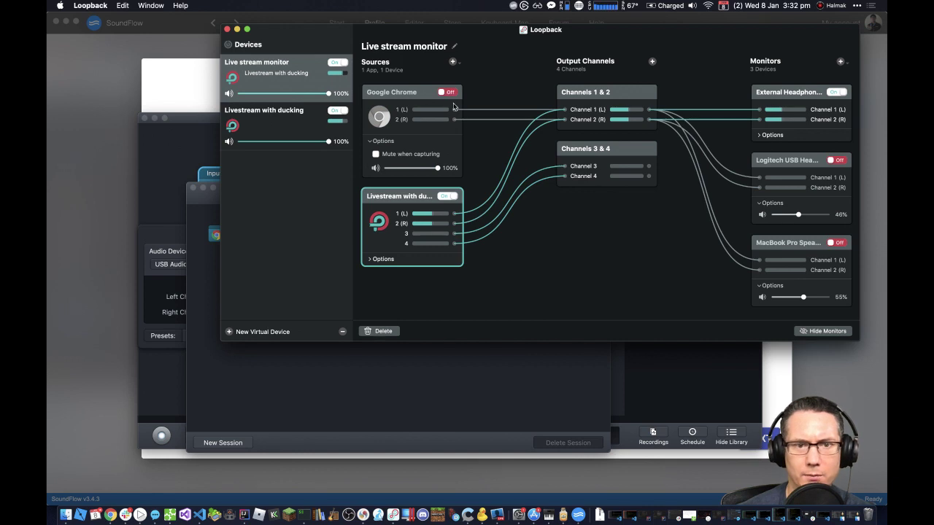
Step: Delete the Google Chrome source from the Livestream with ducking virtual device
click(278, 127)
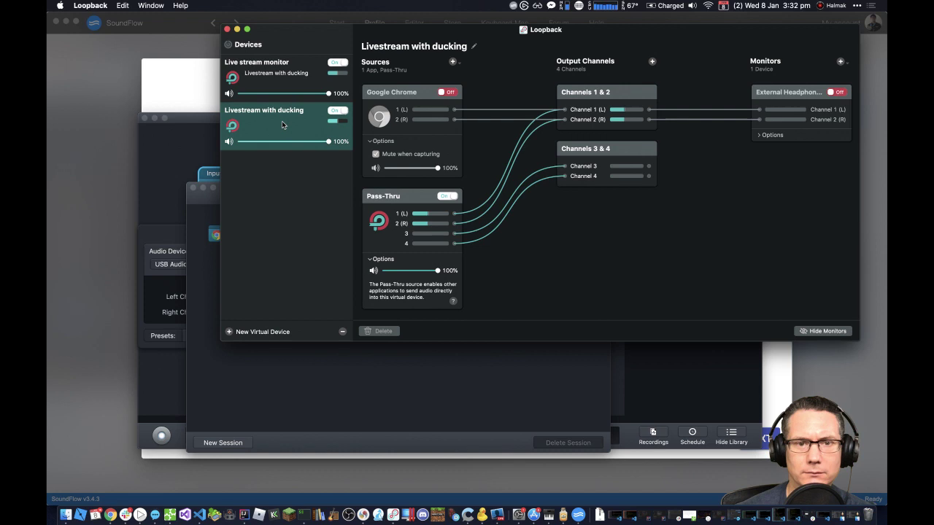
click(437, 97)
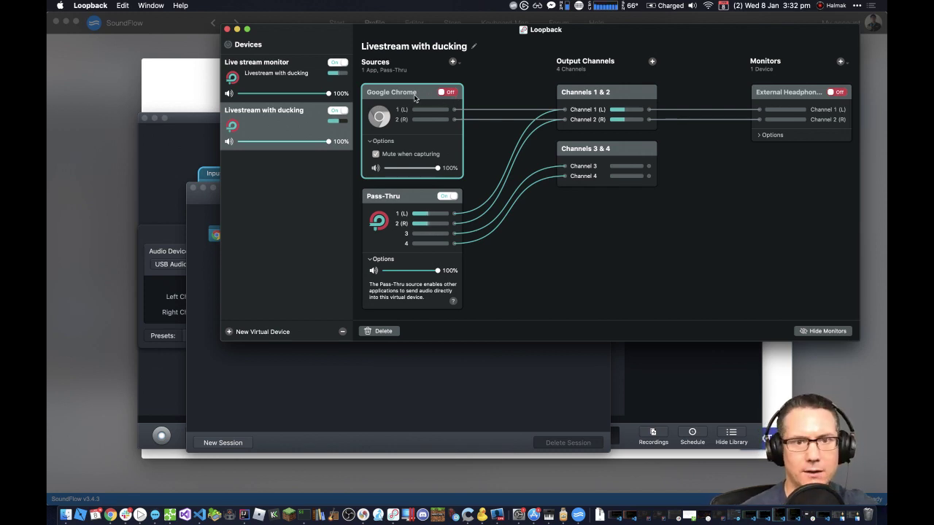
key(BackSpace)
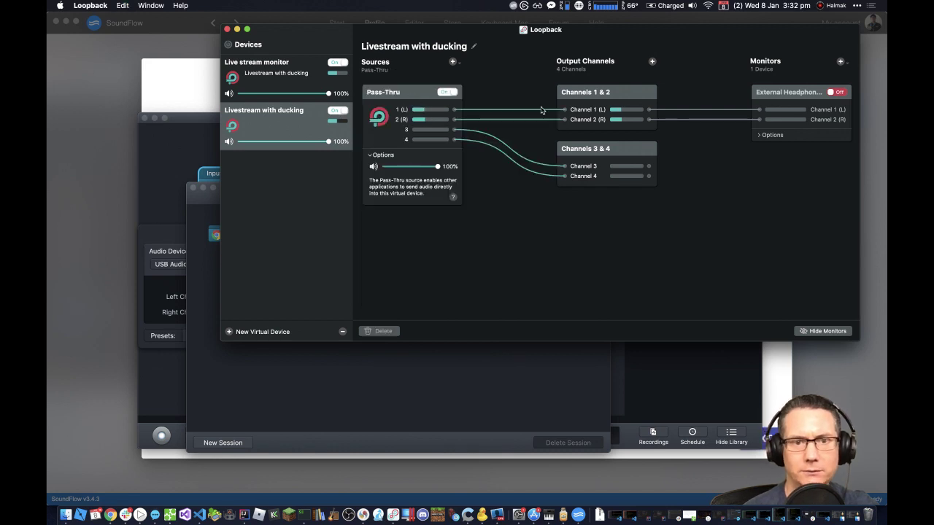
Step: Delete output Channels 3 & 4 from the Livestream with ducking device, and switch its External Headphones monitor on and back off as a test
click(618, 150)
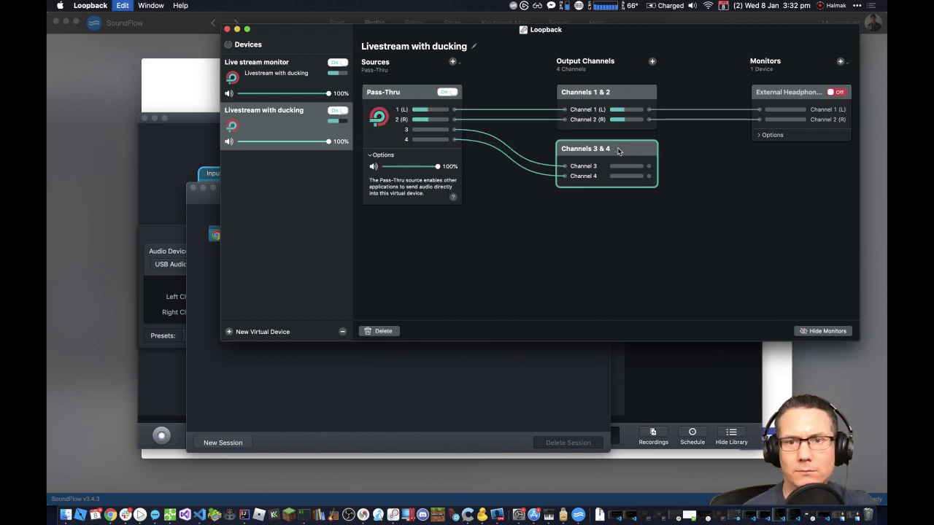
key(BackSpace)
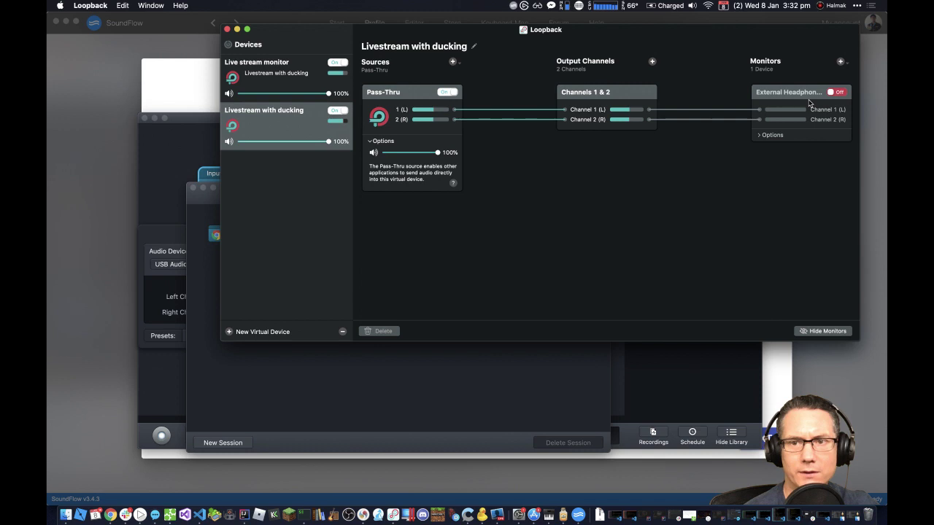
click(832, 92)
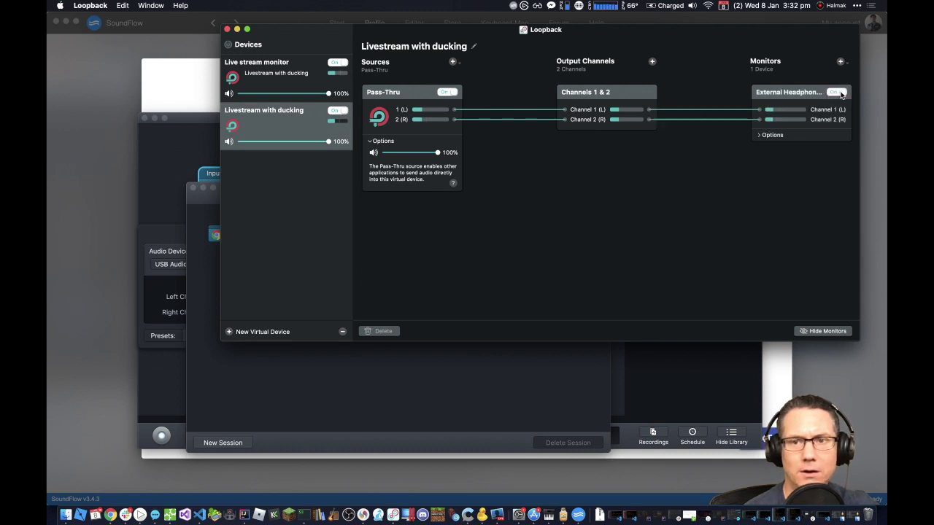
click(839, 94)
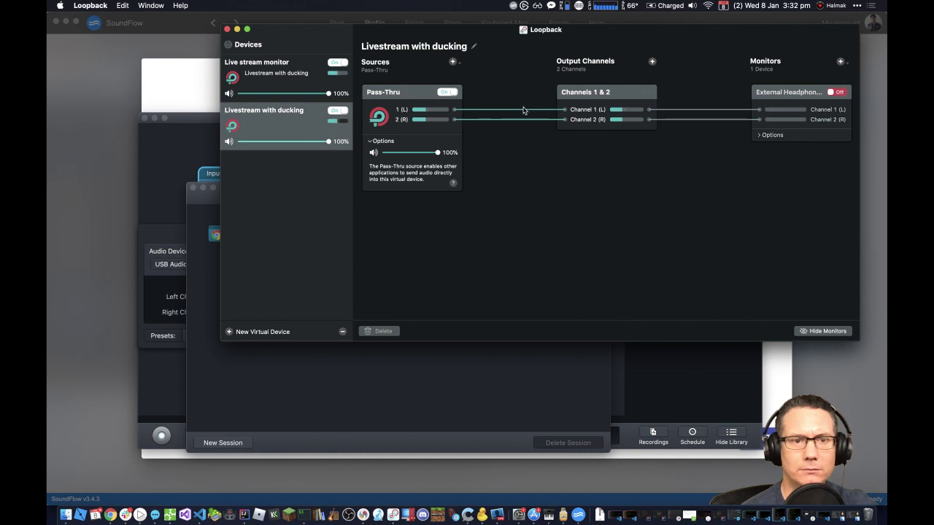
Step: Delete output Channels 3 & 4 from the Live stream monitor virtual device
click(282, 86)
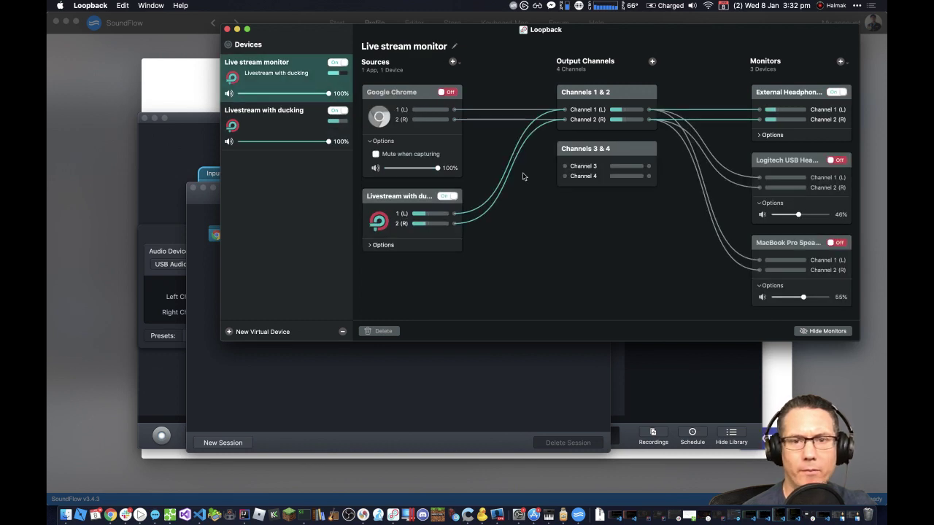
click(609, 149)
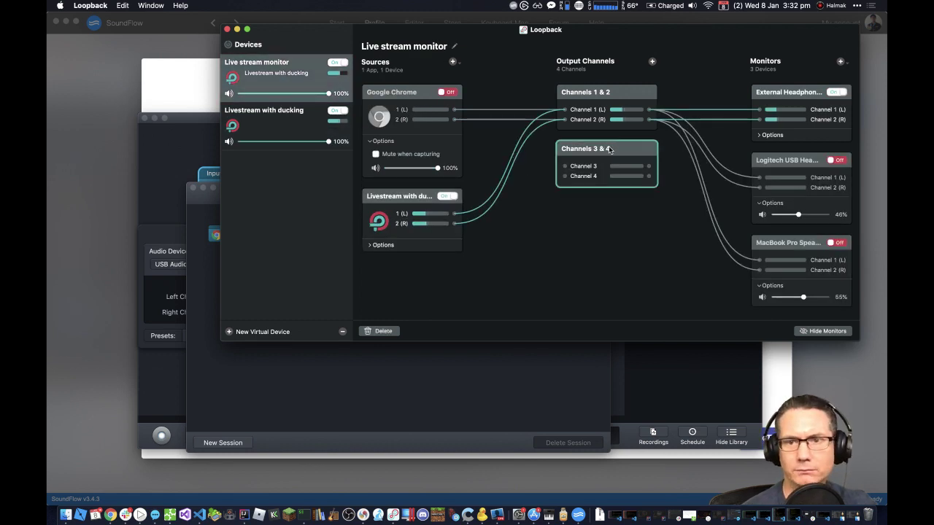
key(BackSpace)
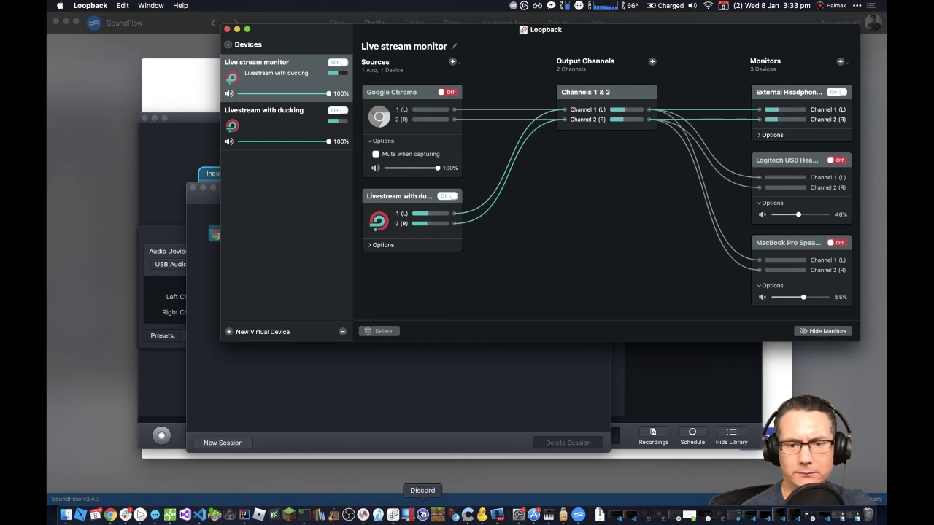
Step: Switch to Audio Hijack and examine the USB Audio CODEC input device's channel settings in the Podcast session
click(563, 516)
click(310, 159)
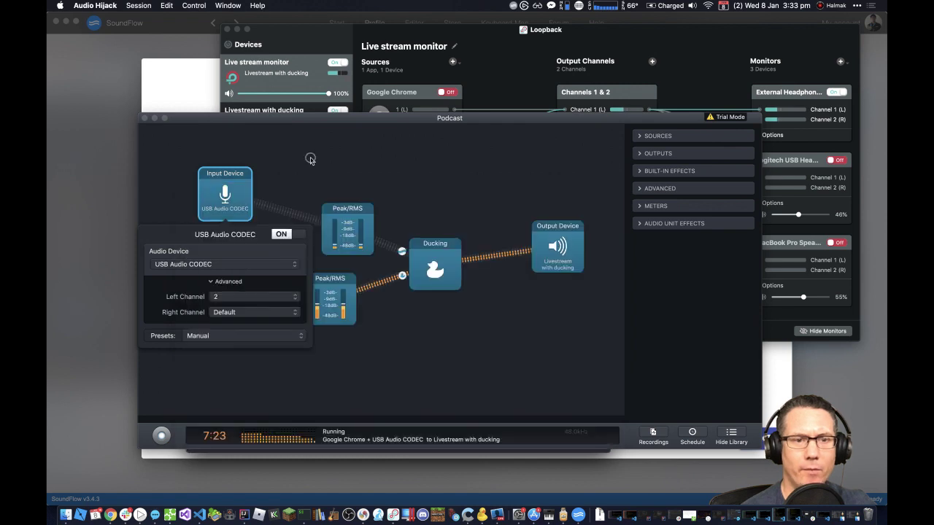
click(242, 199)
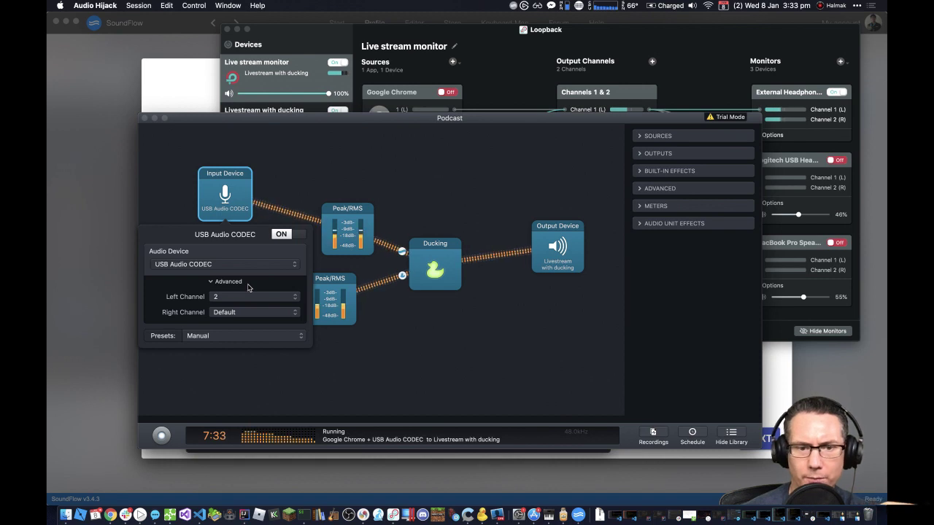
Step: Raise the Mac's output volume to maximum and switch the system sound output to USB Audio CODEC
click(692, 6)
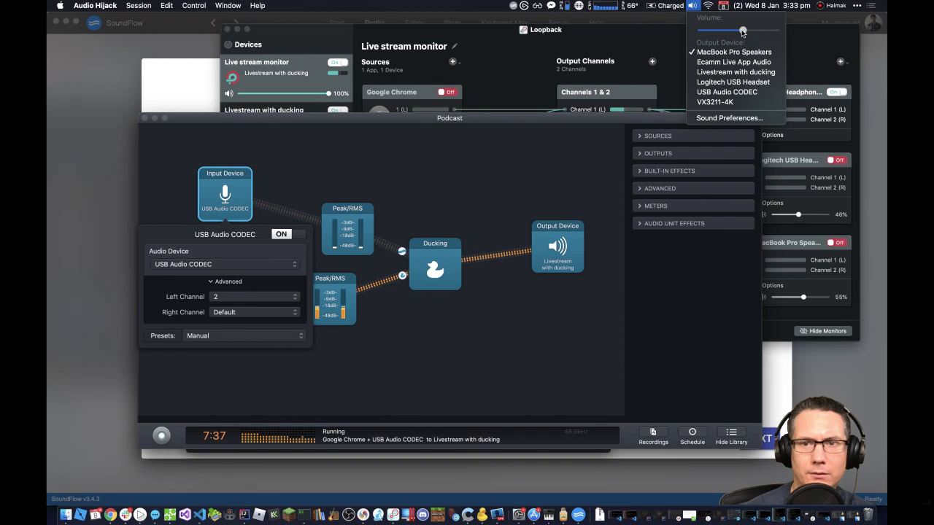
drag(742, 32, 779, 34)
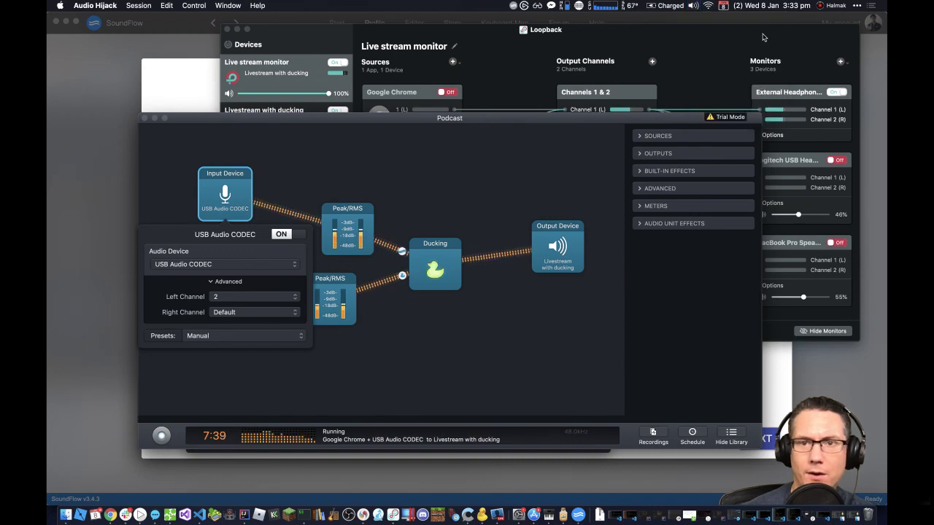
click(693, 6)
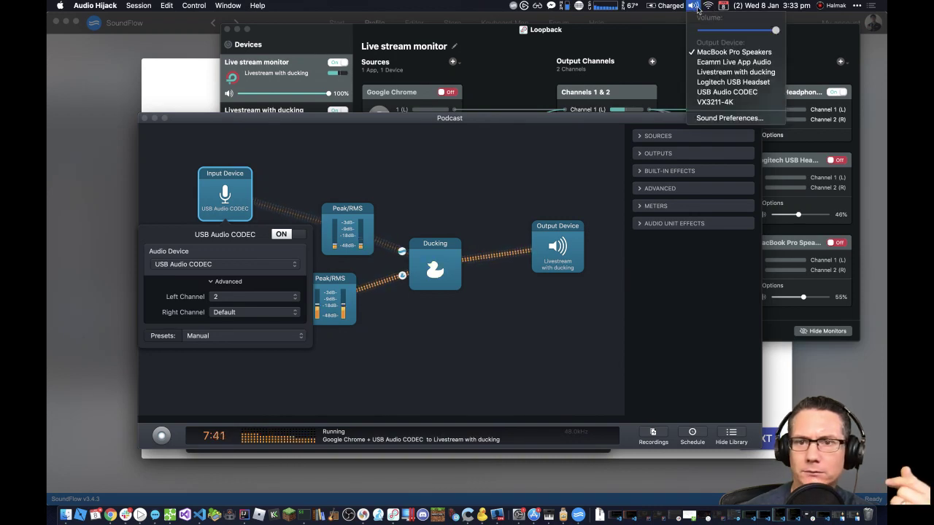
click(720, 94)
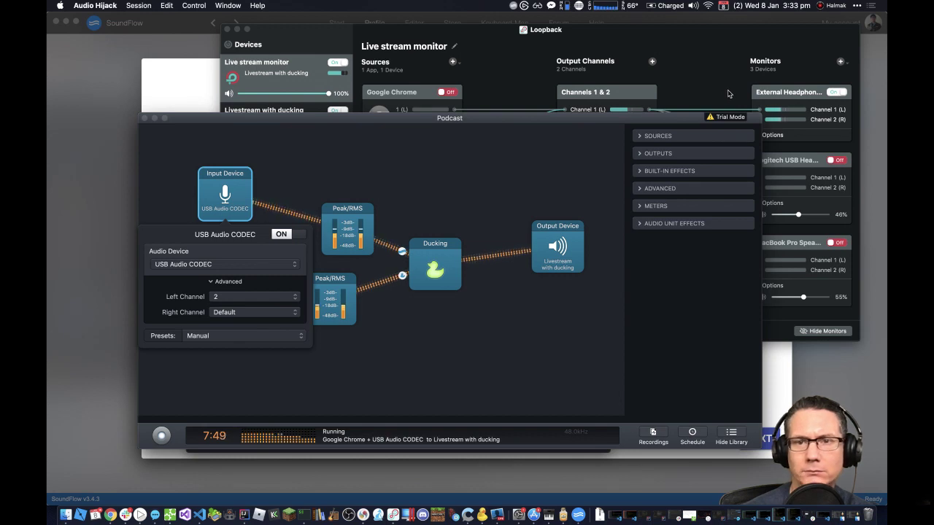
click(691, 7)
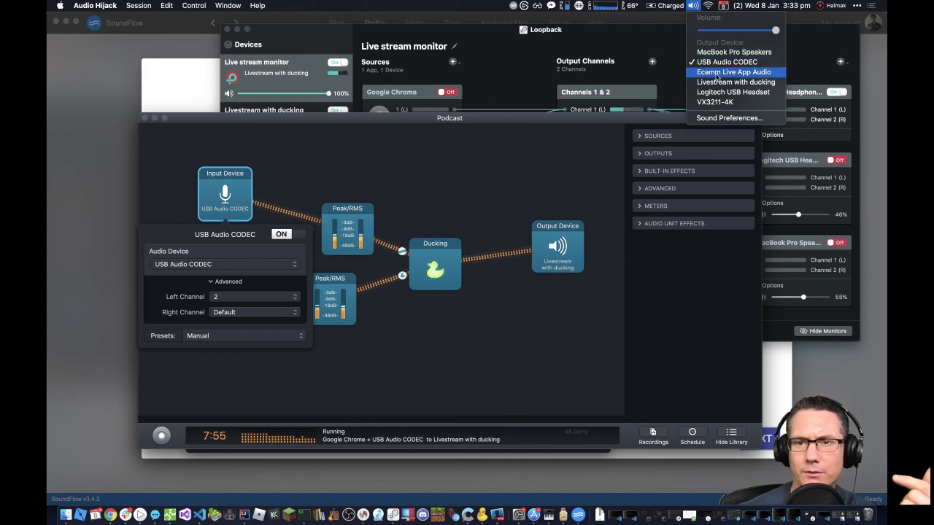
Step: Switch to Loopback and set the External Headphones monitor volume of the Live stream monitor device to 72%
click(812, 92)
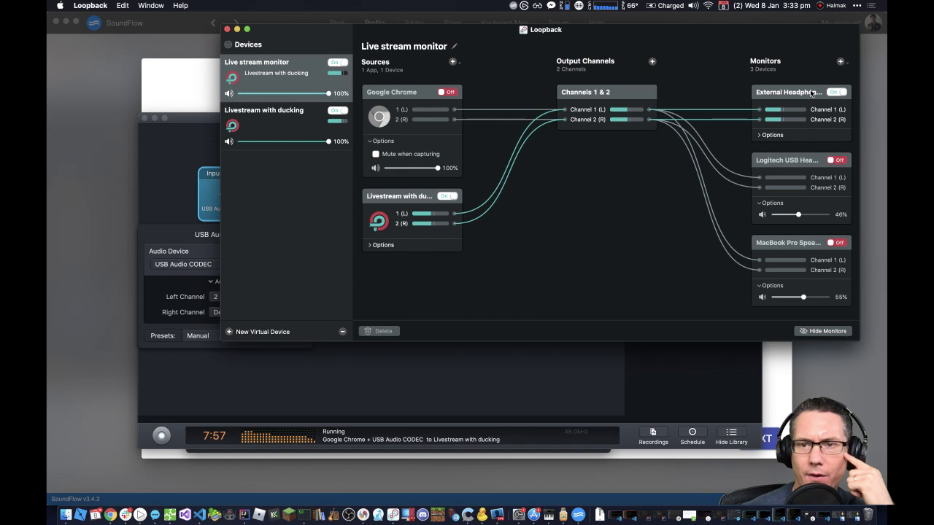
click(772, 136)
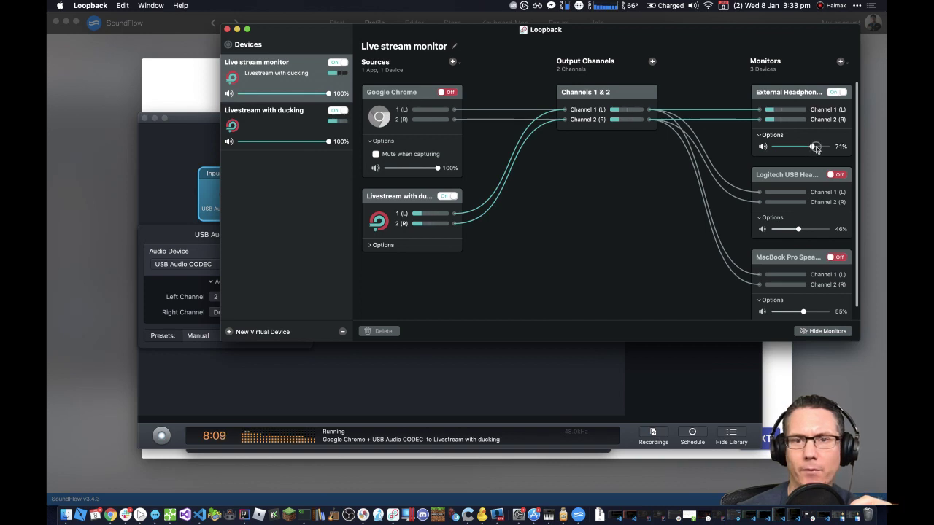
drag(816, 148, 816, 148)
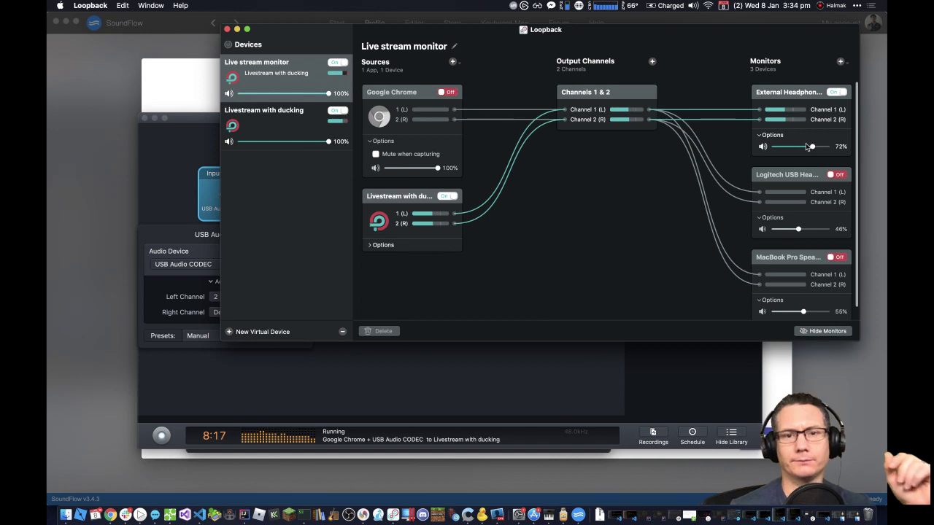
Step: Switch to Audio Hijack and set the Ducking block's Overlay Threshold to -42 dB
click(589, 353)
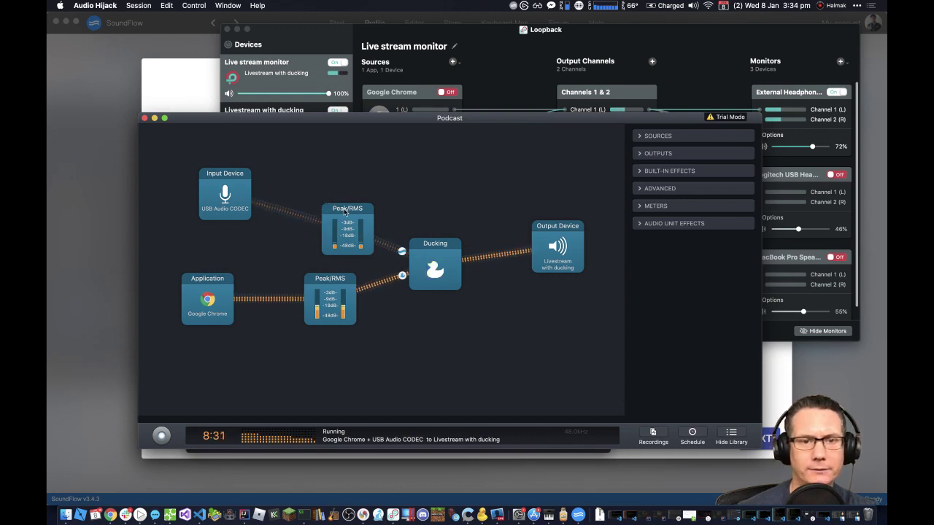
click(439, 248)
click(438, 248)
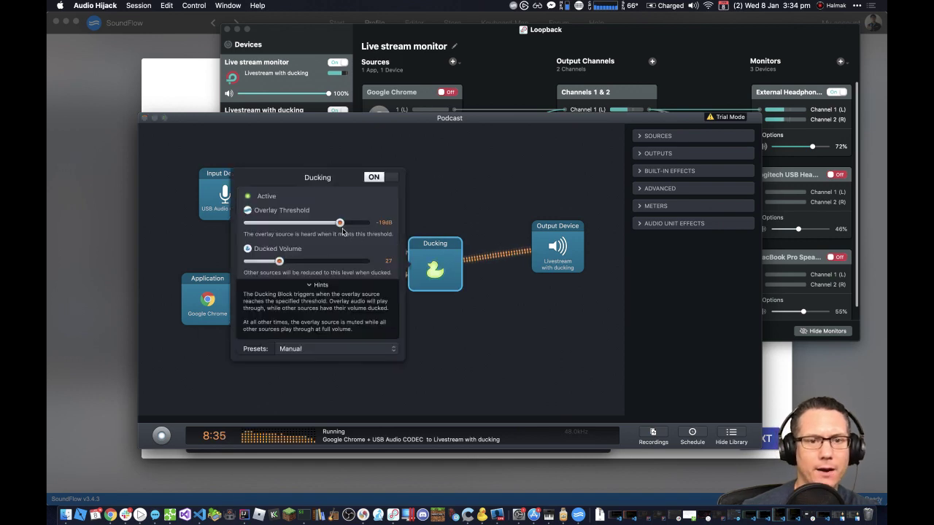
drag(344, 229, 329, 223)
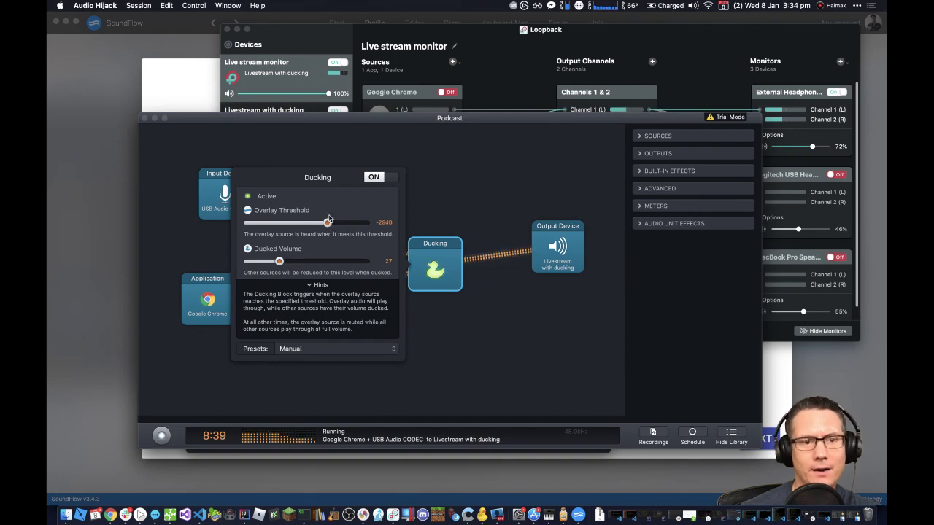
drag(328, 222, 291, 224)
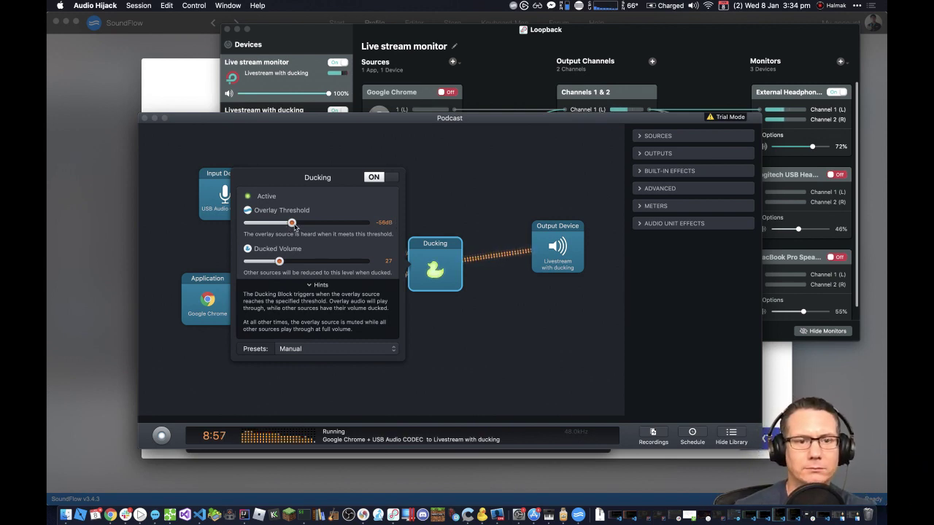
drag(294, 225, 301, 225)
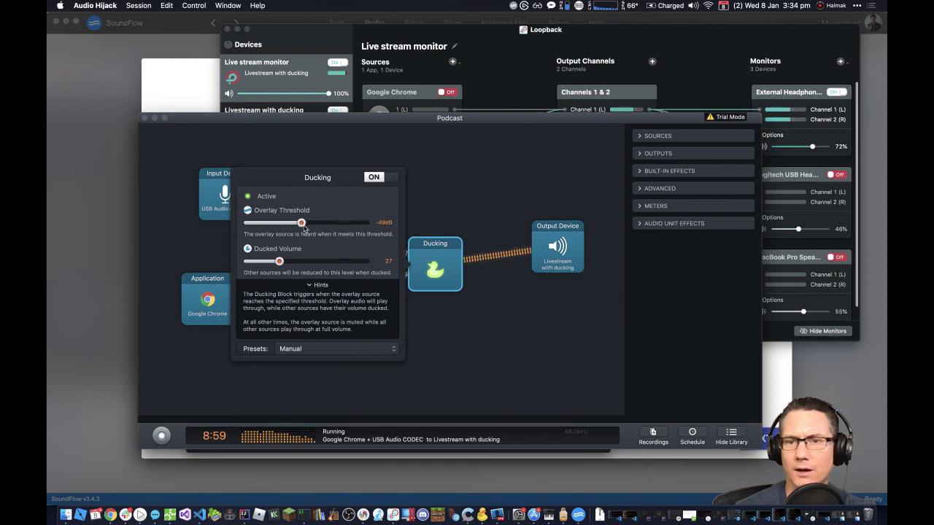
click(433, 190)
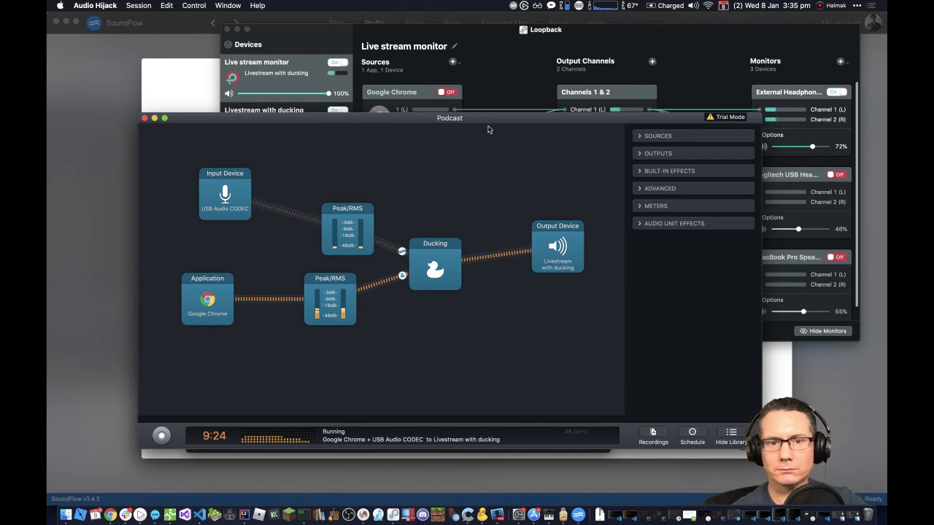
click(423, 259)
drag(305, 222, 311, 226)
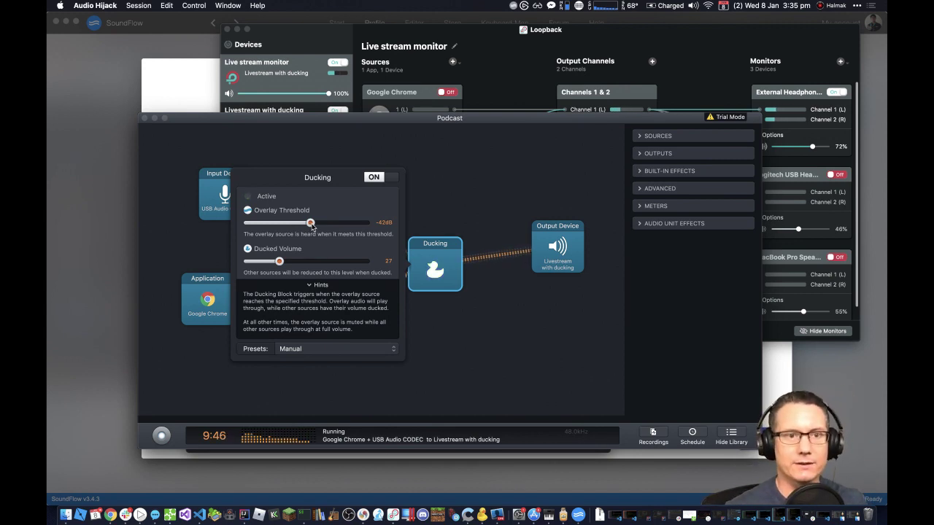
Step: Switch to SoundFlow and proceed through the new-profile setup, keeping My Default Profile as the profile name
key(super+Tab)
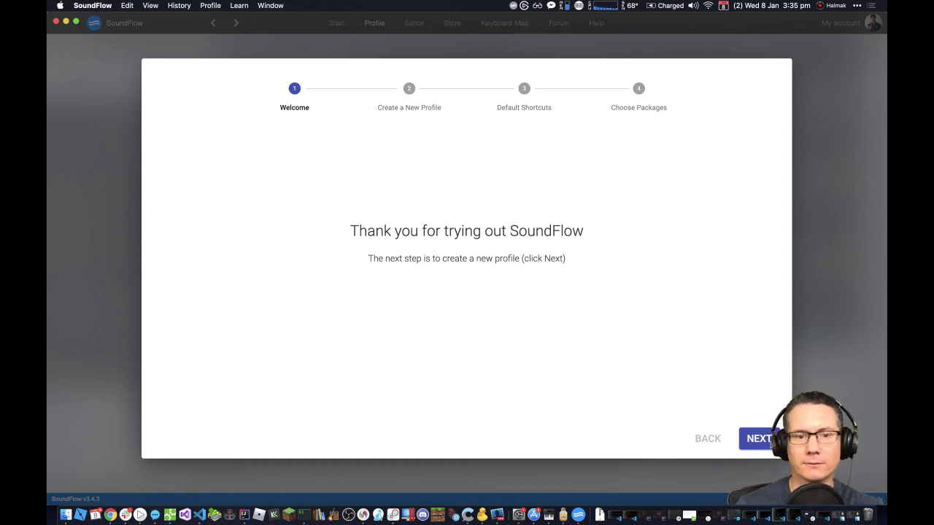
click(768, 443)
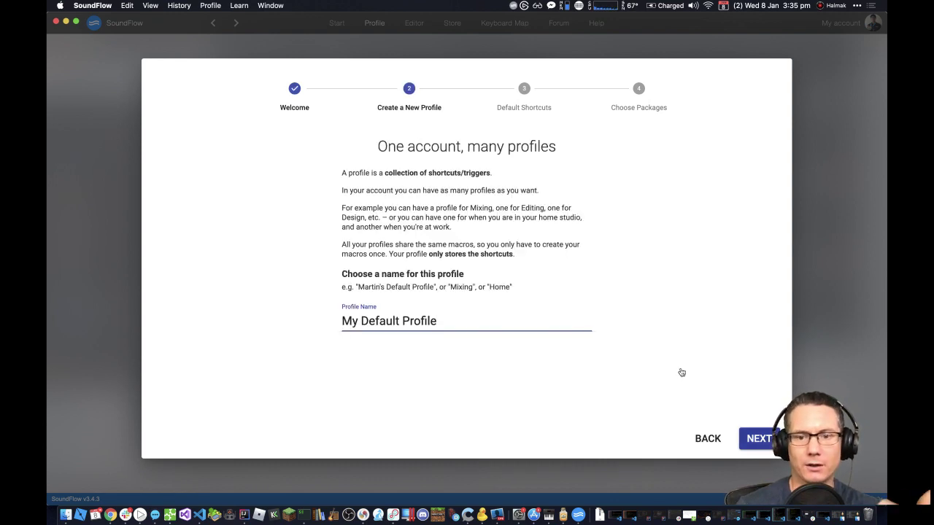
click(757, 440)
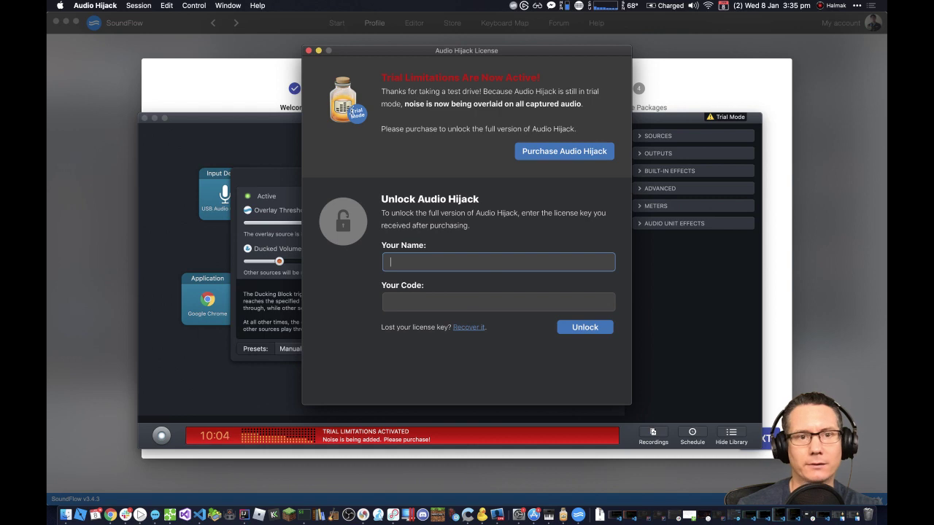
Step: Close the running Podcast session despite the active capture, and quit Audio Hijack
click(308, 51)
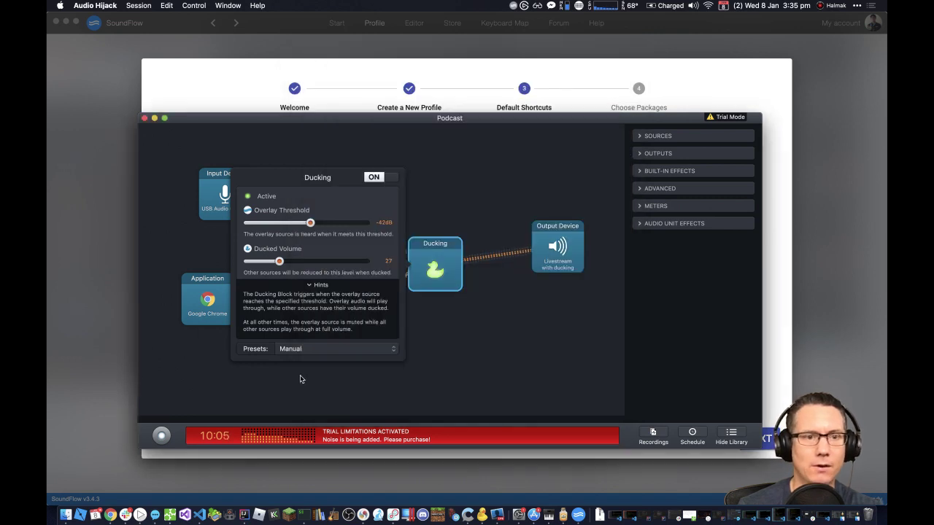
click(145, 118)
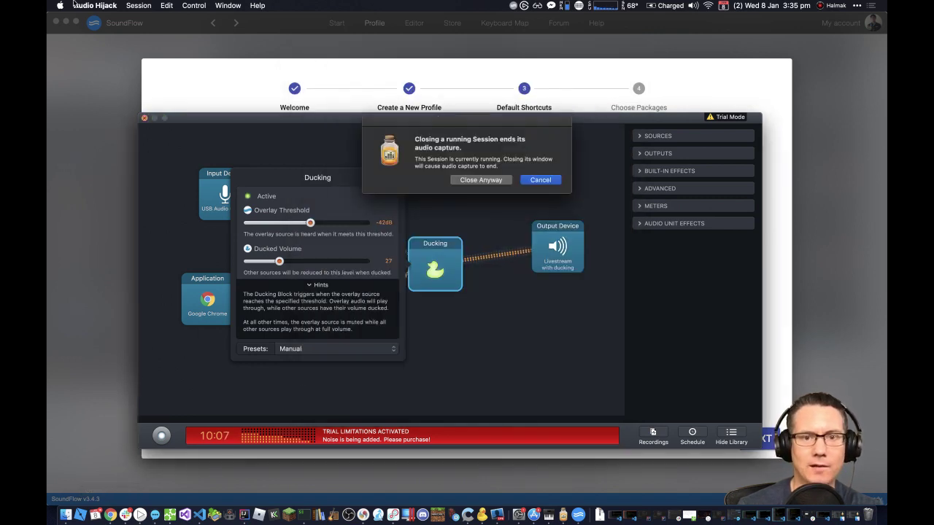
click(480, 179)
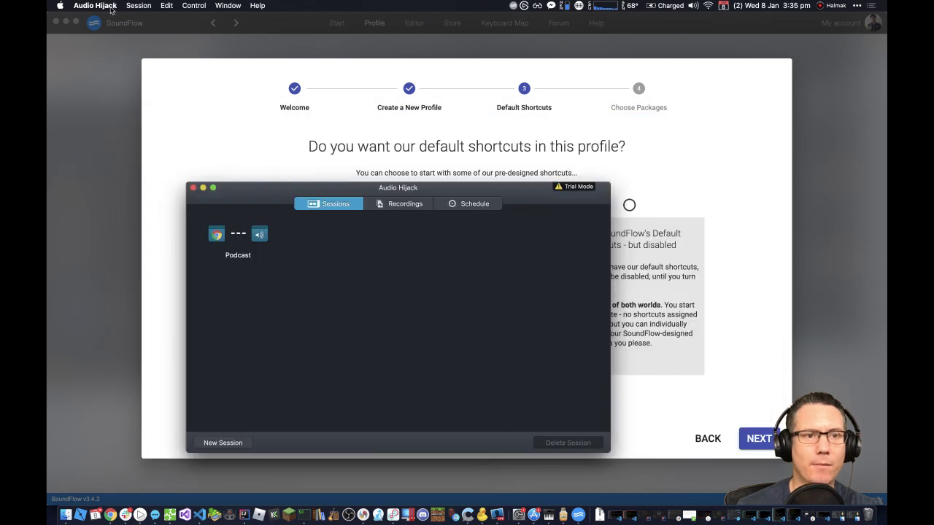
click(95, 5)
click(123, 128)
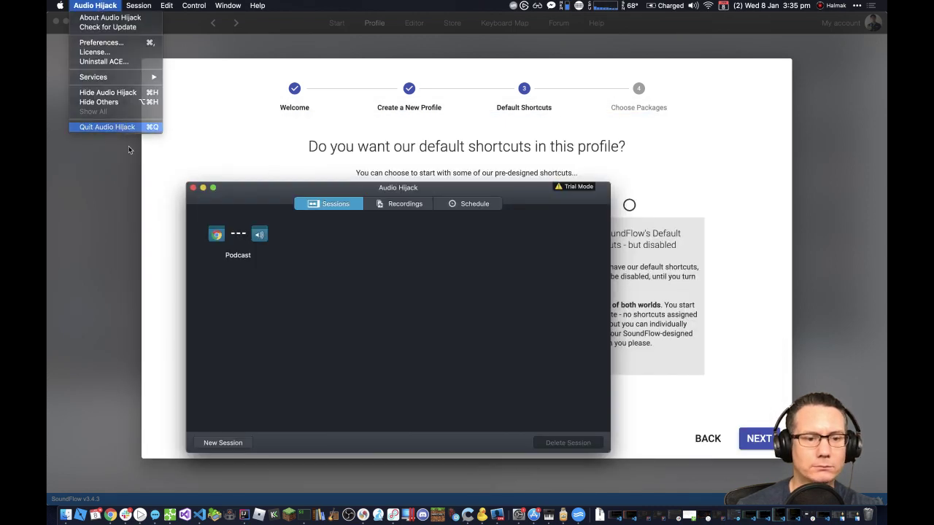
Step: Relaunch Audio Hijack from the Downloads folder and start running its Podcast session
click(67, 516)
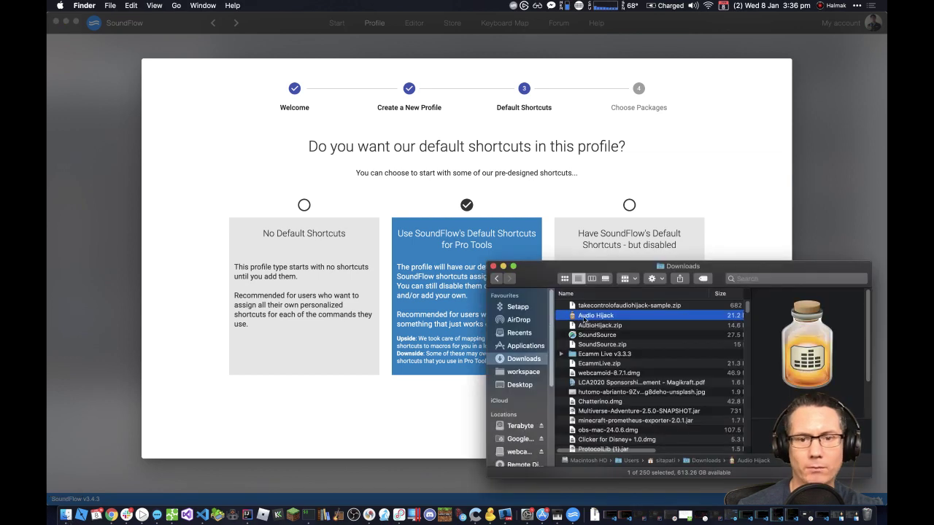
double_click(587, 315)
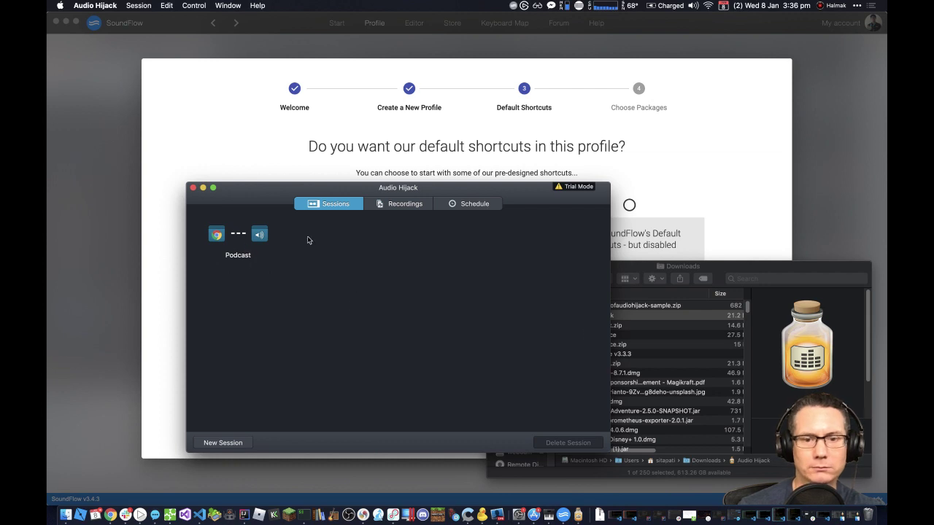
click(225, 243)
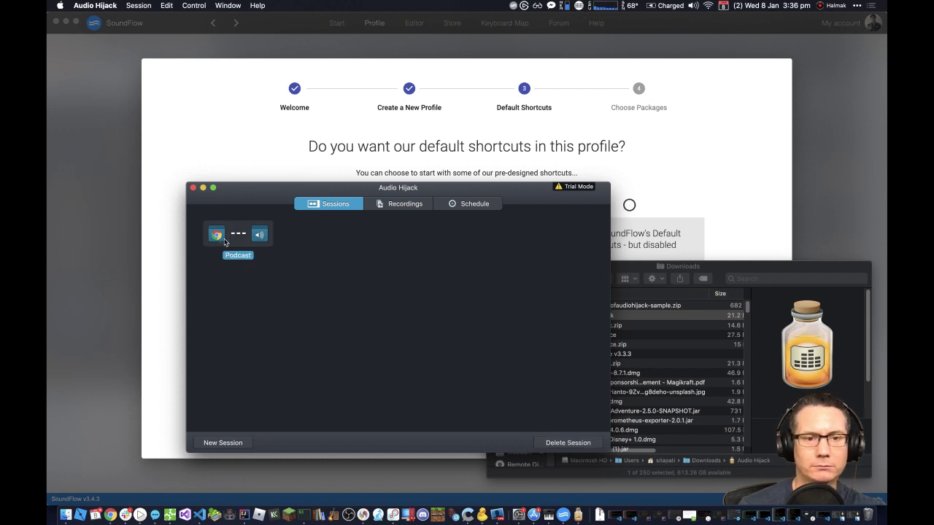
double_click(224, 243)
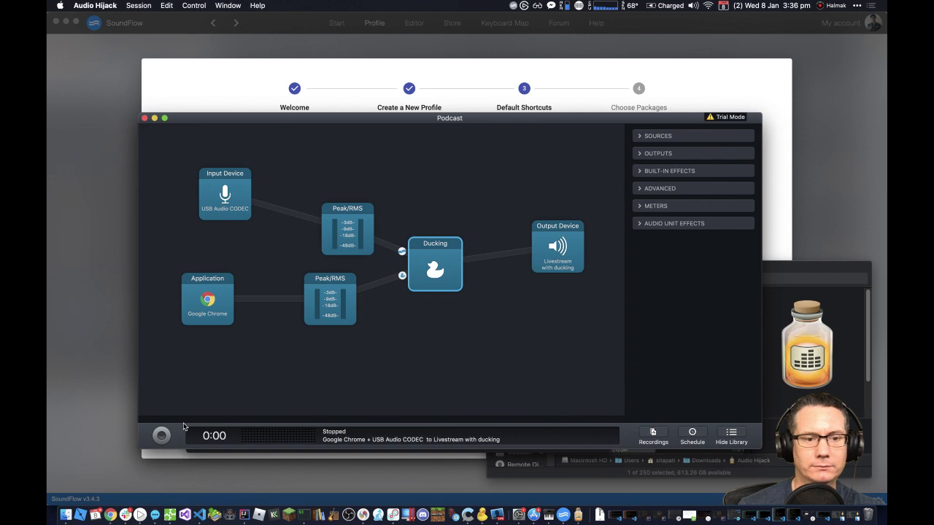
click(162, 435)
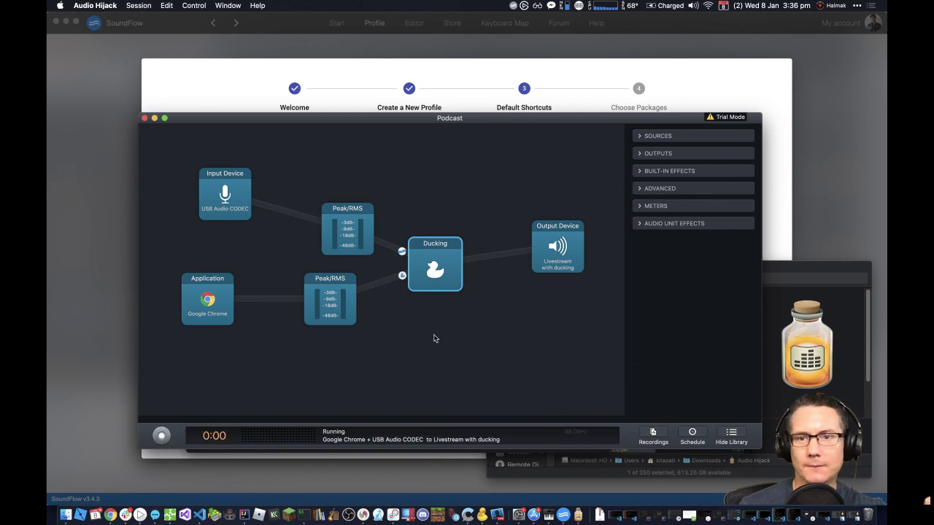
Step: Return to SoundFlow and save the new profile with the default Pro Tools shortcuts and all features enabled
click(780, 98)
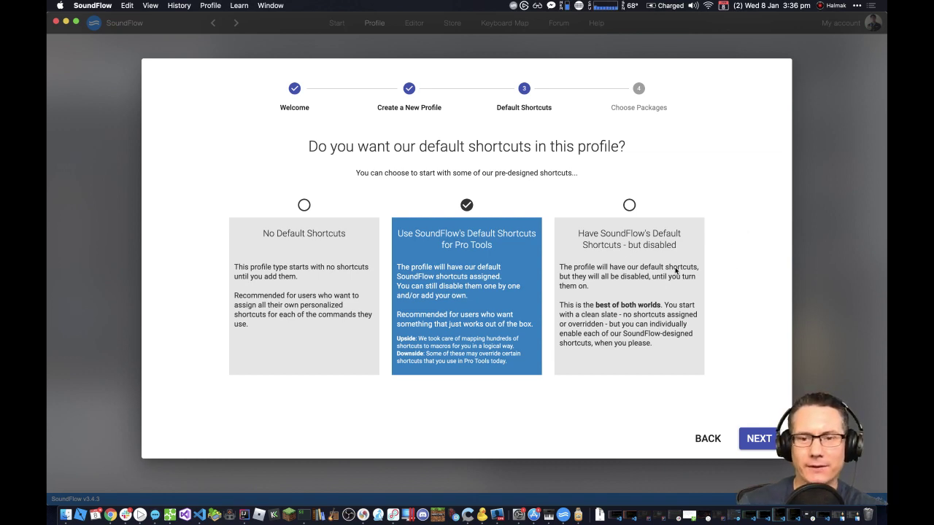
click(766, 439)
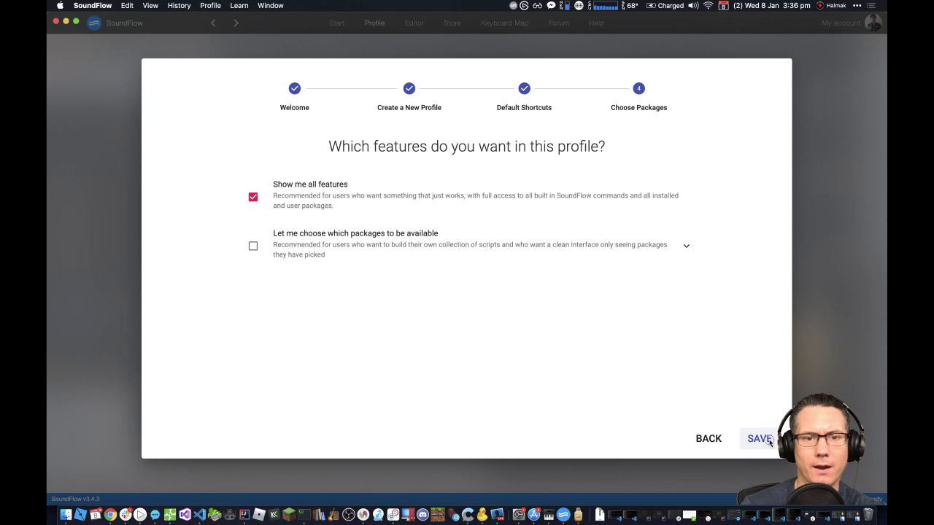
click(769, 439)
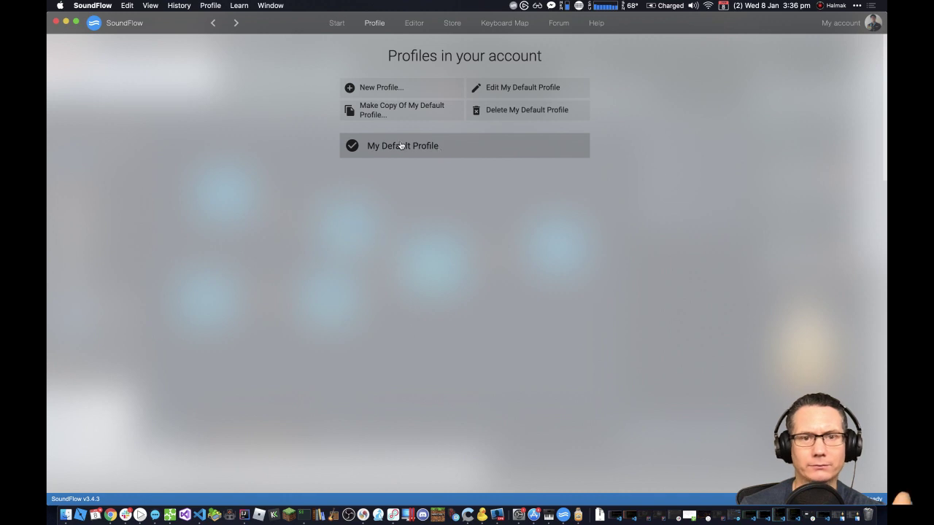
Step: Select My Default Profile, visit the Start page and open SoundFlow's Editor
click(465, 151)
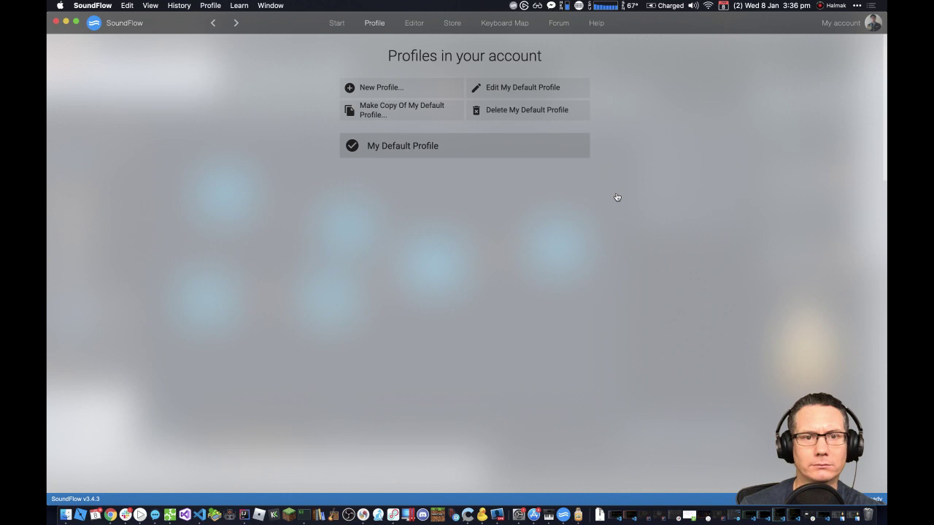
click(336, 23)
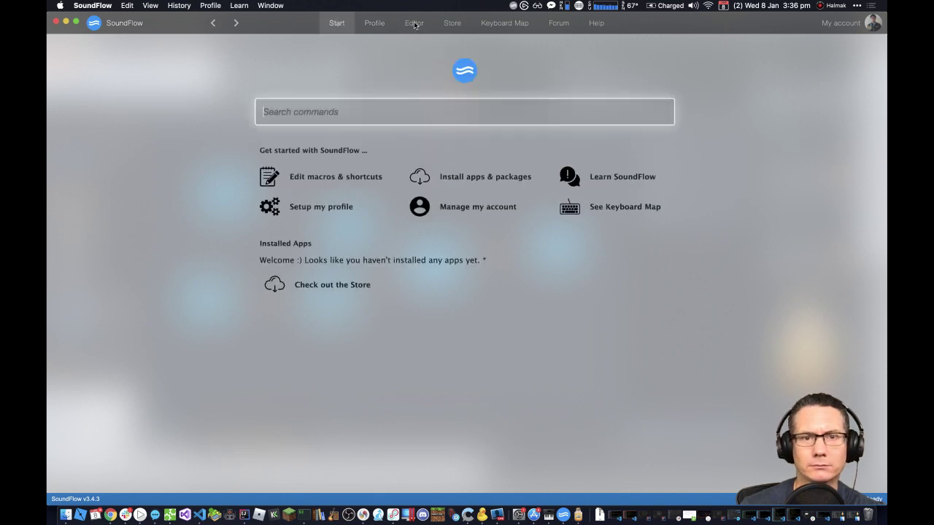
click(415, 24)
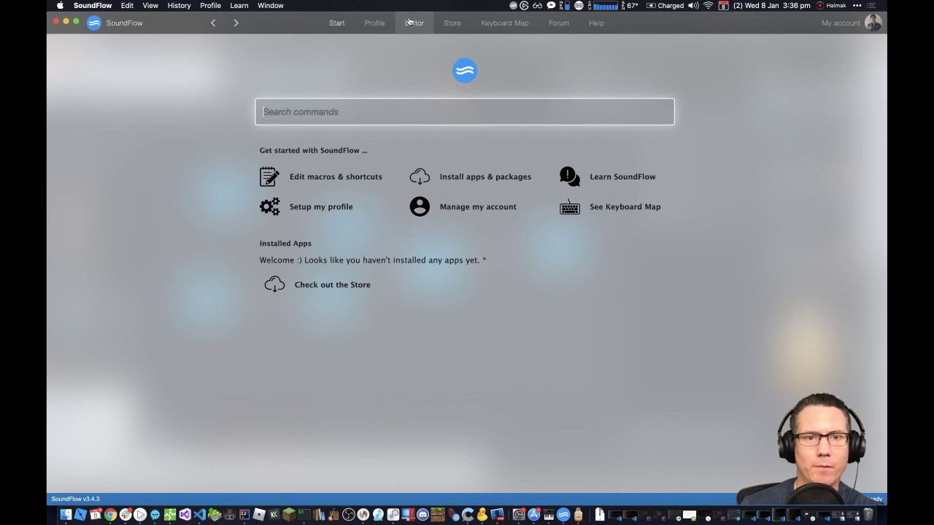
Step: Open SoundFlow's Editor and look through the command packages and the general SoundFlow commands
click(421, 26)
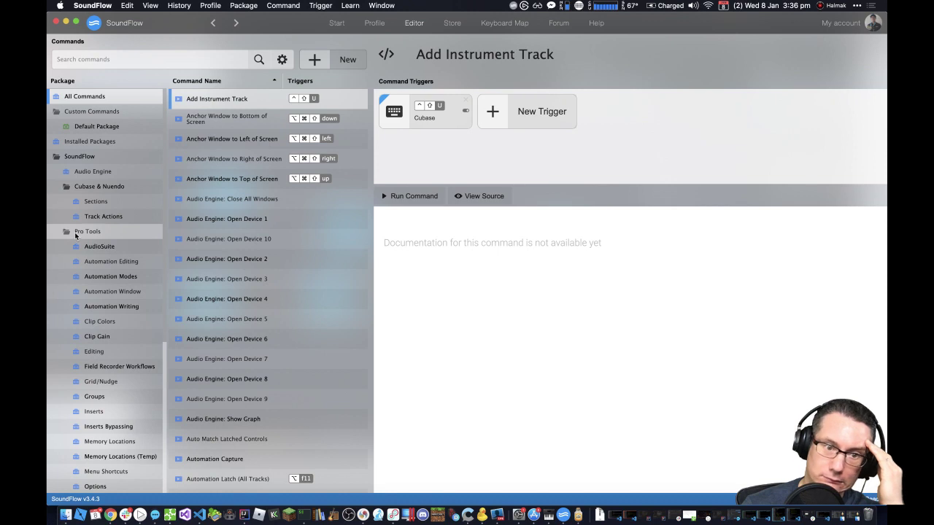
scroll(75, 235, down, 8)
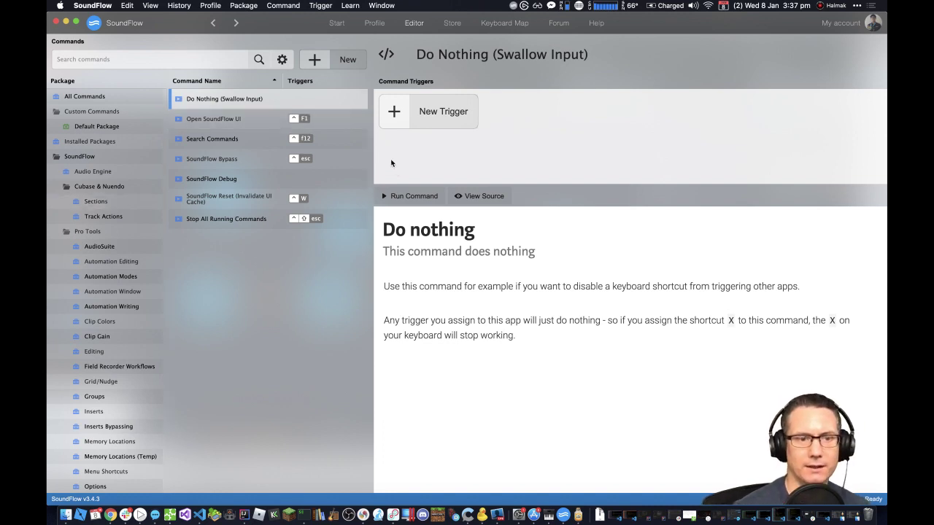
Step: Switch to Chrome and read the Reddit thread about muting an external mic with a Stream Deck
key(super+Tab)
key(super+Tab)
key(super+Tab)
key(super+Tab)
key(super+Tab)
key(super+Tab)
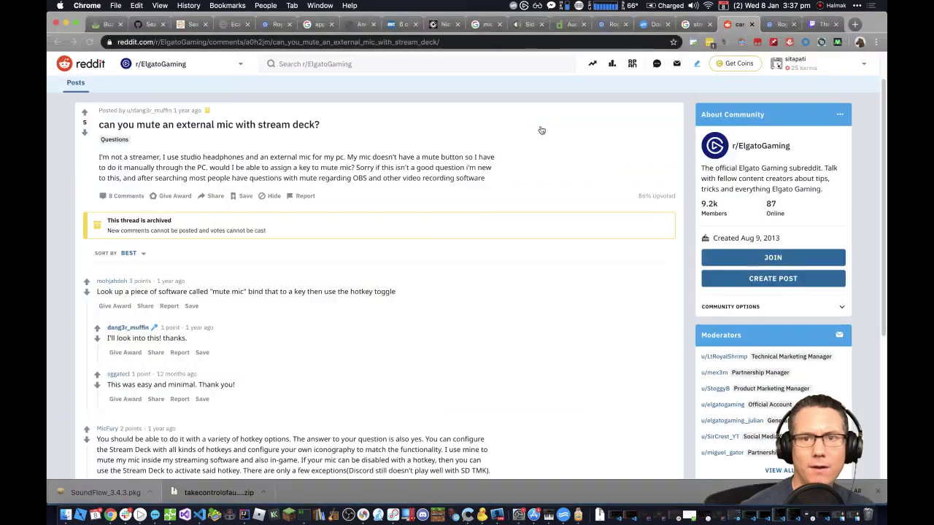
click(781, 24)
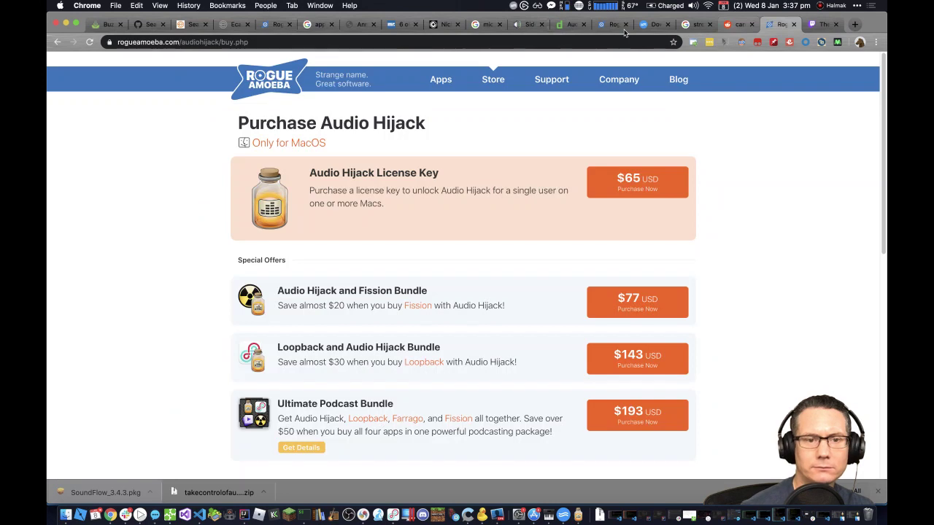
key(ctrl+shift+Tab)
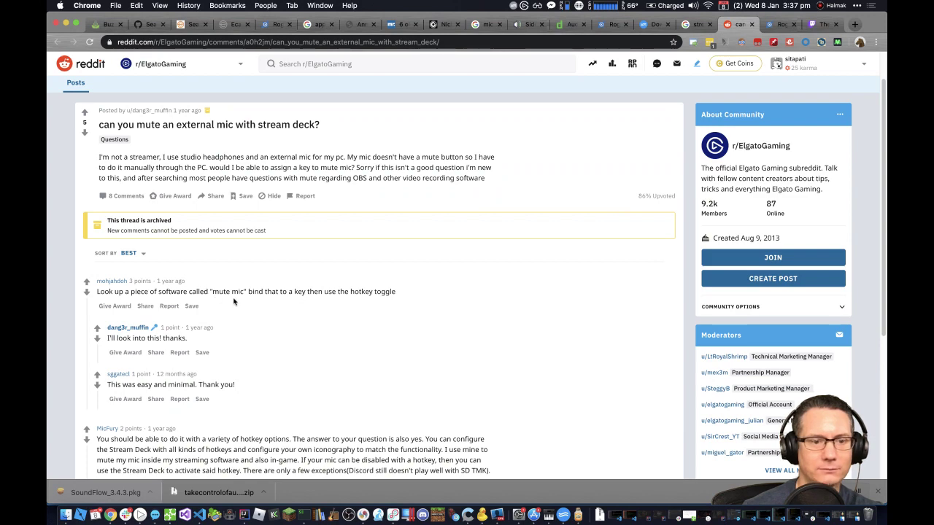
scroll(236, 301, down, 2)
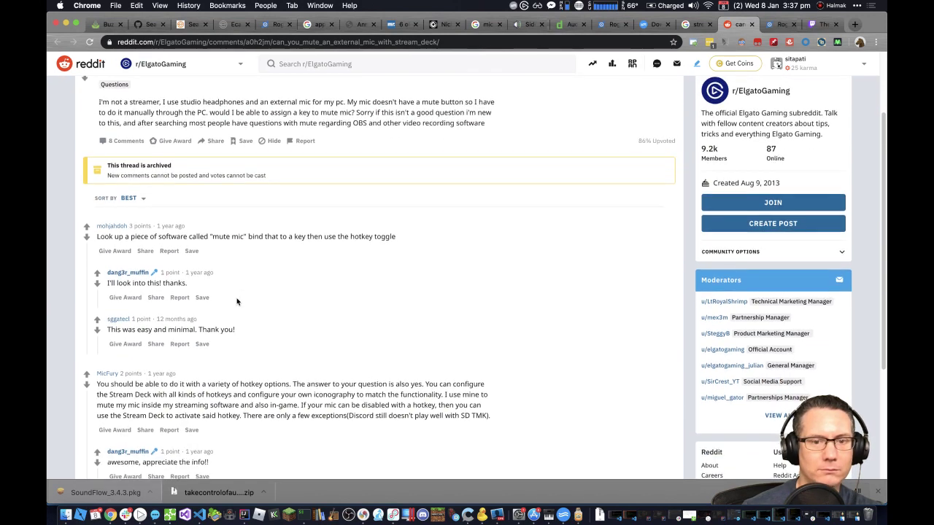
scroll(236, 301, down, 1)
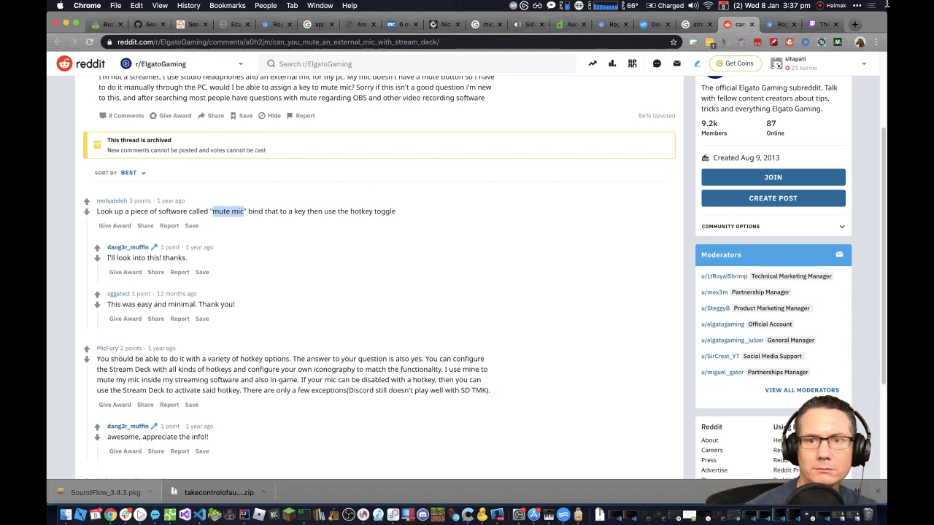
Step: Search Google for "mute mic" in the existing Stream Deck search tab and open the MicMute project on SourceForge
click(695, 24)
click(464, 41)
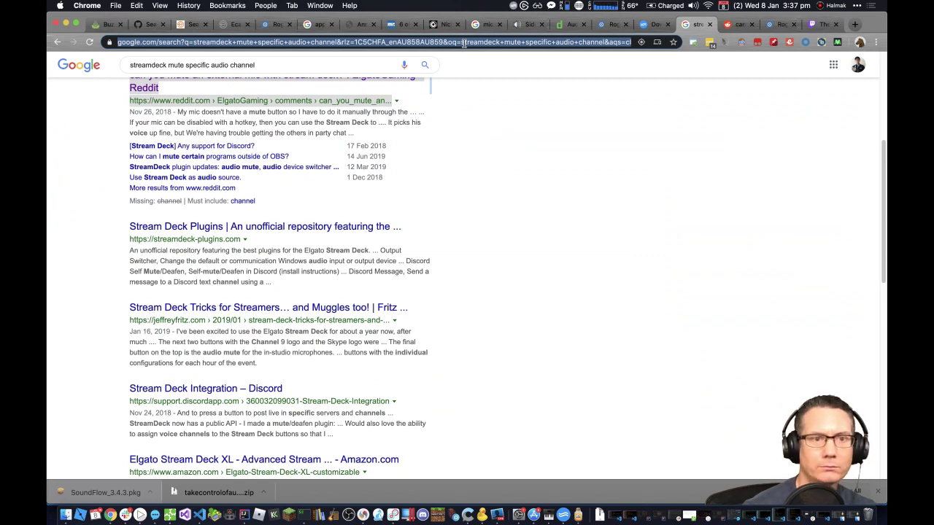
text(mute mic)
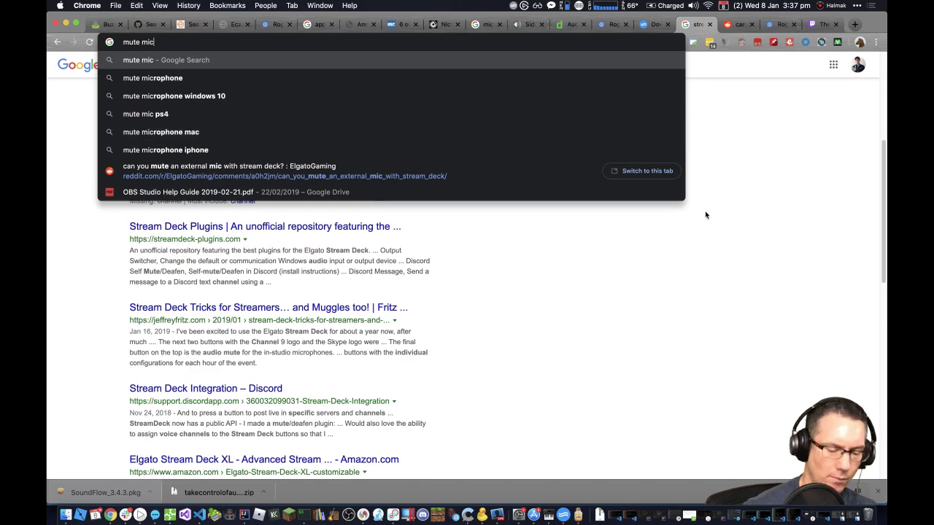
key(Return)
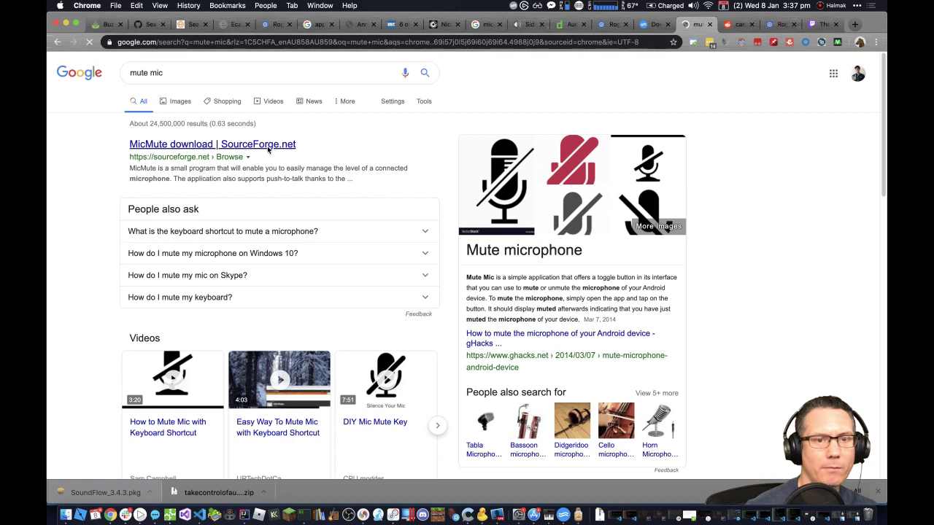
click(284, 146)
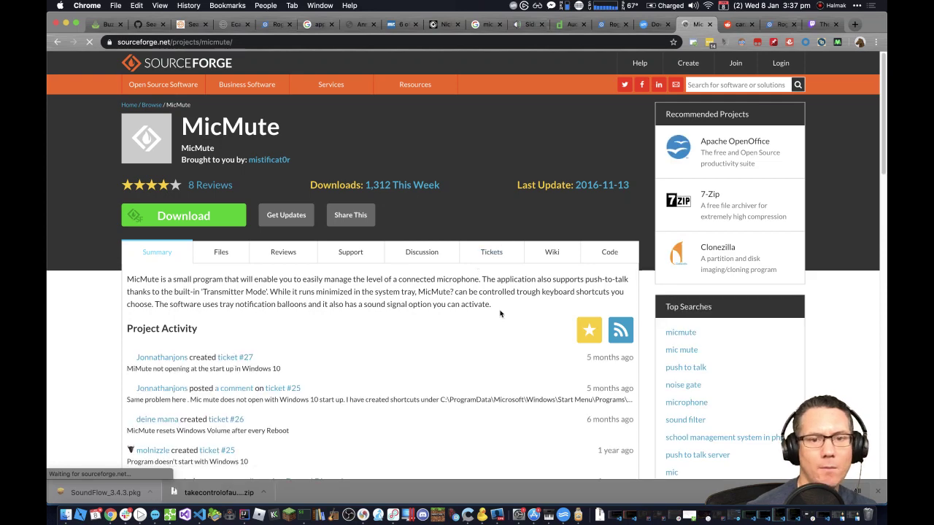
Step: Review the MicMute project summary and activity, and download the program
scroll(500, 316, down, 2)
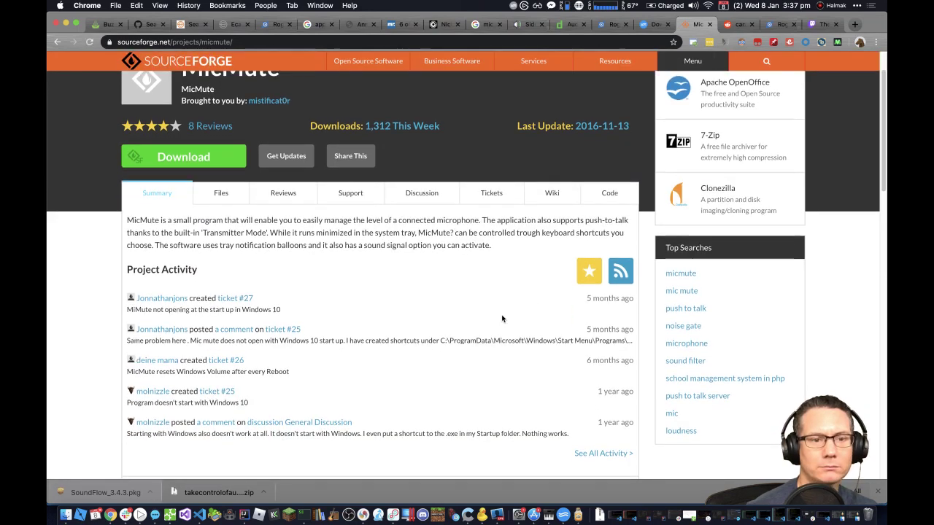
scroll(501, 318, down, 5)
scroll(500, 317, up, 7)
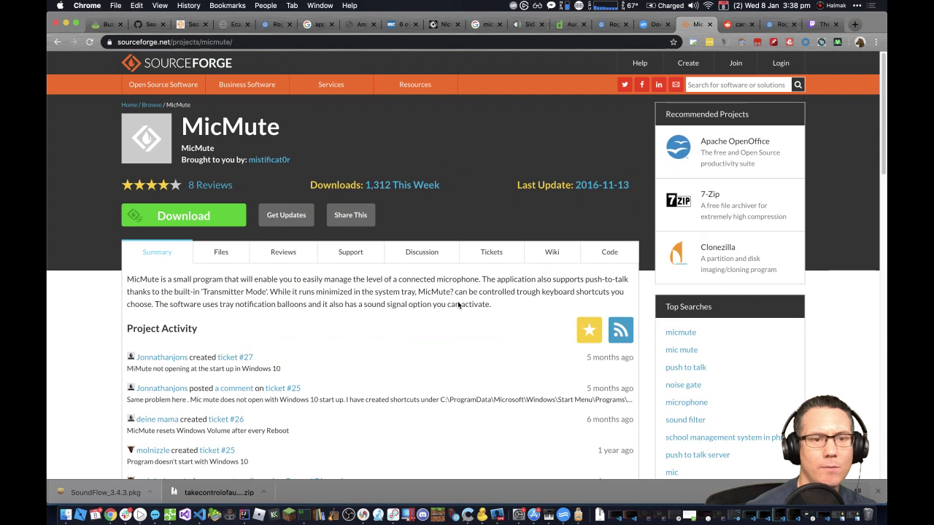
click(212, 223)
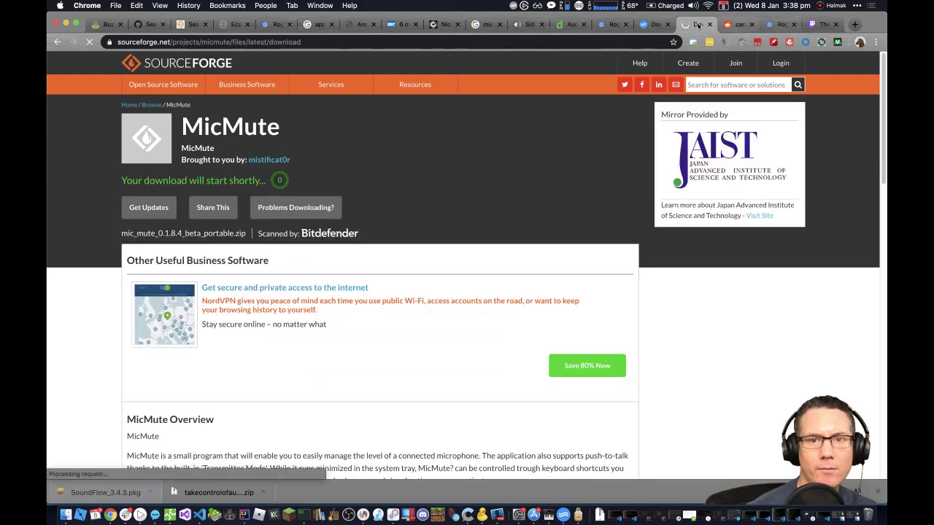
Step: Close the browser tabs for the Mac audio ducking article, the Sidechain Compressor page and the Audio Hijack product page
click(575, 25)
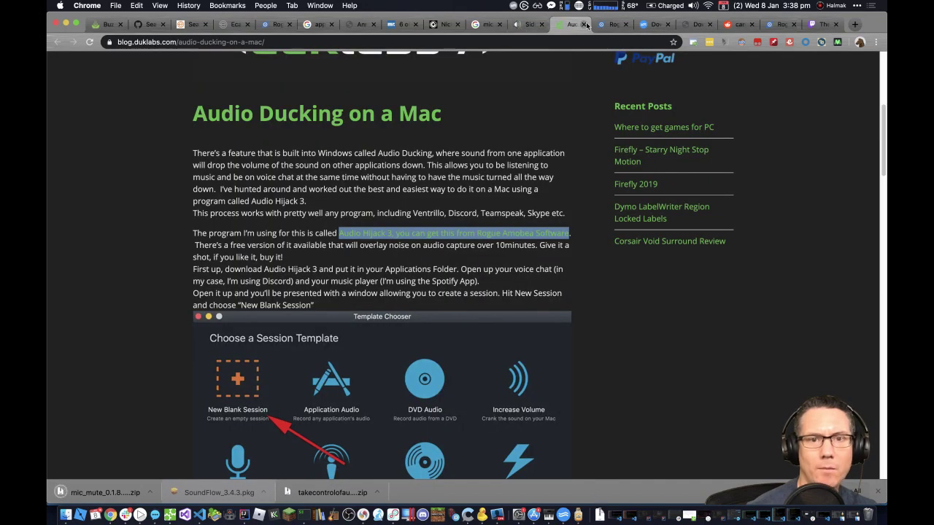
key(super+w)
click(535, 25)
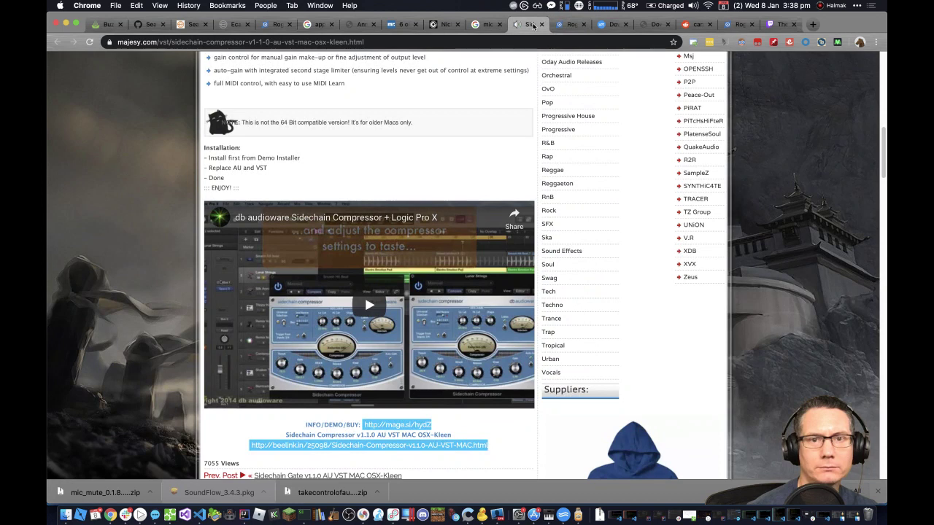
click(544, 25)
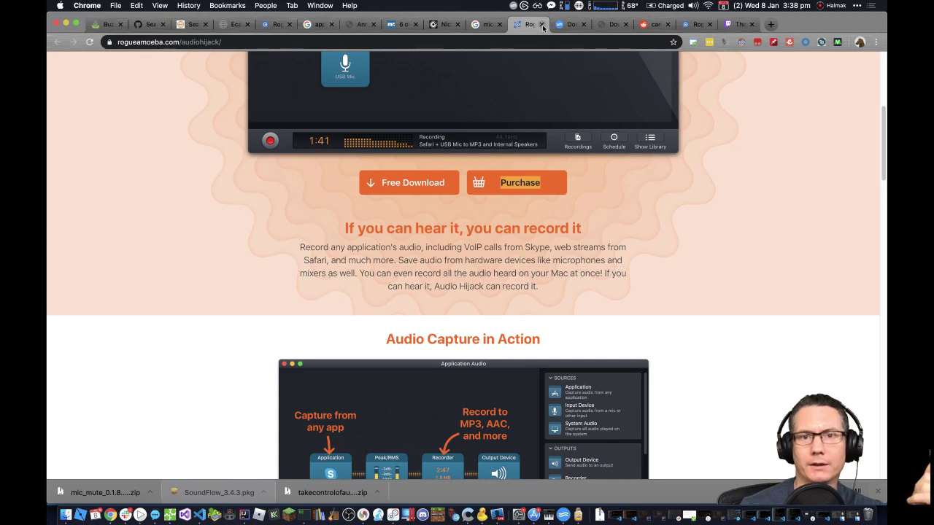
click(542, 24)
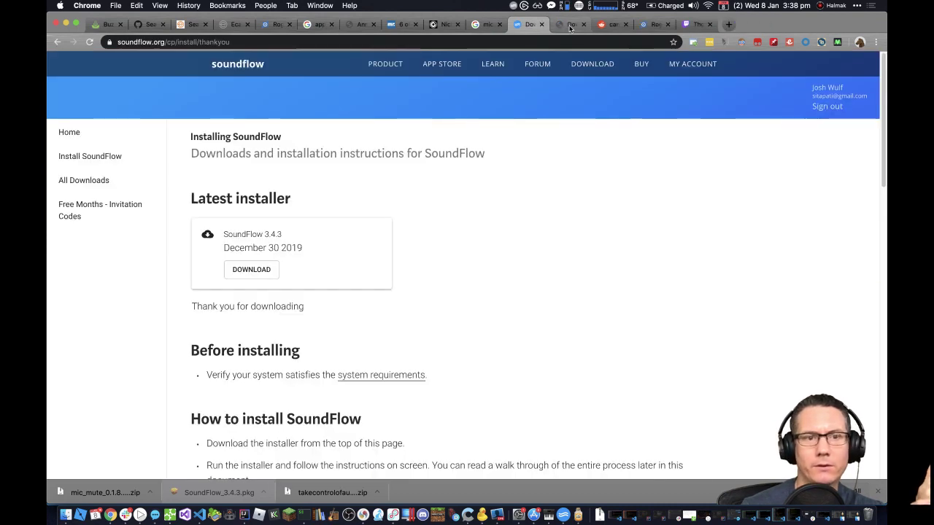
Step: Skim SoundFlow's installation instructions and open the Set up with Stream Deck guide from the site's learning resources
scroll(518, 225, down, 3)
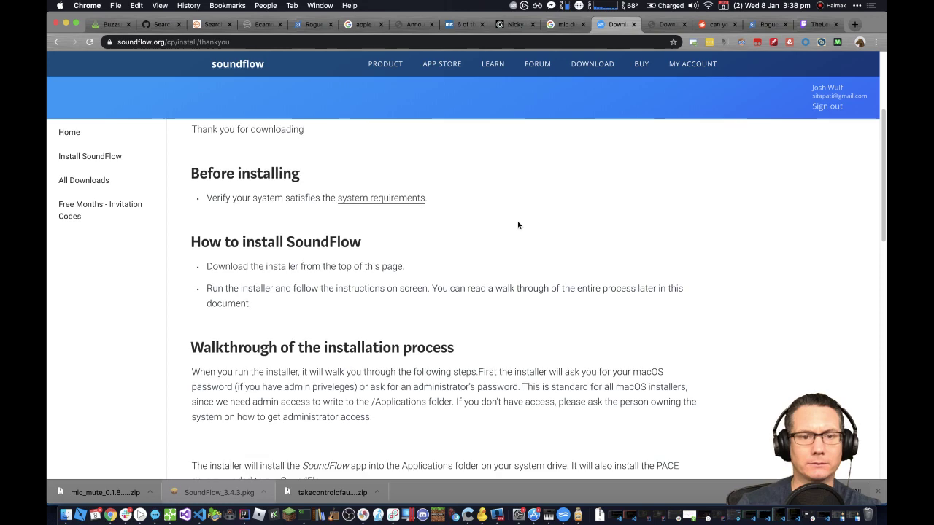
scroll(518, 225, down, 5)
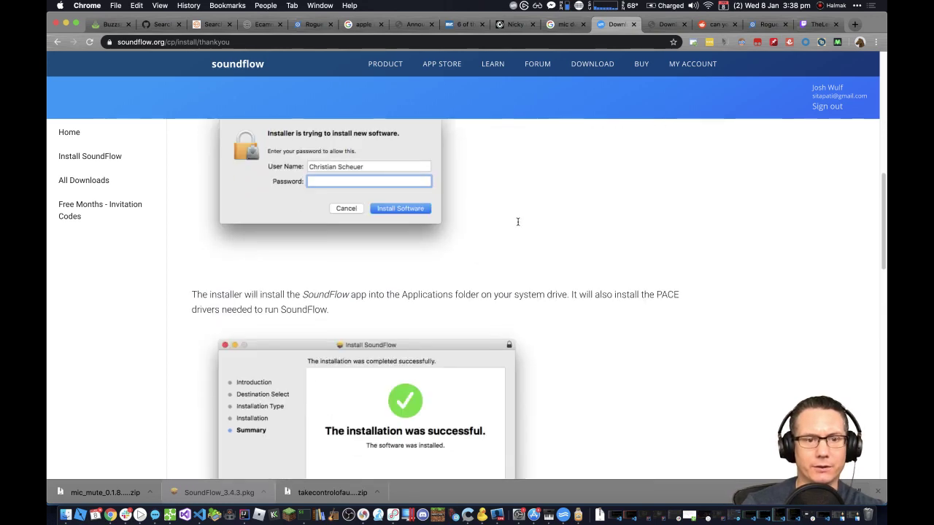
scroll(517, 222, down, 10)
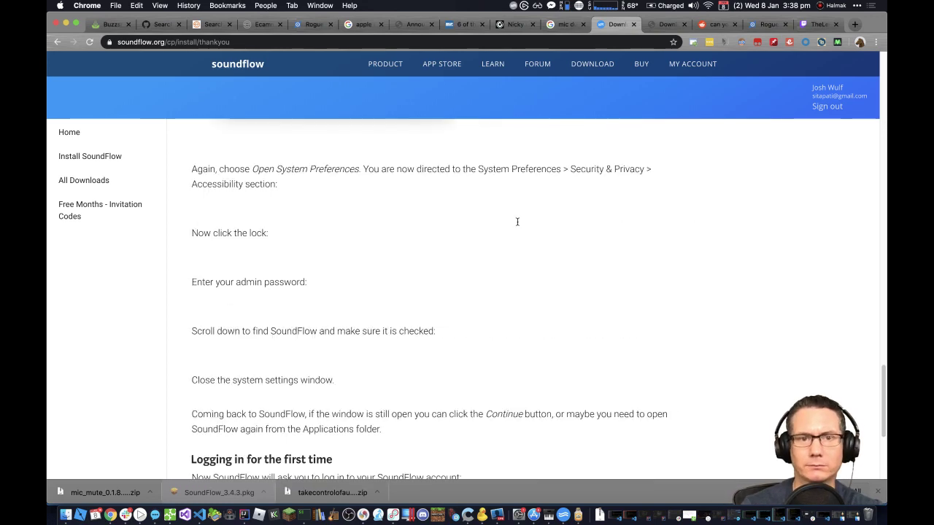
mouse_move(500, 68)
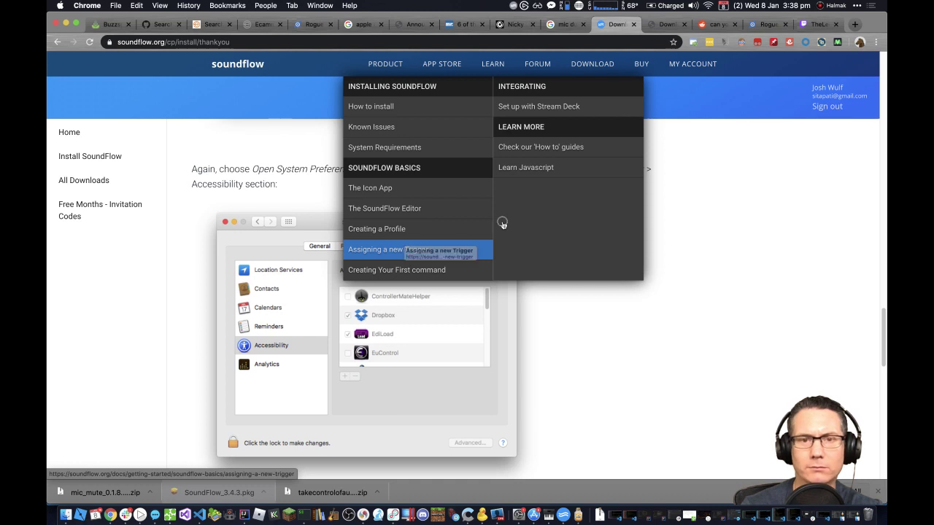
click(537, 109)
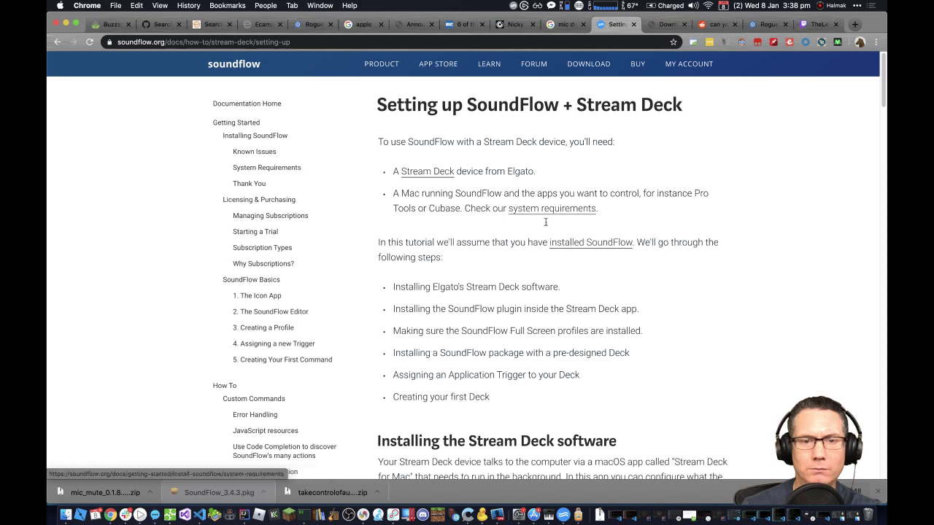
Step: Read through the Stream Deck setup guide, covering plugin and profile installation, packages, application triggers and creating a first Deck
scroll(550, 290, down, 3)
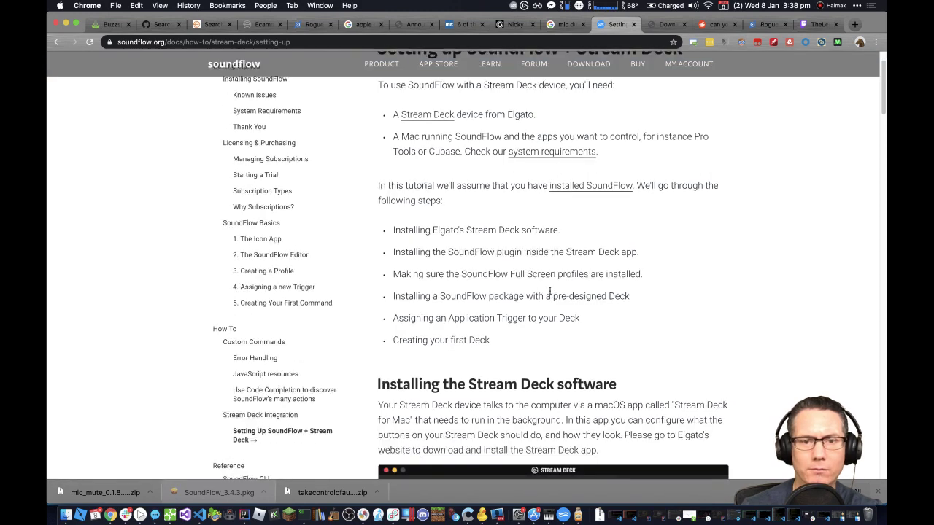
scroll(550, 290, down, 6)
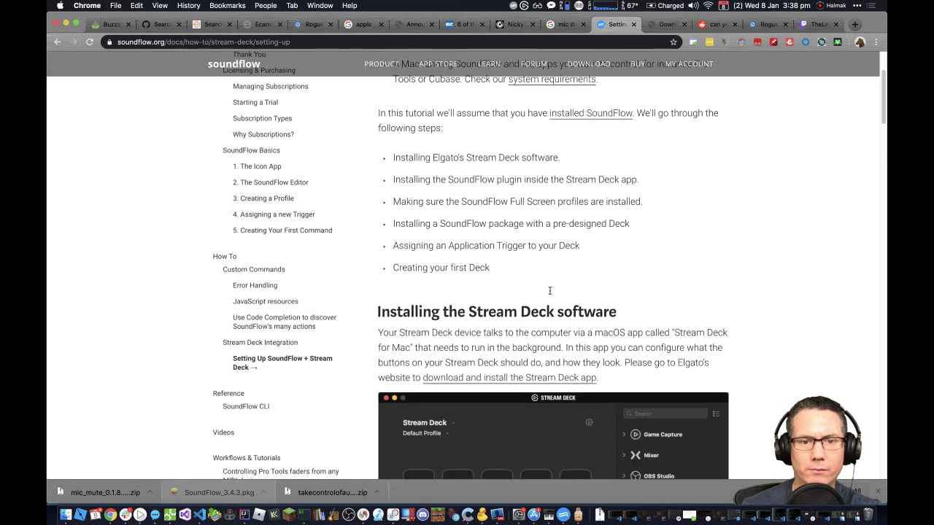
scroll(550, 290, down, 20)
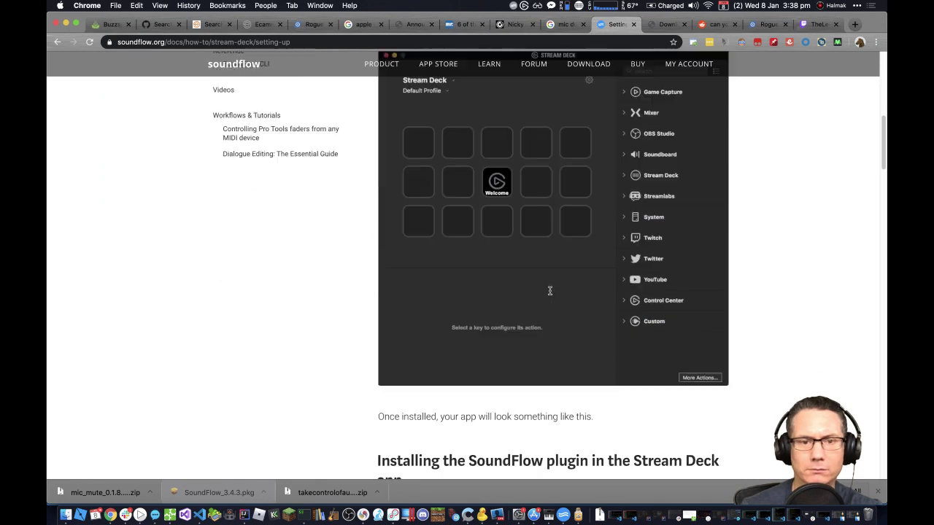
scroll(550, 290, down, 14)
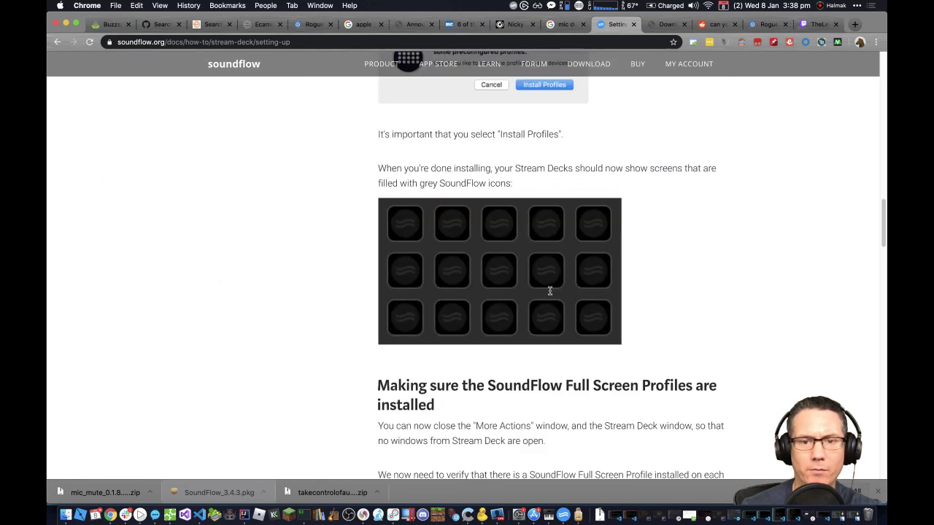
scroll(550, 290, down, 8)
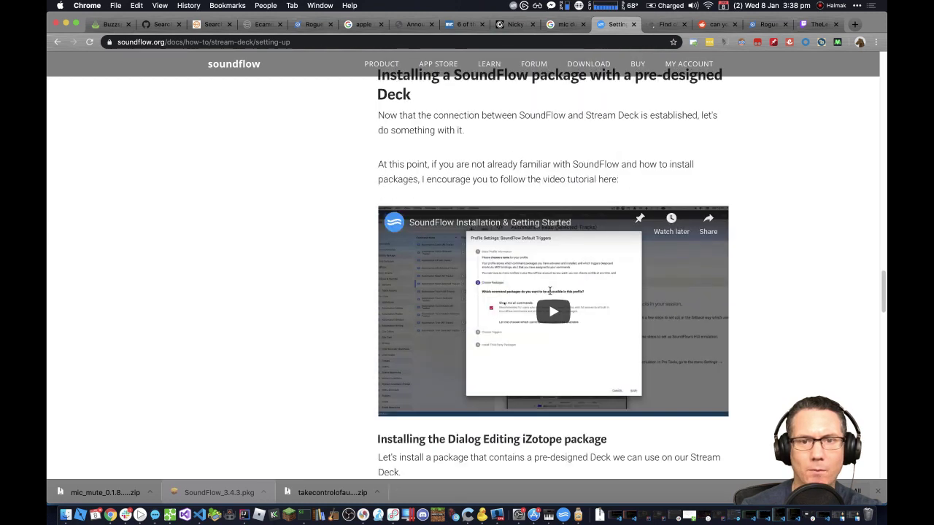
scroll(550, 290, down, 1)
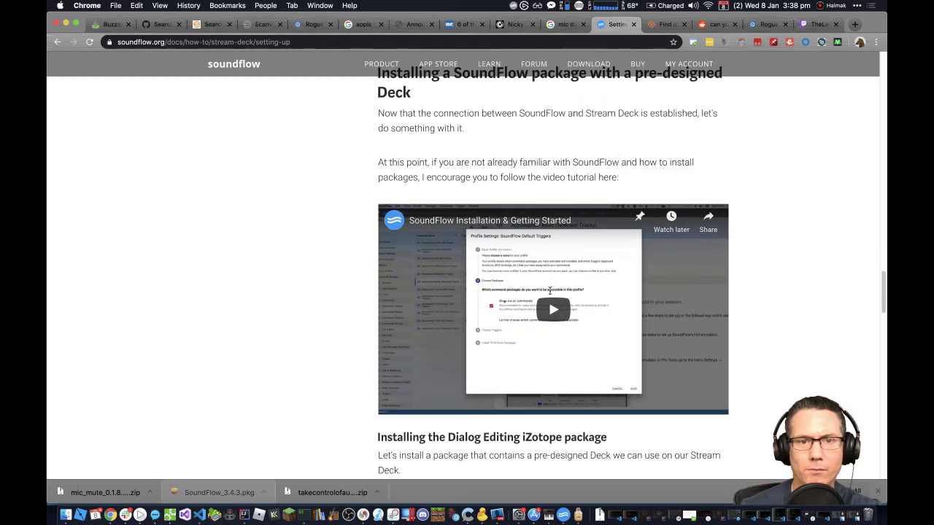
scroll(523, 192, down, 8)
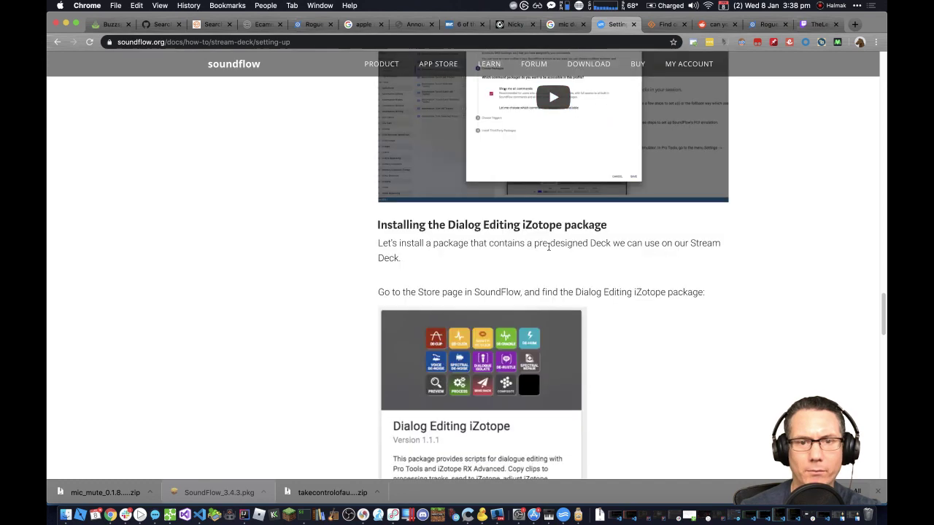
scroll(648, 258, down, 18)
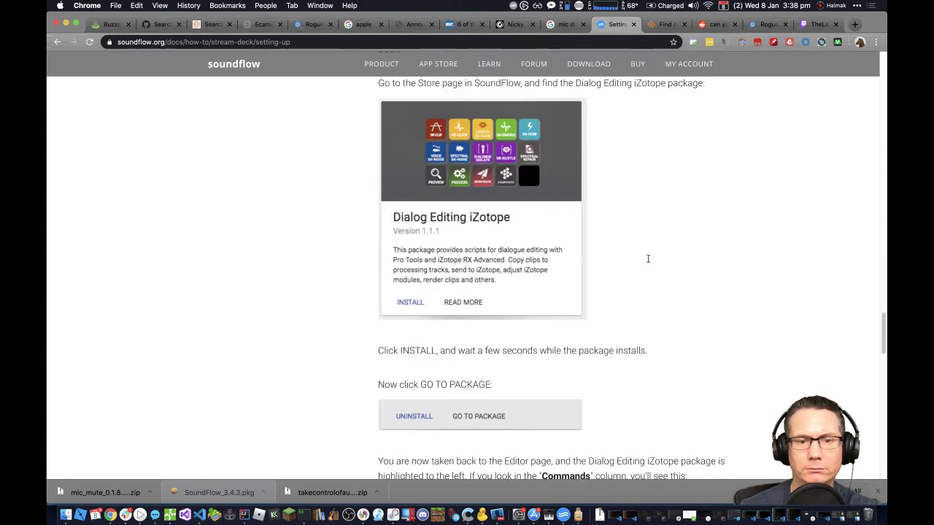
scroll(648, 258, down, 11)
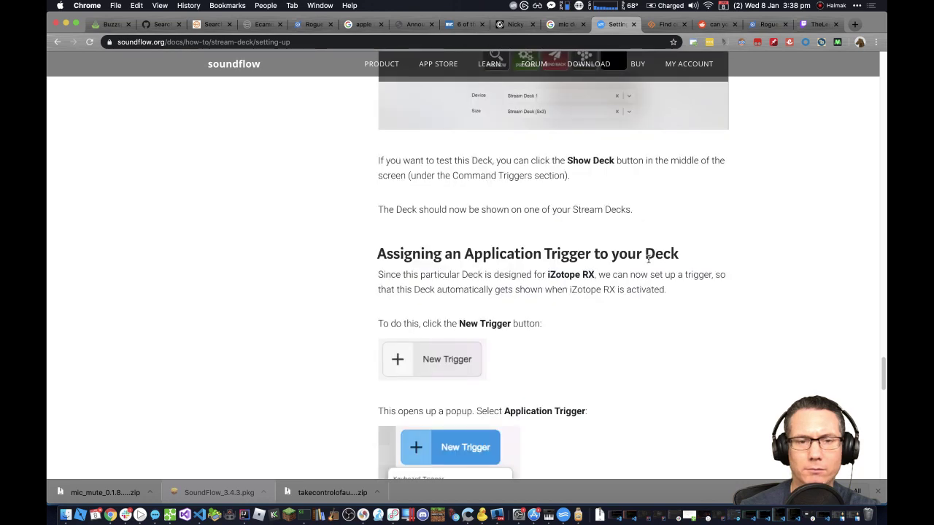
scroll(648, 258, down, 1)
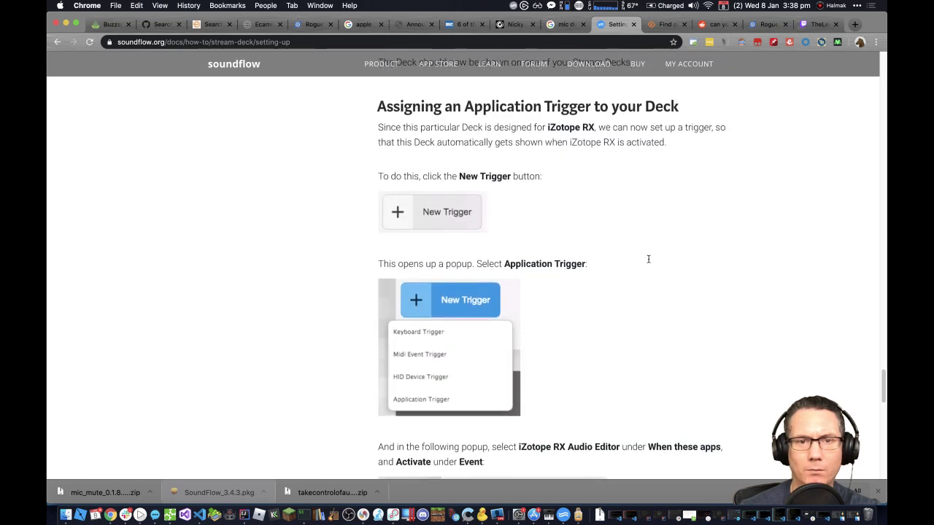
scroll(648, 258, down, 12)
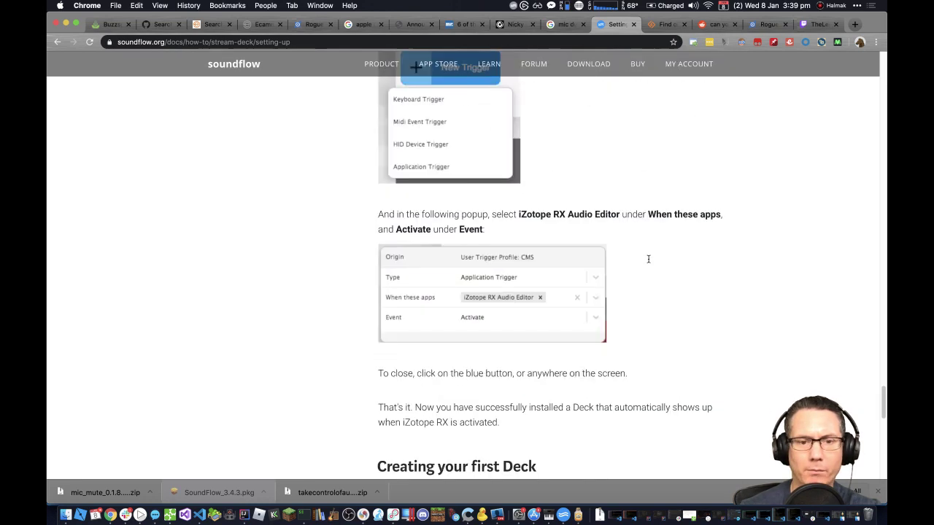
scroll(648, 259, down, 17)
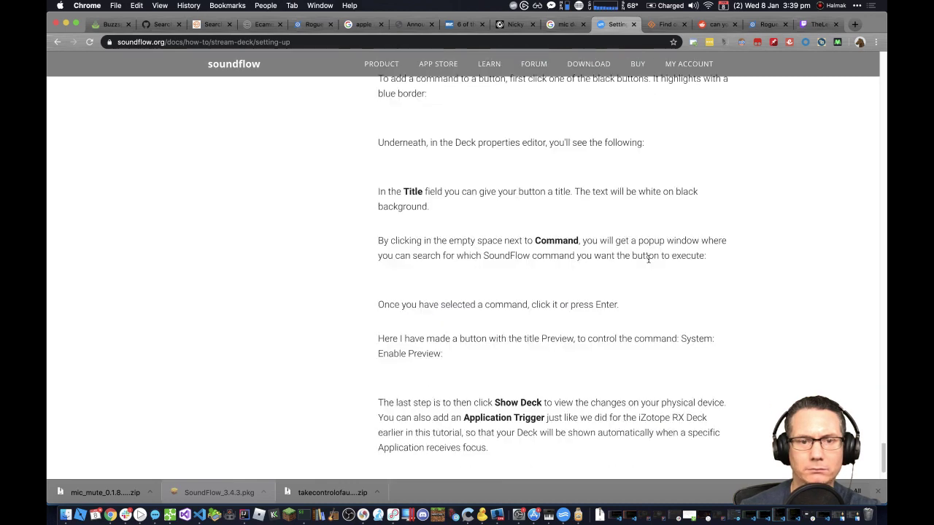
Step: Skim the rest of the Stream Deck guide and open SoundFlow's purchase page in a new tab
scroll(647, 258, down, 2)
scroll(671, 251, down, 6)
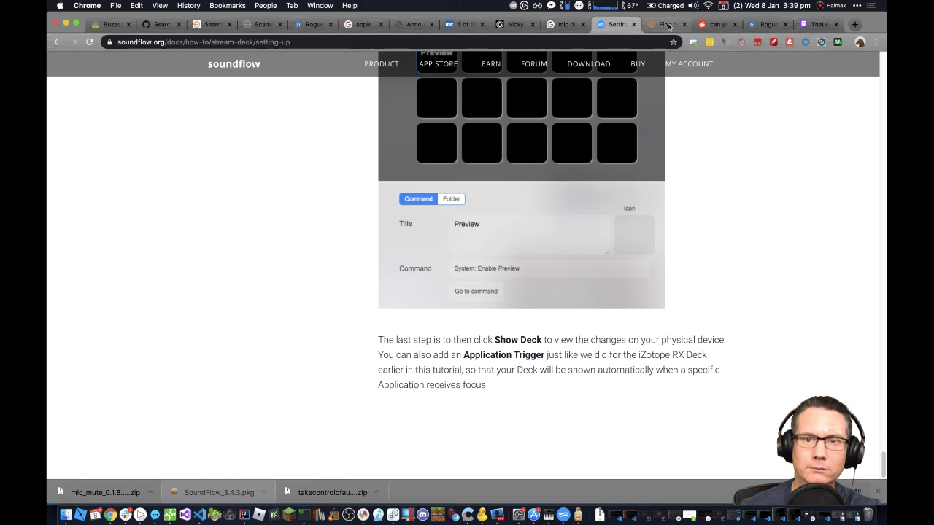
scroll(758, 219, up, 20)
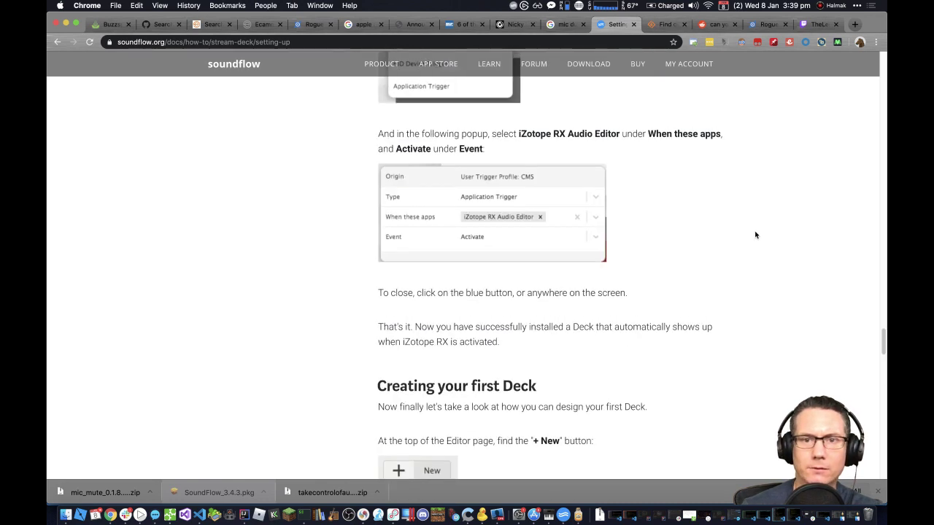
right_click(636, 68)
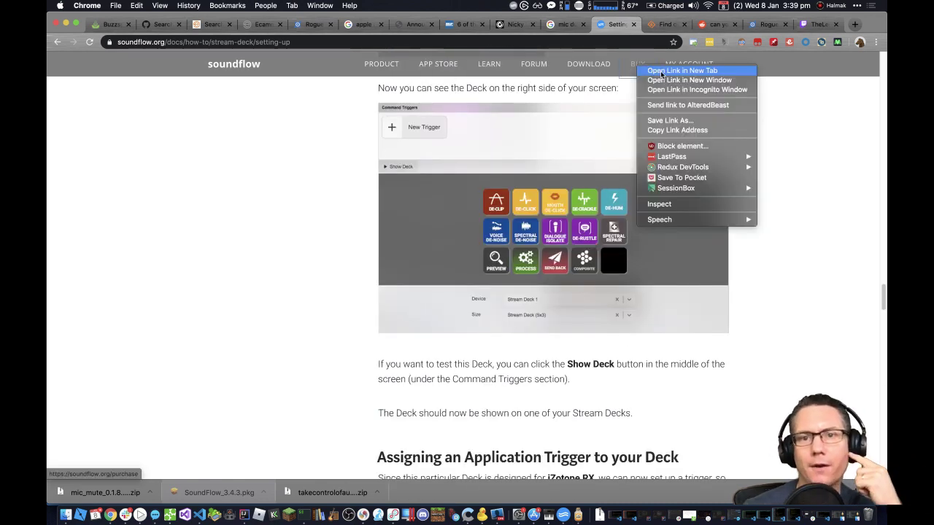
click(660, 70)
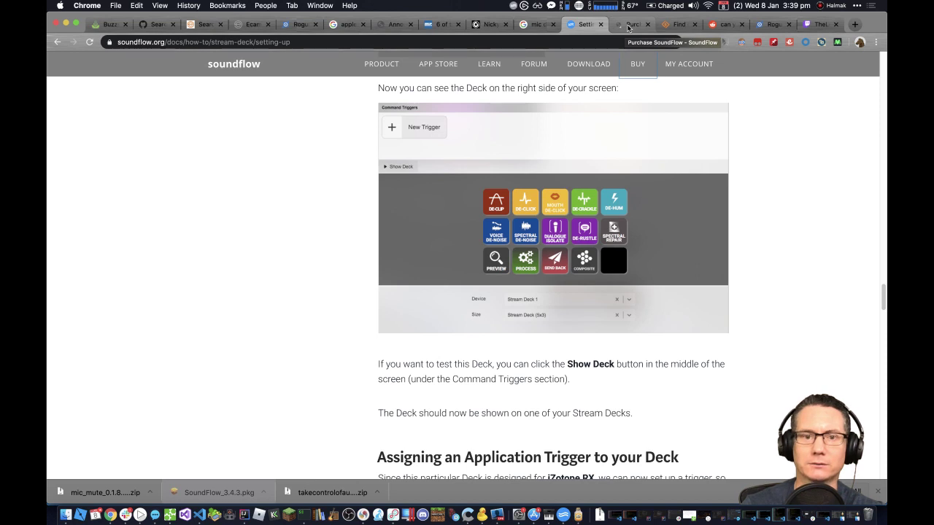
click(628, 26)
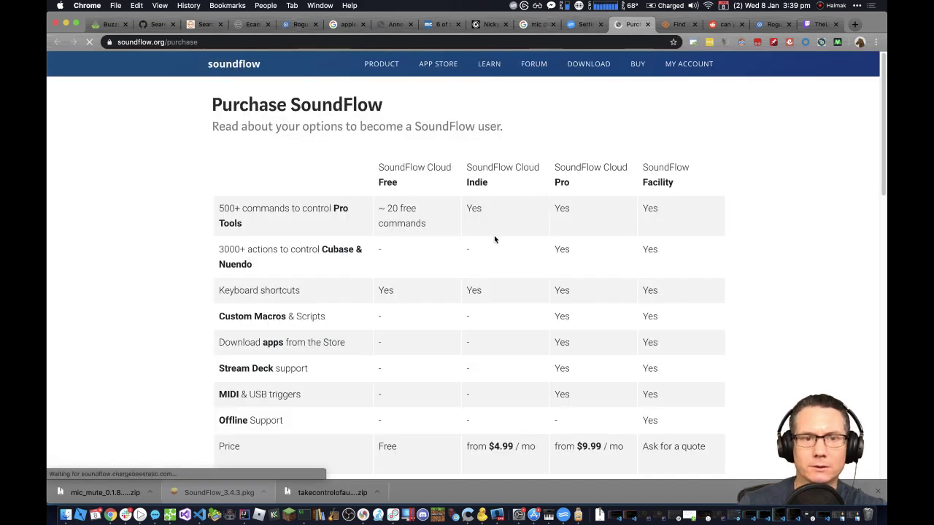
Step: Compare the features, prices and Stream Deck support of the SoundFlow Free, Indie, Pro and Facility plans
scroll(543, 264, down, 3)
scroll(543, 264, down, 1)
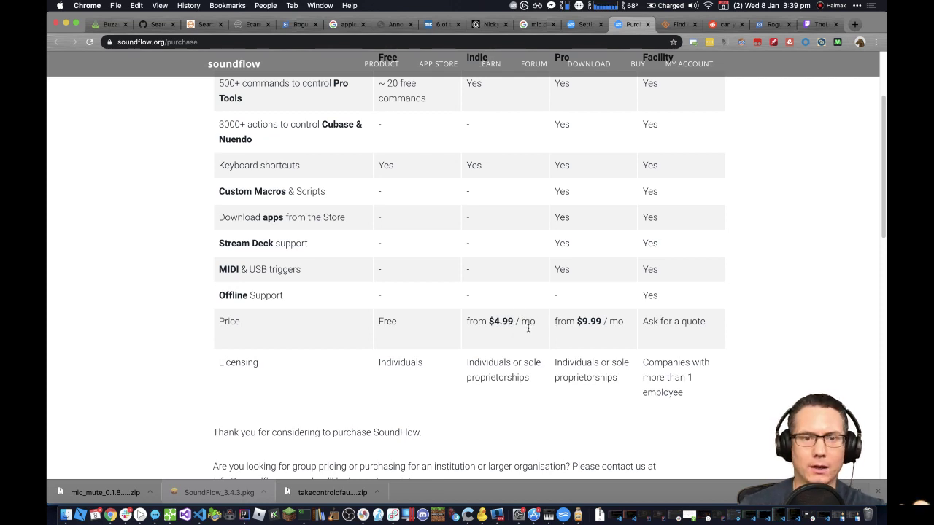
scroll(528, 328, up, 1)
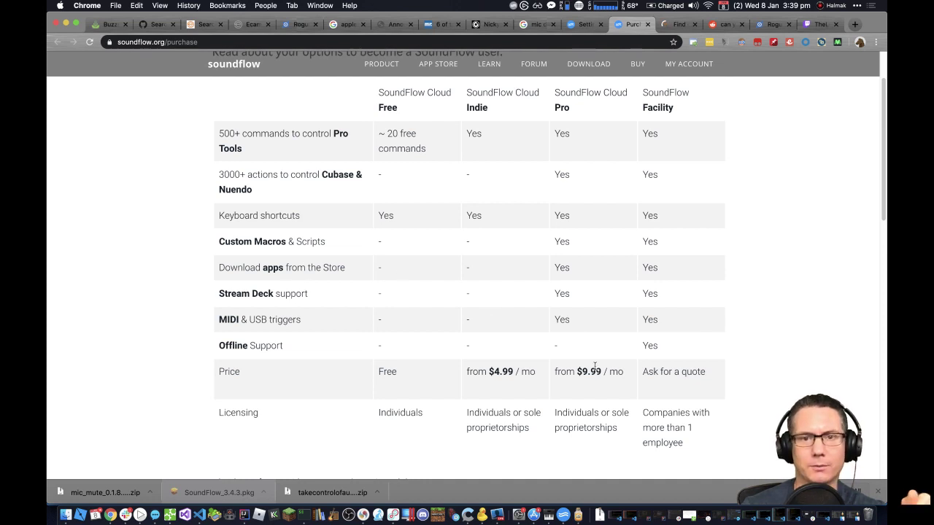
scroll(594, 367, up, 1)
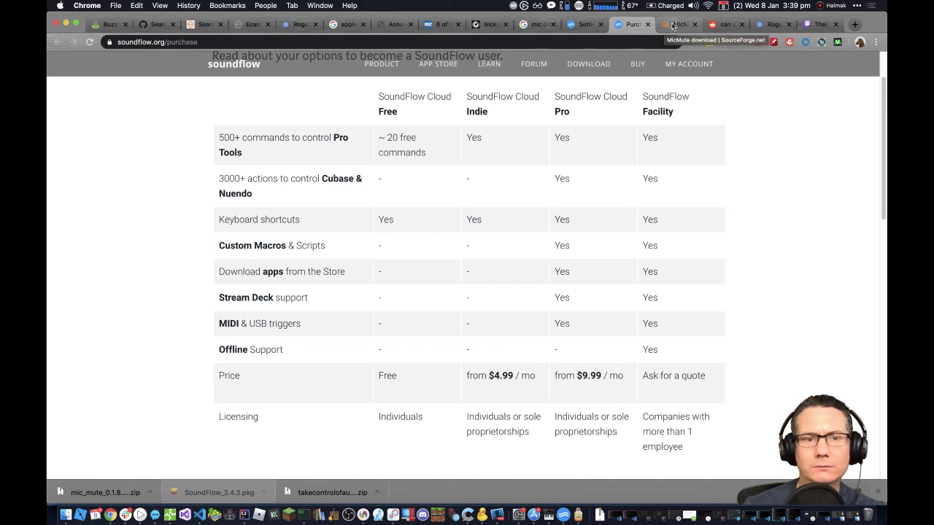
Step: Return to the MicMute page, open the downloaded mic_mute archive and select mic_mute.exe in its mic_mute_0.1.8.4_beta_portable folder
click(673, 26)
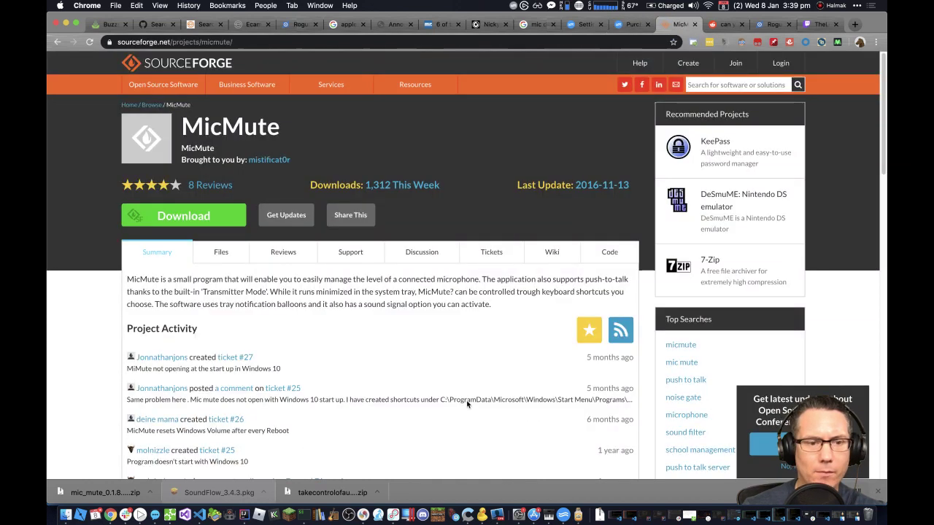
click(143, 490)
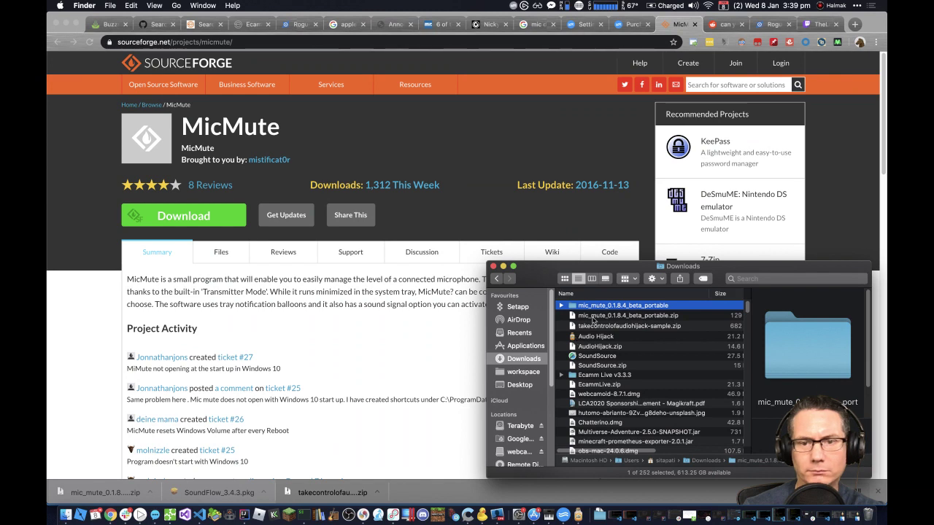
click(561, 307)
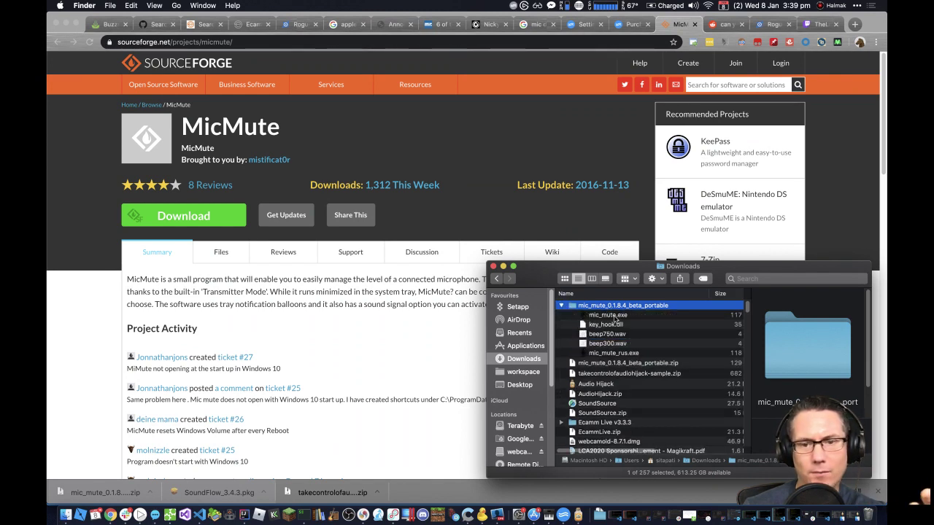
click(613, 316)
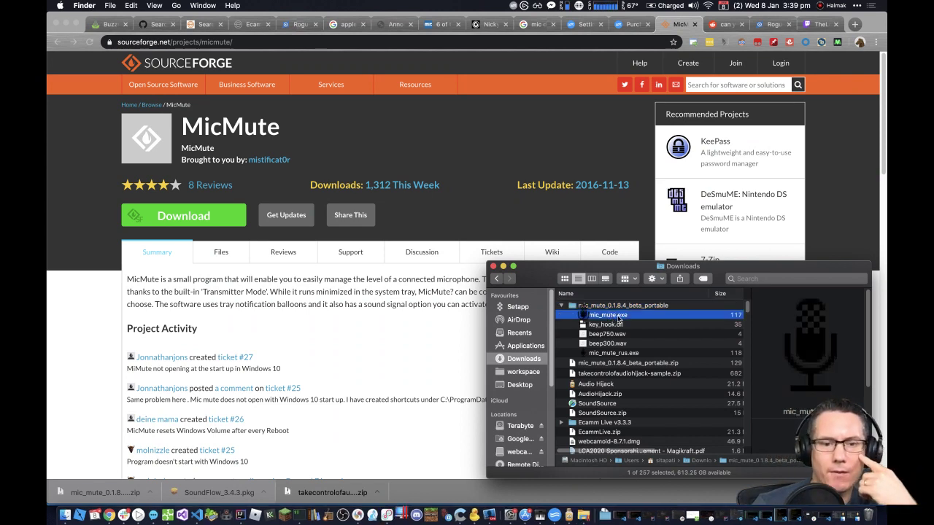
Step: Force quit the Windows 10.pvm virtual machine
right_click(401, 515)
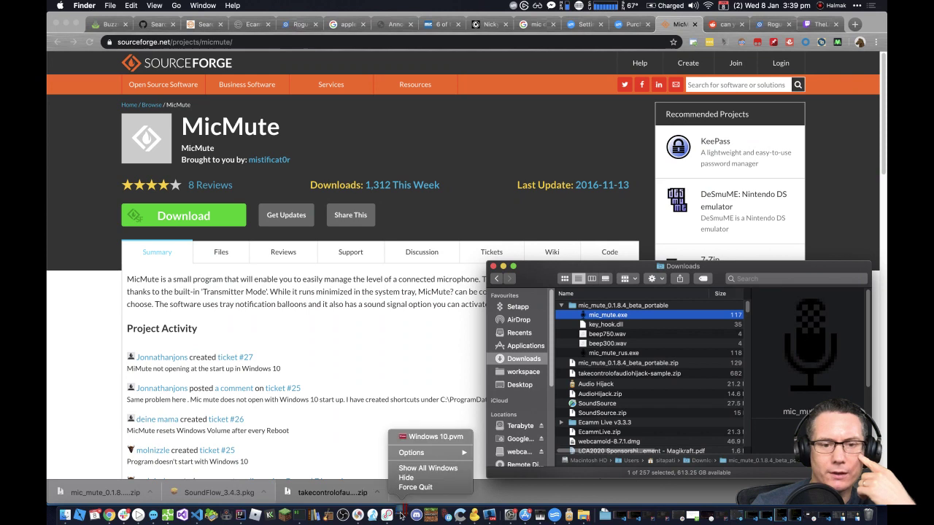
click(401, 515)
right_click(403, 514)
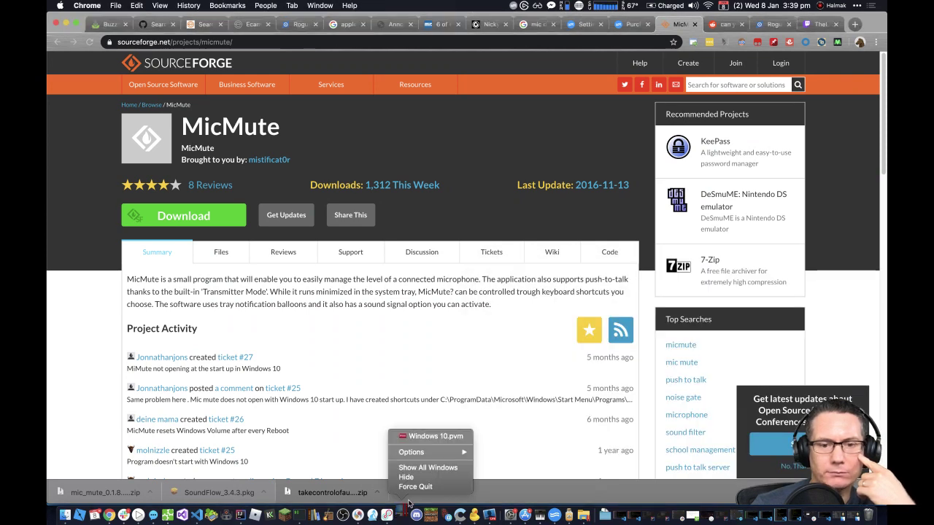
click(422, 486)
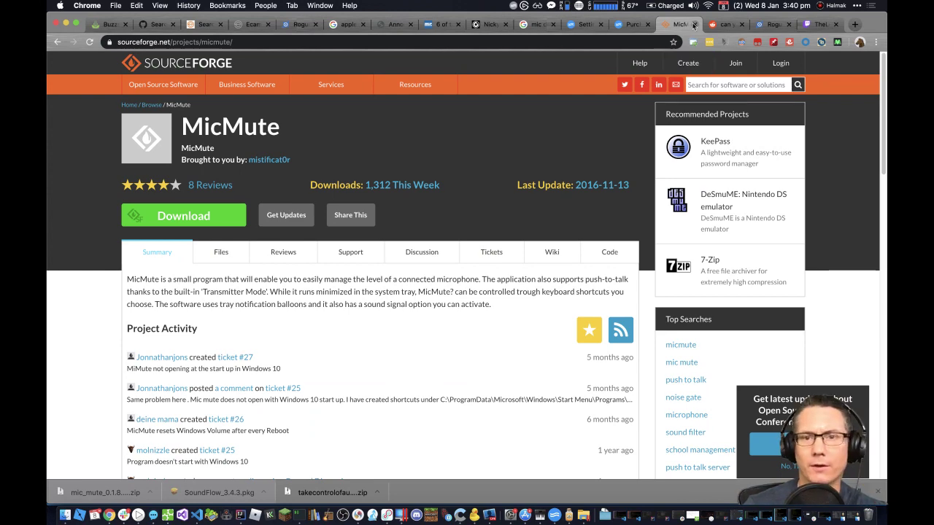
Step: Close the MicMute browser tab and return to SoundFlow's Stream Deck setup guide to skim the application trigger section
key(super+w)
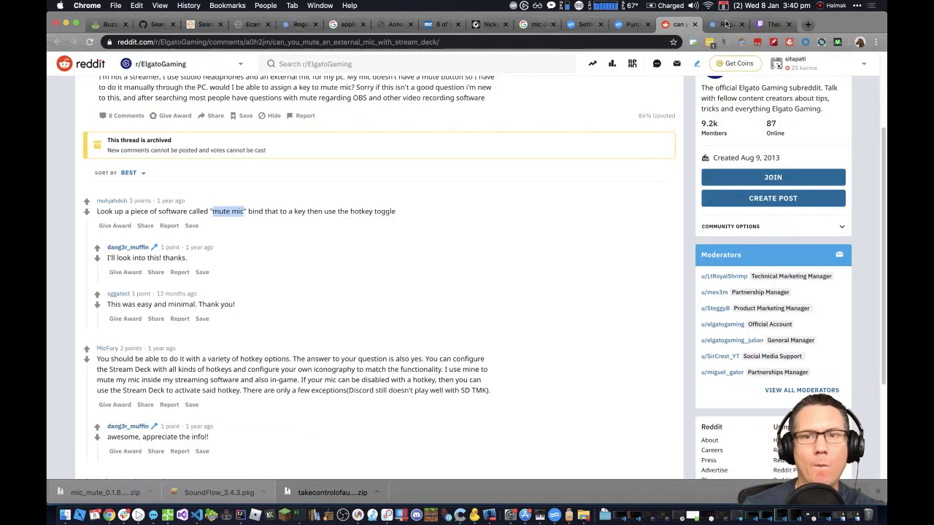
click(632, 26)
click(587, 24)
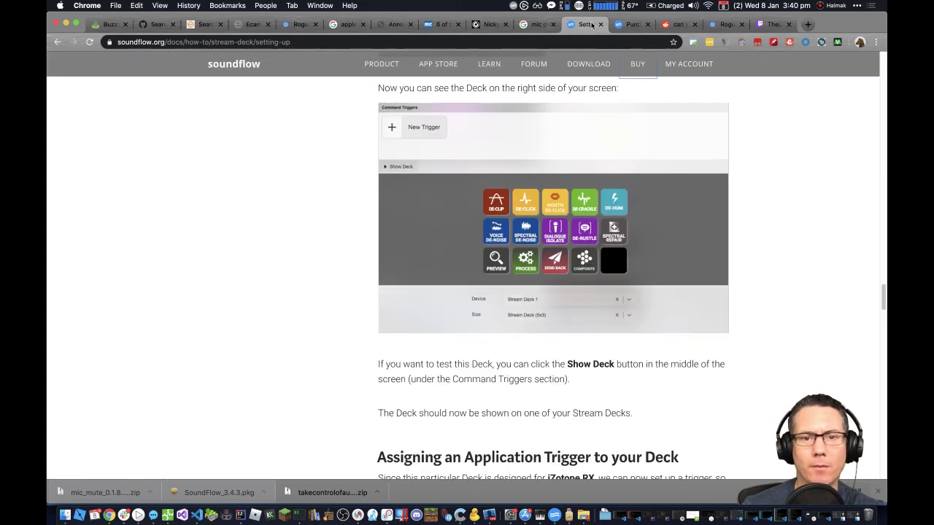
click(543, 26)
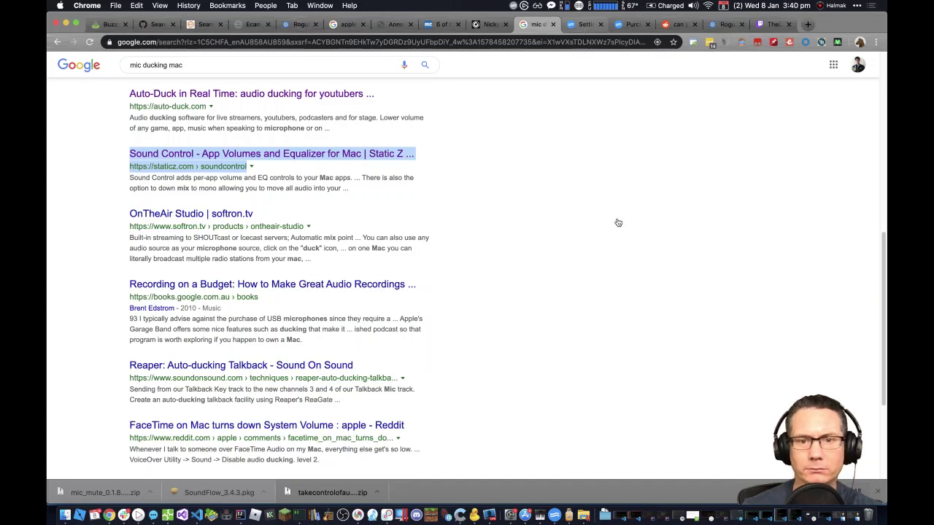
key(ctrl+Tab)
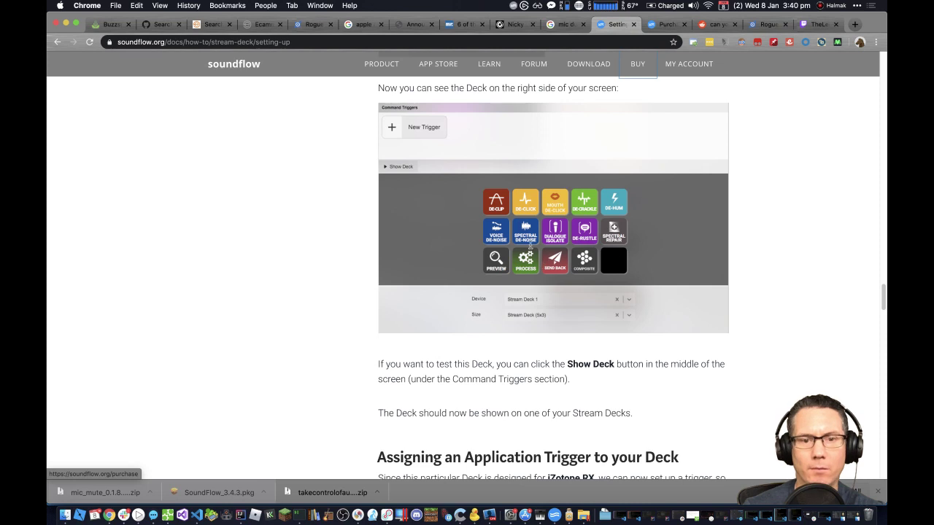
scroll(465, 277, down, 5)
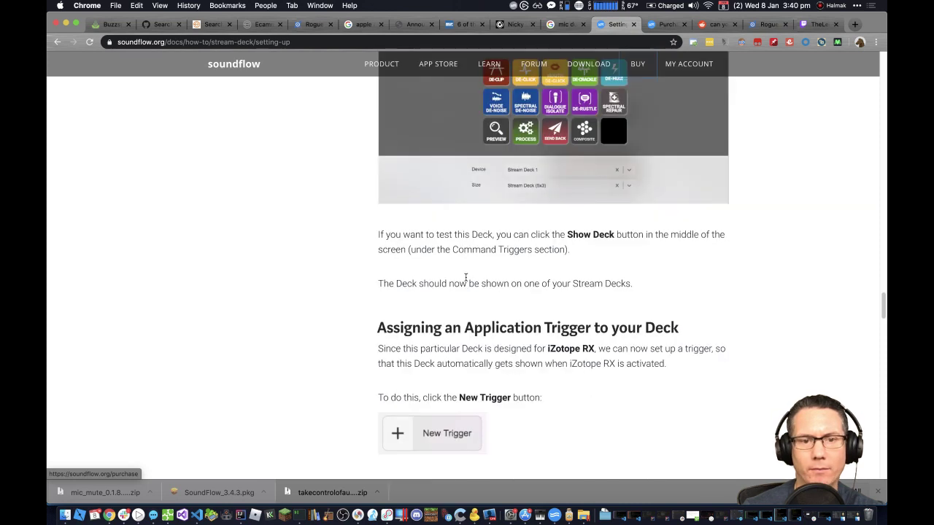
scroll(466, 278, down, 9)
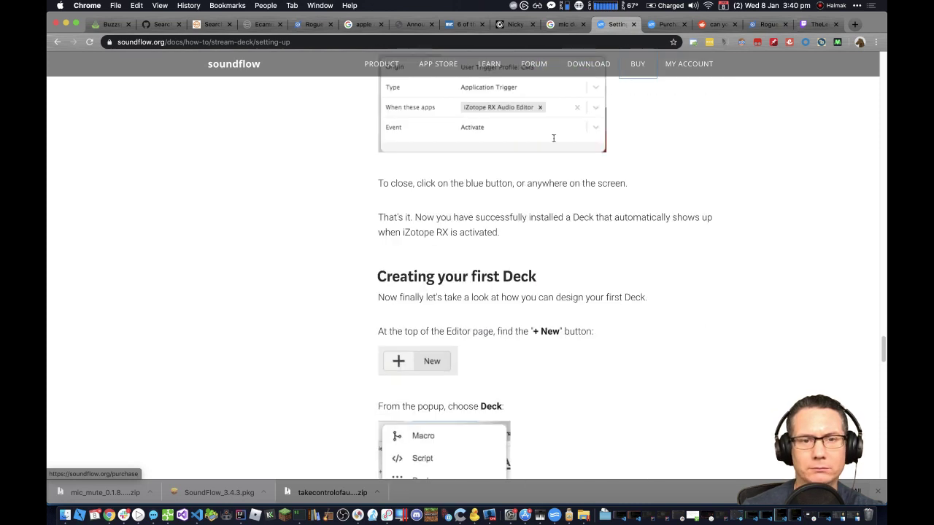
Step: Open the App Store on the SoundFlow website and look through its first packages
click(436, 63)
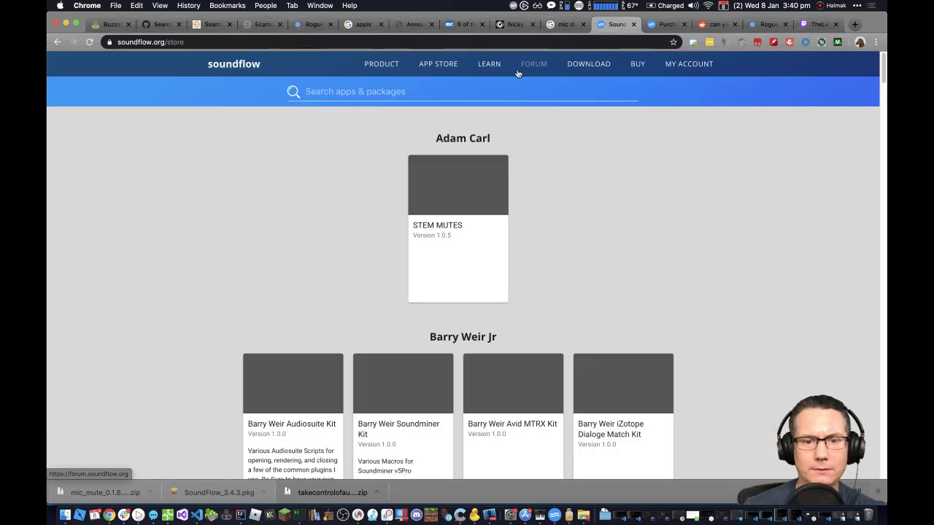
scroll(542, 232, down, 5)
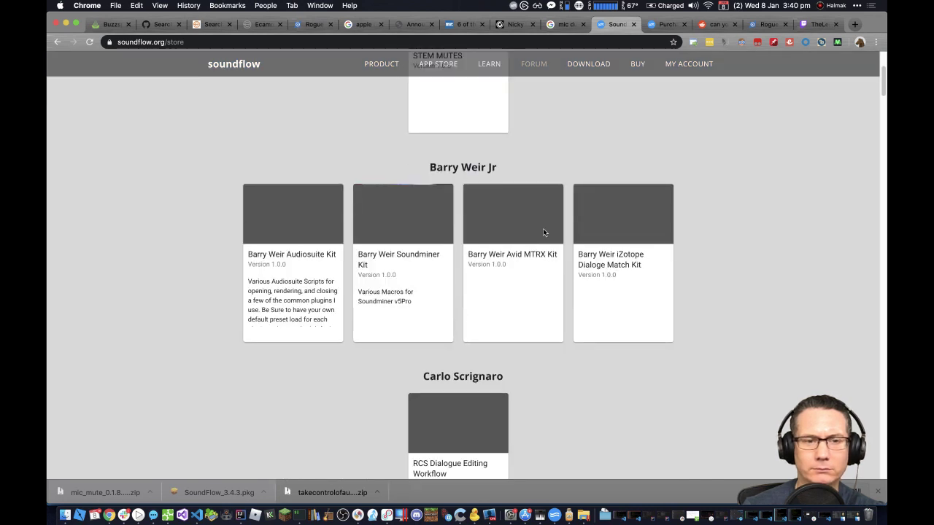
scroll(543, 232, down, 2)
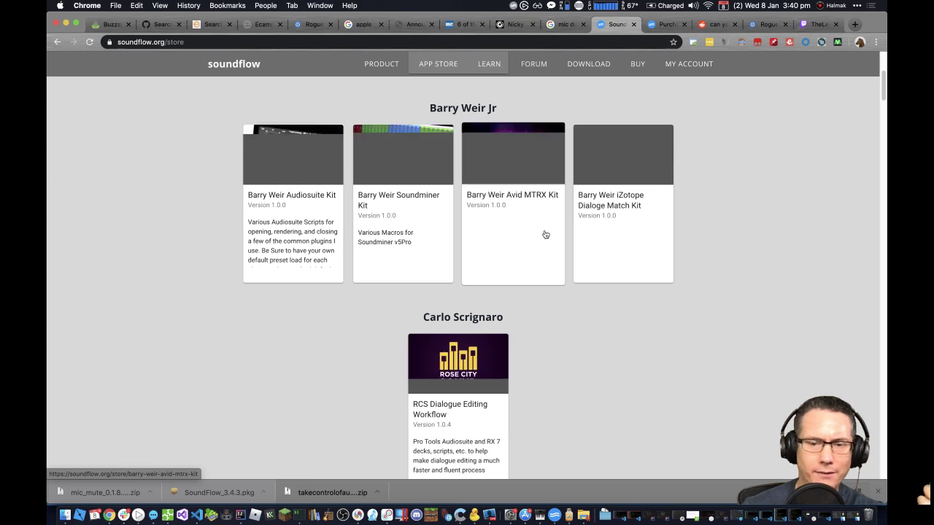
scroll(544, 234, up, 7)
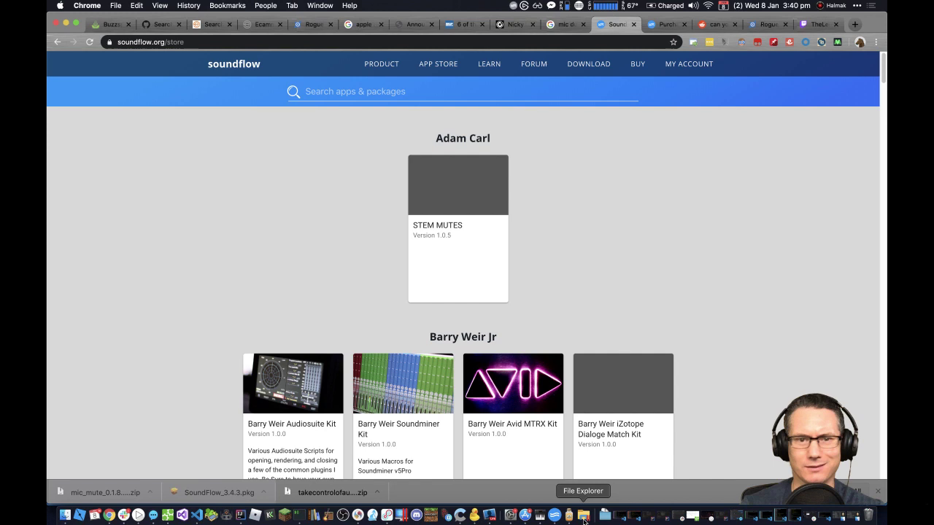
Step: Switch to the SoundFlow app and inspect the commands in the Audio Engine and SoundFlow System packages
click(554, 516)
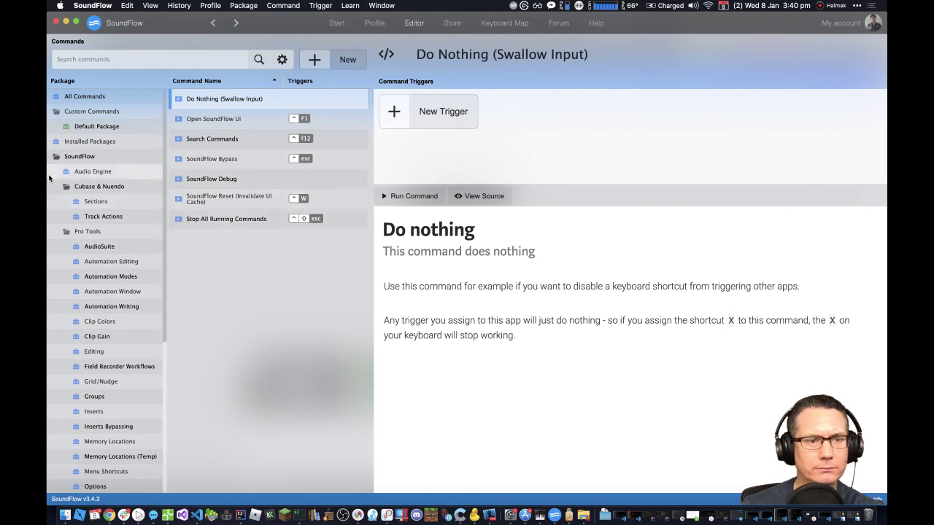
click(165, 172)
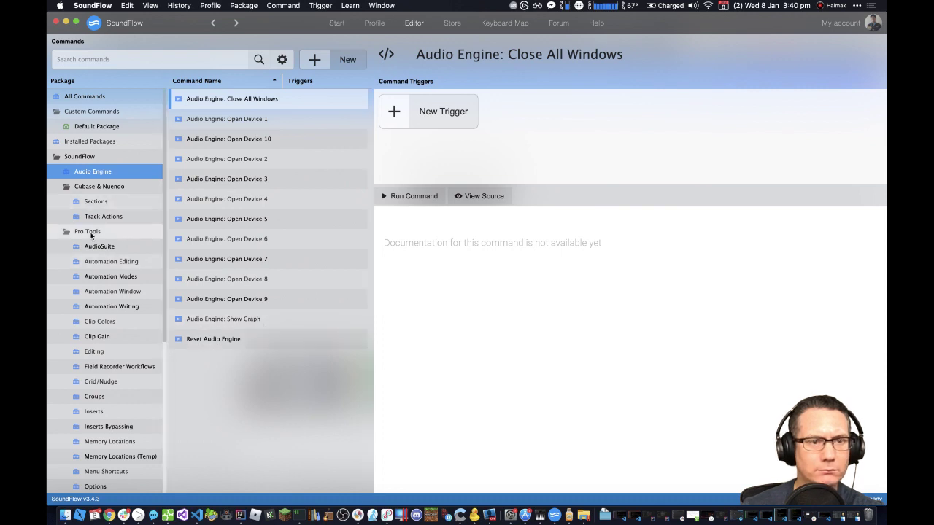
scroll(101, 254, down, 8)
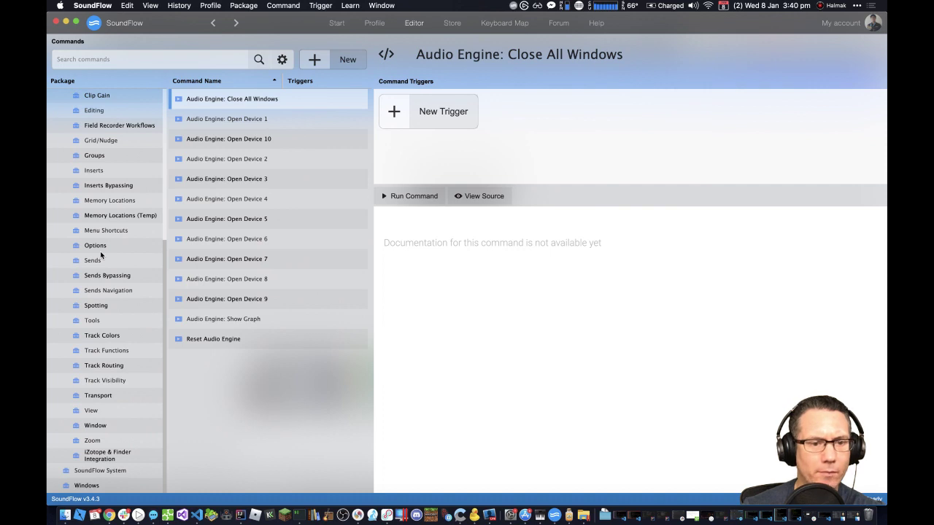
click(101, 472)
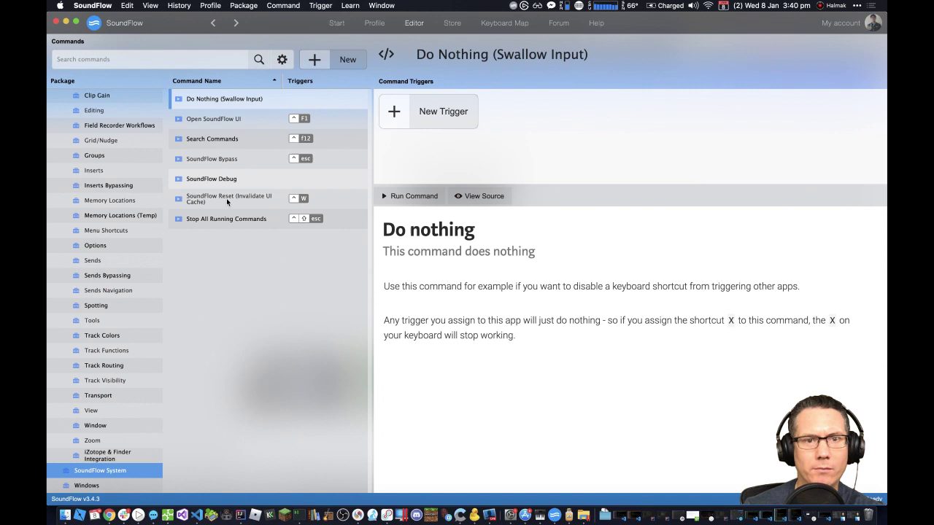
Step: Open the SoundFlow app's store and browse its packages for one that could control the microphone
click(451, 23)
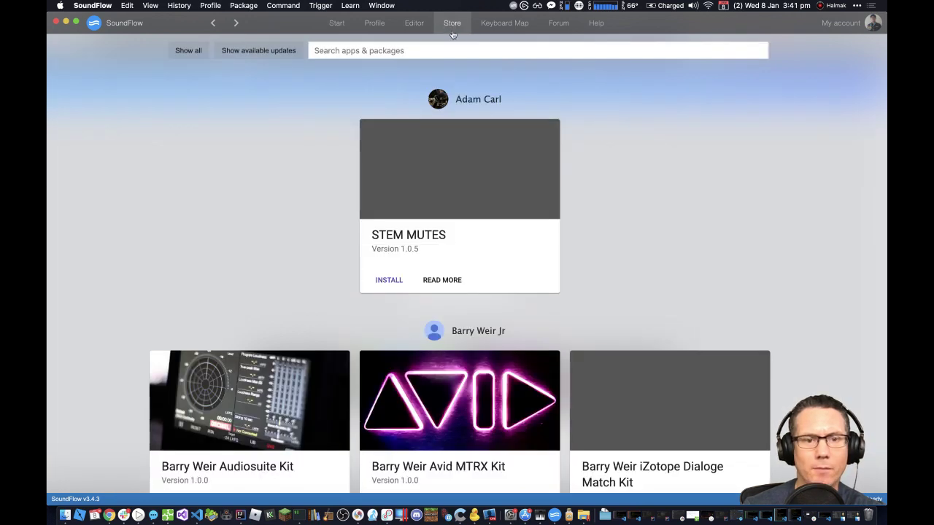
scroll(554, 240, down, 5)
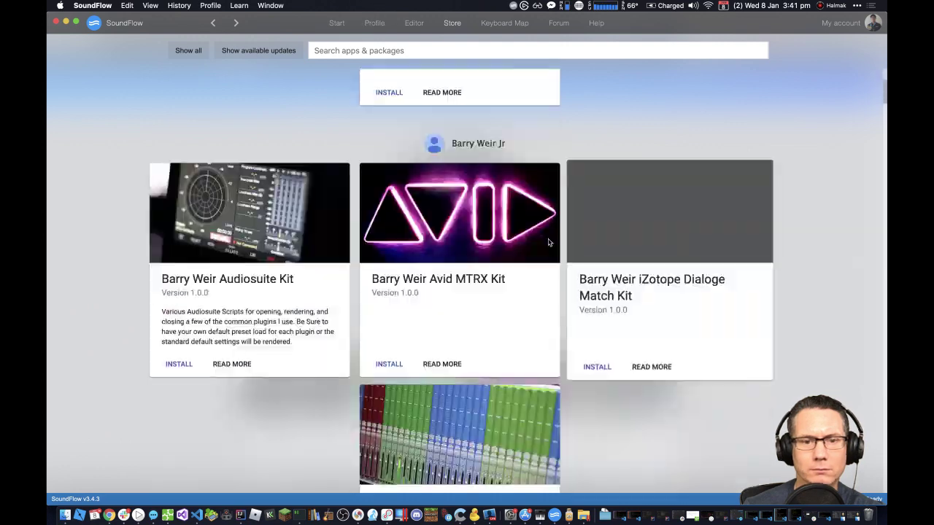
scroll(548, 240, down, 5)
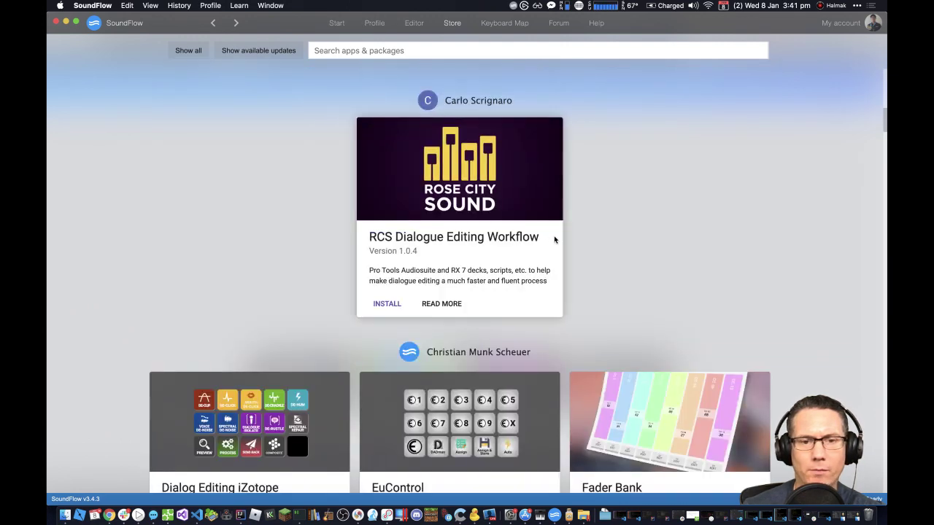
scroll(643, 219, down, 5)
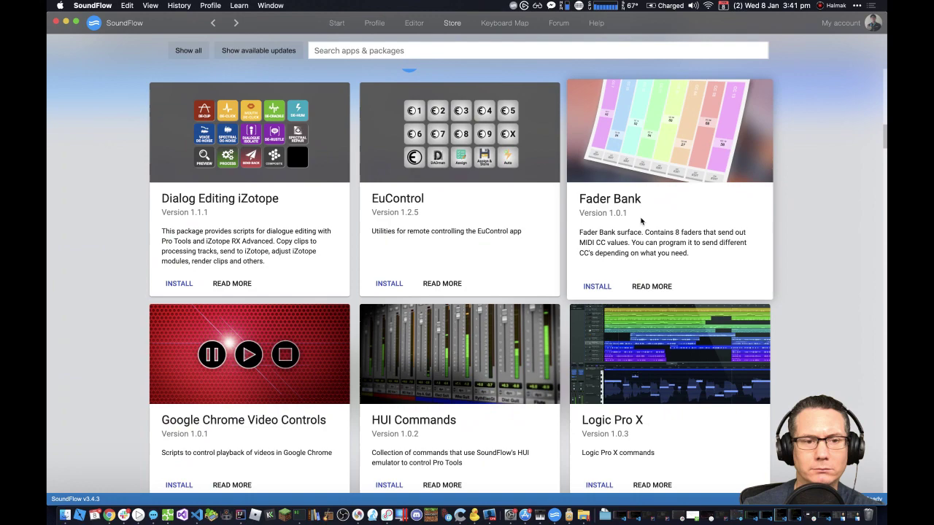
scroll(642, 221, down, 2)
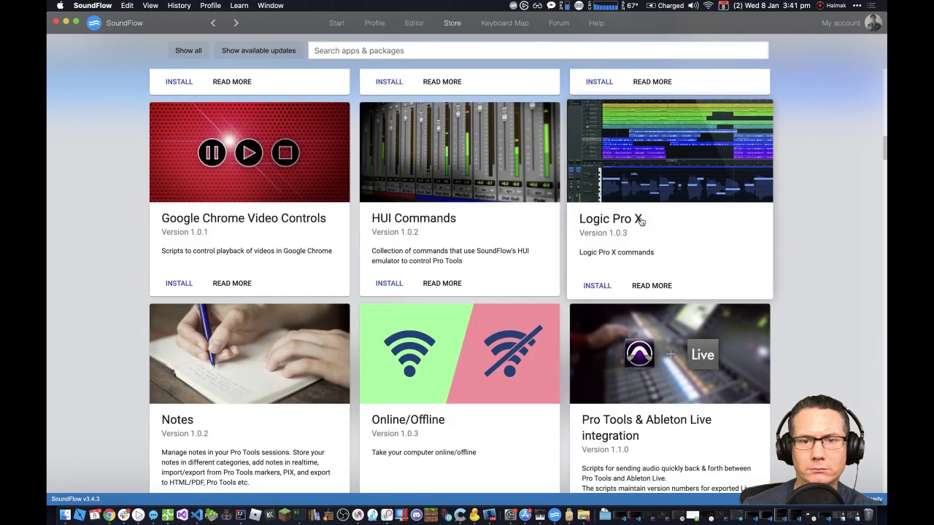
scroll(640, 221, down, 2)
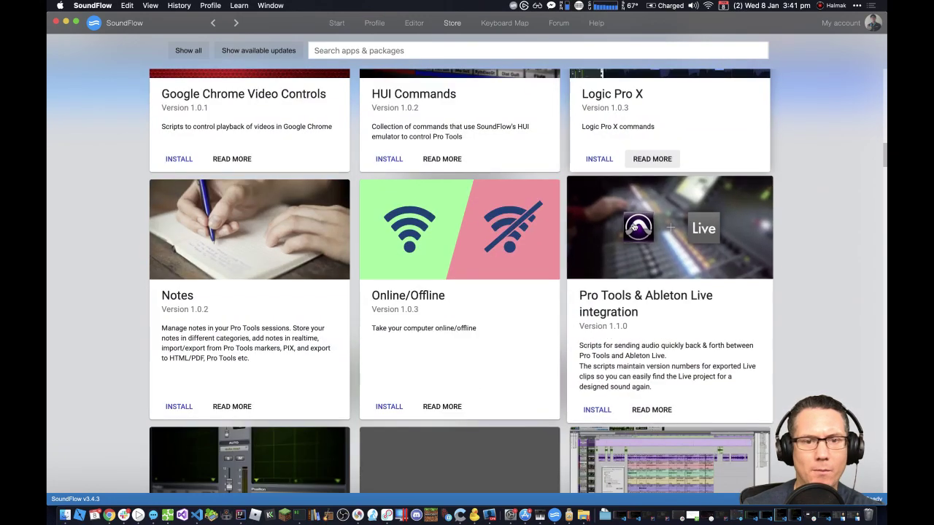
Step: Browse the rest of the SoundFlow store's packages through to the end of the list for anything that handles microphone muting
scroll(634, 227, down, 5)
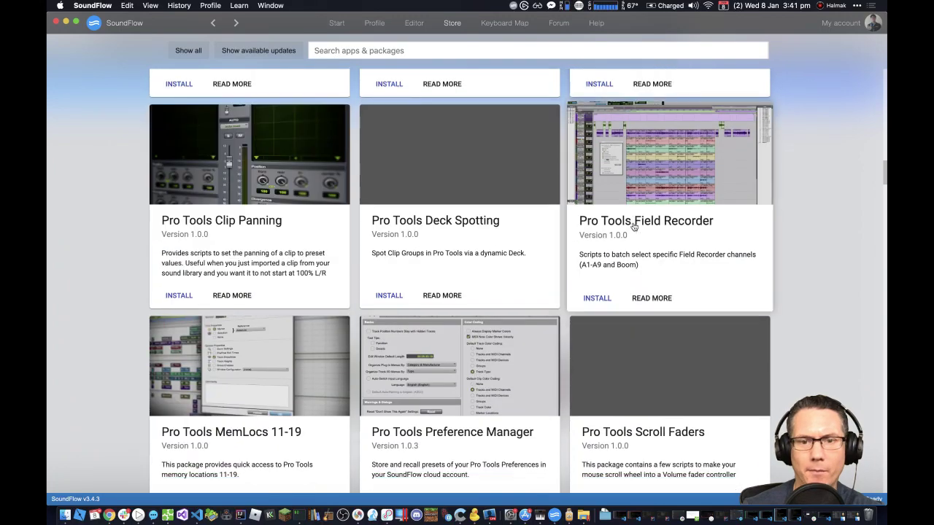
scroll(634, 227, down, 5)
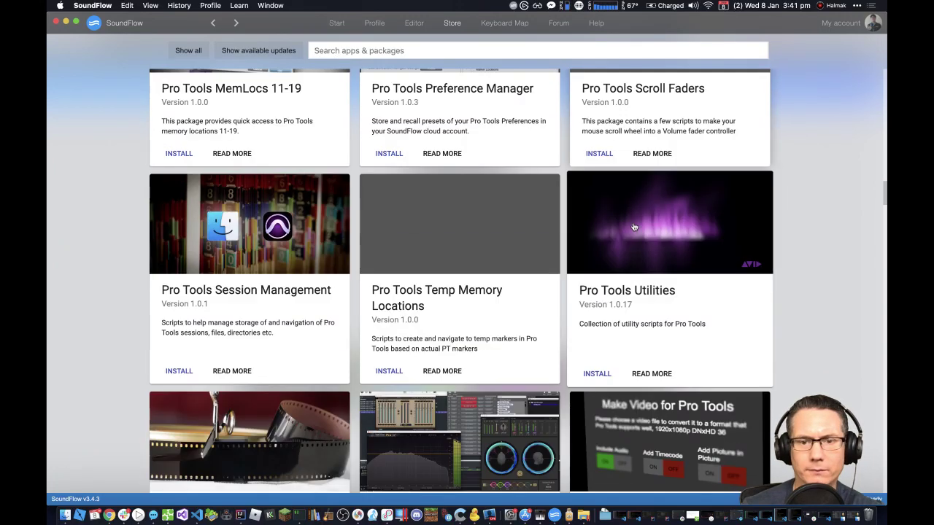
scroll(634, 227, down, 4)
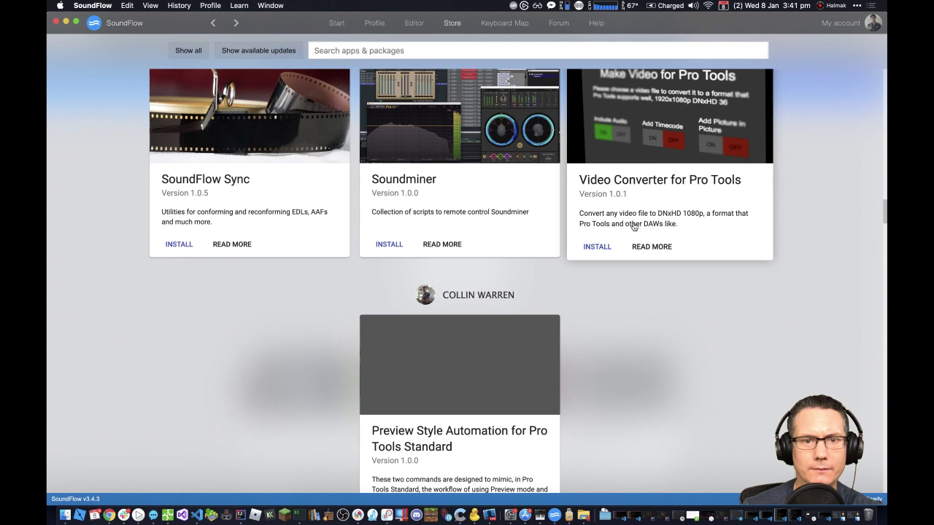
scroll(634, 226, down, 2)
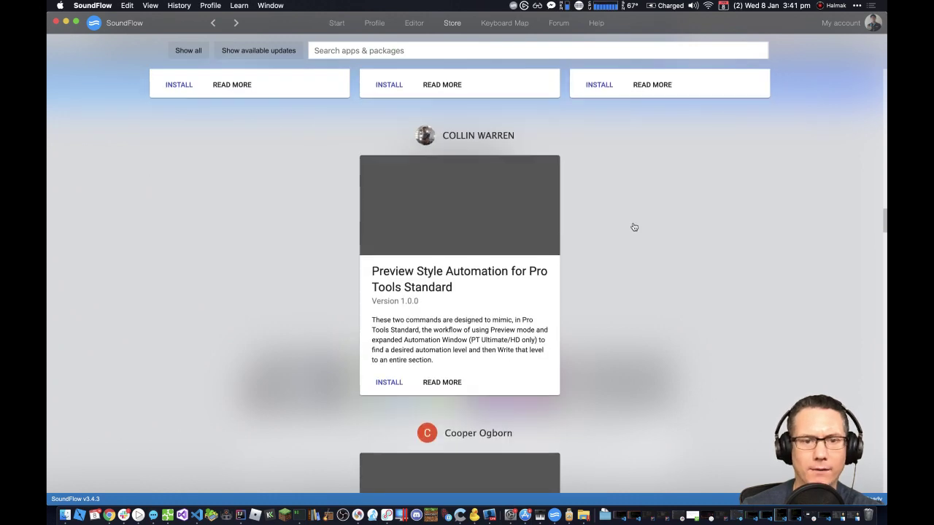
scroll(633, 227, down, 3)
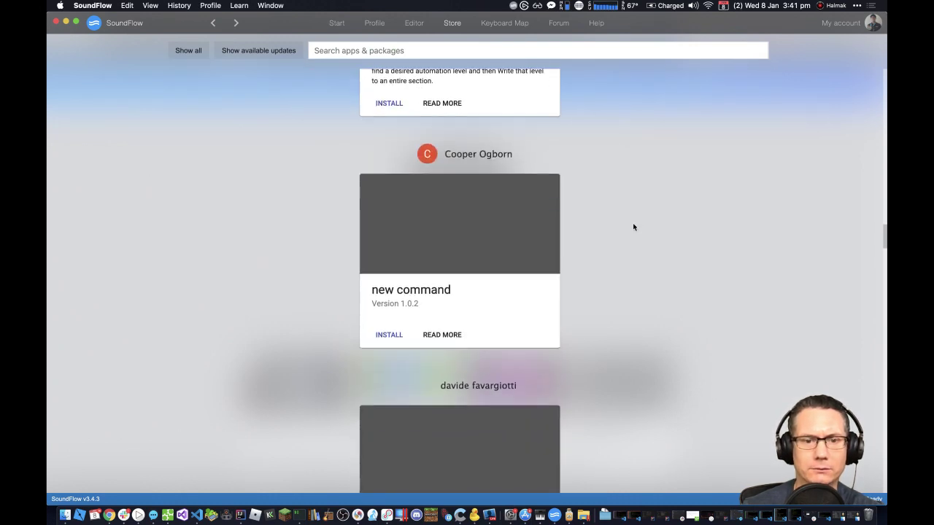
scroll(633, 227, down, 9)
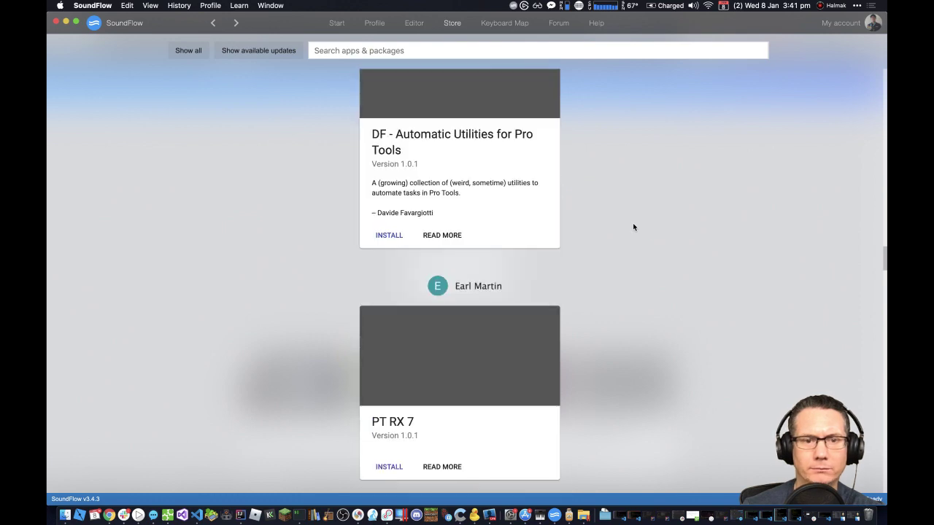
scroll(633, 227, down, 6)
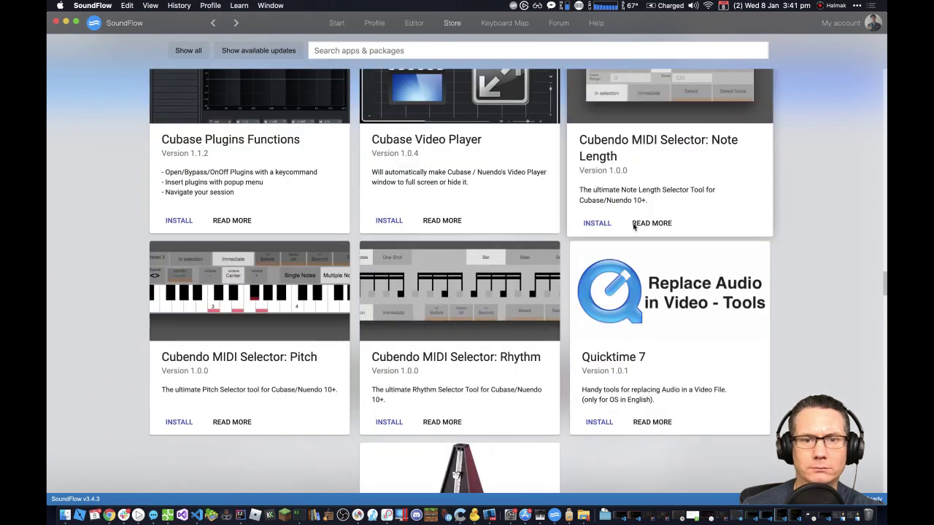
scroll(633, 227, down, 8)
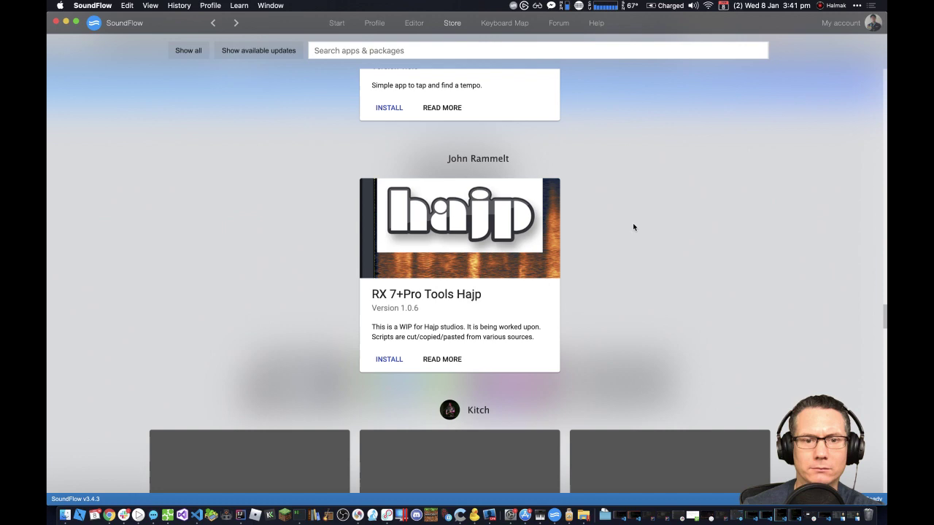
scroll(633, 227, down, 5)
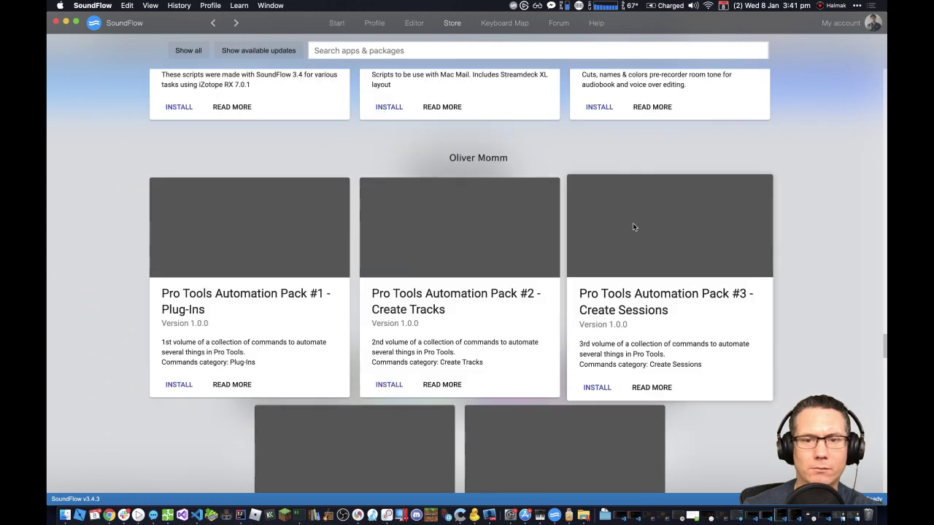
scroll(634, 227, down, 8)
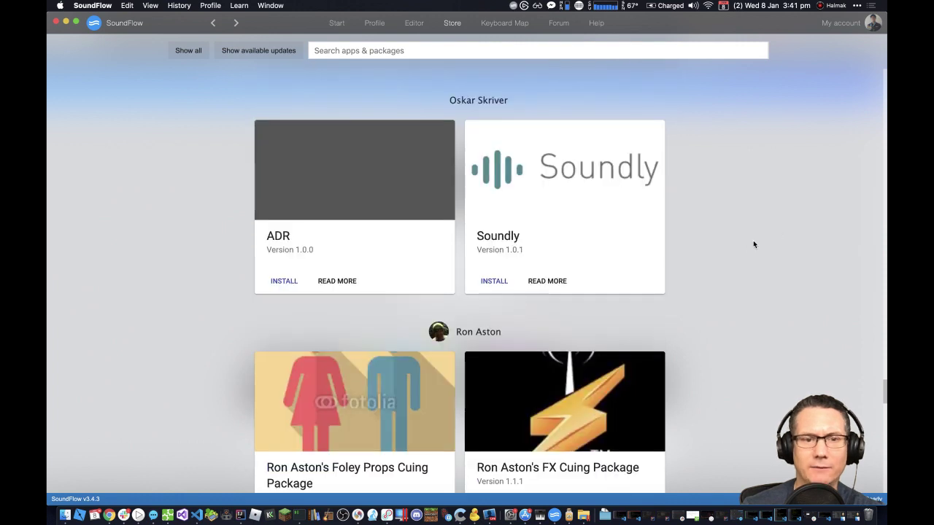
scroll(754, 243, down, 7)
scroll(754, 243, down, 13)
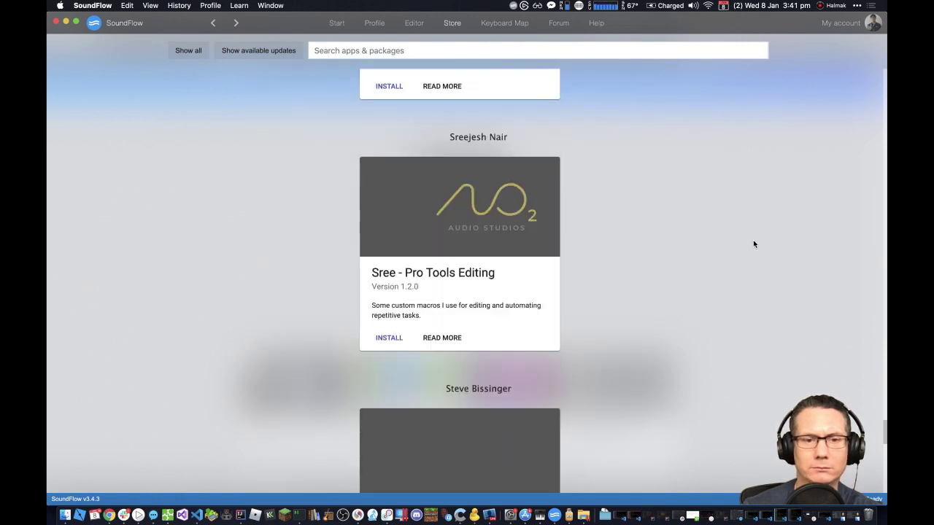
scroll(754, 244, down, 1)
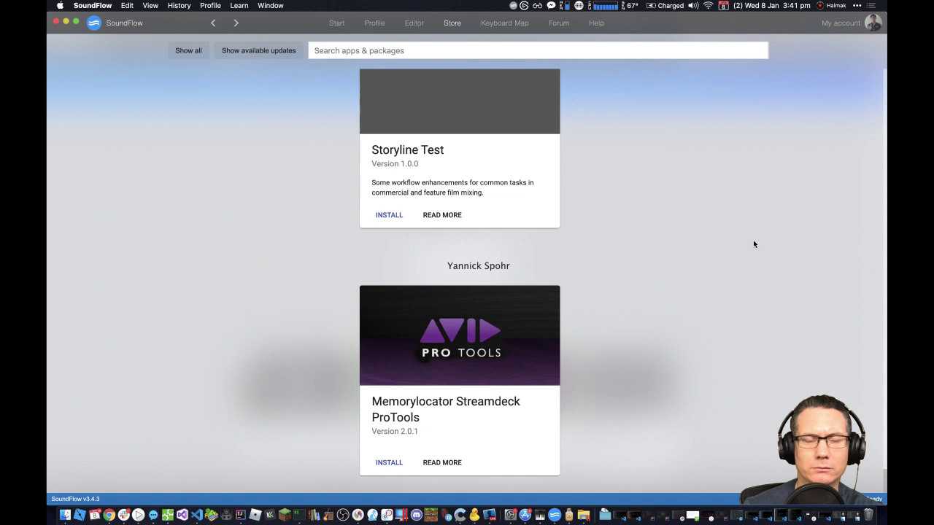
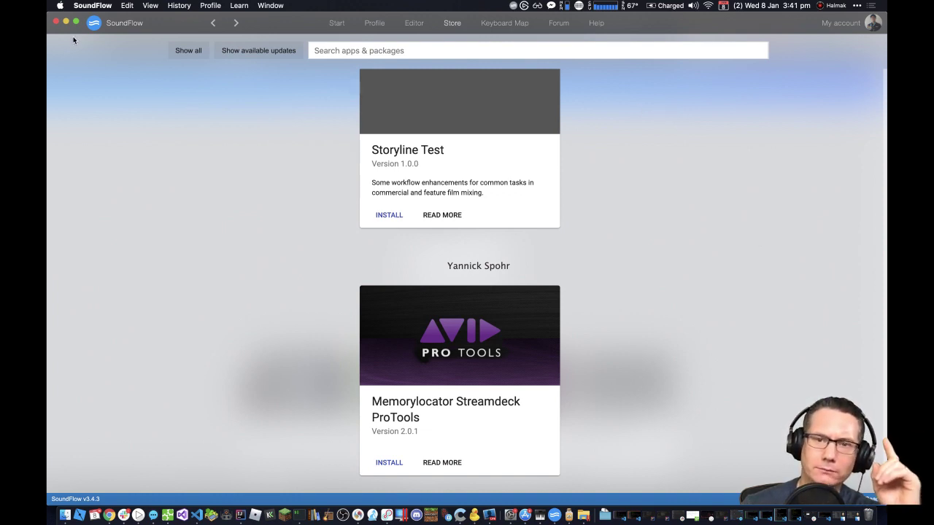
Step: Return SoundFlow to its start page and minimize its window to get back to Chrome
click(373, 30)
click(339, 25)
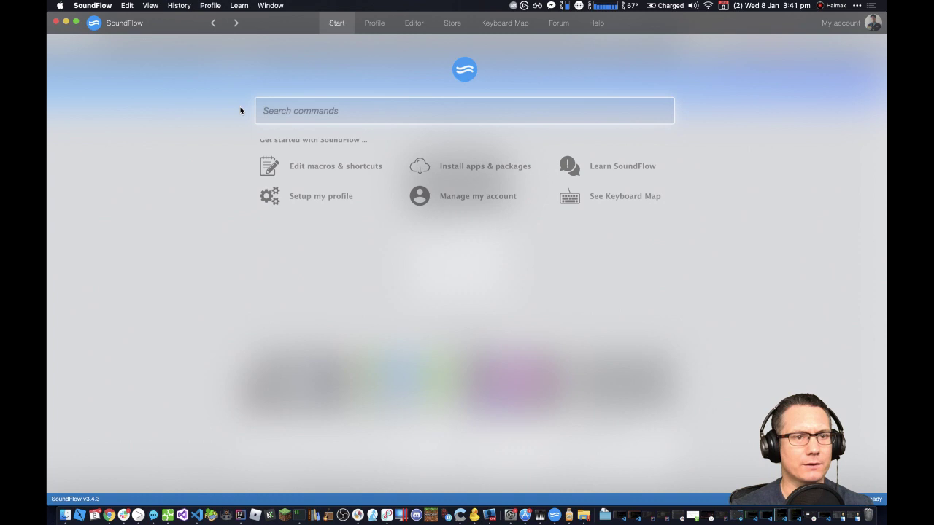
click(66, 23)
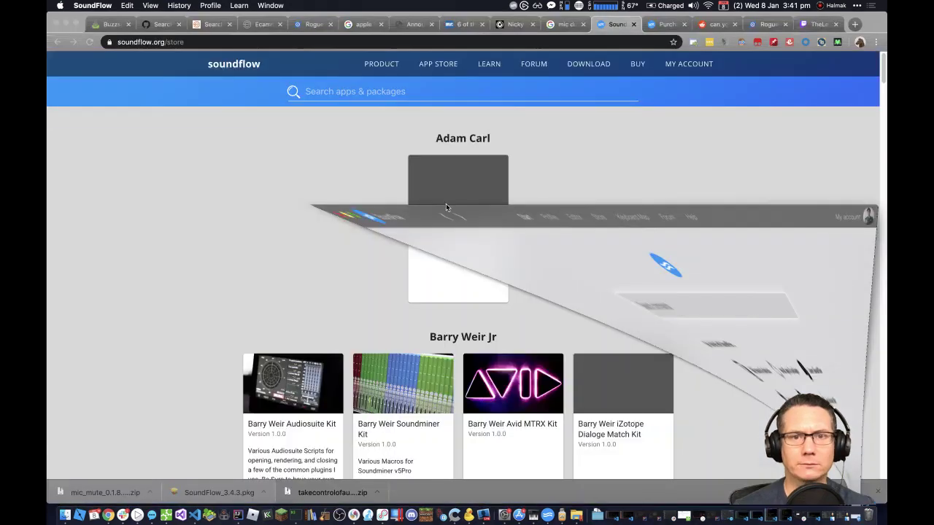
Step: Load the npm website in the SoundFlow store's browser tab and search its packages for "mac audio"
click(538, 42)
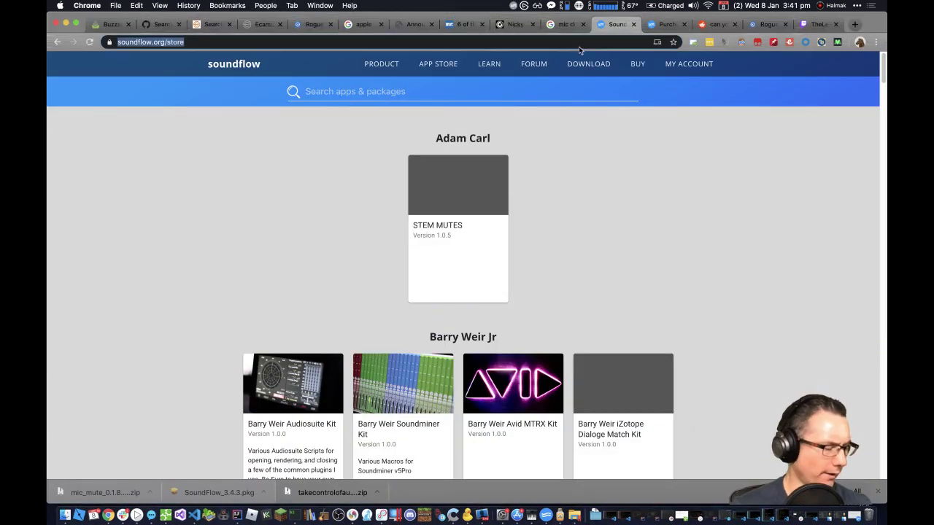
text(npm)
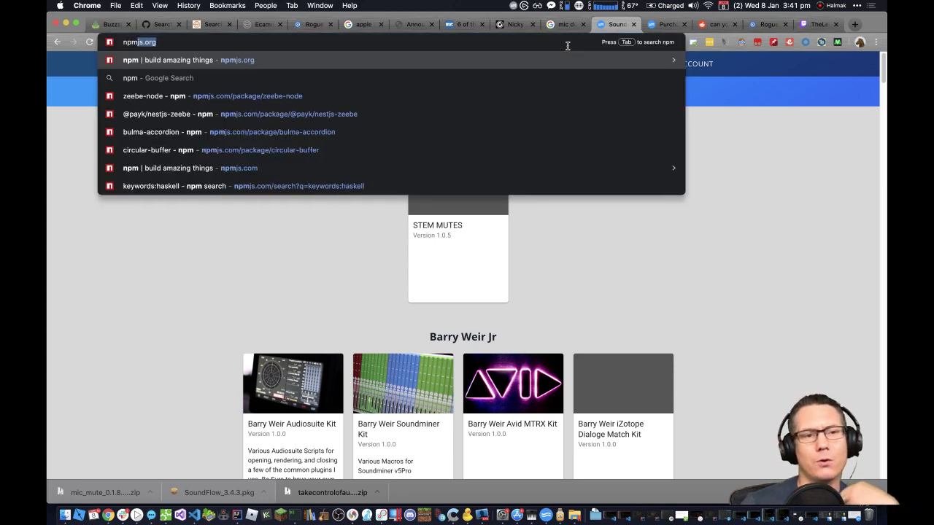
key(Return)
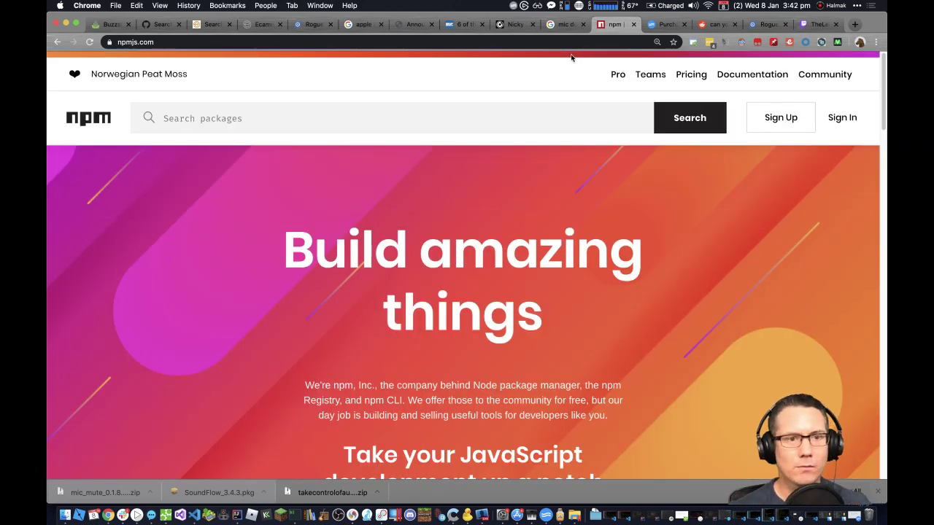
click(272, 127)
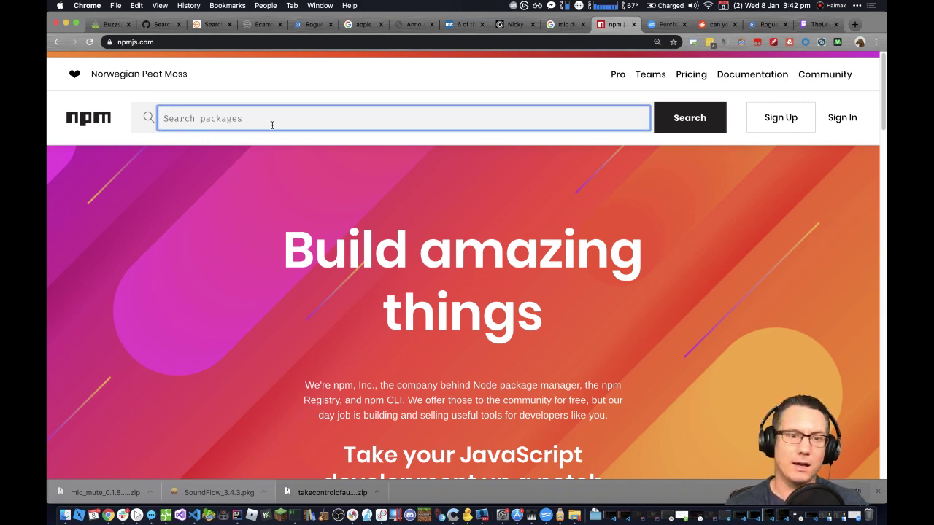
text(mac)
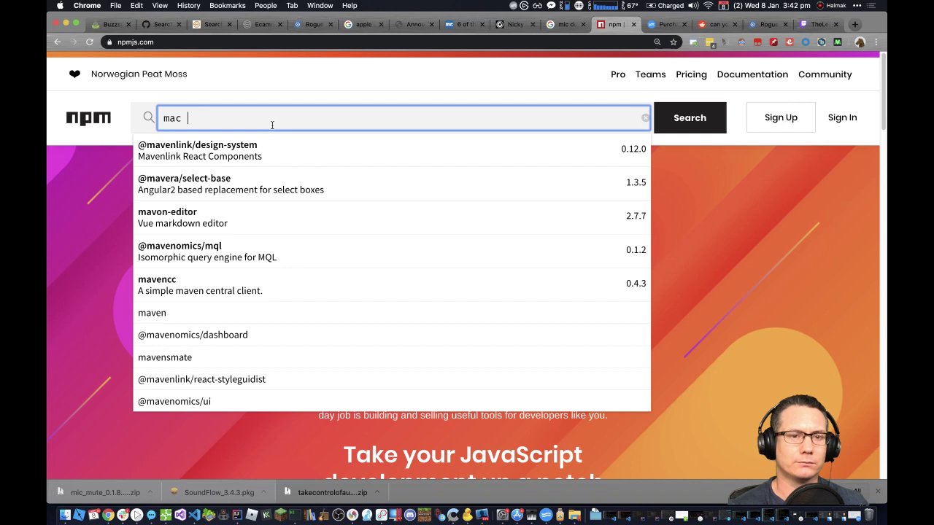
text( audi)
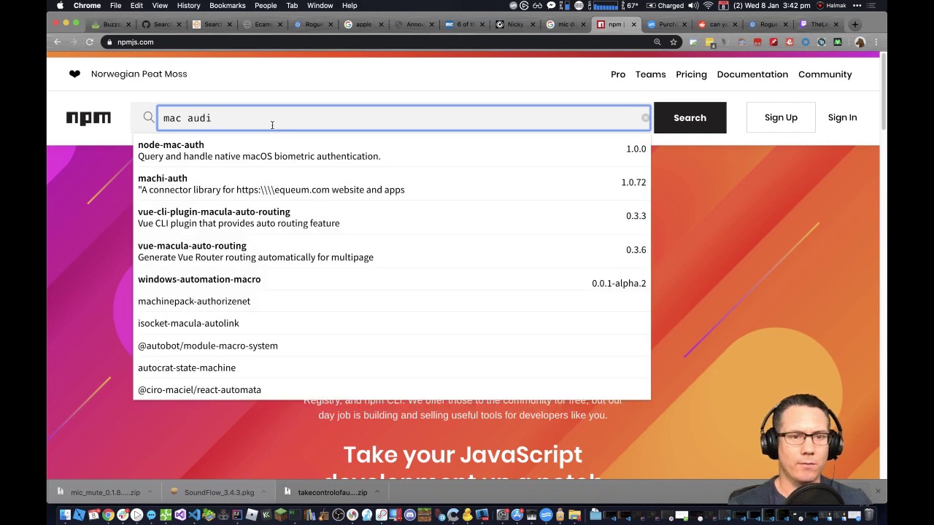
text(o)
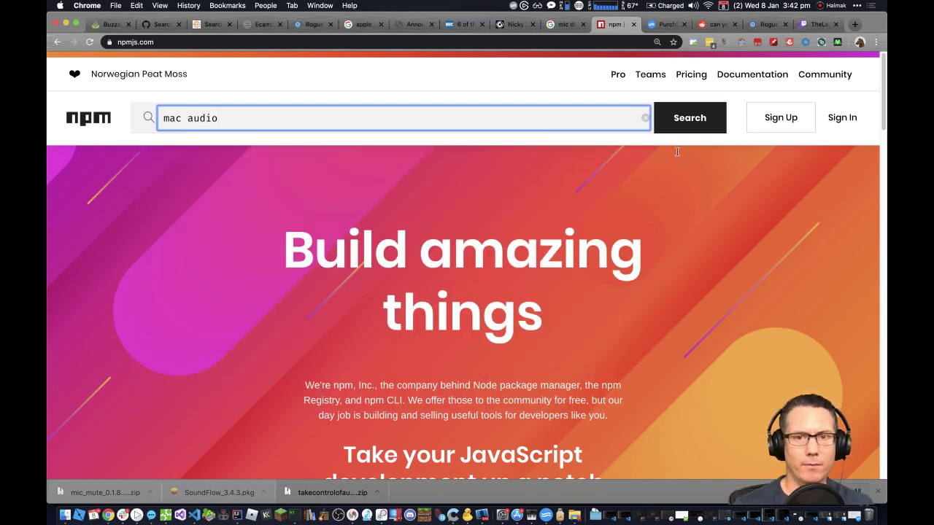
click(688, 125)
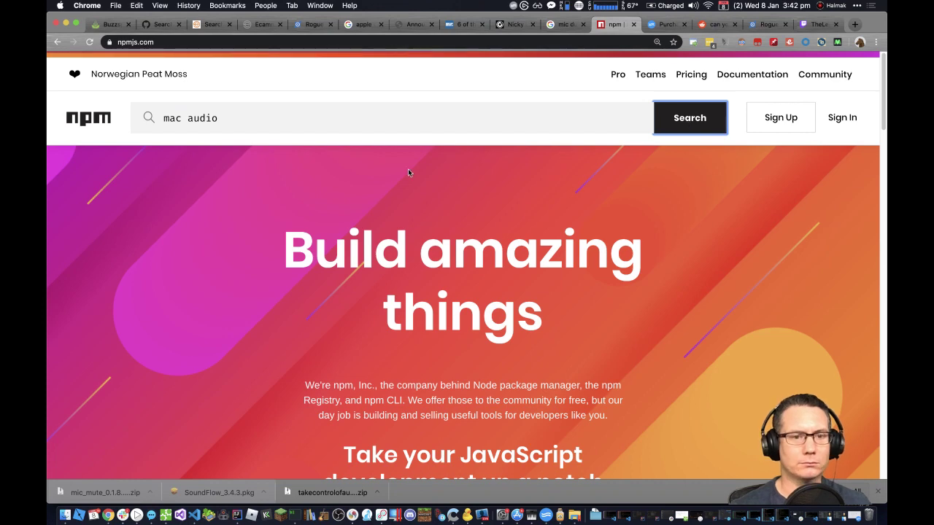
Step: Look through the npm search results for a package that can control the Mac's audio input or volume
scroll(416, 214, down, 4)
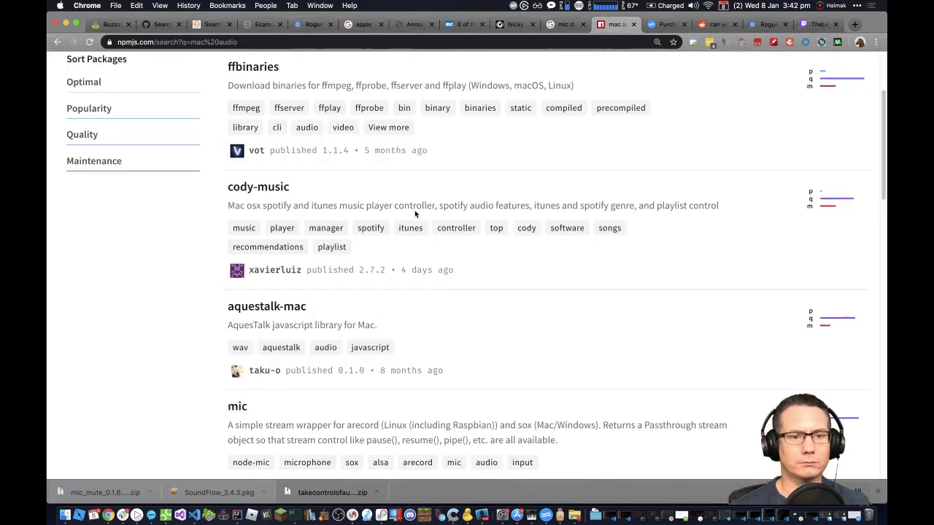
scroll(415, 213, down, 4)
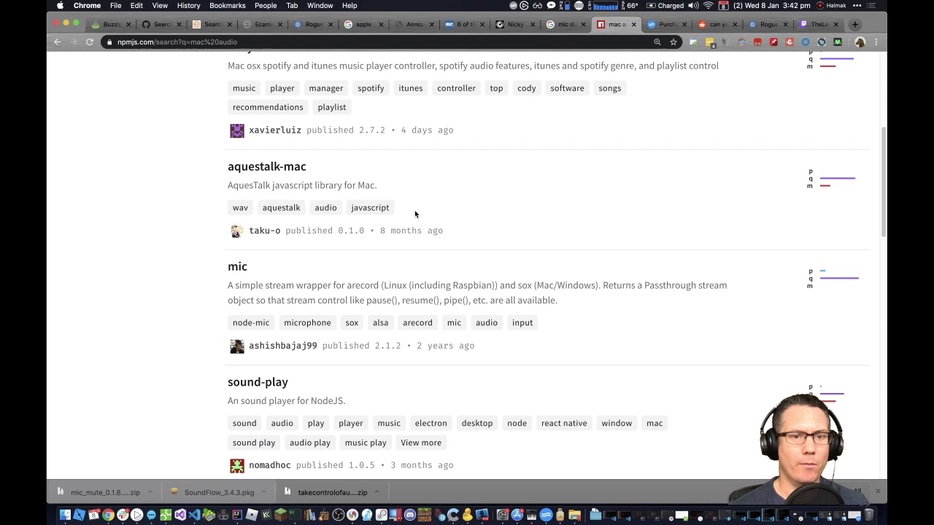
scroll(415, 214, down, 1)
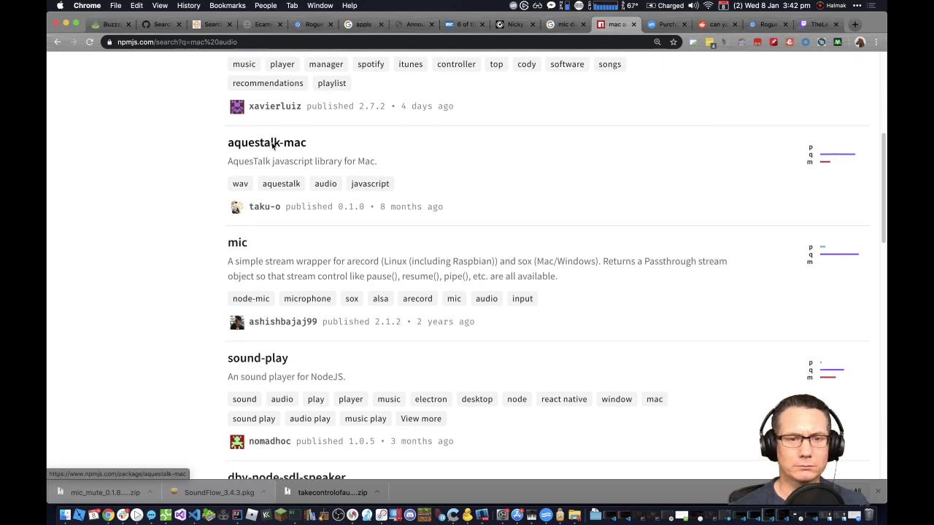
scroll(384, 193, down, 4)
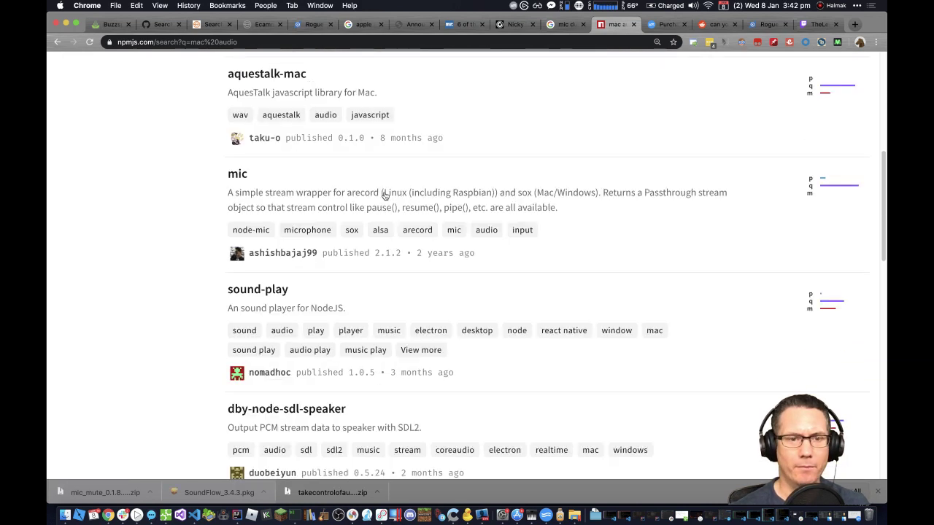
scroll(385, 195, down, 12)
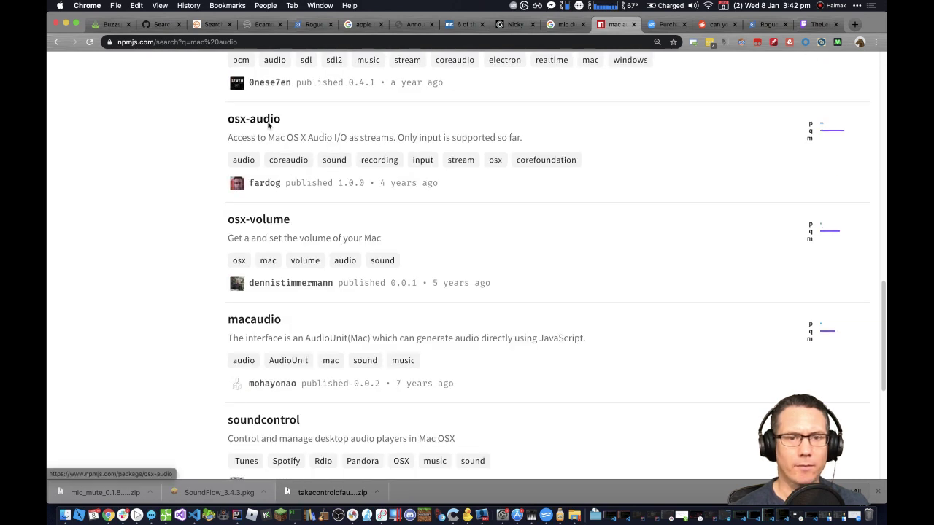
scroll(400, 221, down, 1)
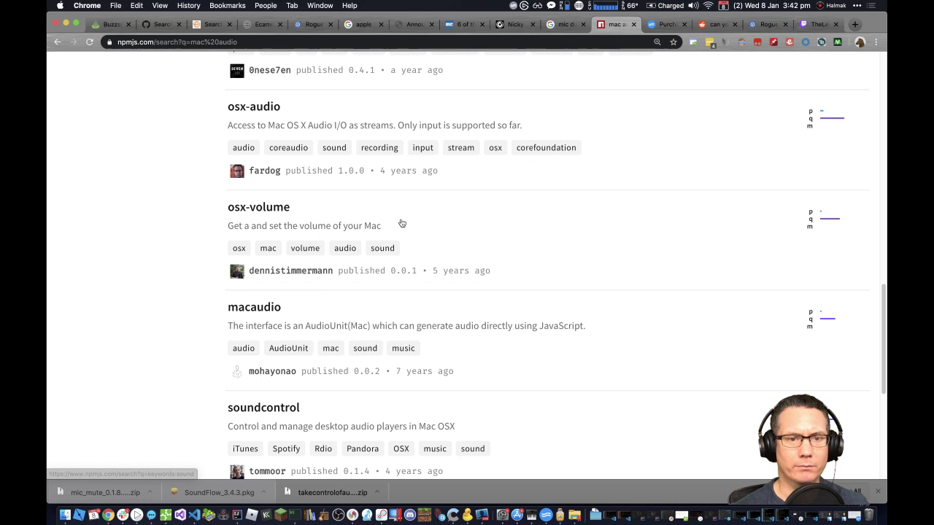
scroll(400, 220, down, 3)
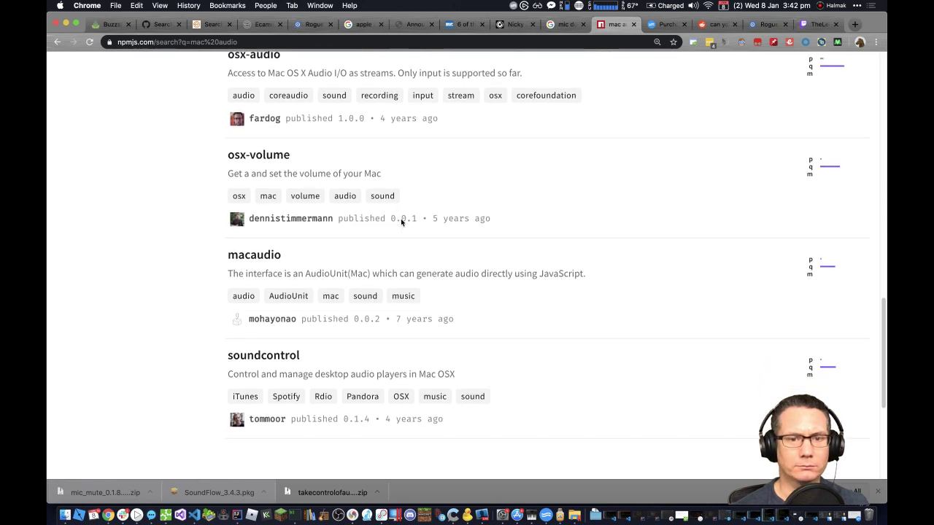
scroll(400, 221, down, 1)
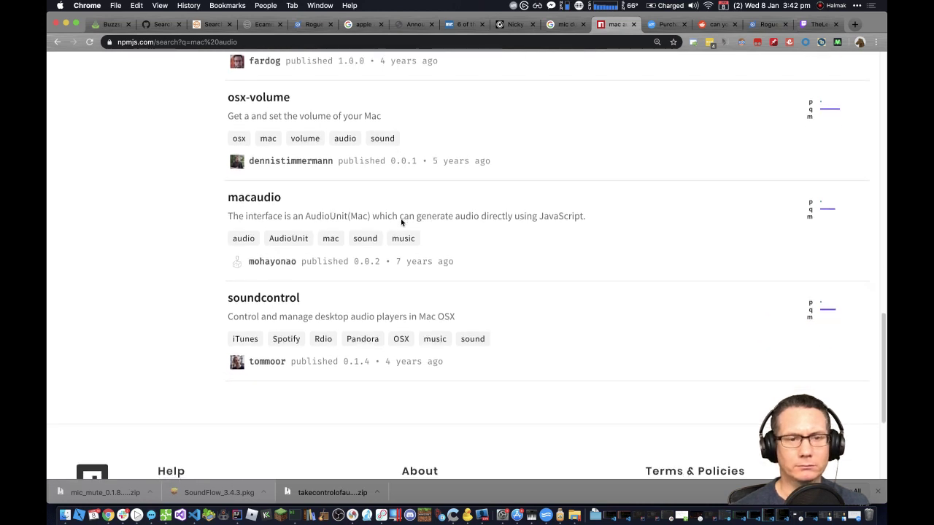
Step: Open the osx-volume package in a new browser tab and switch to its page
drag(223, 95, 299, 101)
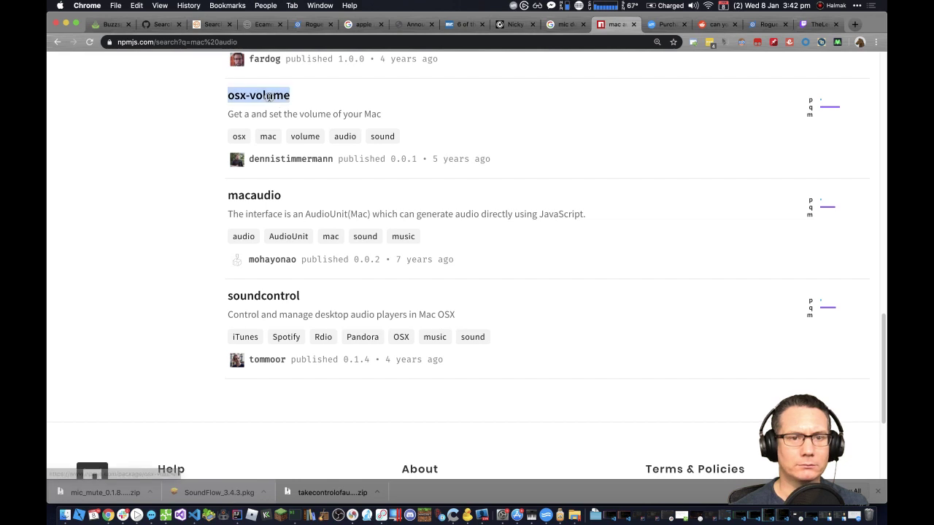
right_click(274, 100)
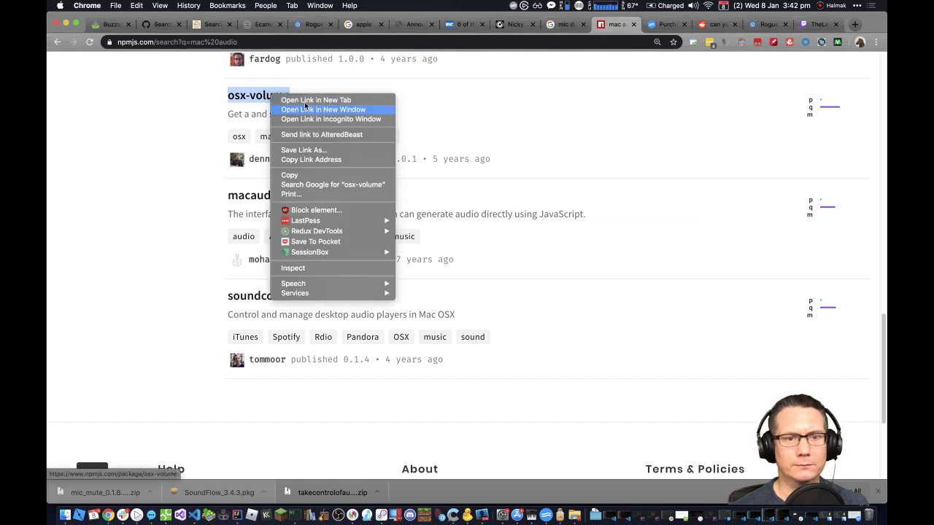
click(441, 178)
scroll(490, 288, down, 5)
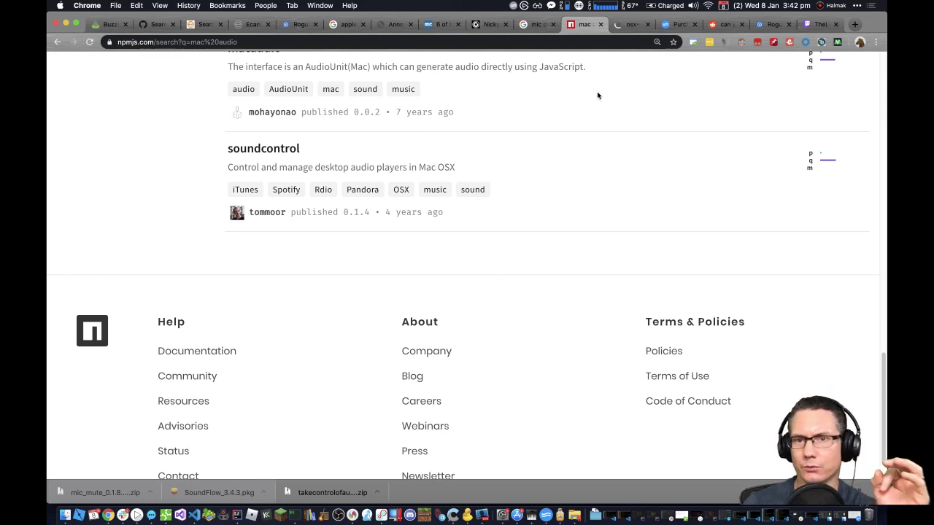
click(619, 30)
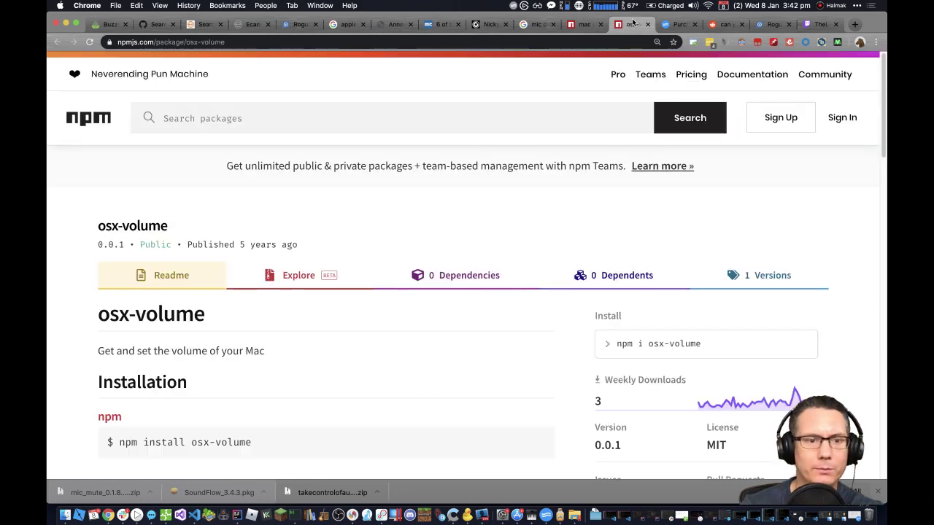
Step: Read the osx-volume readme's API section for its mute and volume level functions
scroll(451, 285, down, 10)
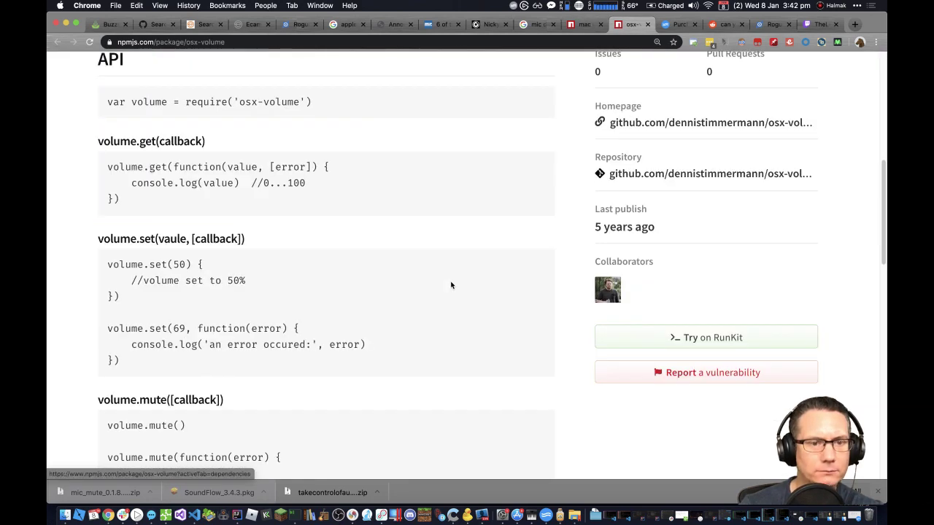
scroll(450, 285, down, 10)
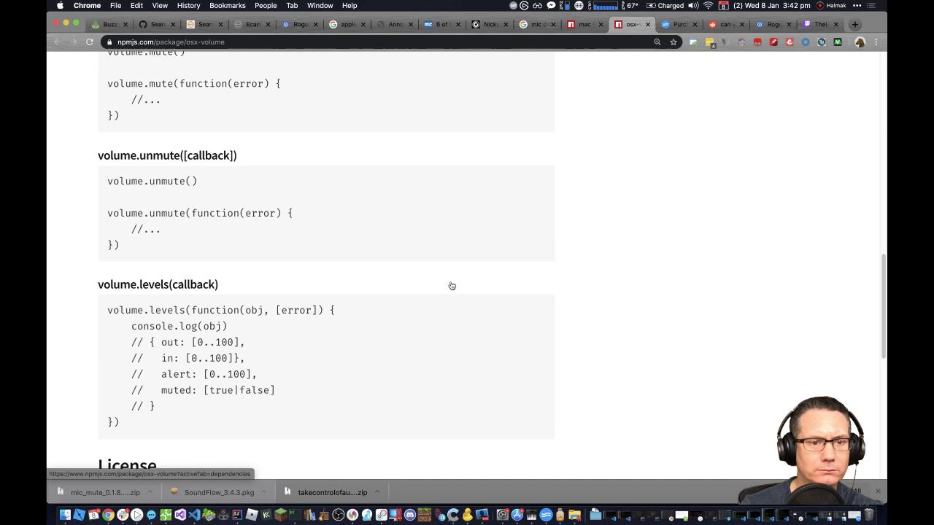
scroll(452, 286, up, 15)
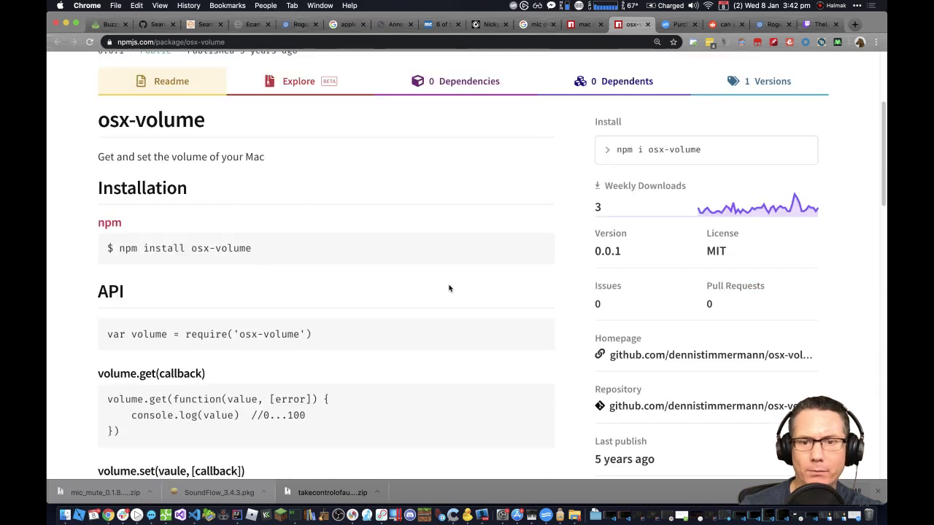
Step: Open the osx-volume package's GitHub homepage and view its index.js source file
click(664, 354)
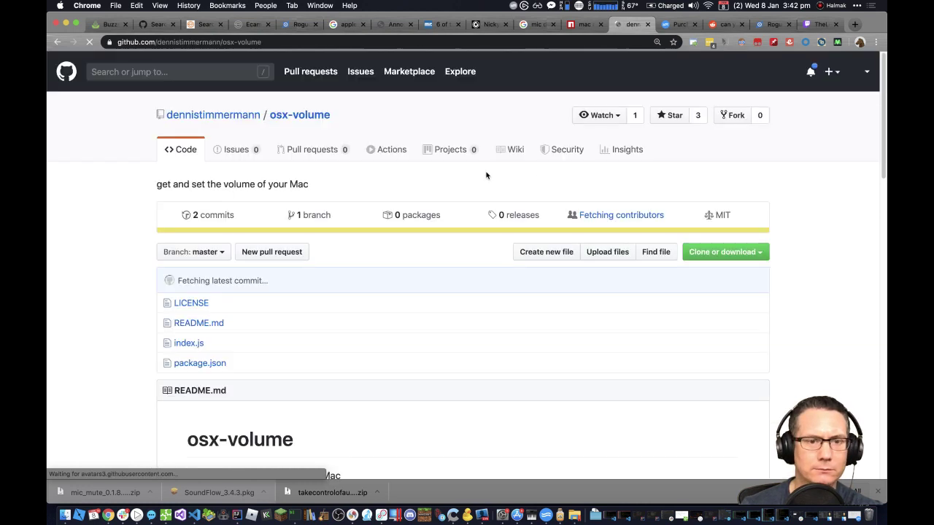
scroll(380, 292, down, 2)
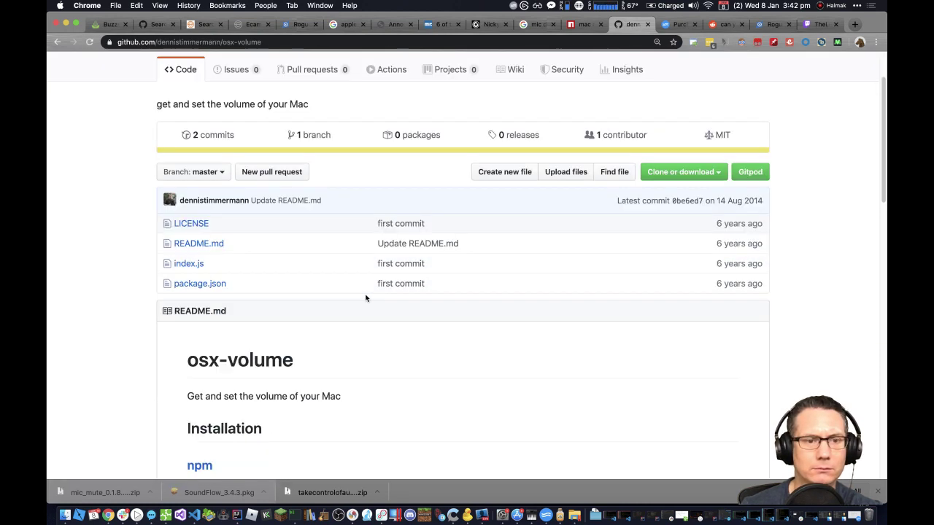
click(191, 266)
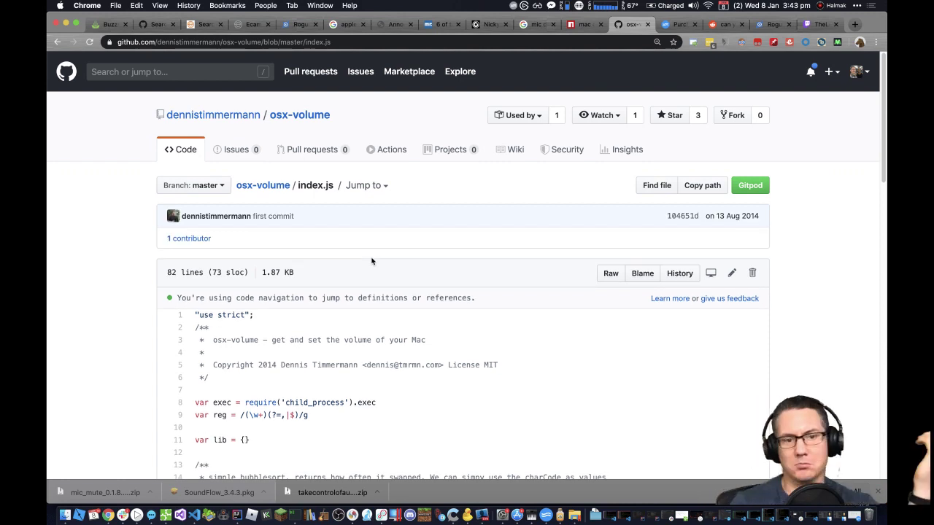
Step: Examine the set, mute and unmute functions in index.js, highlighting osascript in the volume-setting command
scroll(370, 261, down, 5)
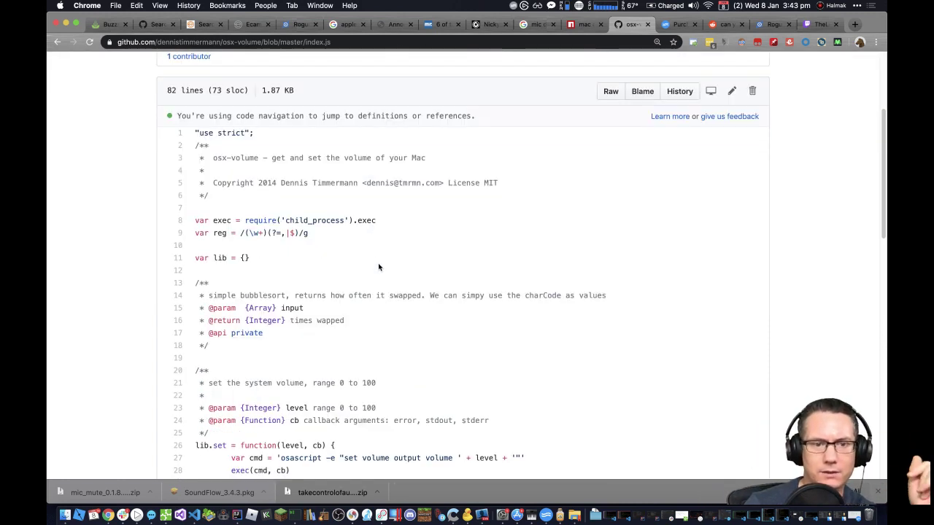
scroll(378, 268, down, 1)
scroll(378, 268, down, 5)
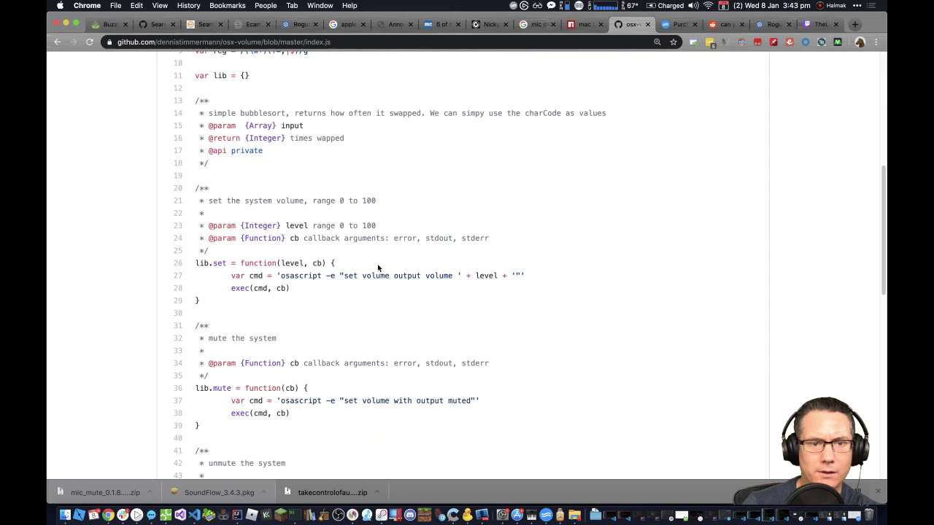
double_click(295, 269)
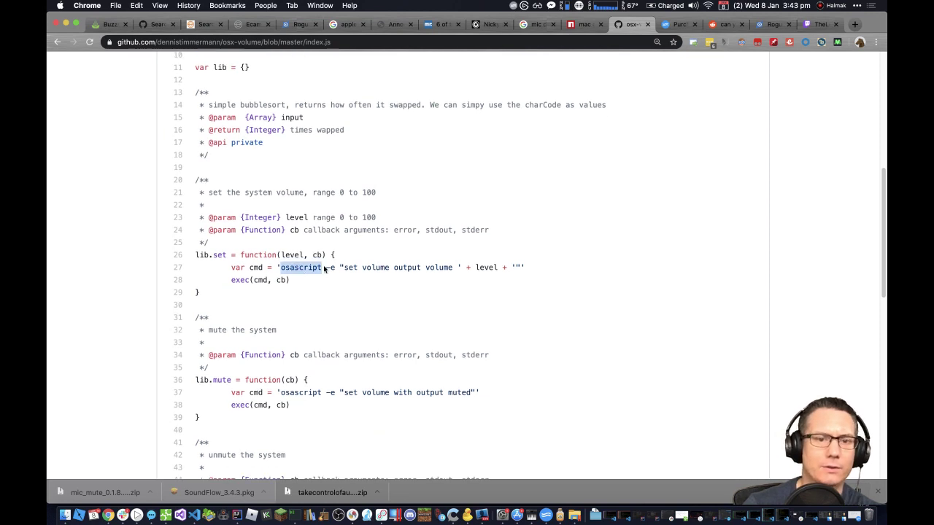
scroll(360, 276, down, 1)
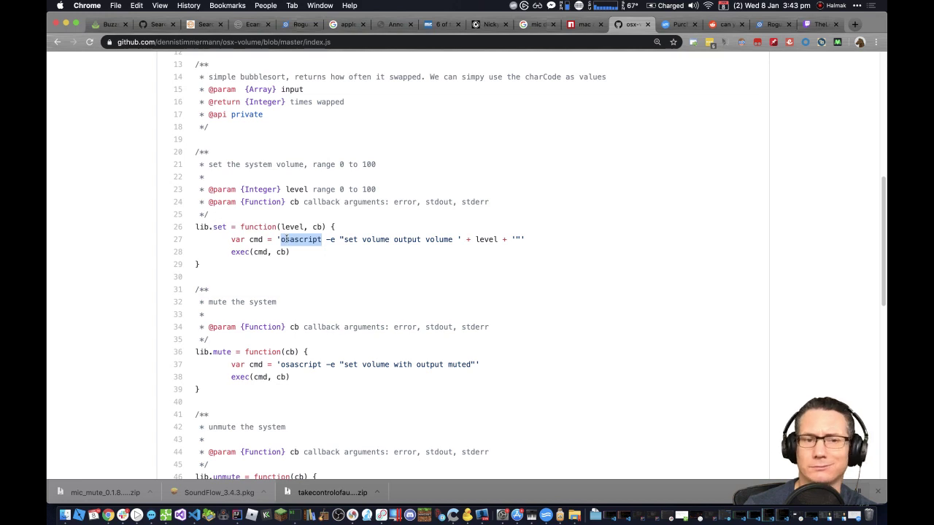
scroll(358, 270, down, 2)
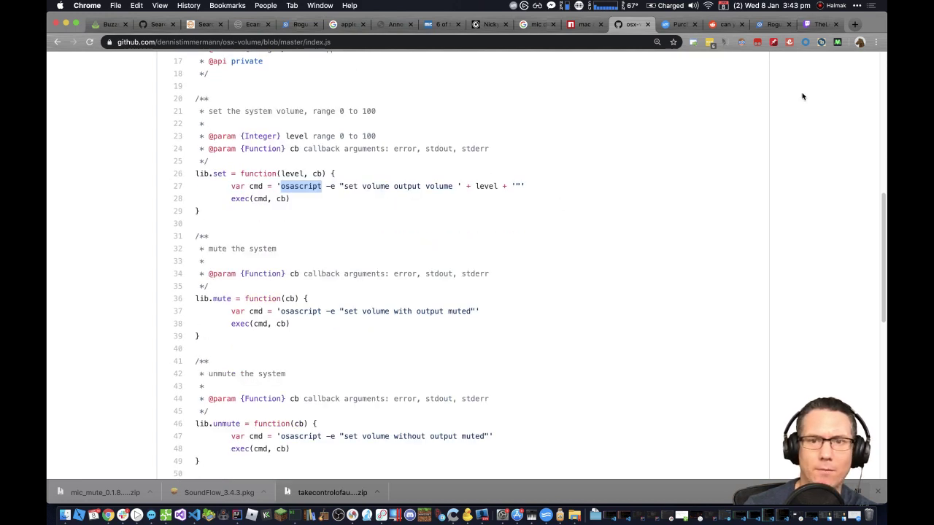
Step: Search Google for "mute input osascript" in the browser tab showing SoundFlow's purchase page
click(664, 25)
click(323, 43)
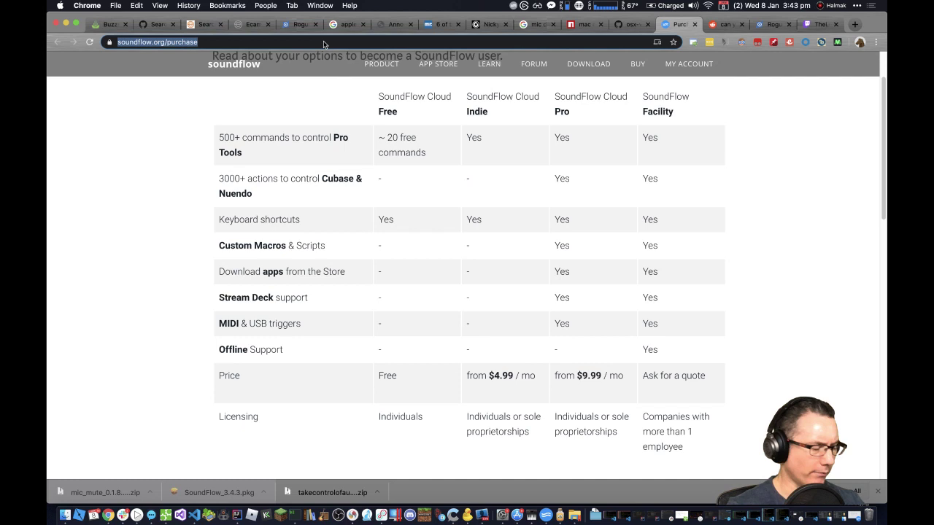
text(muet)
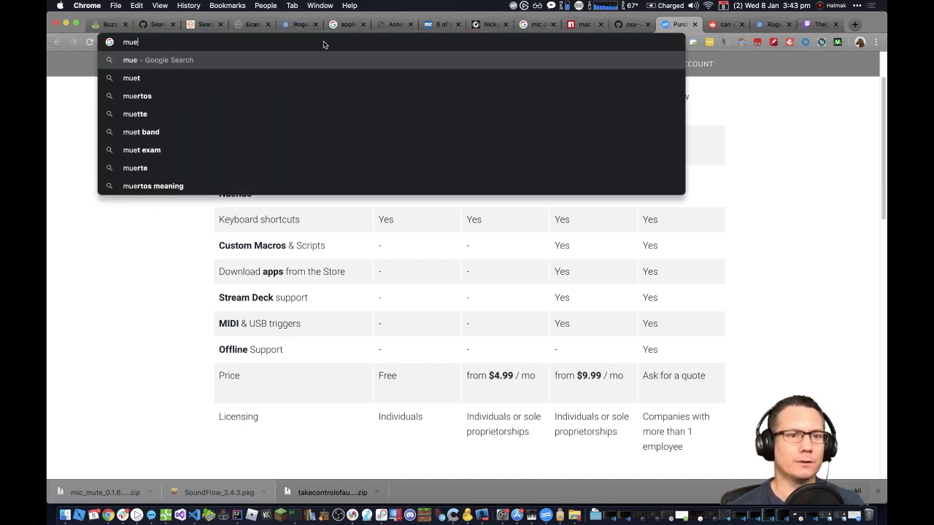
key(BackSpace)
key(BackSpace)
text(te input )
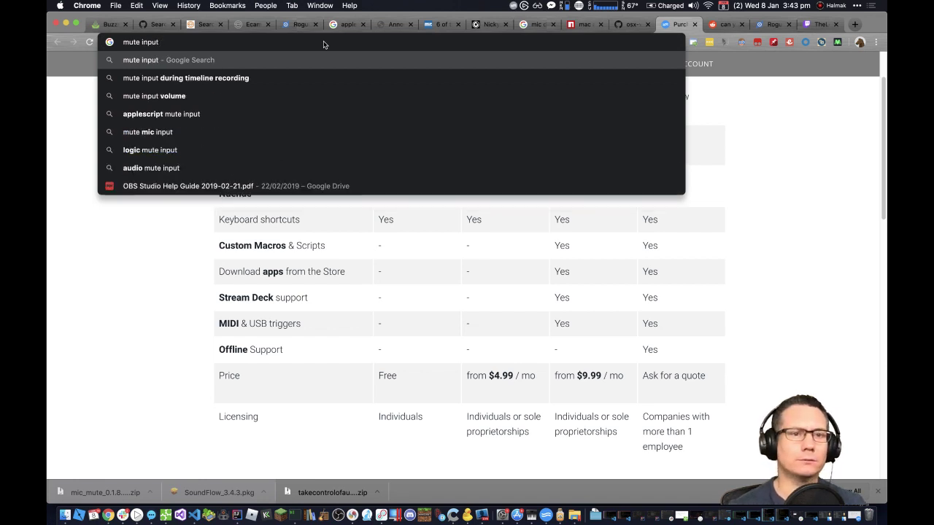
text(osasc)
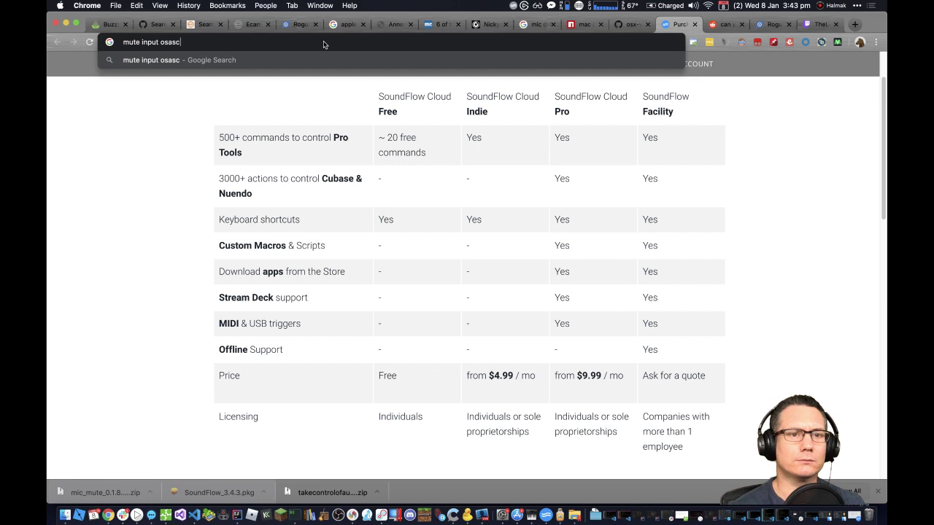
text(rip)
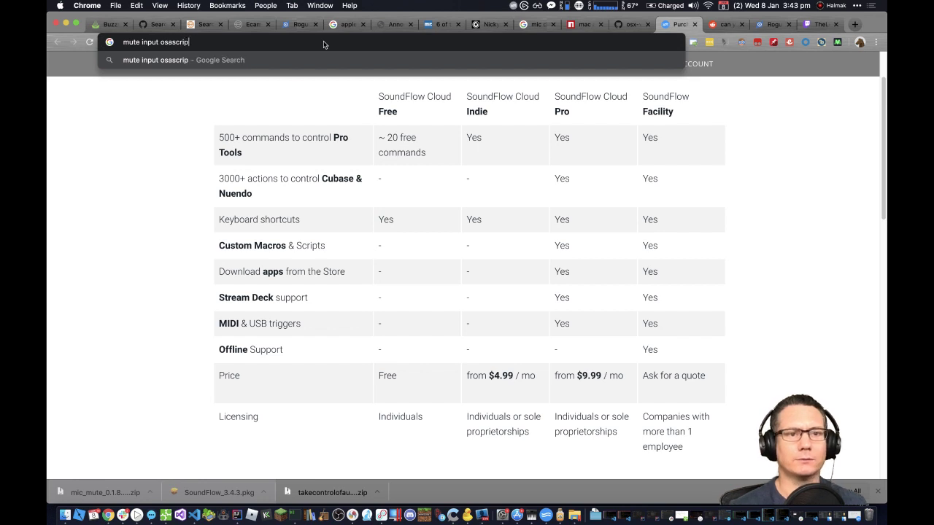
text(et)
key(Return)
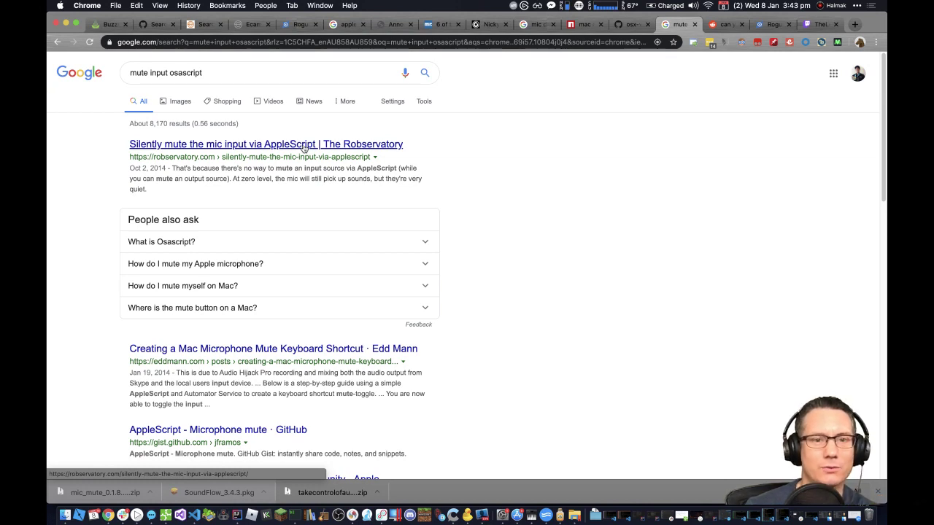
Step: Open the Robservatory result "Silently mute the mic input via AppleScript" in a new browser tab
right_click(304, 148)
key(Escape)
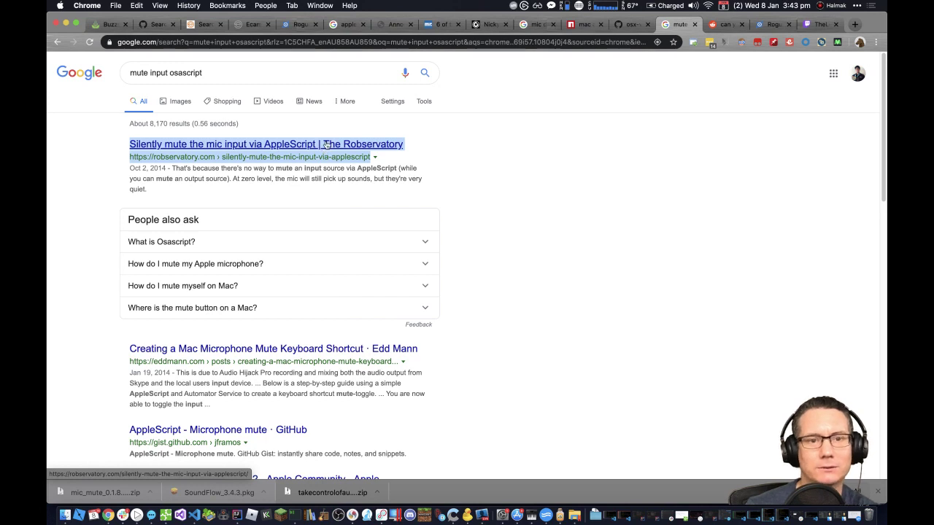
right_click(327, 145)
click(345, 147)
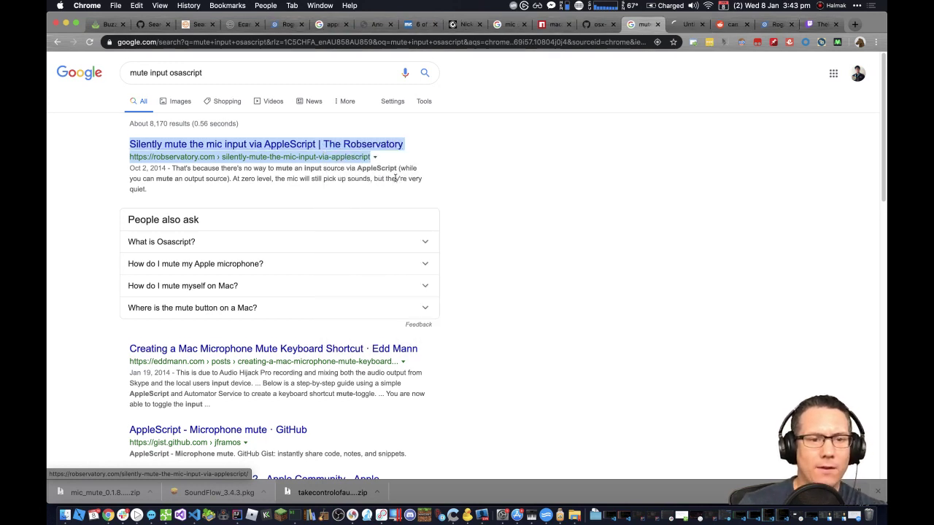
Step: Open the search result "Creating a Mac Microphone Mute Keyboard Shortcut"
scroll(395, 178, down, 3)
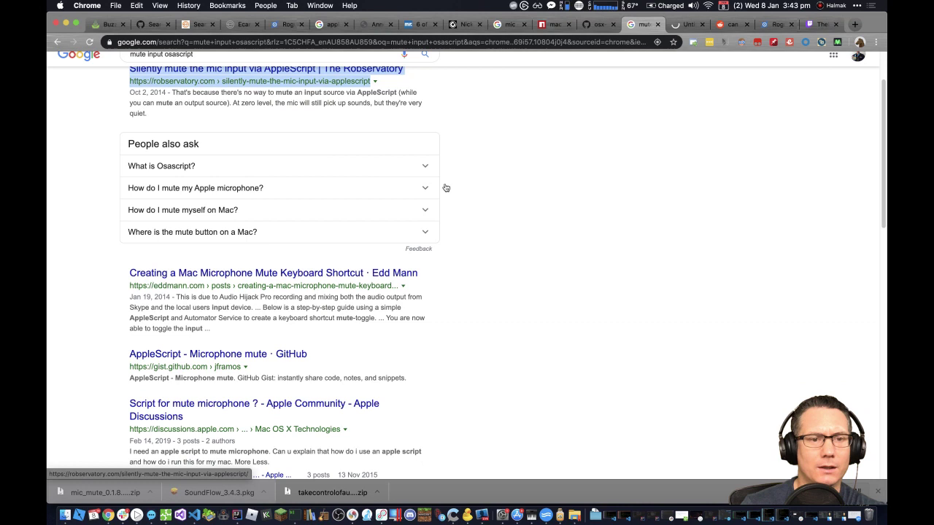
scroll(446, 188, down, 2)
right_click(256, 231)
click(326, 240)
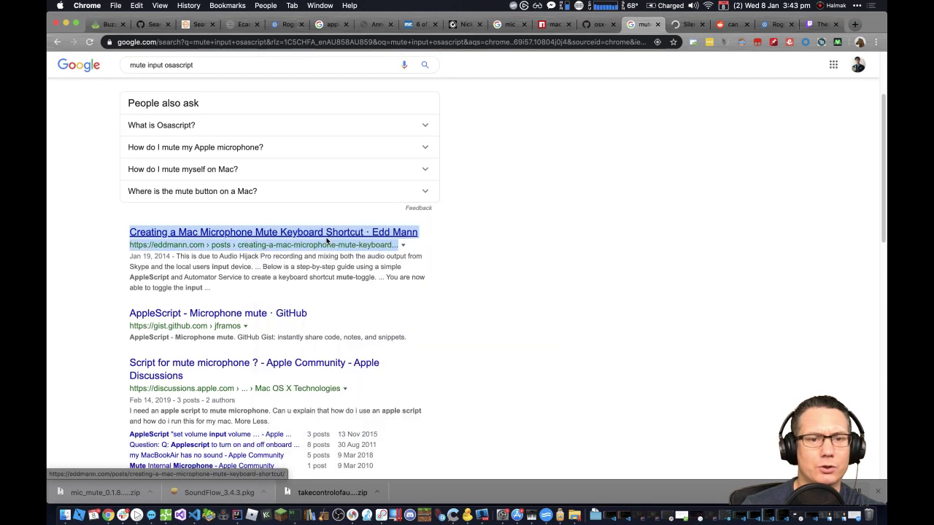
right_click(329, 233)
click(355, 239)
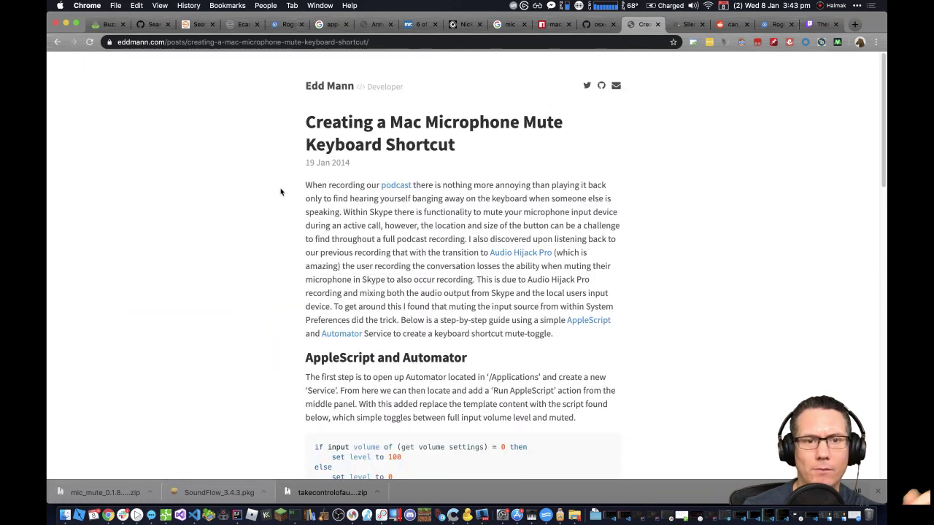
Step: Read through the microphone mute article for its AppleScript toggle code and Automator setup instructions
scroll(263, 208, down, 2)
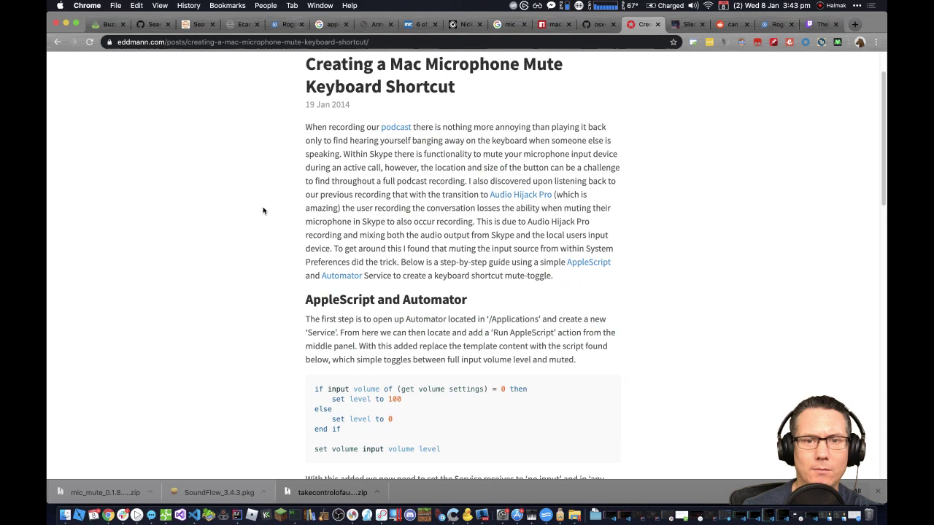
scroll(263, 210, down, 1)
scroll(265, 211, down, 5)
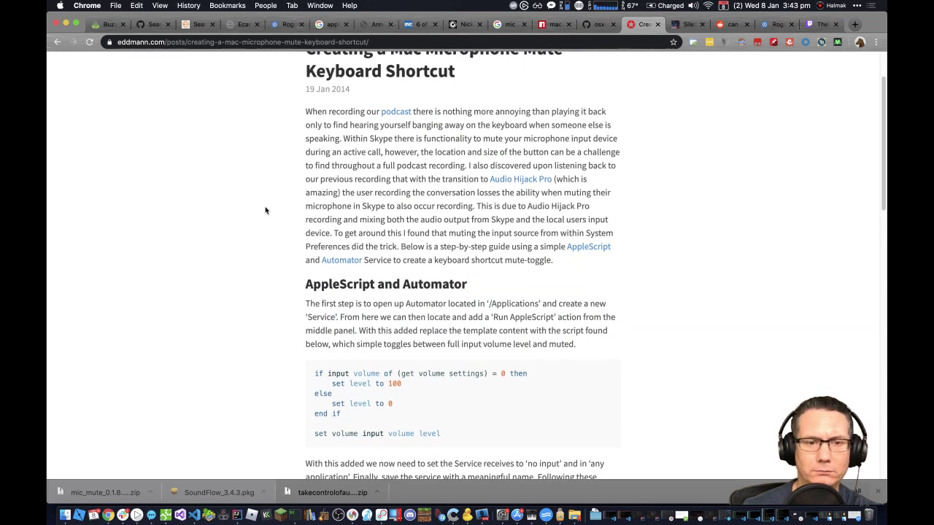
scroll(264, 211, down, 5)
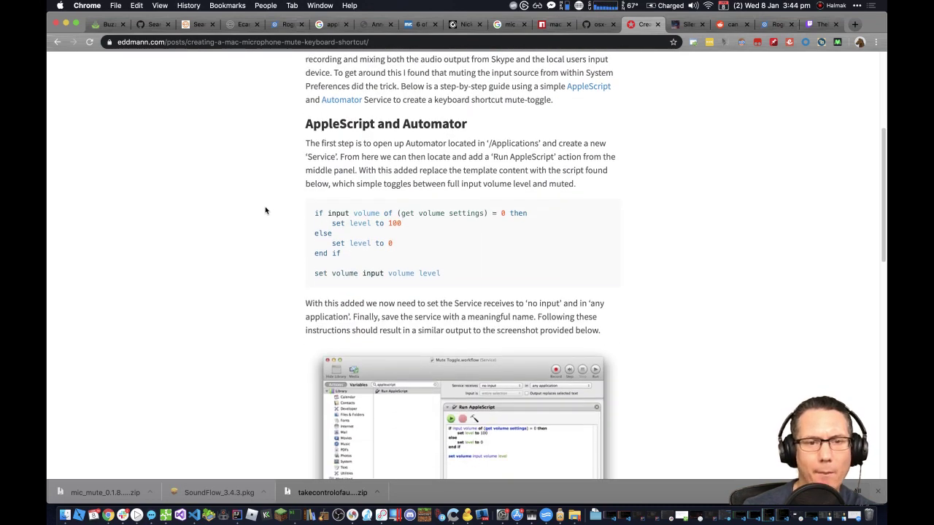
scroll(264, 210, down, 15)
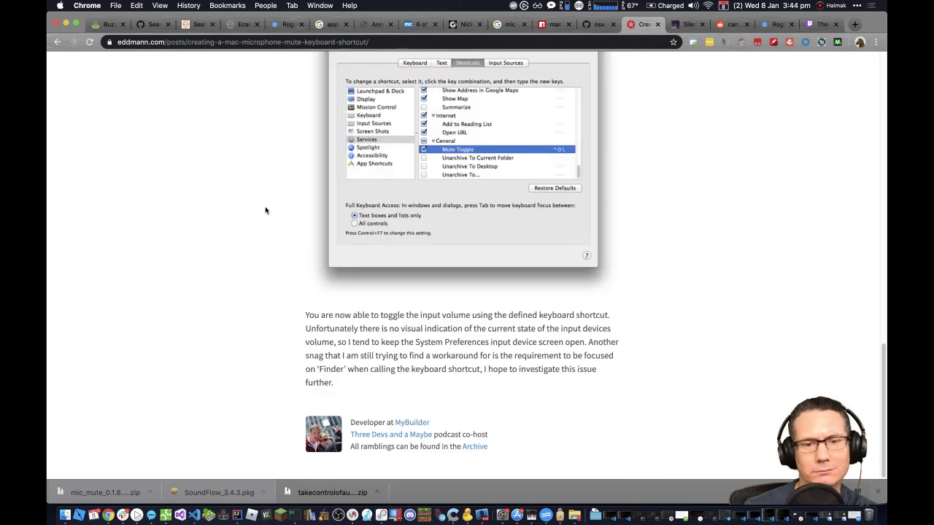
scroll(270, 211, up, 20)
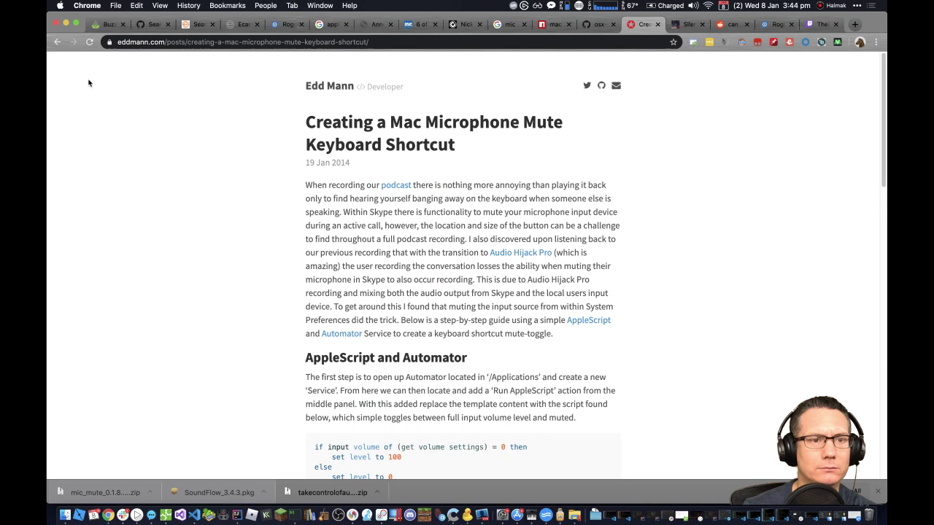
Step: Return to the Google results and open the GitHub gist "AppleScript - Microphone mute"
click(59, 43)
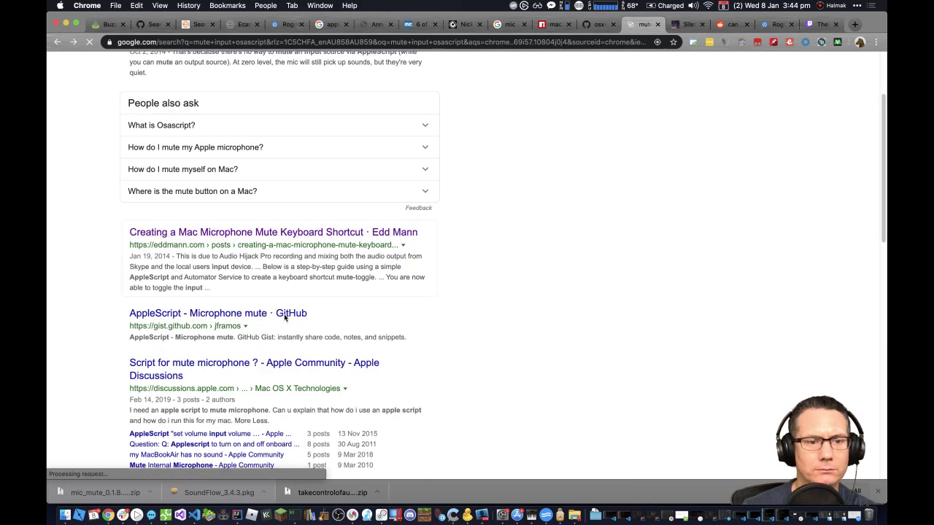
scroll(285, 317, down, 3)
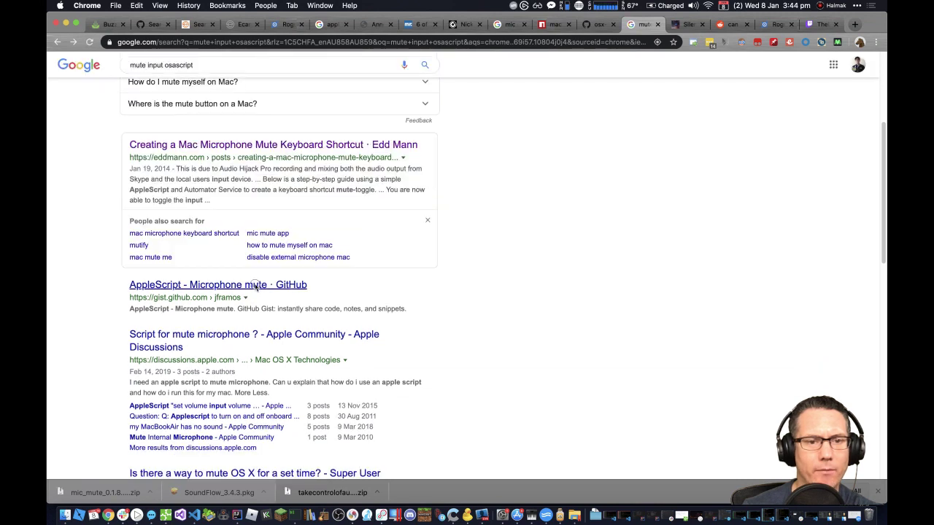
right_click(252, 283)
click(287, 291)
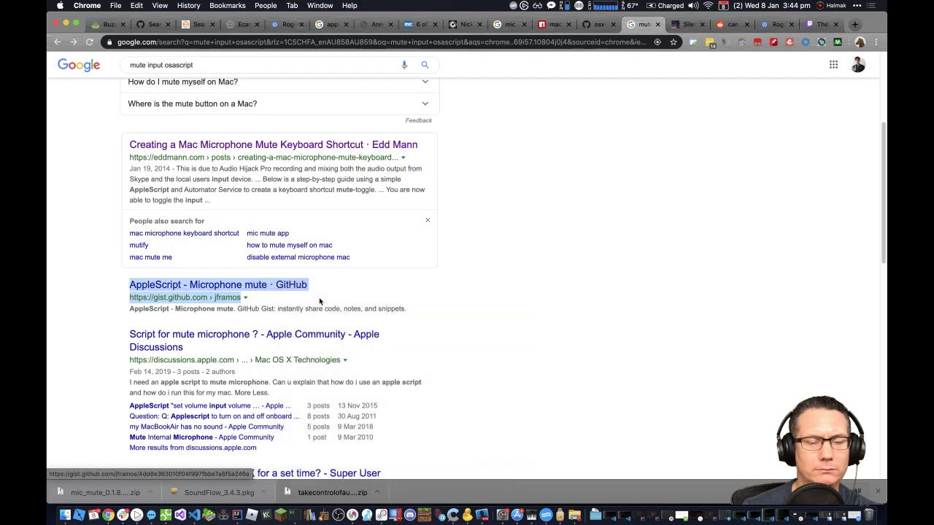
click(300, 291)
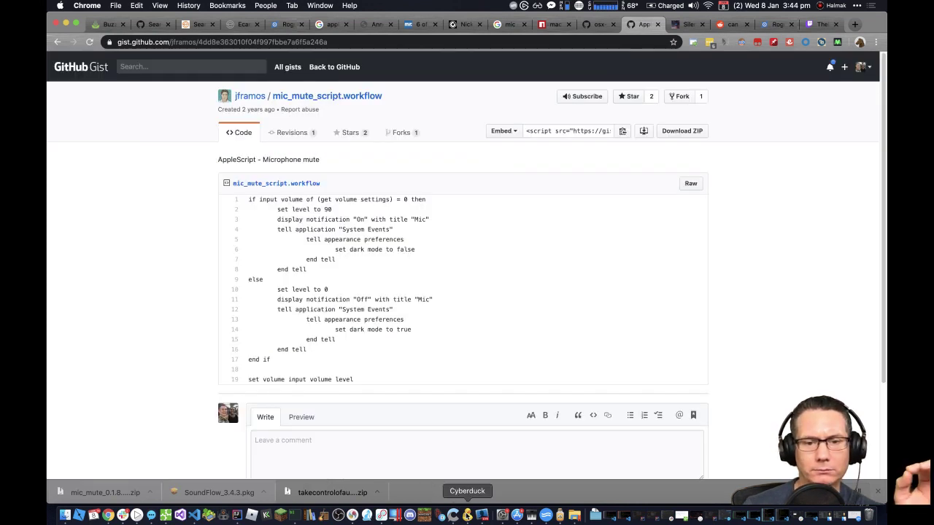
Step: Switch to Audio Hijack and insert a Volume effect between the Podcast session's Google Chrome source and its Peak/RMS meter
click(559, 516)
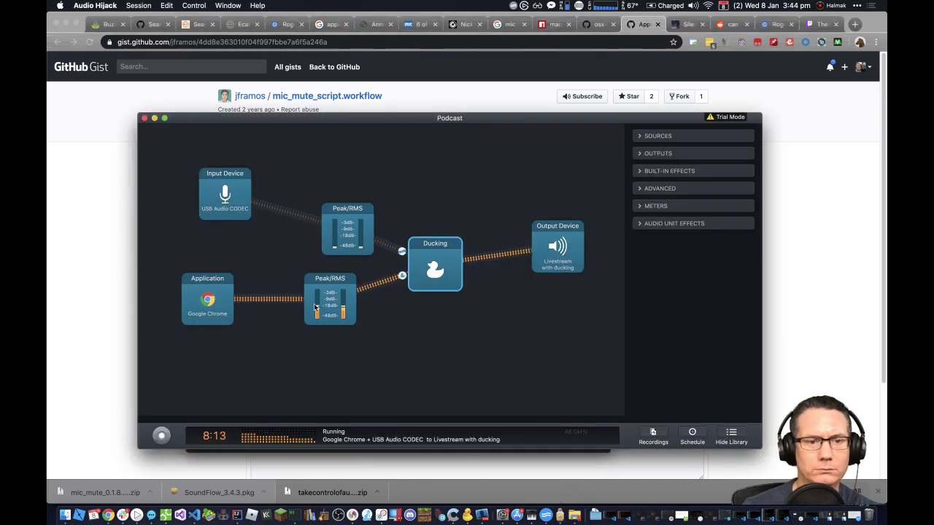
click(638, 189)
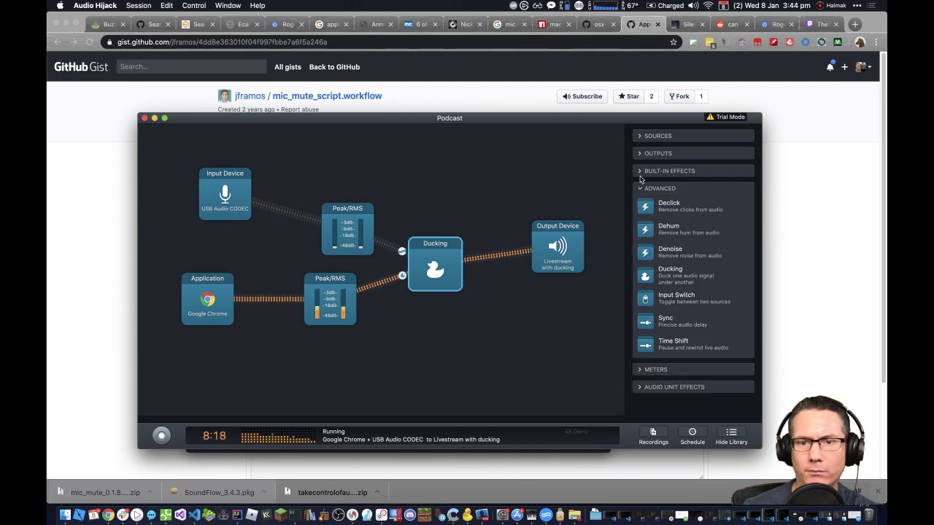
click(642, 171)
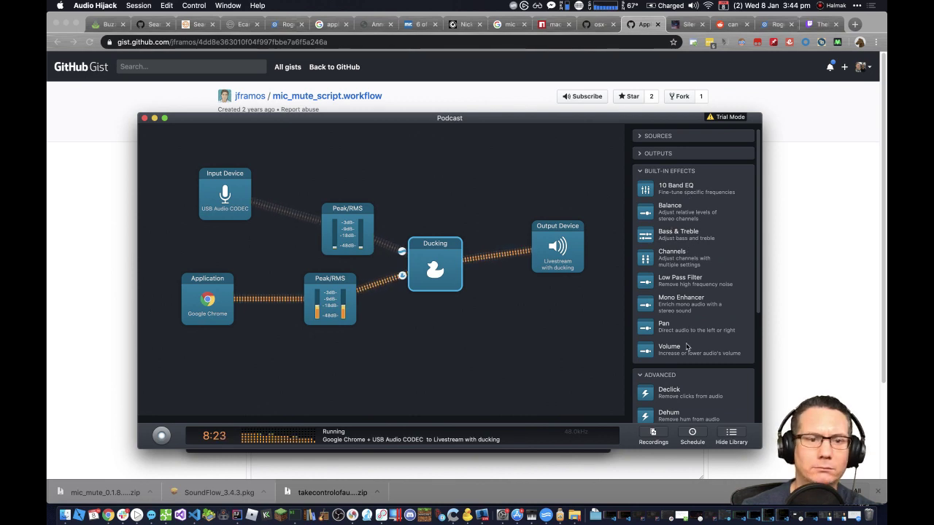
drag(682, 347, 299, 310)
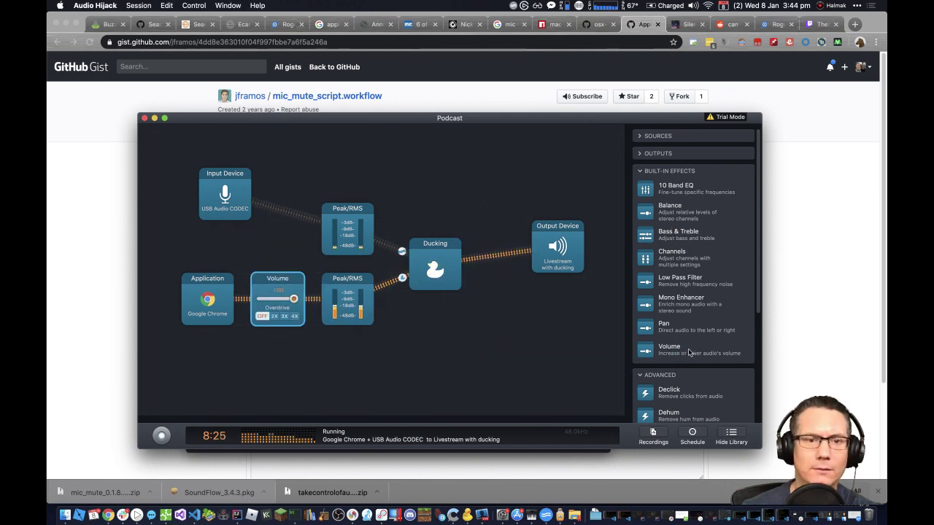
Step: Insert a Volume effect between the USB Audio CODEC input and its Peak/RMS meter, and lower the Google Chrome volume to 40
drag(688, 353, 309, 227)
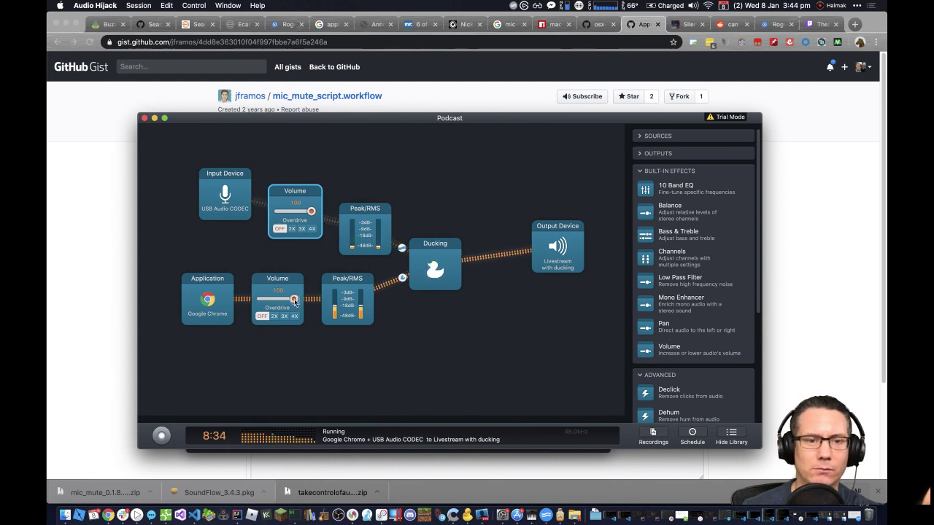
drag(295, 302, 281, 302)
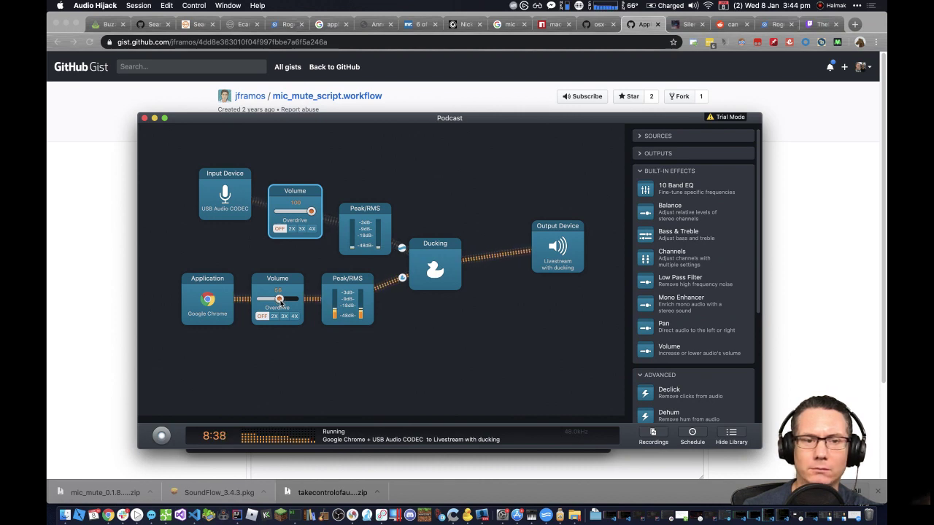
mouse_move(280, 304)
mouse_down()
mouse_move(267, 305)
mouse_move(275, 302)
mouse_up()
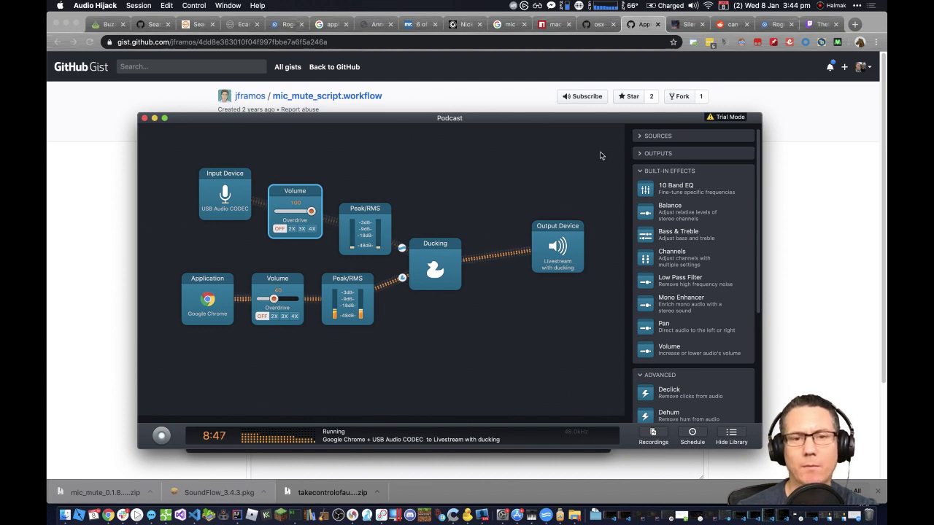
Step: Rearrange the Podcast blocks into aligned microphone and Chrome rows ahead of Ducking, reconnecting the Chrome meter to Ducking's second input
drag(438, 271, 479, 260)
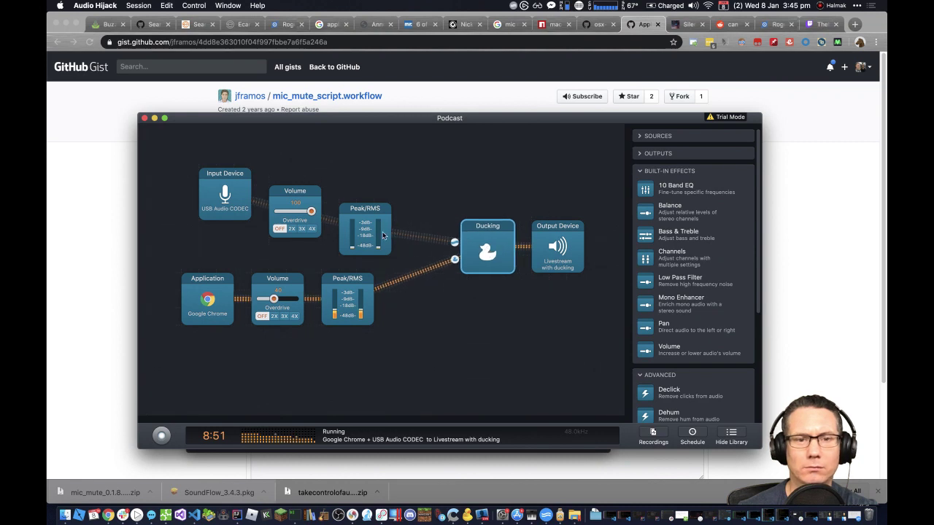
drag(382, 235, 395, 198)
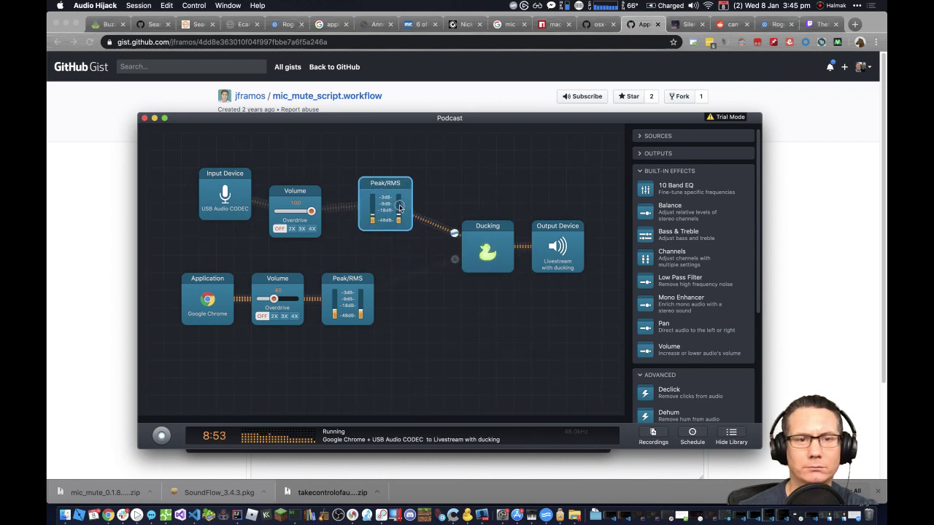
drag(373, 299, 455, 260)
drag(298, 199, 311, 184)
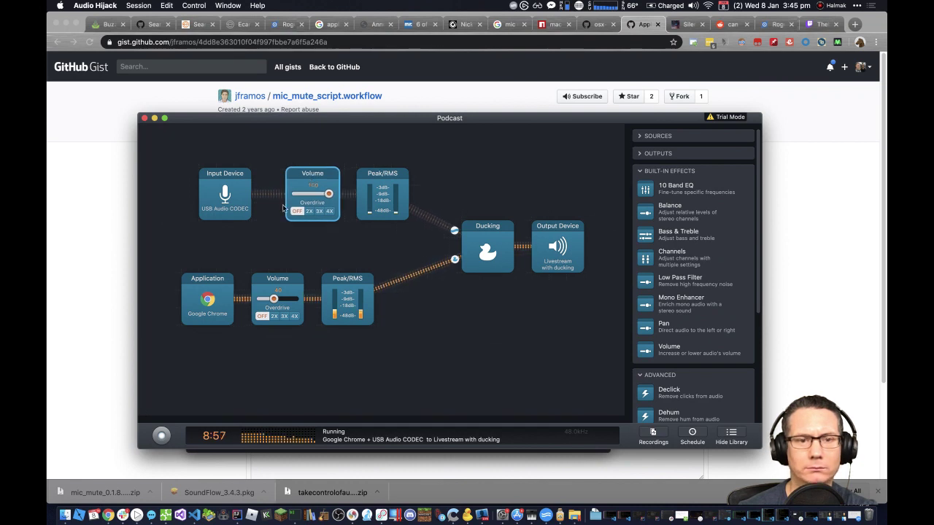
drag(351, 284, 385, 281)
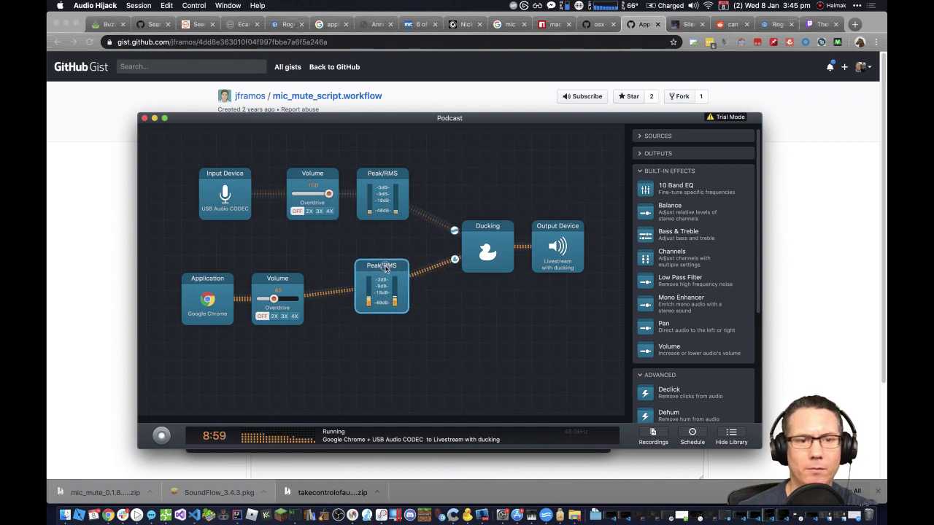
drag(281, 283, 316, 266)
click(232, 278)
mouse_move(232, 278)
mouse_down()
mouse_move(247, 270)
mouse_move(237, 262)
mouse_up()
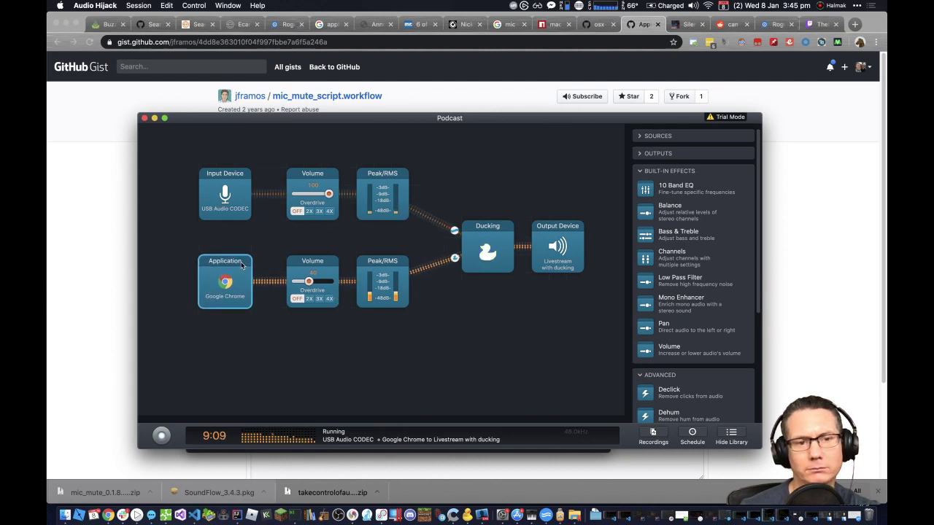
Step: Inspect the Google Chrome source block's advanced audio capture settings
click(241, 266)
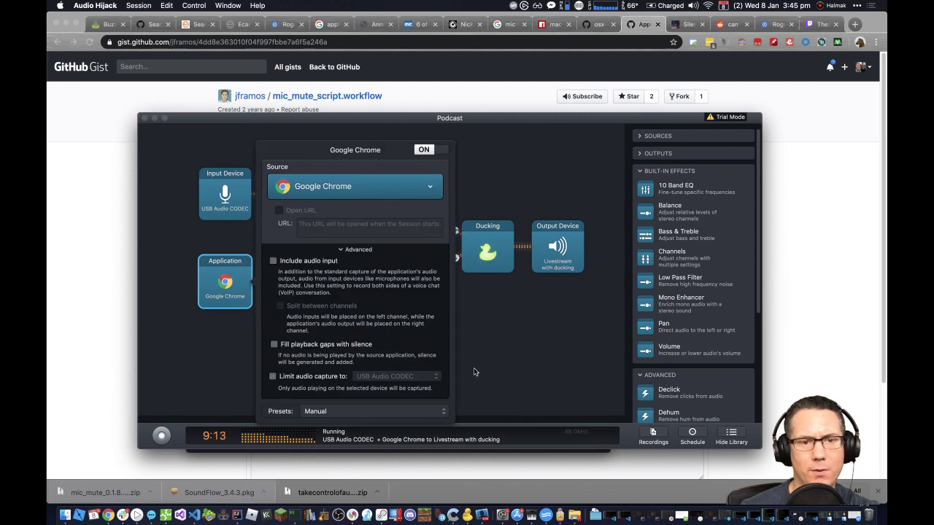
click(512, 365)
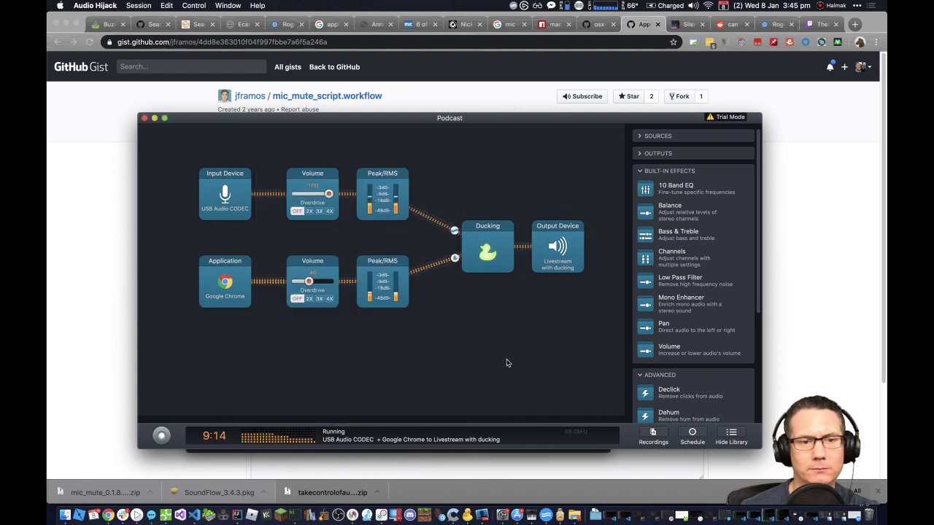
click(232, 264)
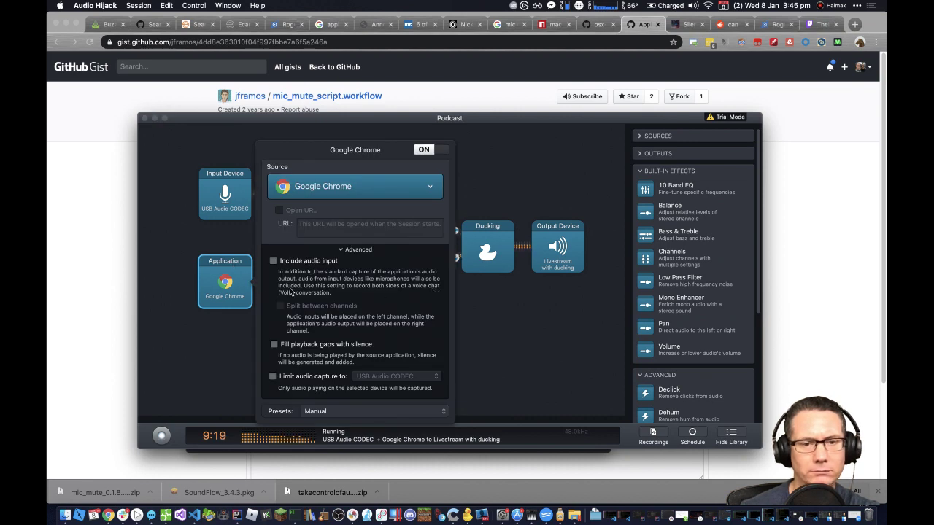
click(473, 305)
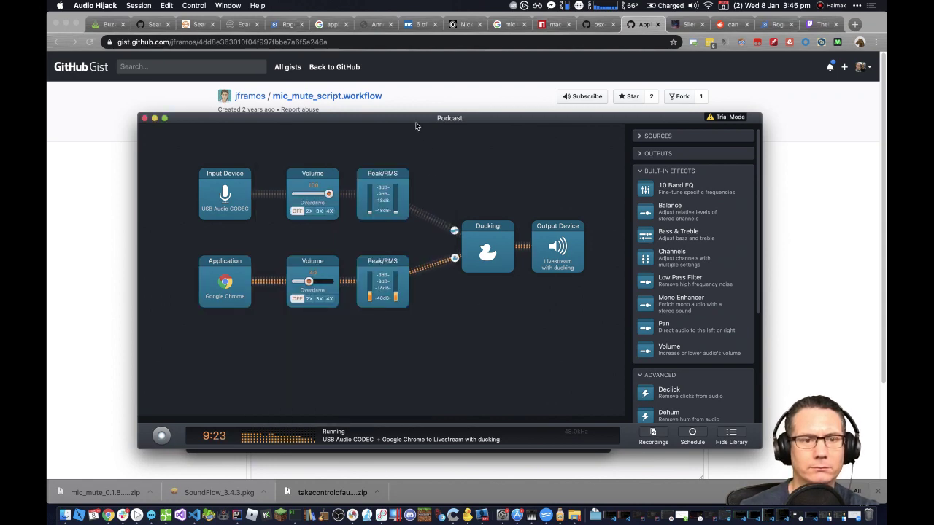
Step: Look through the library's built-in and advanced effects, and open the USB Audio CODEC input device's settings
drag(415, 121, 385, 70)
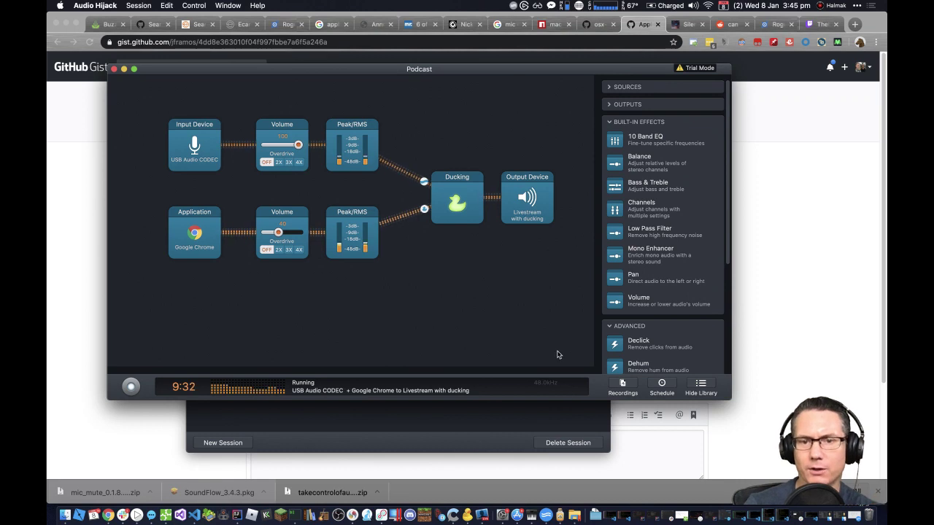
scroll(653, 345, down, 3)
scroll(653, 350, down, 8)
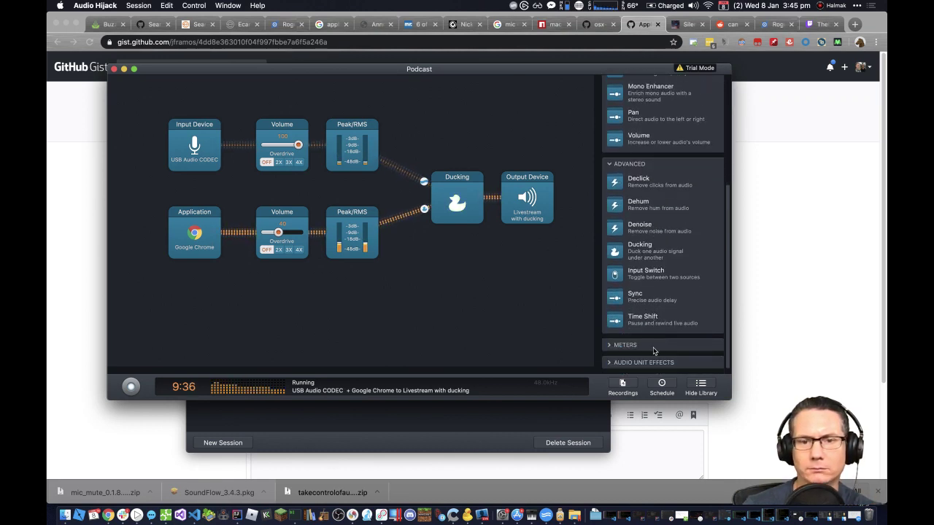
scroll(643, 354, up, 7)
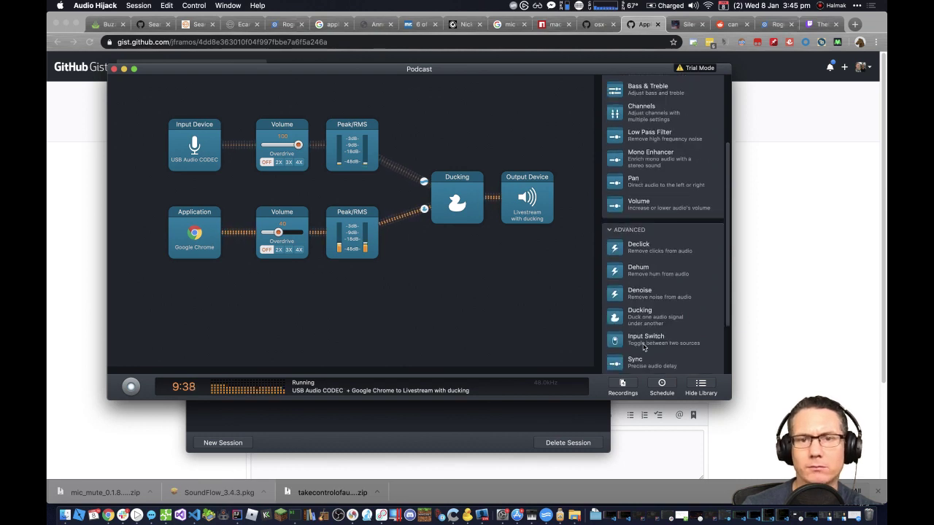
scroll(643, 348, up, 3)
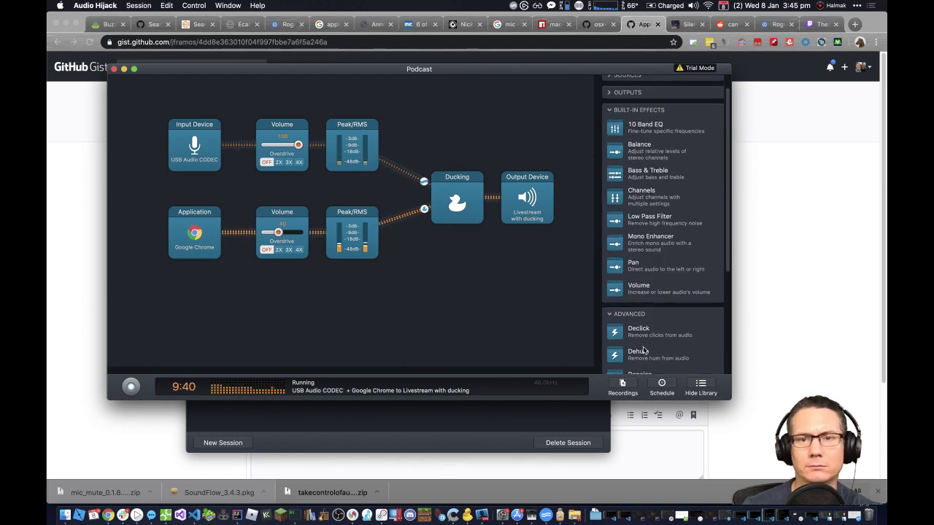
scroll(718, 296, up, 1)
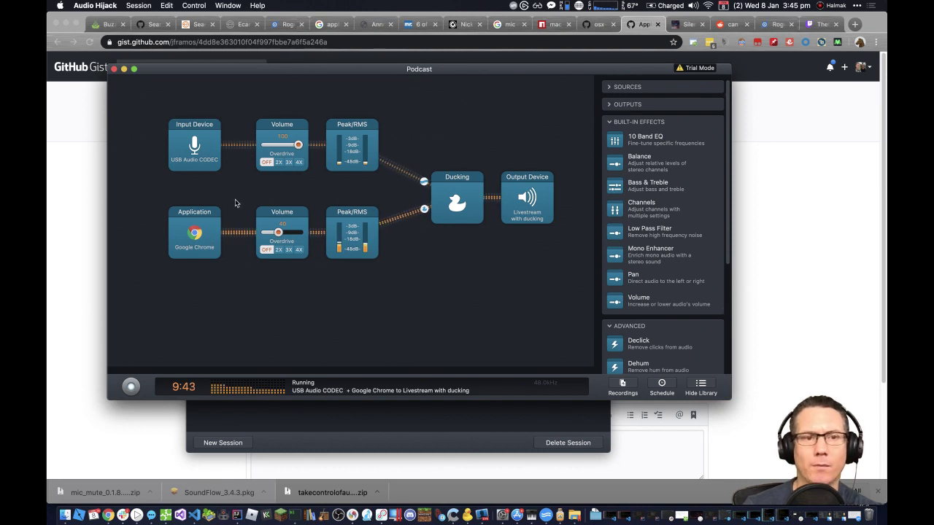
click(194, 127)
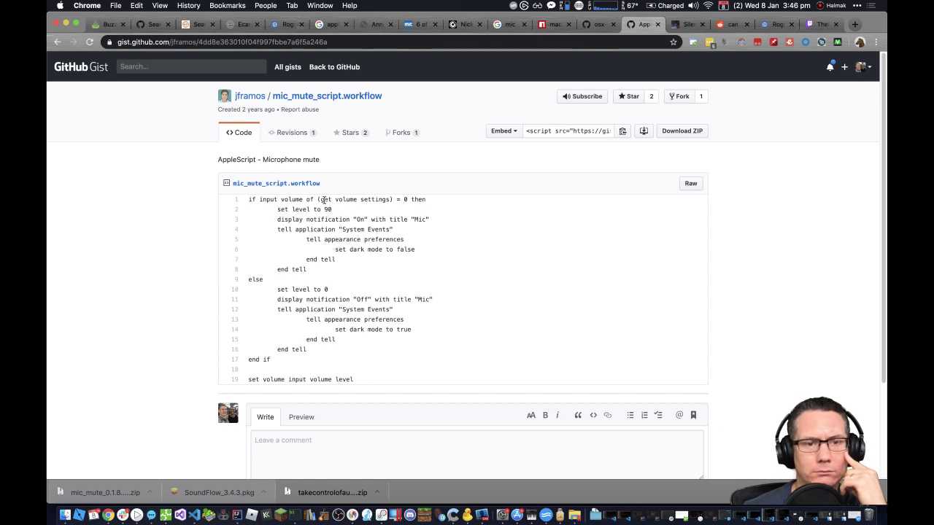
Step: Switch to Audio Hijack, dismiss its license window and quit the app while it is capturing
key(super+Tab)
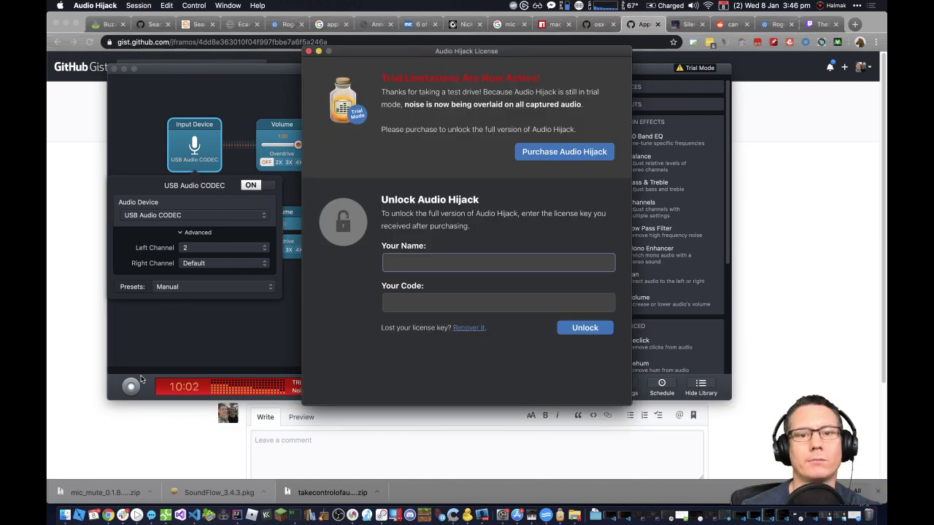
click(308, 51)
click(95, 5)
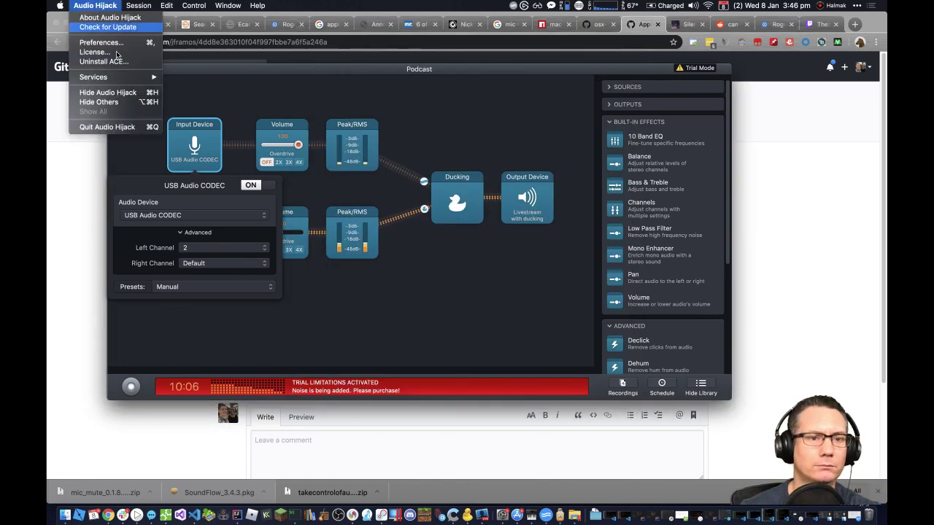
click(107, 127)
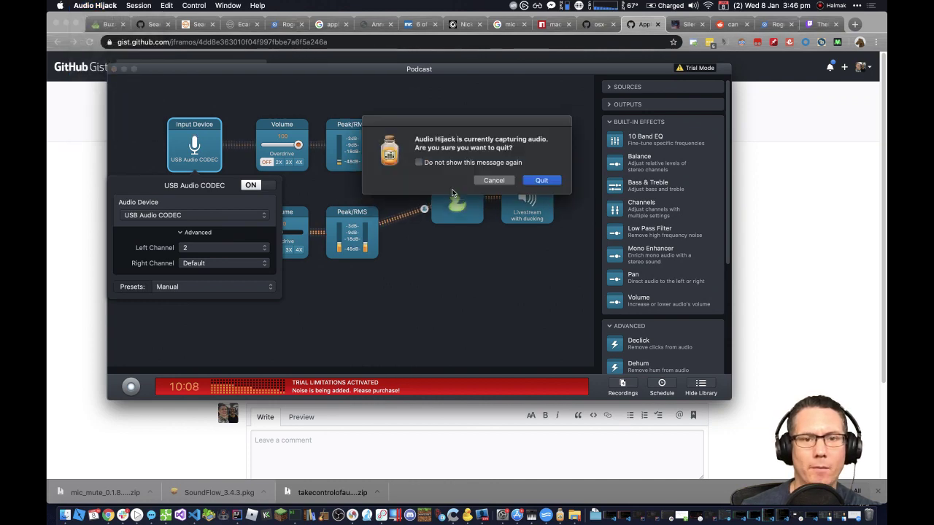
click(541, 180)
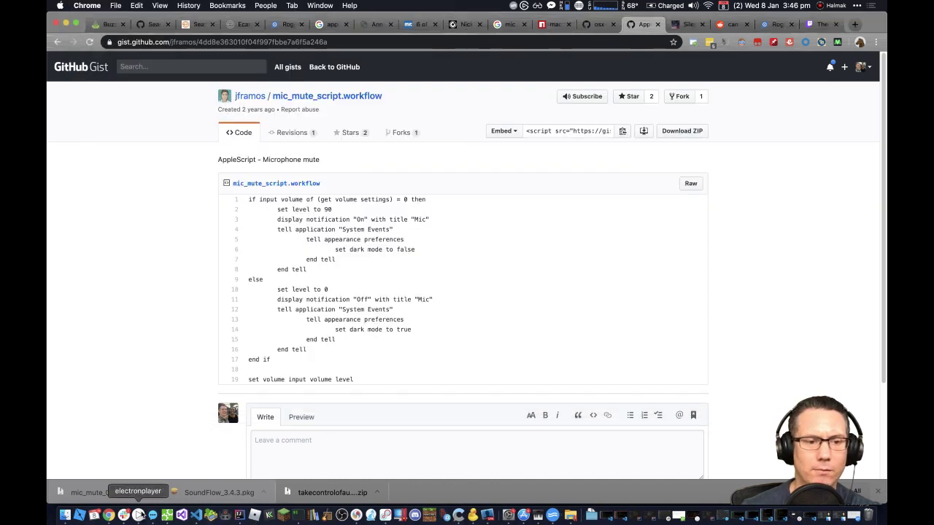
Step: Relaunch Audio Hijack from the Downloads folder and start the Podcast session
click(64, 515)
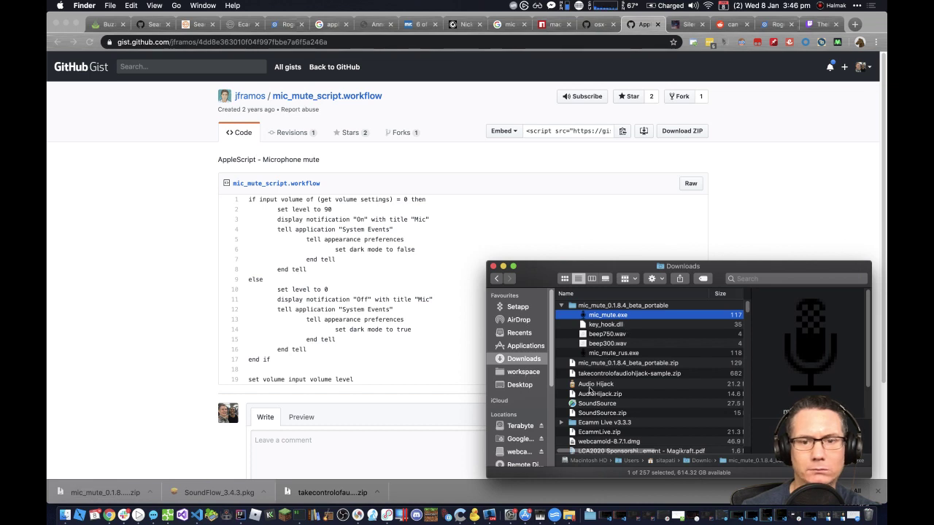
double_click(589, 385)
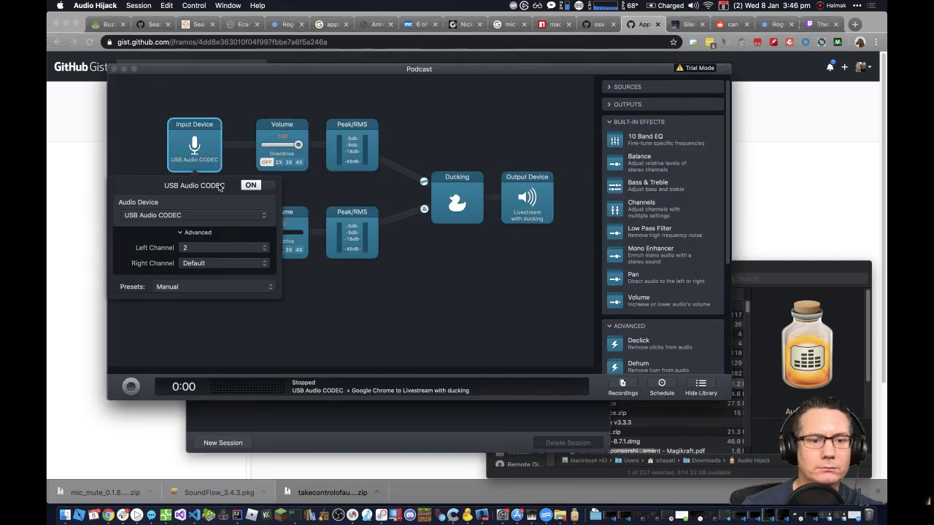
click(131, 386)
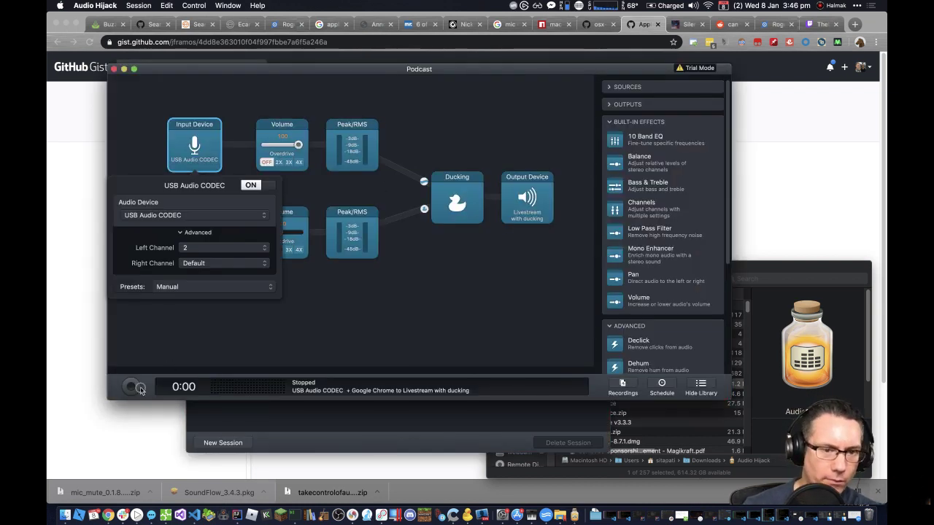
Step: Switch to Chrome and read the article "Silently mute the mic input via AppleScript" through its script versions and setup instructions
click(138, 435)
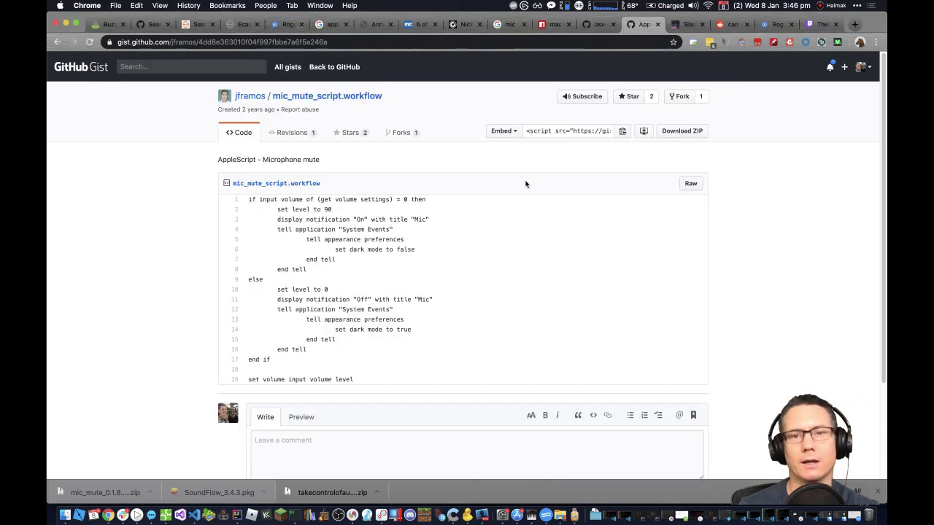
click(690, 25)
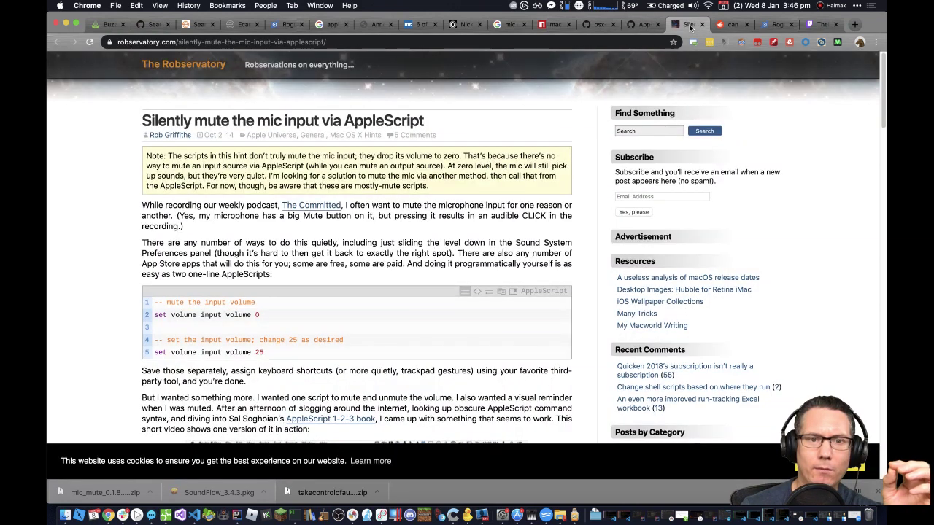
click(642, 24)
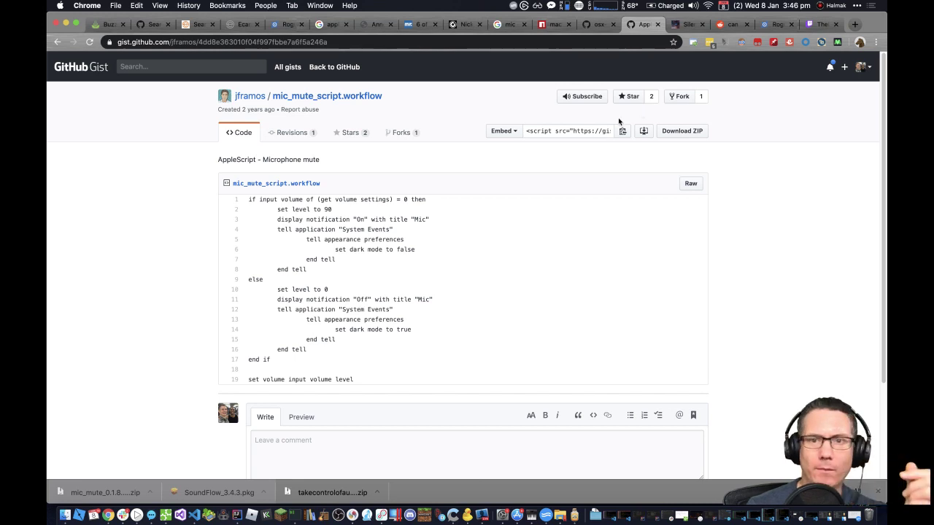
click(680, 27)
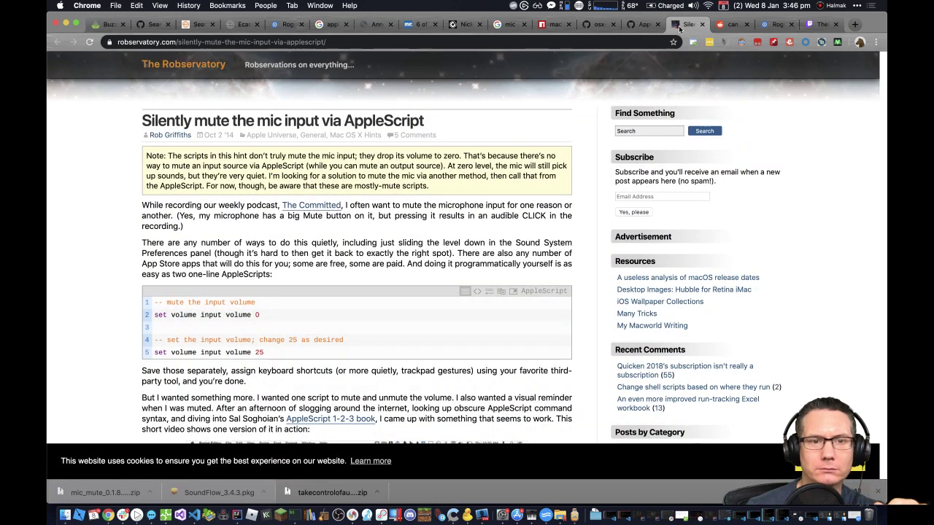
scroll(470, 161, down, 5)
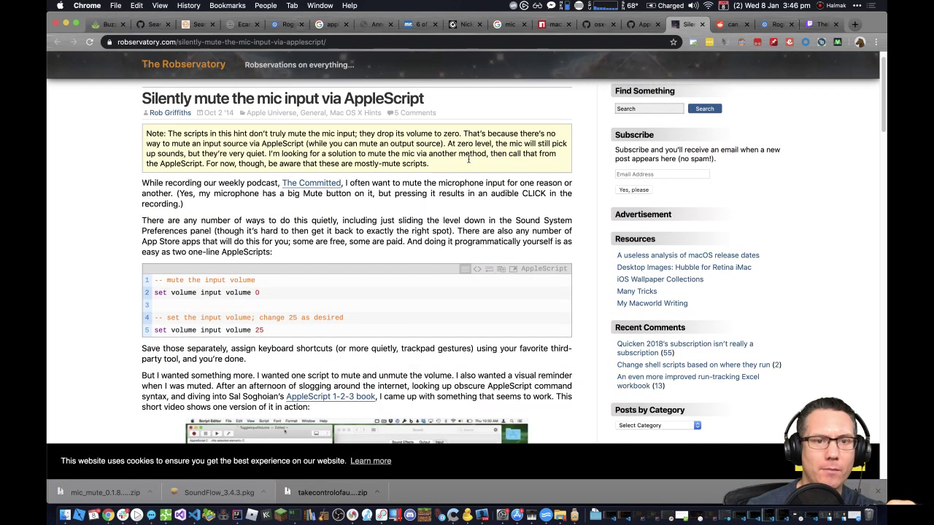
scroll(469, 159, down, 6)
scroll(467, 162, up, 3)
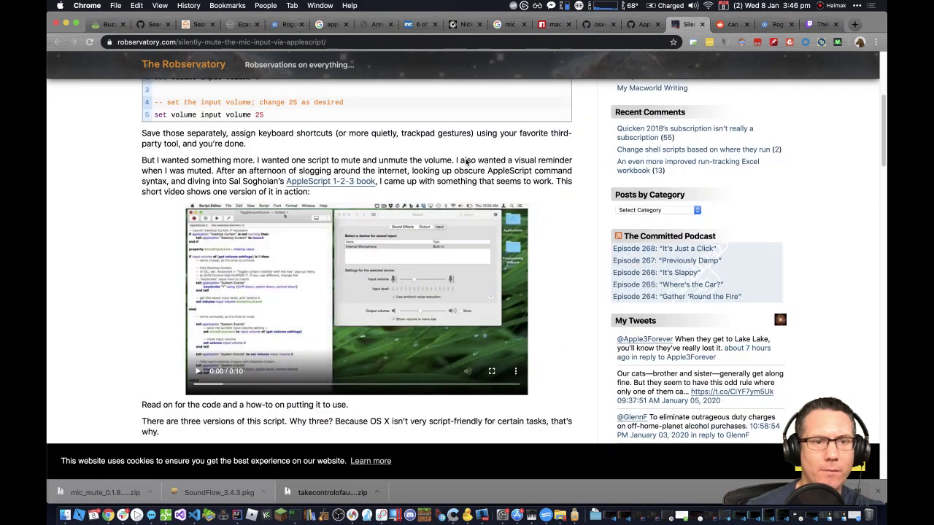
scroll(469, 153, down, 20)
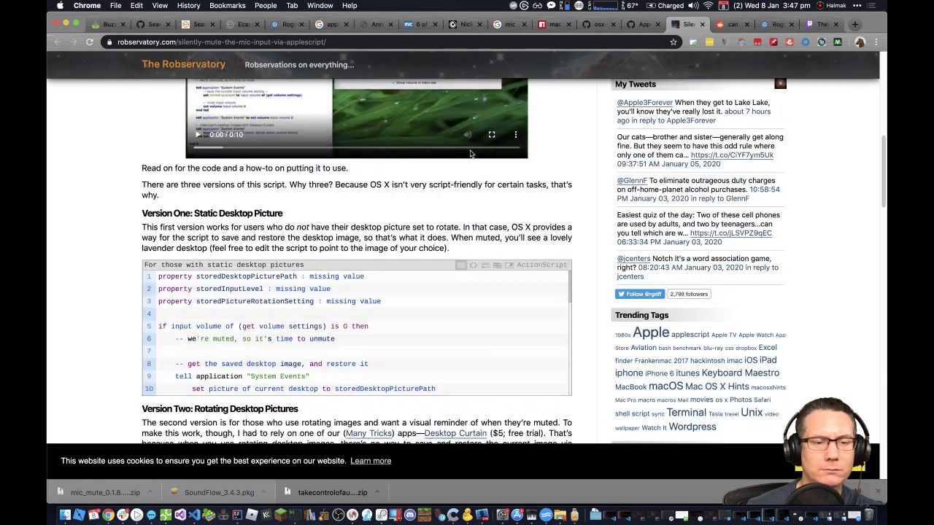
scroll(470, 153, down, 15)
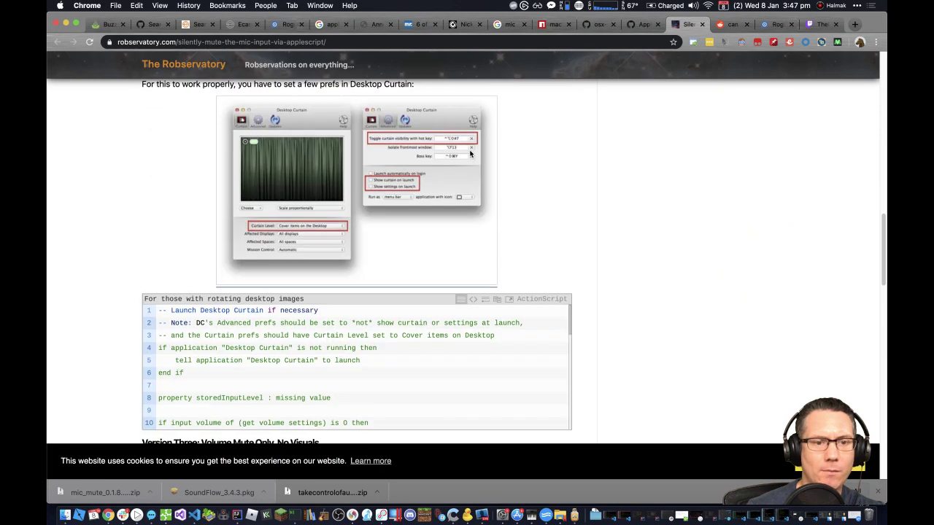
scroll(641, 201, down, 3)
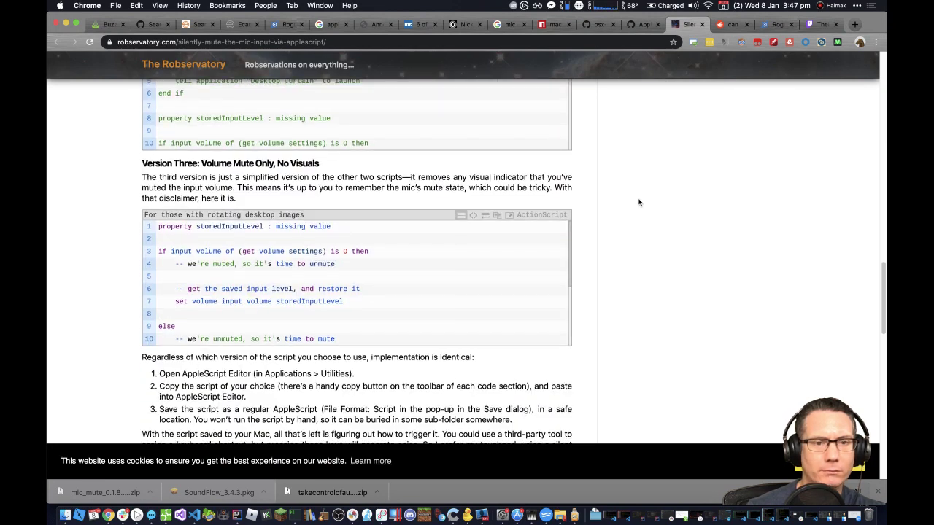
scroll(639, 202, down, 2)
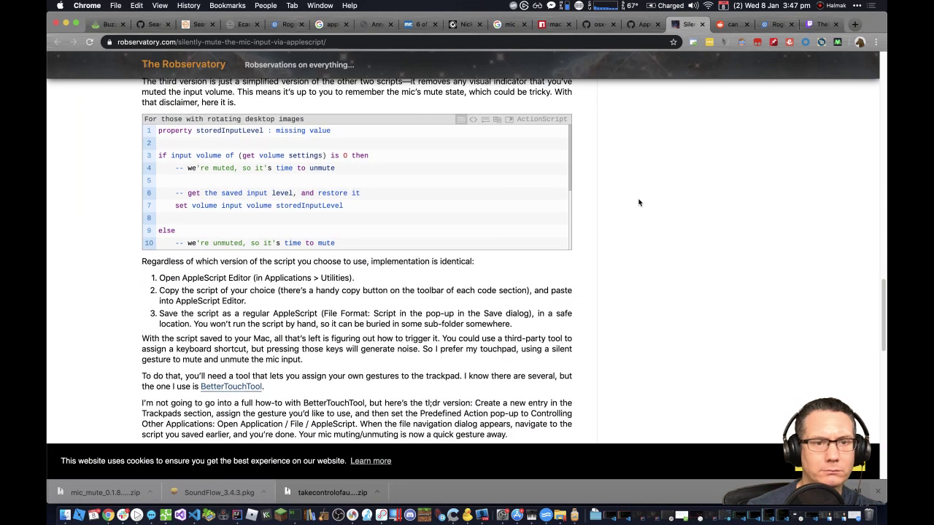
Step: Review the AppleScript article back to its two one-line mute scripts, and check the open Reddit, Audio Hijack purchase and Twitch pages
scroll(638, 203, up, 15)
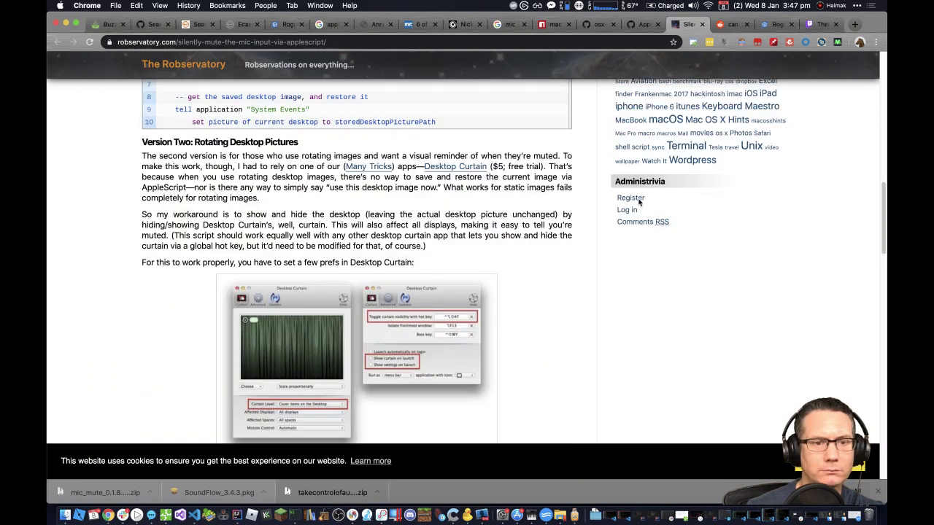
scroll(639, 202, up, 8)
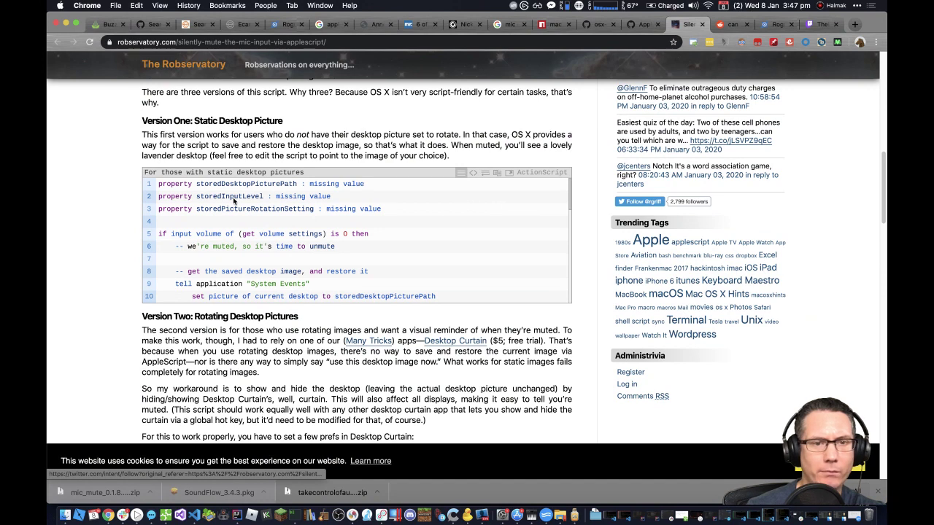
scroll(238, 192, up, 15)
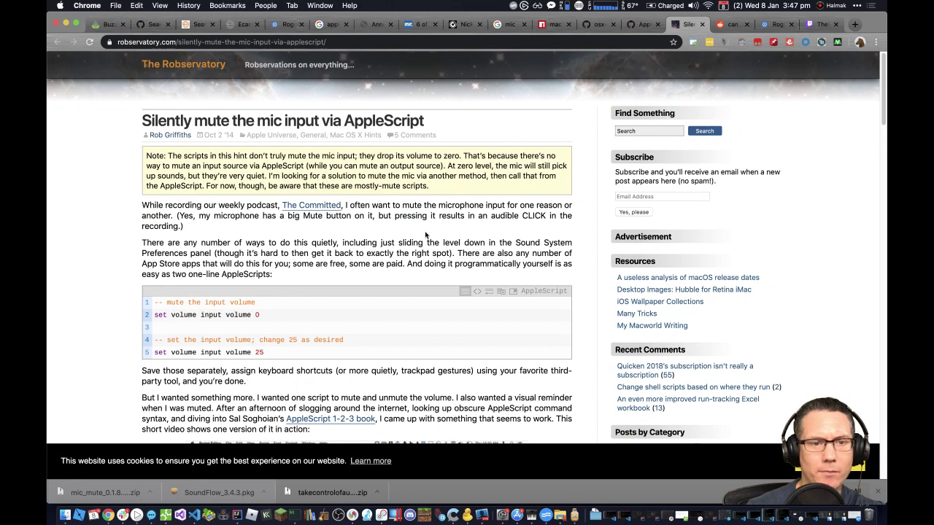
scroll(426, 234, down, 1)
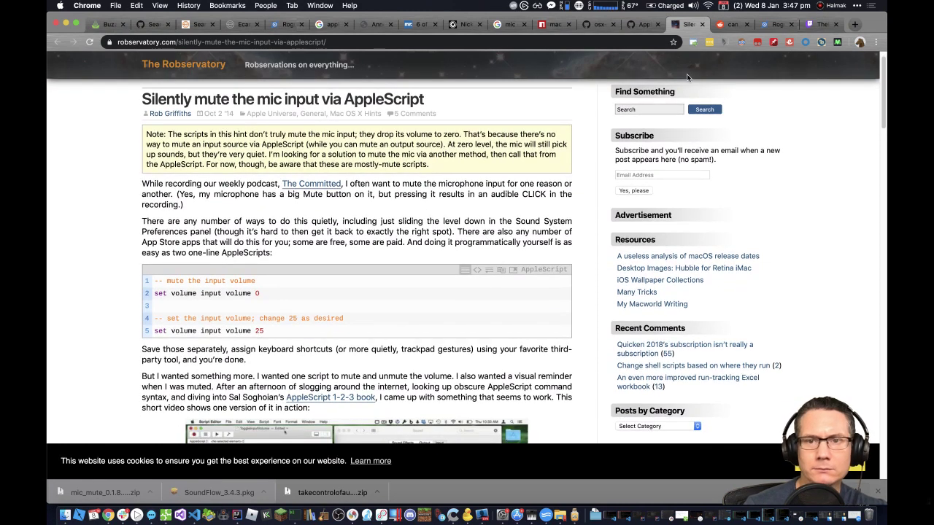
click(727, 27)
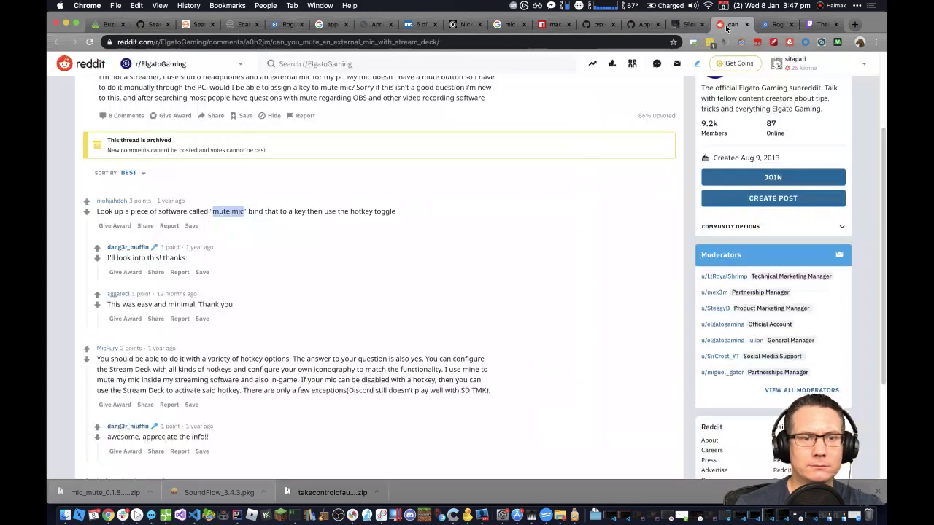
click(768, 26)
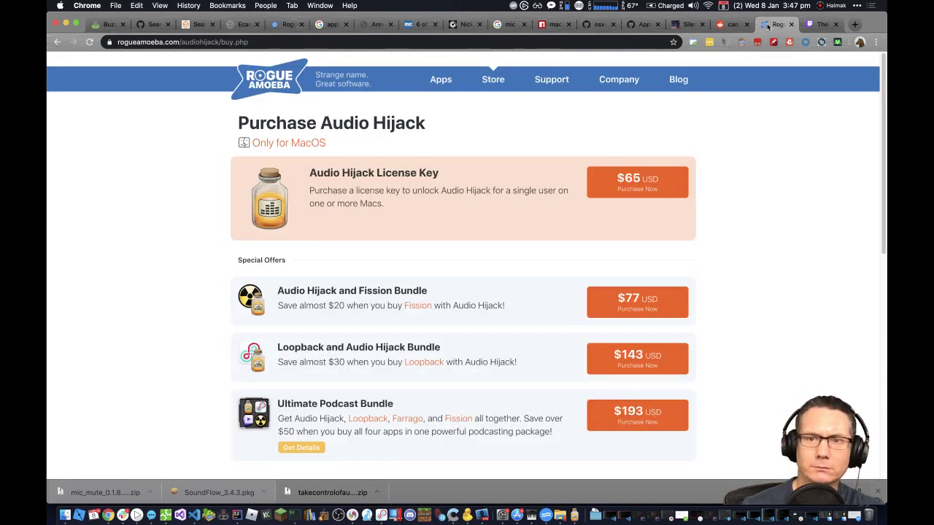
click(815, 25)
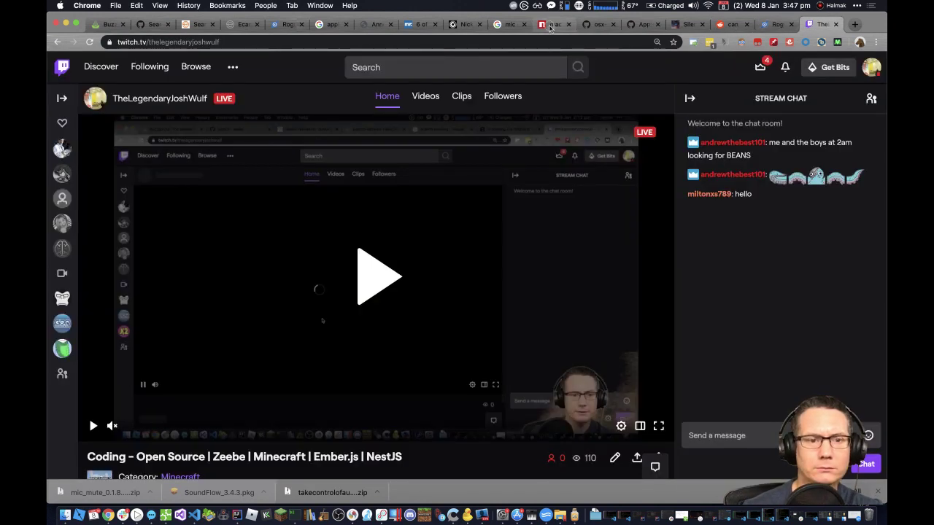
Step: Search Google for "streamdeck mute input" in place of the npm search page
click(557, 26)
click(316, 44)
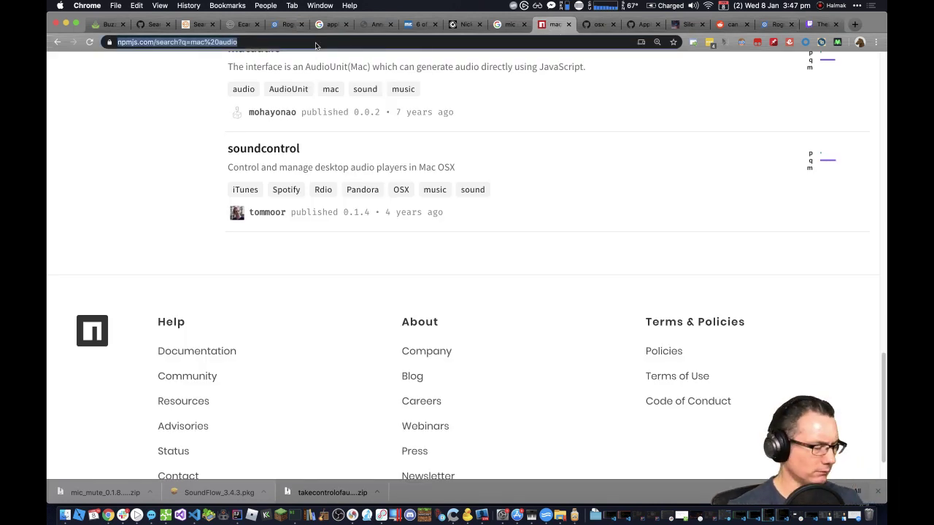
text(stre)
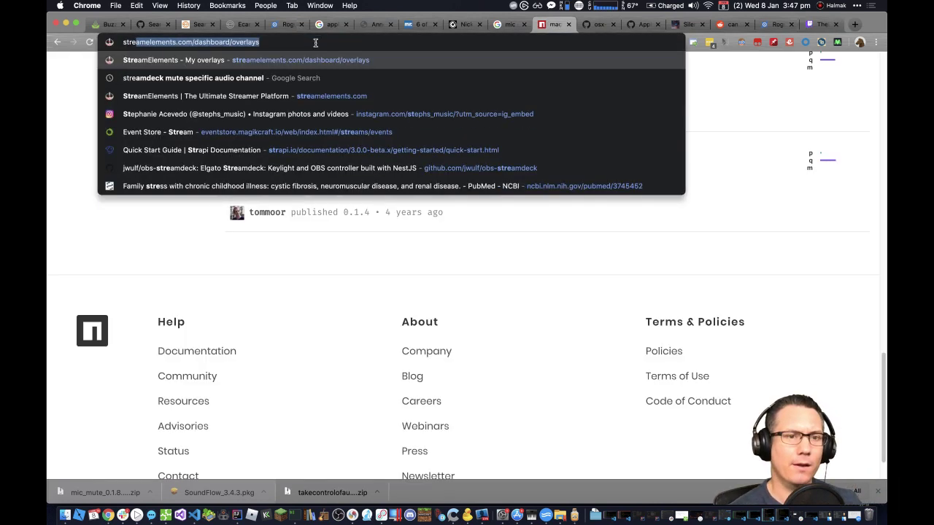
text(am)
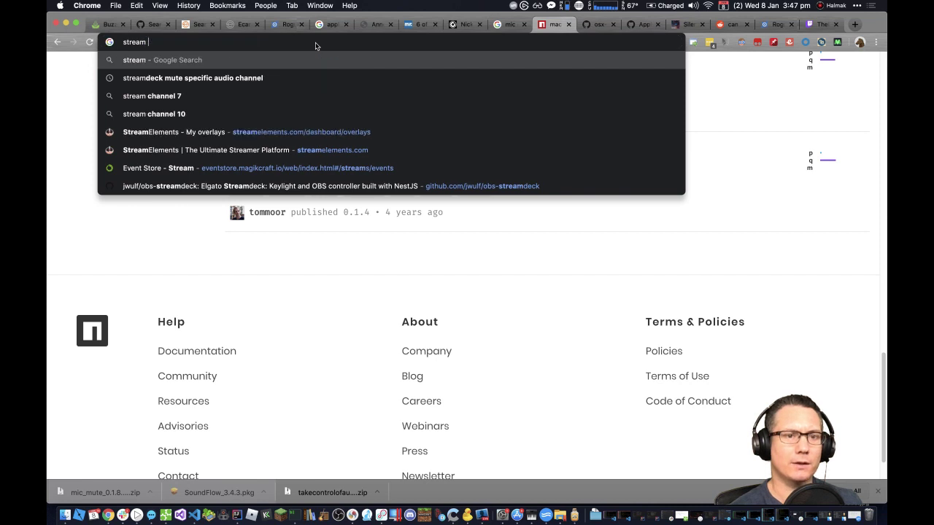
text(deck)
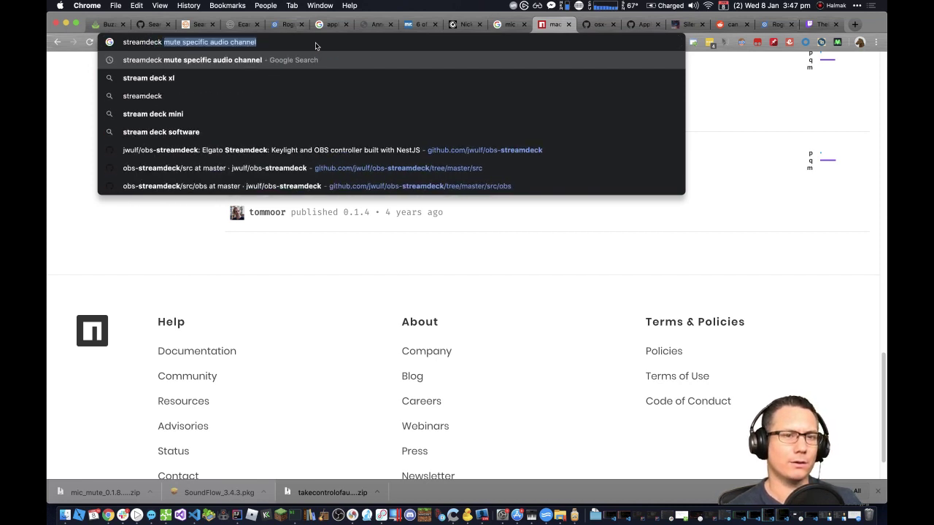
text( muten)
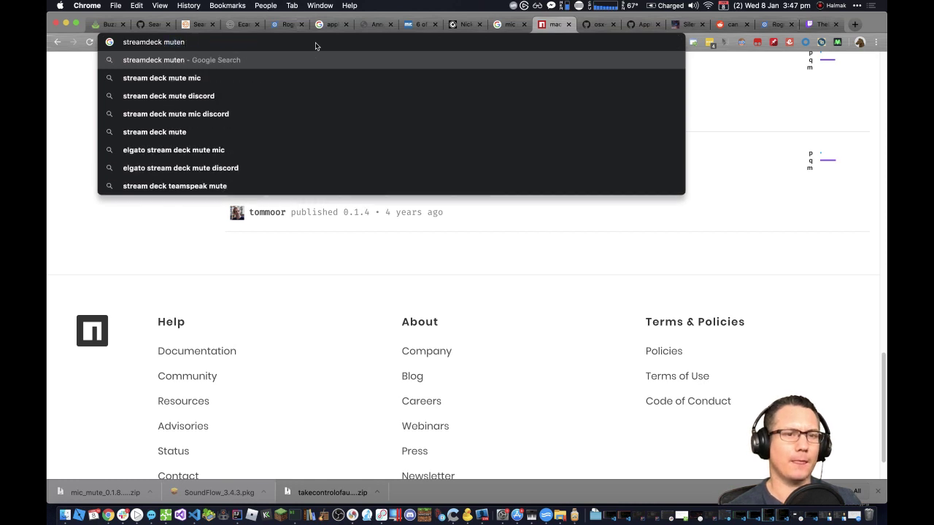
key(BackSpace)
text(inp)
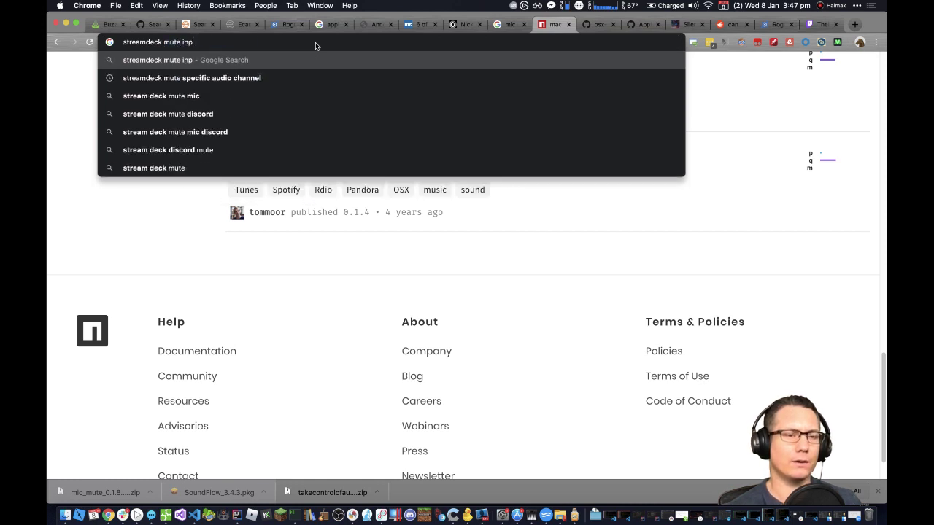
text(ut)
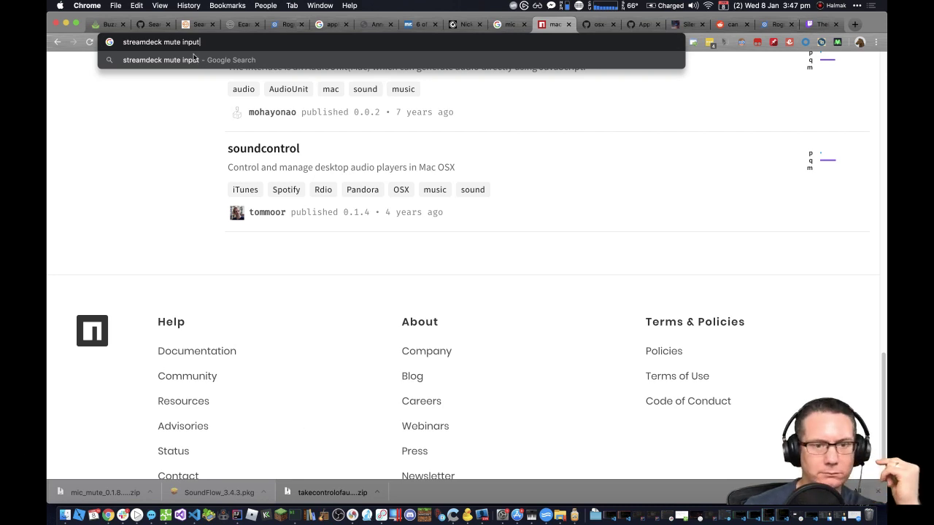
key(Return)
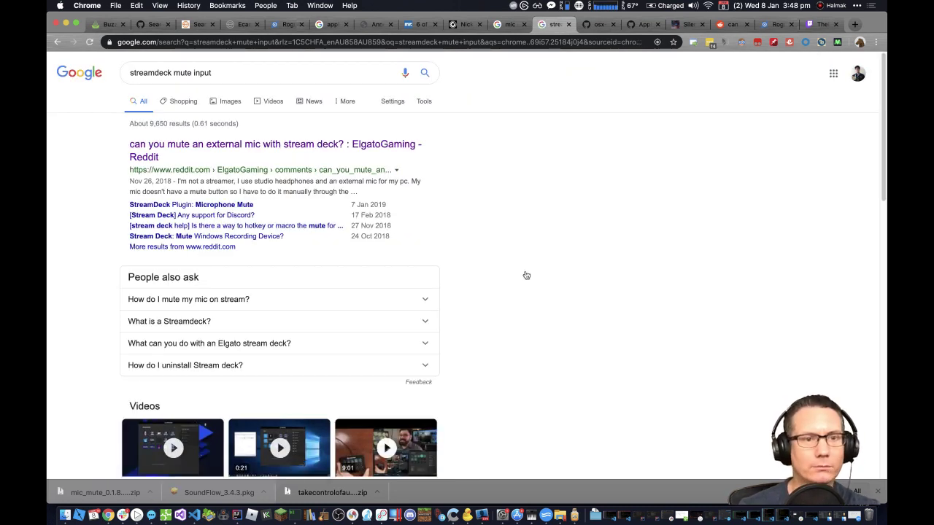
Step: Look through the search results for Stream Deck mic muting, expanding the question "How do I mute my mic on stream?"
scroll(525, 273, down, 5)
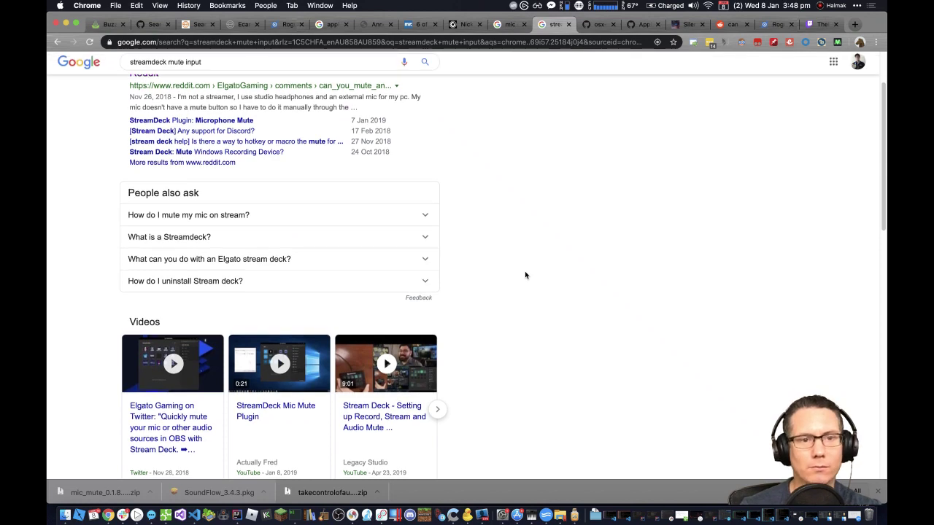
click(246, 109)
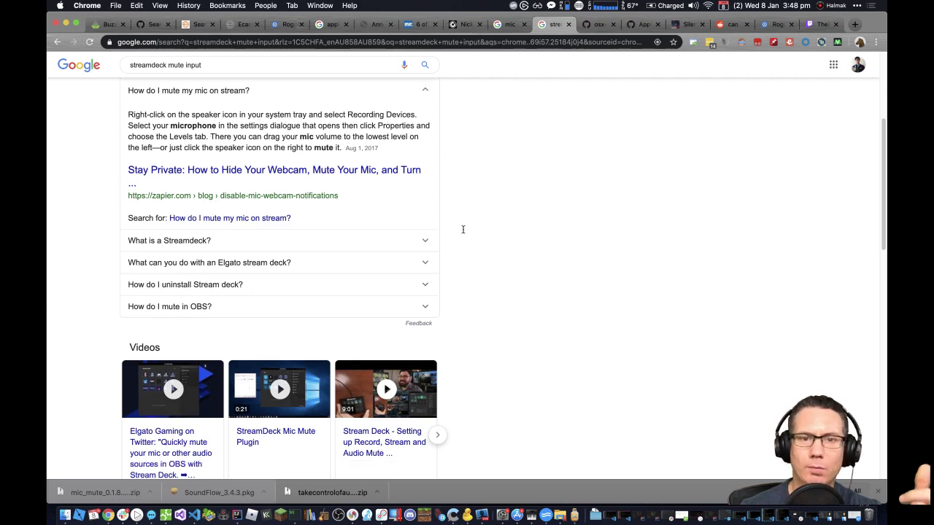
scroll(464, 226, down, 1)
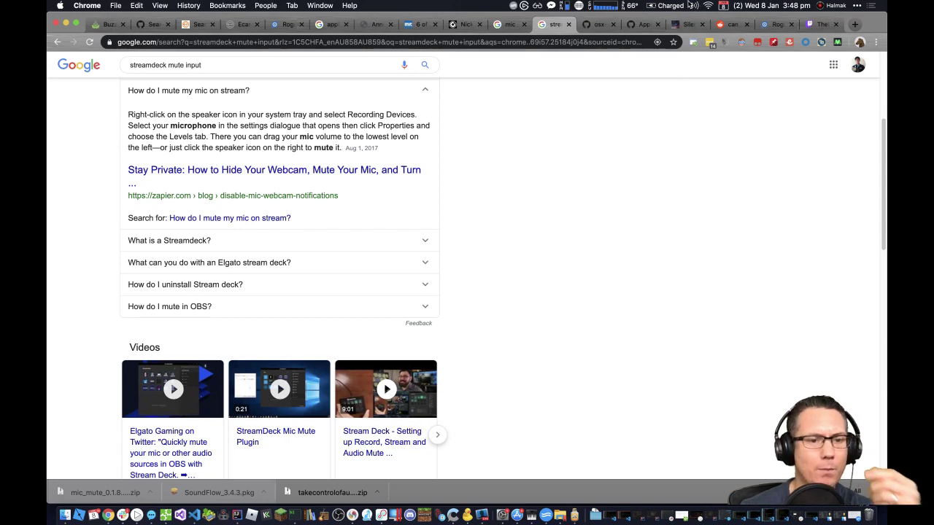
scroll(620, 181, down, 5)
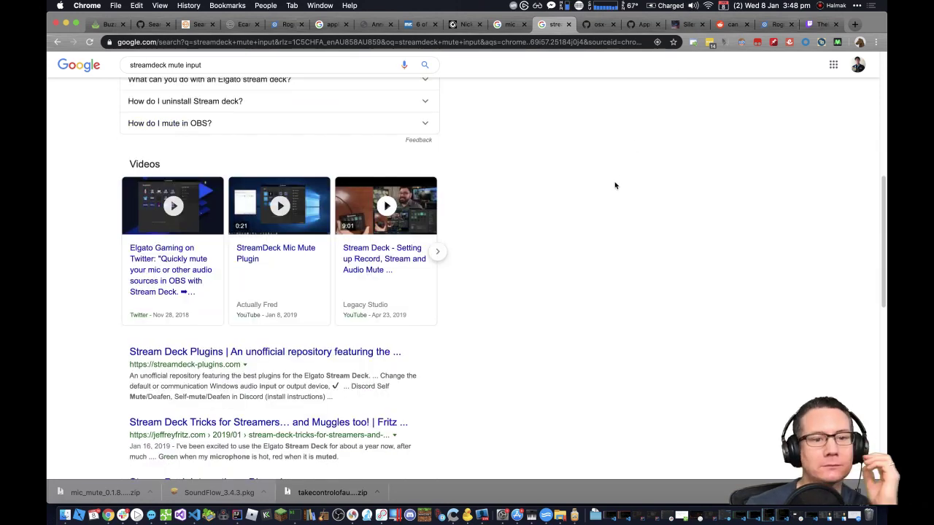
scroll(613, 184, down, 5)
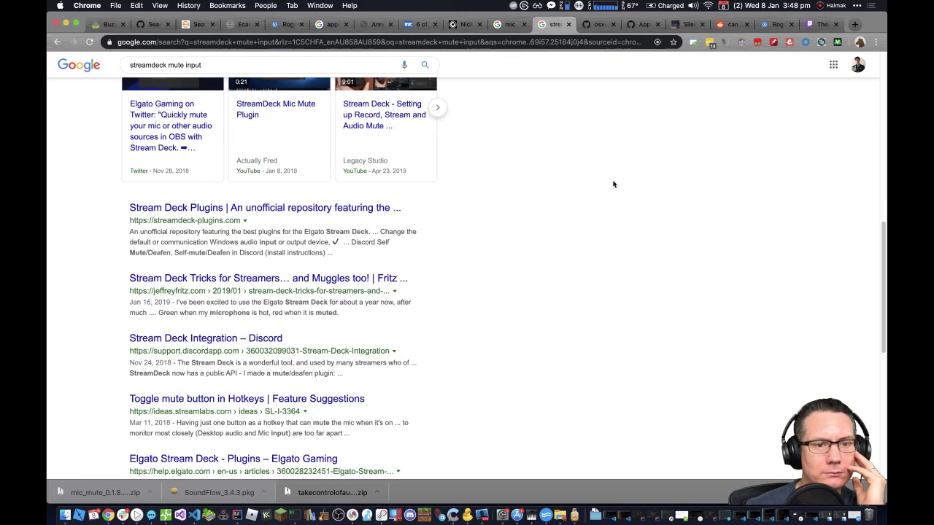
scroll(614, 185, down, 3)
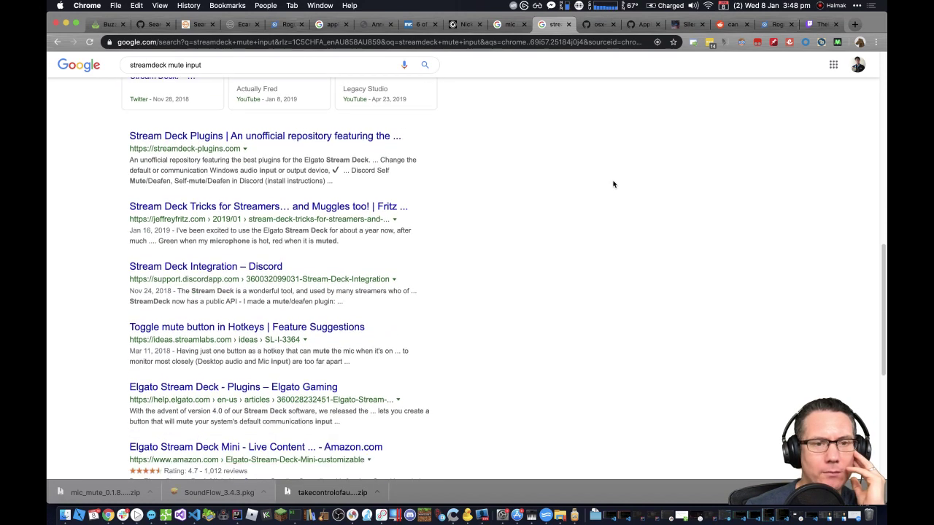
scroll(613, 185, down, 2)
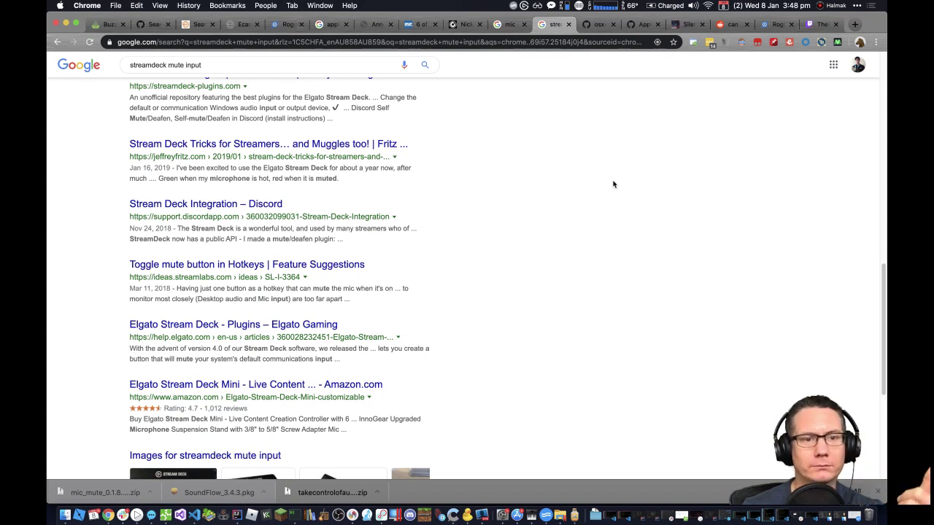
Step: Open the "Stream Deck Tricks for Streamers… and Muggles too!" result in a new tab and switch to it
right_click(234, 153)
key(Escape)
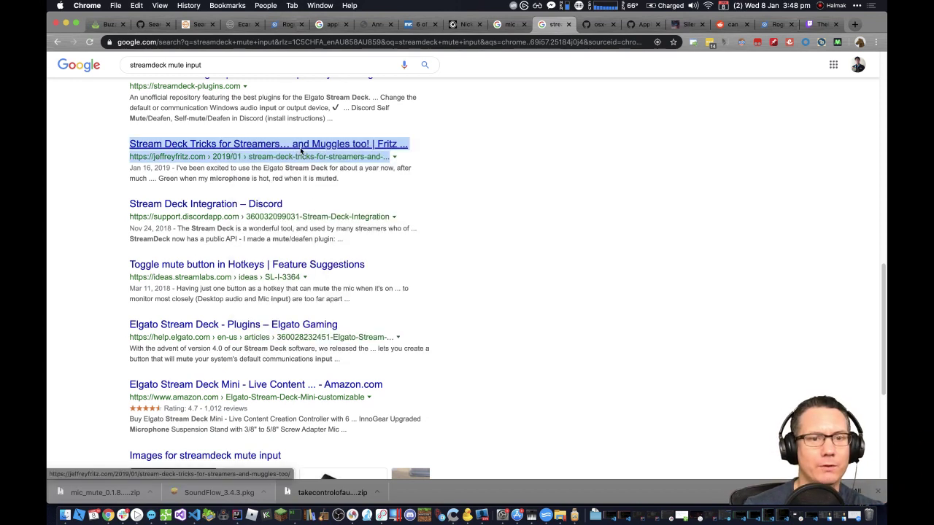
right_click(285, 148)
key(Escape)
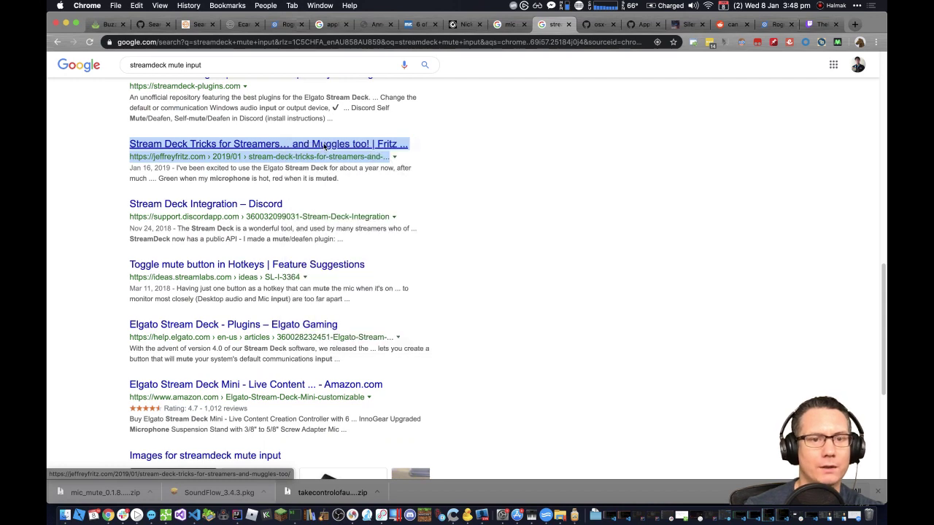
right_click(325, 147)
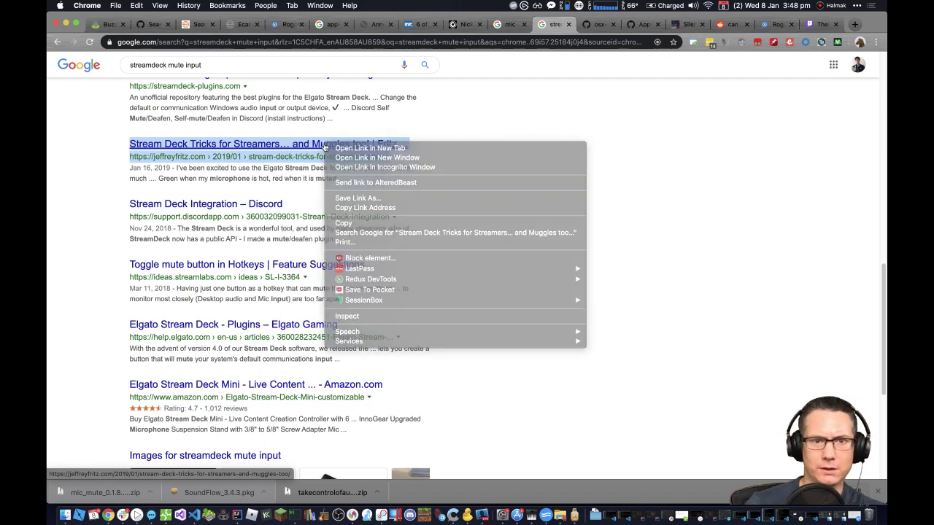
key(Escape)
right_click(325, 147)
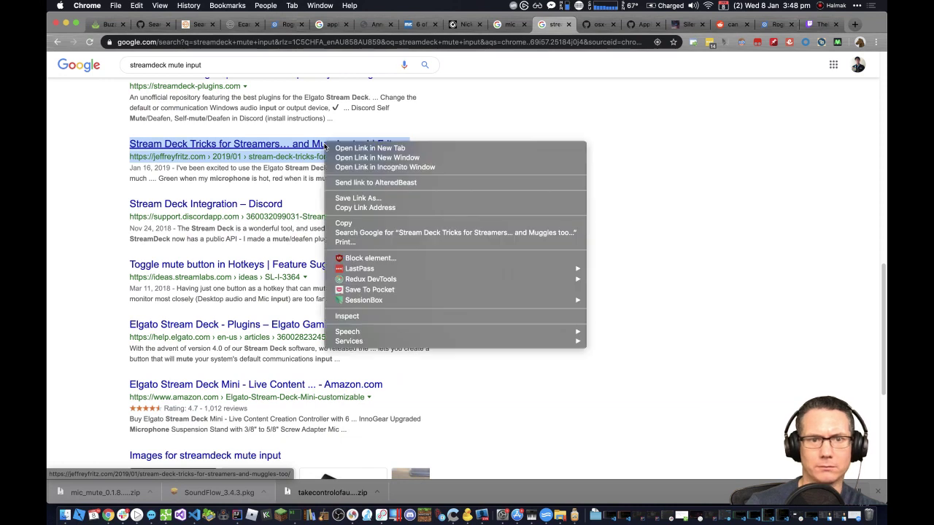
click(368, 148)
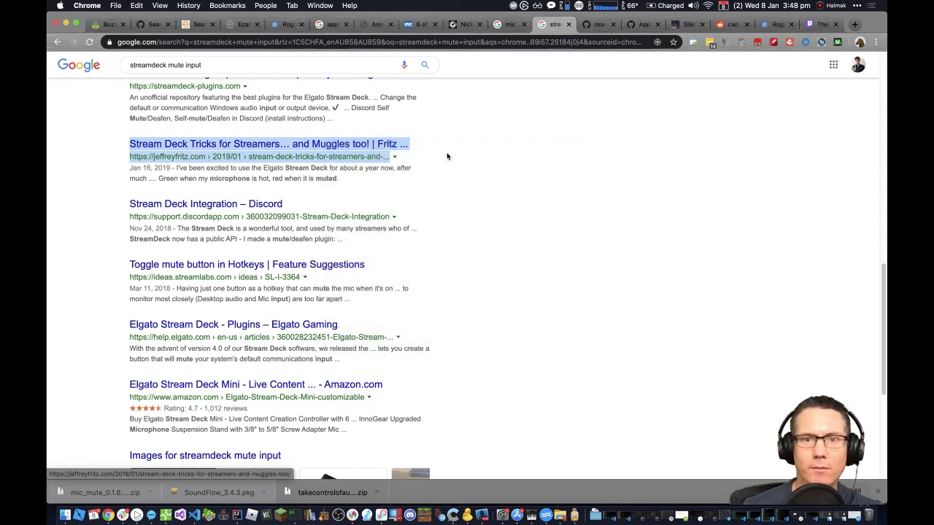
click(568, 25)
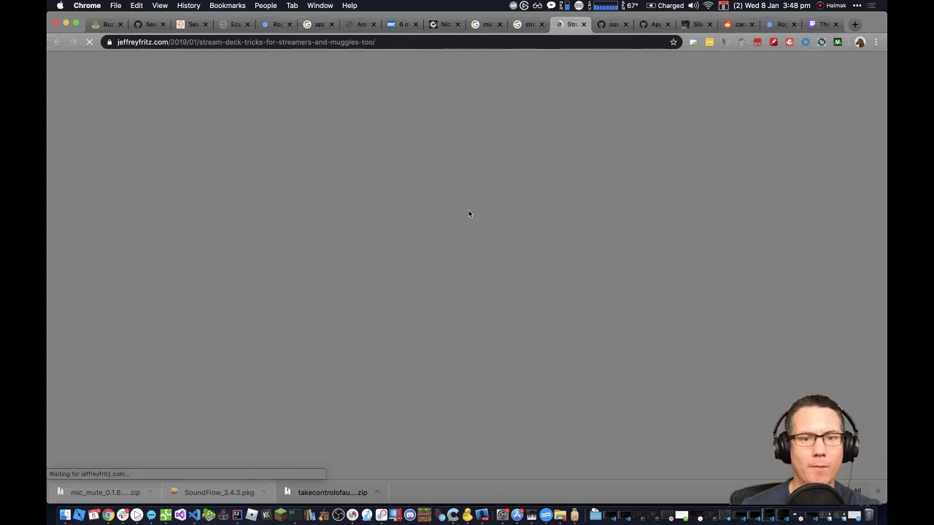
Step: Read the Stream Deck tricks article through to its summary, checking the OBS controls, Multi-Actions and microphone mute button setups
scroll(468, 213, down, 10)
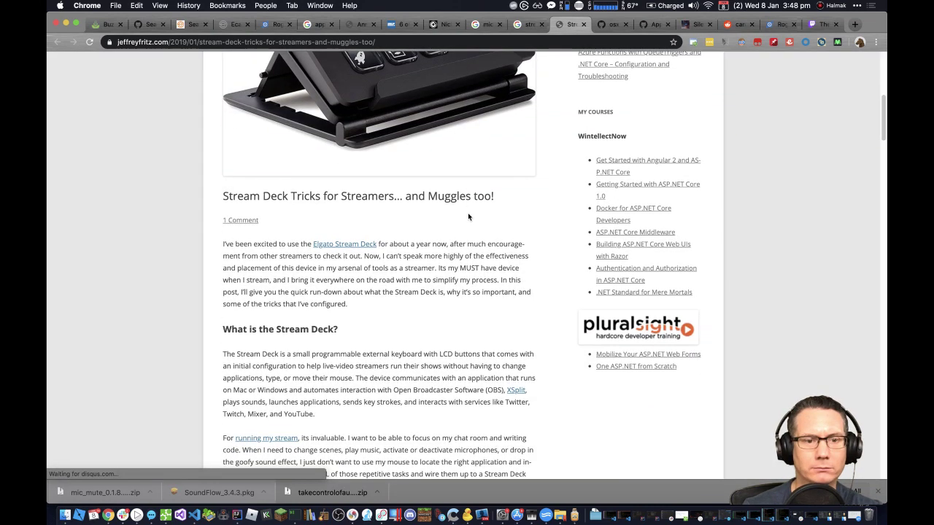
scroll(467, 214, down, 5)
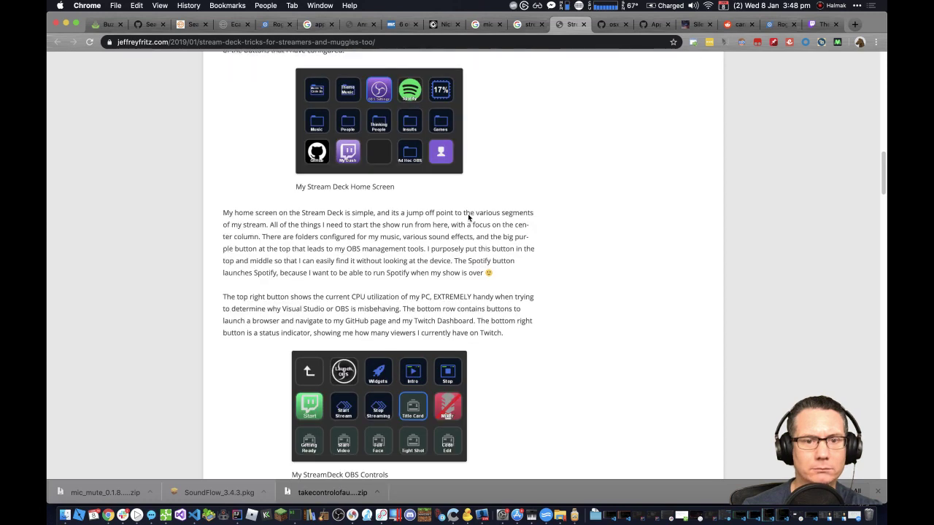
scroll(480, 221, down, 2)
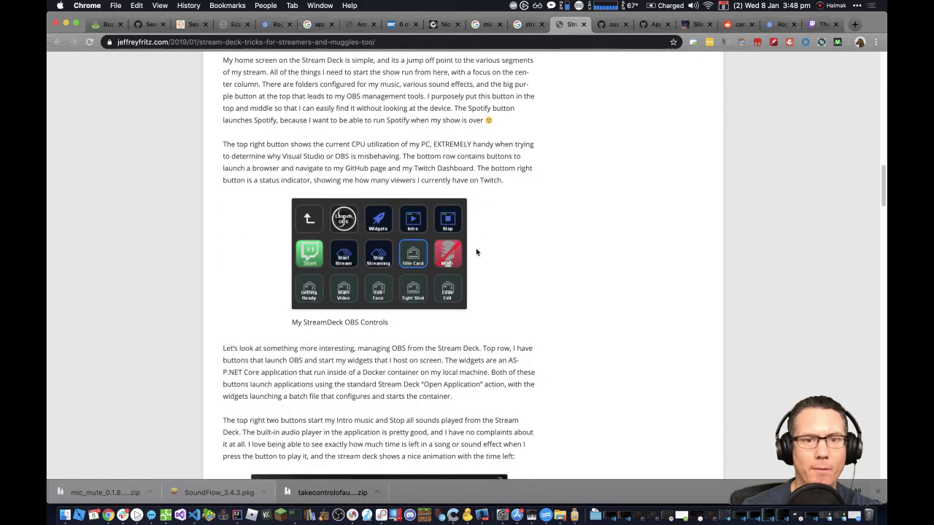
scroll(506, 257, down, 7)
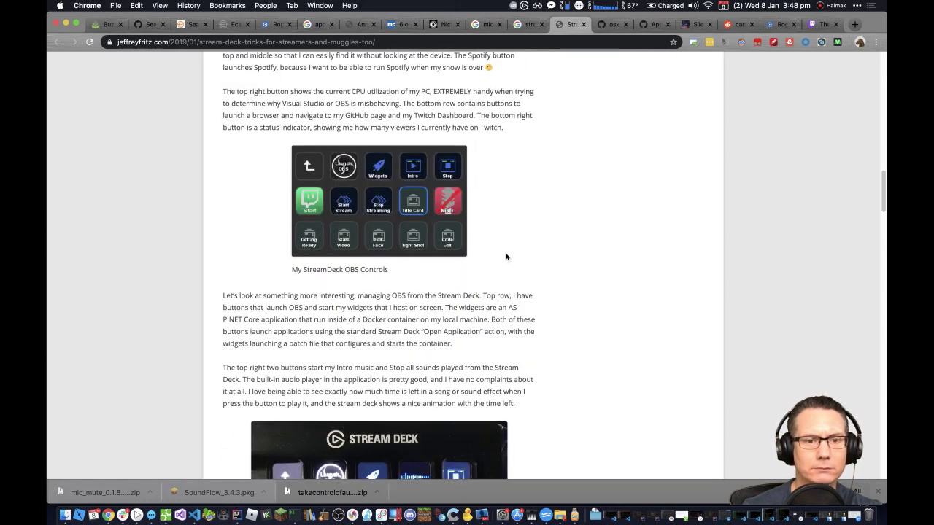
scroll(506, 257, down, 3)
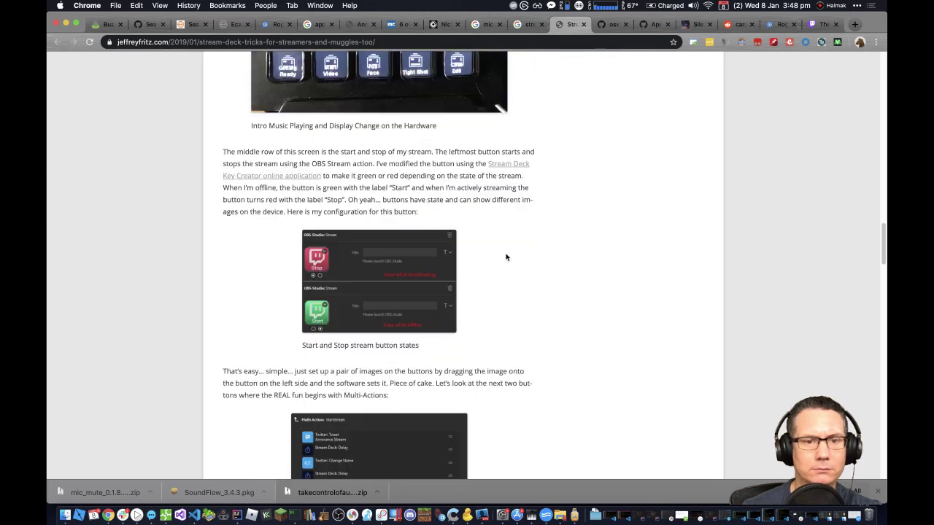
scroll(506, 256, down, 1)
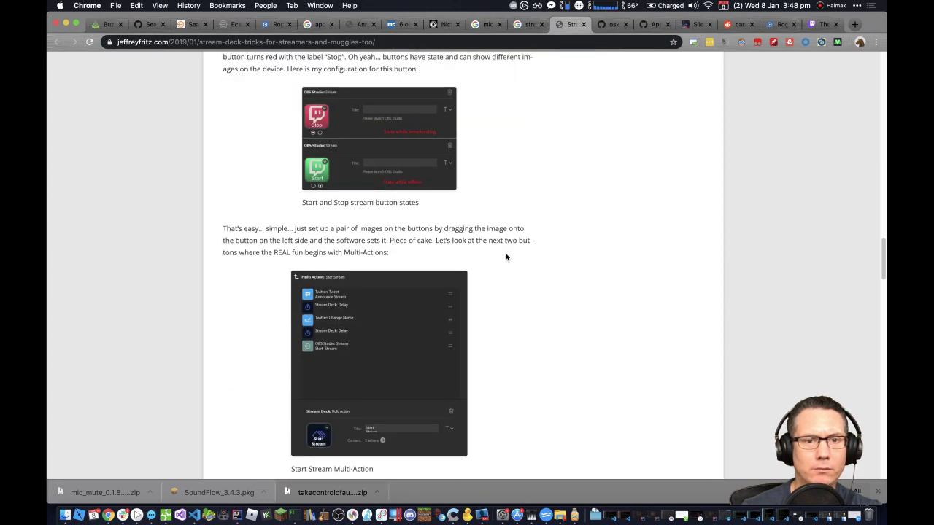
scroll(571, 241, down, 15)
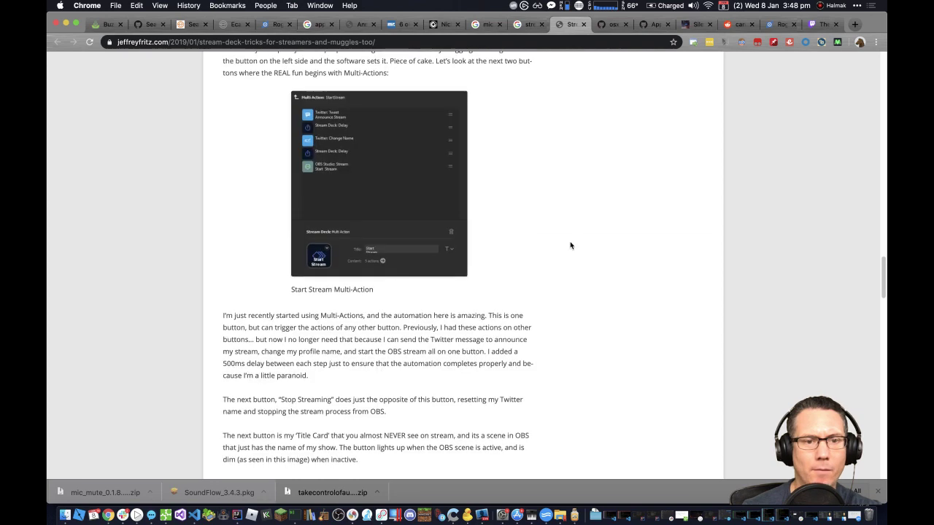
scroll(570, 247, down, 2)
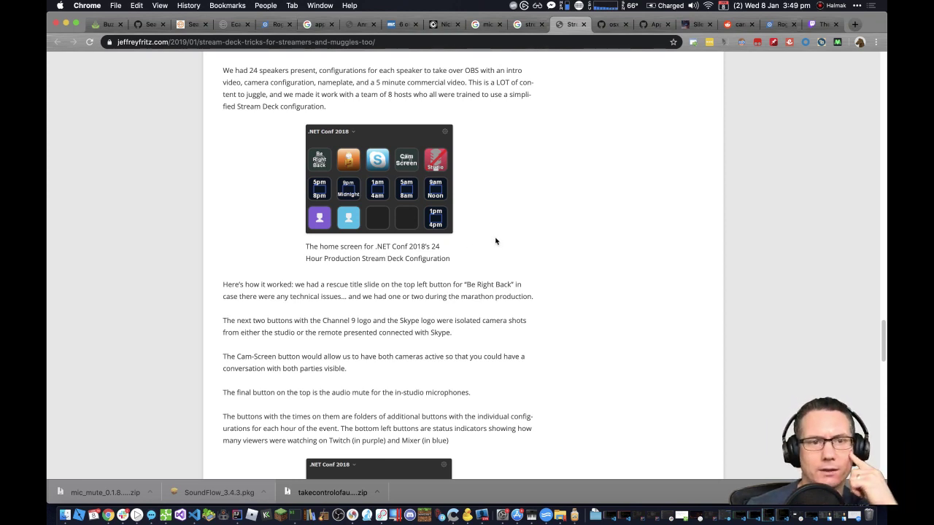
scroll(495, 242, down, 9)
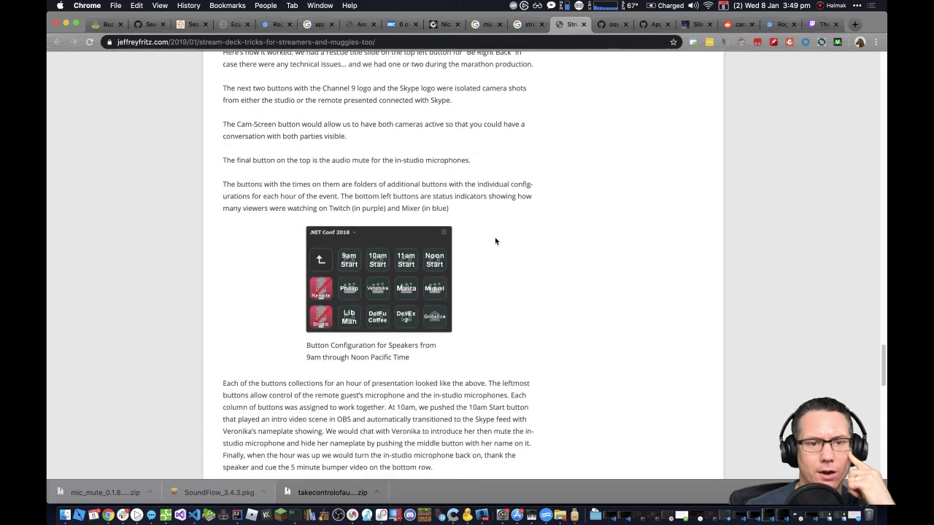
scroll(495, 242, down, 14)
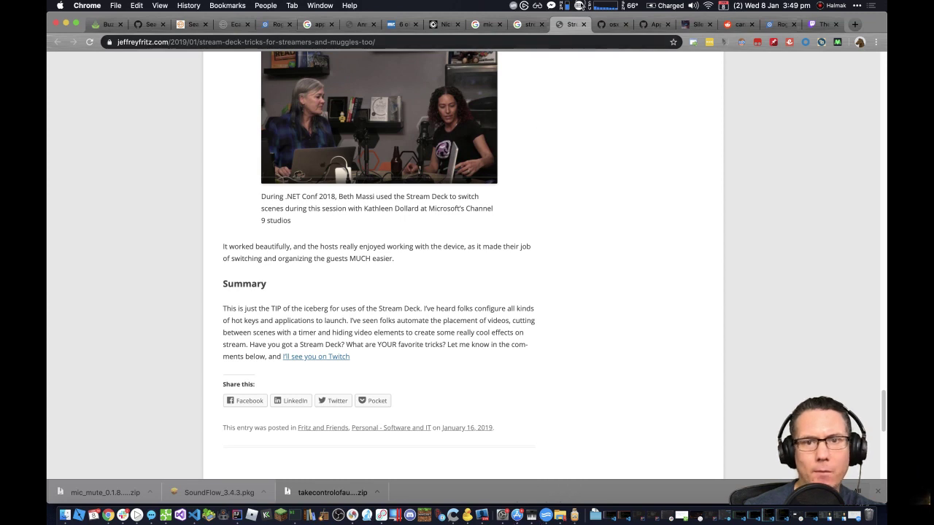
Step: Bring up the Stream Deck configuration and check both the Mute and Unmute states of the Ecamm Live mute key
click(581, 7)
click(621, 17)
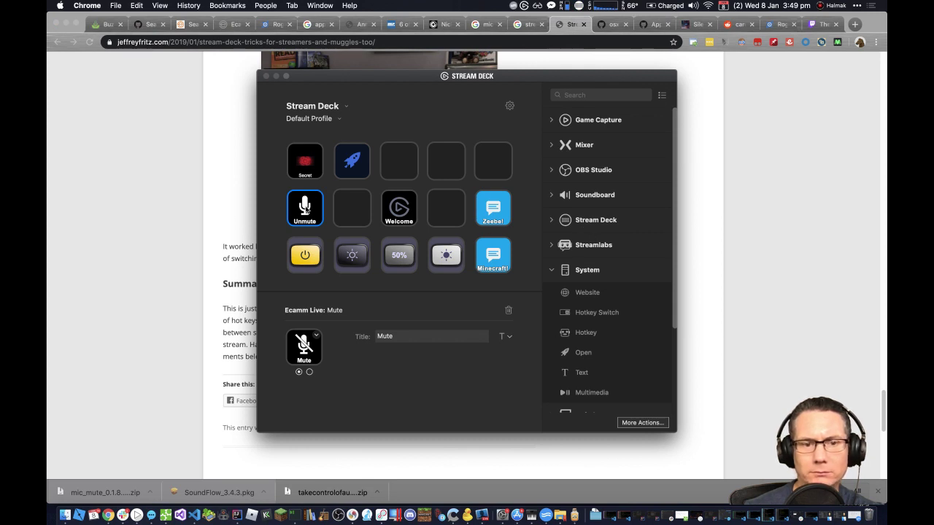
click(310, 372)
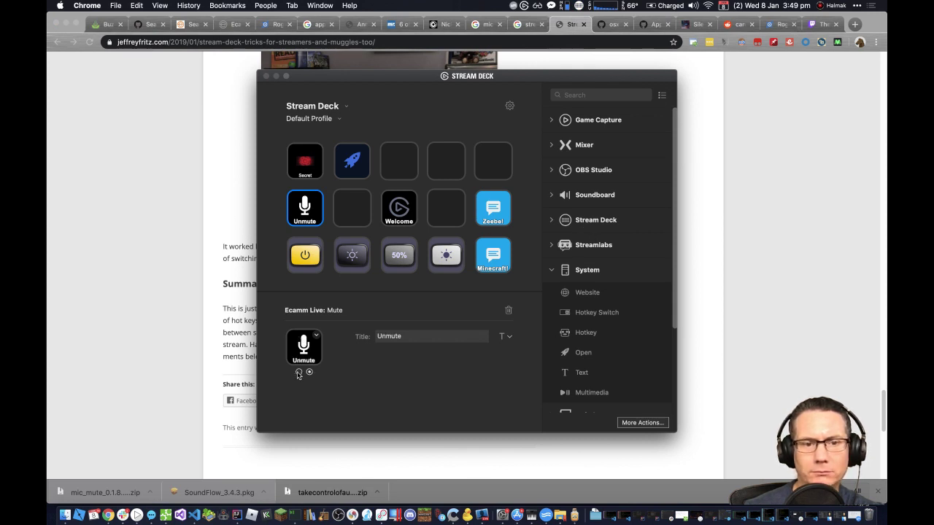
click(298, 373)
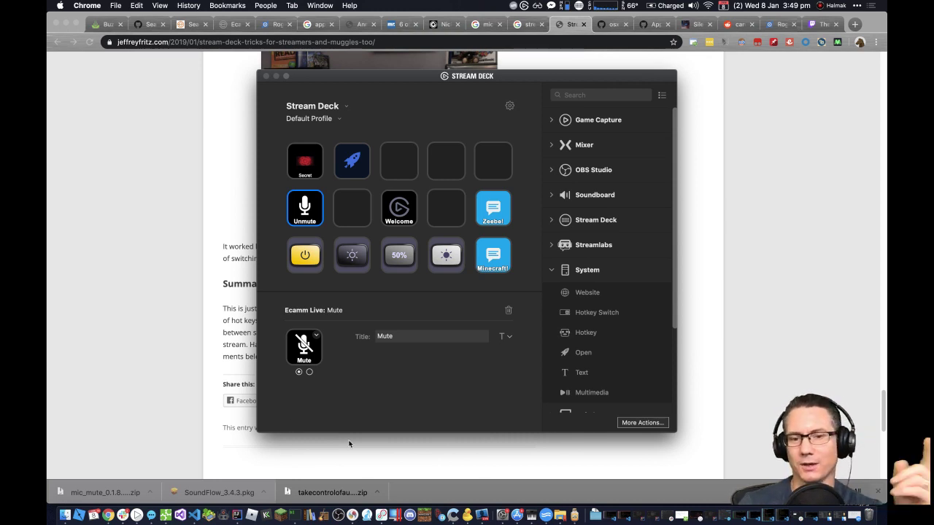
Step: Switch to Audio Hijack, dismiss the USB Audio CODEC settings and inspect the Ducking block's settings in the Podcast session
click(574, 517)
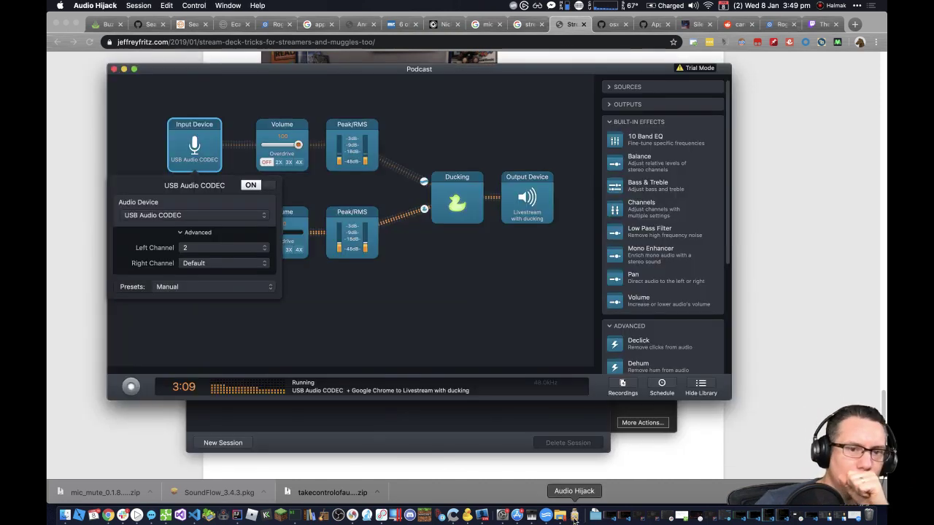
click(381, 302)
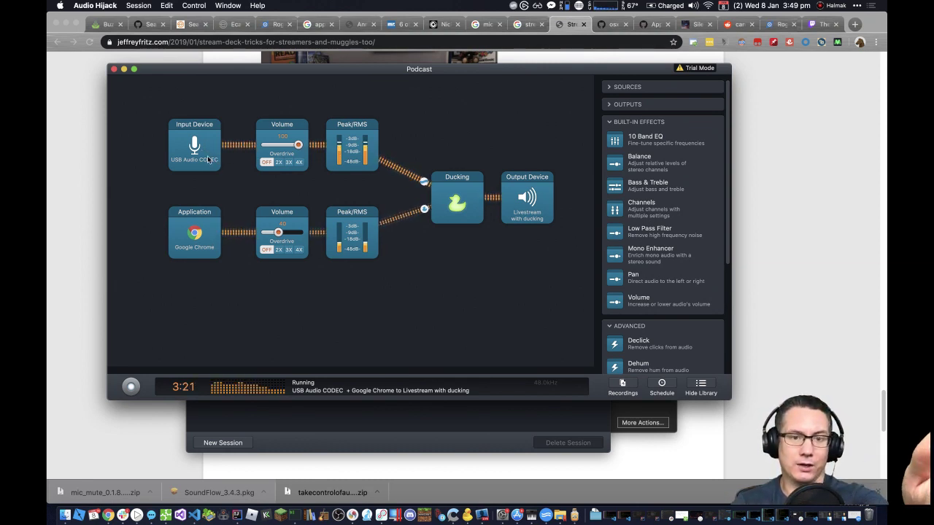
click(467, 206)
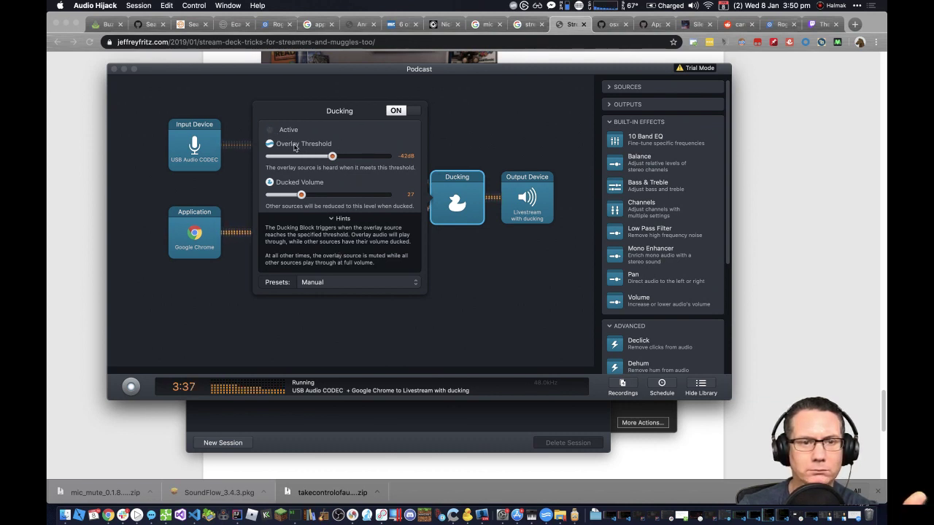
click(499, 294)
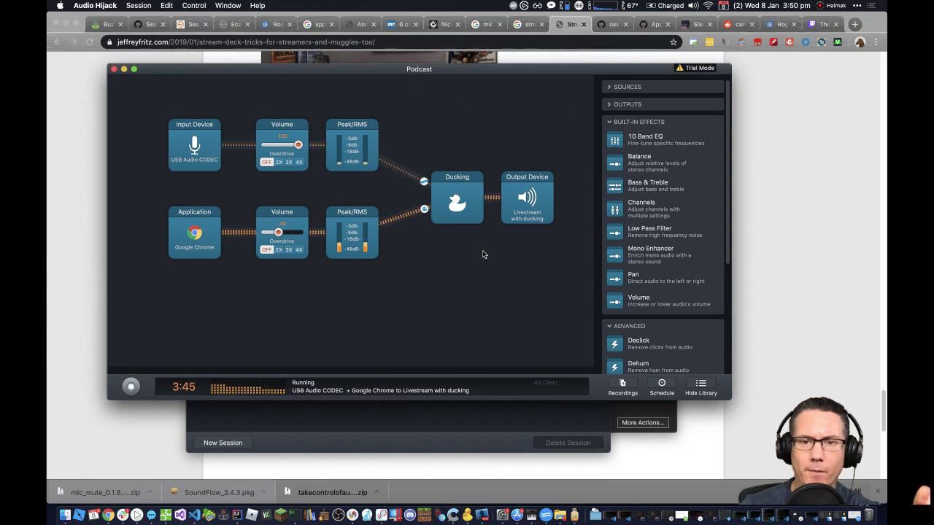
Step: Look through the Audio Hijack block library, covering the built-in and advanced blocks and expanding the Audio Unit Effects
scroll(655, 299, down, 5)
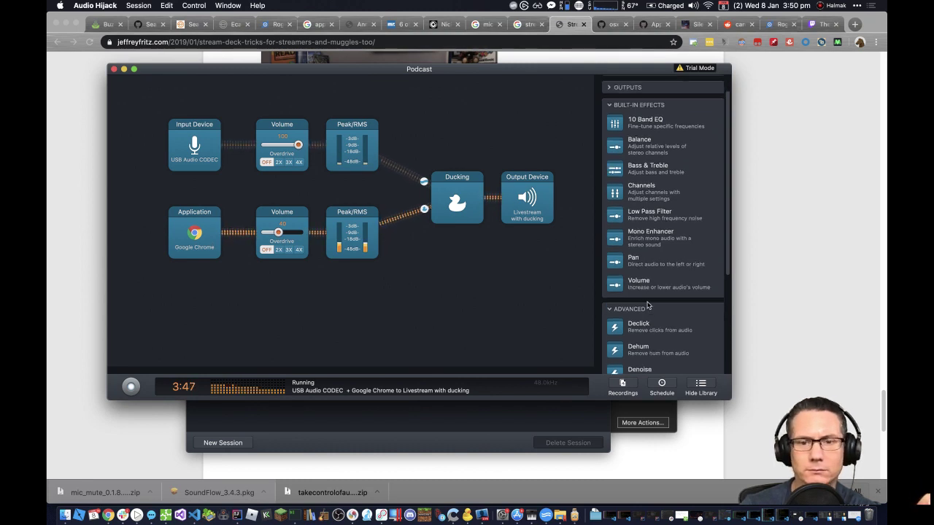
scroll(648, 304, down, 4)
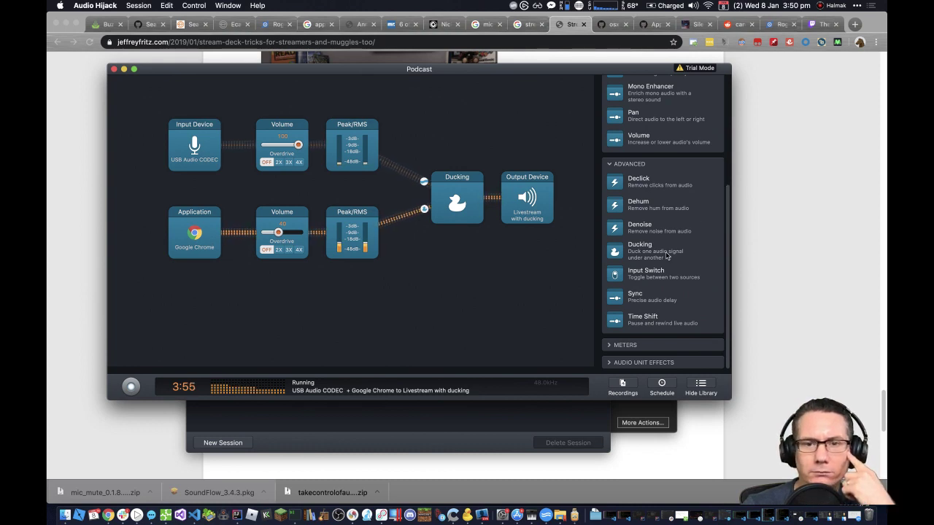
click(633, 362)
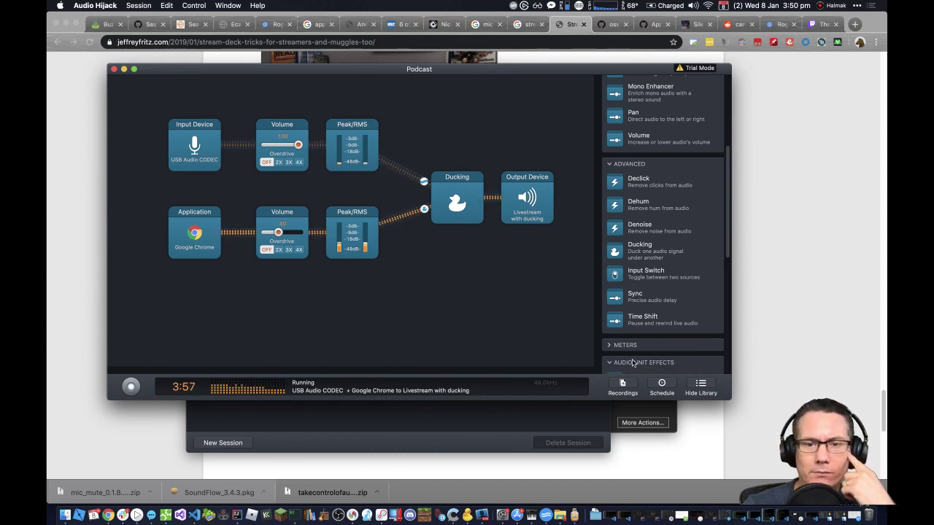
scroll(659, 330, down, 6)
scroll(658, 330, down, 15)
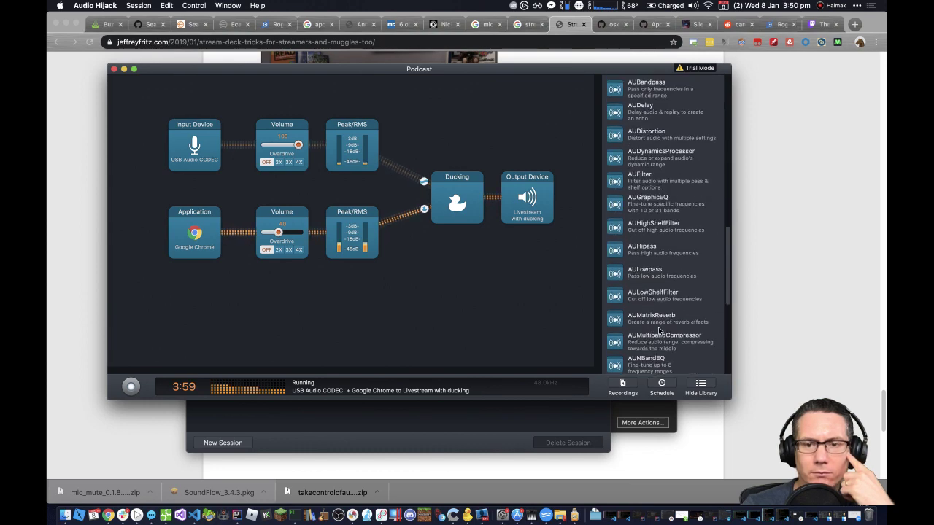
Step: Return to the Stream Deck tricks article in Chrome and review it from the summary back up to the home screen and OBS controls
click(815, 296)
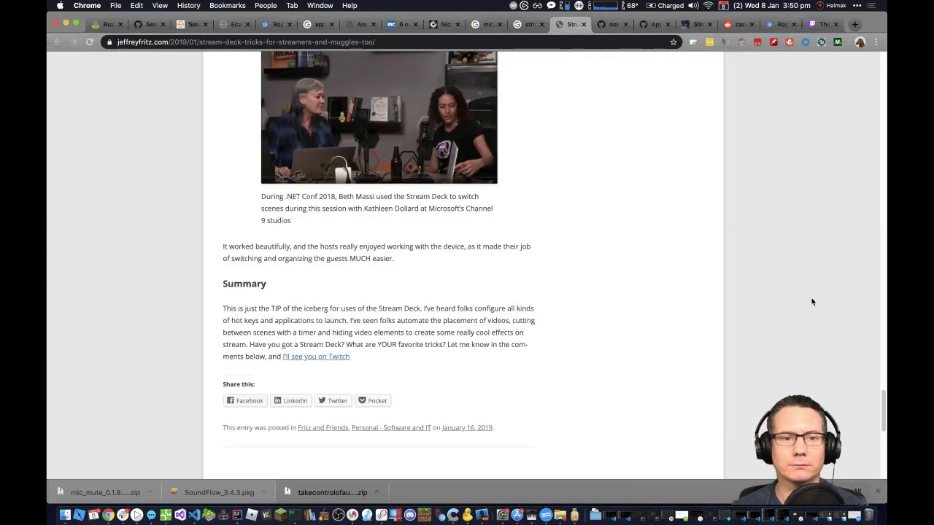
scroll(481, 317, down, 1)
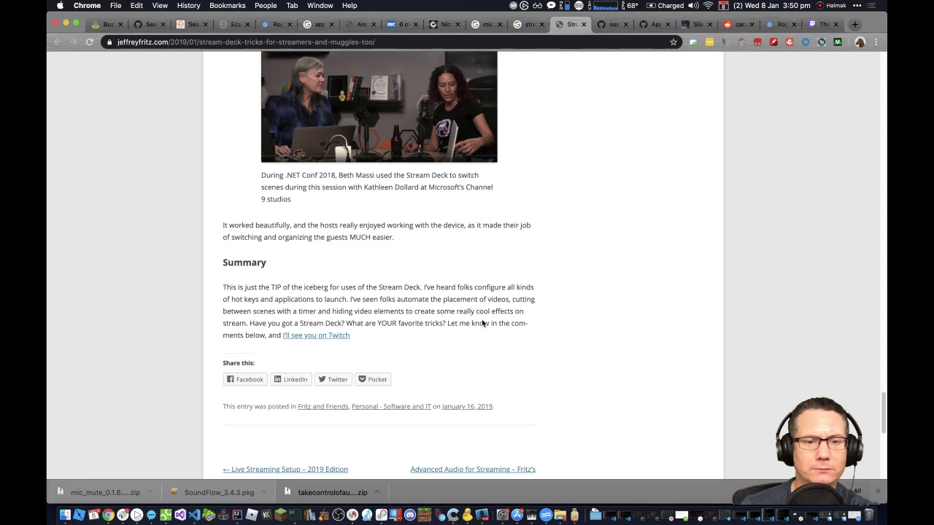
scroll(482, 321, down, 1)
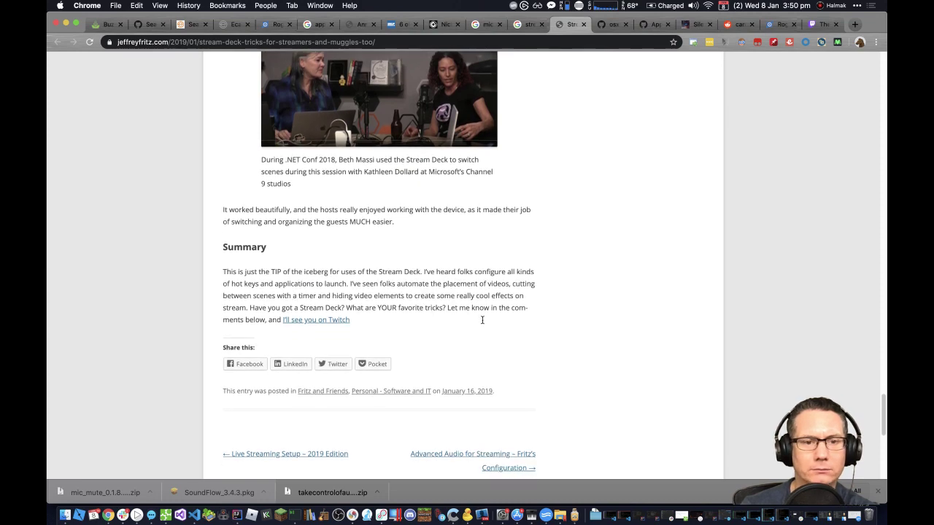
scroll(482, 320, up, 15)
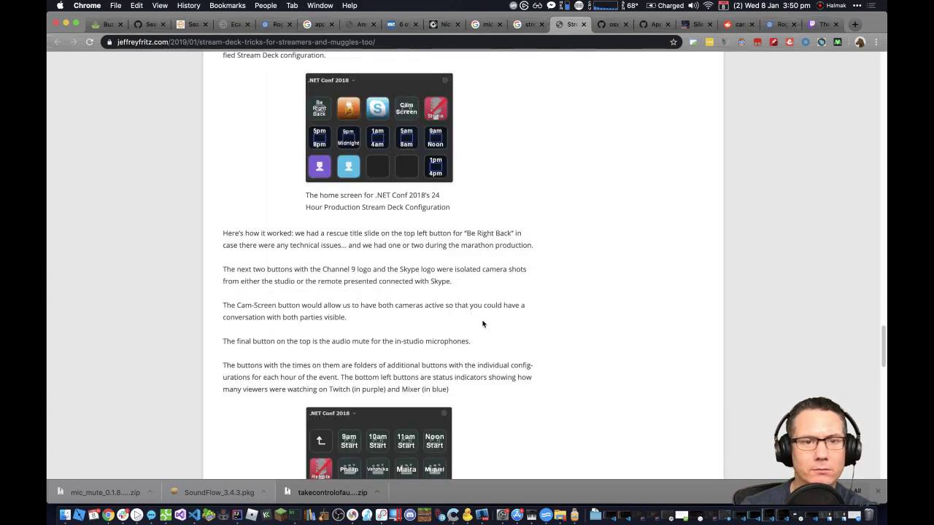
scroll(482, 324, up, 20)
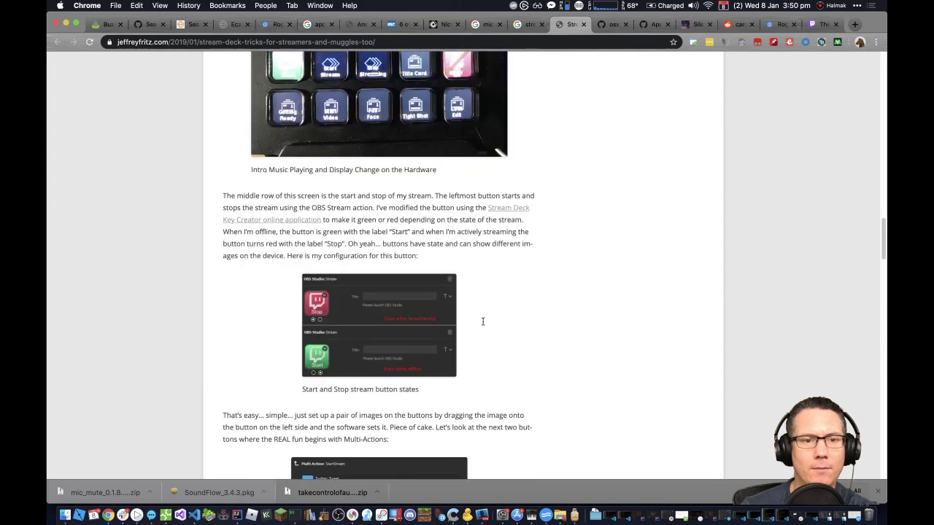
scroll(482, 323, up, 15)
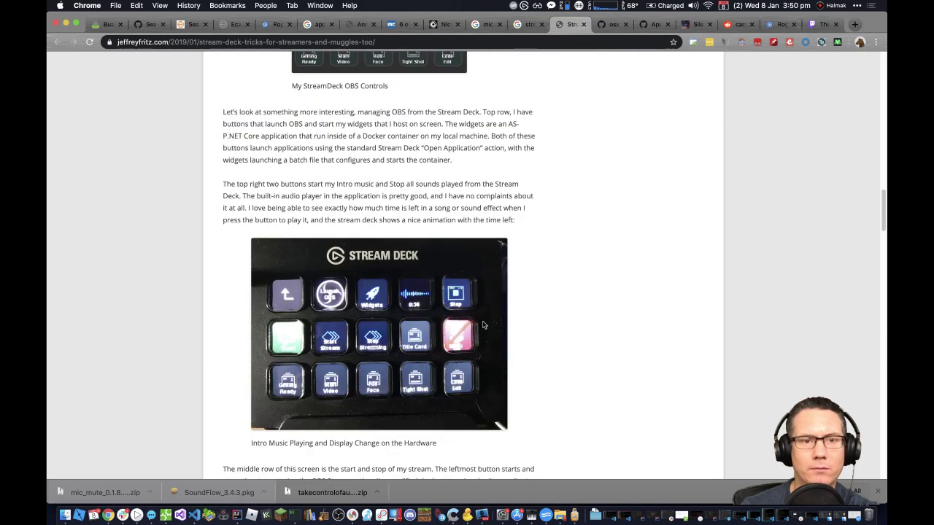
scroll(482, 324, up, 15)
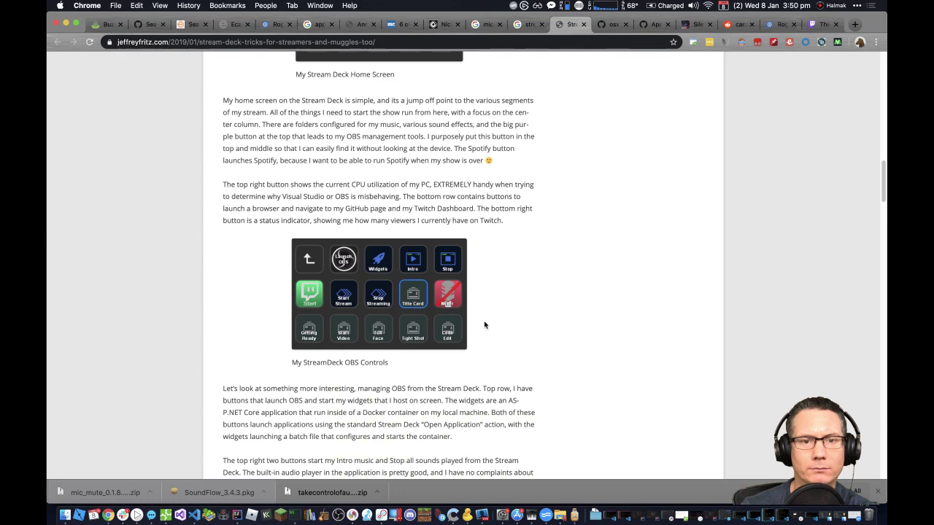
scroll(485, 325, up, 4)
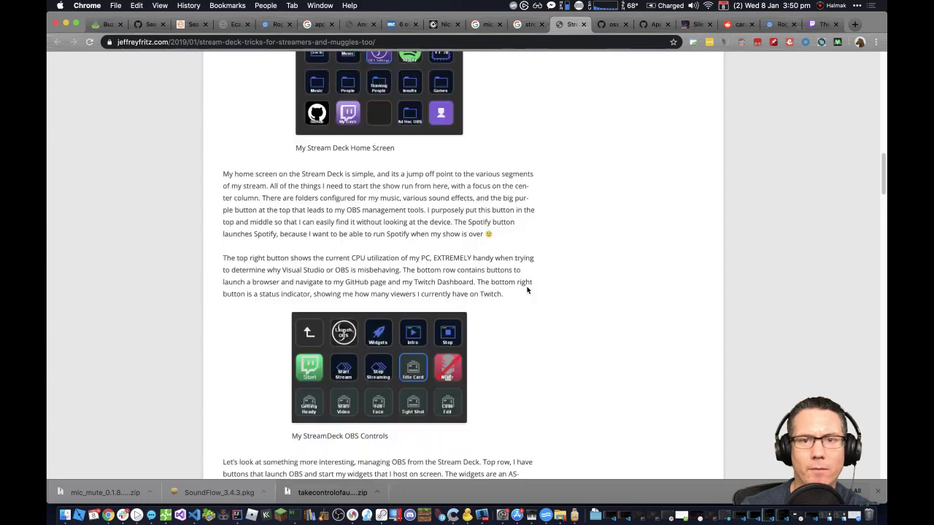
Step: Revisit the "streamdeck mute input" search results and the osx-volume index.js source on GitHub
click(528, 26)
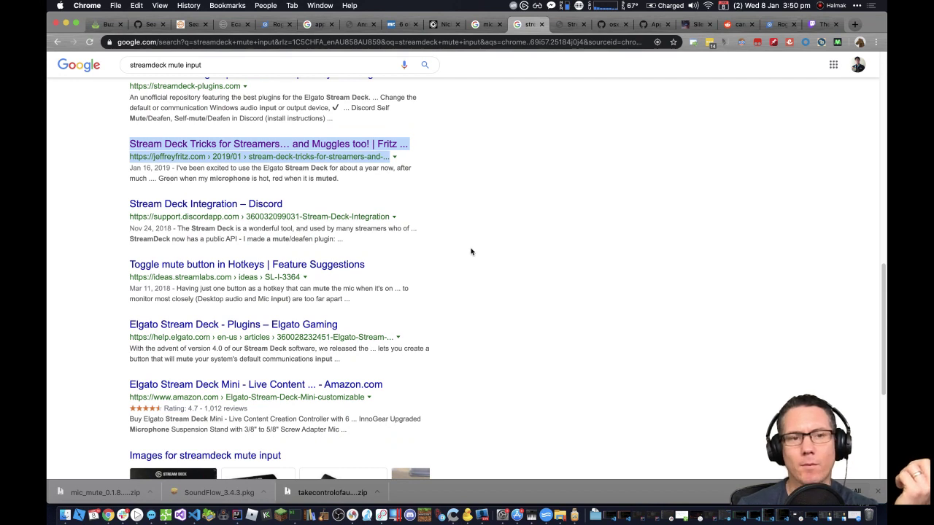
click(562, 27)
click(611, 26)
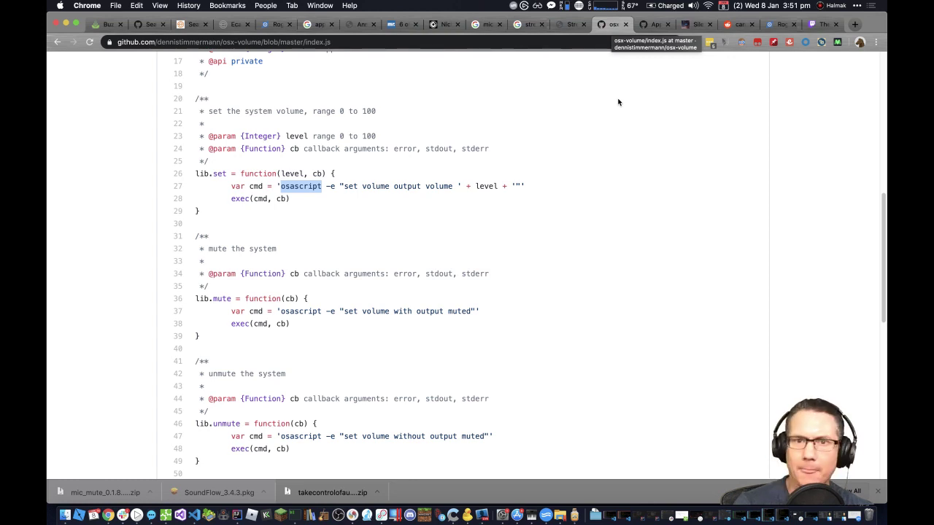
Step: Search Google for "lua mac automation" in place of the "streamdeck mute input" results
click(531, 26)
click(359, 42)
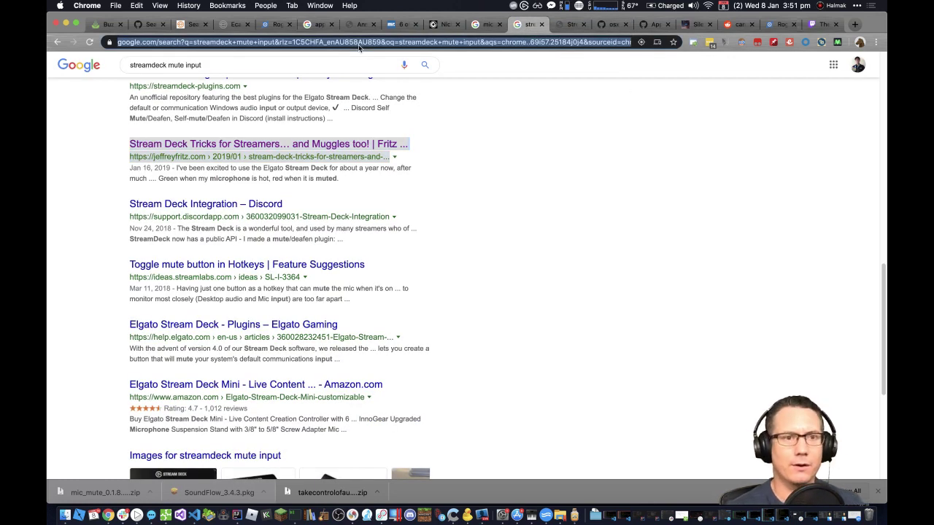
text(lua)
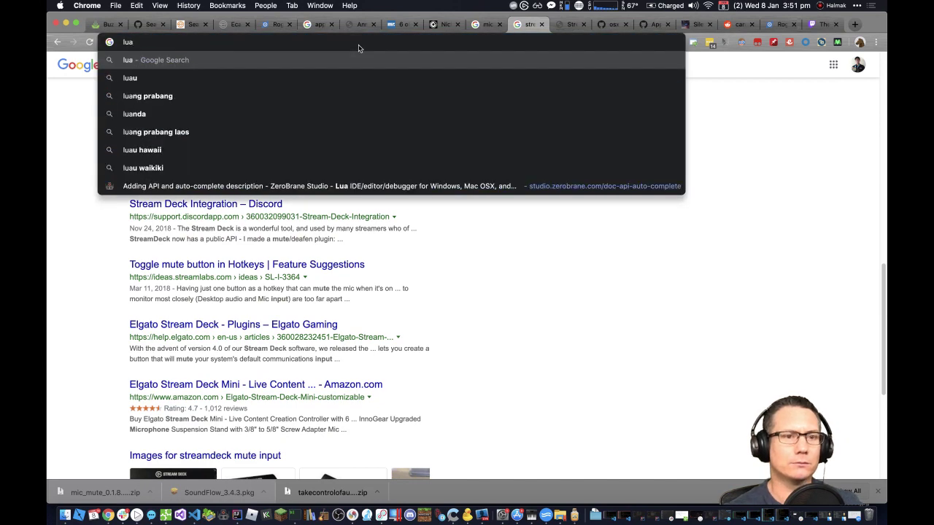
text( mac au)
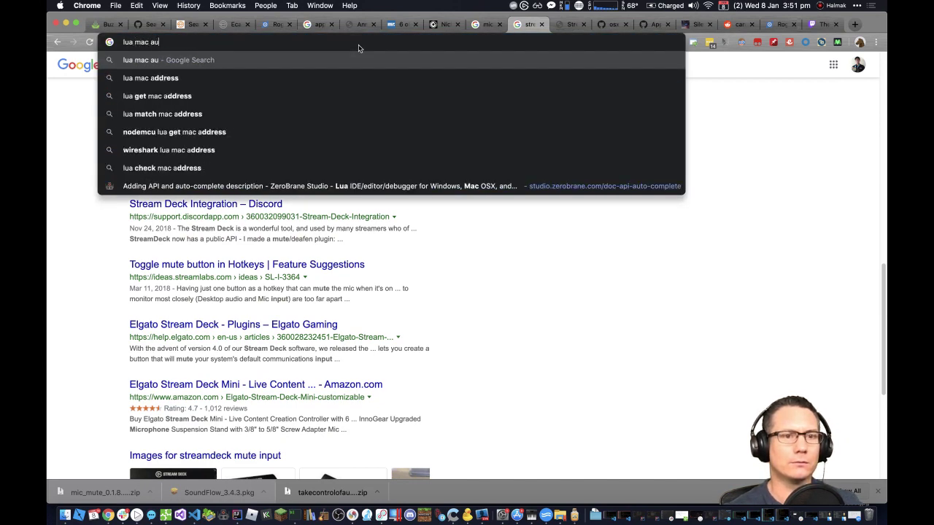
text(tomatio)
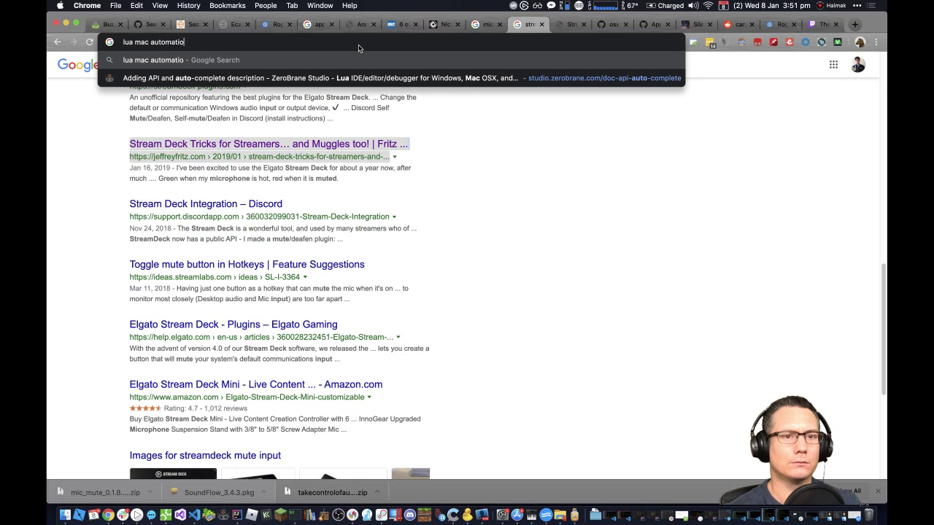
text(n)
key(Return)
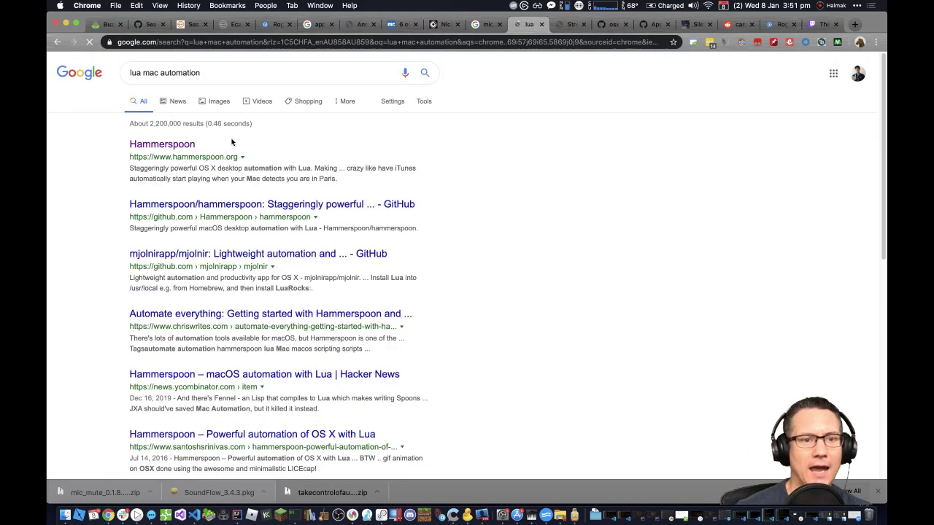
Step: Open the Hammerspoon website from the results and read through its home page
click(188, 144)
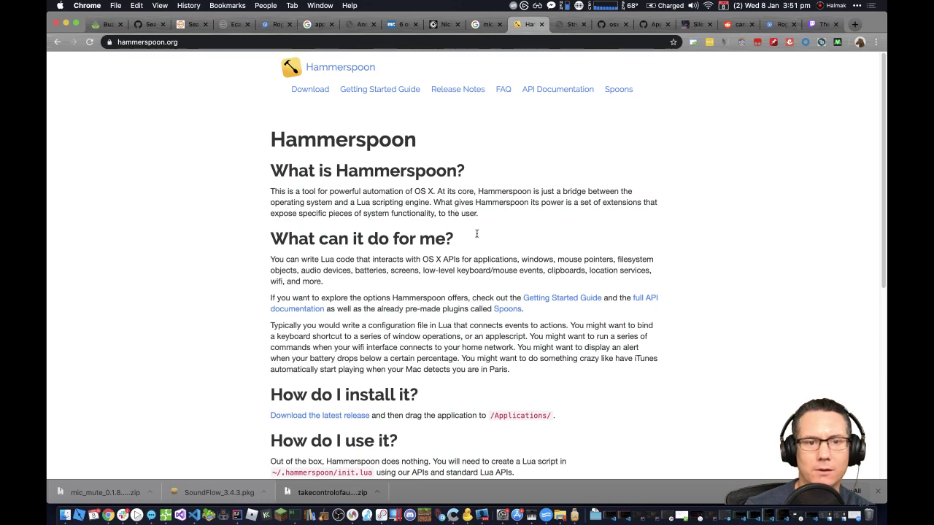
scroll(476, 234, down, 8)
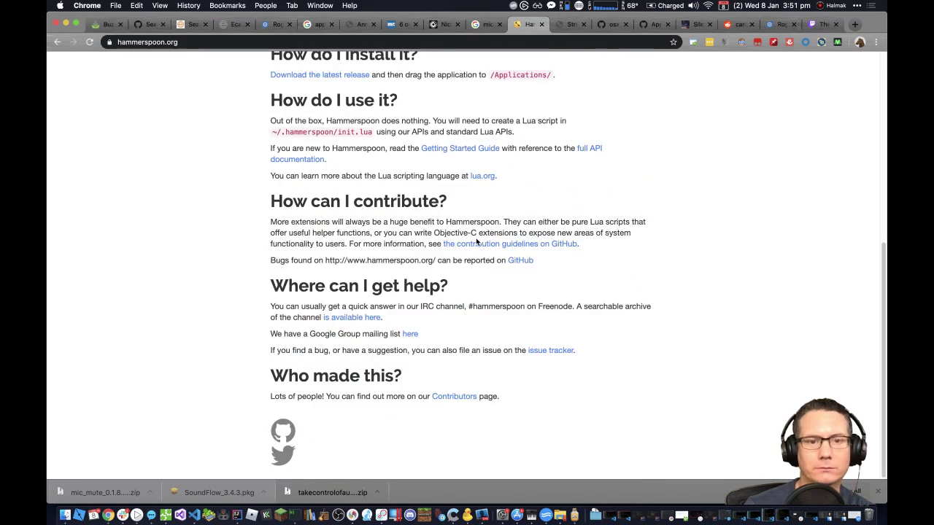
scroll(476, 243, up, 8)
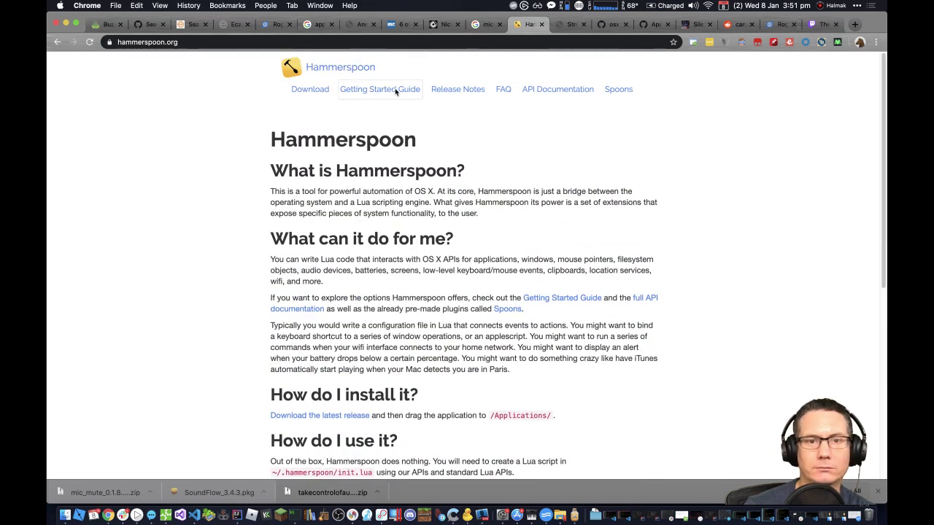
Step: Browse Hammerspoon's API documentation for the hs.audiodevice module and bring up its inputMuted method
click(396, 90)
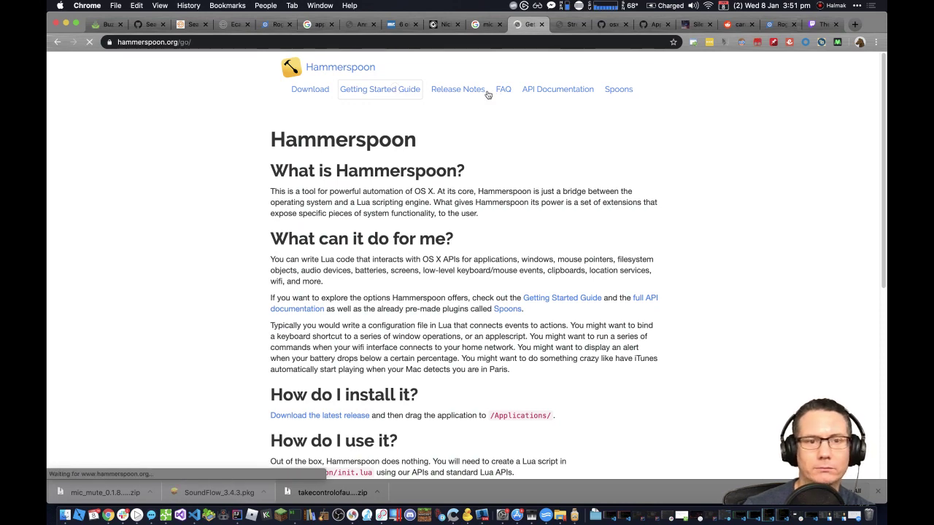
click(552, 93)
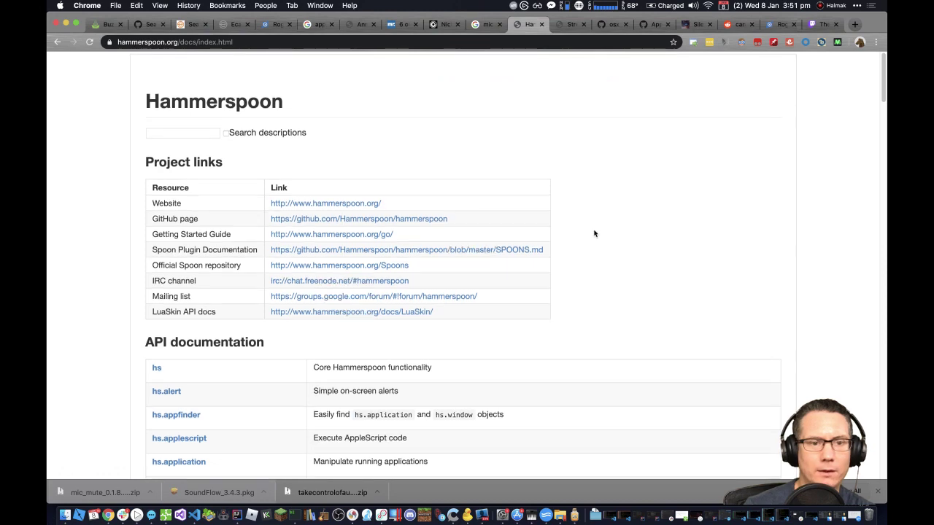
scroll(592, 232, down, 5)
scroll(594, 233, down, 2)
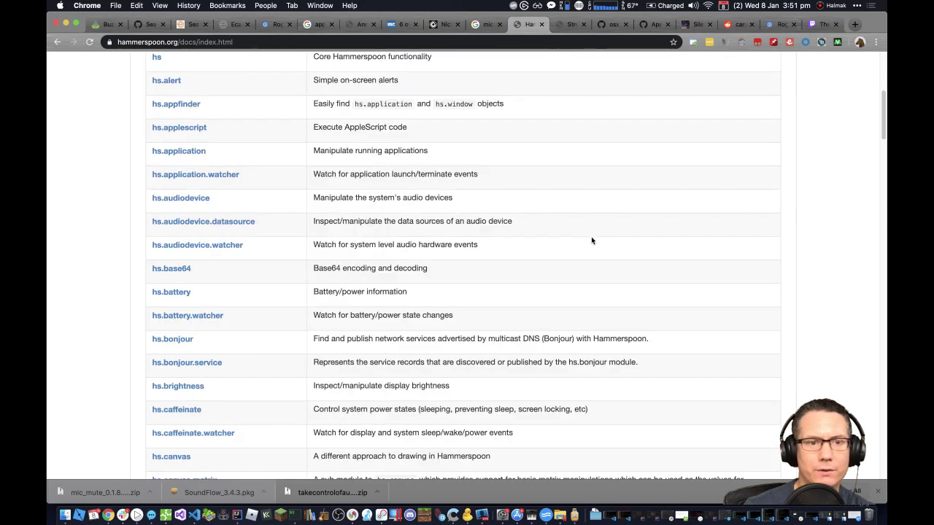
scroll(591, 241, down, 2)
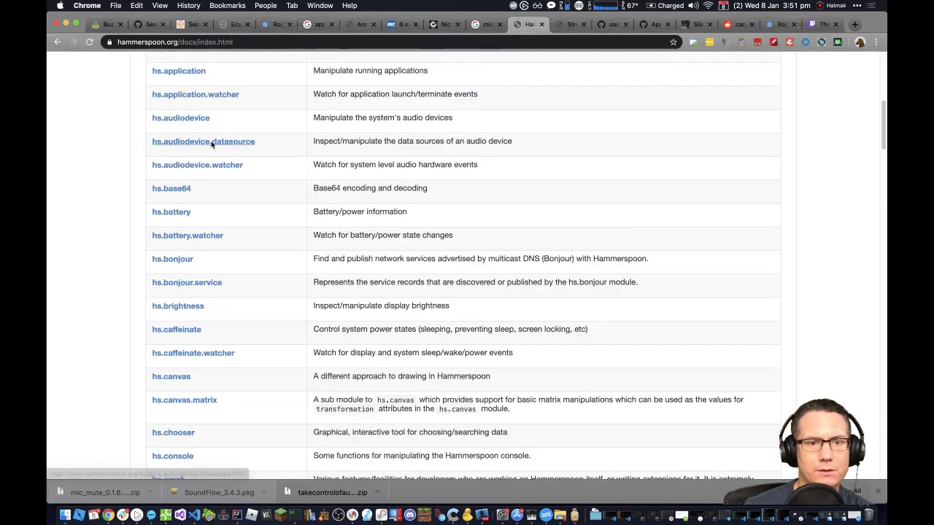
click(179, 118)
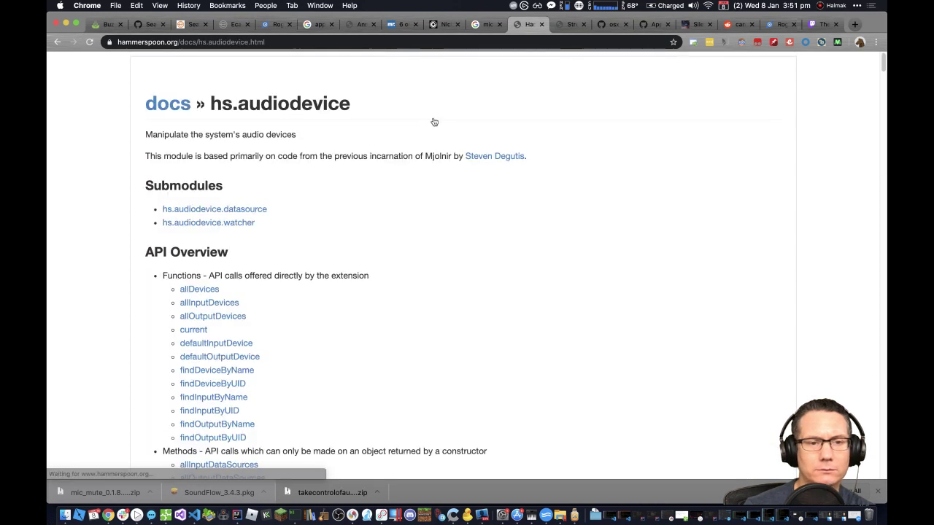
scroll(450, 235, down, 5)
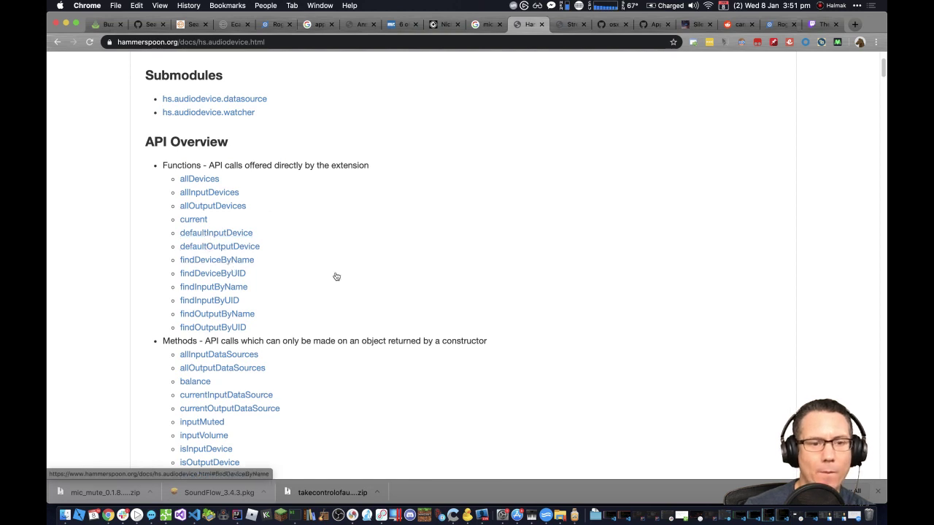
scroll(336, 277, down, 4)
click(207, 295)
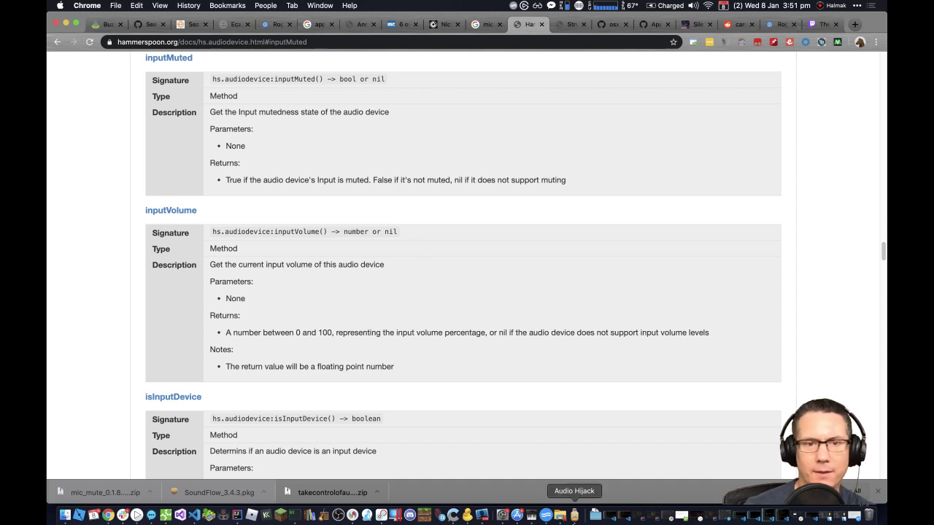
Step: Switch to Audio Hijack and look back through the Podcast session's block library from the Audio Unit Effects to the built-in effects
click(574, 515)
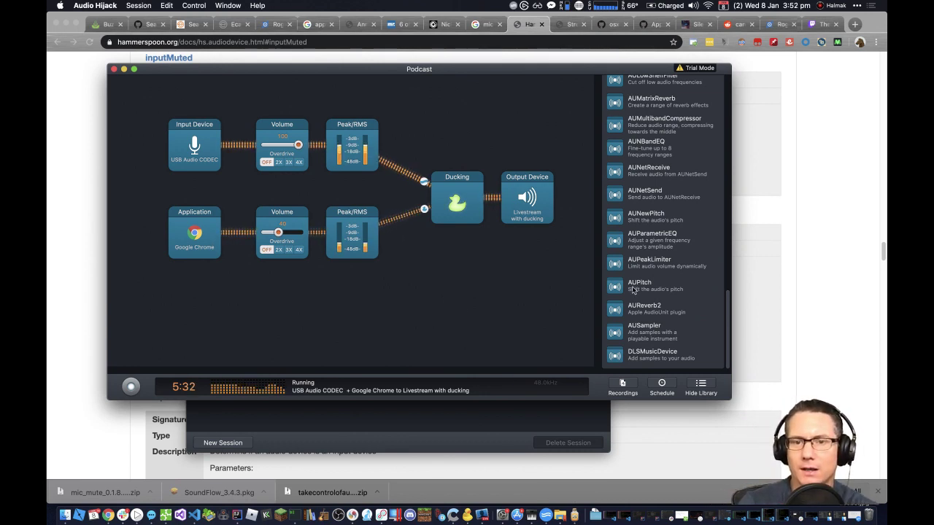
scroll(653, 228, up, 15)
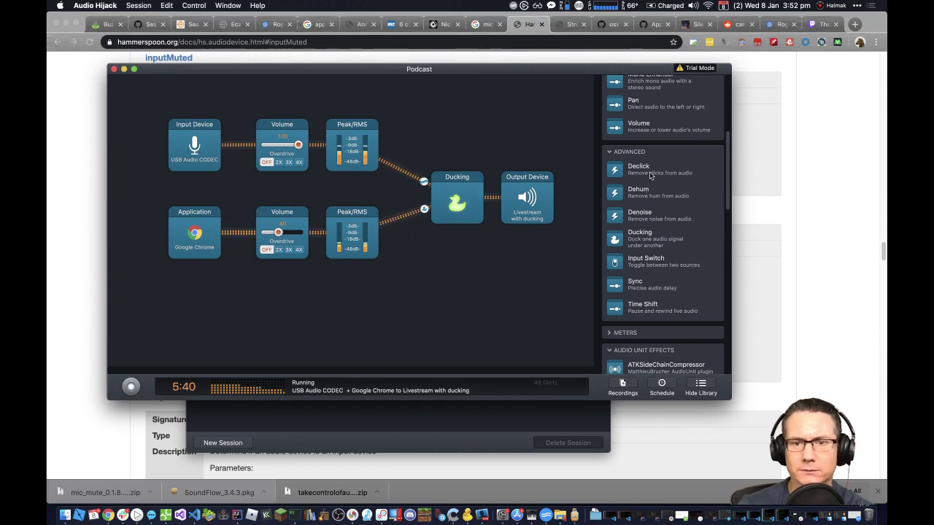
scroll(647, 278, up, 10)
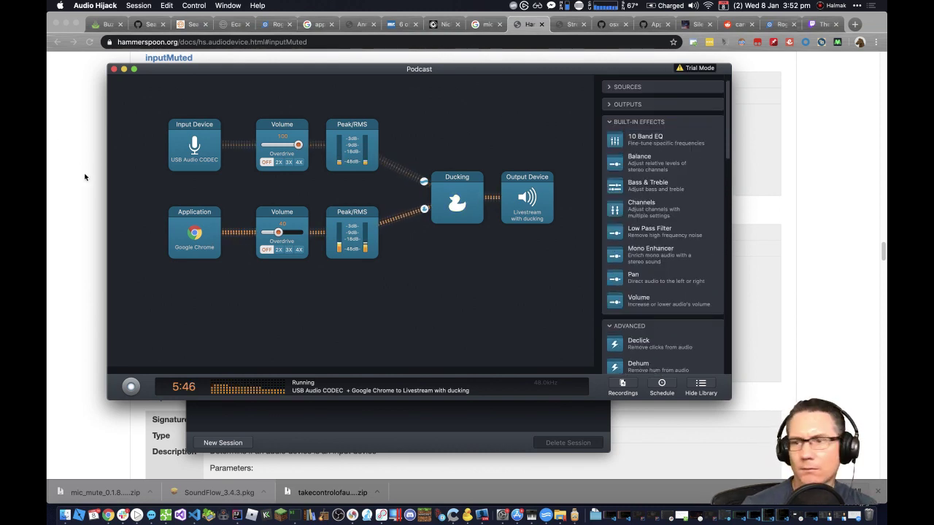
Step: Return to the Hammerspoon documentation in Chrome and review the hs.audiodevice overview and the main API index
click(78, 327)
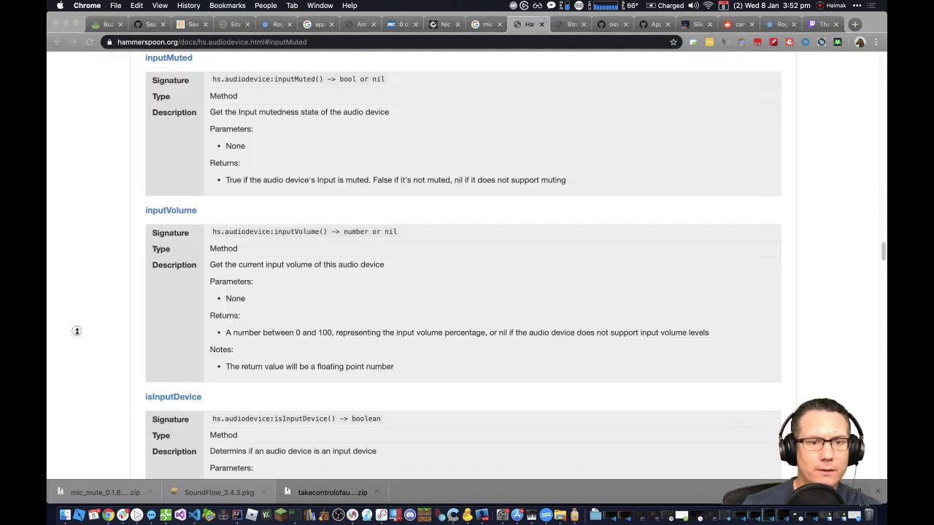
scroll(307, 333, up, 20)
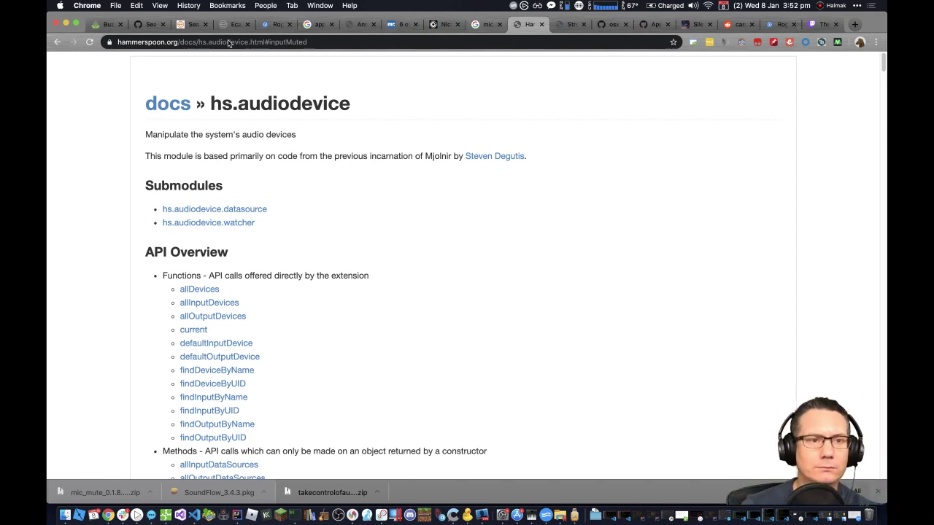
click(58, 42)
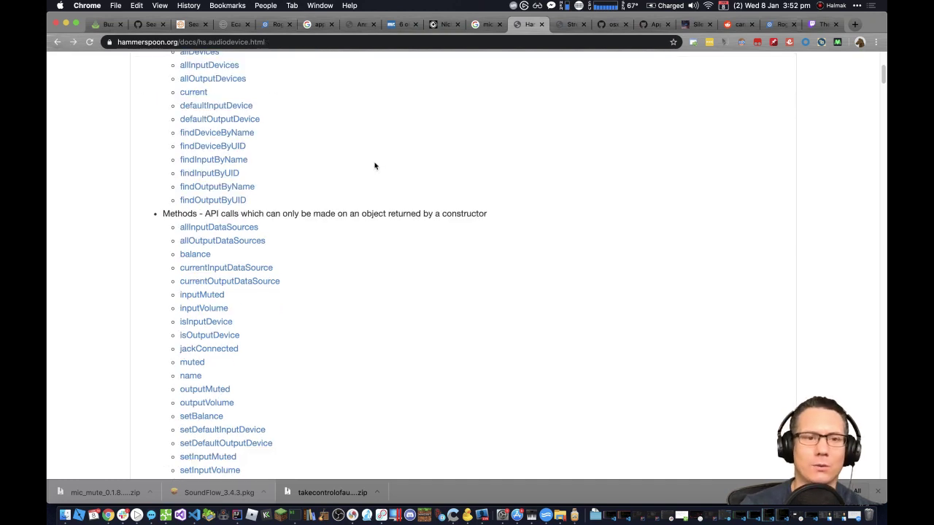
scroll(370, 165, up, 5)
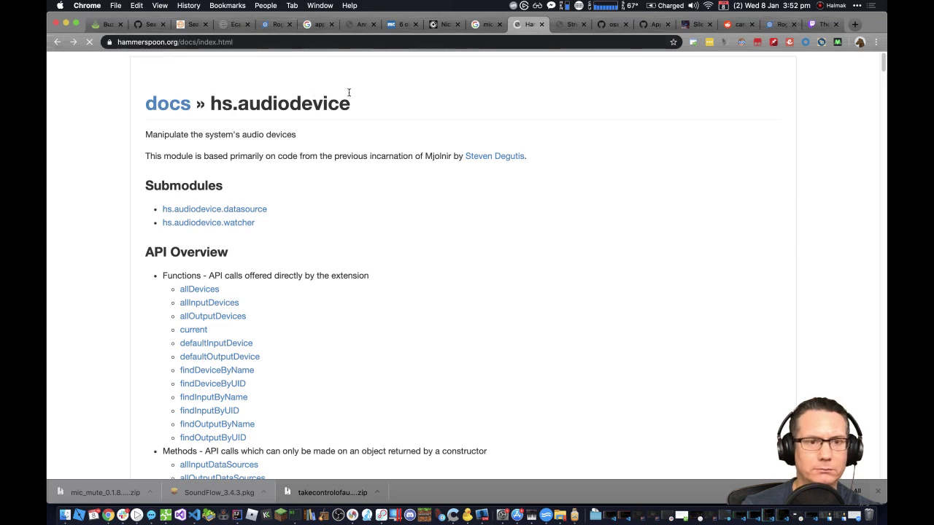
scroll(388, 138, up, 3)
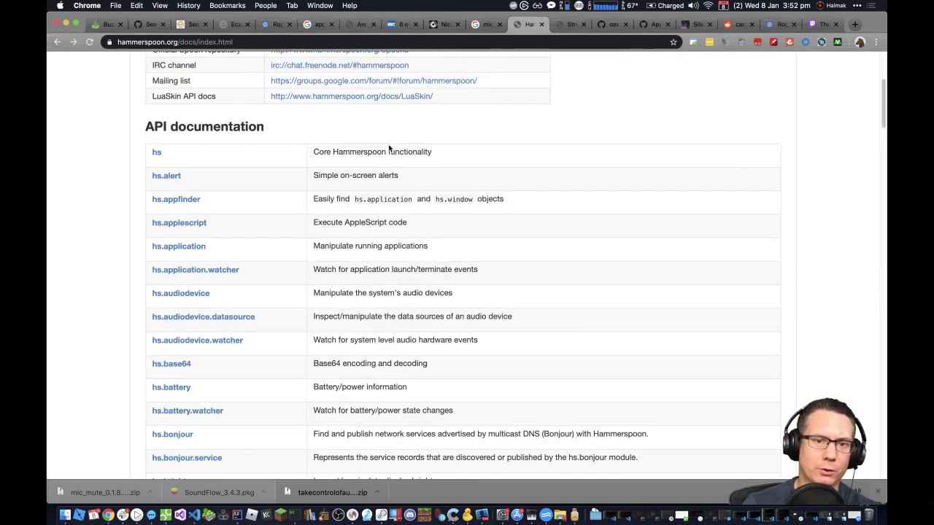
scroll(389, 148, up, 3)
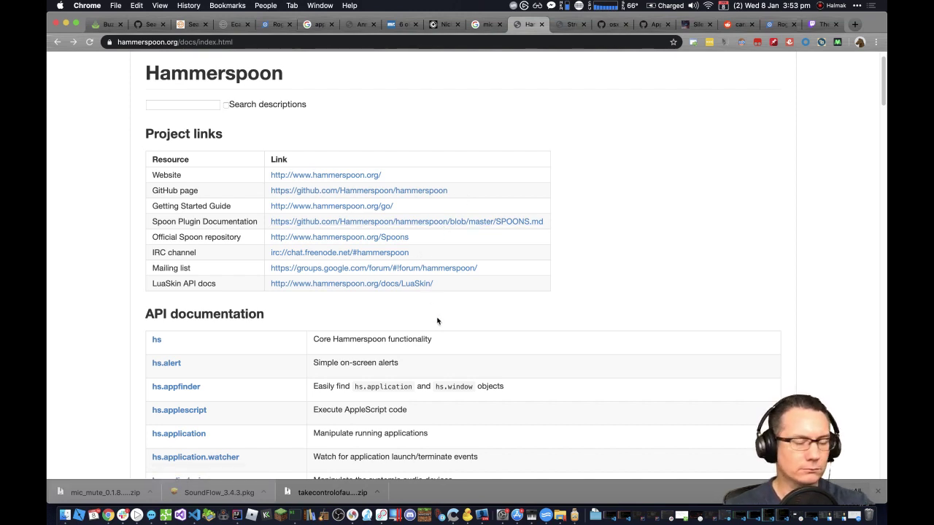
Step: Revisit the Stream Deck tricks article and the osx-volume index.js source on GitHub
click(566, 24)
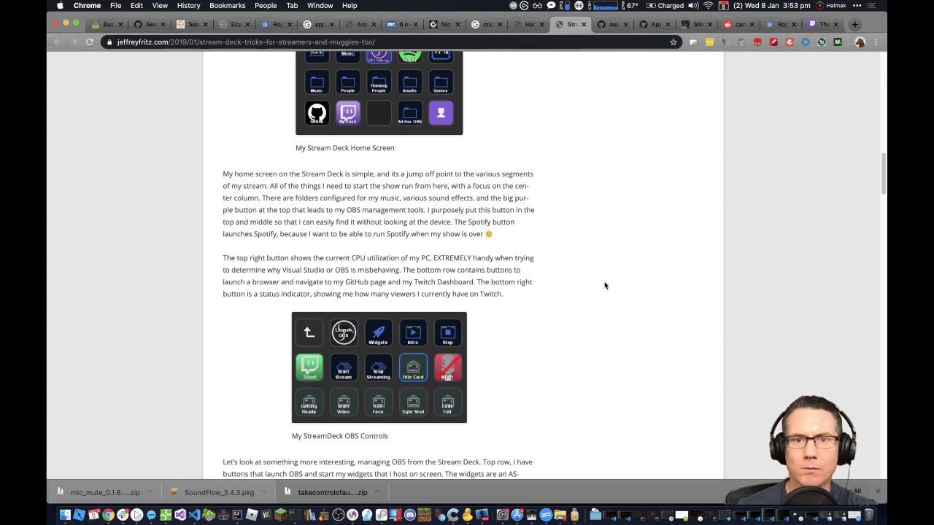
click(612, 28)
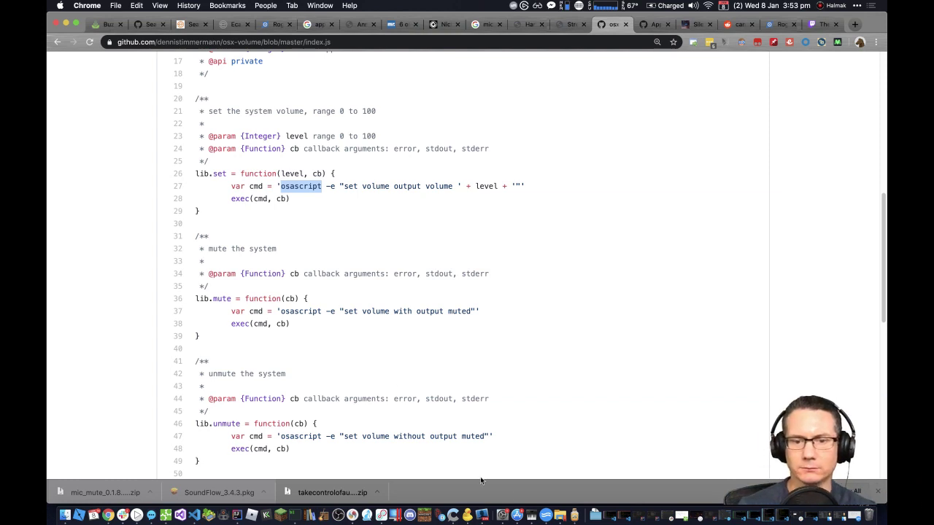
Step: Switch to SoundFlow, browse the Store's apps and packages, and look through the Editor's package list
click(544, 516)
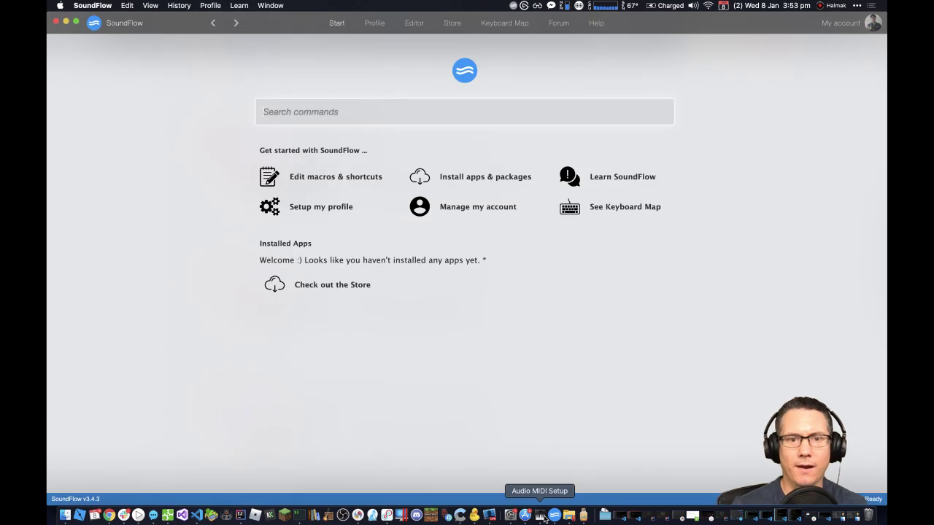
click(446, 177)
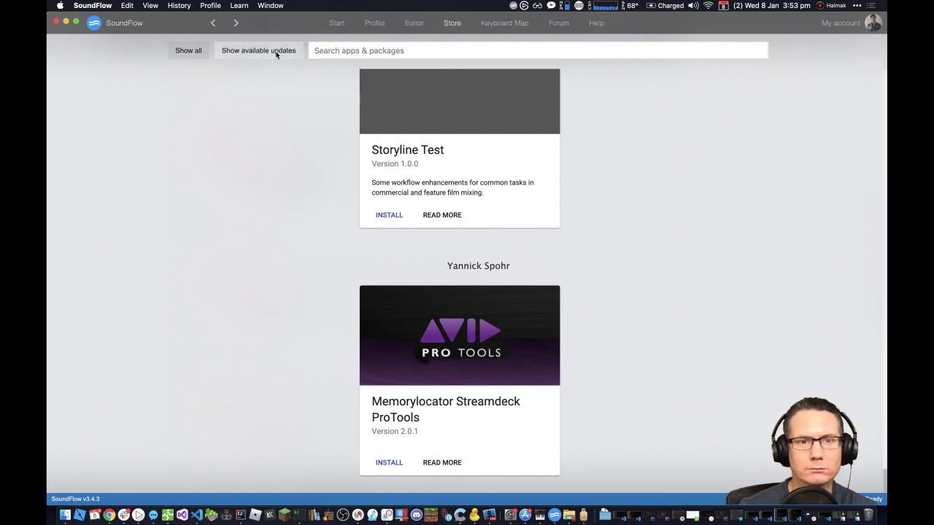
click(414, 23)
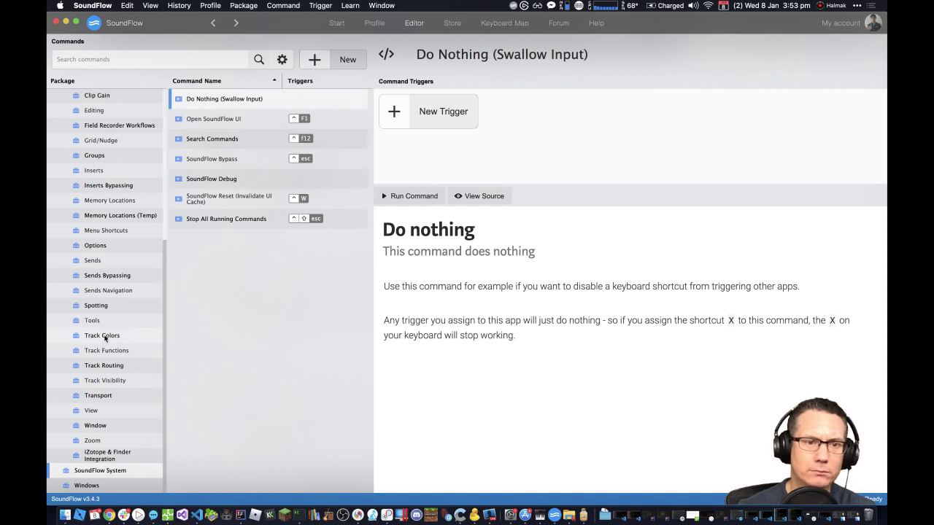
scroll(110, 340, up, 5)
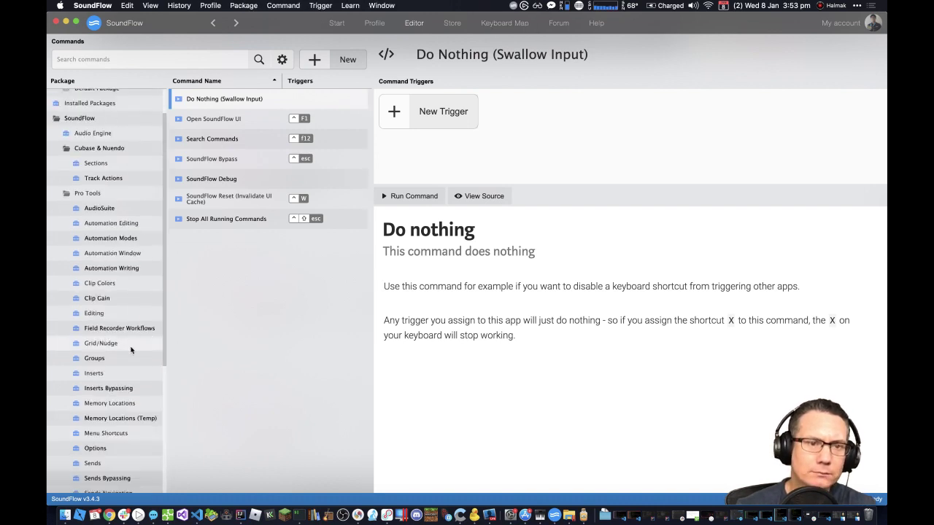
scroll(132, 350, up, 2)
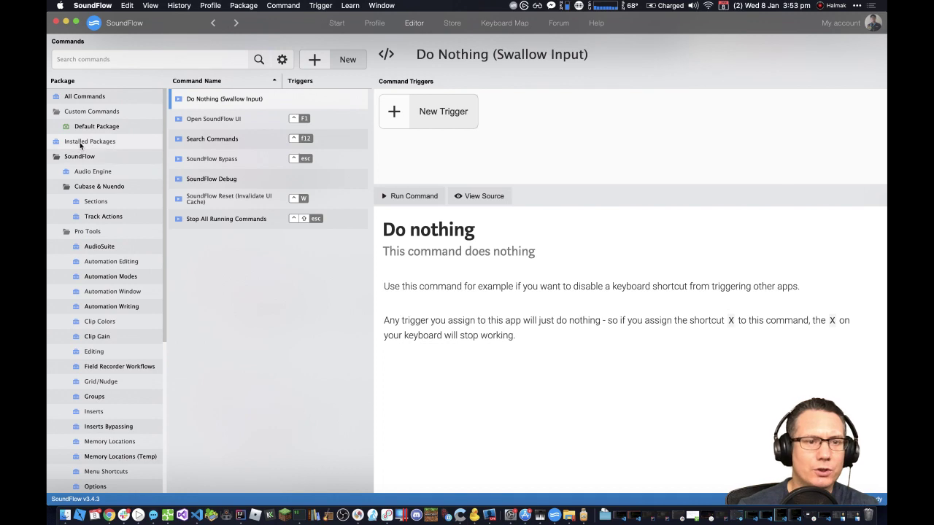
Step: Check the Audio Engine commands, the Default Package and the Installed Packages, and quit SoundFlow
click(95, 173)
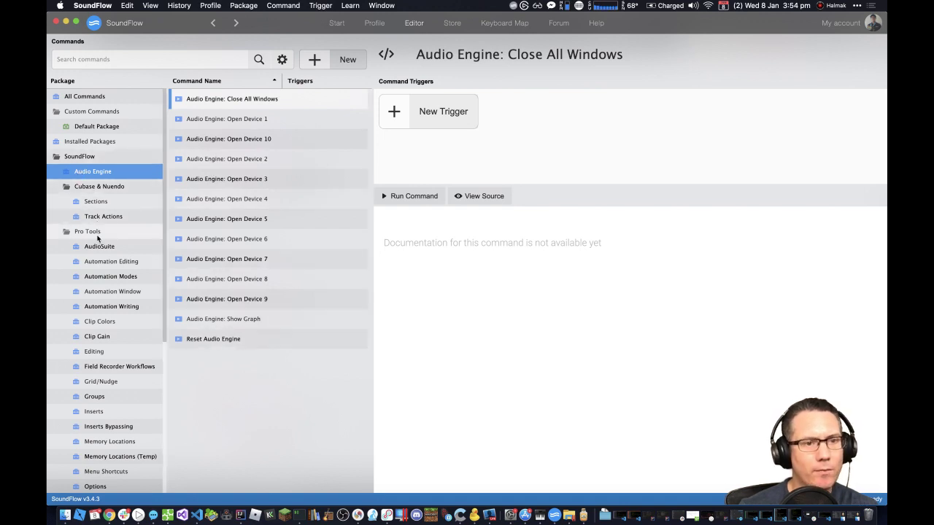
click(104, 128)
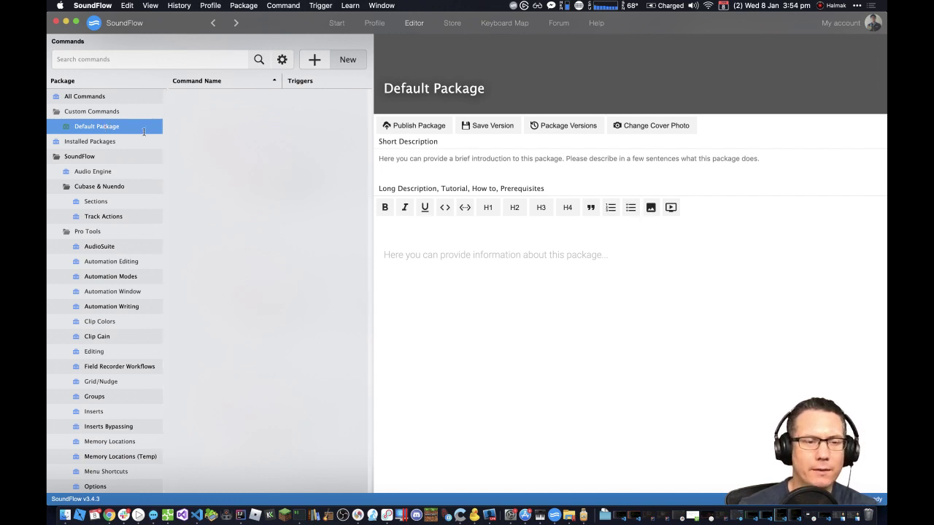
click(105, 143)
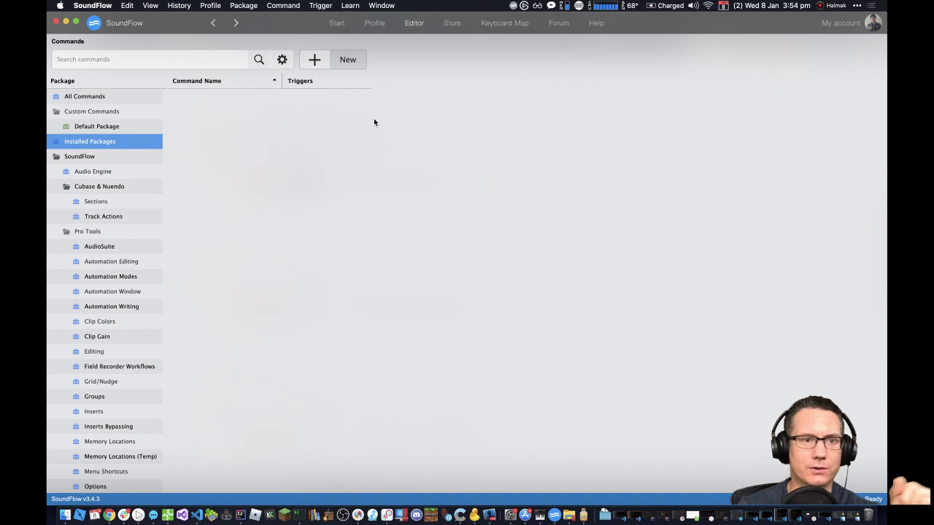
click(92, 5)
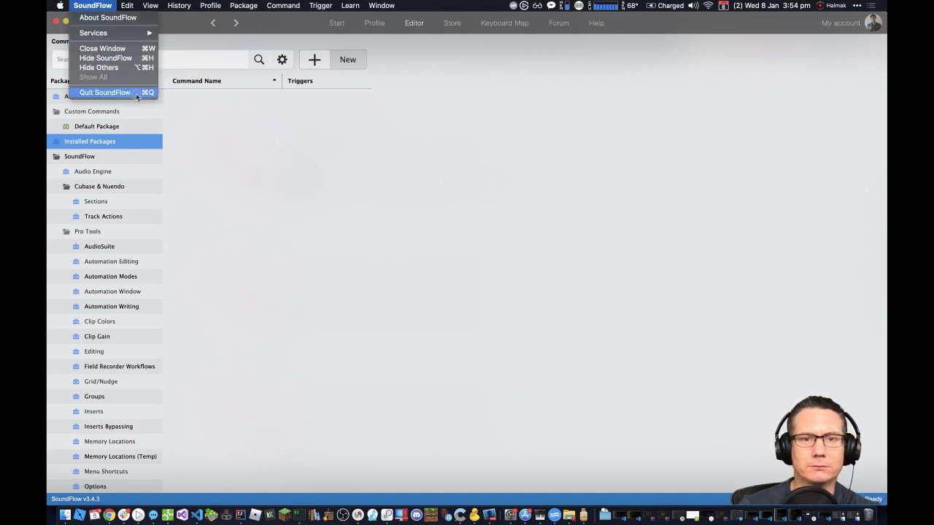
click(135, 92)
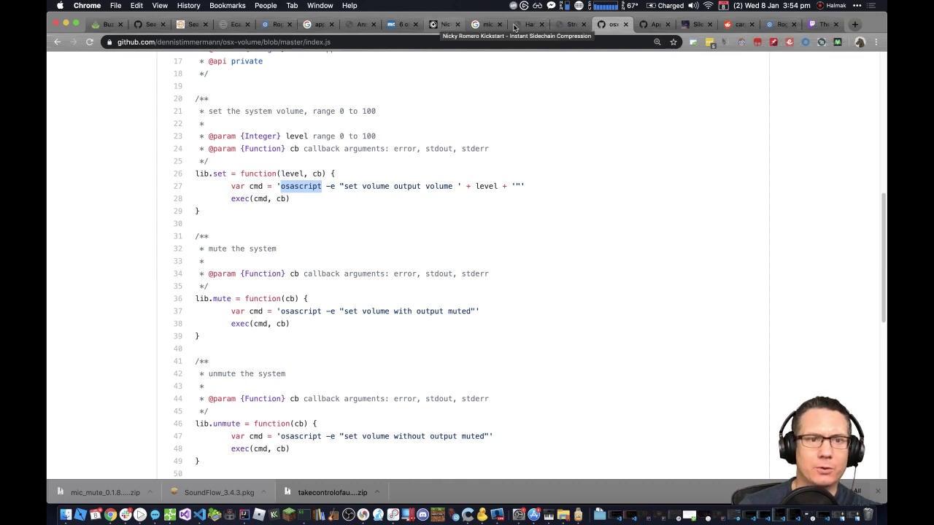
Step: Go through the open Chrome tabs and close the ATKSideChainCompressor, MusicRadar sidechain plugins and Nicky Romero Kickstart pages
click(197, 26)
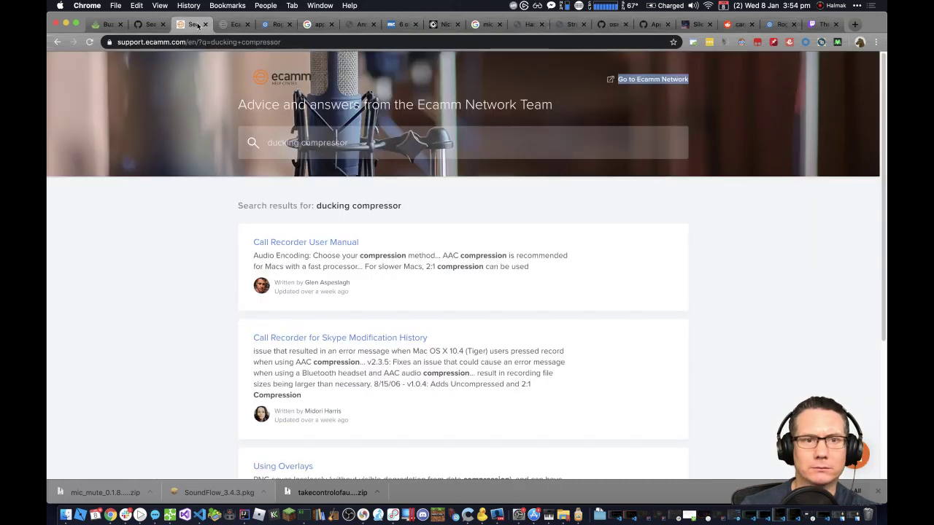
click(270, 25)
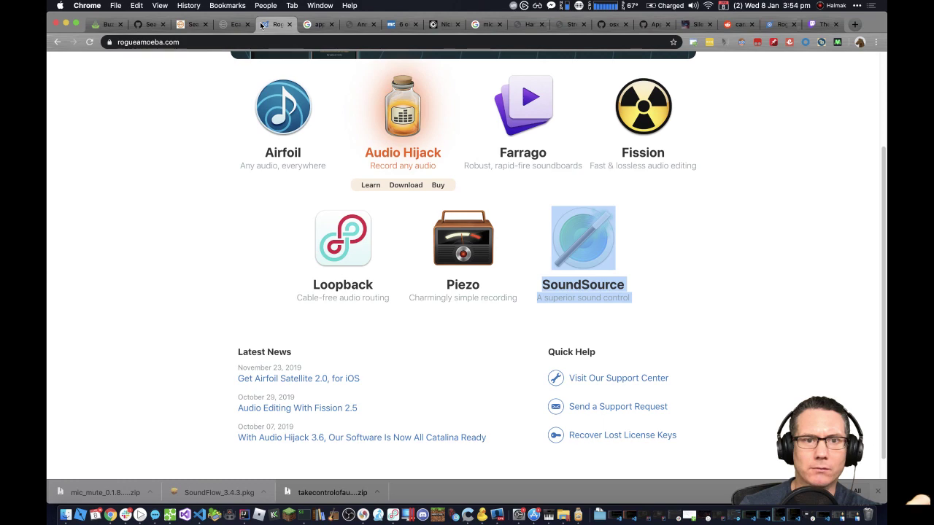
click(316, 25)
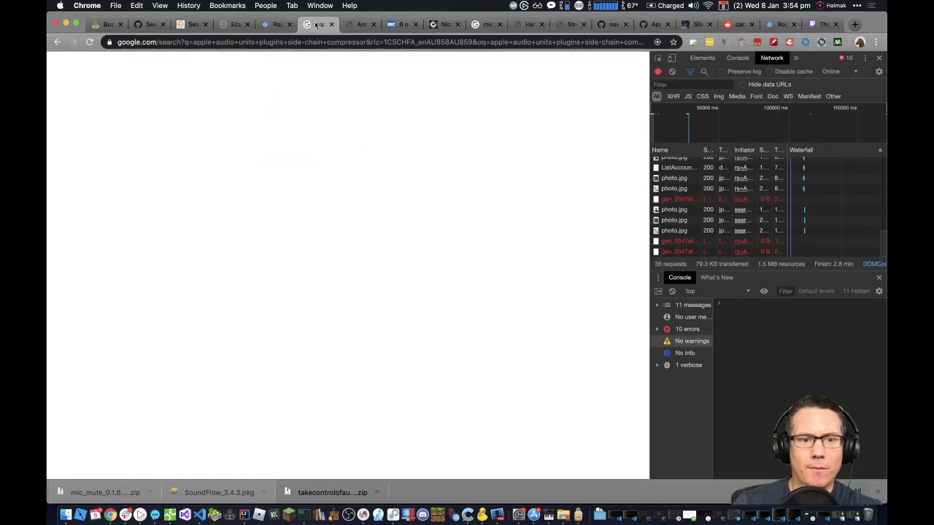
click(359, 25)
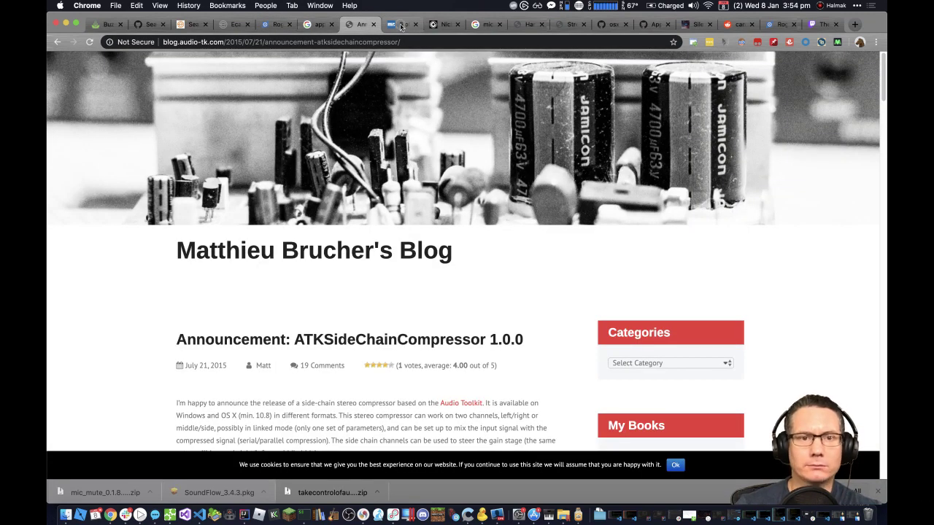
click(374, 25)
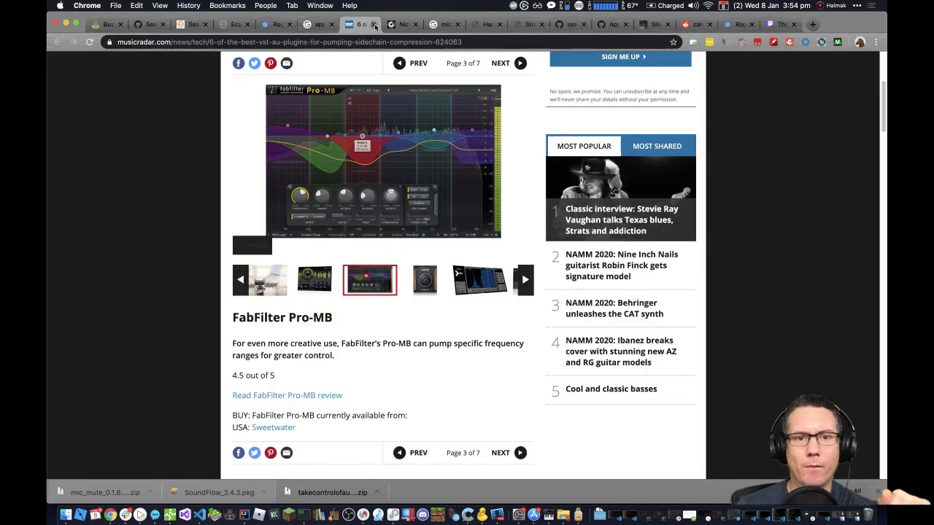
click(374, 25)
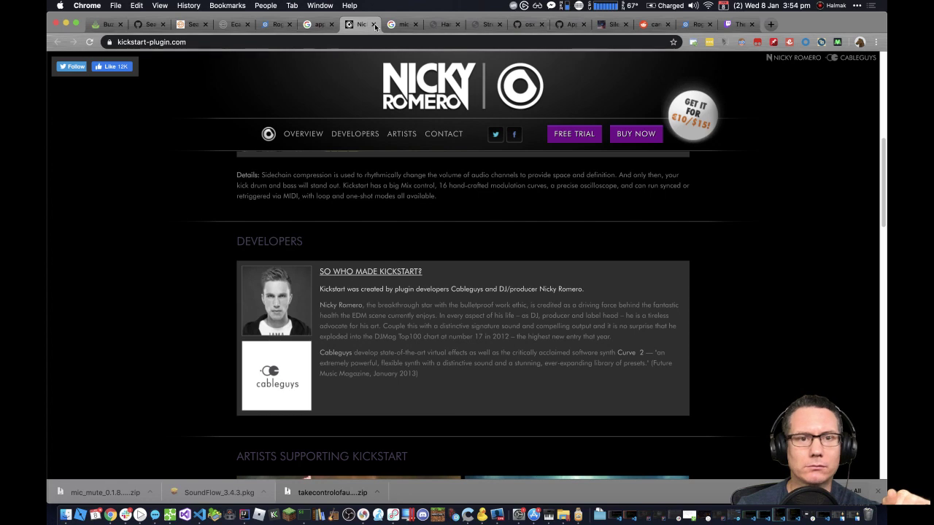
click(374, 25)
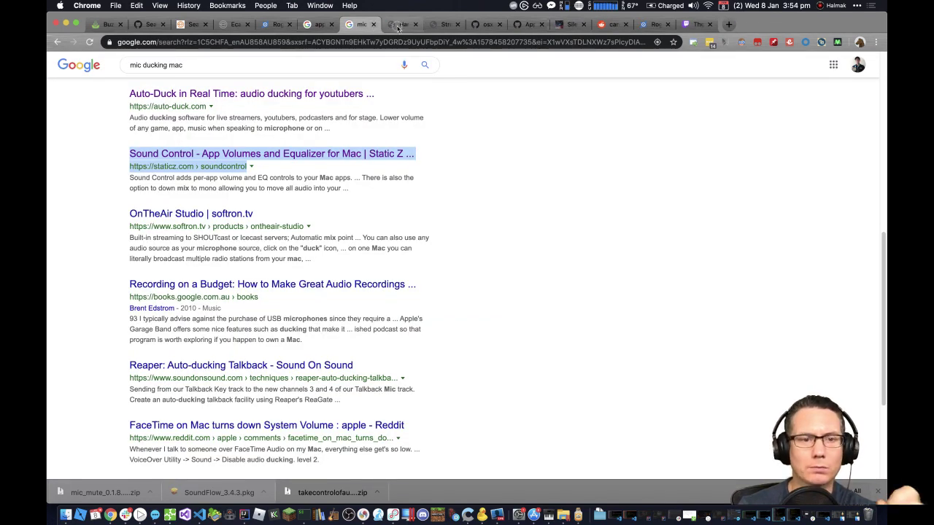
Step: Open the Hammerspoon website from its documentation's project links and read what it does and how to install it
click(404, 28)
scroll(436, 117, up, 2)
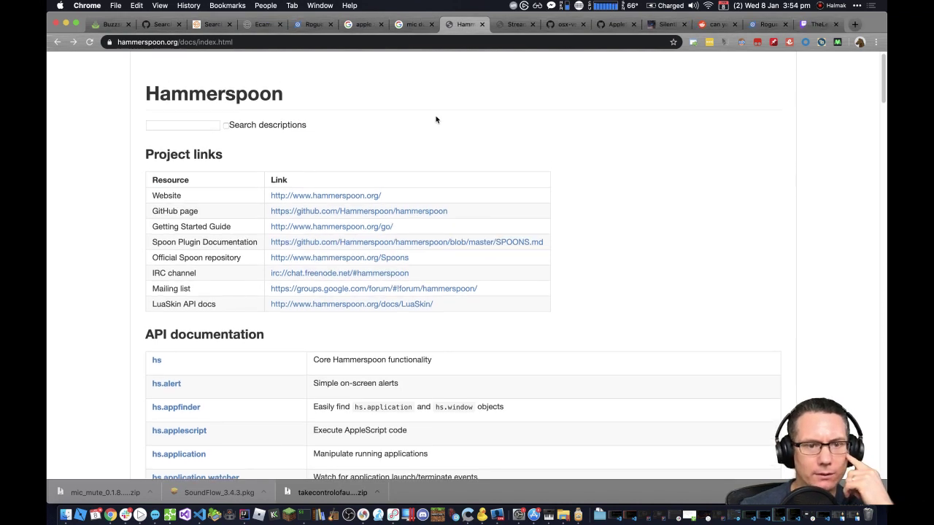
click(372, 196)
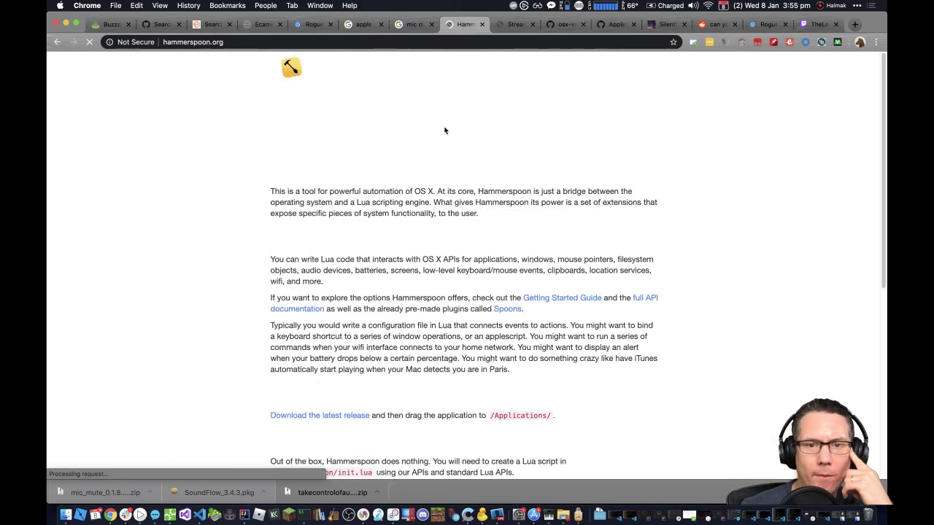
scroll(431, 191, down, 2)
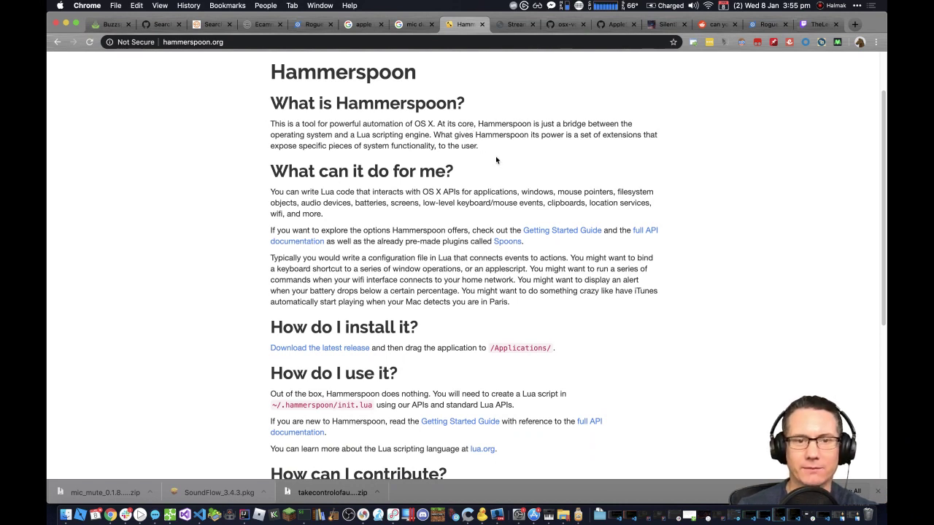
scroll(496, 161, down, 2)
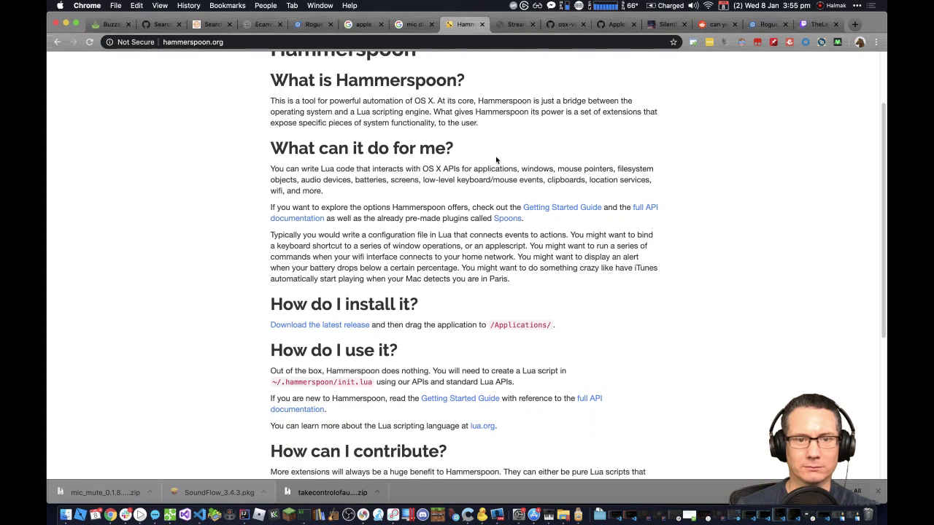
scroll(496, 156, down, 4)
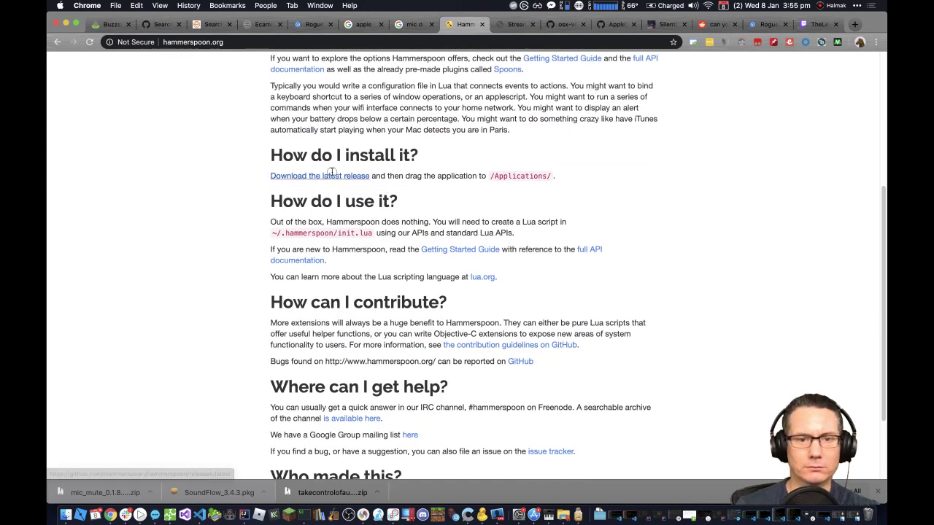
Step: Open Hammerspoon's latest release on GitHub and download Hammerspoon-0.9.77.zip
click(333, 176)
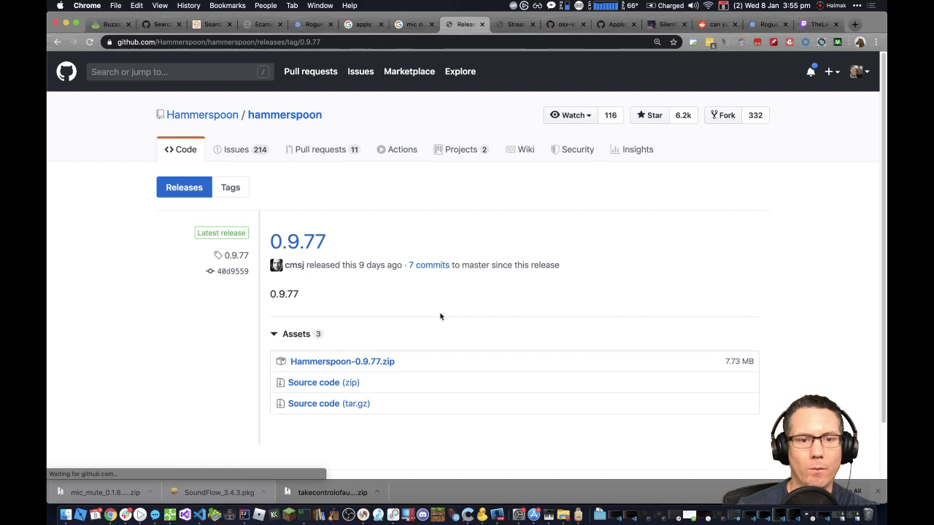
scroll(440, 316, down, 2)
click(386, 299)
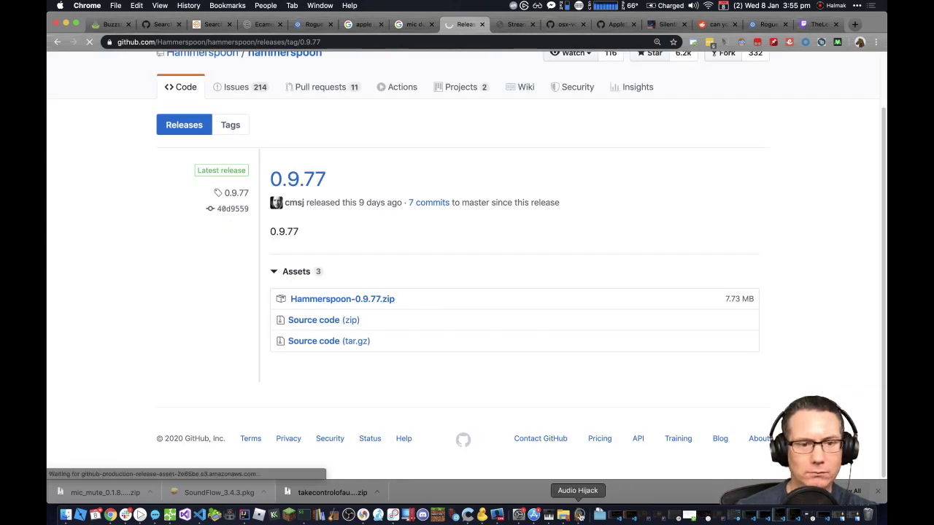
Step: Switch to Audio Hijack and bring up the Podcast session
click(580, 515)
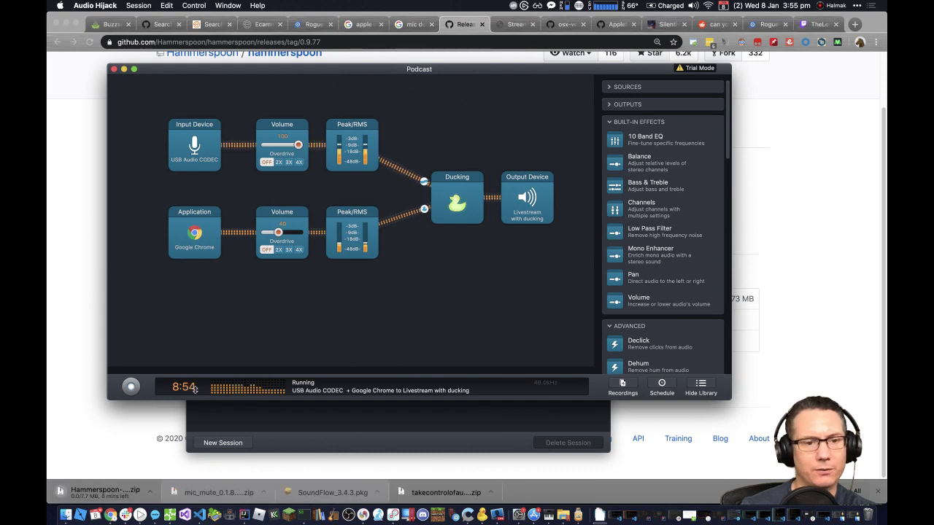